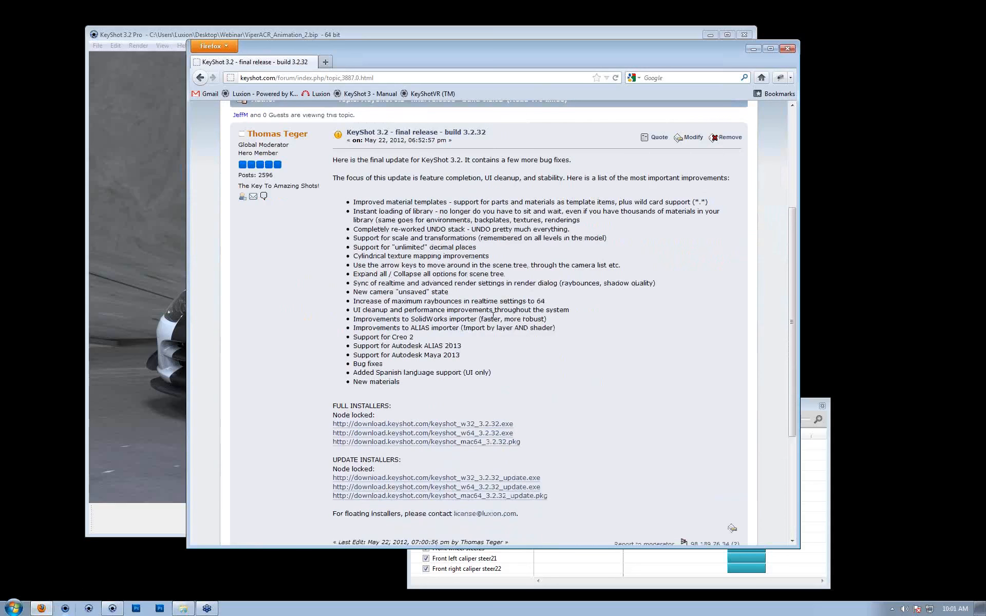
- Open the keyshot.com home page in a new browser tab beside the release notes topic
{"action": "scroll", "coordinate": [498, 331], "scroll_direction": "up", "scroll_amount": 5}
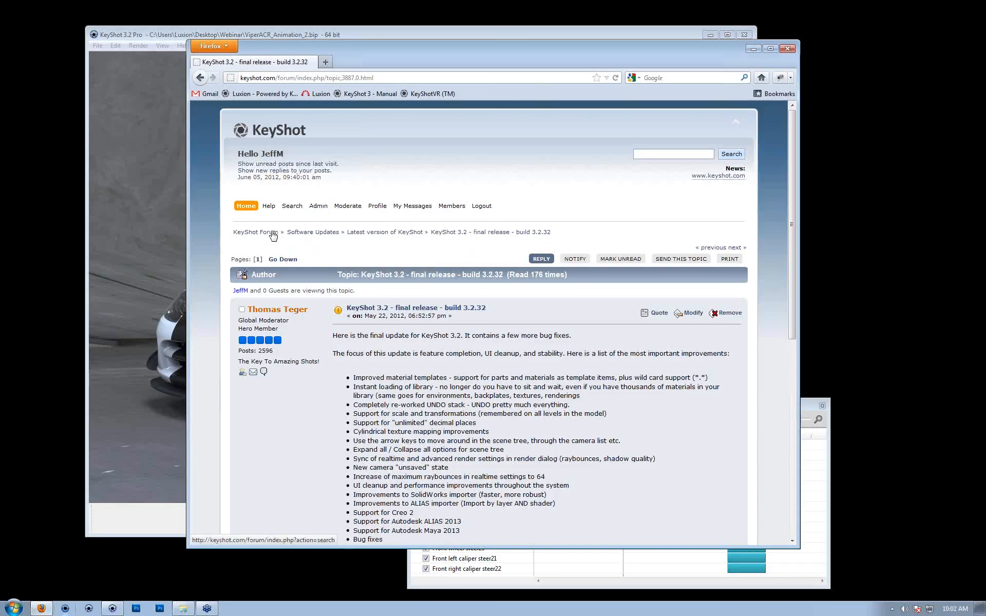
{"action": "middle_click", "coordinate": [283, 135]}
{"action": "left_click", "coordinate": [380, 64]}
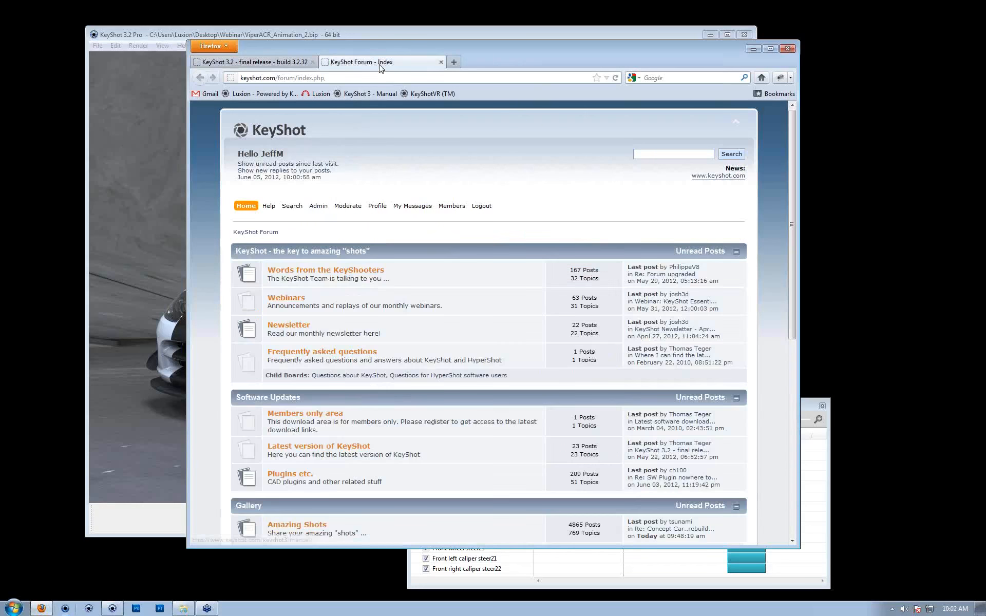
{"action": "left_click_drag", "start_coordinate": [361, 76], "coordinate": [276, 79]}
{"action": "key", "text": "BackSpace"}
{"action": "key", "text": "Return"}
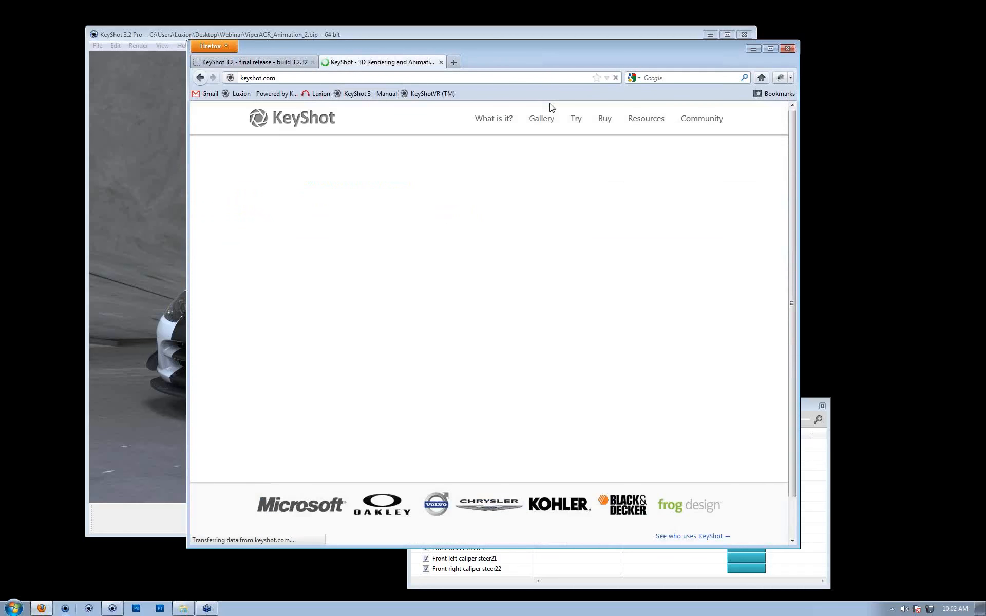
- Open the KeyShot Updates download page and examine the current build number and release date
{"action": "mouse_move", "coordinate": [647, 121]}
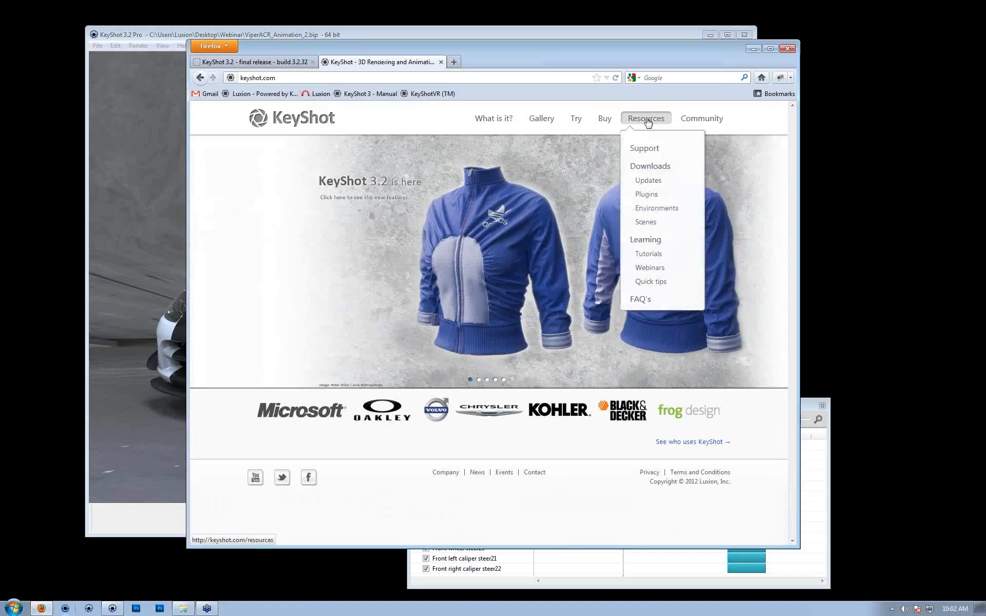
{"action": "left_click", "coordinate": [652, 183]}
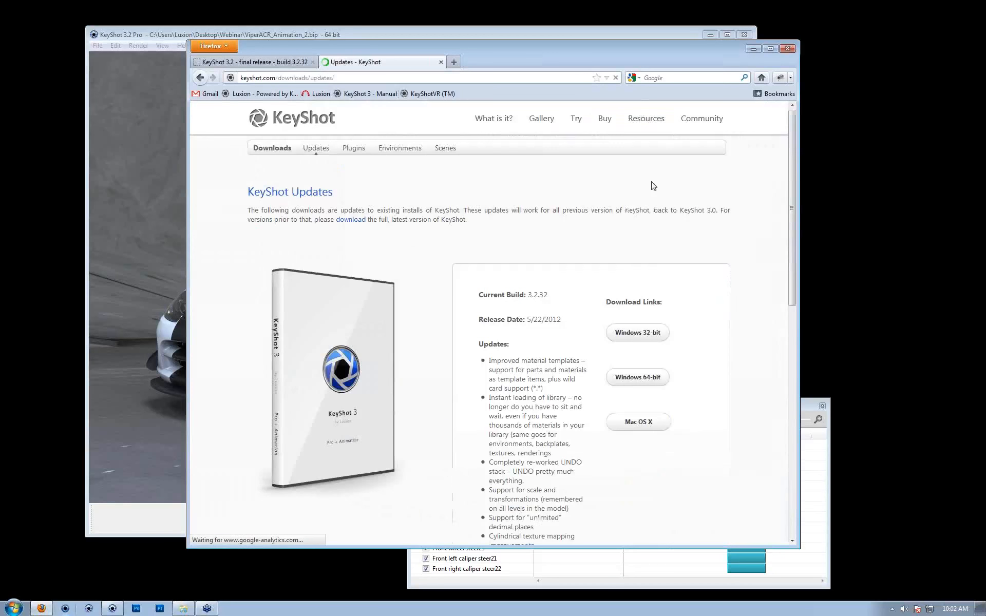
{"action": "scroll", "coordinate": [504, 290], "scroll_direction": "down", "scroll_amount": 2}
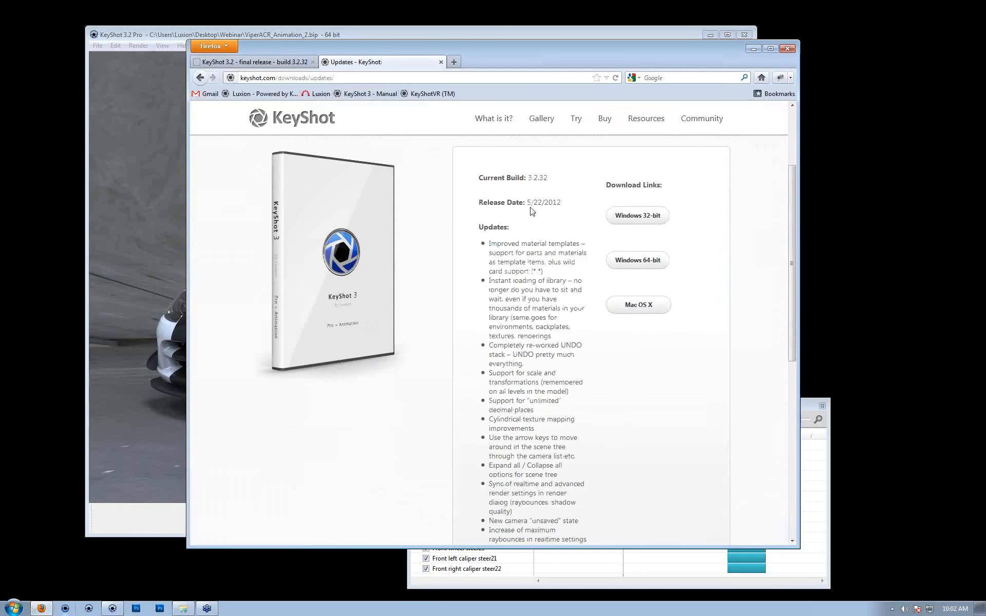
{"action": "double_click", "coordinate": [530, 174]}
{"action": "left_click", "coordinate": [559, 191]}
{"action": "scroll", "coordinate": [519, 280], "scroll_direction": "up", "scroll_amount": 2}
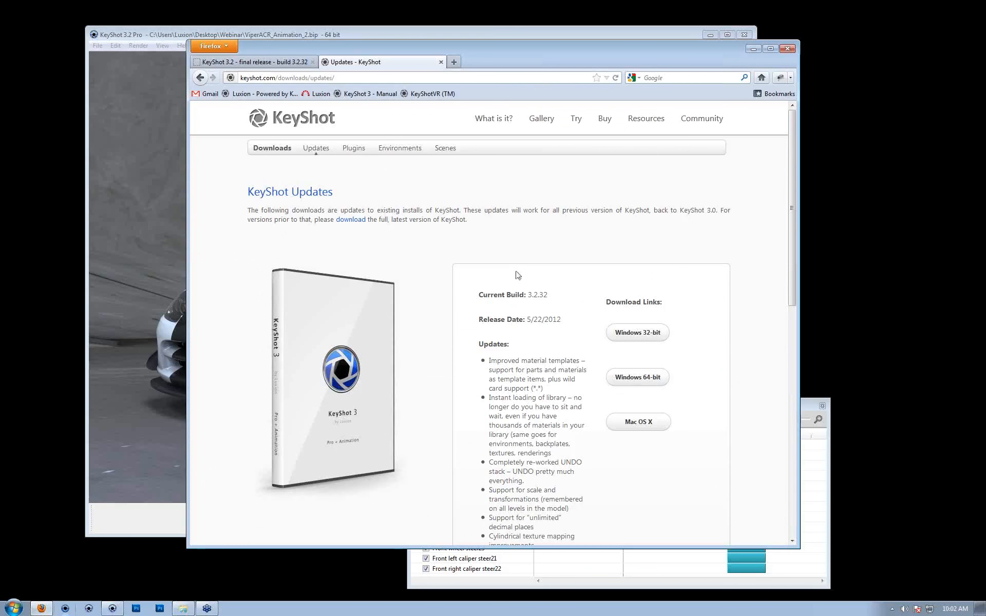
- Close the updates page, return to the KeyShot Viper scene and scrub its animation to frame 0
{"action": "middle_click", "coordinate": [365, 64]}
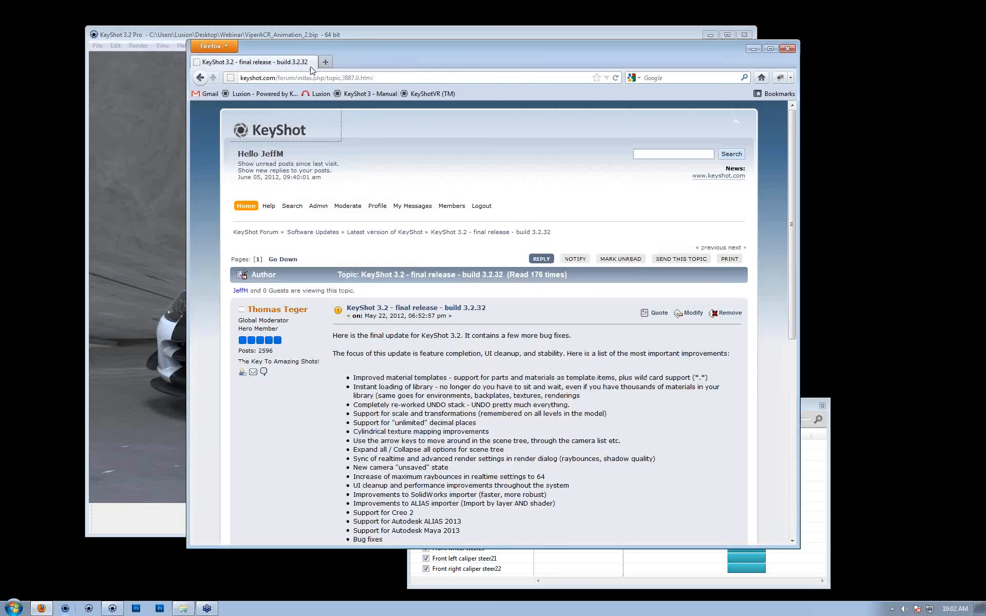
{"action": "left_click", "coordinate": [751, 49]}
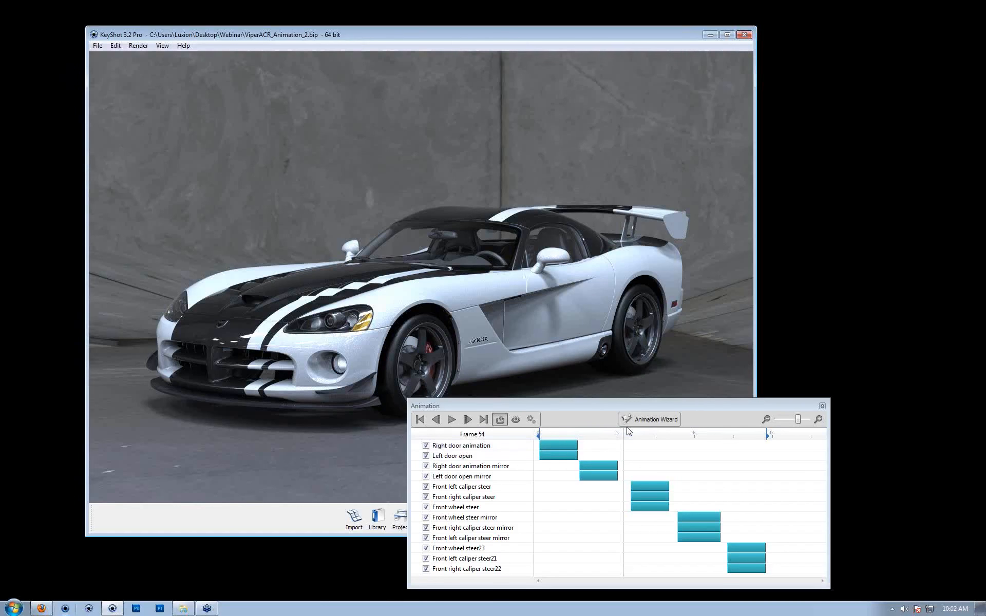
{"action": "left_click", "coordinate": [548, 436]}
{"action": "left_click_drag", "start_coordinate": [549, 435], "coordinate": [538, 436]}
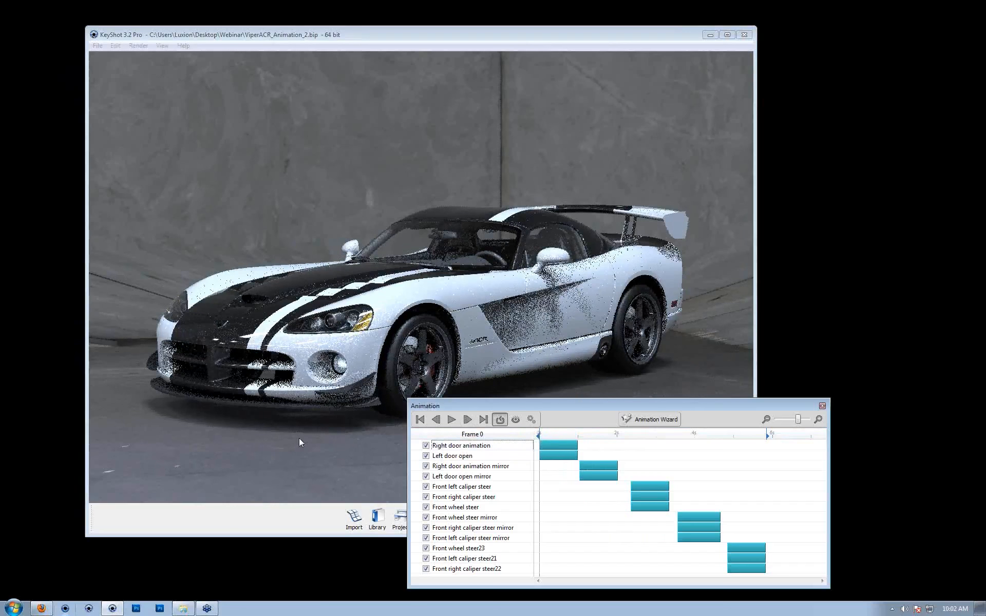
{"action": "left_click", "coordinate": [553, 433]}
{"action": "left_click_drag", "start_coordinate": [555, 432], "coordinate": [538, 457]}
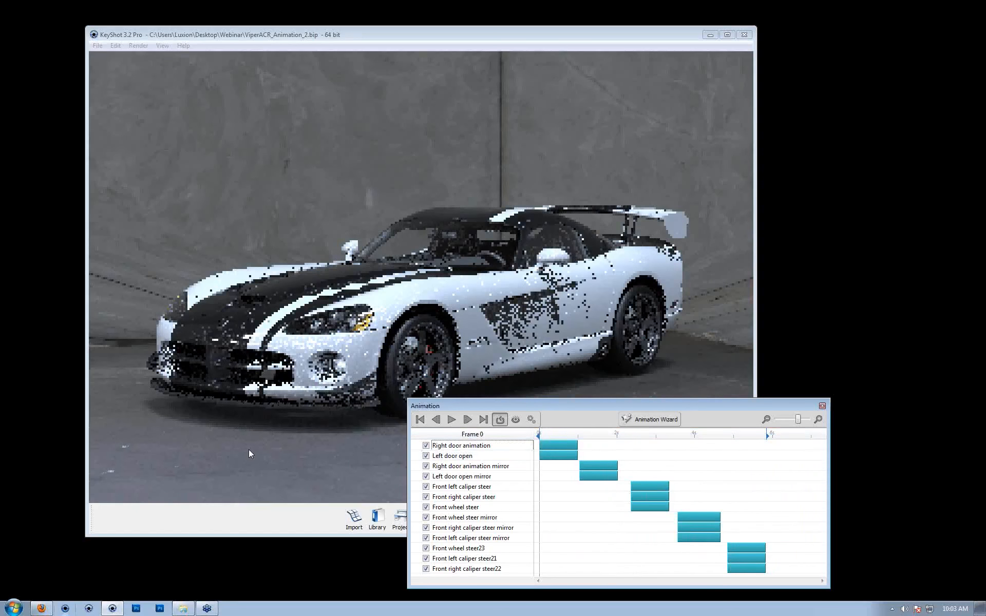
- Enable performance mode for the realtime view, and show and hide the hot keys overview
{"action": "left_click", "coordinate": [249, 449]}
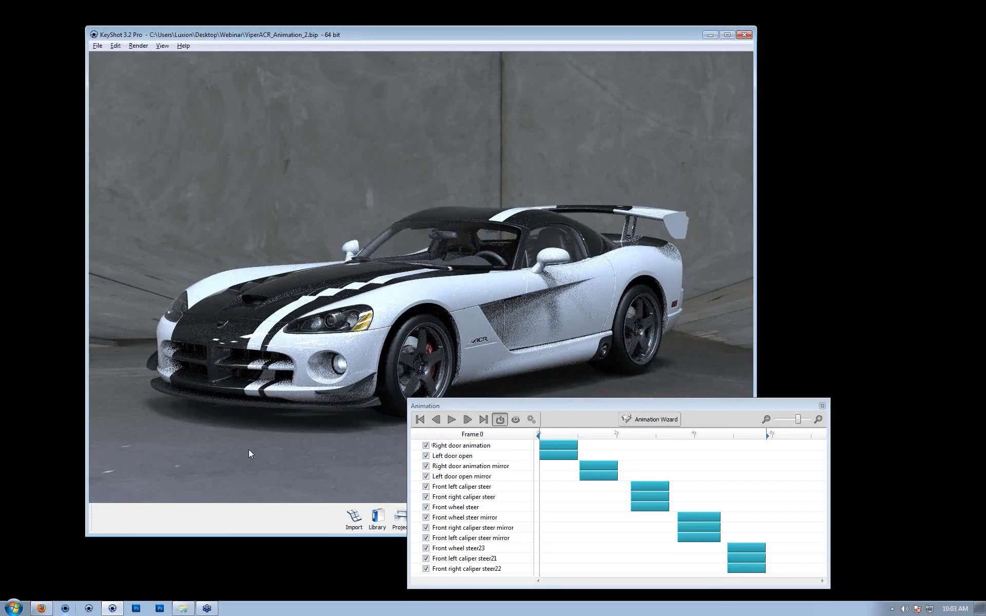
{"action": "key", "text": "alt+p"}
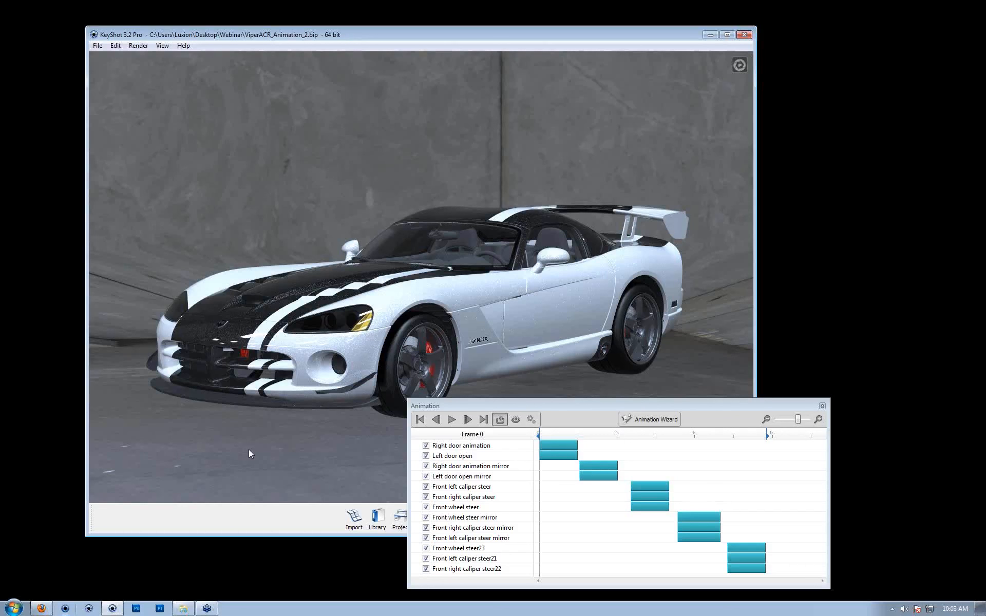
{"action": "key", "text": "k"}
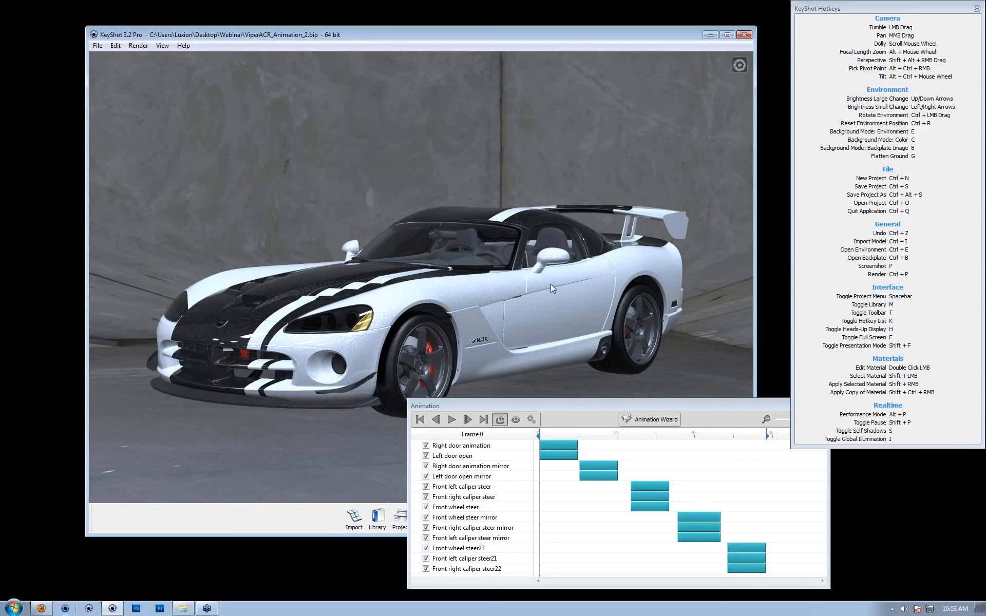
{"action": "left_click", "coordinate": [162, 47]}
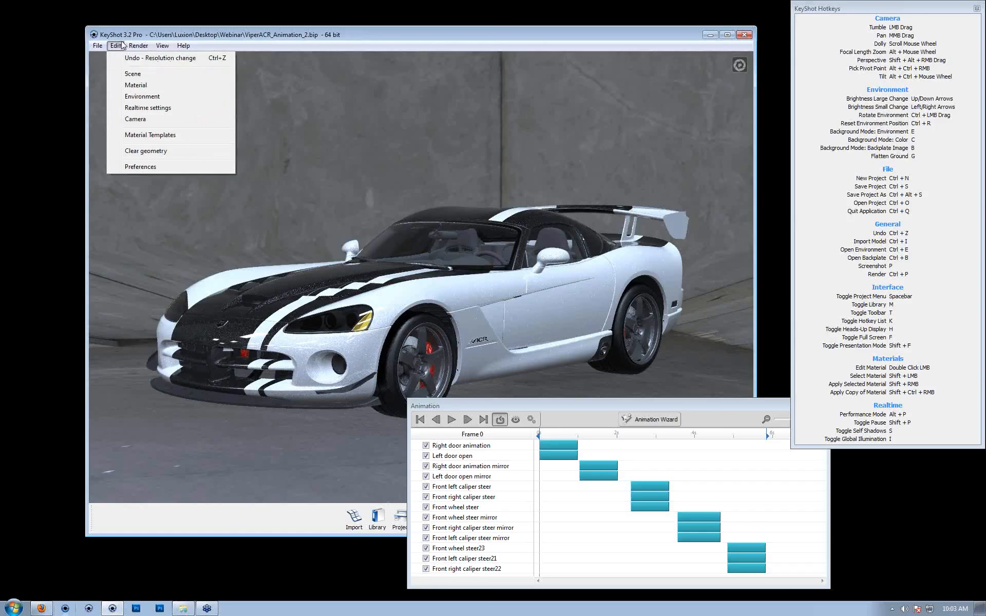
{"action": "mouse_move", "coordinate": [183, 46]}
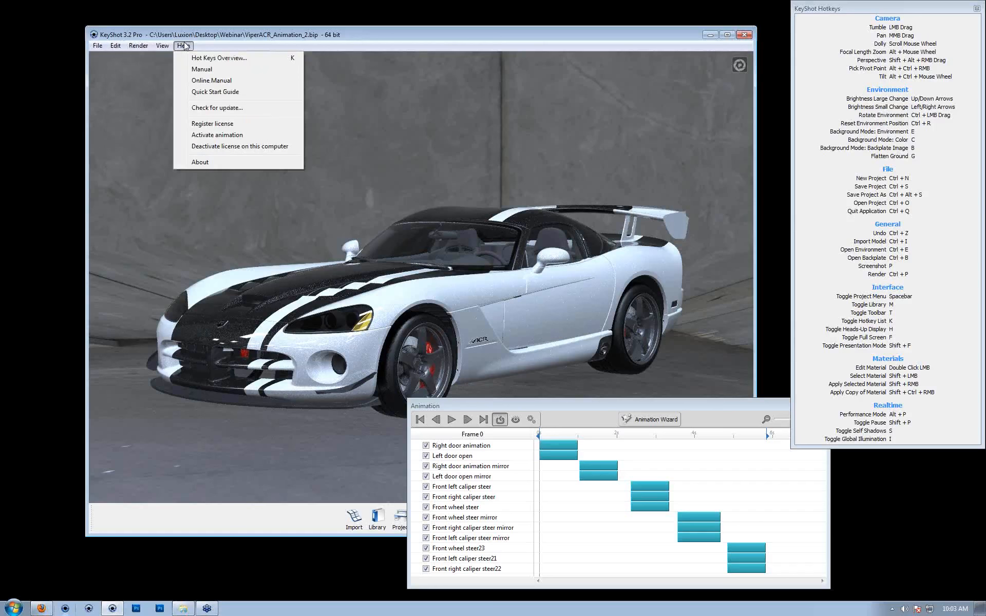
{"action": "left_click", "coordinate": [211, 58]}
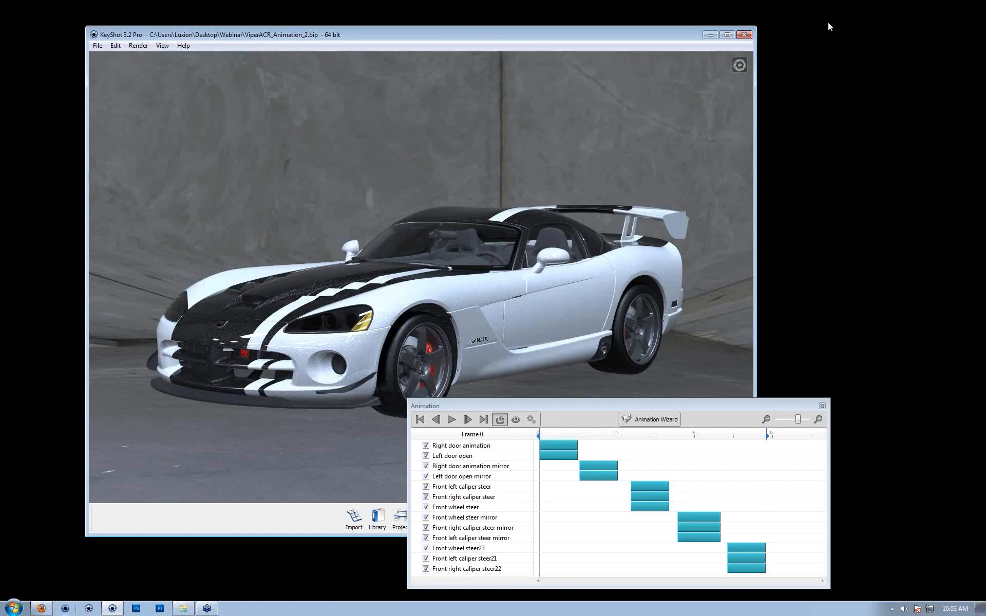
- Move the KeyShot and Animation windows apart and scrub the animation to frame 30
{"action": "left_click_drag", "start_coordinate": [661, 37], "coordinate": [697, 43]}
{"action": "left_click_drag", "start_coordinate": [766, 406], "coordinate": [919, 409]}
{"action": "left_click_drag", "start_coordinate": [693, 440], "coordinate": [739, 441]}
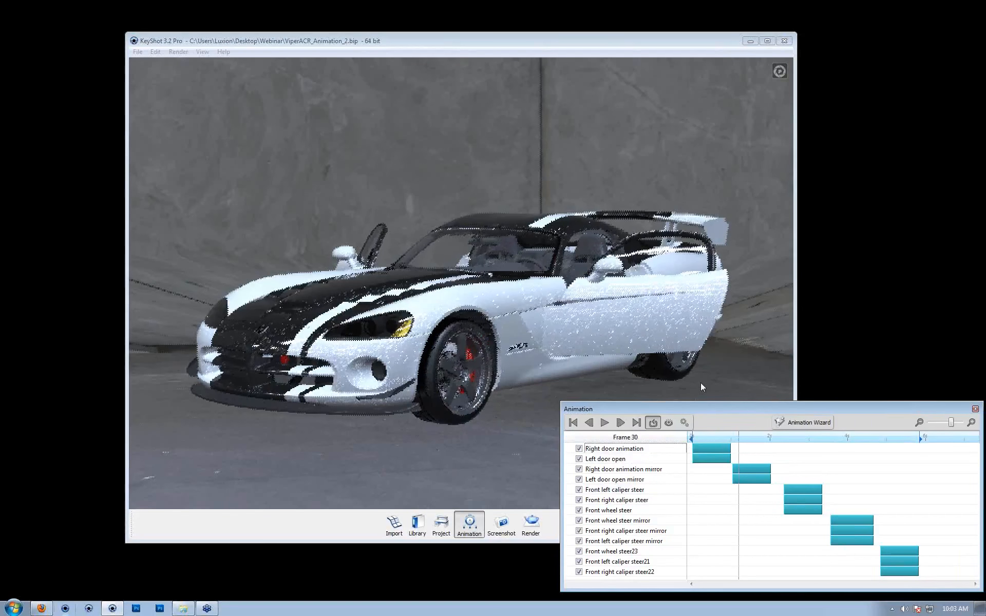
- Scrub the animation to its end from an overhead view, and examine the front wheel from a low, closer angle
{"action": "left_click_drag", "start_coordinate": [419, 210], "coordinate": [335, 331]}
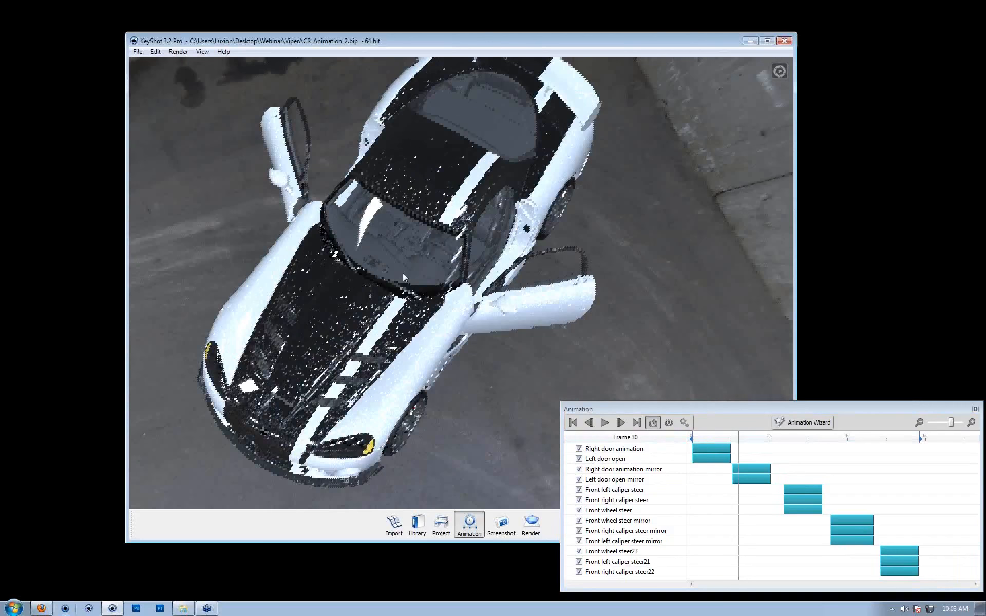
{"action": "left_click_drag", "start_coordinate": [738, 438], "coordinate": [920, 438]}
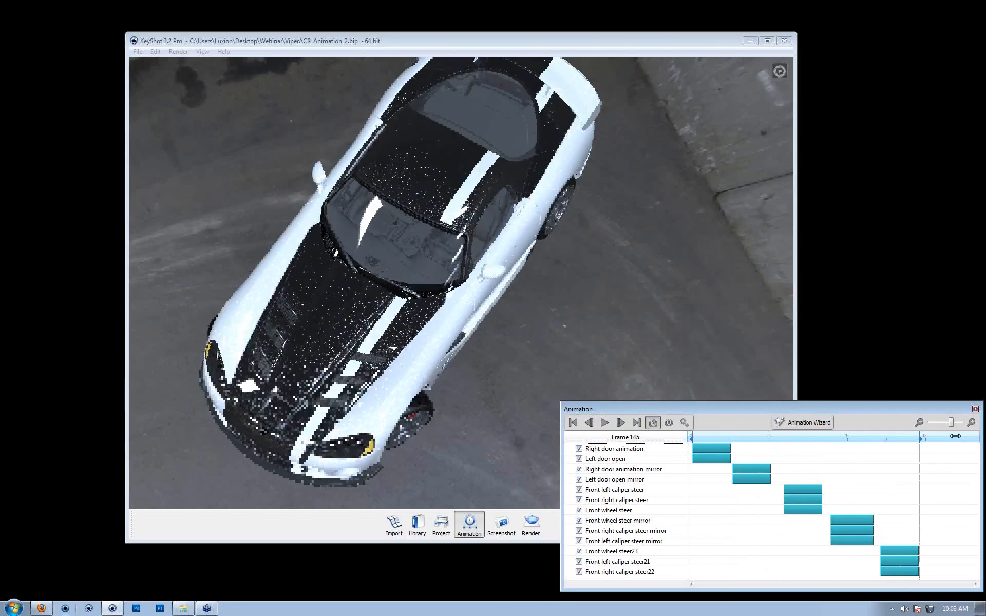
{"action": "left_click_drag", "start_coordinate": [461, 427], "coordinate": [471, 216]}
{"action": "scroll", "coordinate": [471, 214], "scroll_direction": "up", "scroll_amount": 6}
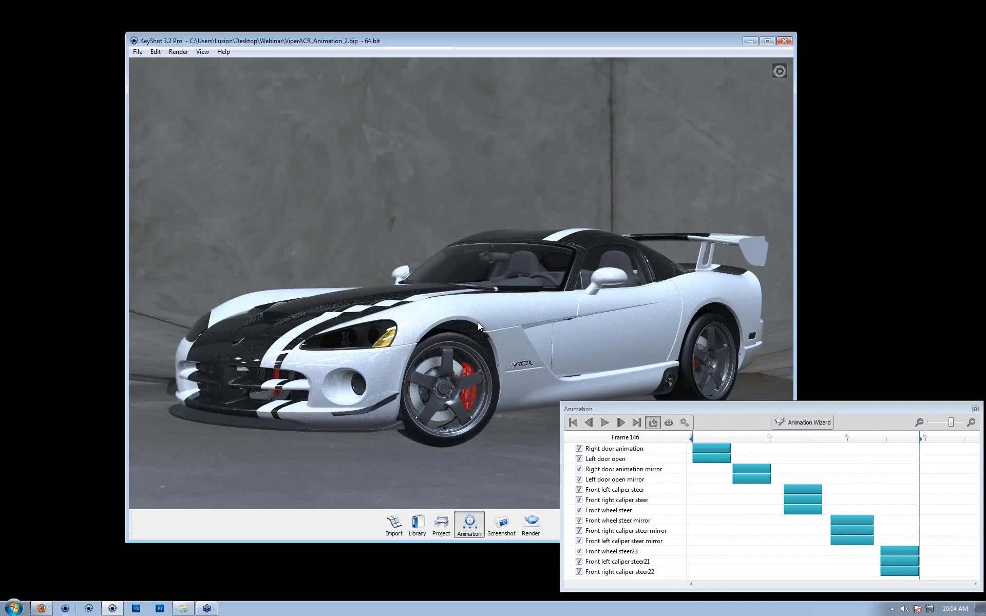
{"action": "left_click", "coordinate": [898, 440]}
{"action": "left_click_drag", "start_coordinate": [899, 440], "coordinate": [898, 495]}
- Reposition the KeyShot and Animation windows and scrub the animation back to frame 0
{"action": "left_click_drag", "start_coordinate": [489, 41], "coordinate": [435, 26]}
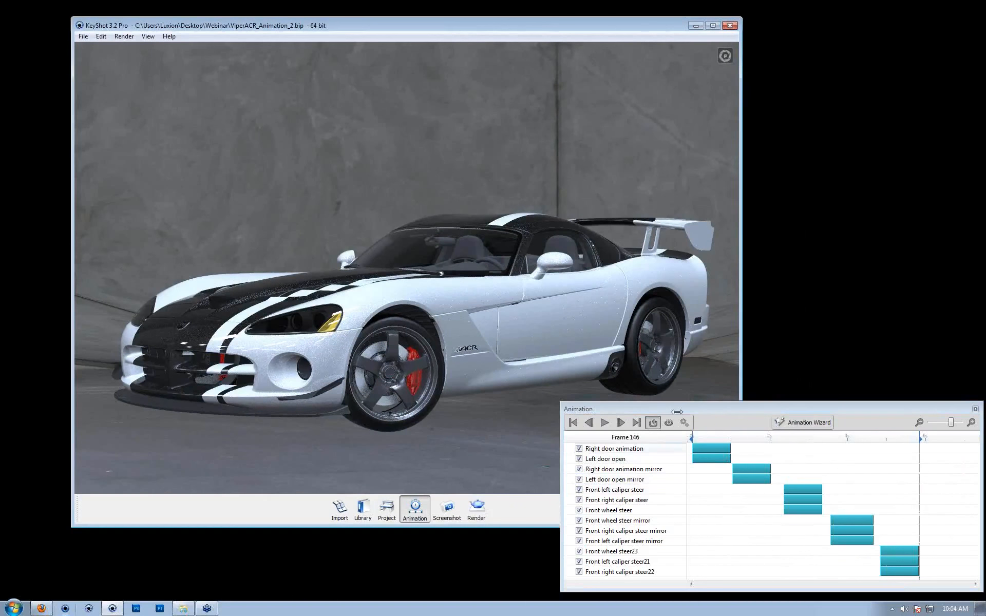
{"action": "left_click_drag", "start_coordinate": [687, 405], "coordinate": [688, 411]}
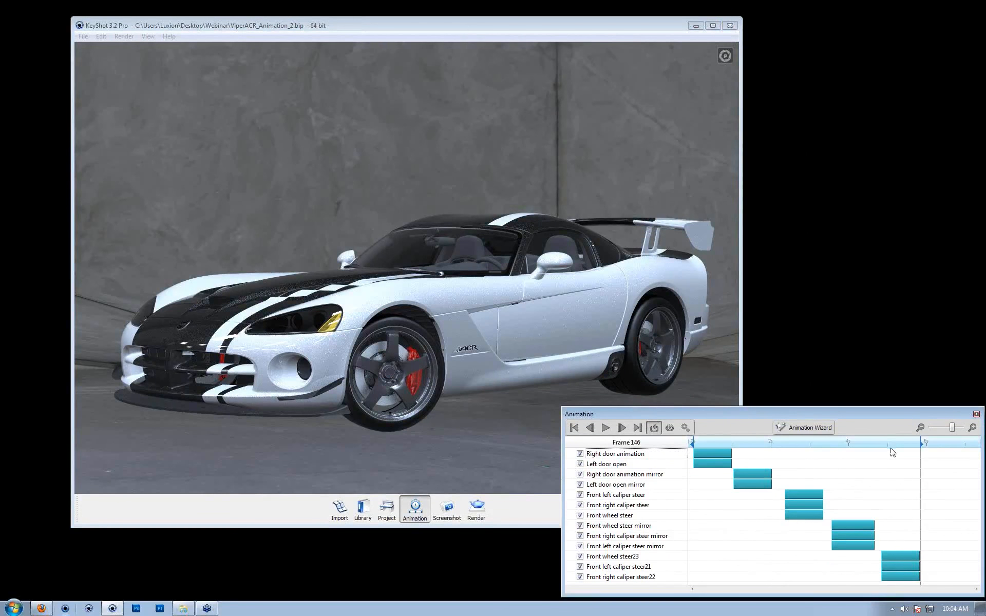
{"action": "left_click_drag", "start_coordinate": [890, 446], "coordinate": [375, 448]}
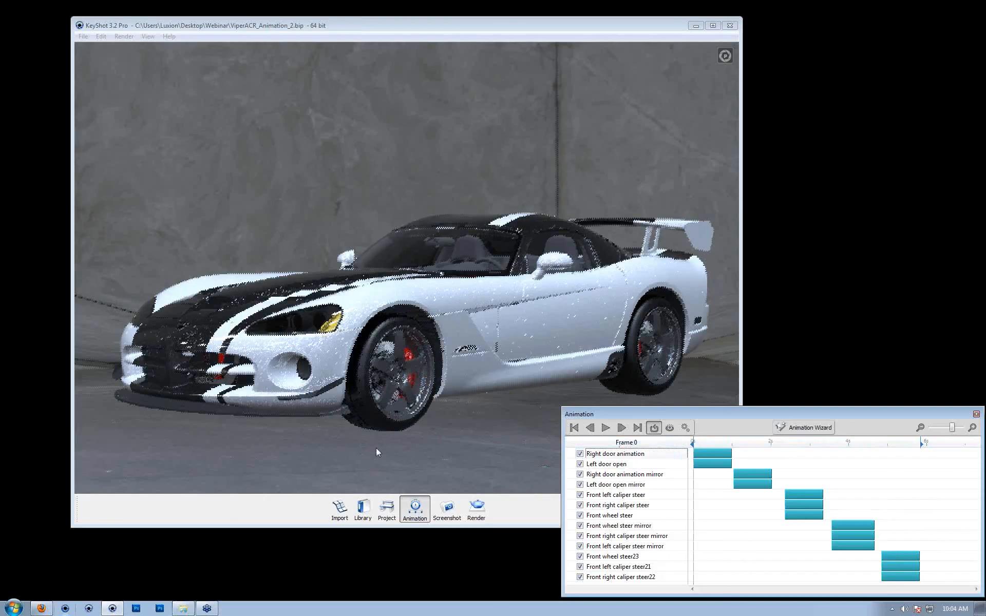
- Restart KeyShot with an empty scene and bring up the Webinar folder
{"action": "left_click", "coordinate": [729, 27]}
{"action": "left_click", "coordinate": [511, 319]}
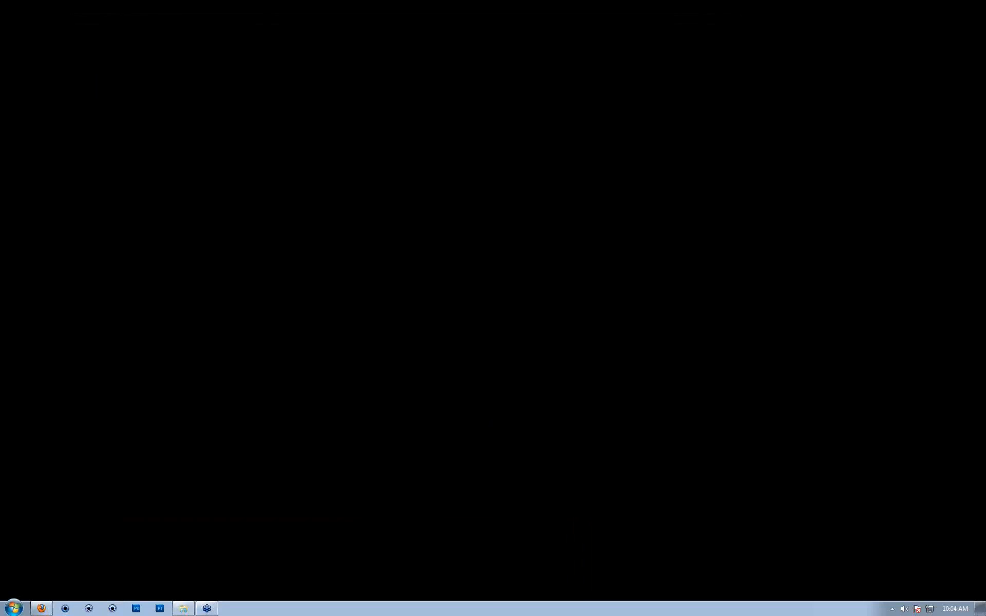
{"action": "left_click", "coordinate": [183, 608]}
{"action": "left_click", "coordinate": [356, 173]}
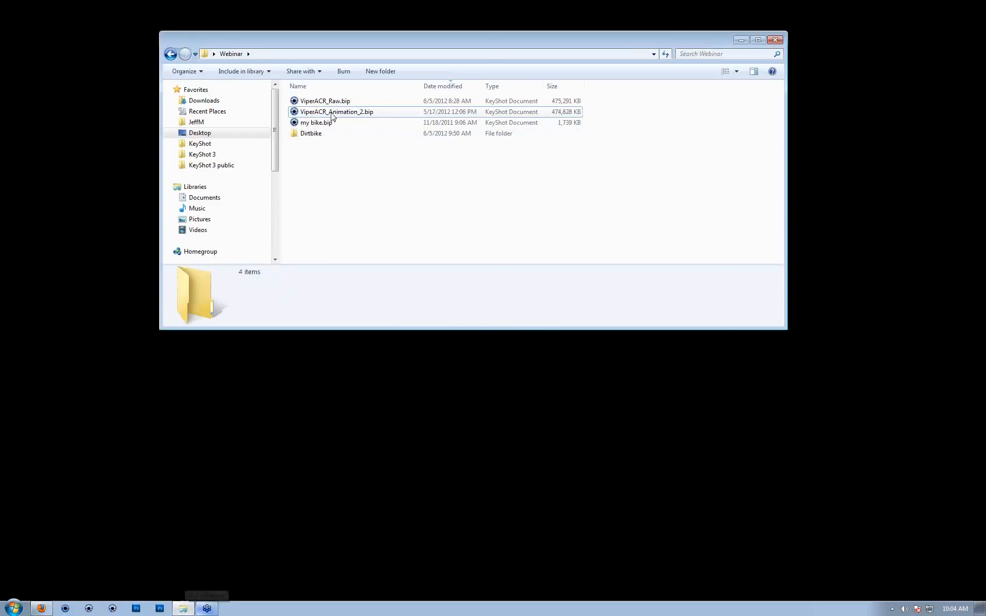
{"action": "left_click", "coordinate": [113, 609]}
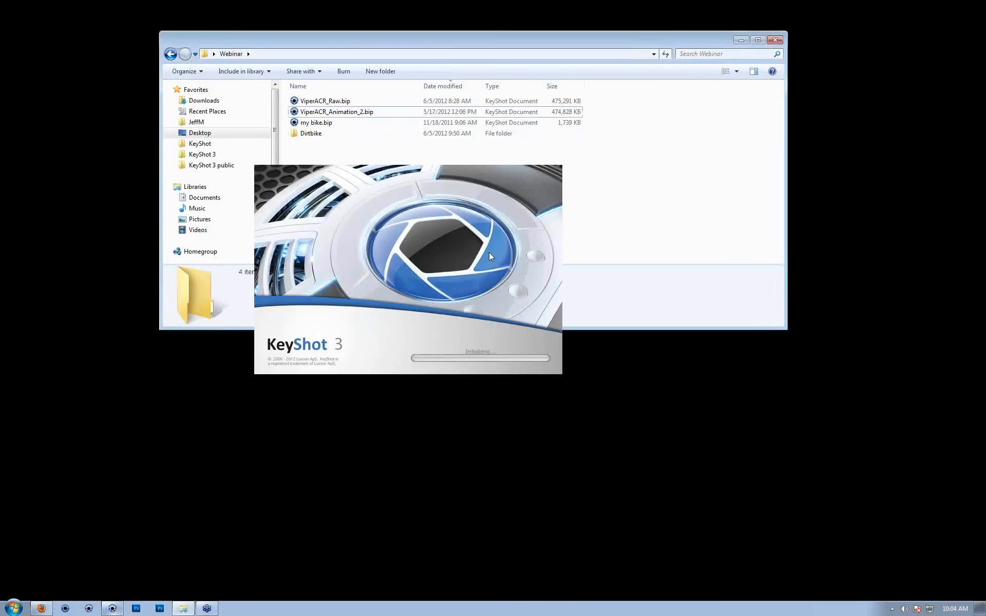
- Open ViperACR_Raw.bip from the Webinar folder in KeyShot using the Open file option
{"action": "left_click_drag", "start_coordinate": [417, 40], "coordinate": [554, 133]}
{"action": "left_click_drag", "start_coordinate": [330, 100], "coordinate": [695, 423]}
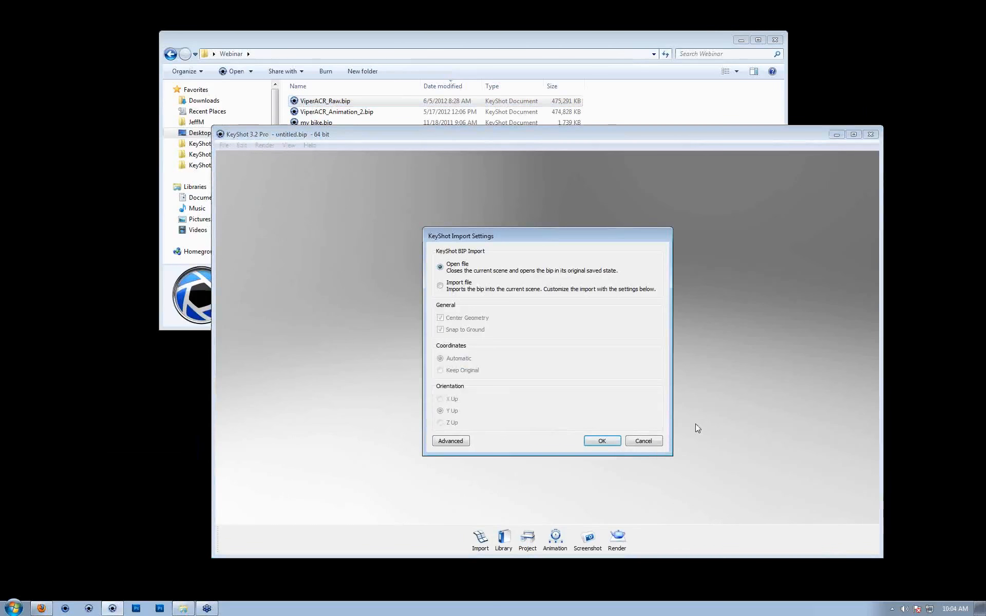
{"action": "left_click", "coordinate": [598, 441]}
{"action": "left_click", "coordinate": [518, 314]}
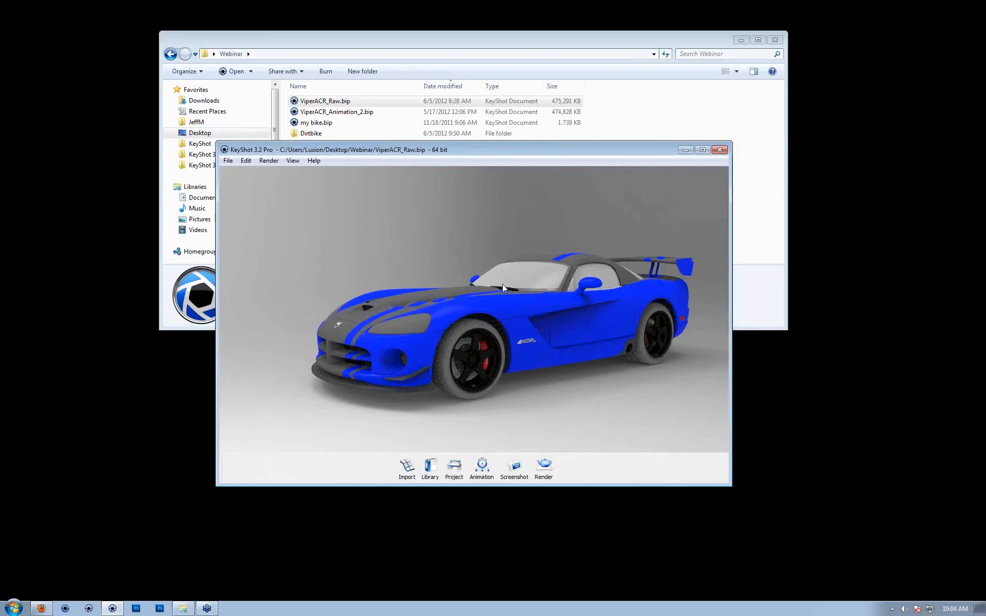
- Minimise the Webinar folder window and enlarge the KeyShot window to frame the car in a raised three-quarter view
{"action": "left_click_drag", "start_coordinate": [487, 323], "coordinate": [483, 344]}
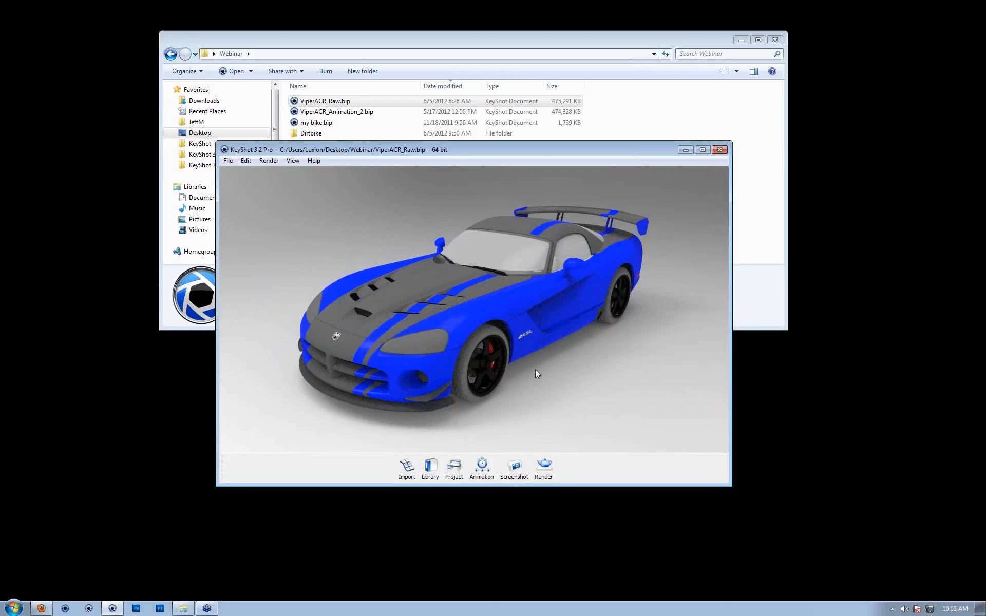
{"action": "left_click", "coordinate": [741, 40]}
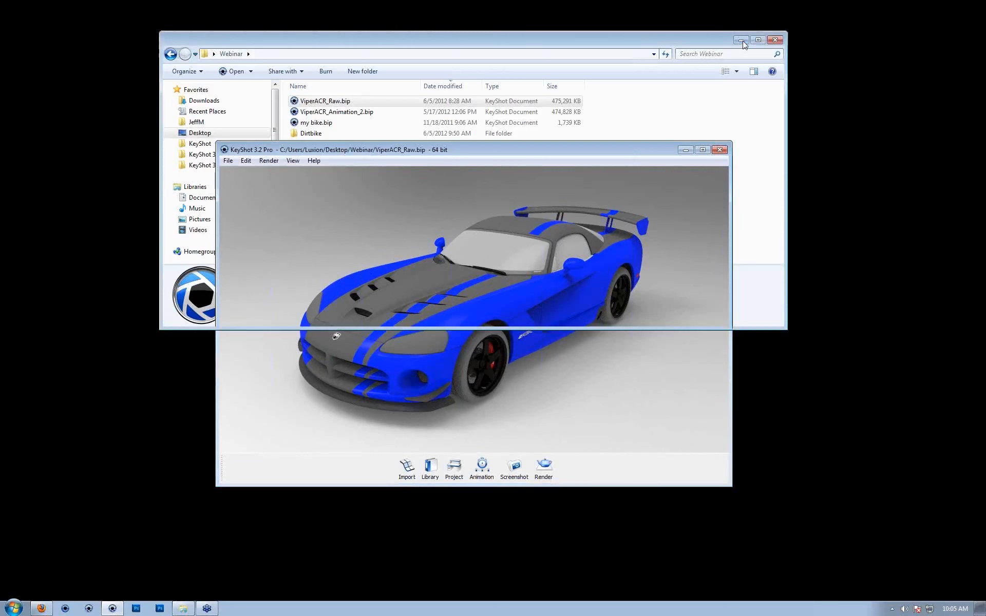
{"action": "left_click_drag", "start_coordinate": [540, 149], "coordinate": [440, 33]}
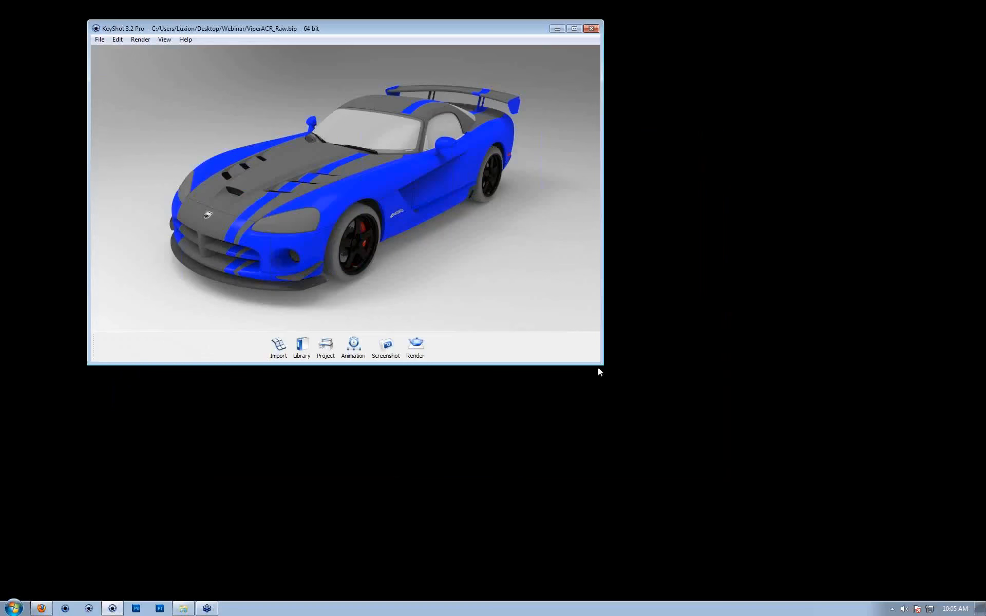
{"action": "left_click_drag", "start_coordinate": [600, 363], "coordinate": [878, 523]}
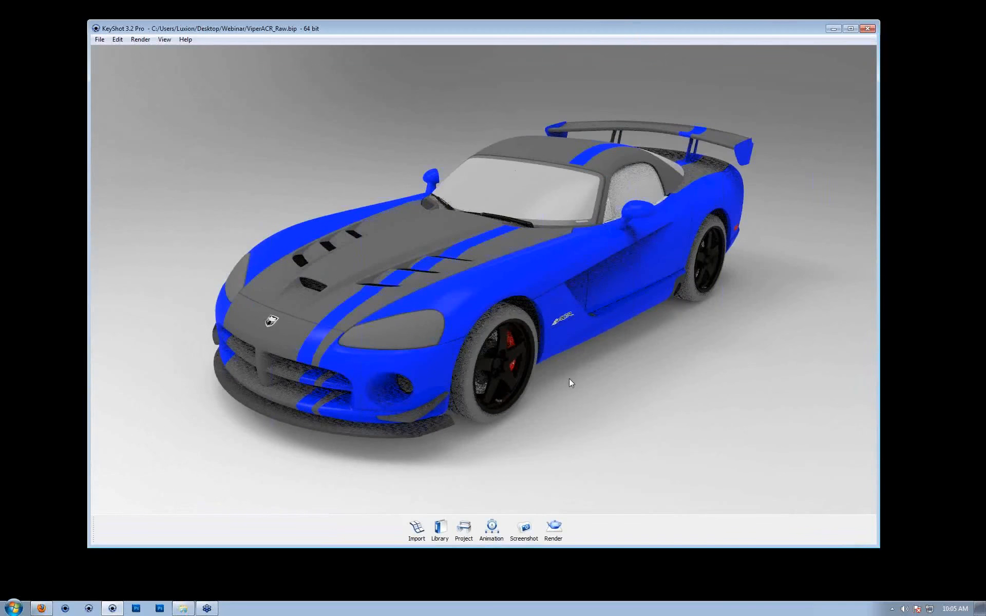
{"action": "scroll", "coordinate": [586, 374], "scroll_direction": "up", "scroll_amount": 3}
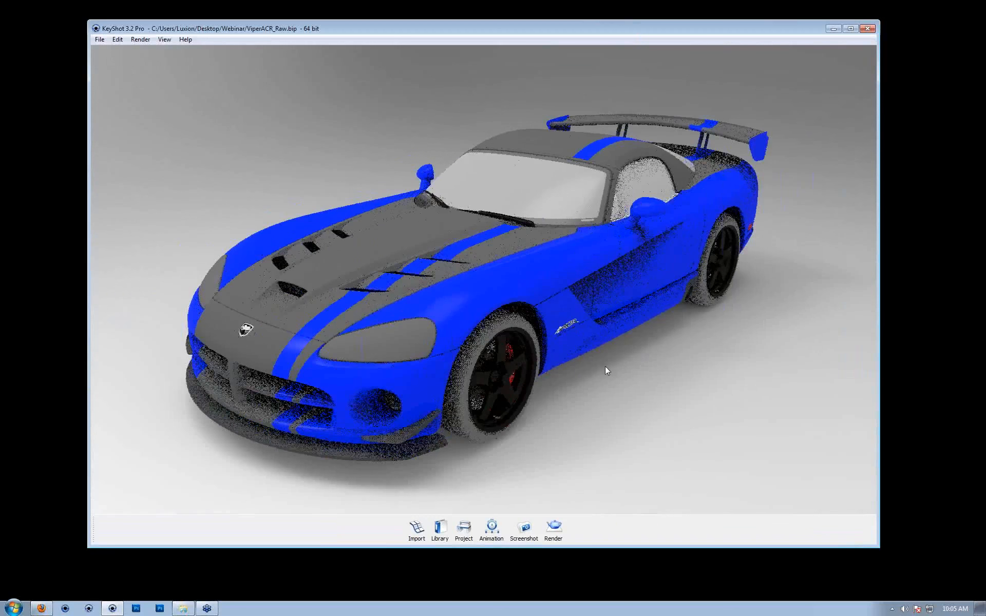
{"action": "middle_click_drag", "start_coordinate": [605, 365], "coordinate": [590, 377]}
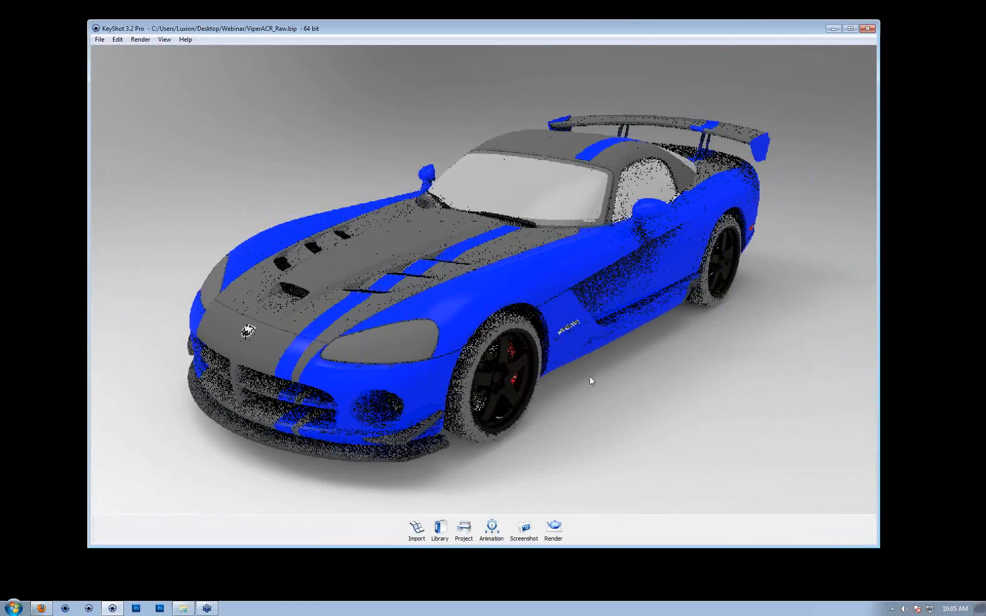
- Open the Material Templates window and place it clear of the car
{"action": "left_click", "coordinate": [123, 41]}
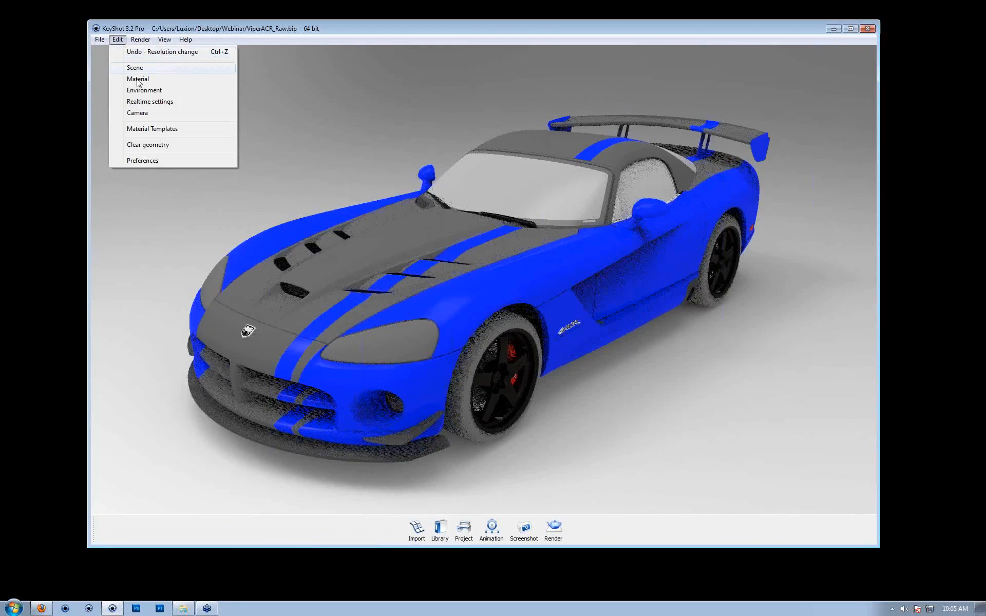
{"action": "left_click", "coordinate": [151, 129]}
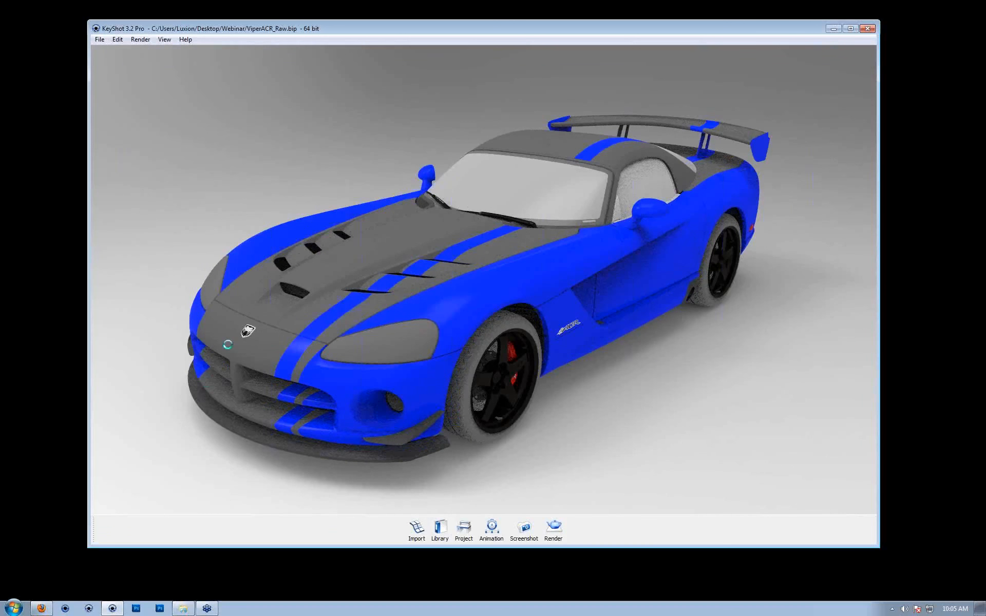
{"action": "left_click_drag", "start_coordinate": [327, 195], "coordinate": [140, 41]}
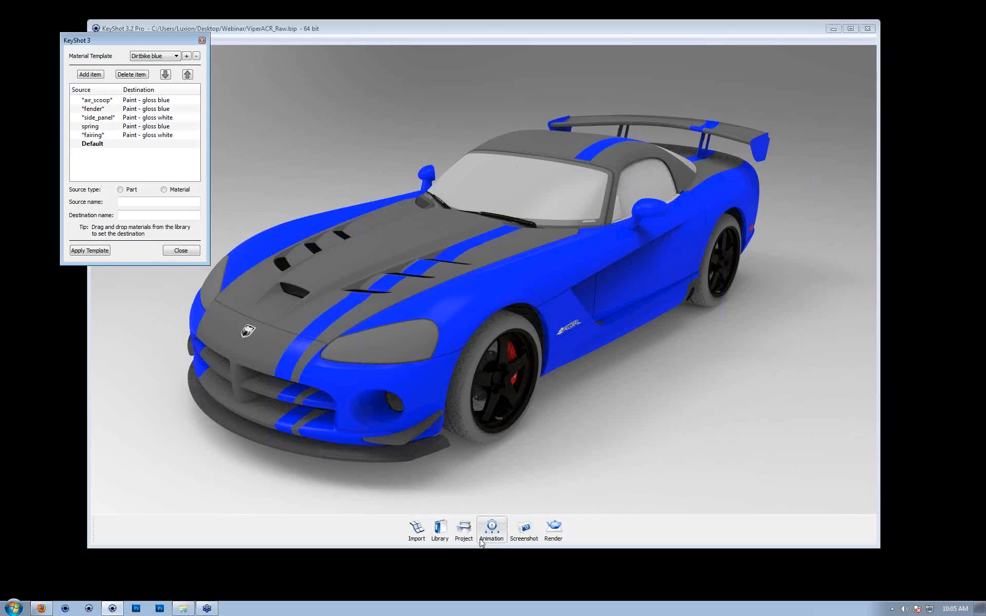
- Show the project's scene tree and expand the Viper_acr group and its first subgroup
{"action": "left_click", "coordinate": [464, 529]}
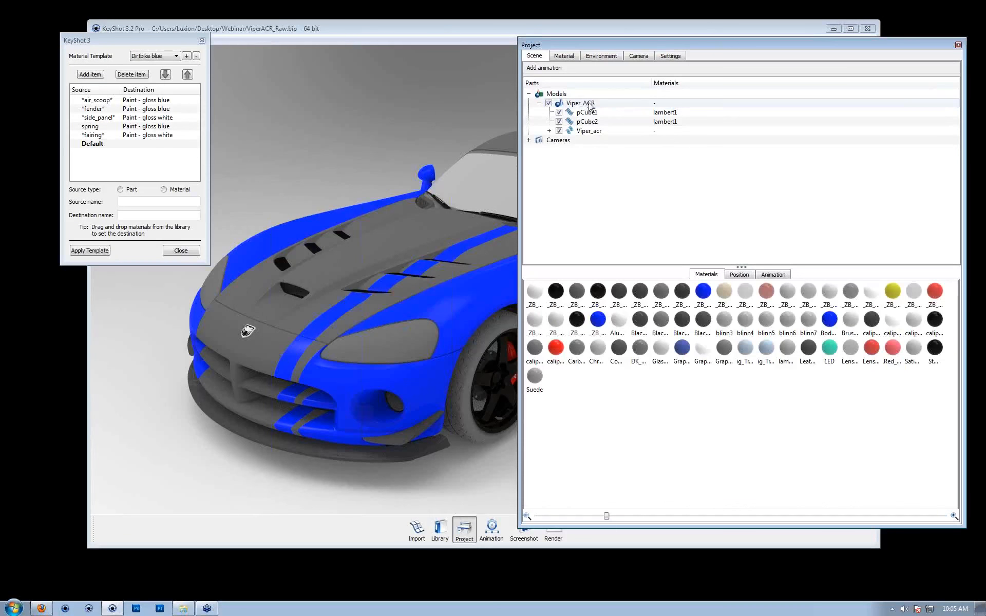
{"action": "left_click", "coordinate": [549, 130]}
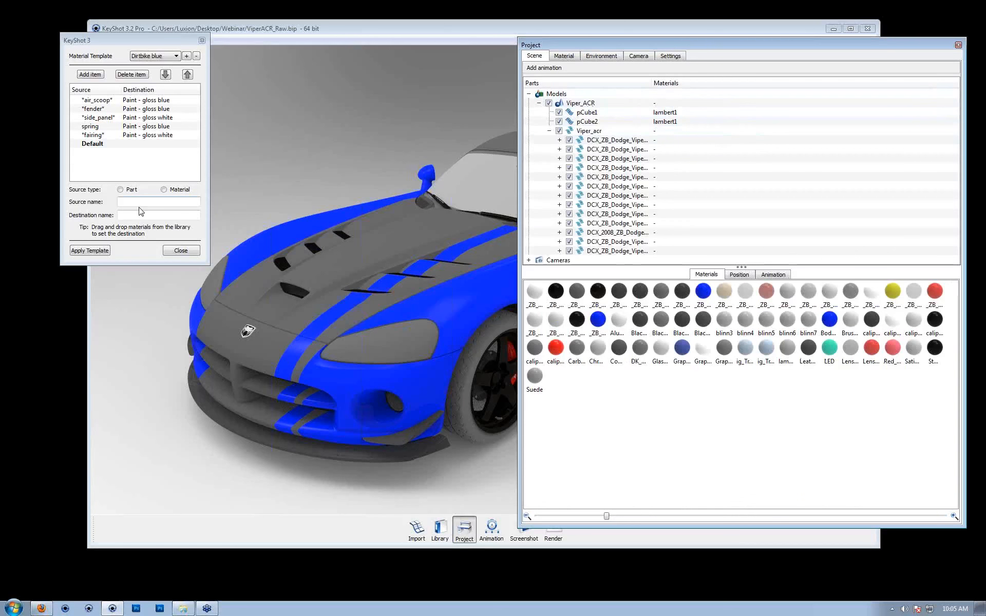
{"action": "left_click", "coordinate": [559, 140]}
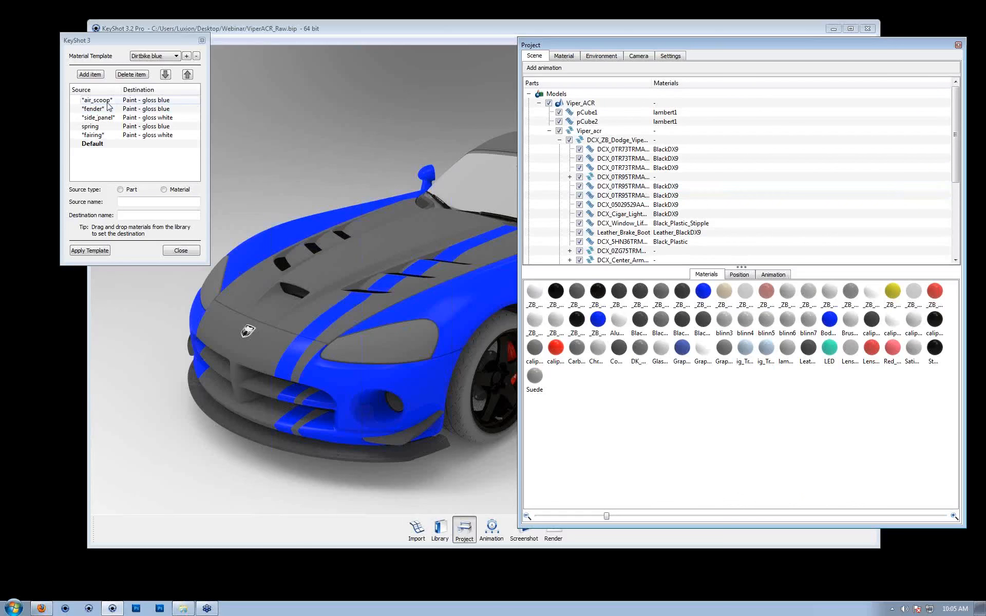
- Load the Viper material template and select its *Body* item
{"action": "left_click", "coordinate": [146, 56]}
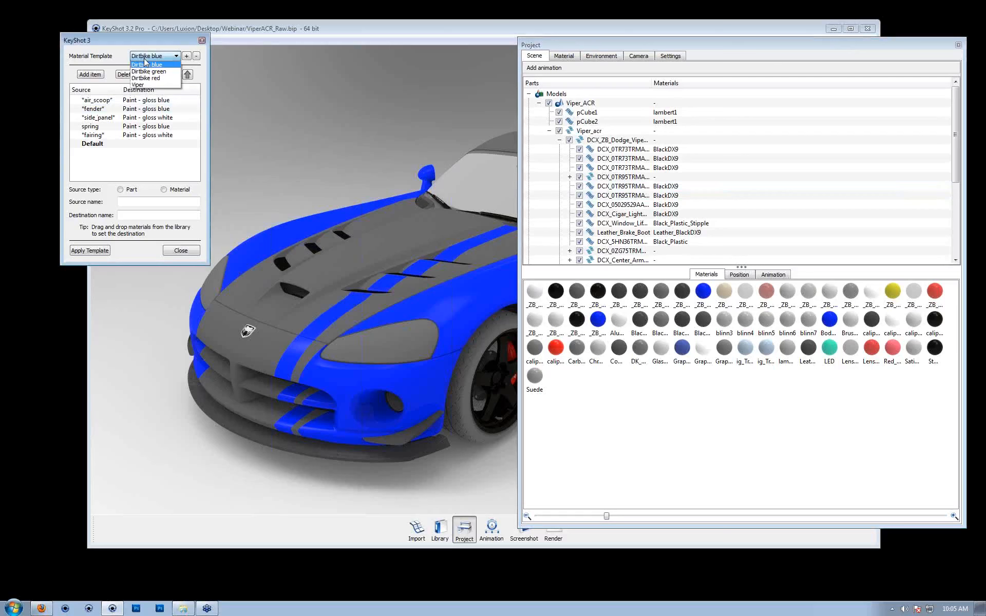
{"action": "left_click", "coordinate": [139, 85]}
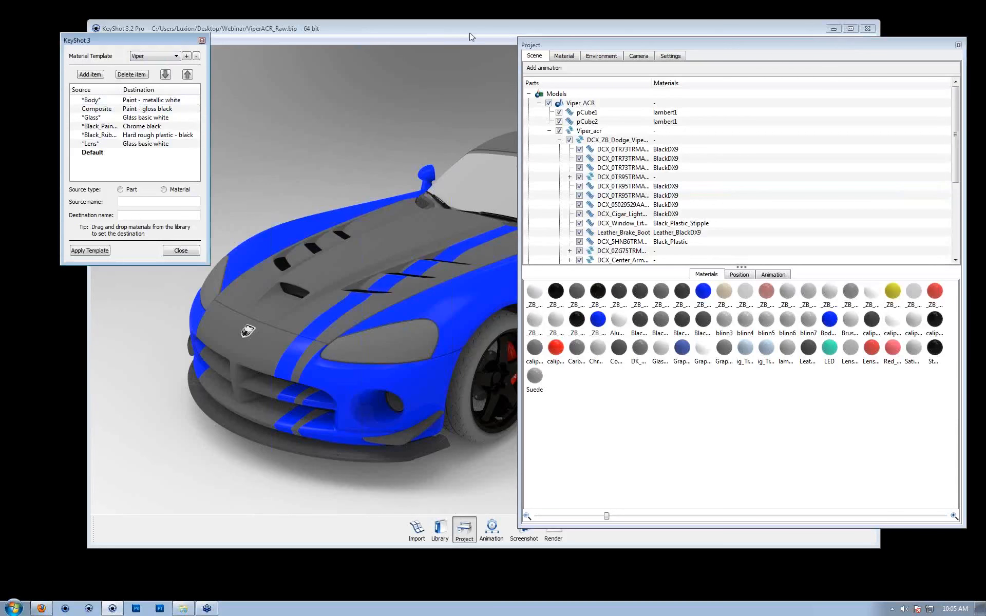
{"action": "left_click_drag", "start_coordinate": [478, 31], "coordinate": [382, 39]}
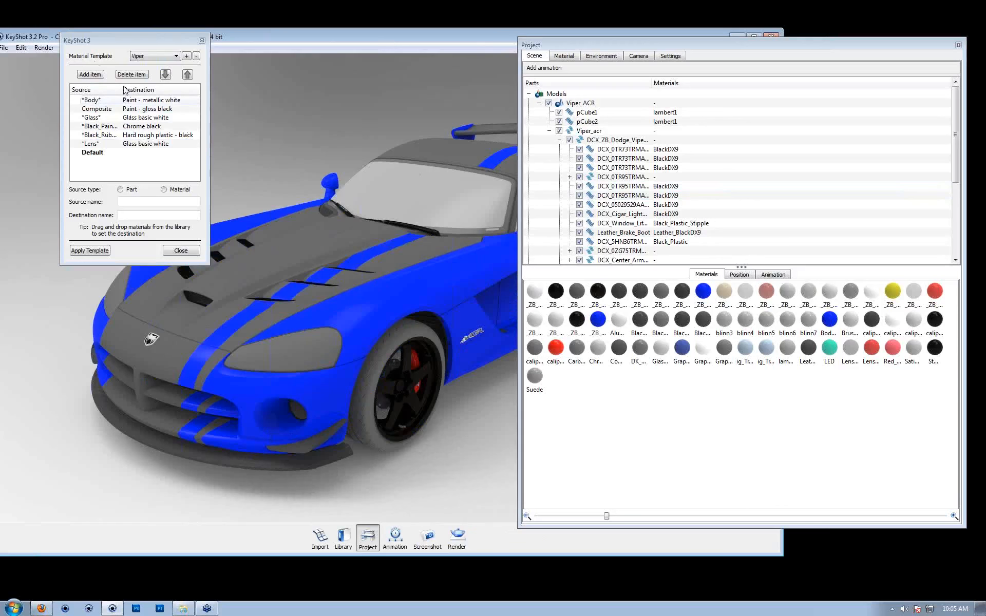
{"action": "left_click", "coordinate": [108, 100]}
{"action": "left_click", "coordinate": [109, 101]}
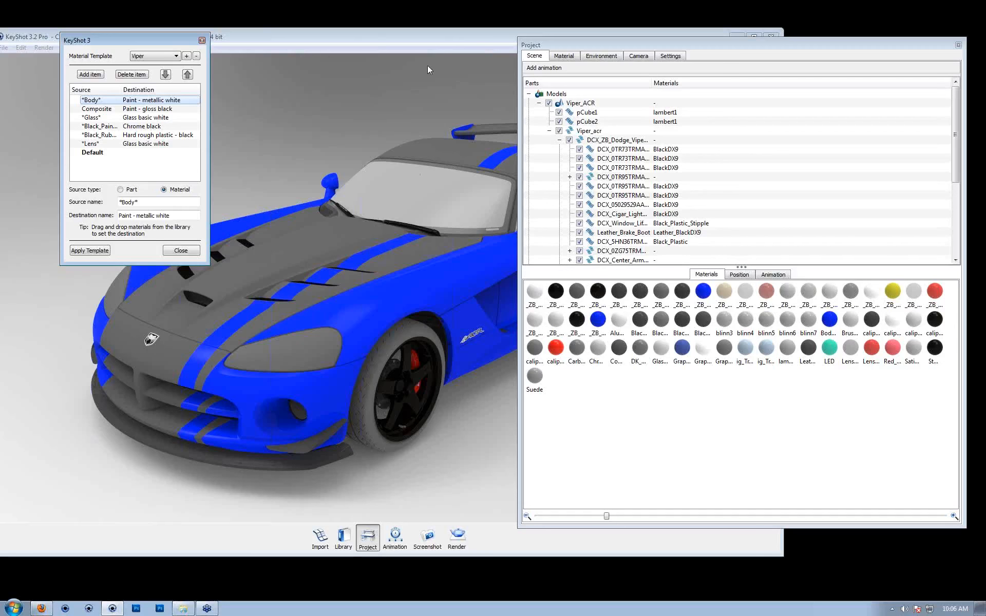
- Select the front fender on the car and enlarge the Project window and its Parts column to show longer part names
{"action": "left_click_drag", "start_coordinate": [377, 39], "coordinate": [398, 36]}
{"action": "left_click_drag", "start_coordinate": [422, 306], "coordinate": [306, 330]}
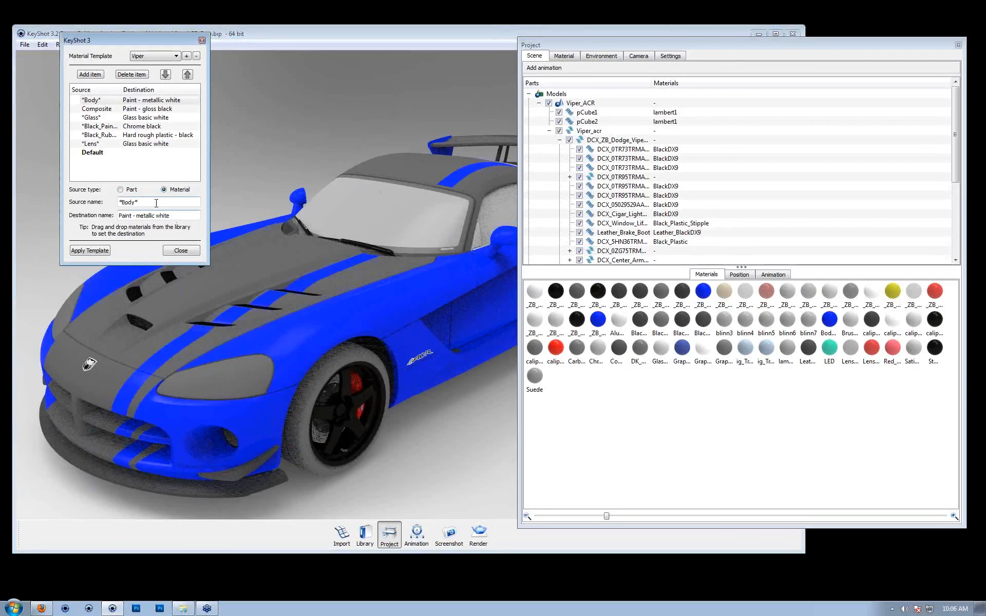
{"action": "left_click", "coordinate": [150, 203]}
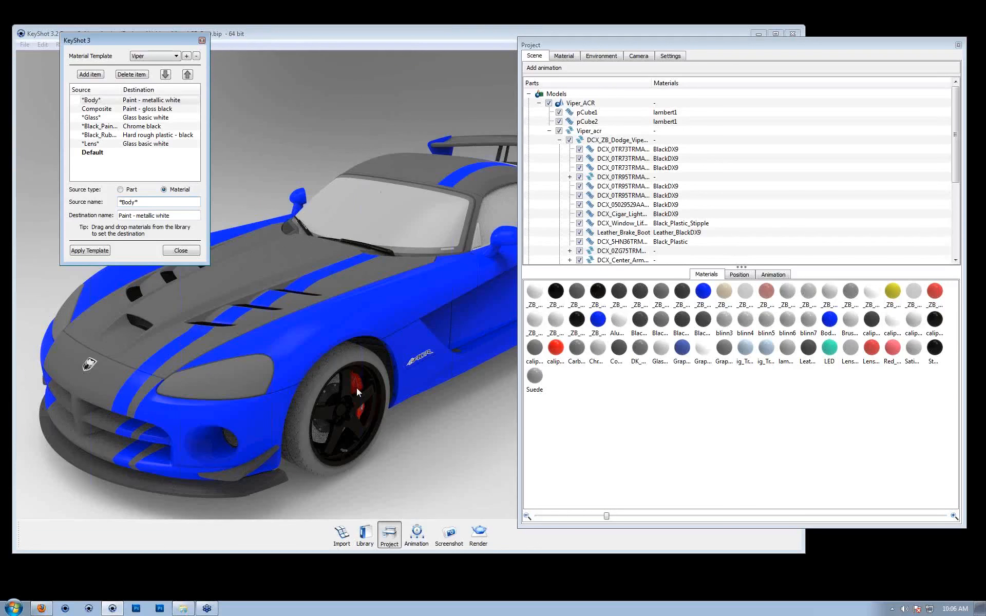
{"action": "left_click", "coordinate": [311, 338]}
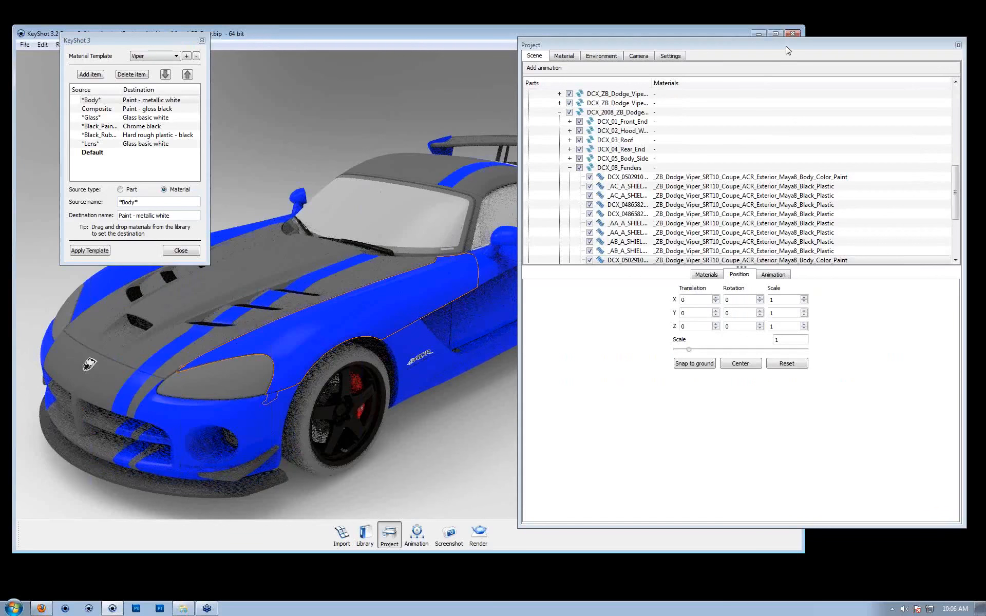
{"action": "left_click_drag", "start_coordinate": [792, 527], "coordinate": [793, 584]}
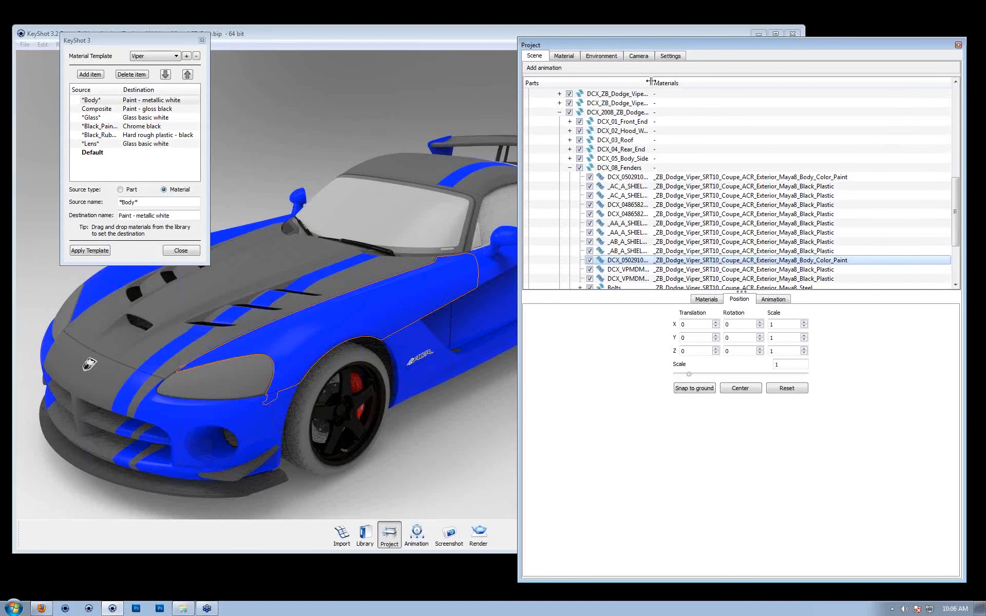
{"action": "left_click_drag", "start_coordinate": [651, 80], "coordinate": [680, 82]}
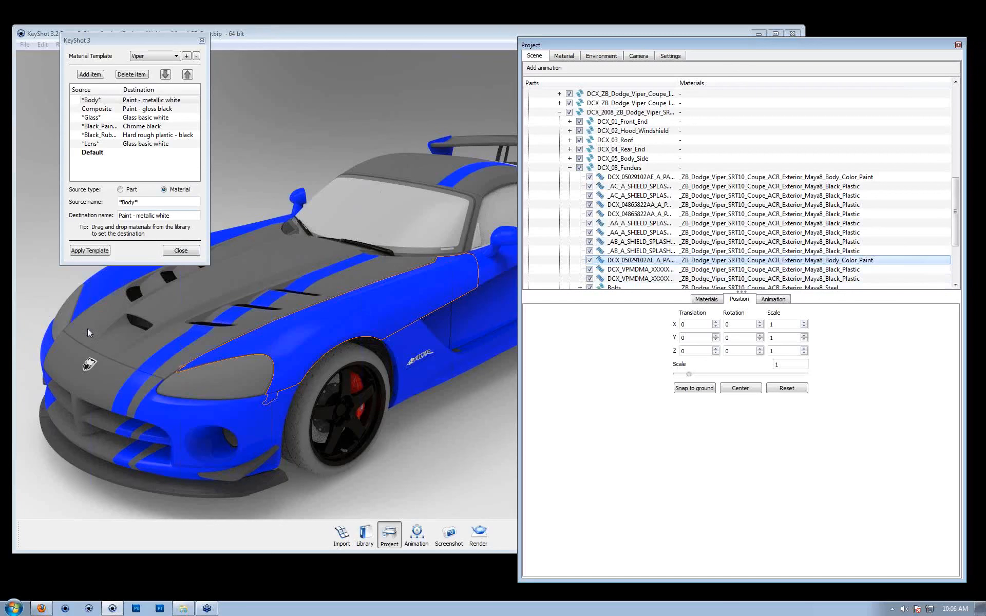
- Compare the hood, windshield and front wheel materials with the template's Composite, *Glass* and *Black_Painted_Metal* items
{"action": "left_click", "coordinate": [112, 350]}
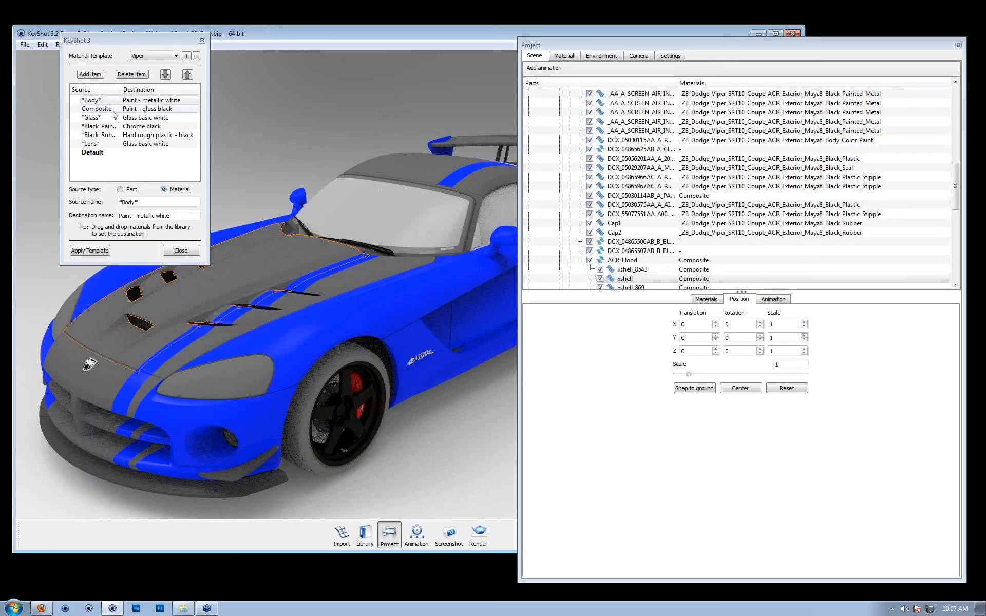
{"action": "left_click", "coordinate": [92, 117]}
{"action": "left_click", "coordinate": [407, 218]}
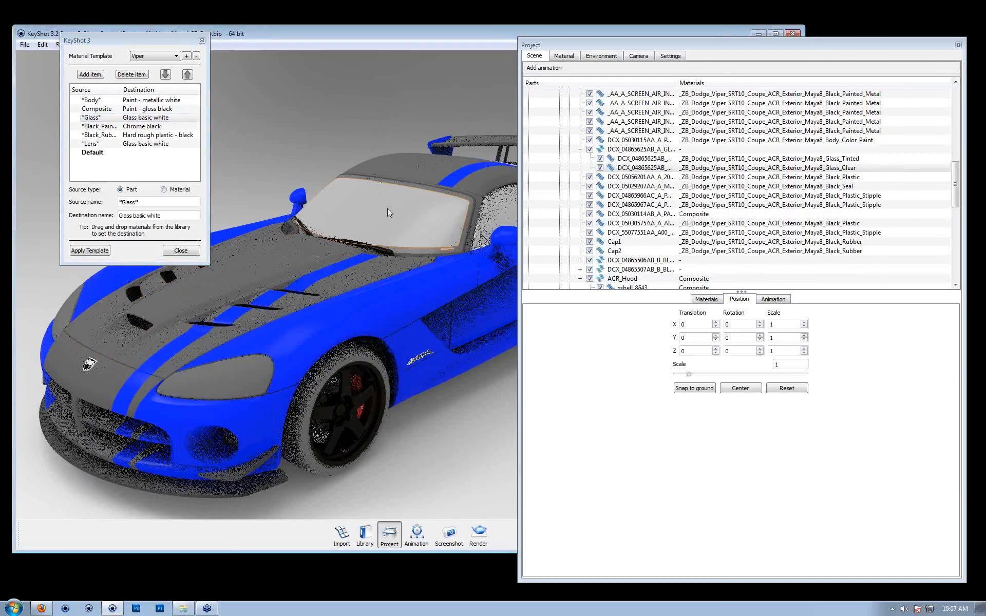
{"action": "double_click", "coordinate": [122, 90]}
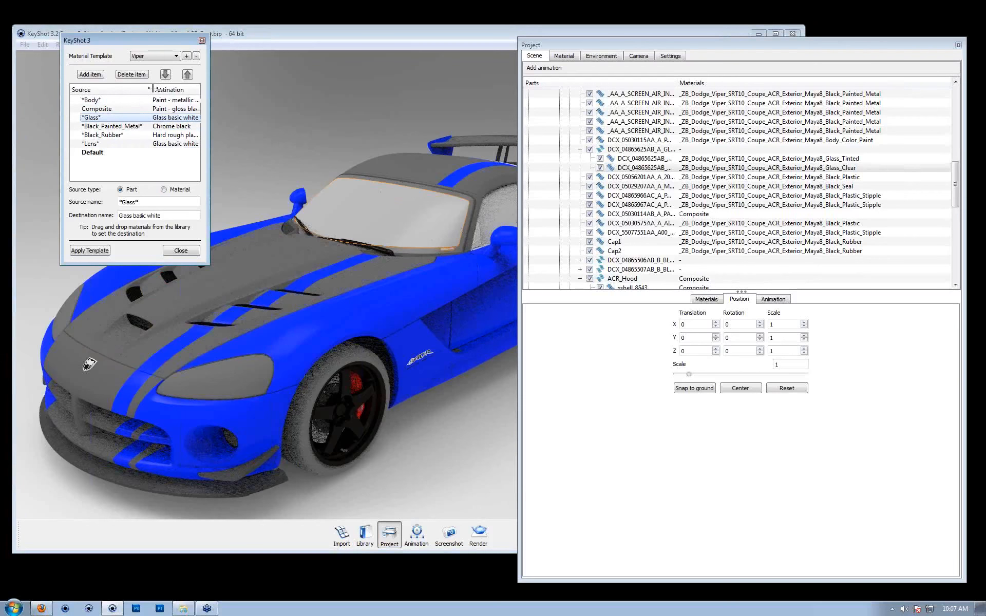
{"action": "left_click", "coordinate": [131, 126]}
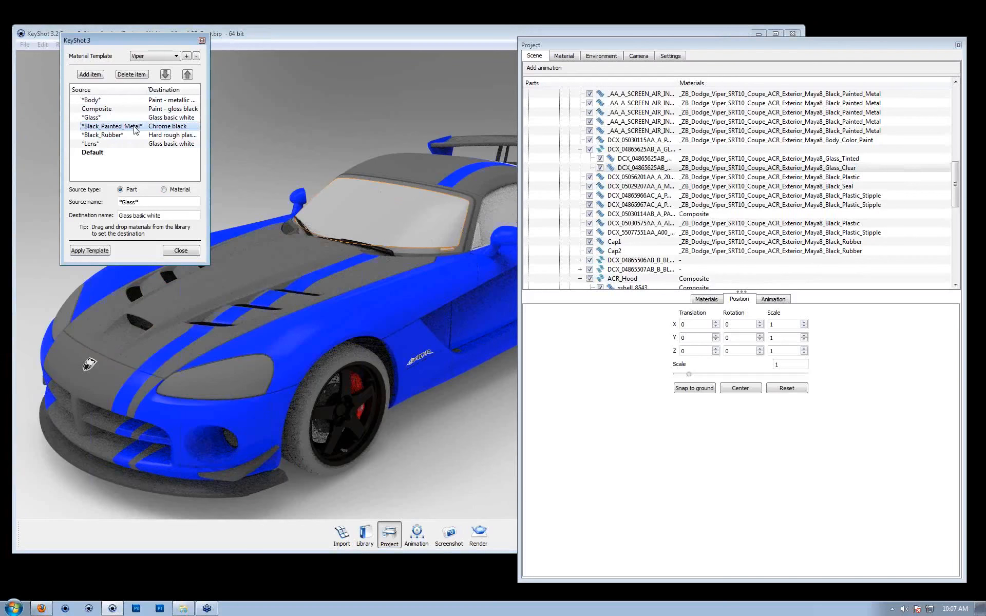
{"action": "left_click", "coordinate": [349, 408]}
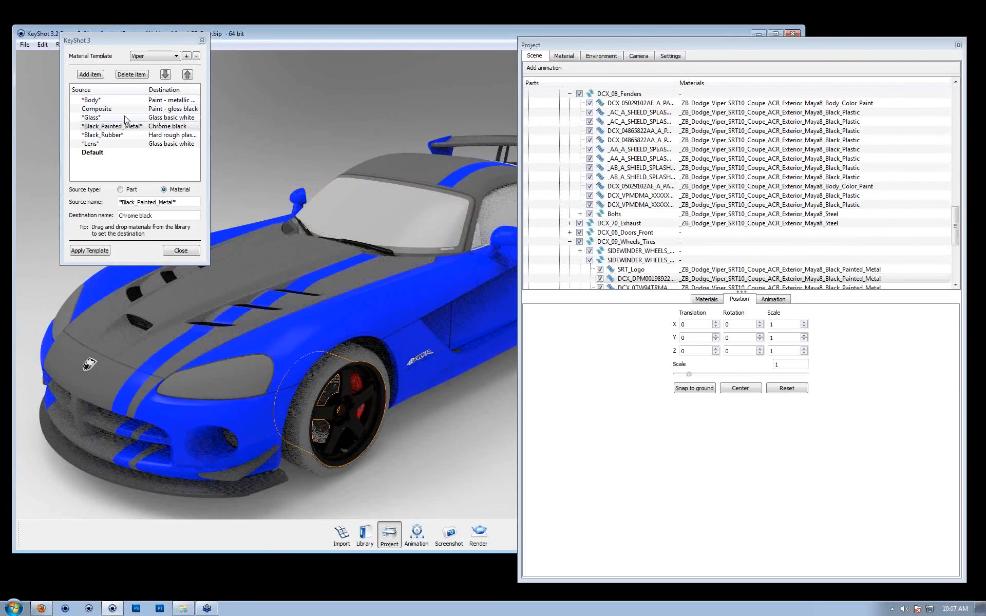
- Add a trial template item named test with destination Paint - metallic tuscan red, and delete it again
{"action": "left_click", "coordinate": [92, 75]}
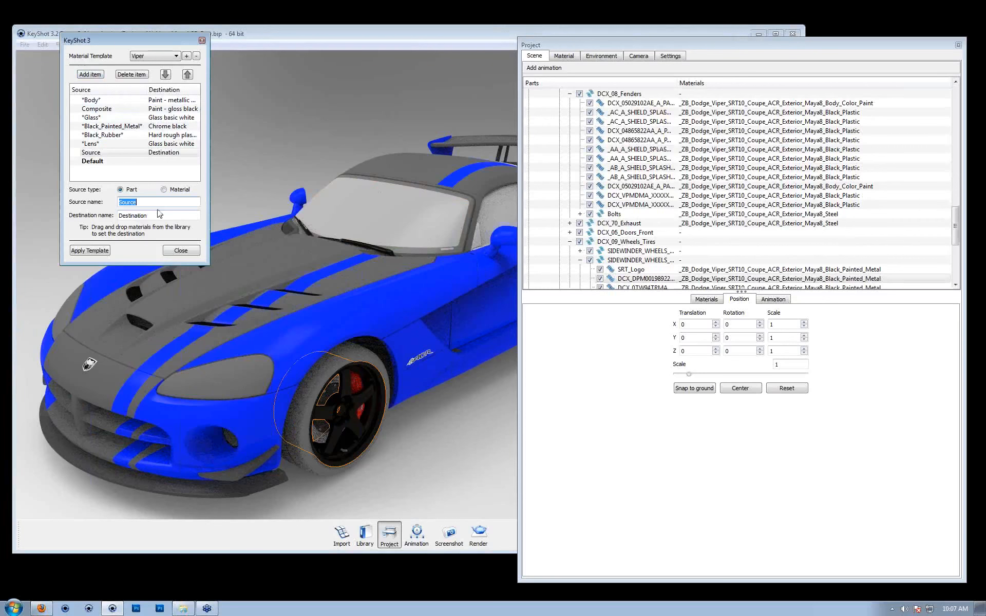
{"action": "type", "text": "test"}
{"action": "left_click", "coordinate": [184, 218]}
{"action": "left_click_drag", "start_coordinate": [162, 213], "coordinate": [50, 184]}
{"action": "type", "text": "p"}
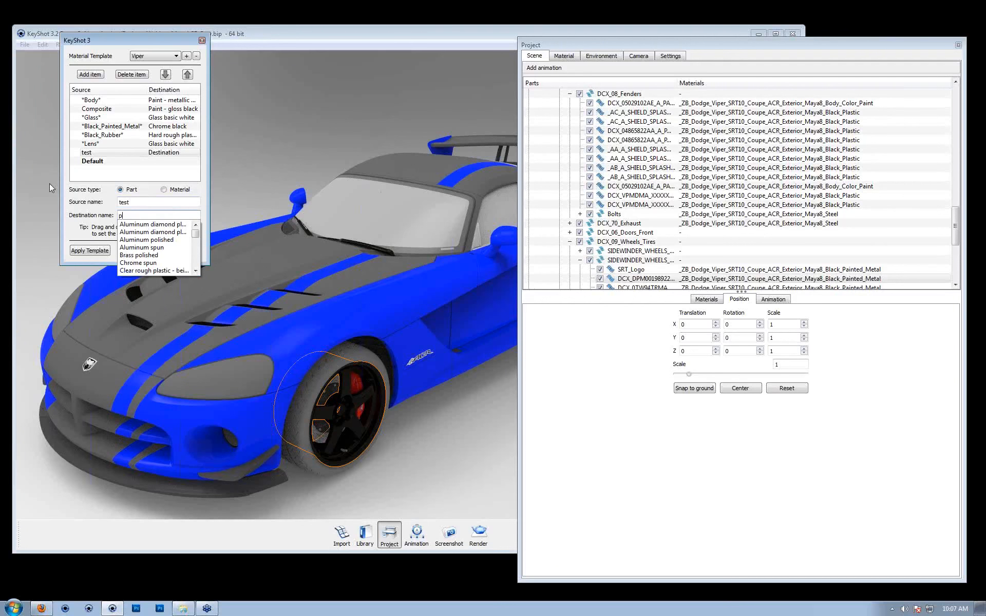
{"action": "type", "text": "a"}
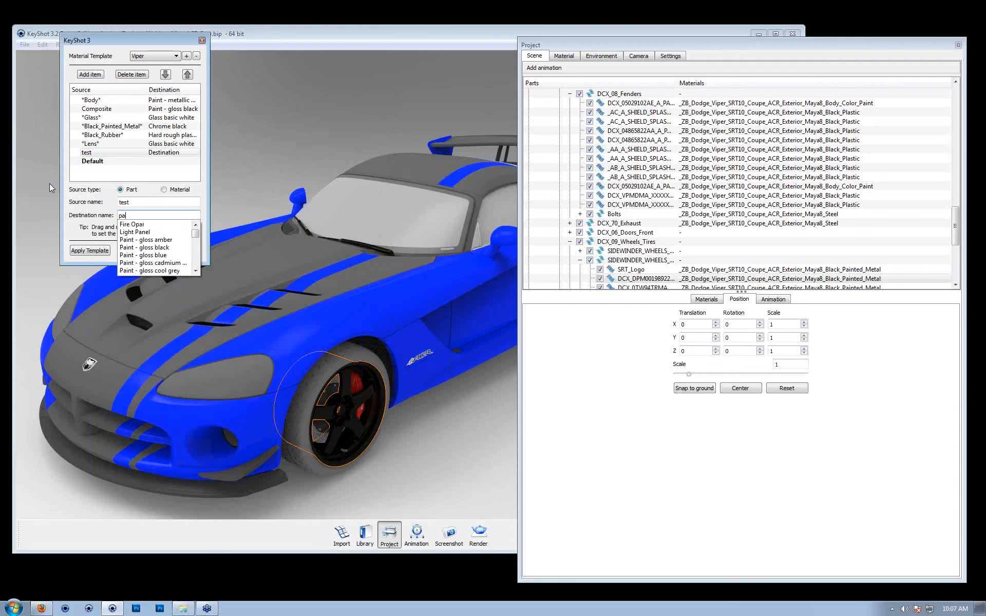
{"action": "type", "text": "in"}
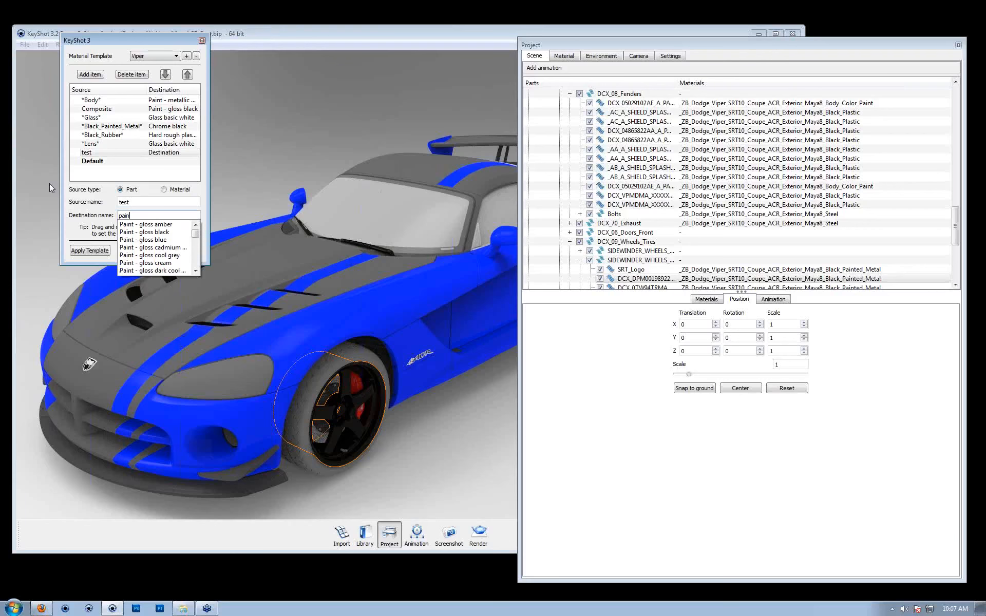
{"action": "type", "text": "t red"}
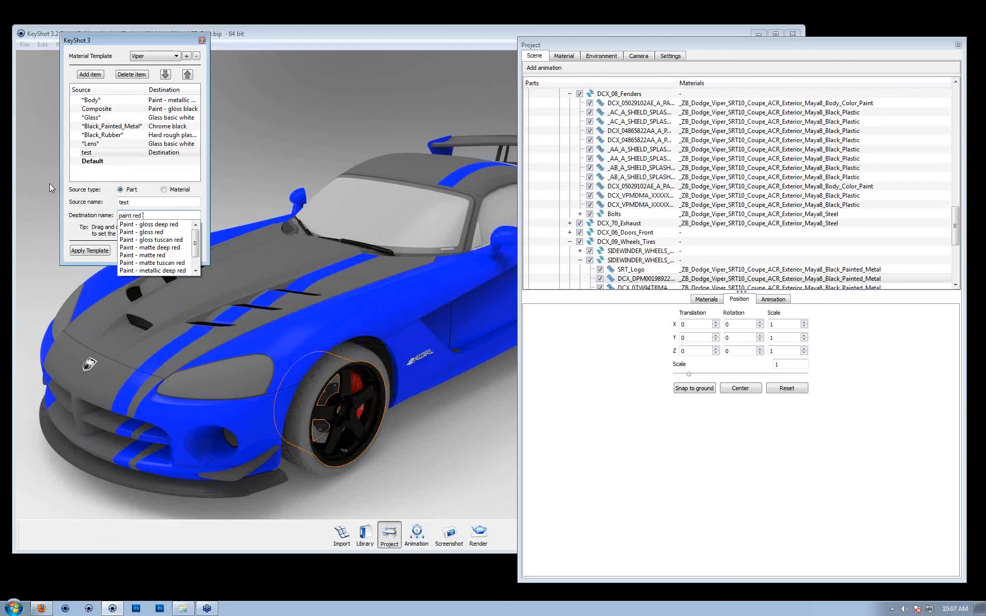
{"action": "type", "text": "metal"}
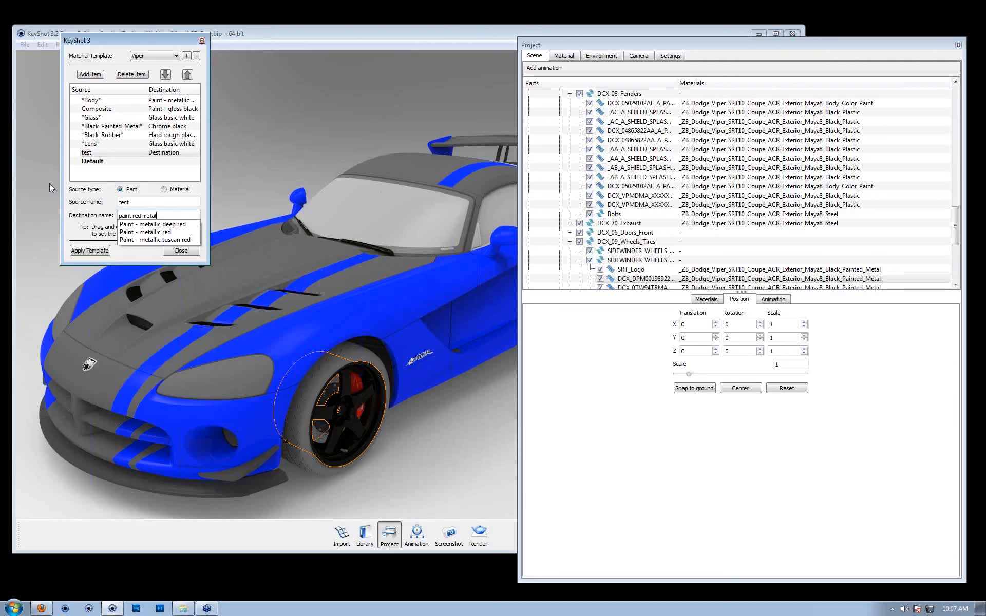
{"action": "left_click", "coordinate": [175, 240]}
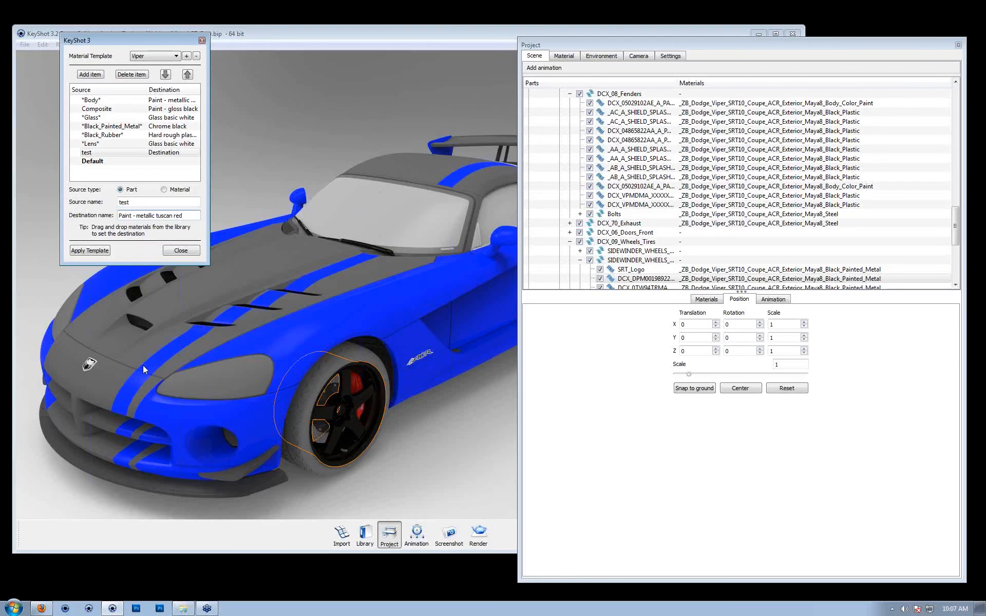
{"action": "left_click", "coordinate": [132, 74]}
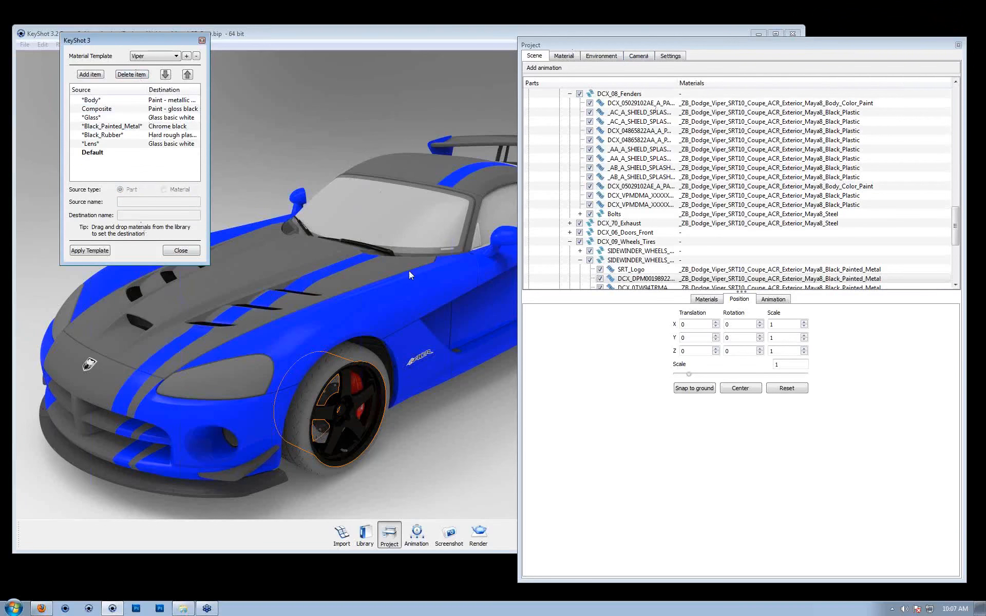
- Apply the Viper material template to the car and select the *Glass* item
{"action": "left_click", "coordinate": [91, 100]}
{"action": "left_click", "coordinate": [90, 250]}
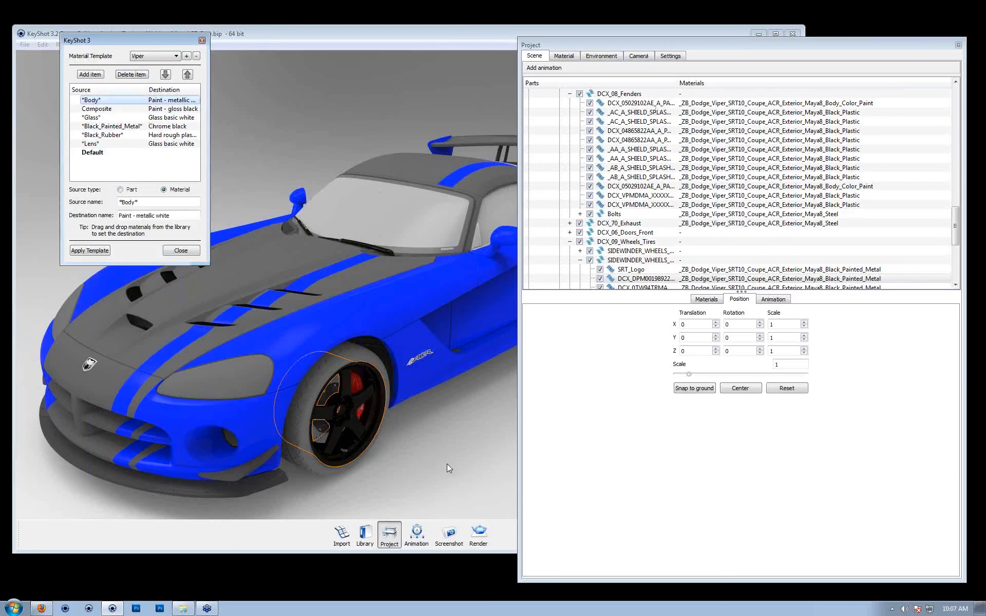
{"action": "left_click", "coordinate": [92, 118]}
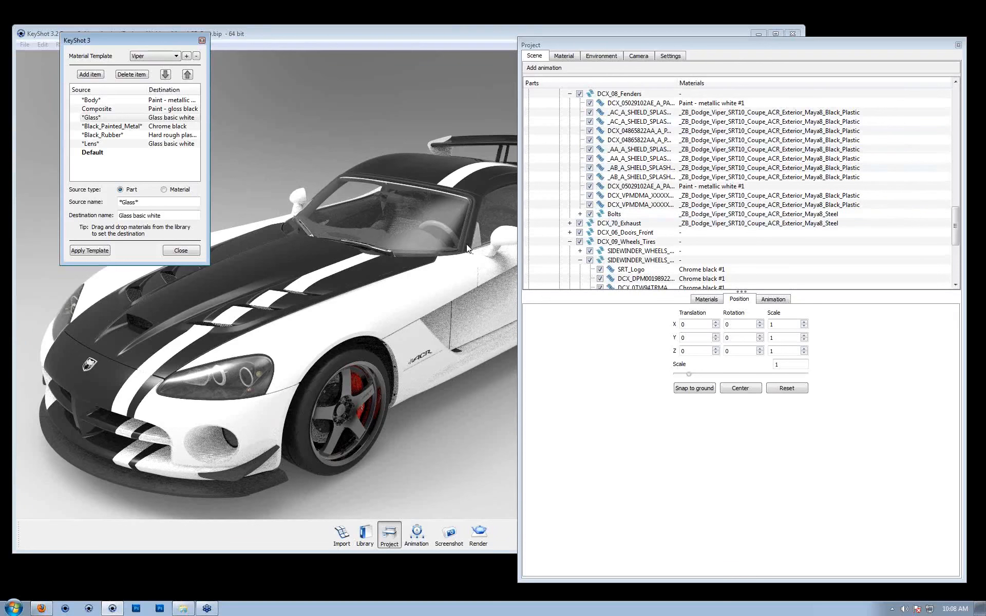
- Bring a scene file from the Webinar folder into KeyShot, choosing Import file and Keep Original coordinates in the import settings
{"action": "left_click", "coordinate": [183, 608]}
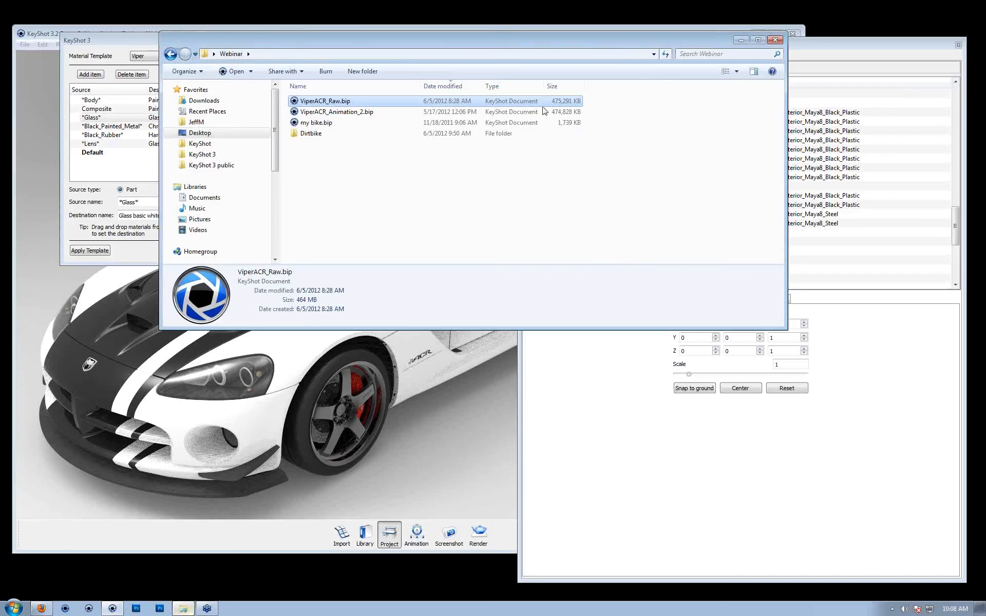
{"action": "left_click_drag", "start_coordinate": [430, 42], "coordinate": [549, 209]}
{"action": "left_click_drag", "start_coordinate": [345, 168], "coordinate": [297, 91]}
{"action": "left_click_drag", "start_coordinate": [424, 172], "coordinate": [370, 116]}
{"action": "left_click", "coordinate": [274, 164]}
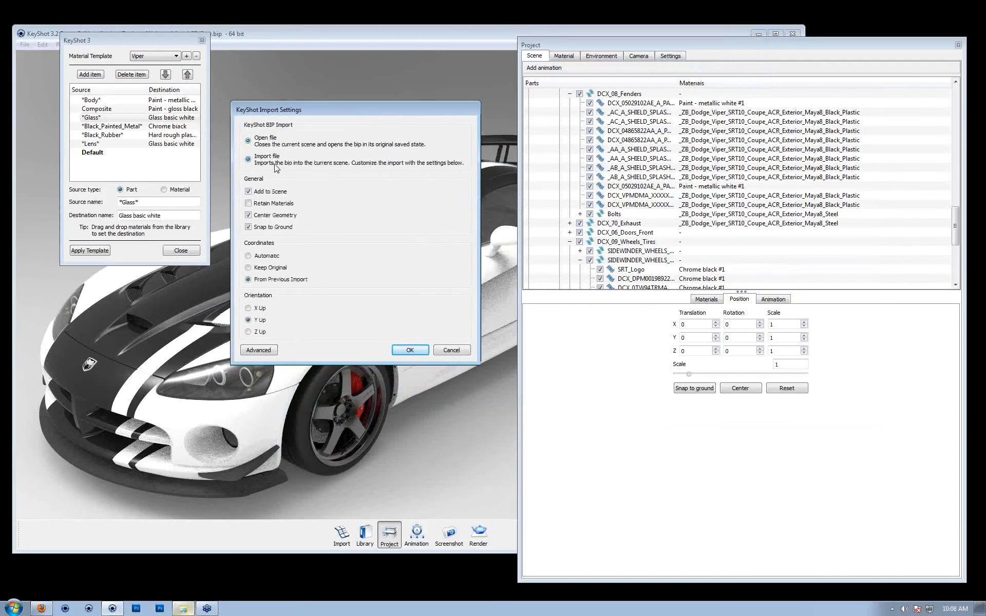
{"action": "left_click", "coordinate": [277, 268]}
{"action": "left_click_drag", "start_coordinate": [436, 114], "coordinate": [460, 114]}
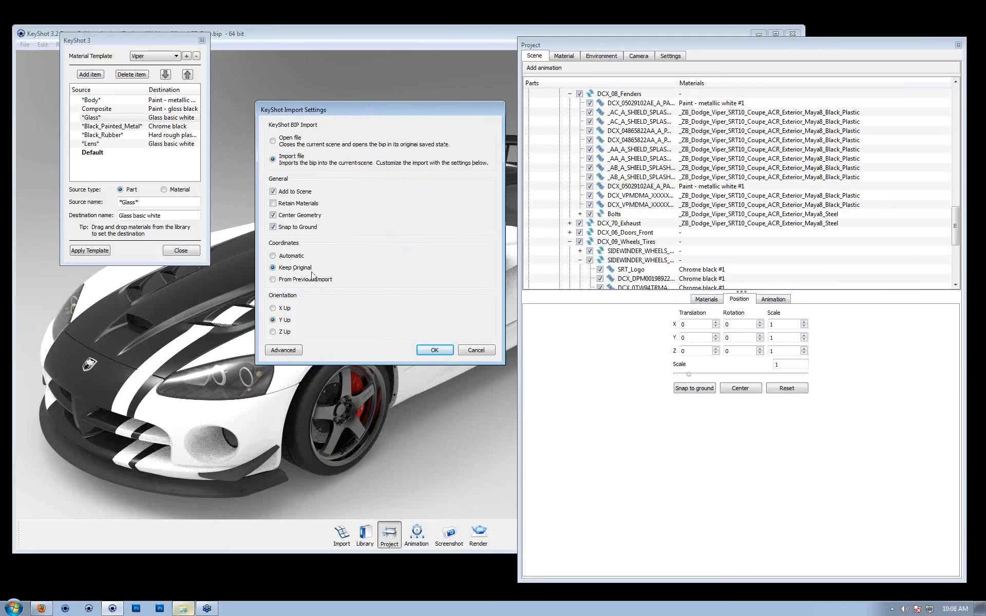
- Switch to Firefox to review the improvements listed in the KeyShot 3.2 final release forum post, and minimise the browser again
{"action": "left_click", "coordinate": [41, 608]}
{"action": "scroll", "coordinate": [426, 399], "scroll_direction": "down", "scroll_amount": 4}
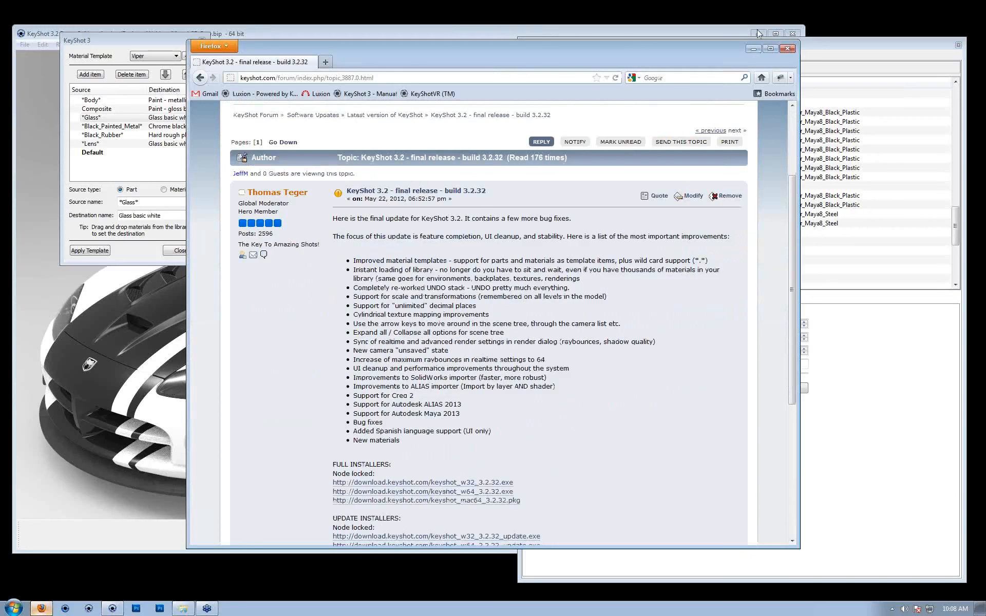
{"action": "left_click", "coordinate": [753, 49]}
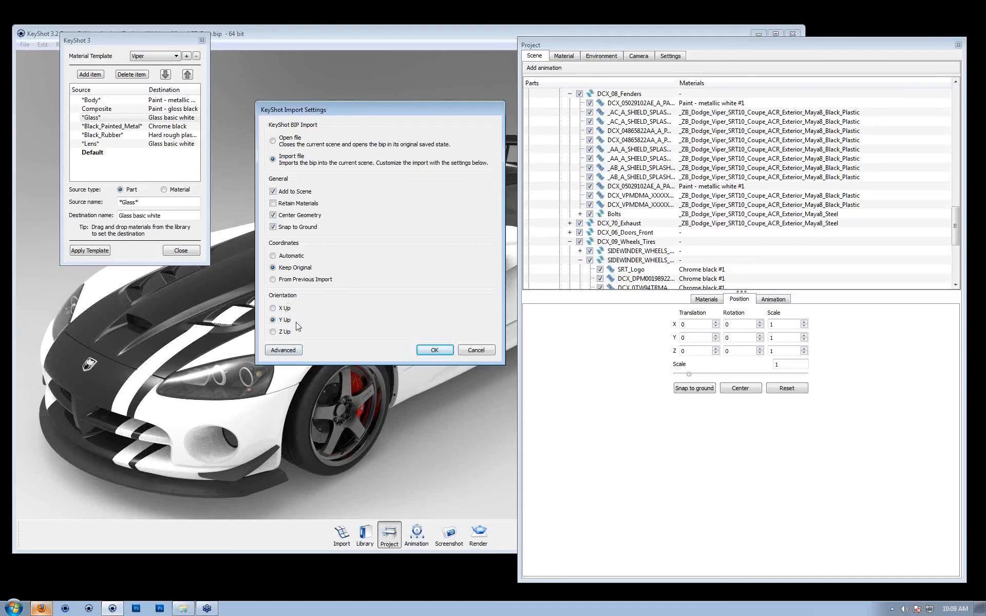
- Enable Use Material Template with the Viper template in the advanced import settings and import the file
{"action": "left_click", "coordinate": [283, 351]}
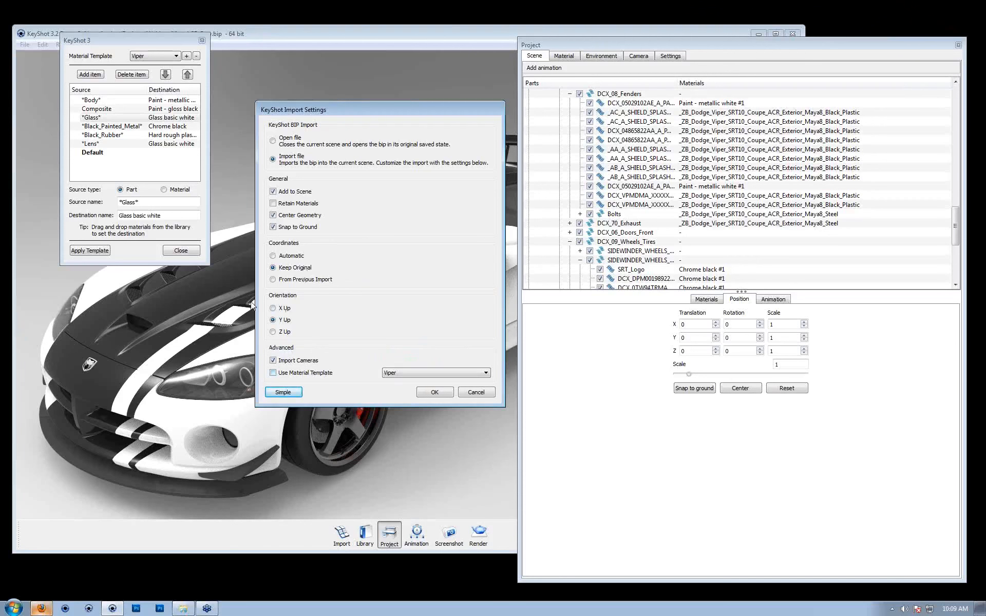
{"action": "left_click", "coordinate": [305, 376]}
{"action": "left_click", "coordinate": [408, 373]}
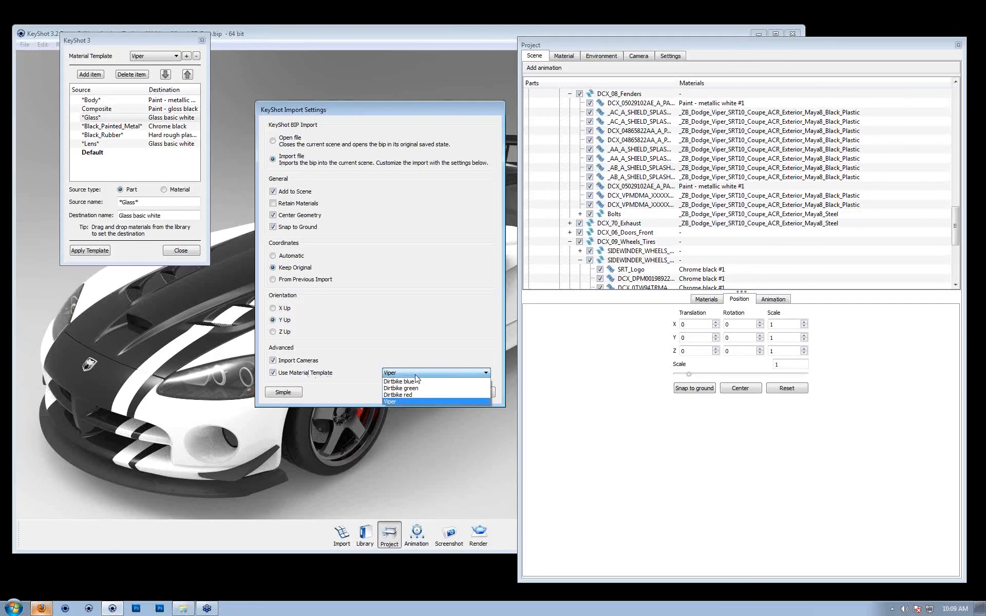
{"action": "left_click", "coordinate": [394, 401]}
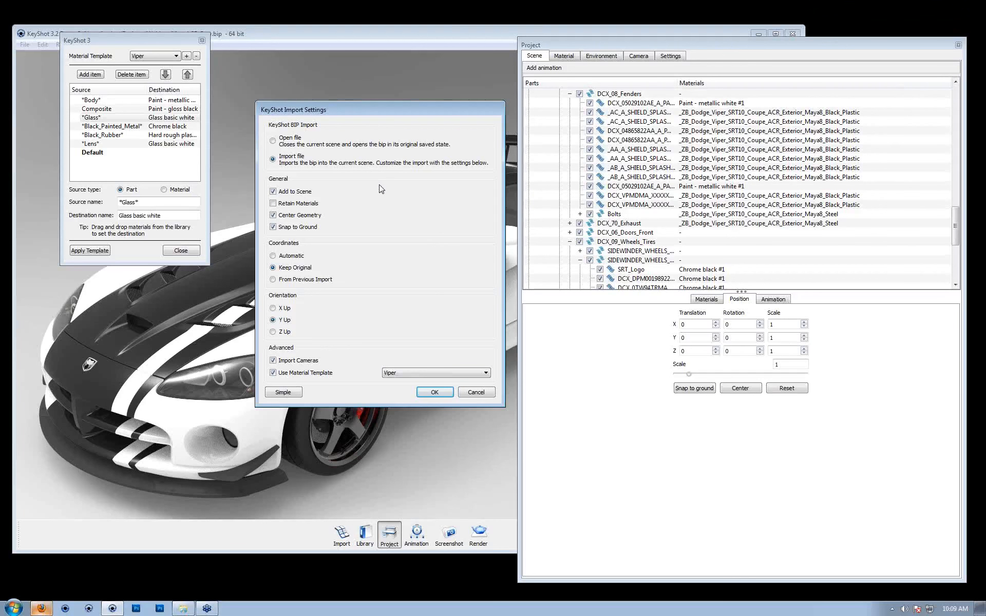
{"action": "left_click", "coordinate": [445, 394]}
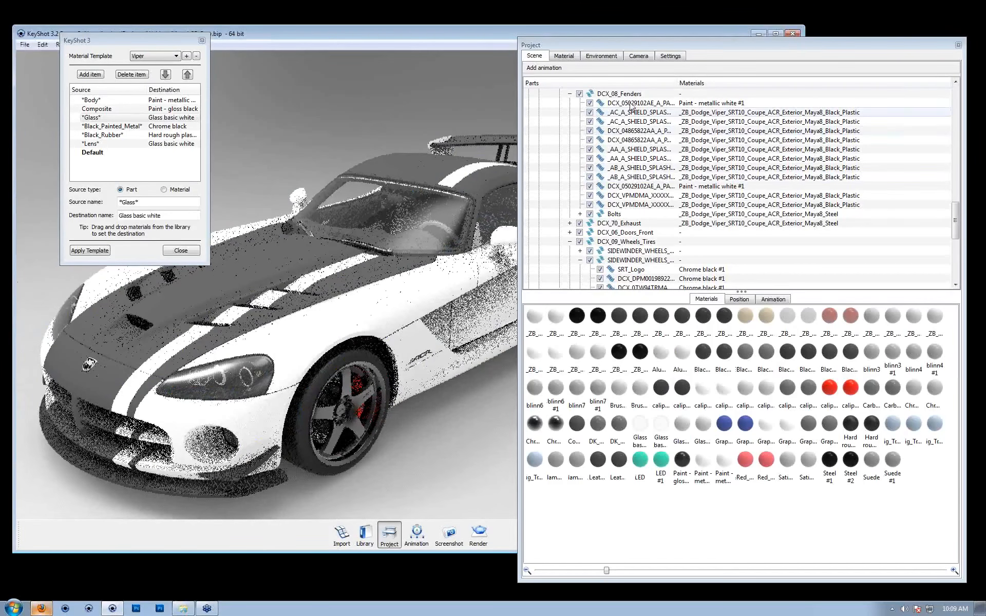
- Move the imported Viper_ACR #1 model beside the original car, to a Z translation of about -1.47
{"action": "scroll", "coordinate": [575, 137], "scroll_direction": "up", "scroll_amount": 5}
{"action": "scroll", "coordinate": [575, 136], "scroll_direction": "up", "scroll_amount": 12}
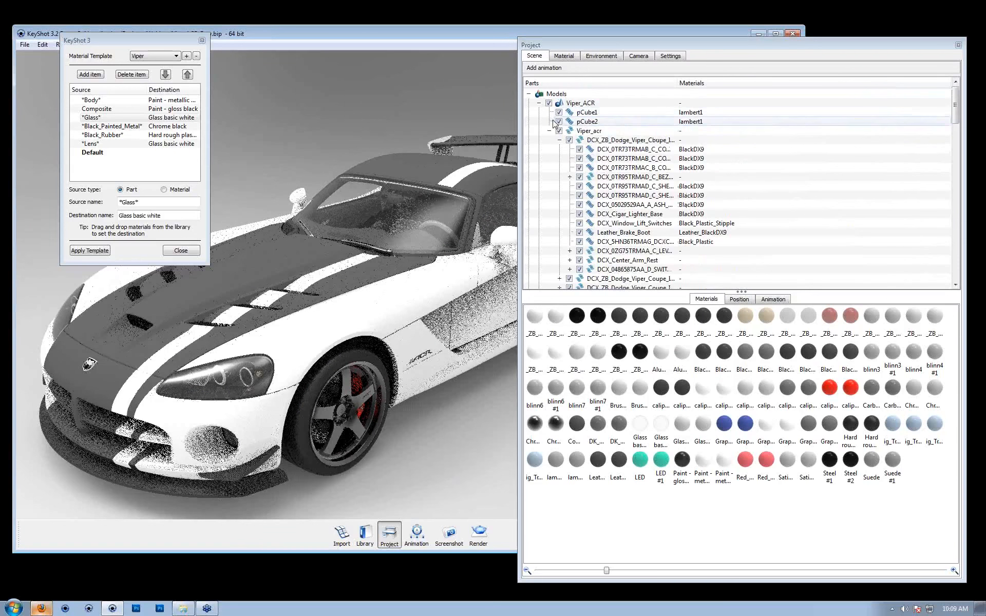
{"action": "left_click", "coordinate": [548, 131]}
{"action": "left_click", "coordinate": [581, 132]}
{"action": "left_click", "coordinate": [577, 142]}
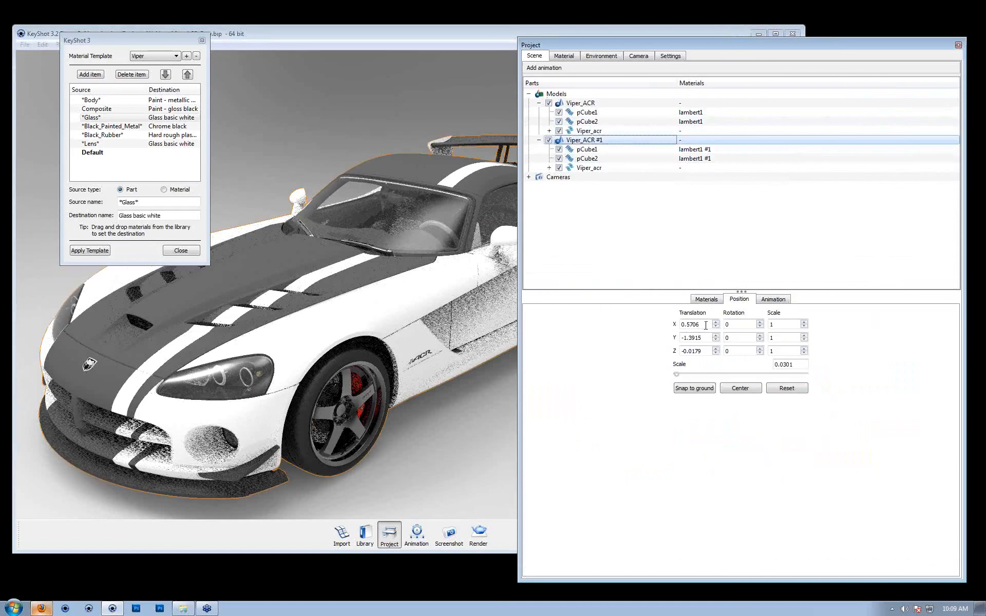
{"action": "right_click", "coordinate": [593, 140]}
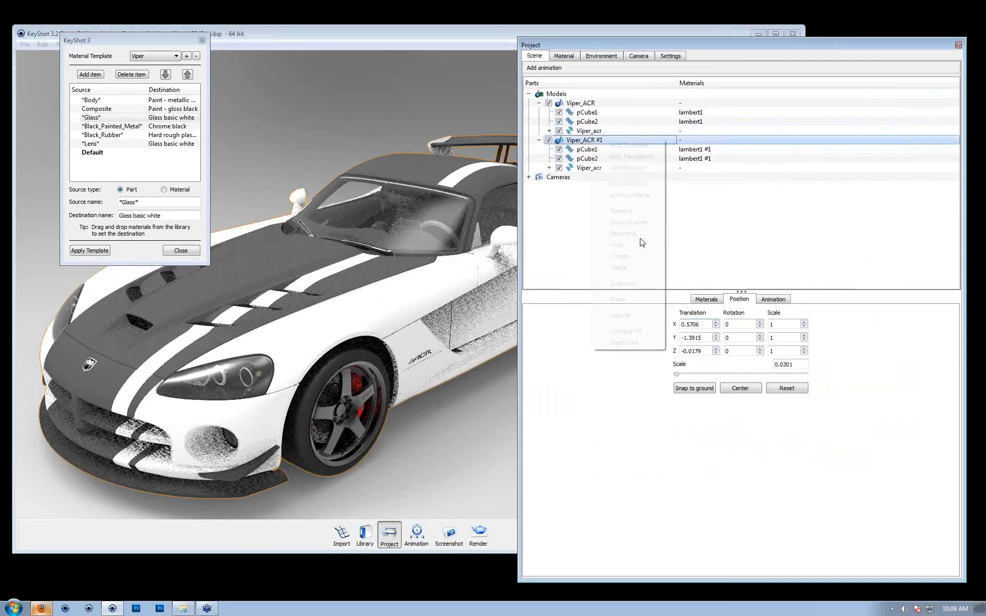
{"action": "left_click", "coordinate": [621, 299]}
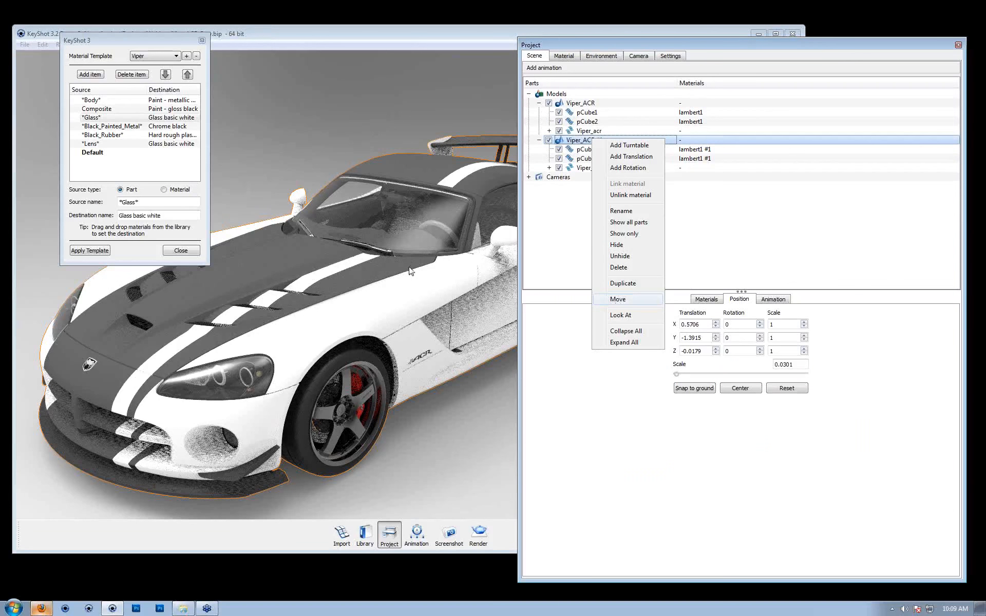
{"action": "left_click_drag", "start_coordinate": [419, 269], "coordinate": [187, 188]}
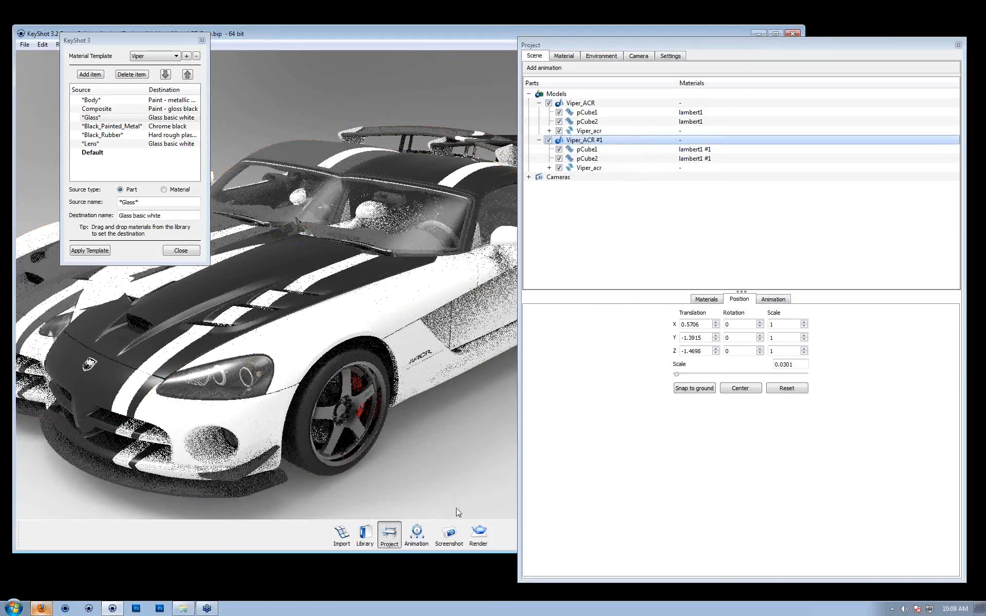
{"action": "left_click", "coordinate": [457, 510]}
- Delete the imported Viper_ACR #1 model from the scene
{"action": "scroll", "coordinate": [292, 255], "scroll_direction": "up", "scroll_amount": 5}
{"action": "scroll", "coordinate": [333, 289], "scroll_direction": "down", "scroll_amount": 5}
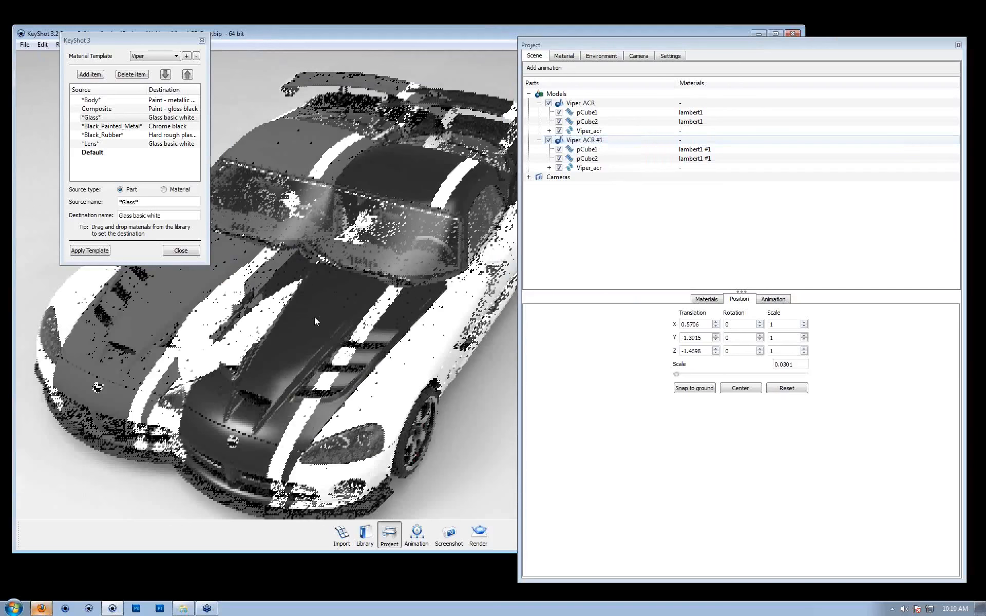
{"action": "scroll", "coordinate": [315, 302], "scroll_direction": "up", "scroll_amount": 4}
{"action": "right_click", "coordinate": [315, 303]}
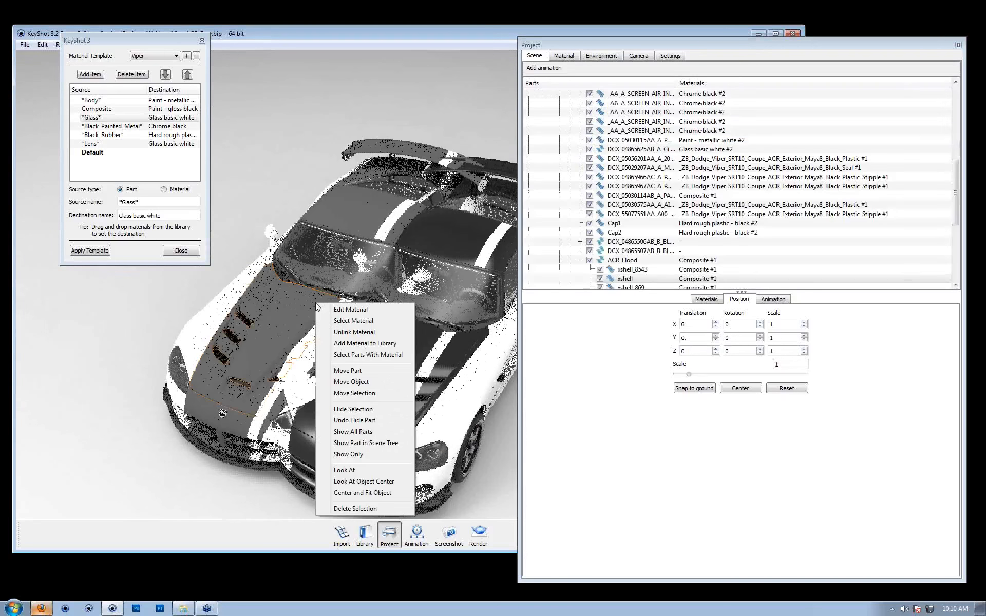
{"action": "left_click", "coordinate": [233, 365]}
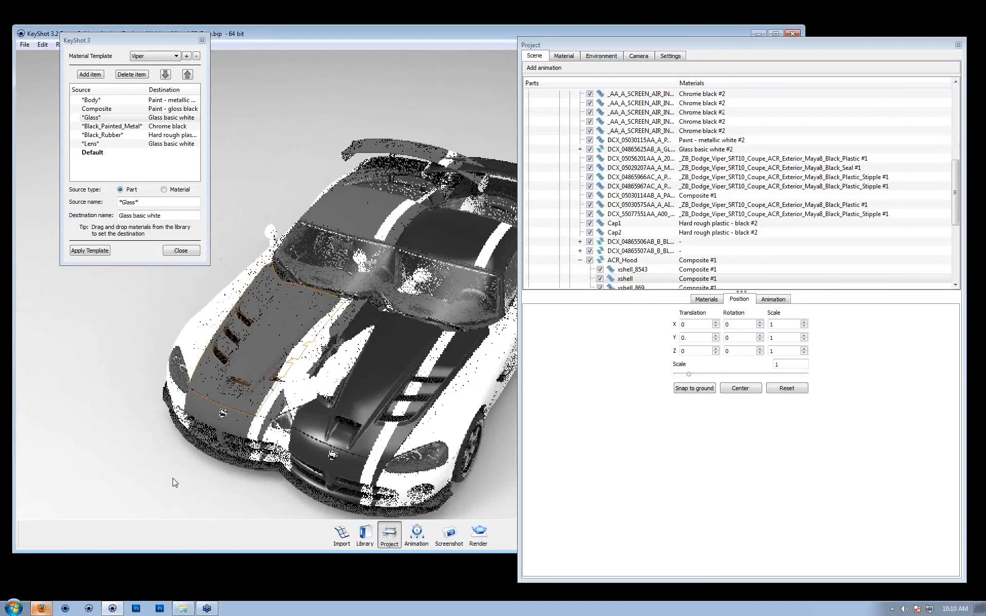
{"action": "middle_click_drag", "start_coordinate": [387, 364], "coordinate": [330, 344]}
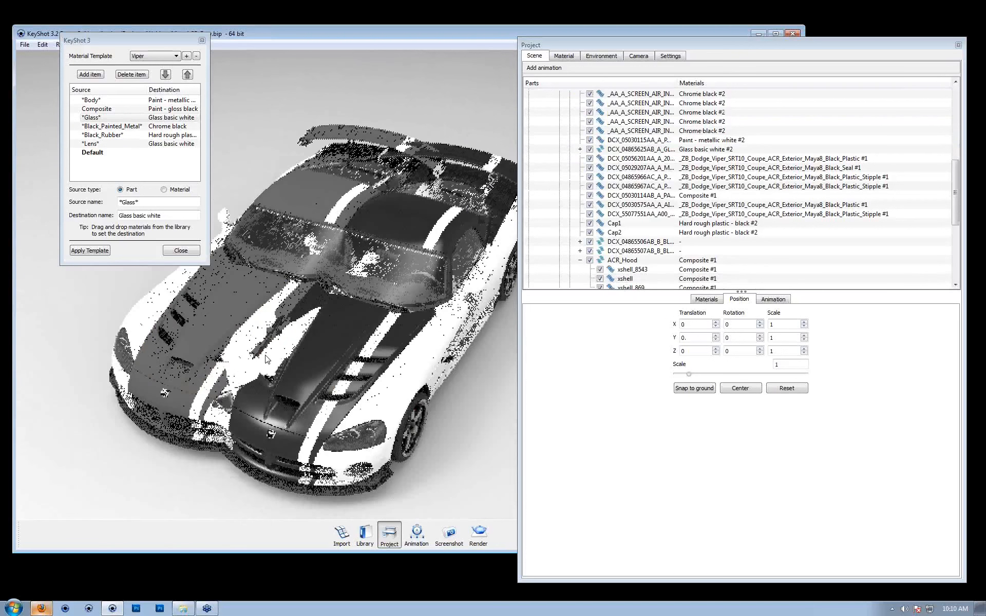
{"action": "scroll", "coordinate": [588, 159], "scroll_direction": "up", "scroll_amount": 8}
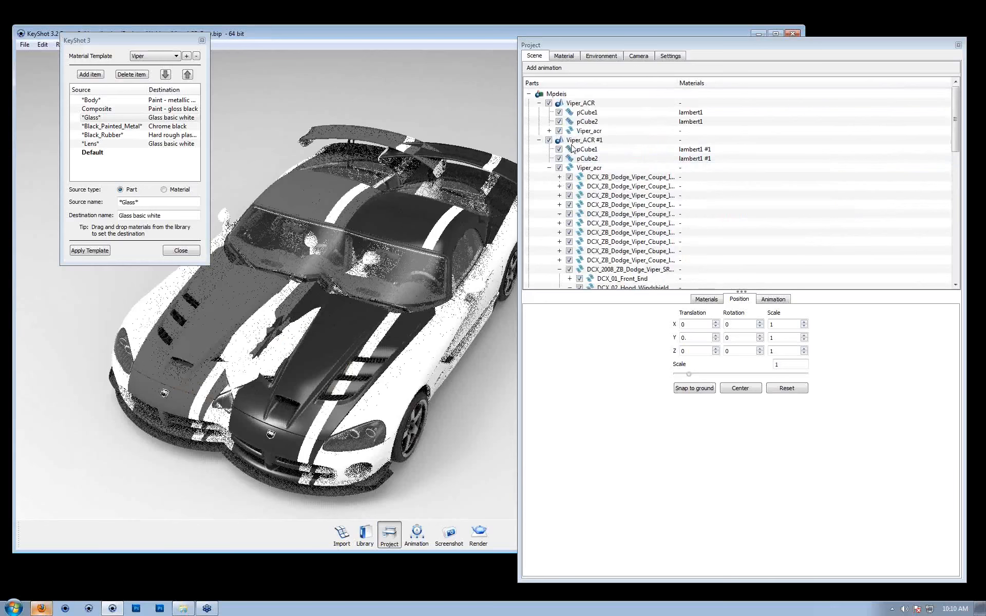
{"action": "right_click", "coordinate": [590, 141]}
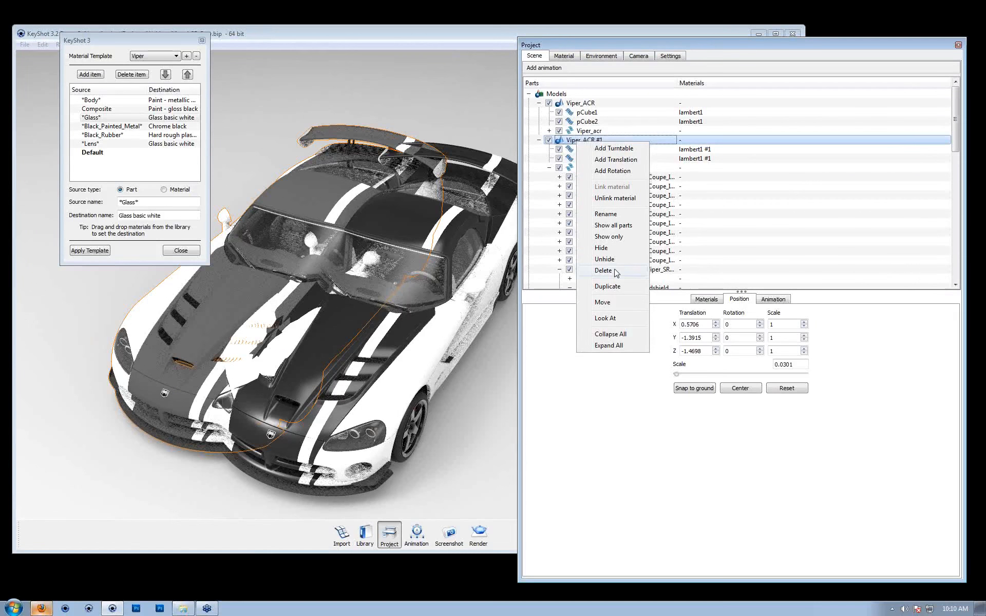
{"action": "left_click", "coordinate": [603, 271]}
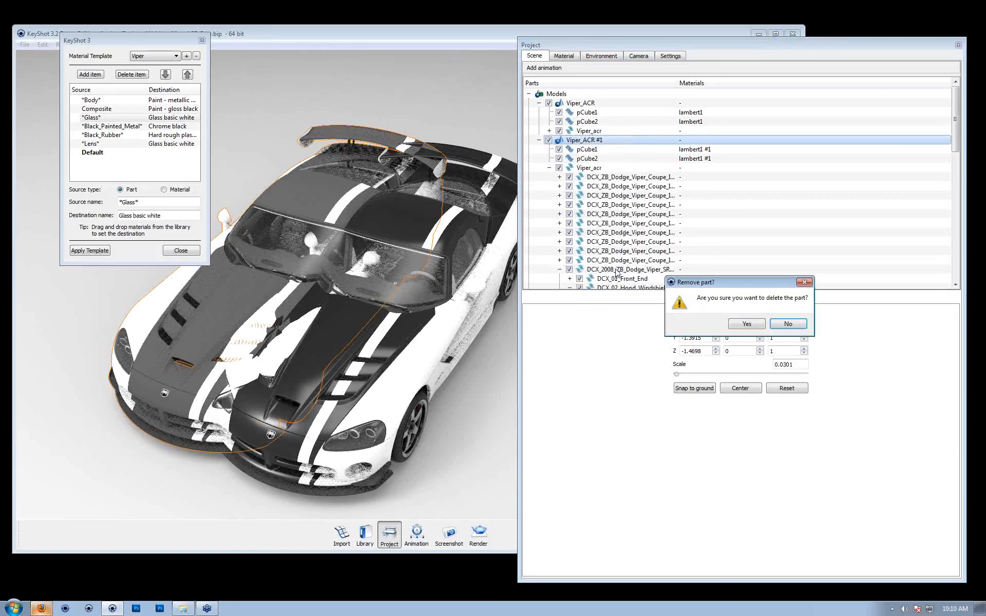
{"action": "left_click", "coordinate": [746, 324]}
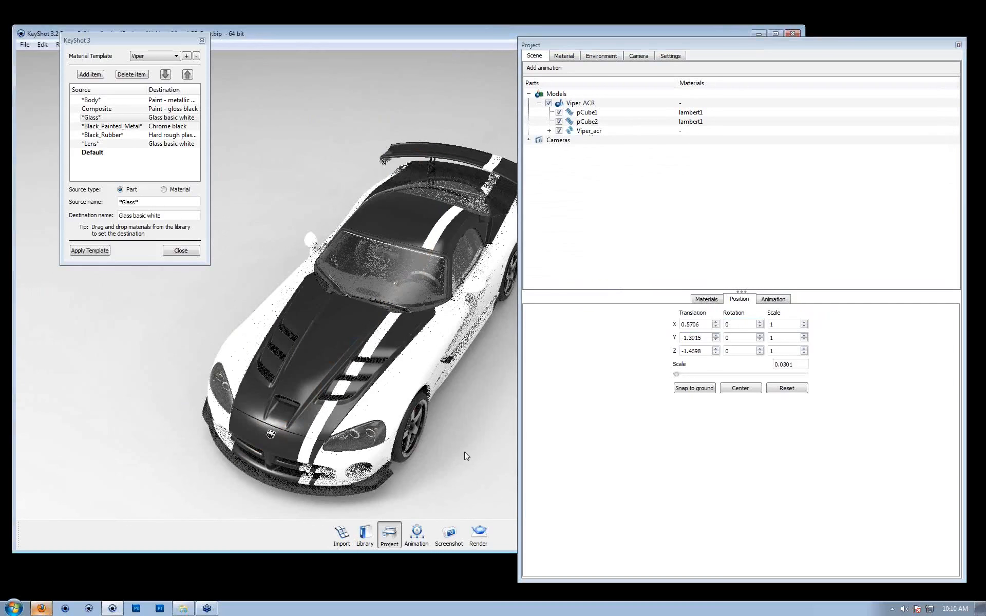
- Examine the body, composite, glass and black rubber items of the Viper material template
{"action": "left_click_drag", "start_coordinate": [465, 454], "coordinate": [334, 409]}
{"action": "middle_click_drag", "start_coordinate": [335, 409], "coordinate": [319, 404]}
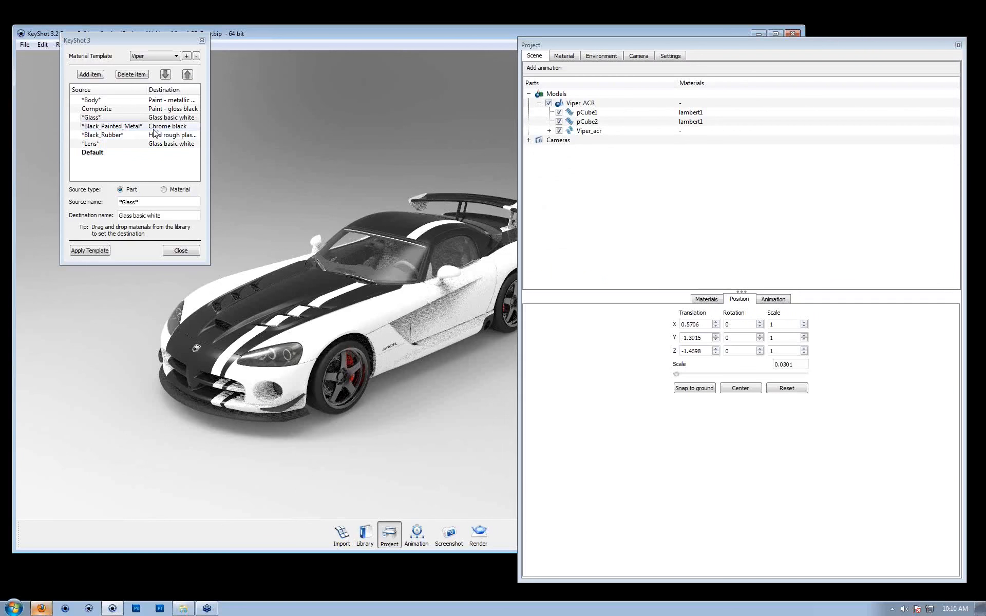
{"action": "left_click", "coordinate": [152, 100]}
{"action": "left_click", "coordinate": [152, 109]}
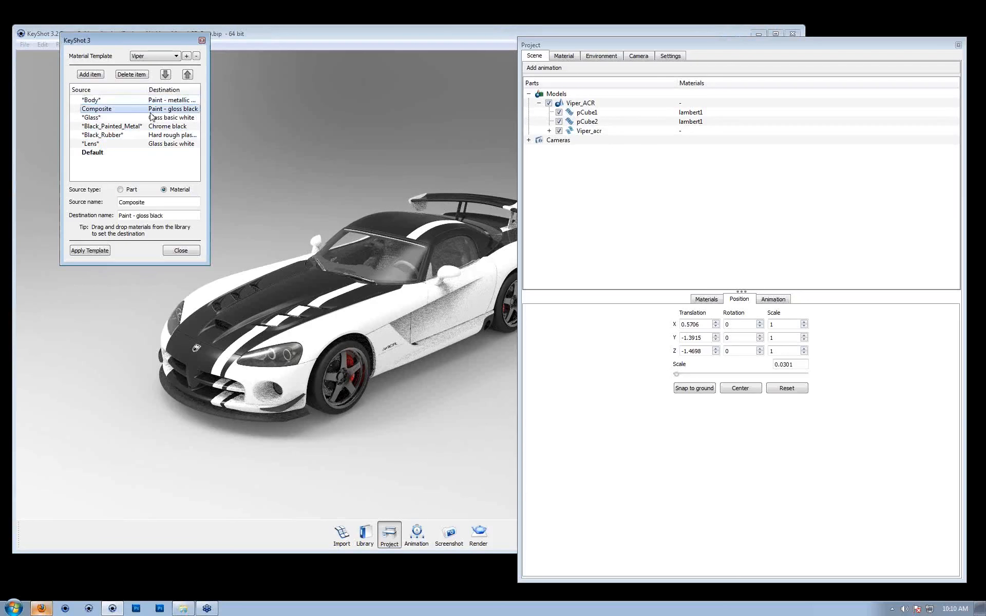
{"action": "left_click", "coordinate": [152, 117]}
{"action": "left_click", "coordinate": [153, 134]}
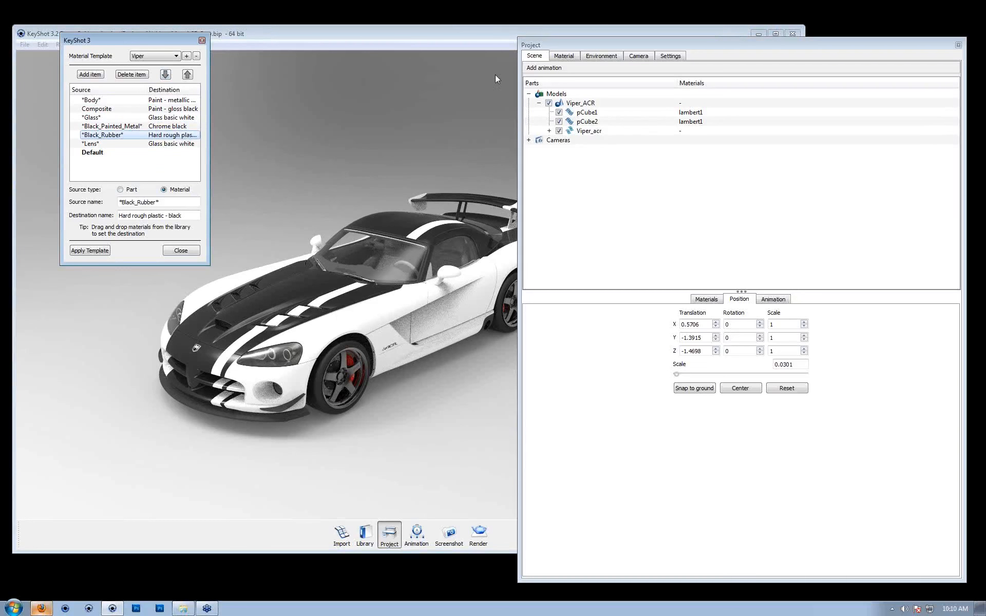
- Assign the library materials Aluminum hammered to the car's white body paint and Anodized blue to its black composite surfaces
{"action": "left_click", "coordinate": [365, 534]}
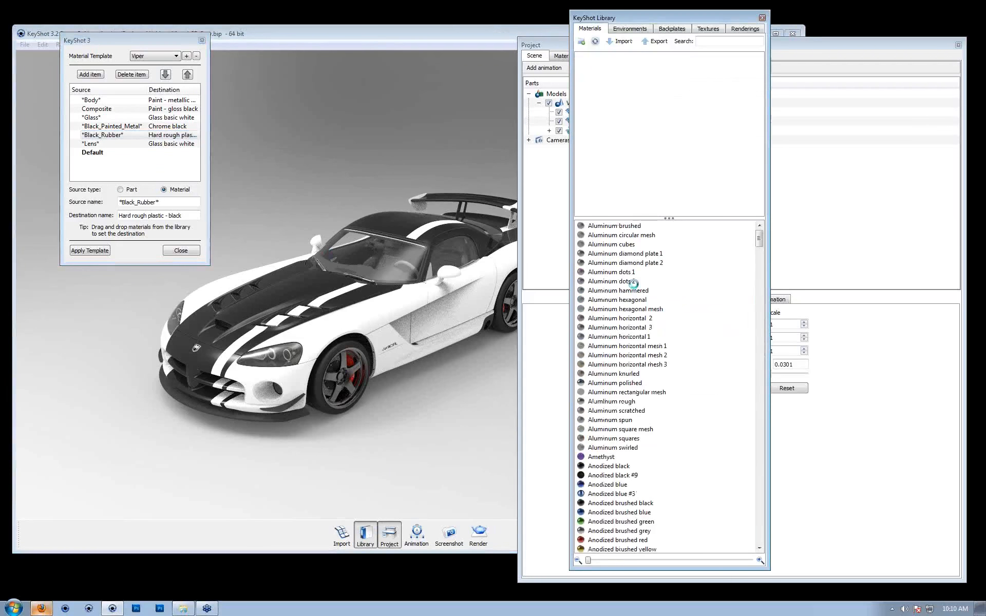
{"action": "left_click_drag", "start_coordinate": [621, 299], "coordinate": [319, 286]}
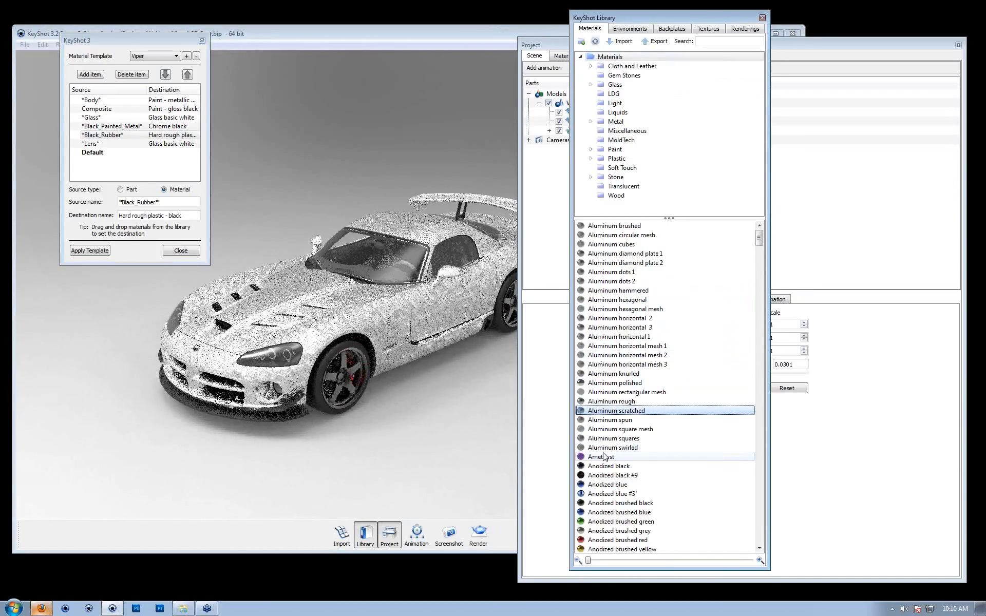
{"action": "mouse_move", "coordinate": [605, 456]}
{"action": "left_mouse_down"}
{"action": "mouse_move", "coordinate": [287, 285]}
{"action": "mouse_move", "coordinate": [620, 405]}
{"action": "left_mouse_up"}
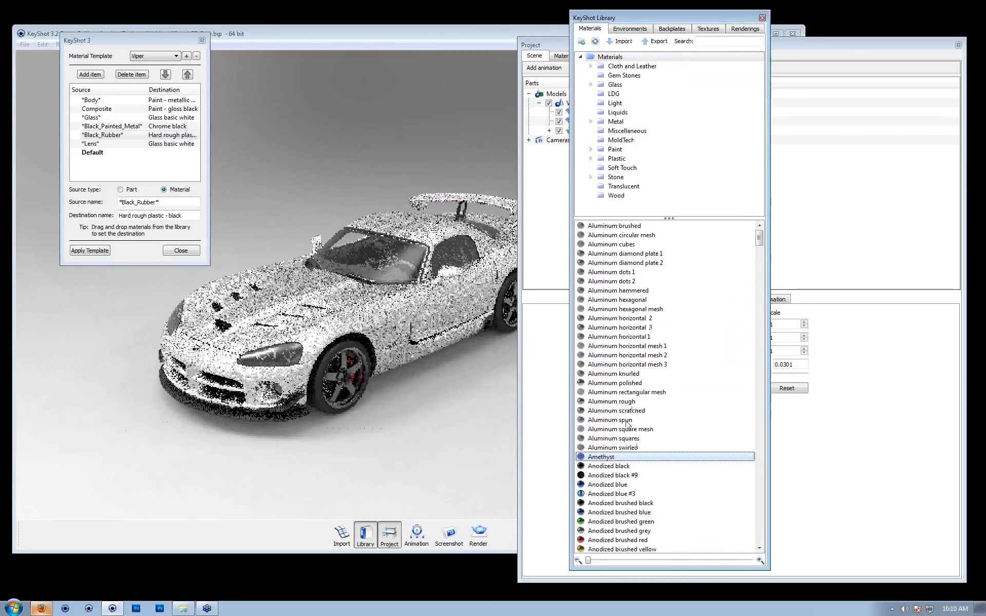
{"action": "left_click", "coordinate": [613, 522]}
{"action": "mouse_move", "coordinate": [607, 484]}
{"action": "left_mouse_down"}
{"action": "mouse_move", "coordinate": [482, 432]}
{"action": "mouse_move", "coordinate": [306, 286]}
{"action": "left_mouse_up"}
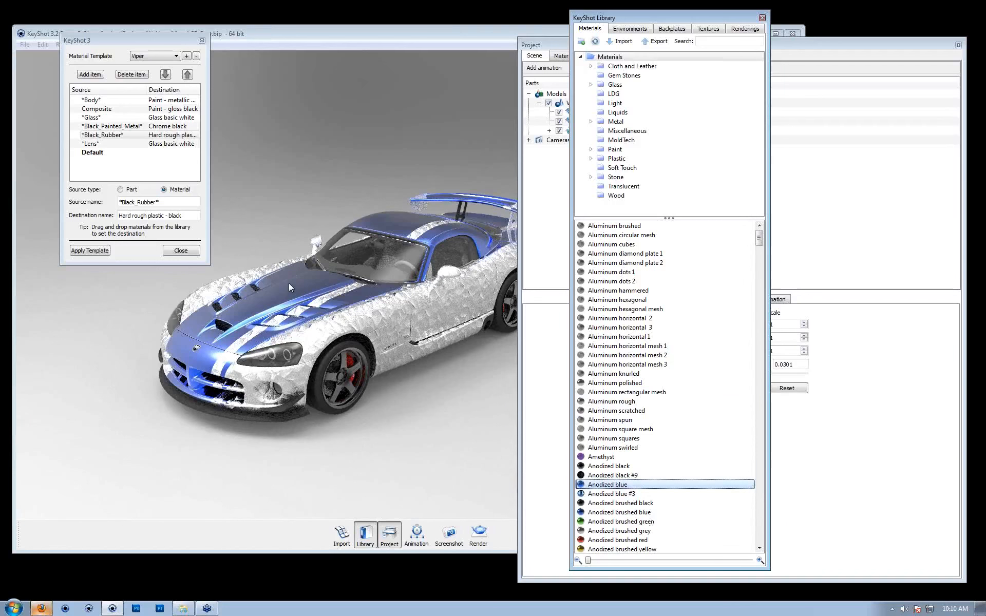
- Create a material template named Viper 2 from the scene, enlarging its window and source column to show the full item list
{"action": "left_click", "coordinate": [187, 58]}
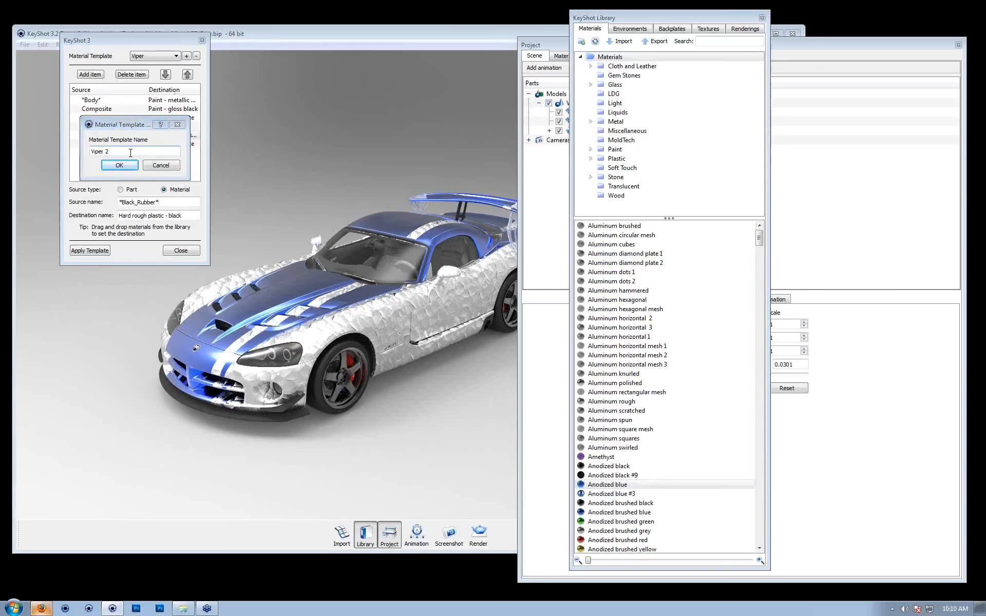
{"action": "key", "text": "Return"}
{"action": "left_click_drag", "start_coordinate": [204, 265], "coordinate": [293, 515]}
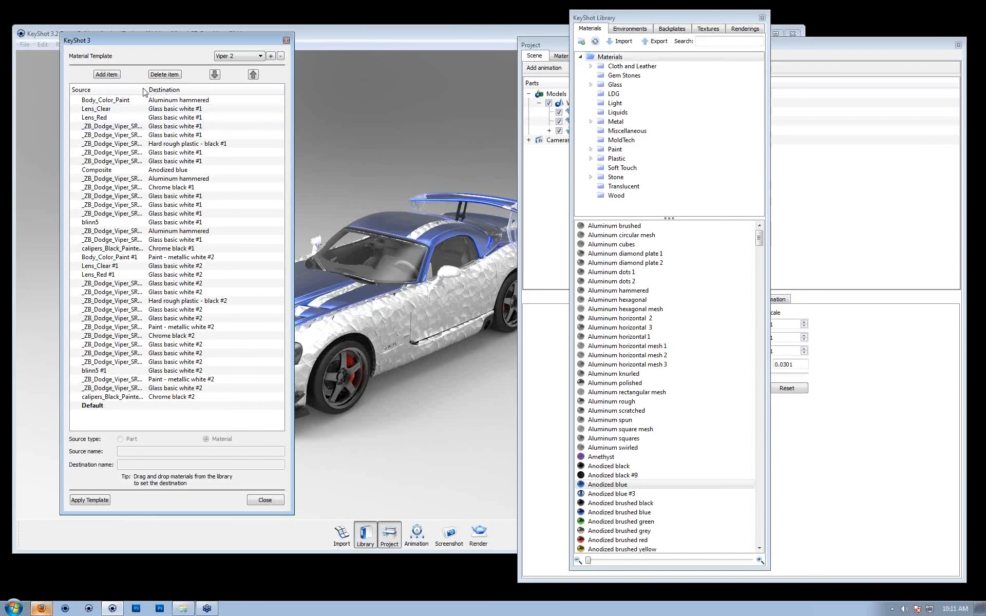
{"action": "left_click_drag", "start_coordinate": [146, 88], "coordinate": [199, 88]}
- Check several source items of the Viper 2 template and delete that template
{"action": "left_click", "coordinate": [154, 134]}
{"action": "left_click", "coordinate": [154, 213]}
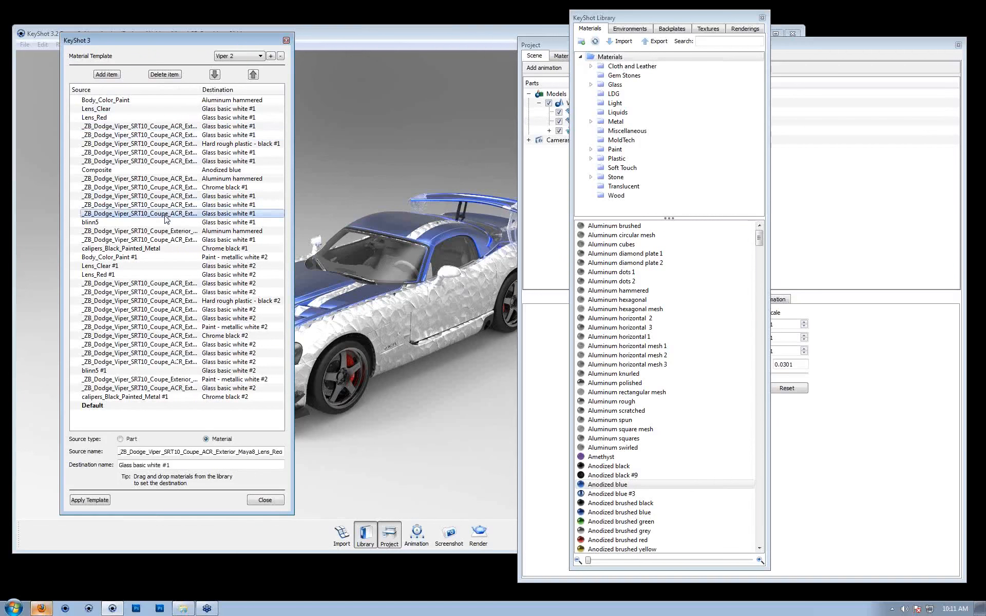
{"action": "left_click", "coordinate": [163, 309]}
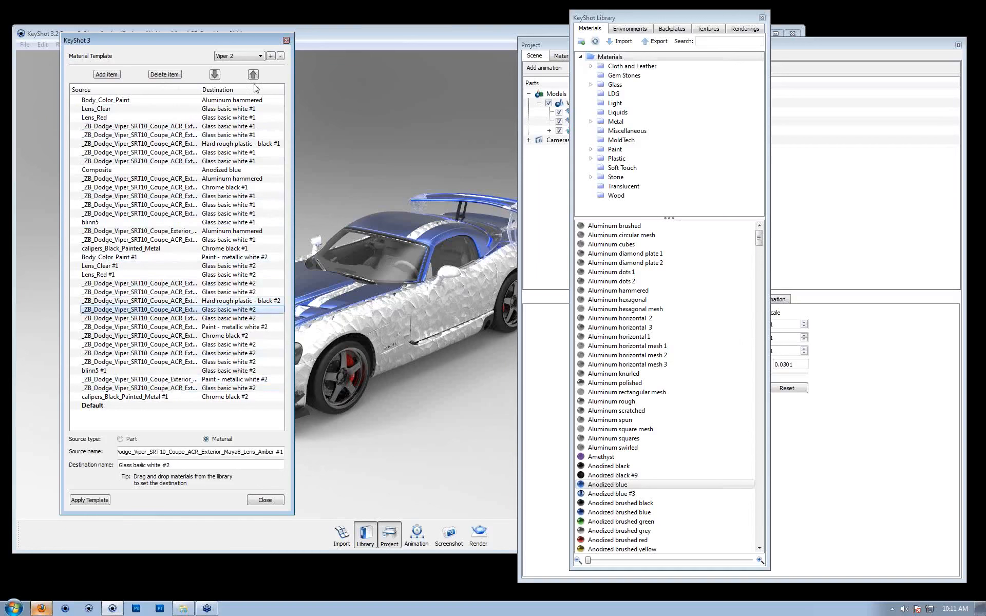
{"action": "left_click_drag", "start_coordinate": [282, 43], "coordinate": [227, 36]}
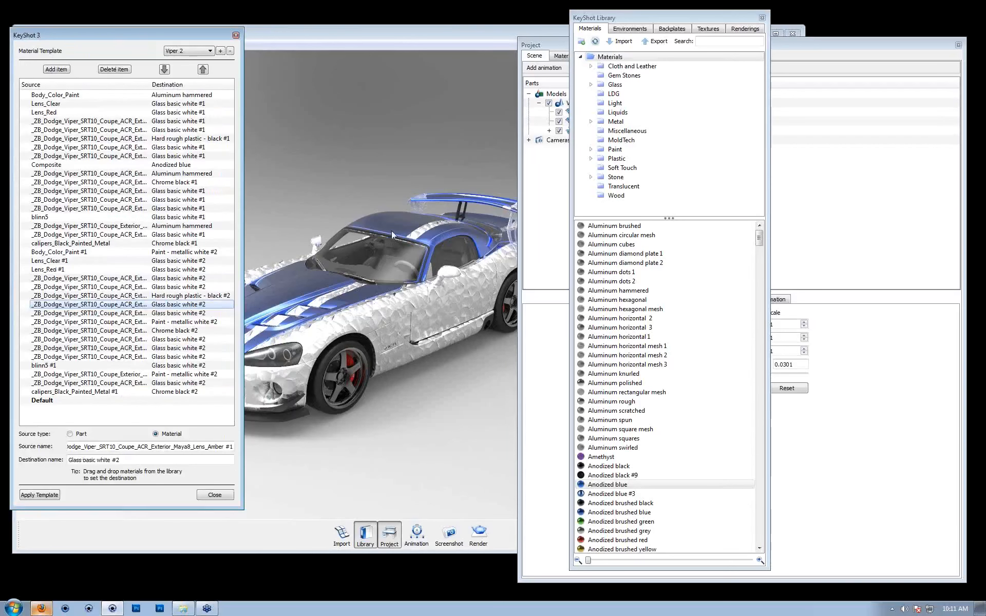
{"action": "left_click", "coordinate": [230, 51]}
{"action": "left_click", "coordinate": [129, 282]}
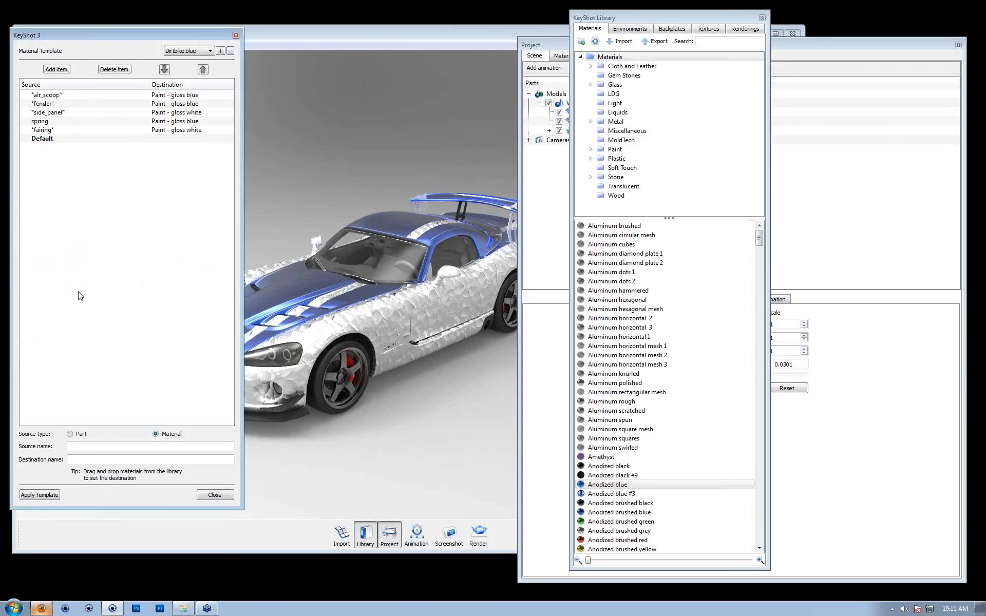
- Inspect the Dirtbike blue template's items, switch back to the Viper template and examine its wildcard source items
{"action": "left_click", "coordinate": [42, 103]}
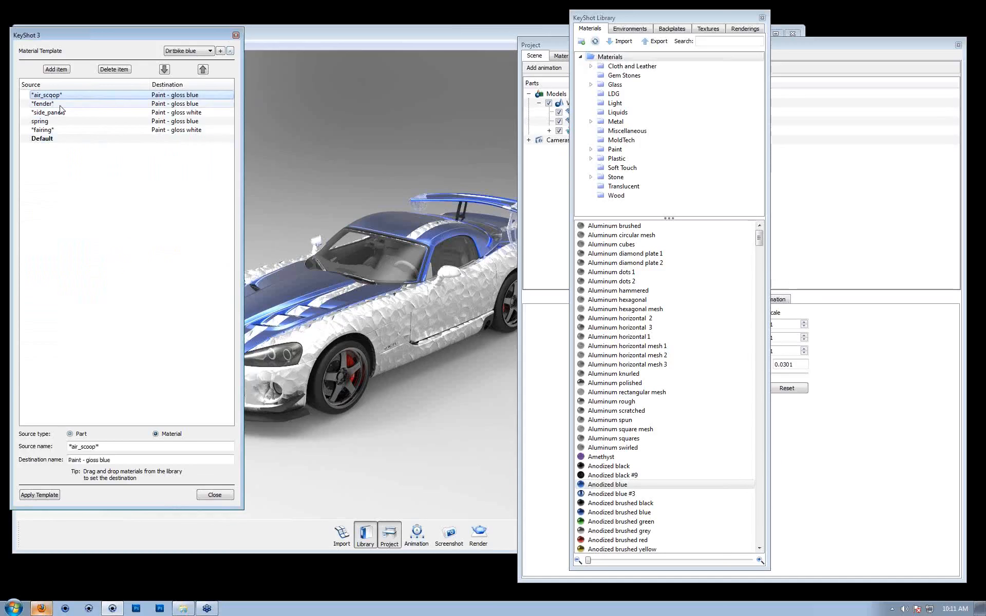
{"action": "left_click", "coordinate": [188, 51]}
{"action": "left_click", "coordinate": [182, 80]}
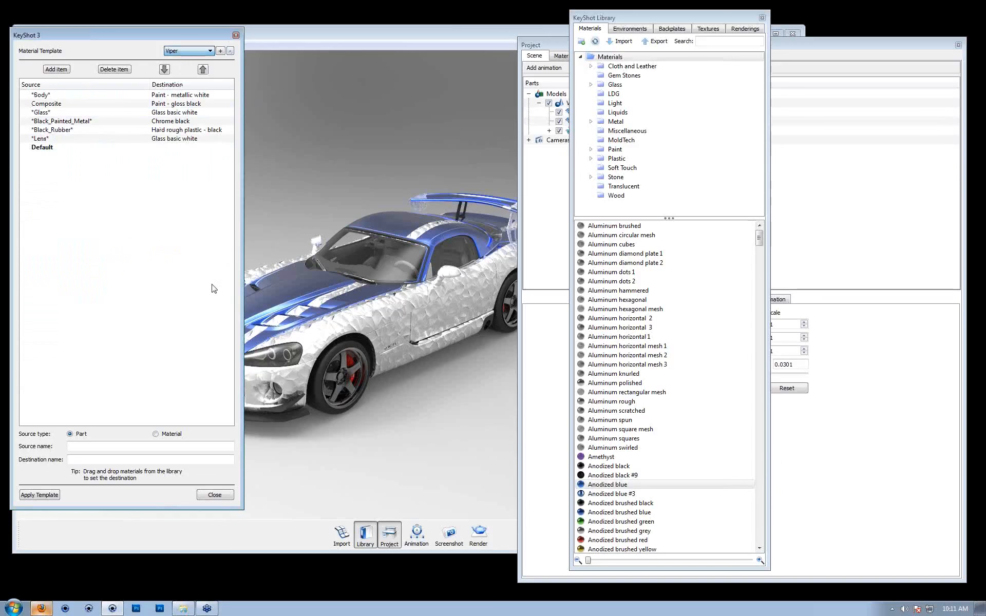
{"action": "left_click", "coordinate": [53, 96]}
{"action": "key", "text": "Down"}
{"action": "key", "text": "Down"}
{"action": "key", "text": "Down"}
{"action": "key", "text": "Down"}
{"action": "key", "text": "Down"}
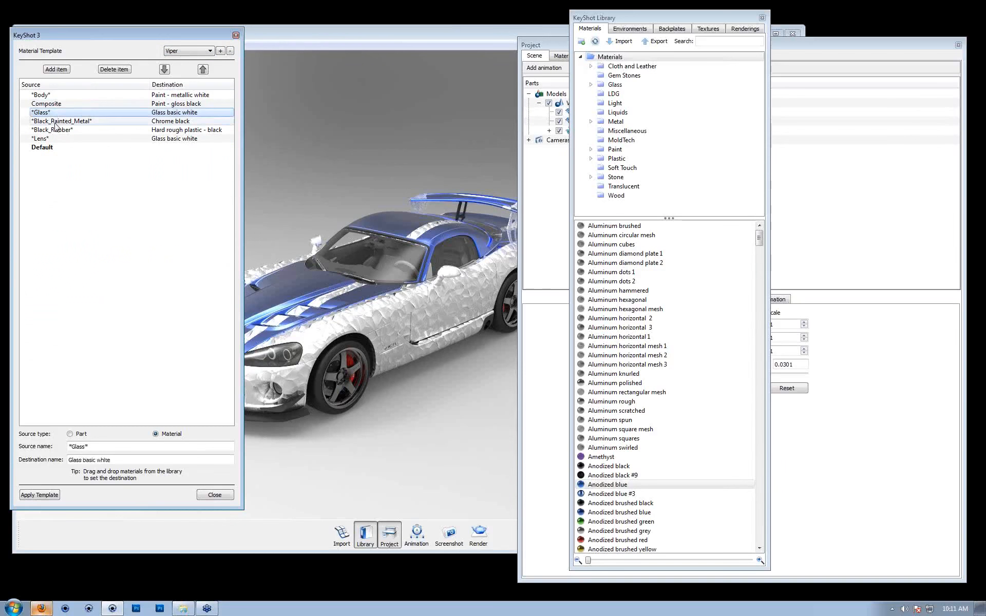
{"action": "left_click", "coordinate": [64, 131]}
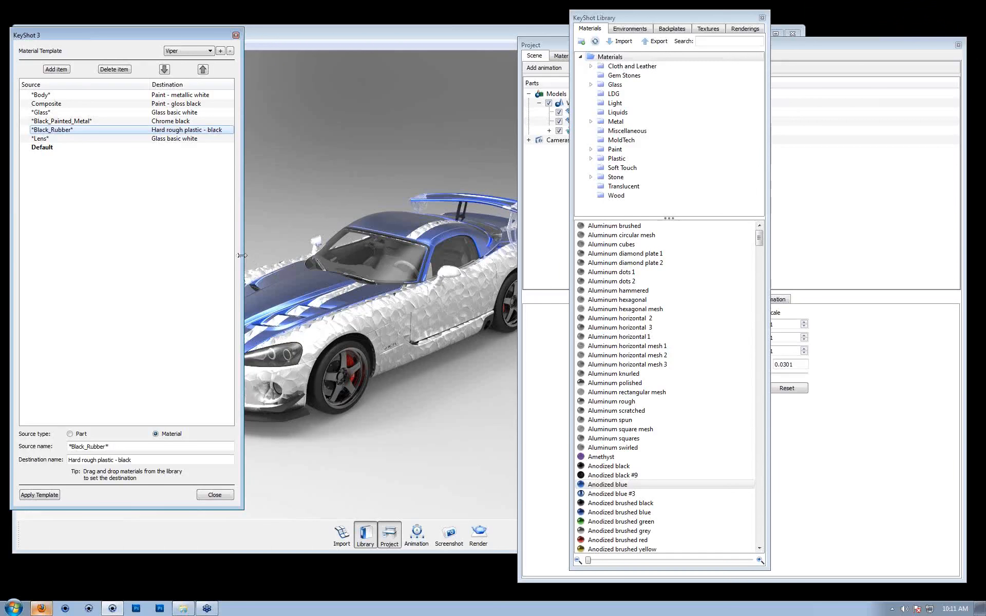
- Create a new material template named sdvfasdc from the scene's materials
{"action": "left_click", "coordinate": [220, 50]}
{"action": "type", "text": "sdvfasdc"}
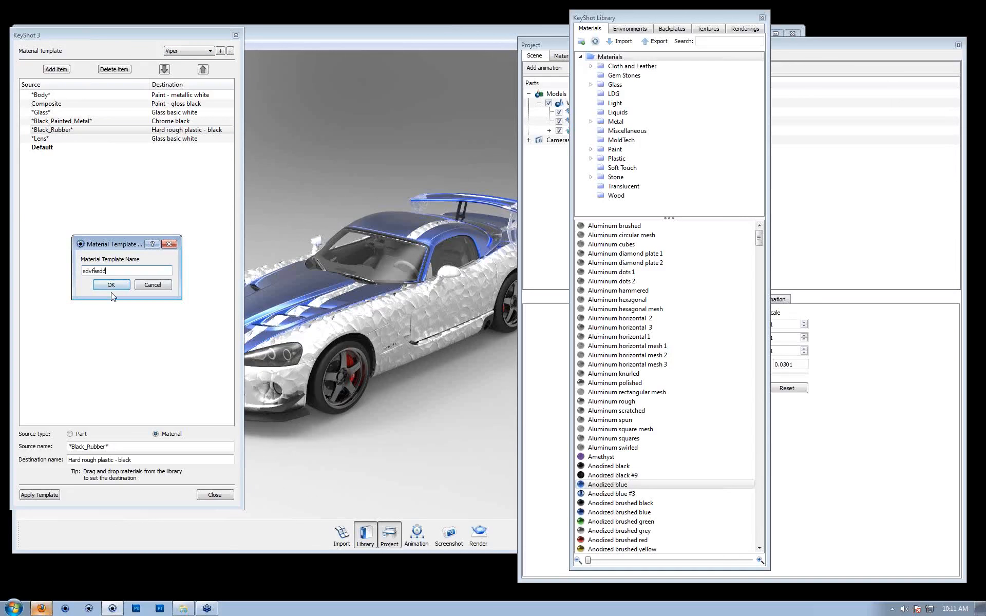
{"action": "left_click", "coordinate": [111, 285]}
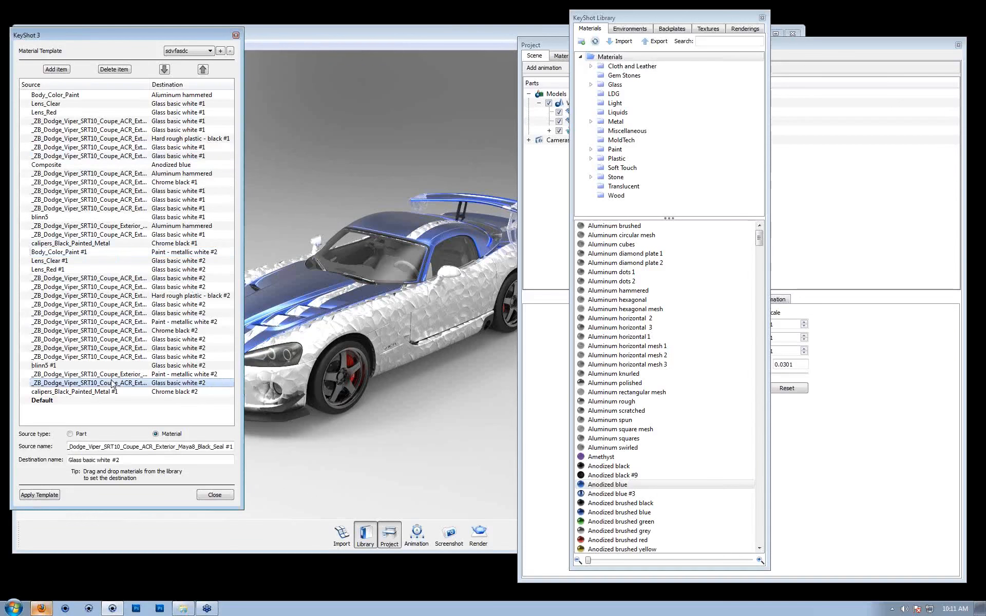
- Set the destination of the template's Black_Painted_Metal #1 exterior item to red paint and its source type to Part
{"action": "left_click", "coordinate": [92, 330]}
{"action": "triple_click", "coordinate": [133, 463]}
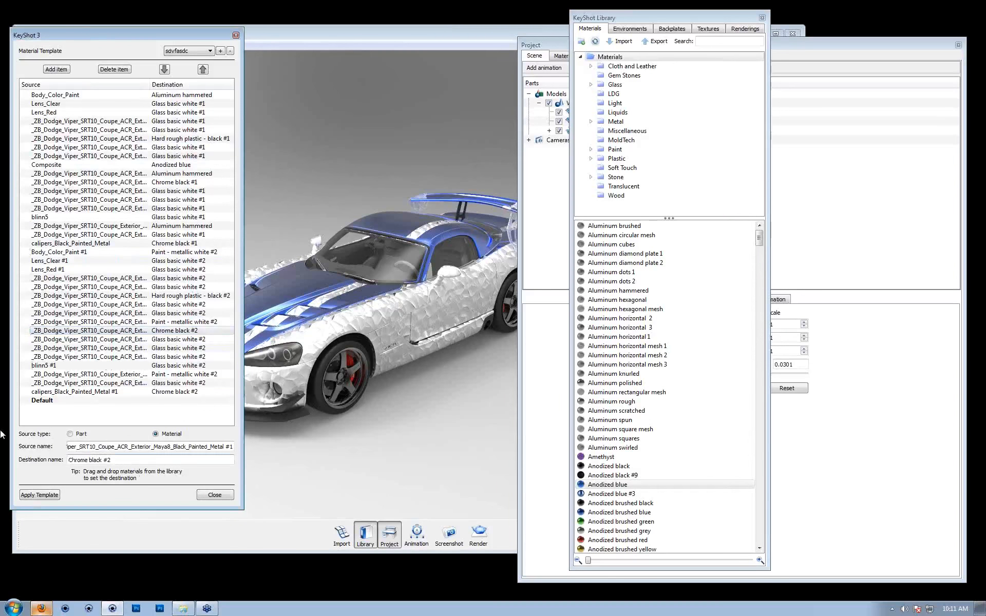
{"action": "type", "text": "re"}
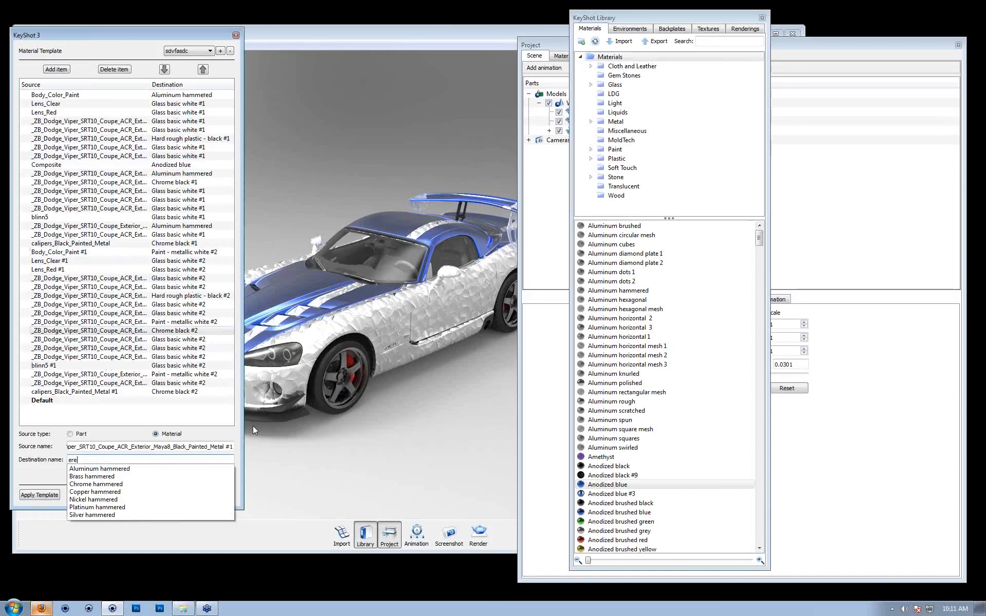
{"action": "type", "text": "d paint"}
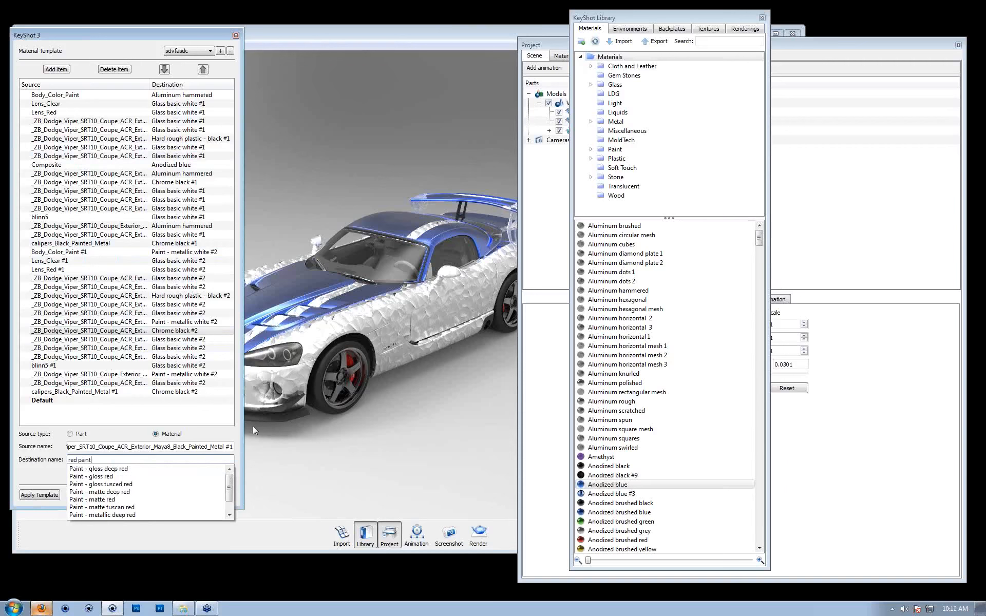
{"action": "key", "text": "Return"}
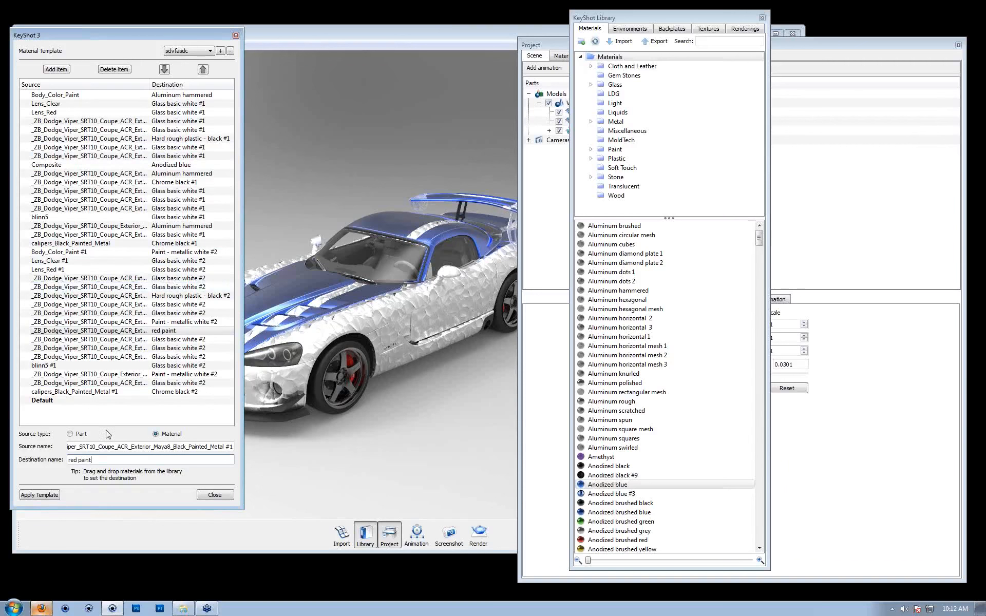
{"action": "left_click", "coordinate": [70, 433]}
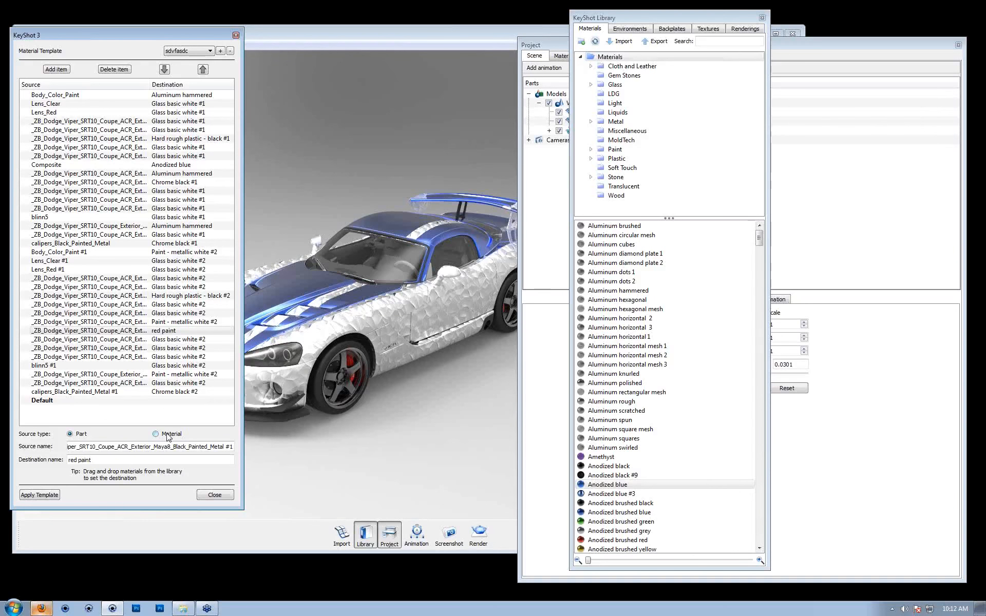
- Delete the sdvfasdc material template and close the Viper scene, discarding its changes
{"action": "left_click", "coordinate": [231, 51]}
{"action": "left_click", "coordinate": [131, 285]}
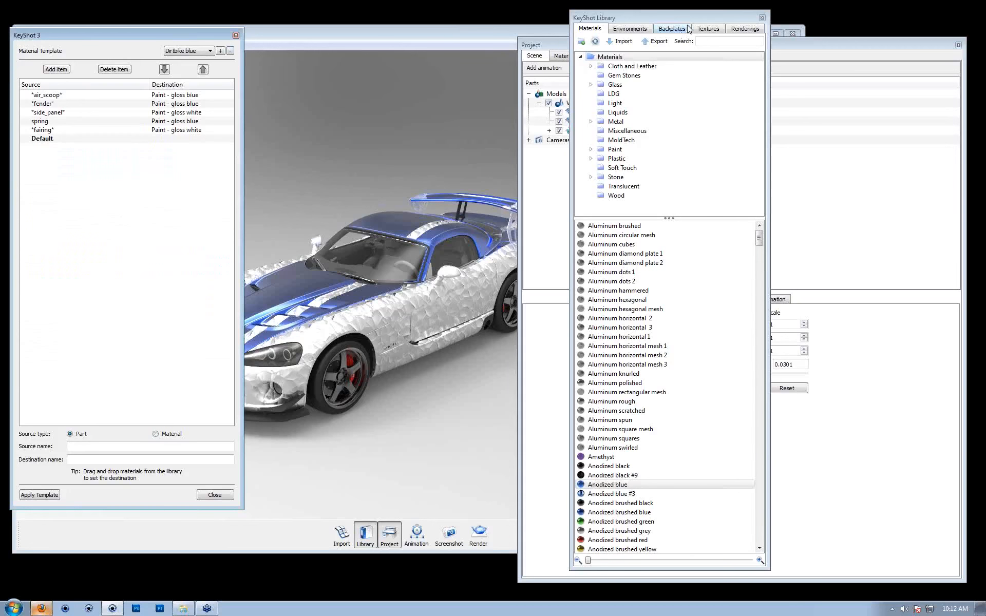
{"action": "left_click", "coordinate": [792, 34]}
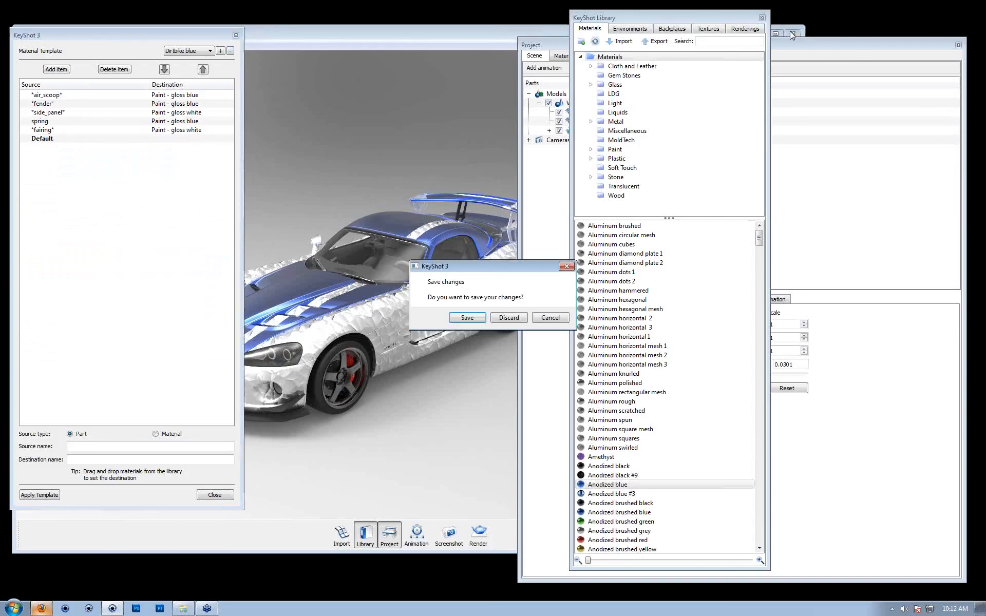
{"action": "left_click", "coordinate": [509, 317]}
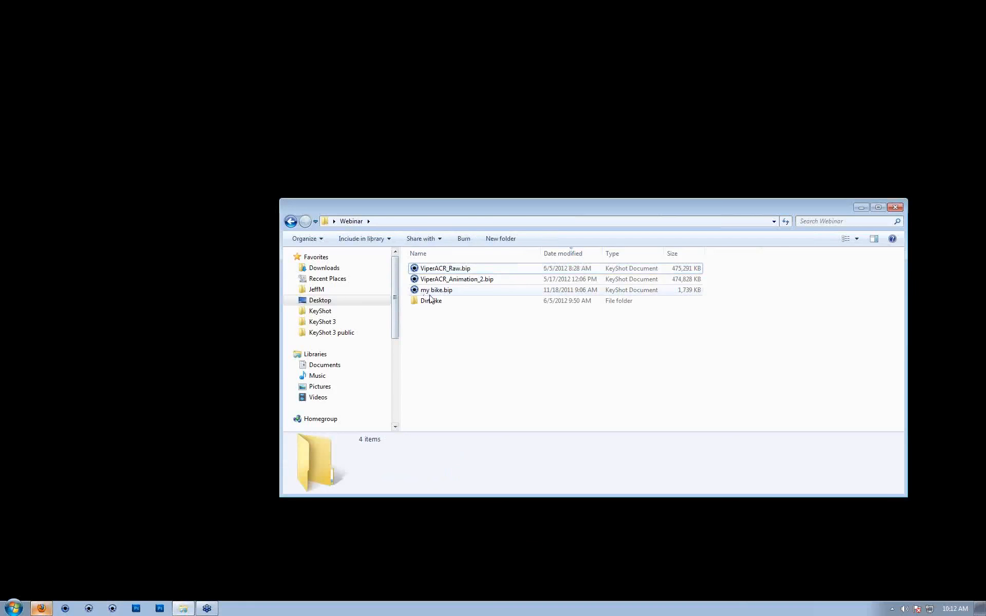
- Open the Dirtbike folder in the file explorer and select Dirtbike_Material_Templates.bip
{"action": "double_click", "coordinate": [429, 300]}
{"action": "left_click", "coordinate": [544, 280]}
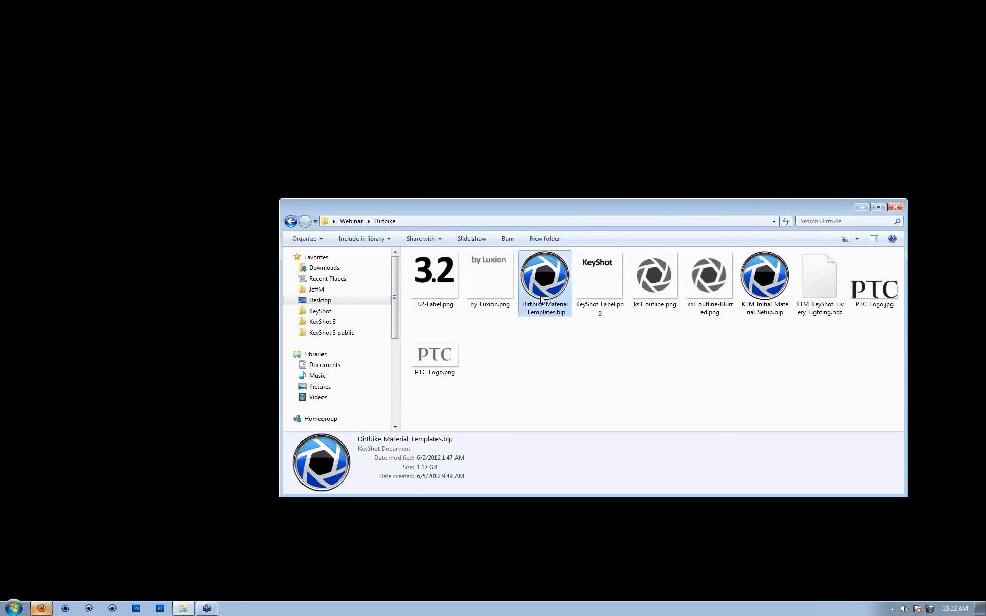
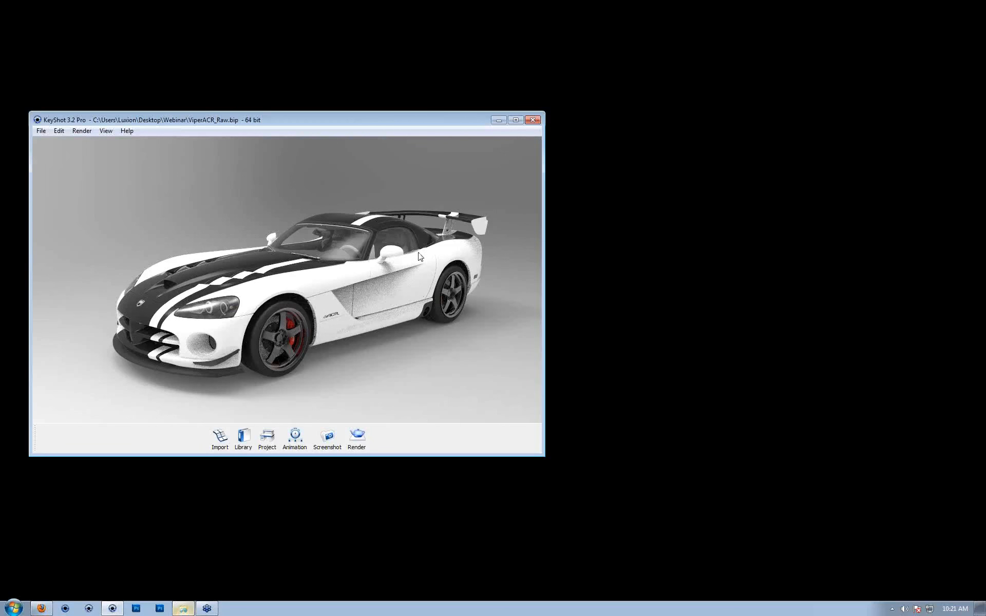
- Enlarge the KeyShot window, open the project settings and arrange both windows so the whole Viper is visible
{"action": "left_click_drag", "start_coordinate": [415, 122], "coordinate": [427, 76]}
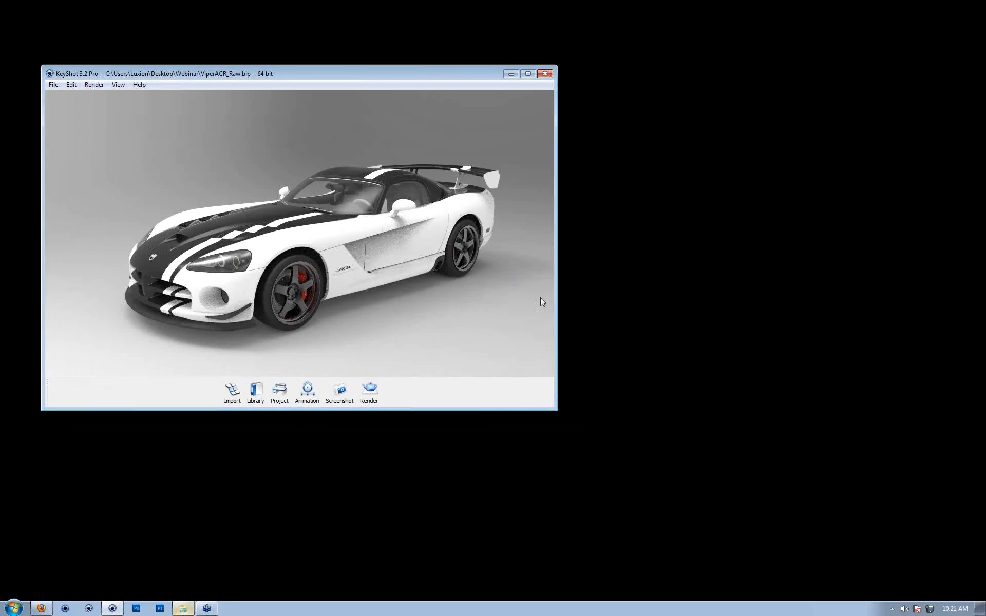
{"action": "left_click_drag", "start_coordinate": [553, 408], "coordinate": [772, 552]}
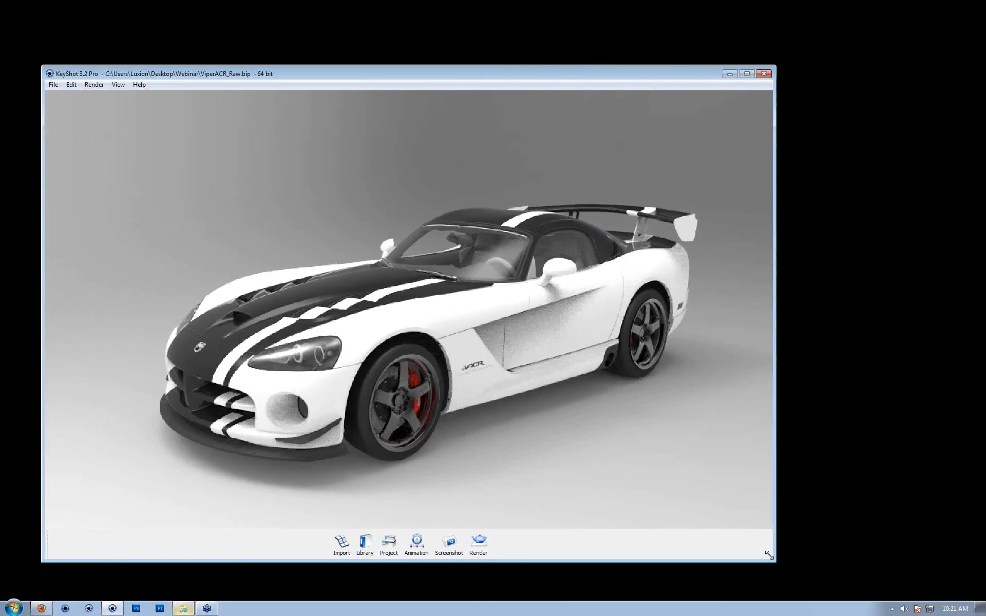
{"action": "left_click_drag", "start_coordinate": [535, 73], "coordinate": [560, 67]}
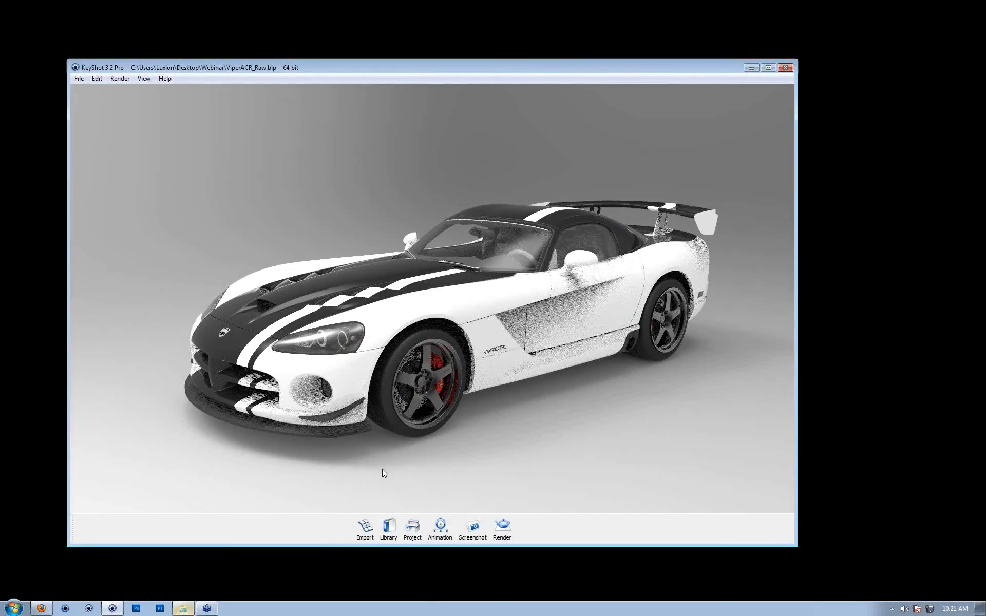
{"action": "left_click", "coordinate": [413, 529]}
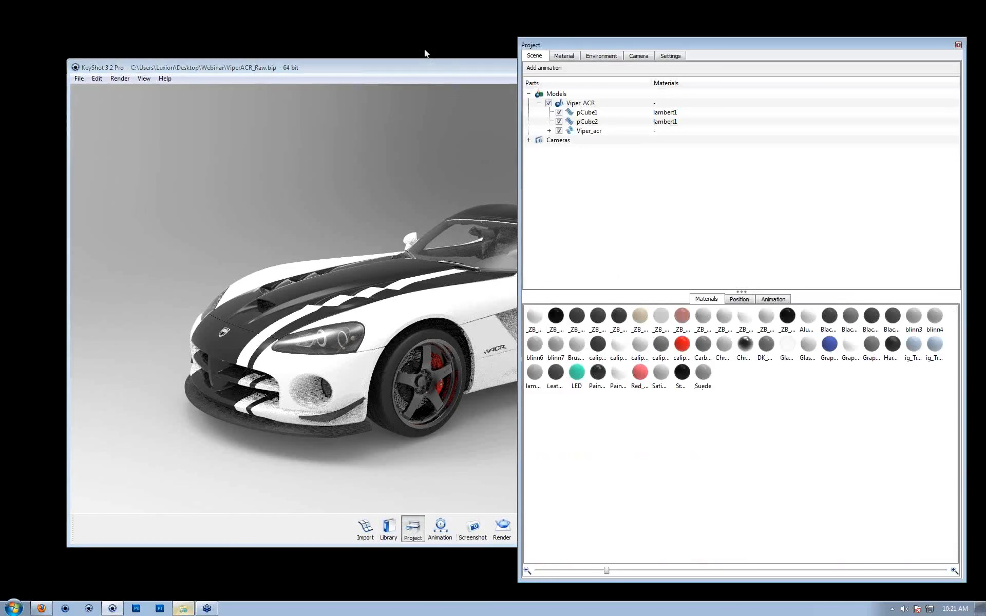
{"action": "left_click_drag", "start_coordinate": [442, 66], "coordinate": [400, 31]}
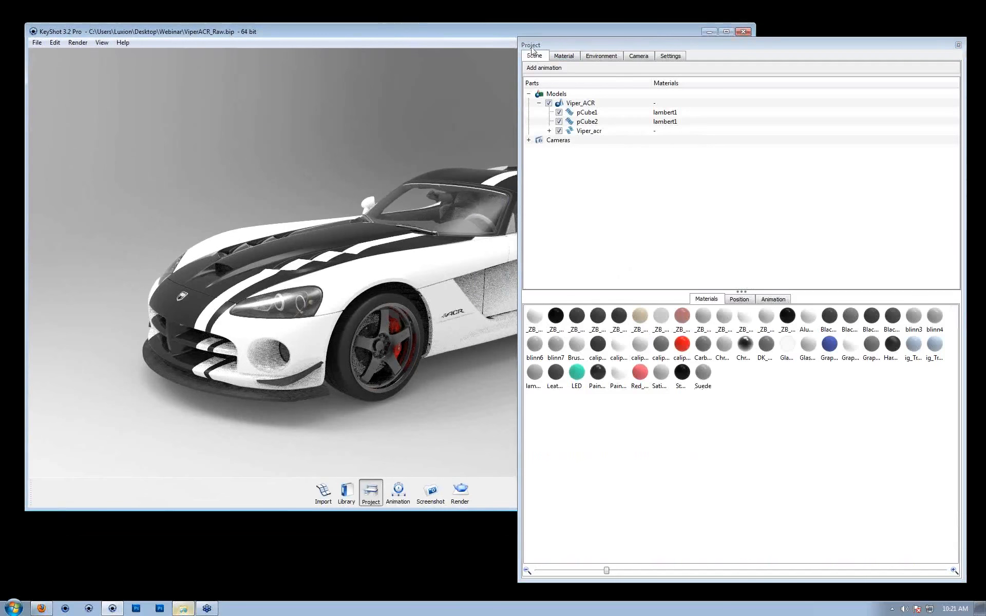
{"action": "left_click_drag", "start_coordinate": [532, 46], "coordinate": [551, 54]}
{"action": "left_click_drag", "start_coordinate": [537, 148], "coordinate": [700, 148]}
- Locate the car's left door in the scene tree, hide and show the Left_Door group, and select it
{"action": "left_click", "coordinate": [568, 262]}
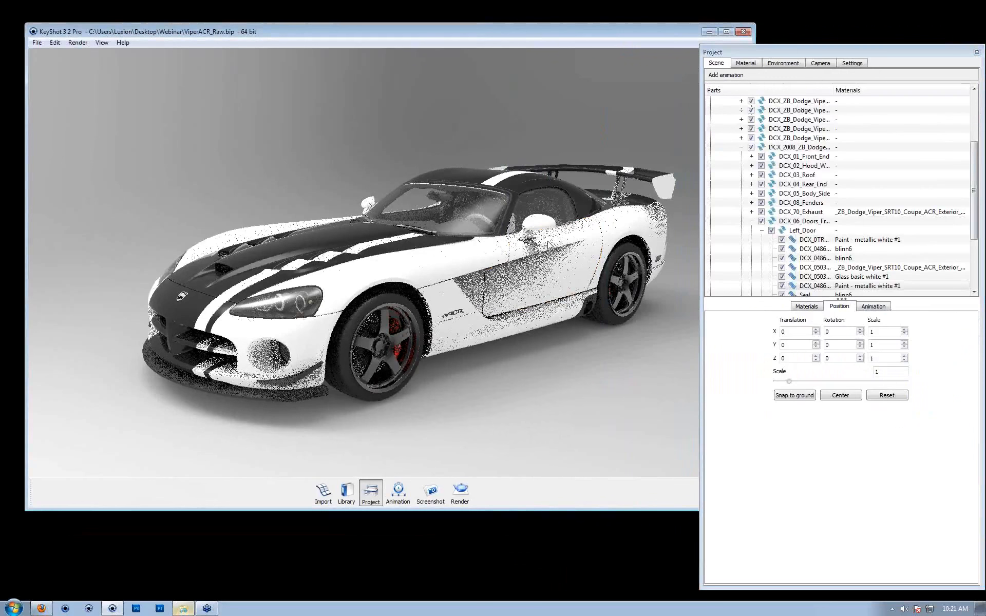
{"action": "left_click_drag", "start_coordinate": [625, 296], "coordinate": [139, 266]}
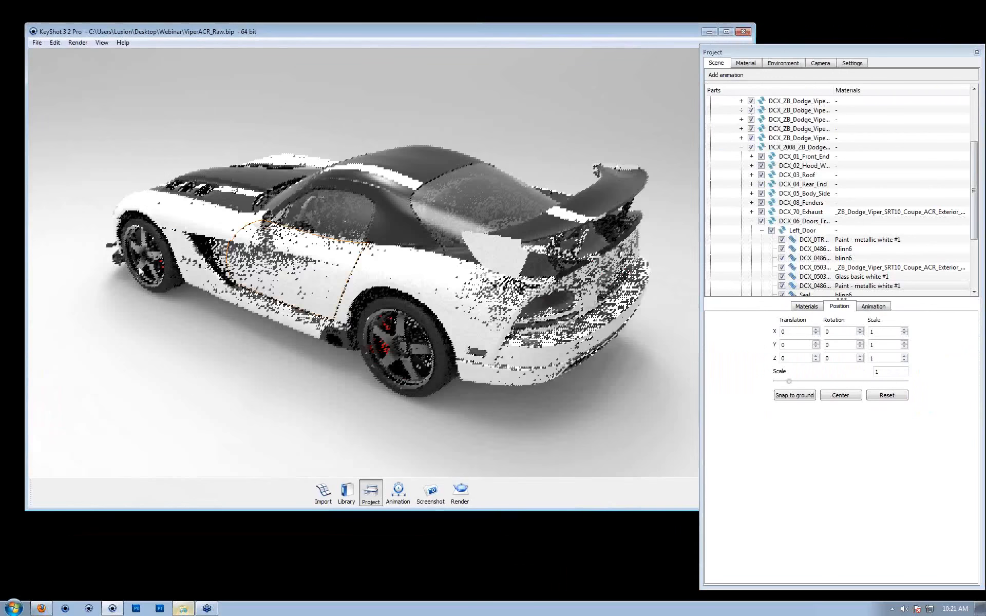
{"action": "left_click", "coordinate": [793, 232]}
{"action": "left_click", "coordinate": [771, 231]}
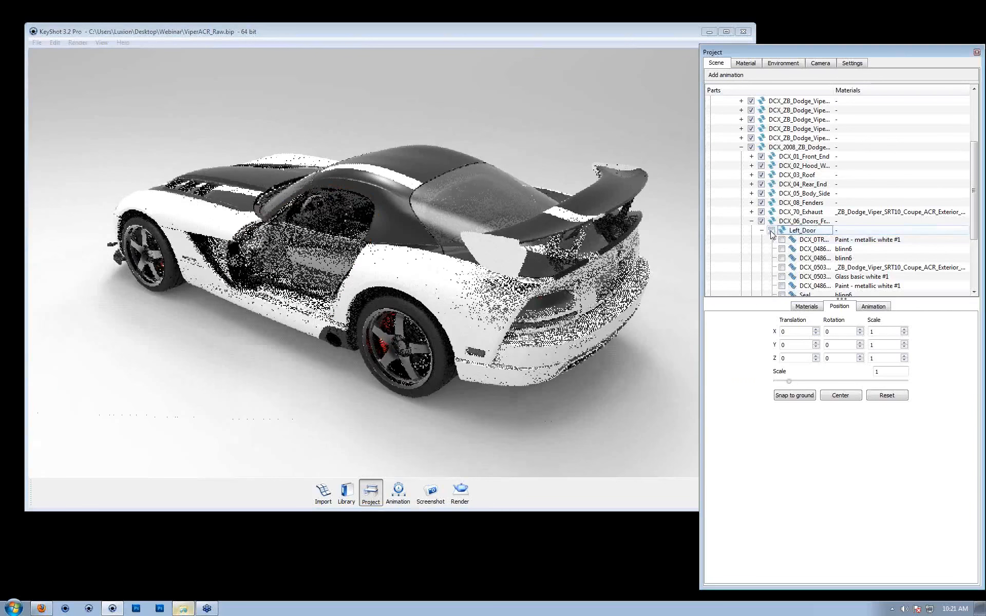
{"action": "left_click", "coordinate": [772, 230]}
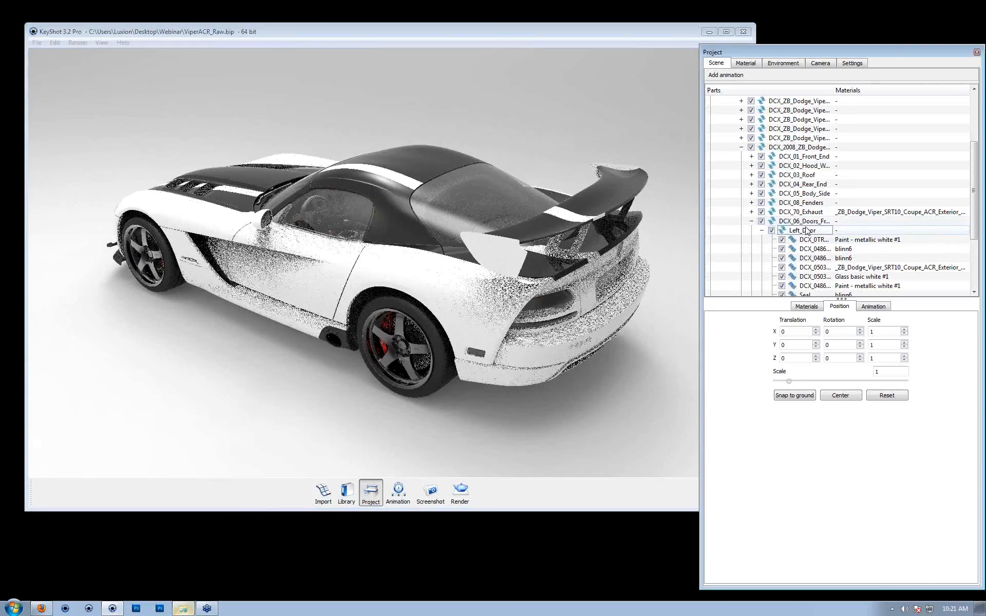
{"action": "left_click", "coordinate": [803, 231]}
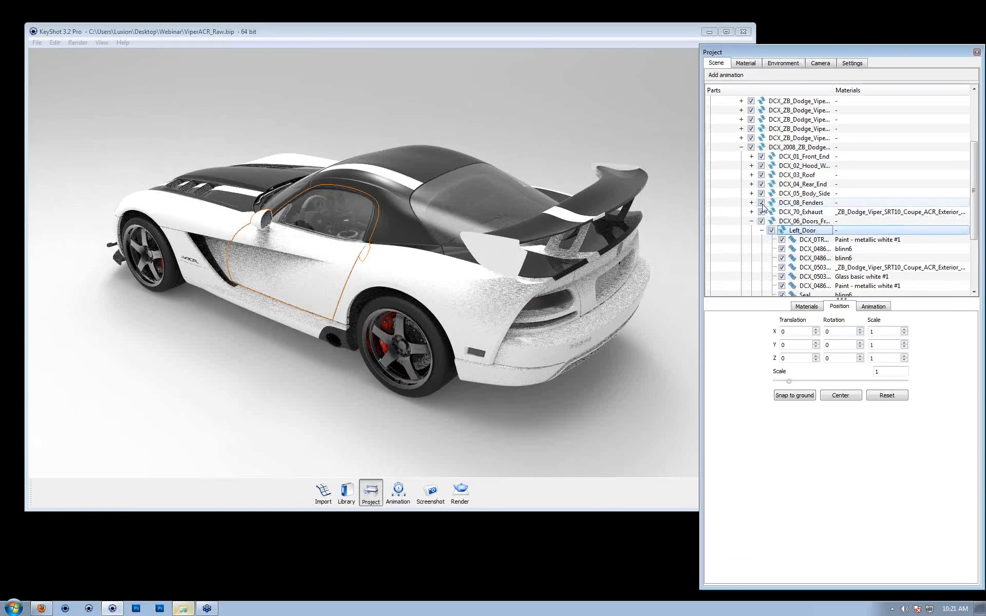
- Pick the rear body side, left door and front fender on the car to locate their parts in the scene tree
{"action": "left_click", "coordinate": [456, 289]}
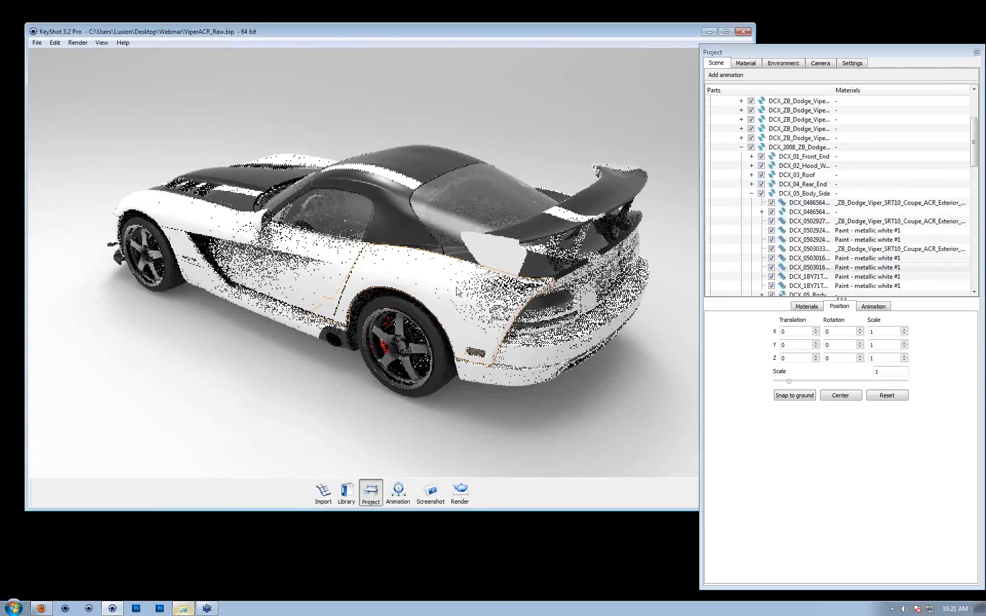
{"action": "left_click", "coordinate": [334, 281]}
{"action": "left_click", "coordinate": [205, 230]}
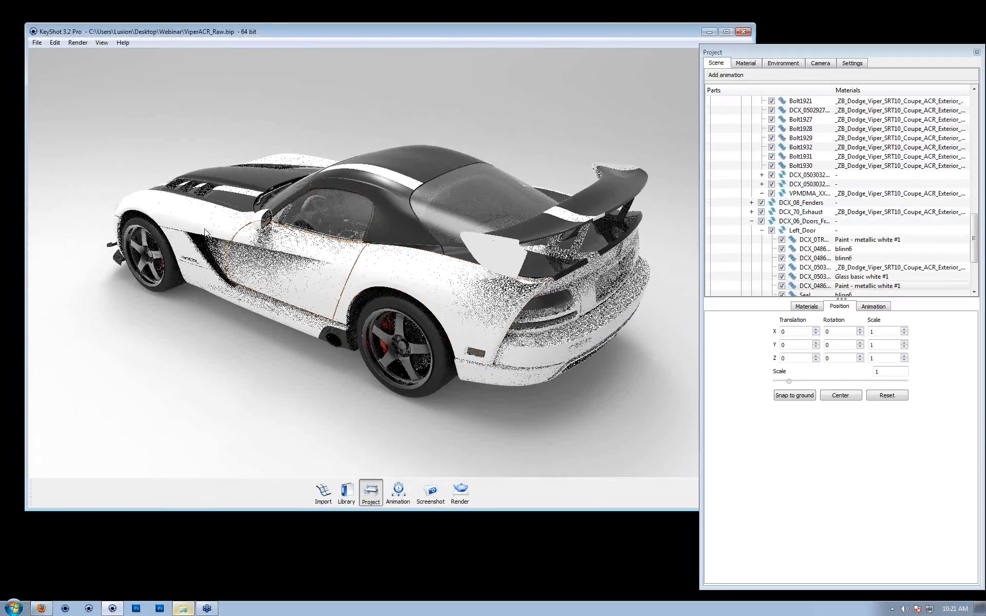
{"action": "left_click", "coordinate": [301, 272]}
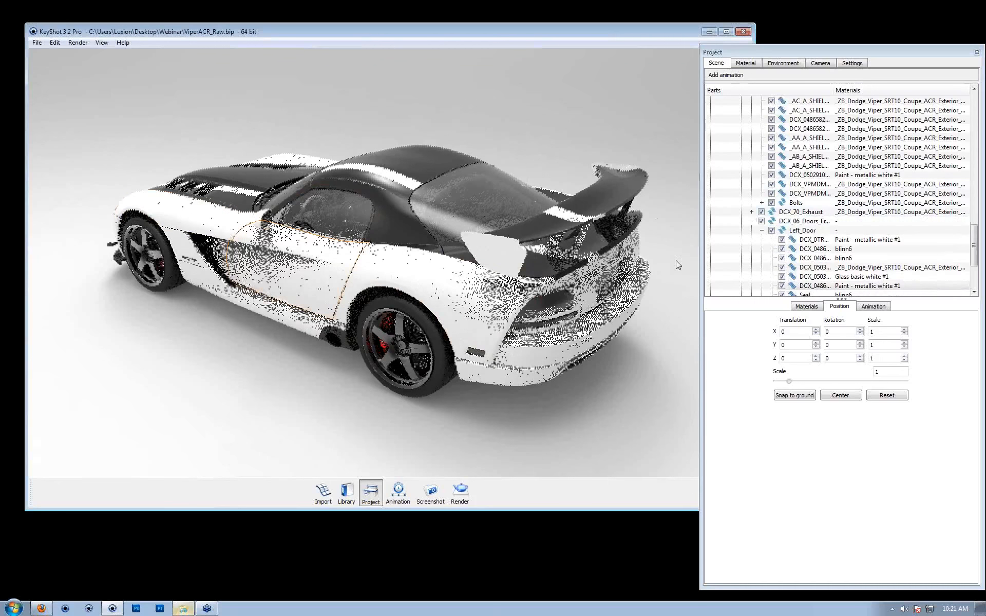
- Toggle the Left_Door group's visibility off and back on, and clear the selection
{"action": "left_click", "coordinate": [771, 231]}
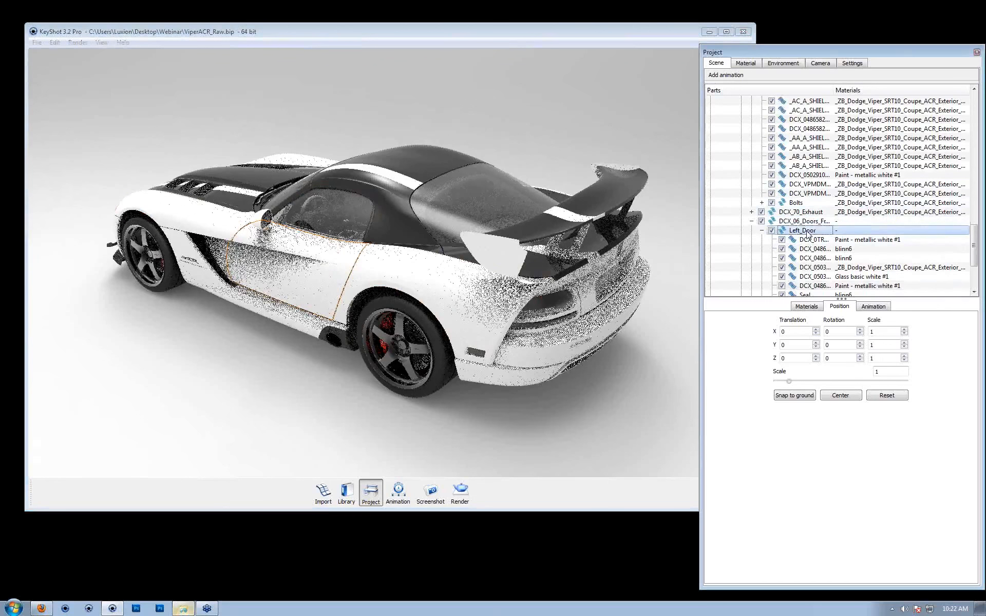
{"action": "left_click", "coordinate": [772, 230]}
{"action": "left_click", "coordinate": [311, 402]}
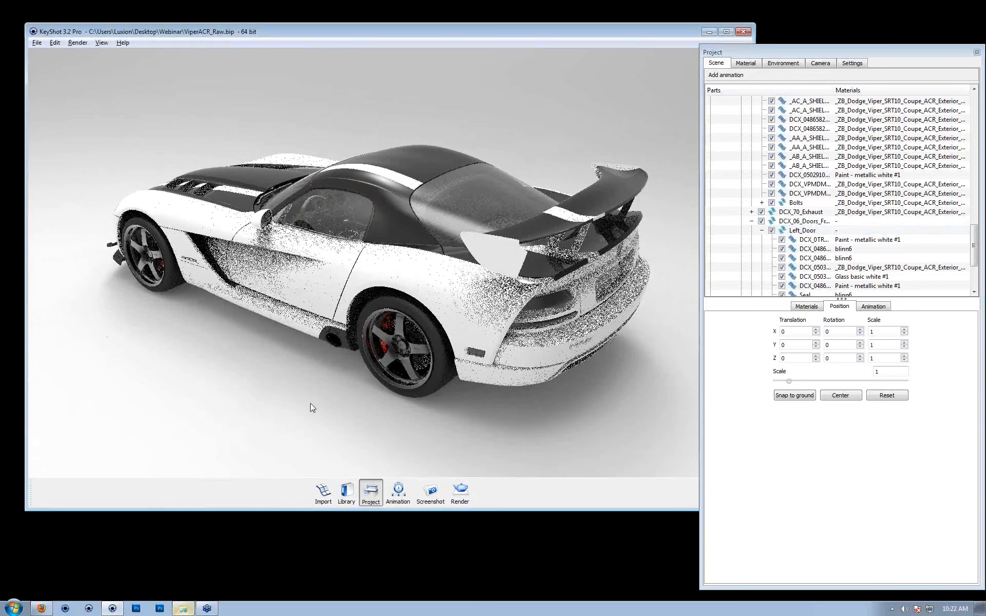
- Frame the Viper's left door, open the animation timeline and move it clear of the door
{"action": "left_click_drag", "start_coordinate": [369, 374], "coordinate": [323, 345]}
{"action": "scroll", "coordinate": [349, 325], "scroll_direction": "up", "scroll_amount": 4}
{"action": "left_click", "coordinate": [460, 330]}
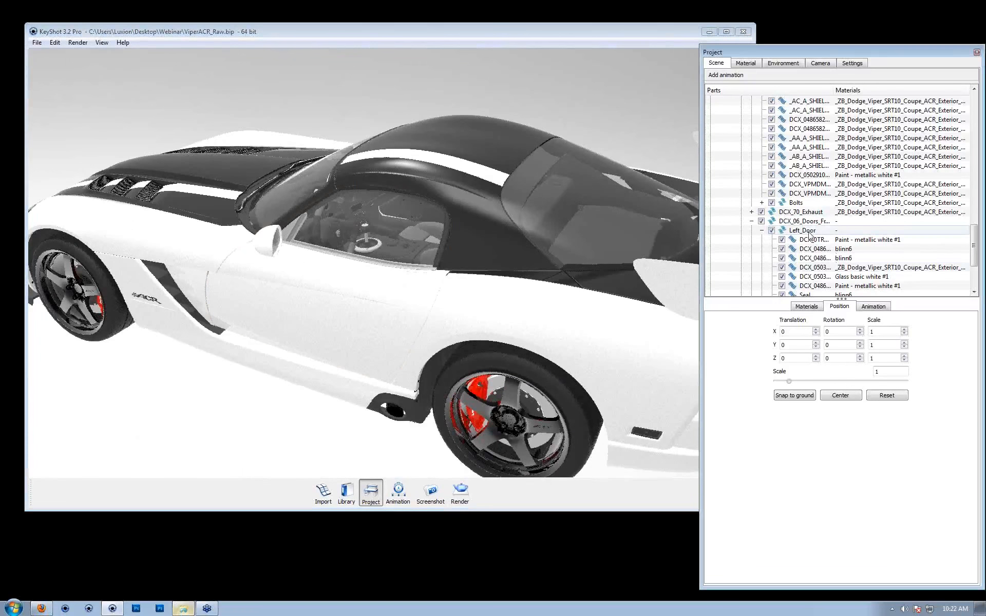
{"action": "left_click_drag", "start_coordinate": [451, 334], "coordinate": [523, 457]}
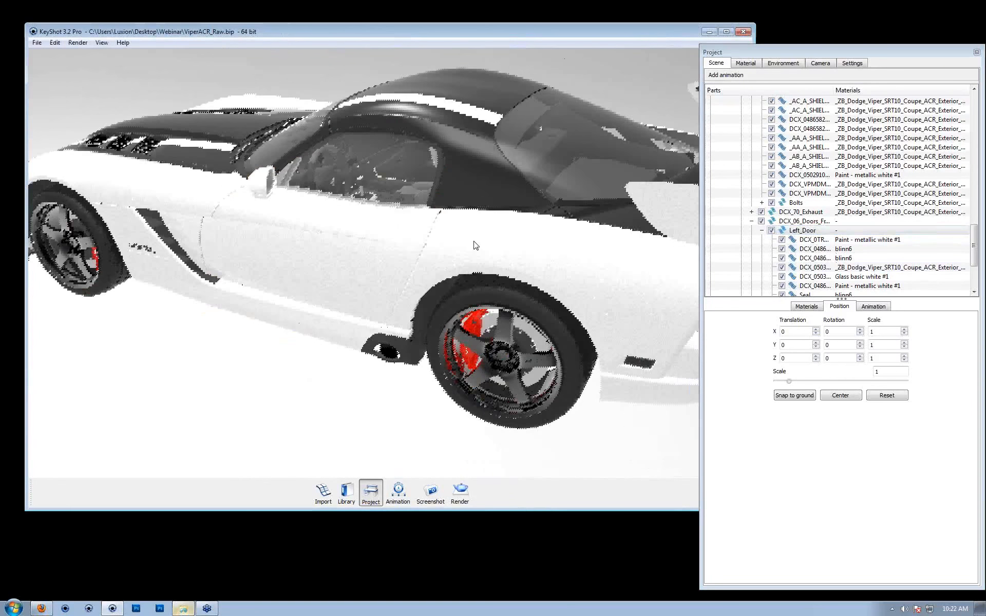
{"action": "left_click", "coordinate": [398, 491]}
{"action": "left_click_drag", "start_coordinate": [692, 408], "coordinate": [235, 399]}
{"action": "left_click", "coordinate": [290, 410]}
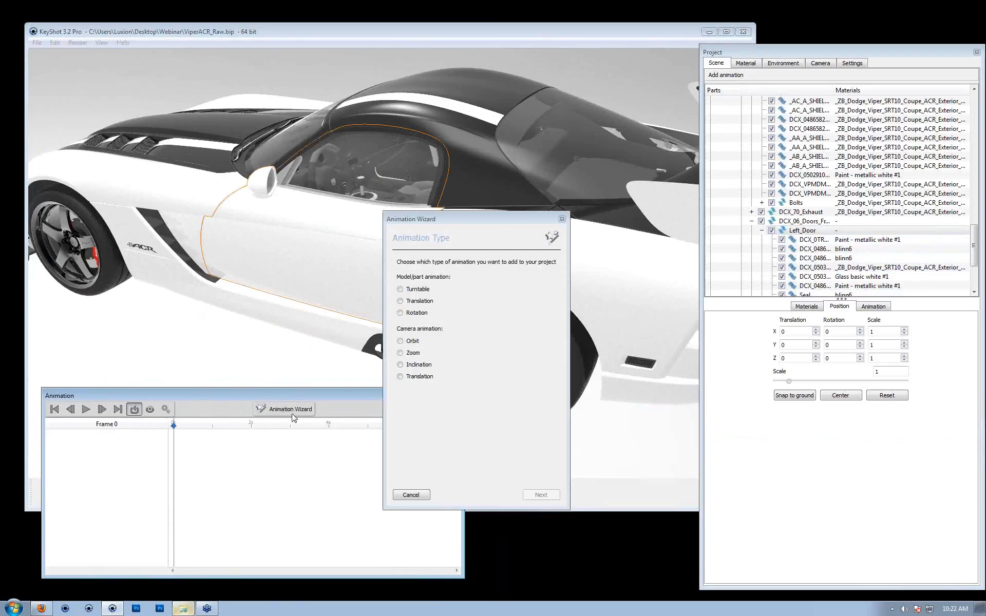
{"action": "left_click", "coordinate": [400, 312]}
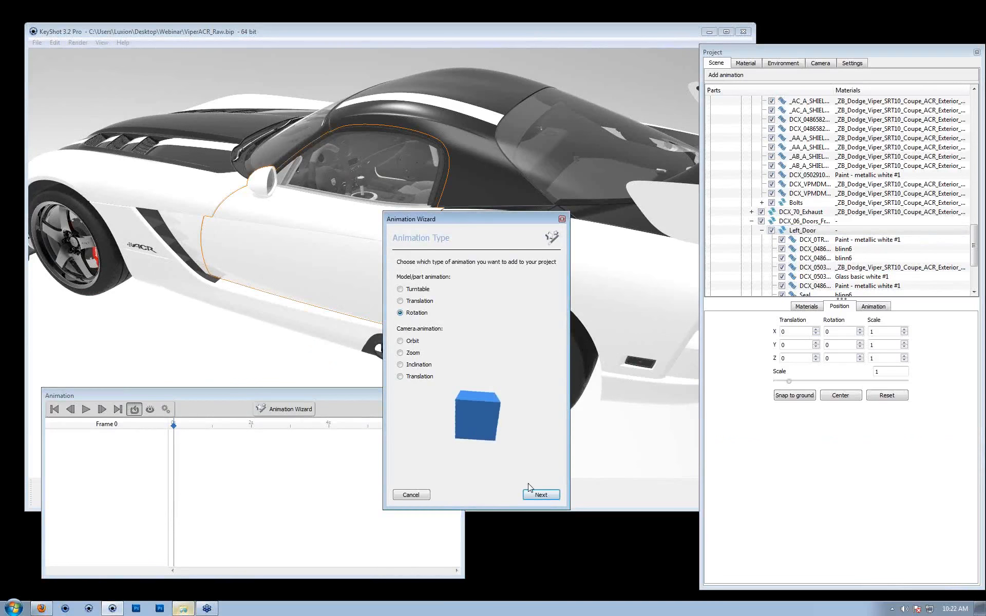
{"action": "left_click", "coordinate": [540, 494]}
{"action": "left_click", "coordinate": [414, 289]}
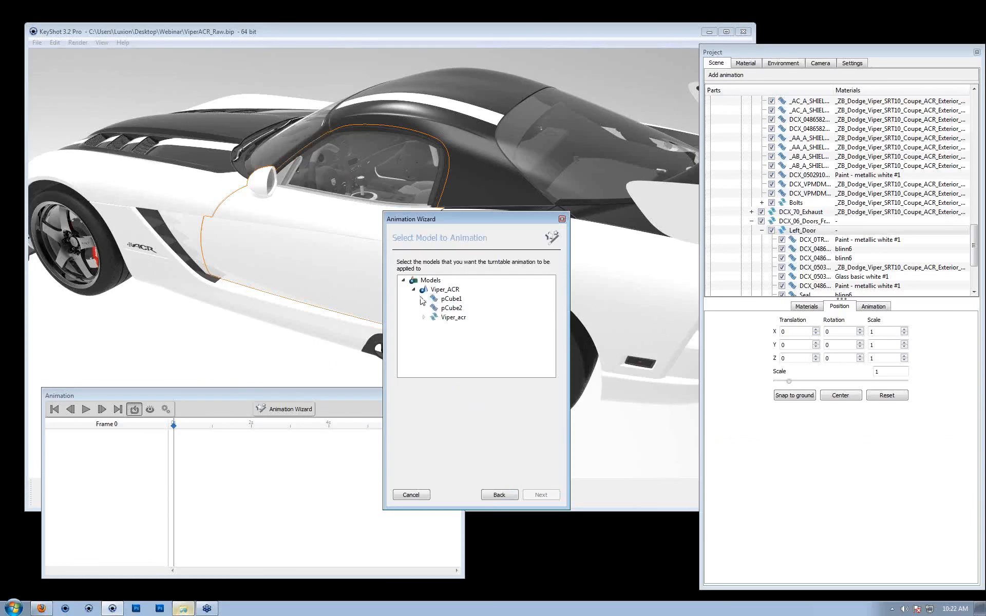
{"action": "left_click", "coordinate": [423, 317]}
{"action": "scroll", "coordinate": [462, 324], "scroll_direction": "down", "scroll_amount": 3}
{"action": "scroll", "coordinate": [480, 353], "scroll_direction": "up", "scroll_amount": 3}
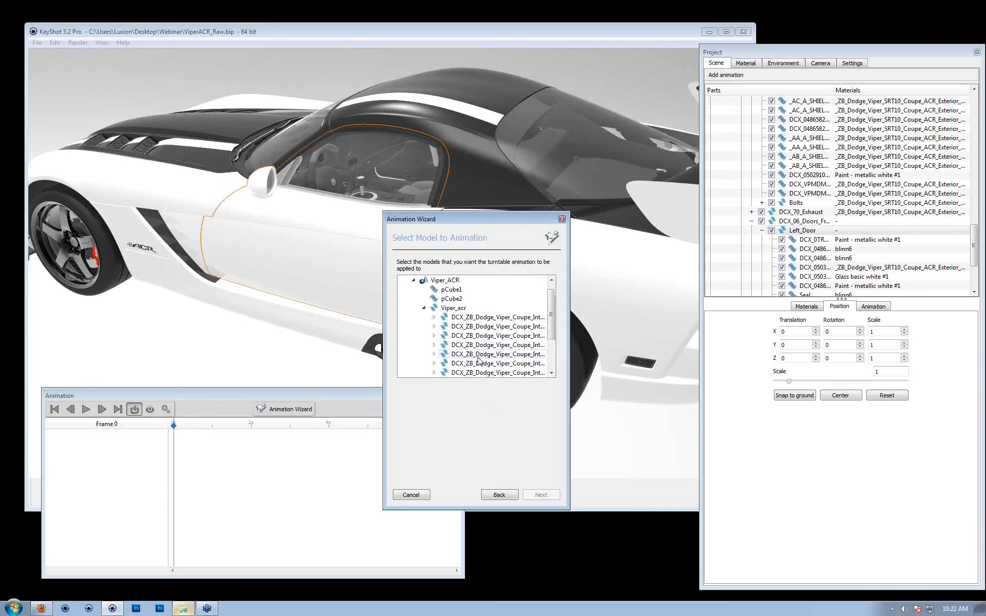
{"action": "scroll", "coordinate": [477, 353], "scroll_direction": "down", "scroll_amount": 3}
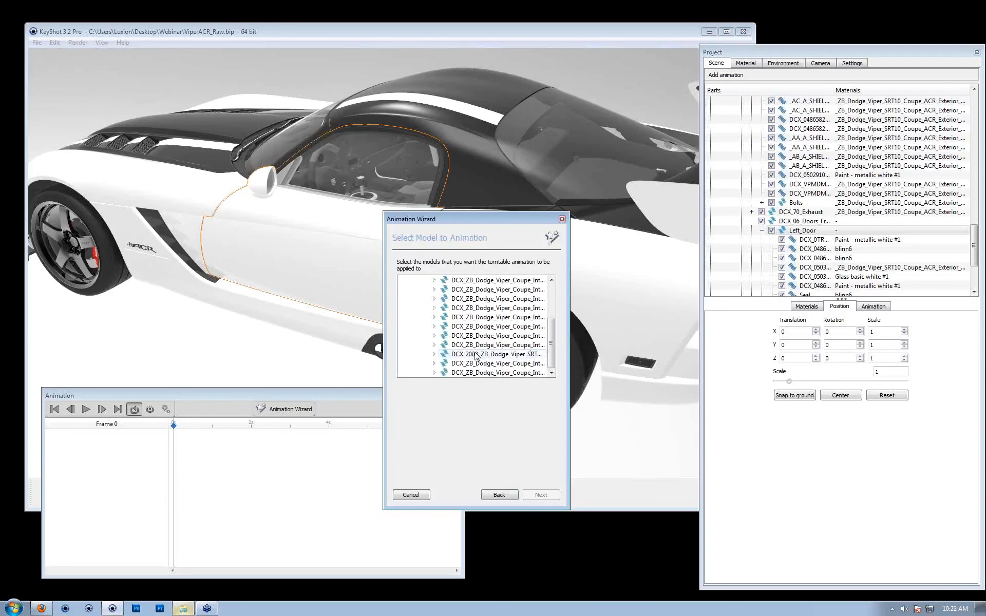
{"action": "left_click", "coordinate": [563, 219]}
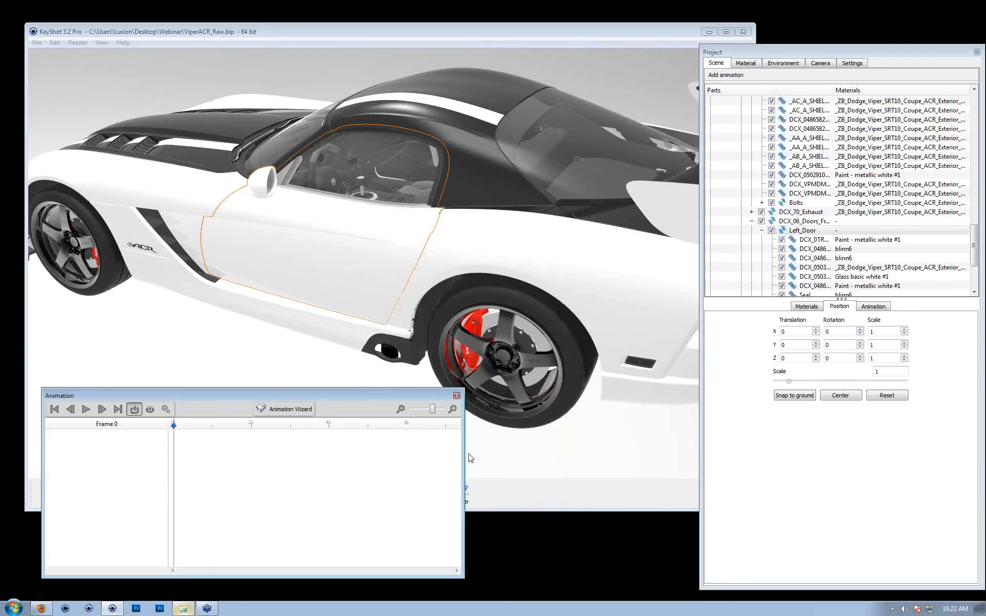
- Close the animation timeline and select the front fender and the left door to compare their places in the scene tree
{"action": "left_click", "coordinate": [459, 395]}
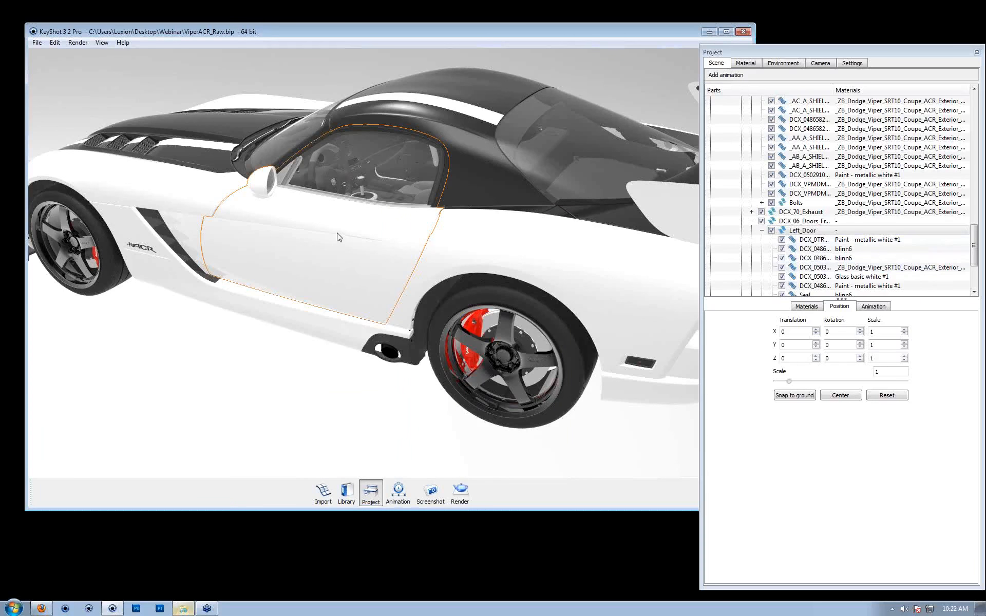
{"action": "left_click", "coordinate": [794, 229]}
{"action": "left_click", "coordinate": [179, 200]}
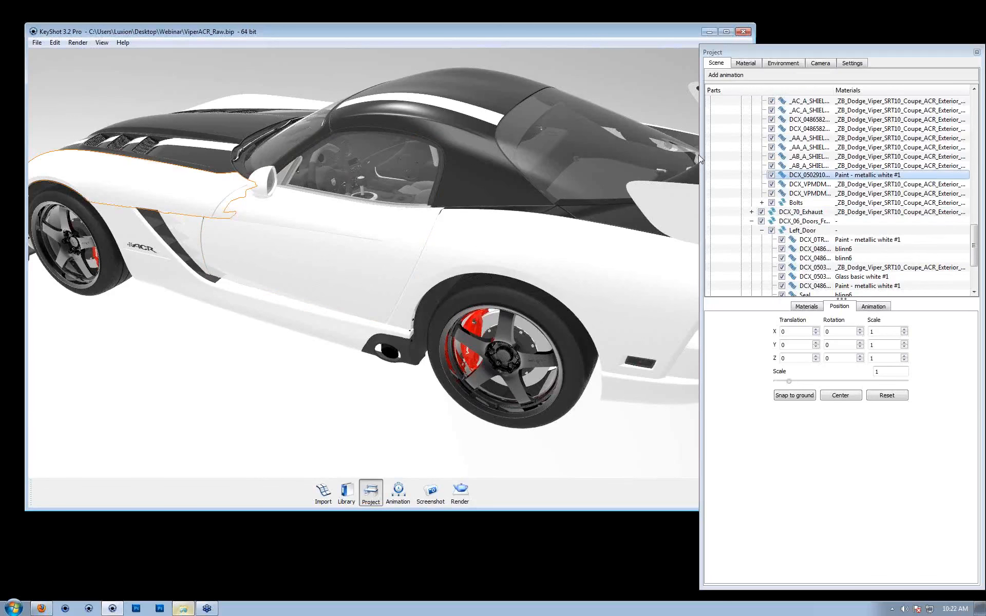
{"action": "left_click", "coordinate": [260, 235]}
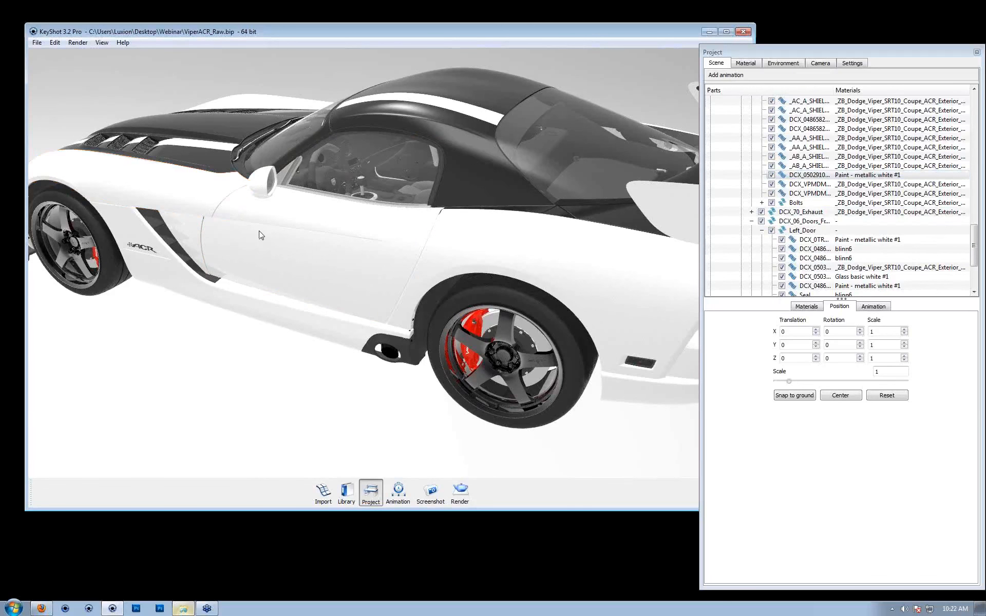
{"action": "left_click", "coordinate": [795, 230]}
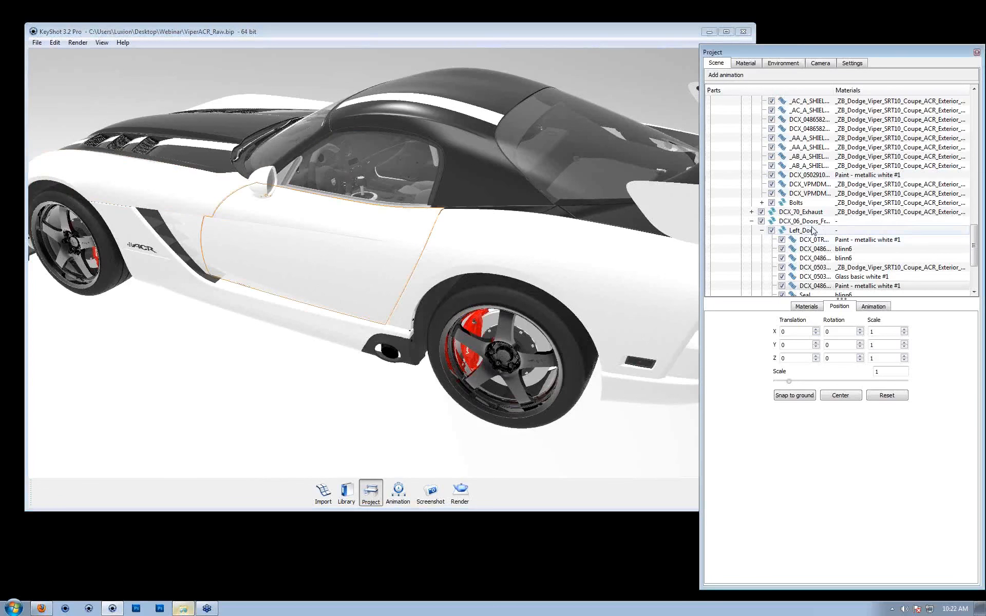
- Toggle the Left_Door group's visibility off and back on, and select only the door's outer panel
{"action": "left_click", "coordinate": [771, 230]}
{"action": "left_click", "coordinate": [771, 230]}
{"action": "left_click", "coordinate": [332, 232]}
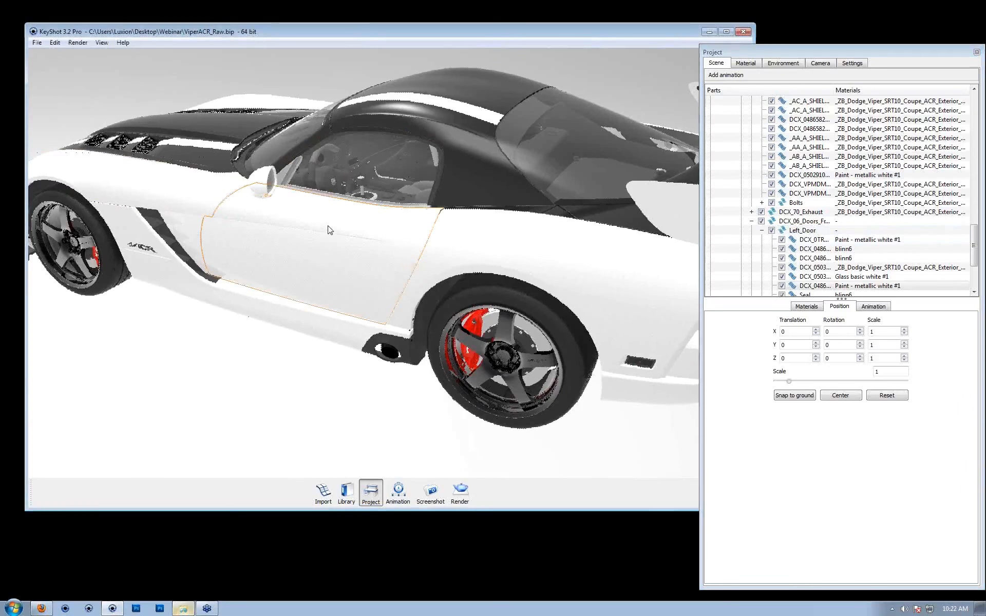
{"action": "left_click", "coordinate": [815, 285]}
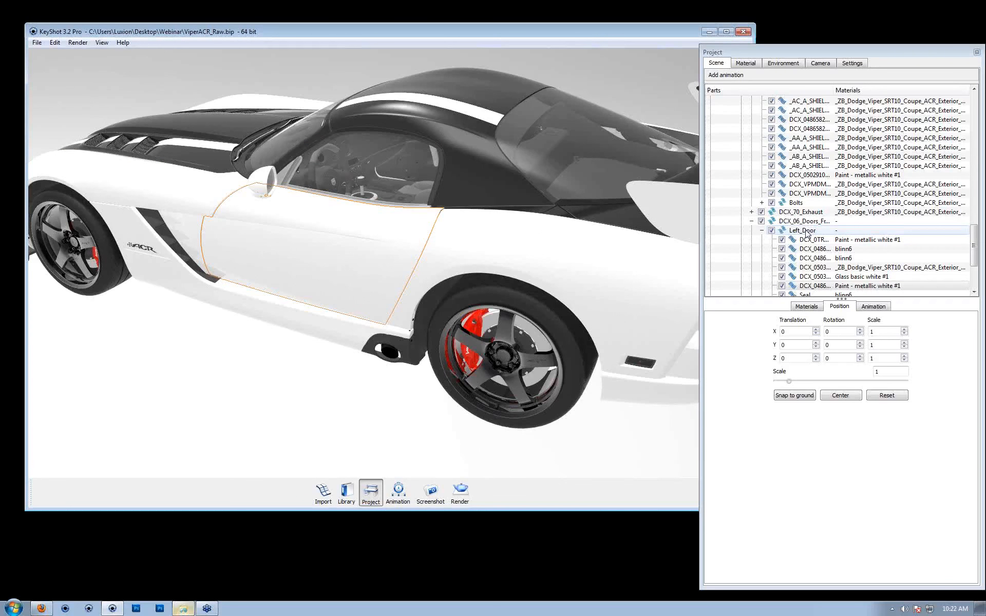
- Add a rotation animation to the Left_Door group and scrub the timeline to preview the door's motion
{"action": "left_click", "coordinate": [809, 233]}
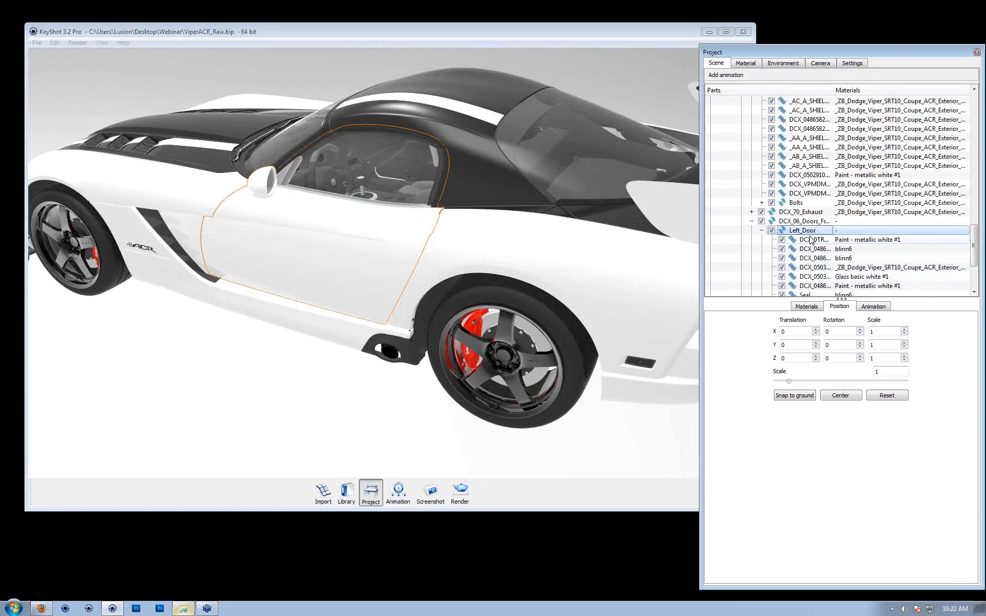
{"action": "right_click", "coordinate": [803, 234]}
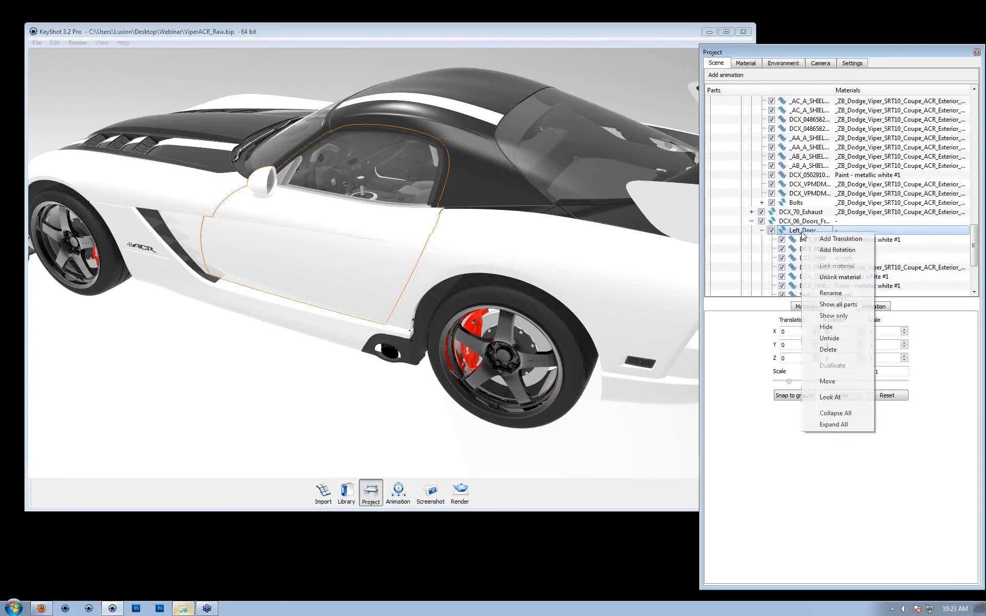
{"action": "left_click", "coordinate": [828, 250]}
{"action": "left_click", "coordinate": [204, 422]}
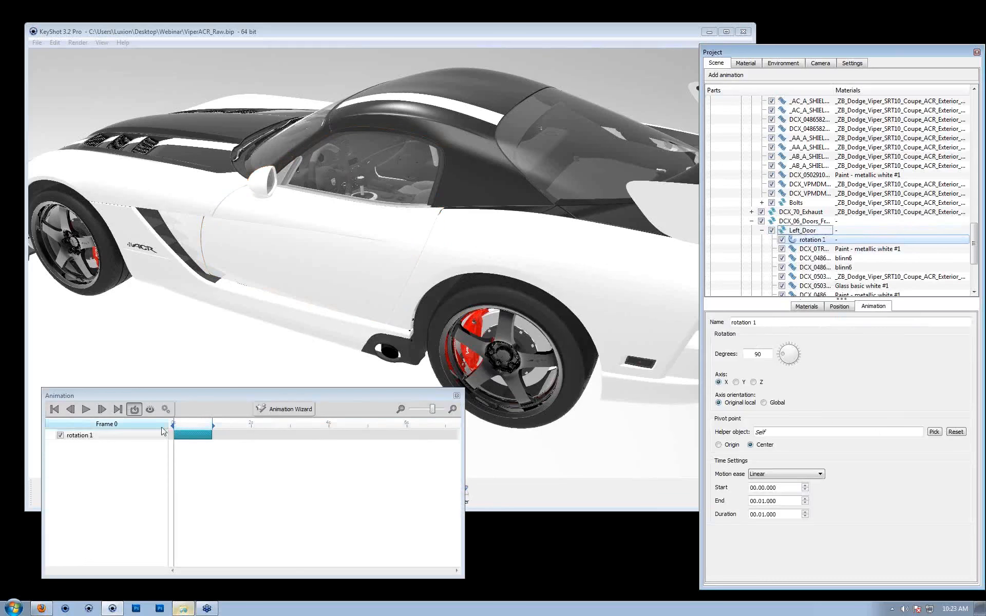
{"action": "mouse_move", "coordinate": [206, 422]}
{"action": "left_mouse_down"}
{"action": "mouse_move", "coordinate": [197, 428]}
{"action": "mouse_move", "coordinate": [213, 432]}
{"action": "left_mouse_up"}
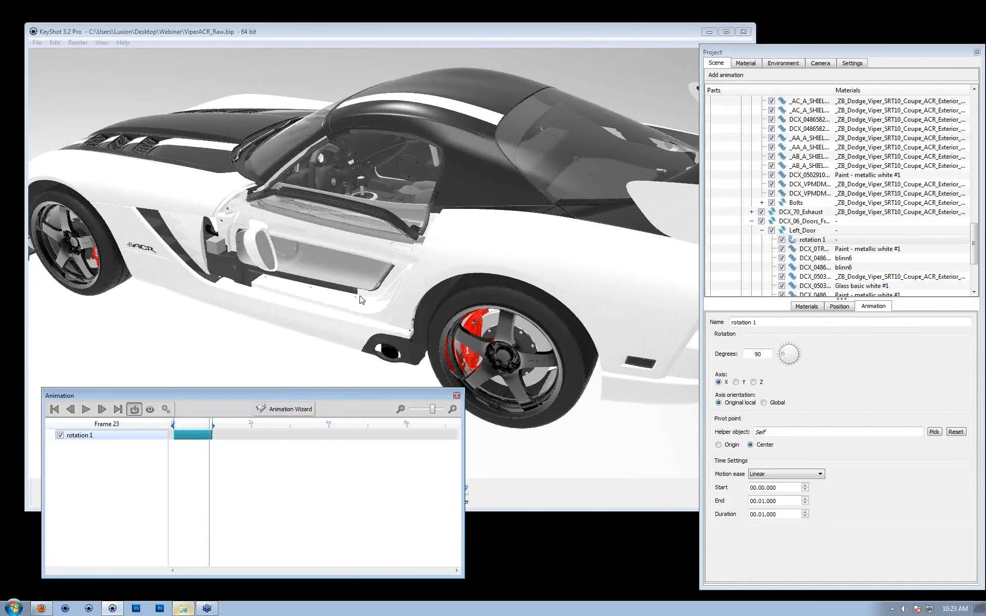
- Select the rotation animation and several fender and door parts to compare the settings each one offers
{"action": "left_click", "coordinate": [140, 436]}
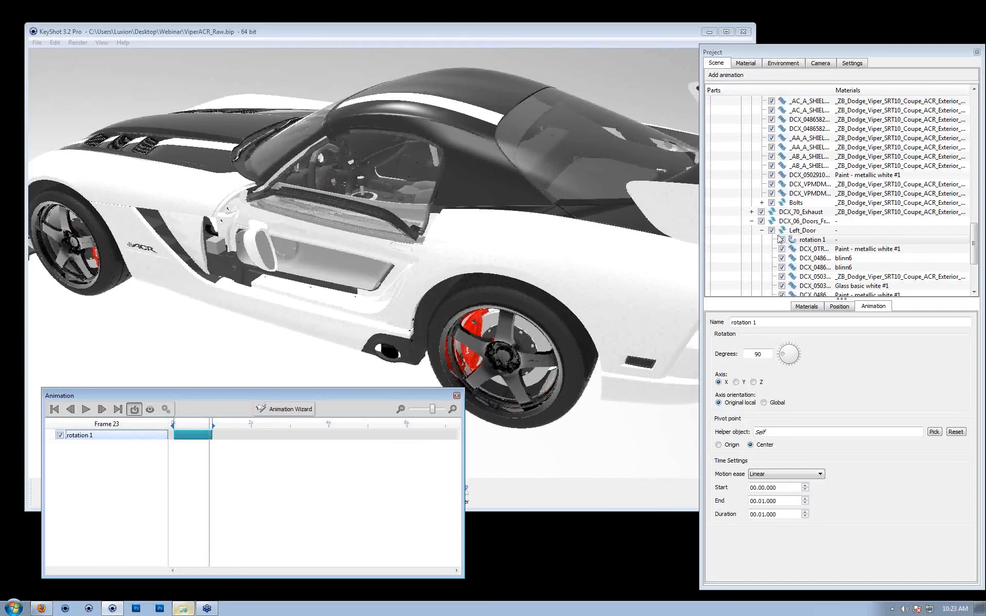
{"action": "left_click", "coordinate": [801, 193]}
{"action": "left_click", "coordinate": [807, 137]}
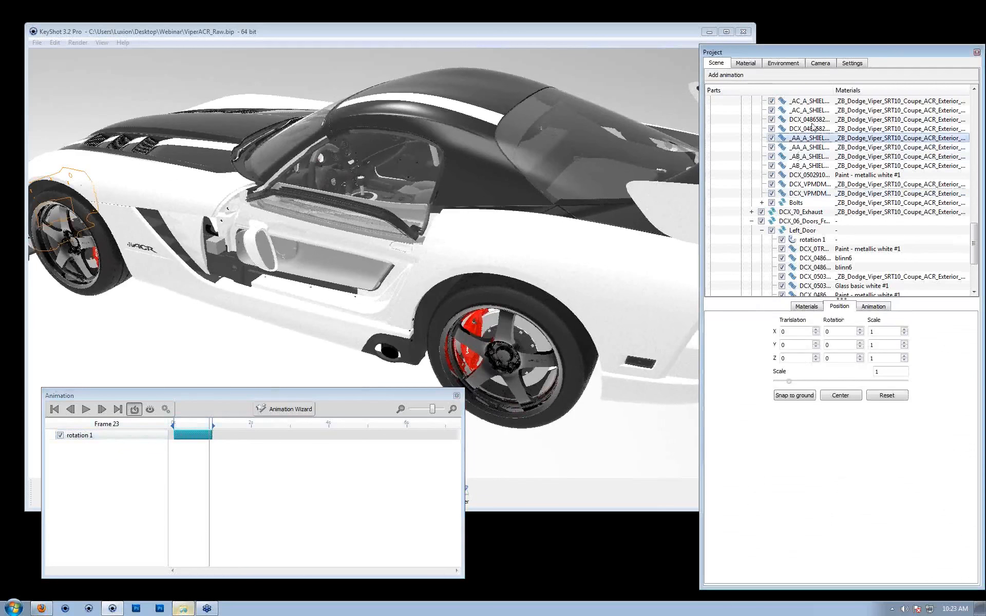
{"action": "left_click", "coordinate": [812, 165]}
{"action": "left_click", "coordinate": [803, 223]}
{"action": "left_click", "coordinate": [819, 286]}
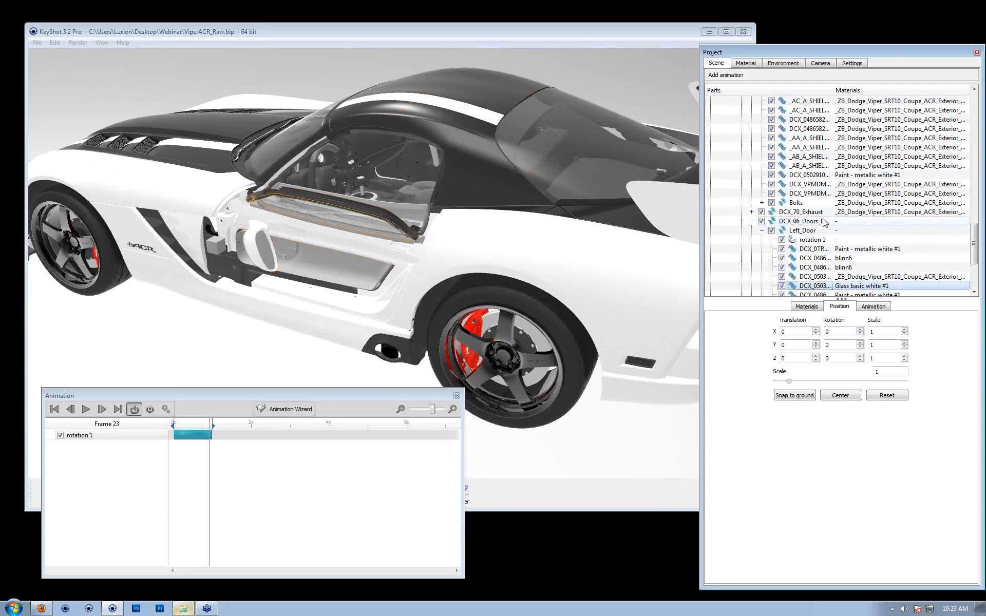
{"action": "left_click_drag", "start_coordinate": [264, 399], "coordinate": [263, 393]}
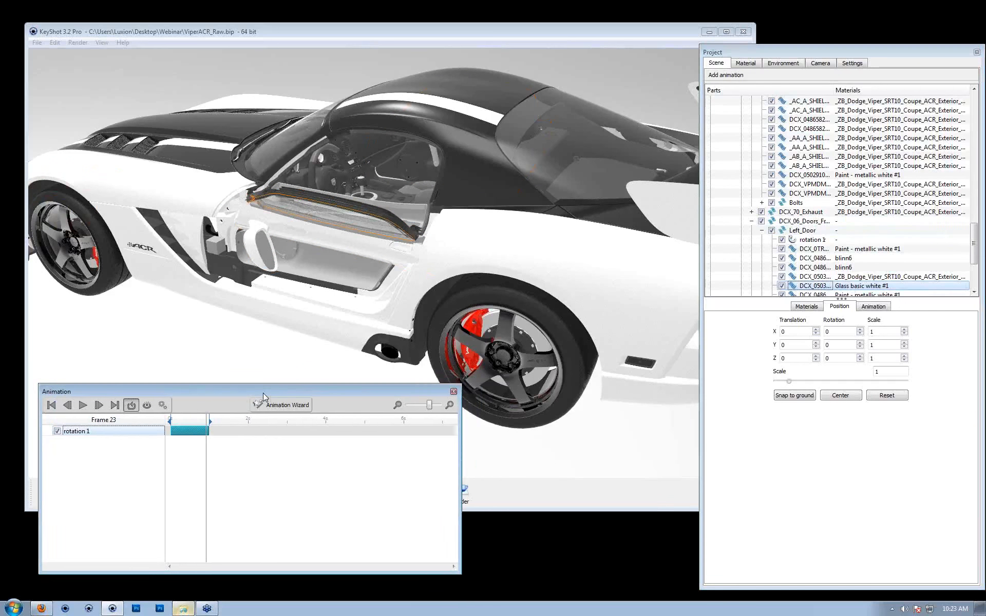
- Set the left door's rotation axis to Y and scrub the timeline to preview the door's swing
{"action": "left_click", "coordinate": [81, 433]}
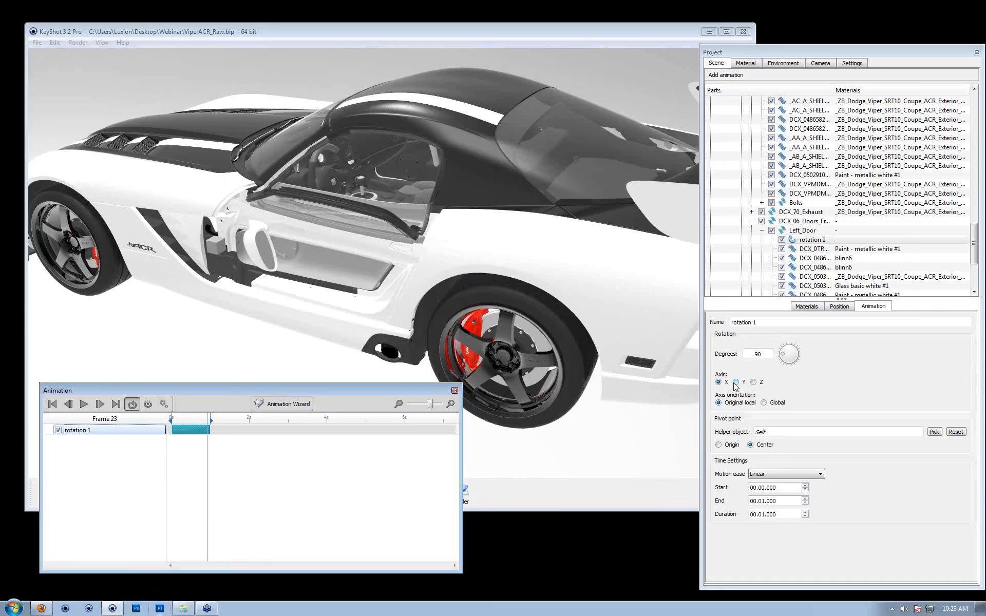
{"action": "left_click", "coordinate": [738, 384]}
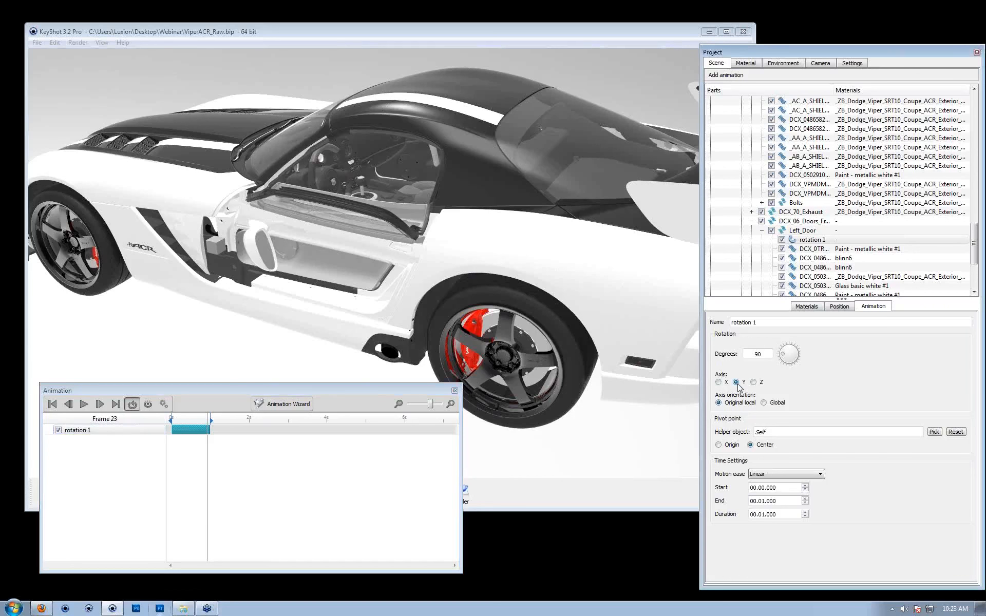
{"action": "left_click", "coordinate": [190, 419]}
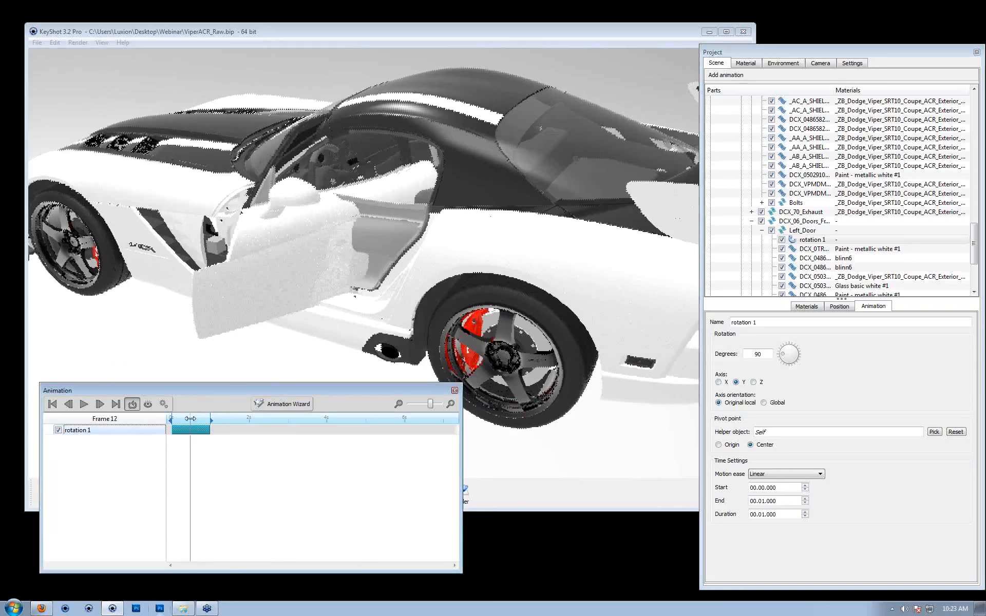
{"action": "mouse_move", "coordinate": [190, 419]}
{"action": "left_mouse_down"}
{"action": "mouse_move", "coordinate": [171, 419]}
{"action": "mouse_move", "coordinate": [209, 438]}
{"action": "mouse_move", "coordinate": [202, 419]}
{"action": "left_mouse_up"}
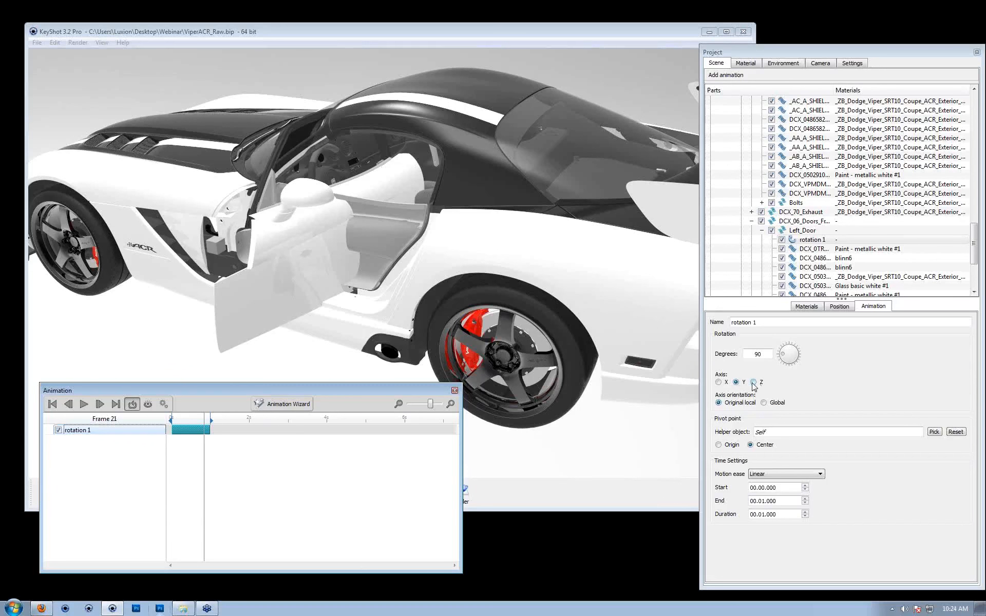
- Try the Z axis for the left door's rotation, return it to Y, and scrub the animation to frame 25
{"action": "left_click", "coordinate": [753, 383]}
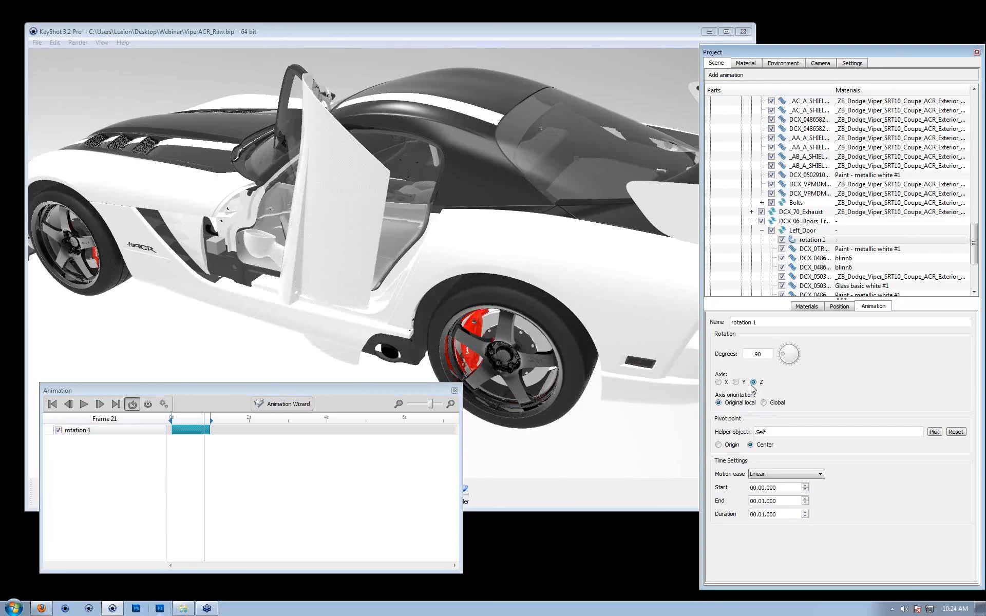
{"action": "left_click", "coordinate": [735, 383]}
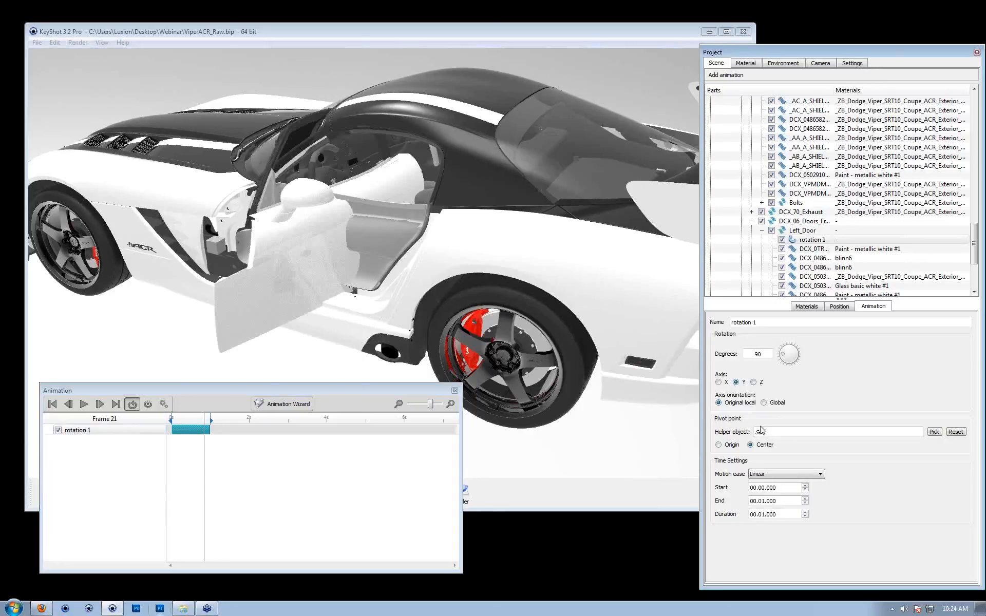
{"action": "left_click", "coordinate": [738, 404]}
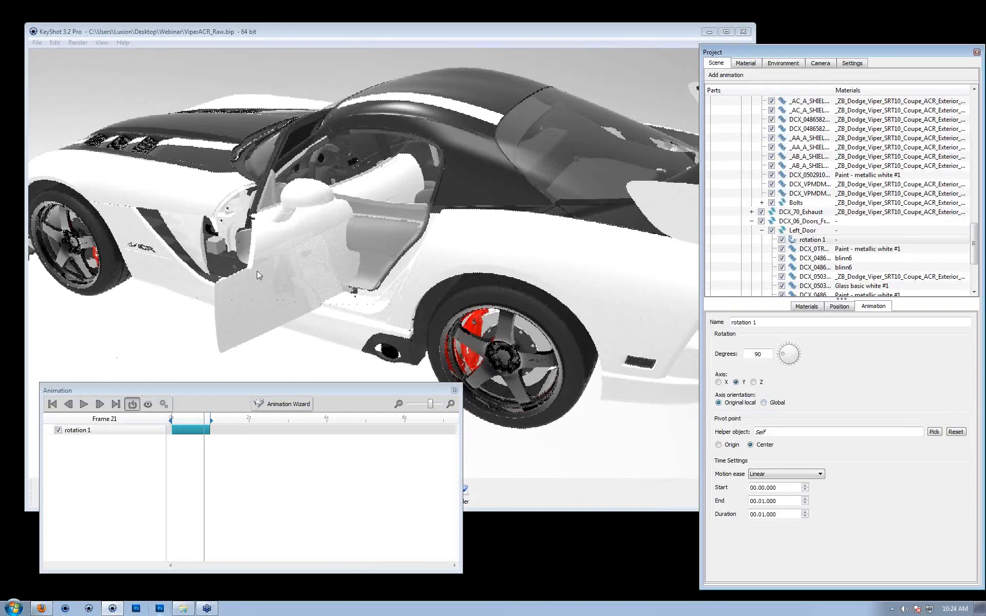
{"action": "left_click_drag", "start_coordinate": [204, 417], "coordinate": [275, 405]}
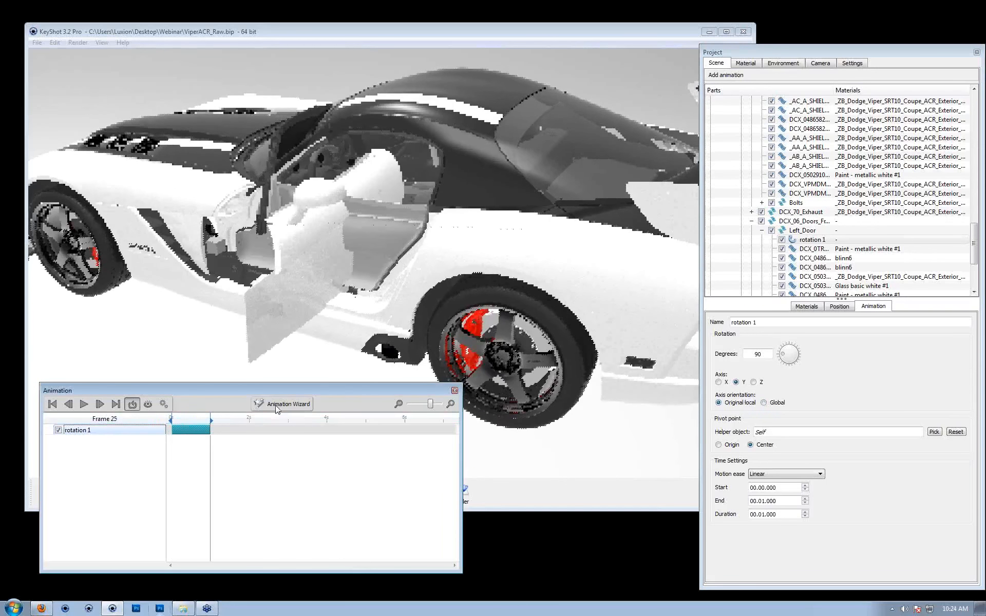
- Pick the small cube at the left door's hinge, and collapse and select the Viper_acr group in the scene tree
{"action": "left_click_drag", "start_coordinate": [132, 225], "coordinate": [191, 269]}
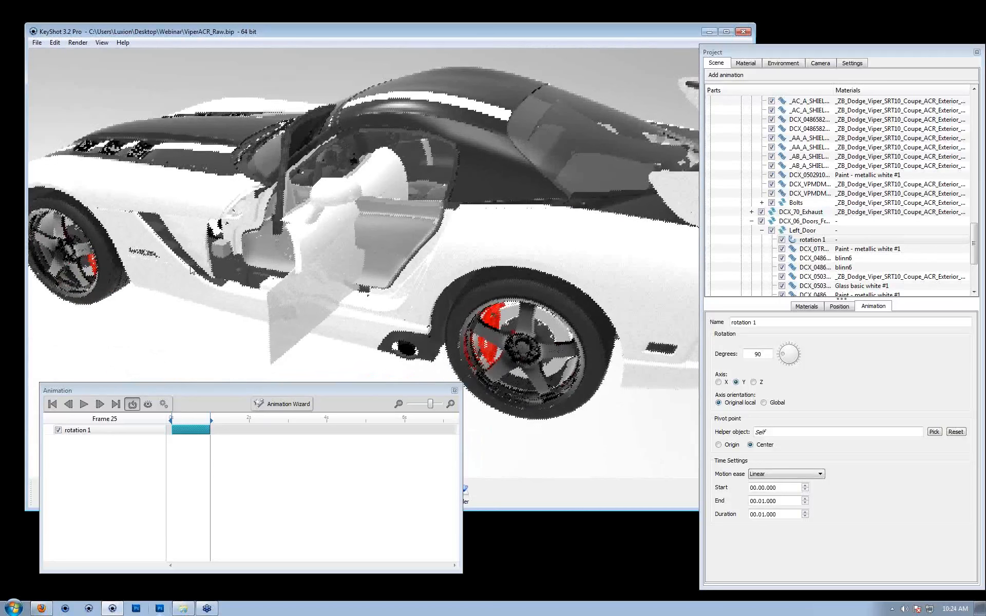
{"action": "left_click", "coordinate": [221, 248]}
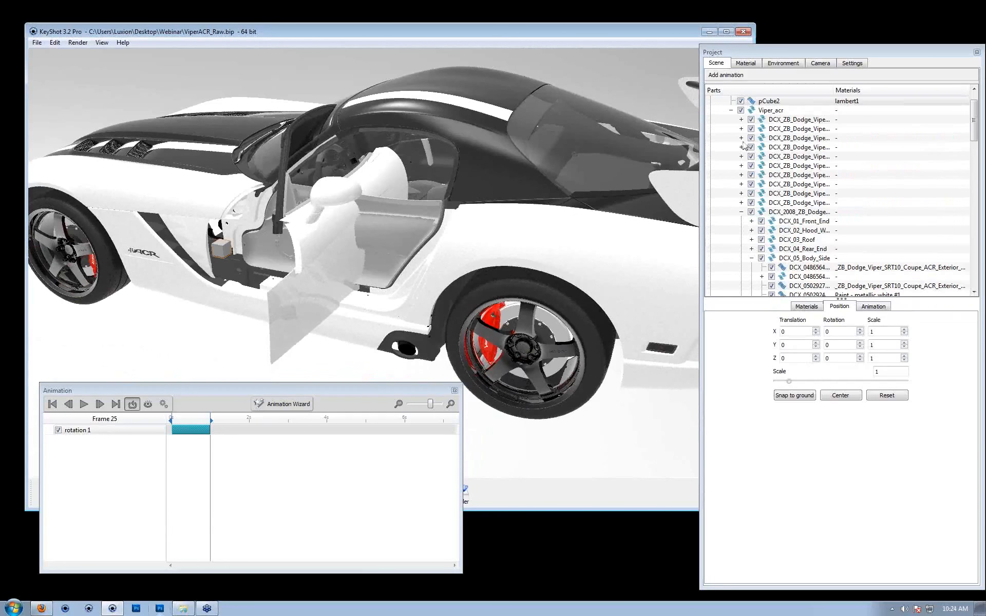
{"action": "scroll", "coordinate": [744, 148], "scroll_direction": "up", "scroll_amount": 1}
{"action": "left_click", "coordinate": [730, 137]}
{"action": "left_click", "coordinate": [770, 137]}
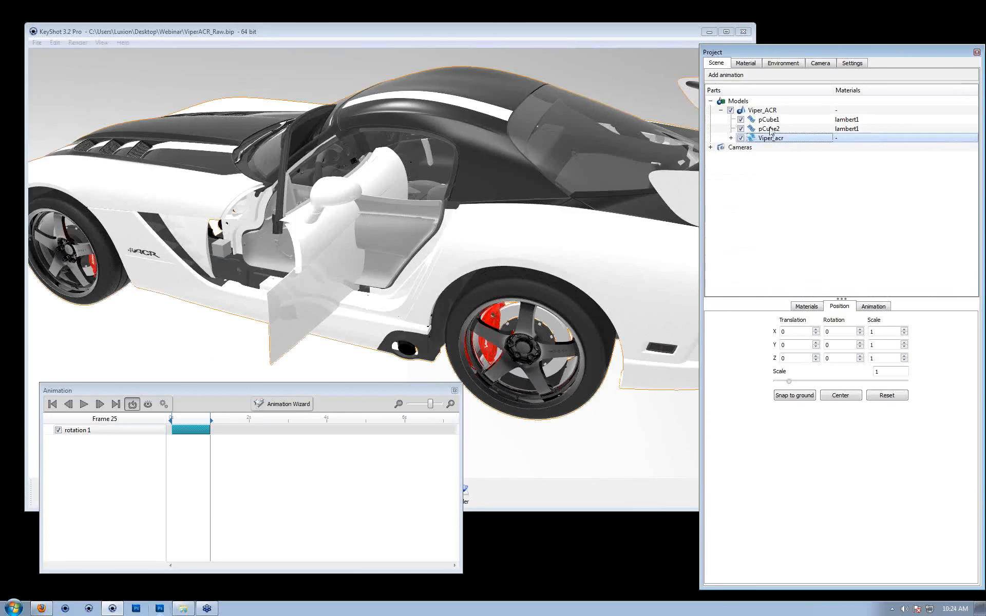
- Select pCube1 and pCube2 in turn and view the car from several angles to locate each cube
{"action": "left_click", "coordinate": [770, 129]}
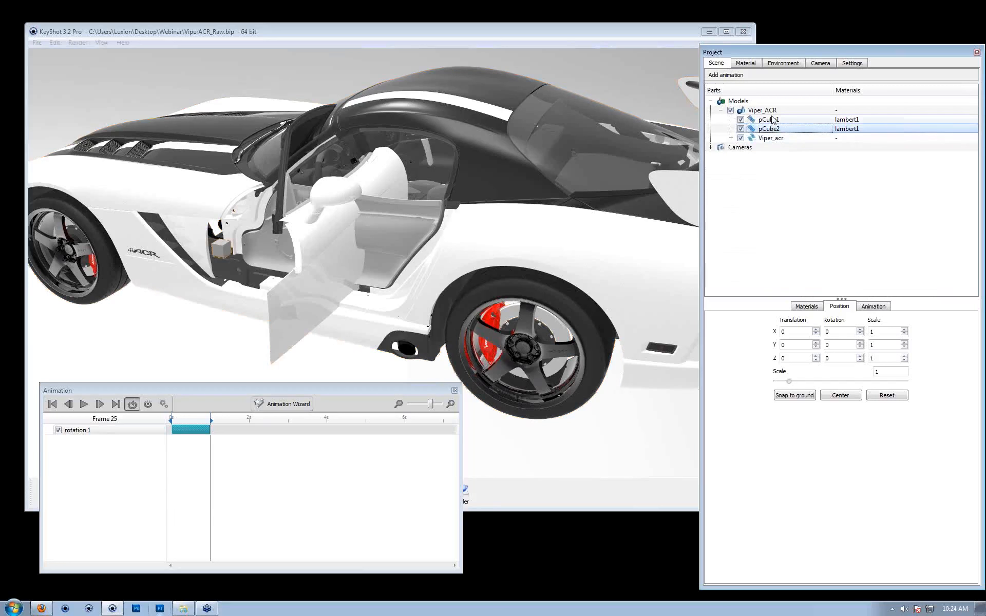
{"action": "left_click", "coordinate": [773, 120]}
{"action": "left_click", "coordinate": [775, 129]}
{"action": "left_click", "coordinate": [774, 120]}
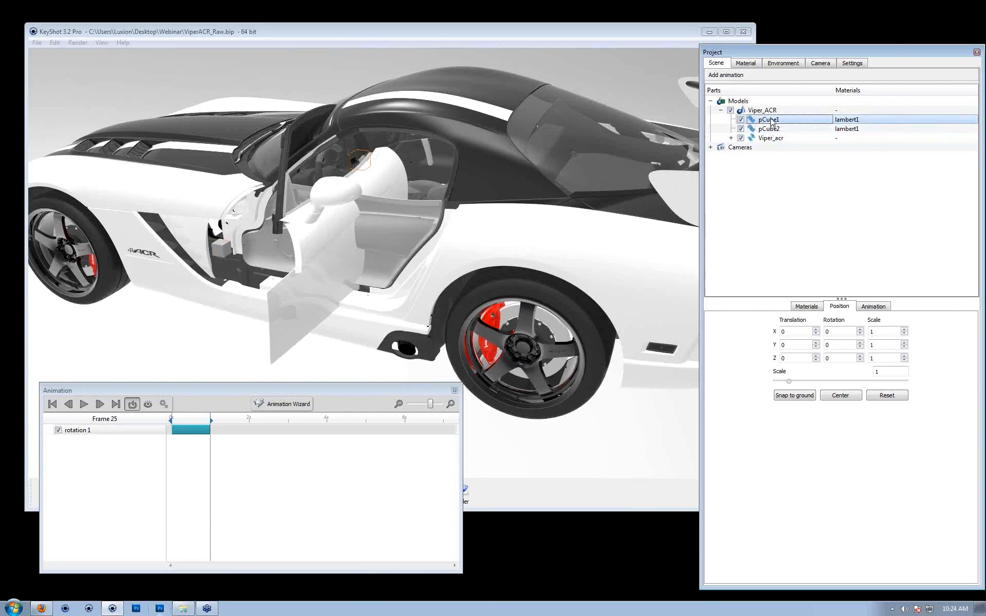
{"action": "left_click", "coordinate": [210, 255]}
{"action": "left_click_drag", "start_coordinate": [210, 255], "coordinate": [378, 280]}
{"action": "left_click", "coordinate": [778, 128]}
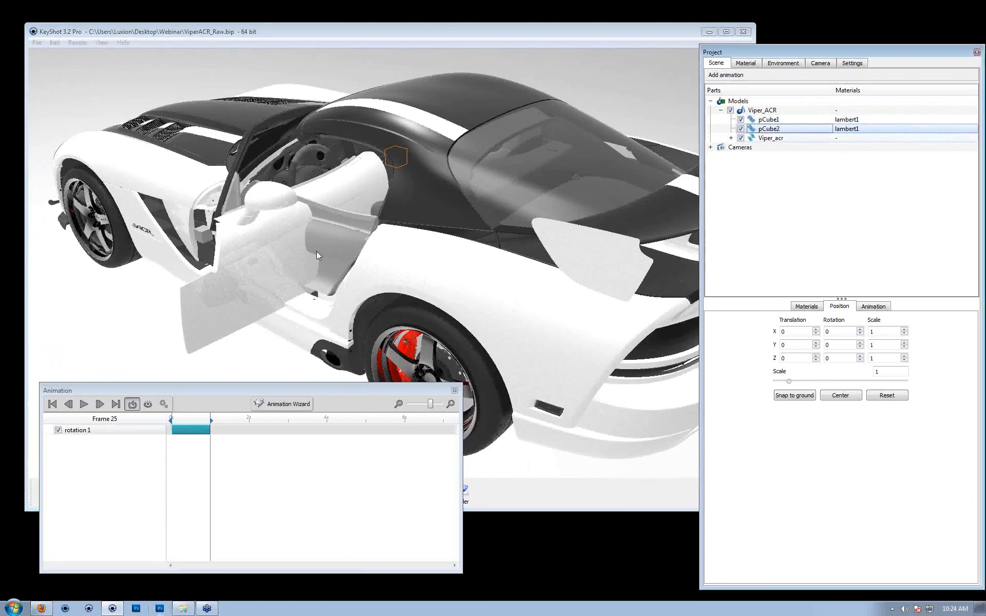
{"action": "left_click_drag", "start_coordinate": [262, 166], "coordinate": [180, 196]}
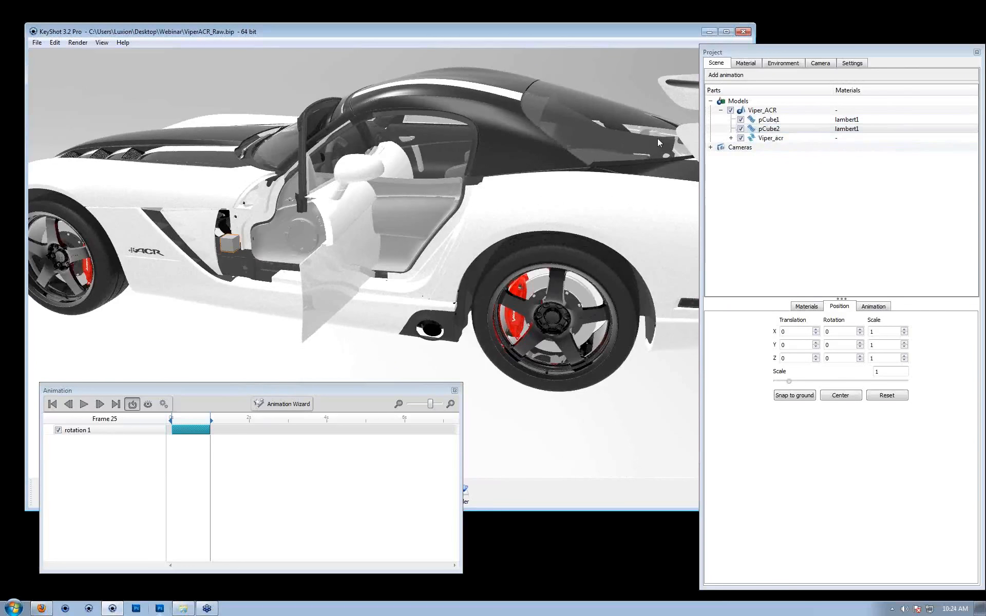
- Rename the pCube2 part as "Driver Door Helper"
{"action": "right_click", "coordinate": [767, 132]}
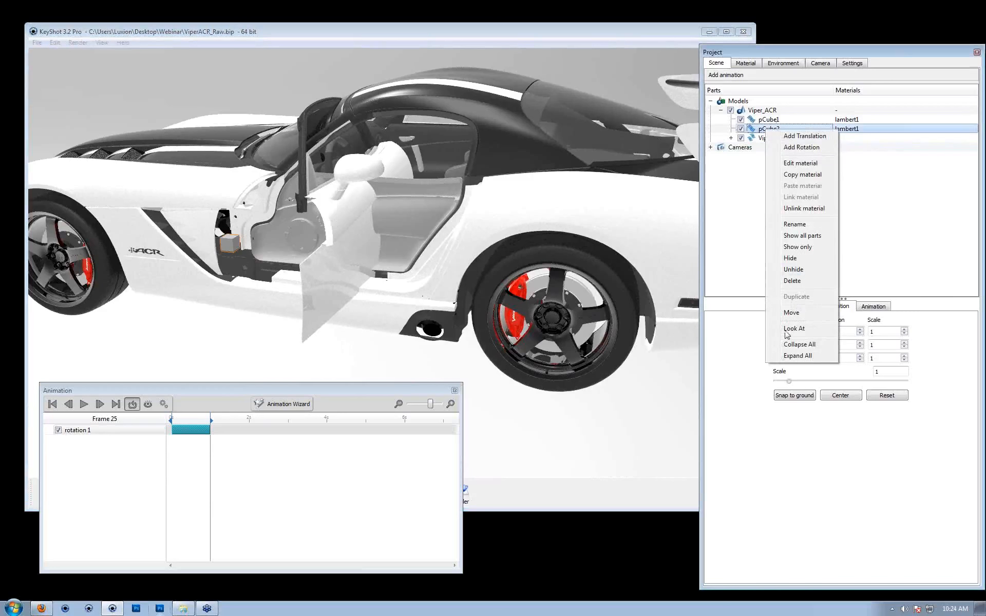
{"action": "left_click", "coordinate": [795, 225]}
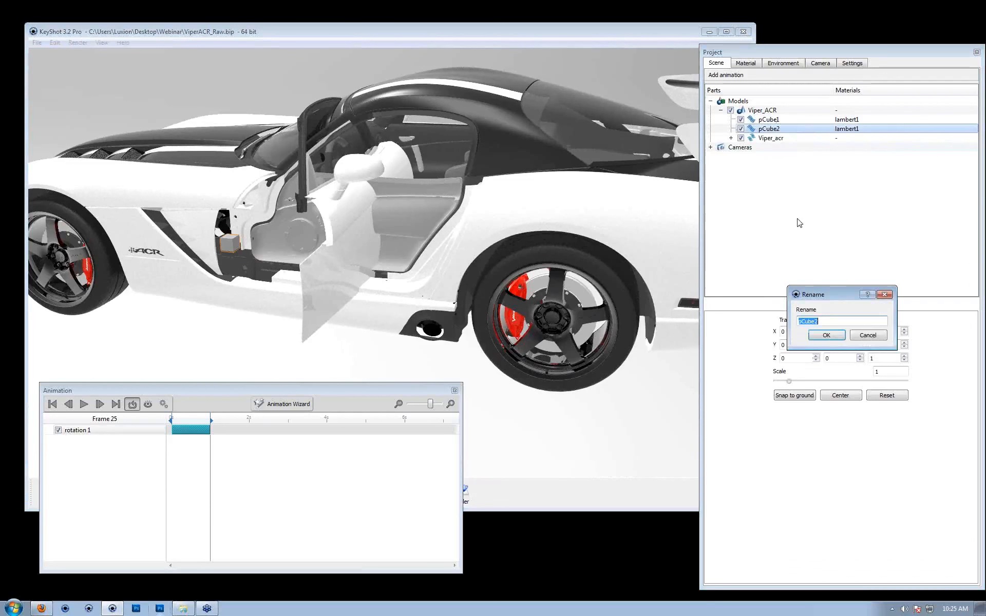
{"action": "type", "text": "Dr"}
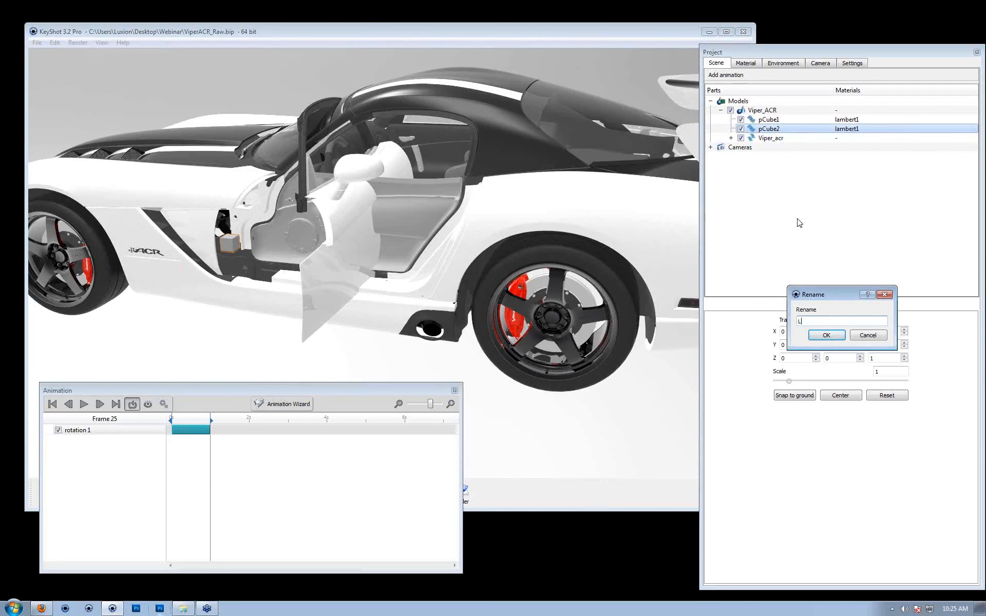
{"action": "type", "text": "iver Door Helper"}
{"action": "key", "text": "Return"}
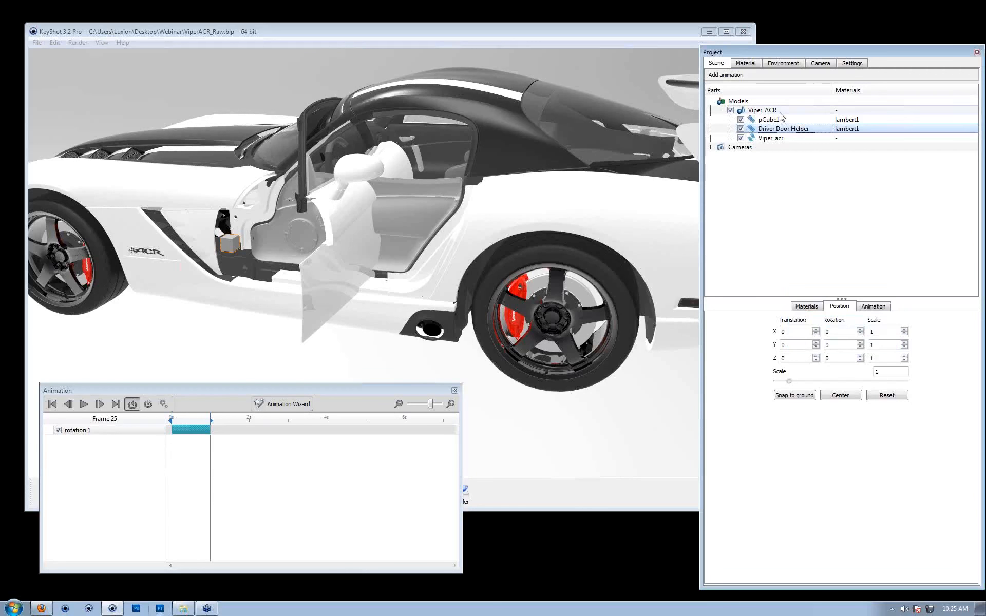
- Select the left door's rotation 1 animation, narrow the Project panel, and move the timeline to frame 21
{"action": "left_click", "coordinate": [770, 138]}
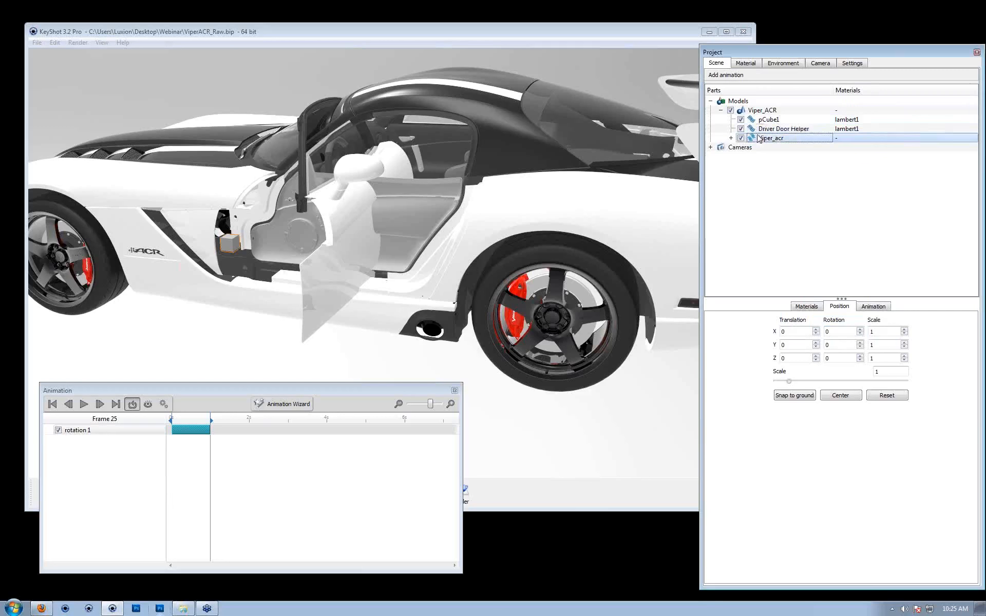
{"action": "left_click", "coordinate": [105, 430]}
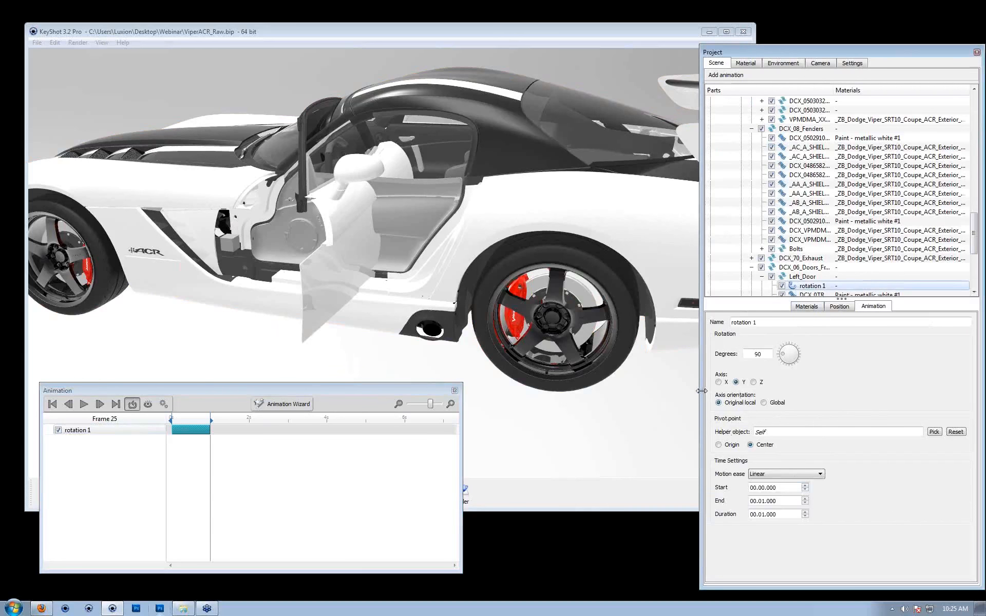
{"action": "left_click_drag", "start_coordinate": [705, 393], "coordinate": [791, 396]}
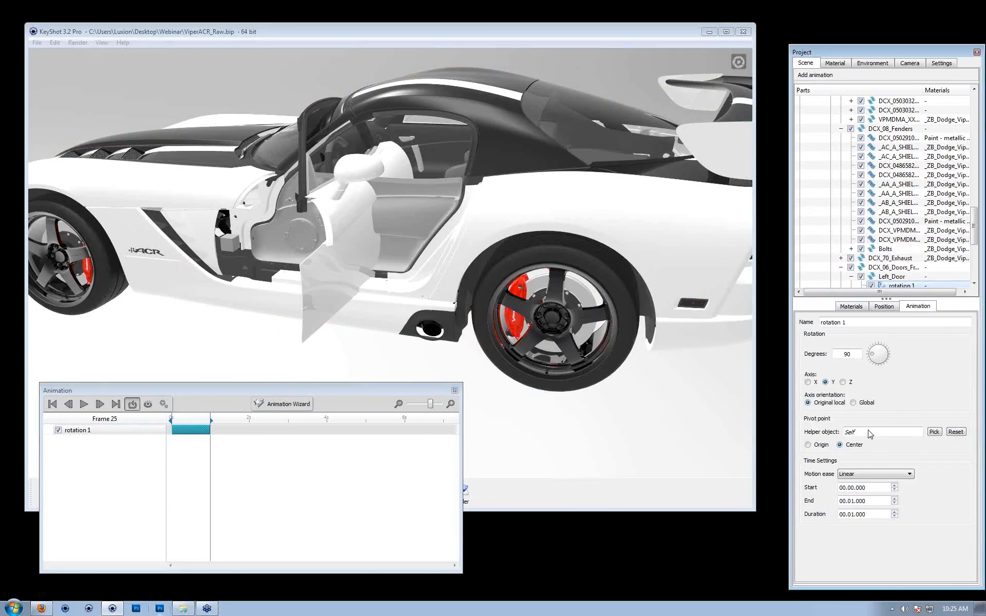
{"action": "left_click", "coordinate": [204, 417]}
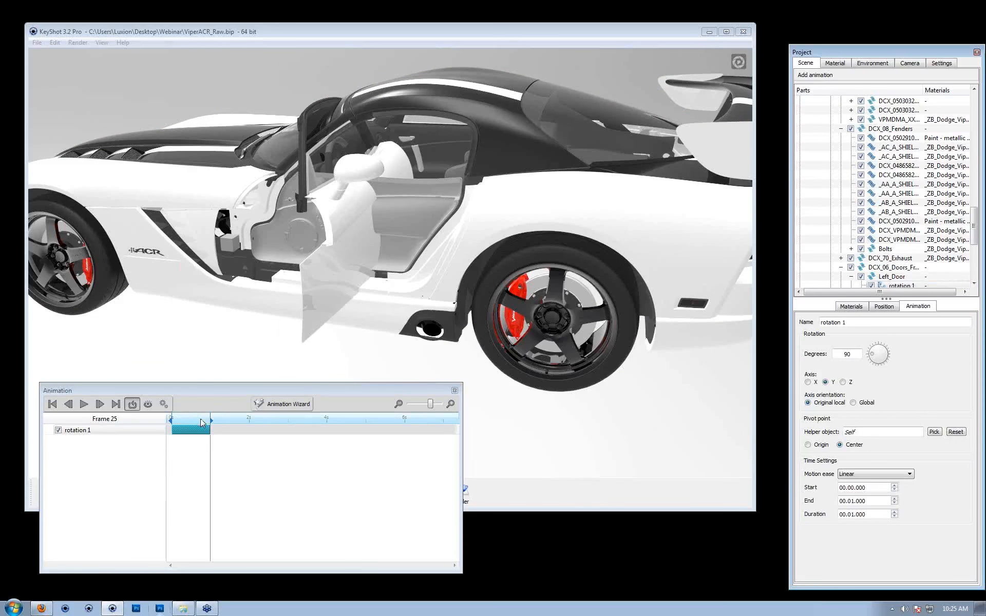
- Try Origin as the door rotation's pivot point, check the swing along the timeline, and return the pivot to Center
{"action": "left_click", "coordinate": [807, 445]}
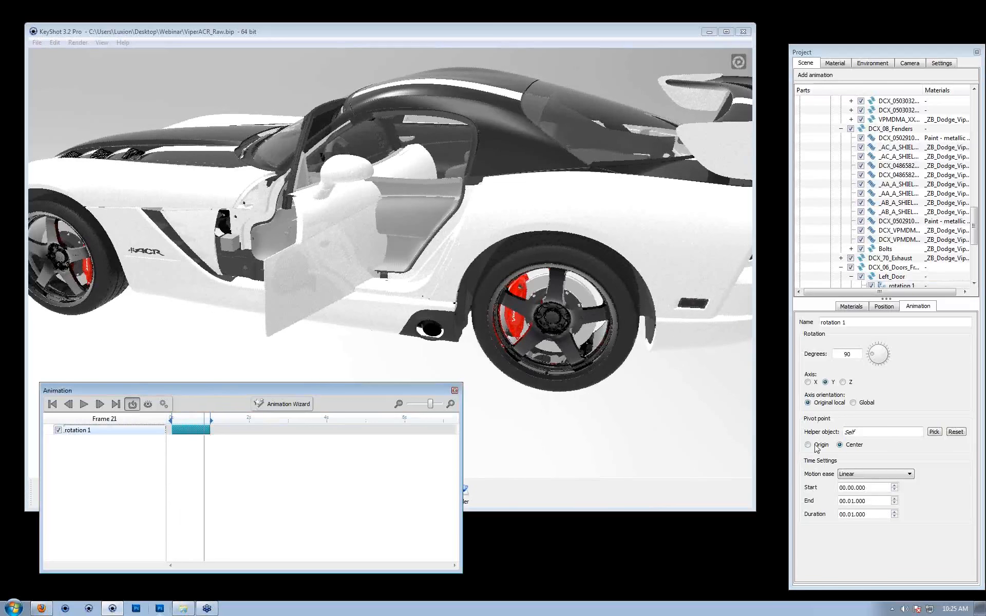
{"action": "left_click", "coordinate": [193, 418]}
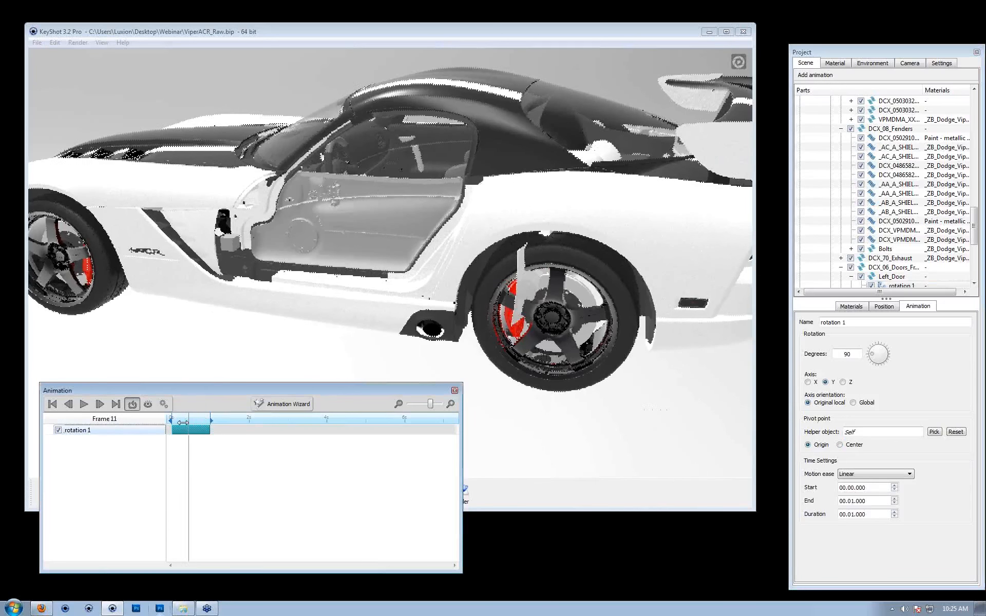
{"action": "mouse_move", "coordinate": [204, 435]}
{"action": "left_mouse_down"}
{"action": "mouse_move", "coordinate": [184, 436]}
{"action": "mouse_move", "coordinate": [198, 434]}
{"action": "left_mouse_up"}
{"action": "left_click_drag", "start_coordinate": [289, 150], "coordinate": [425, 193]}
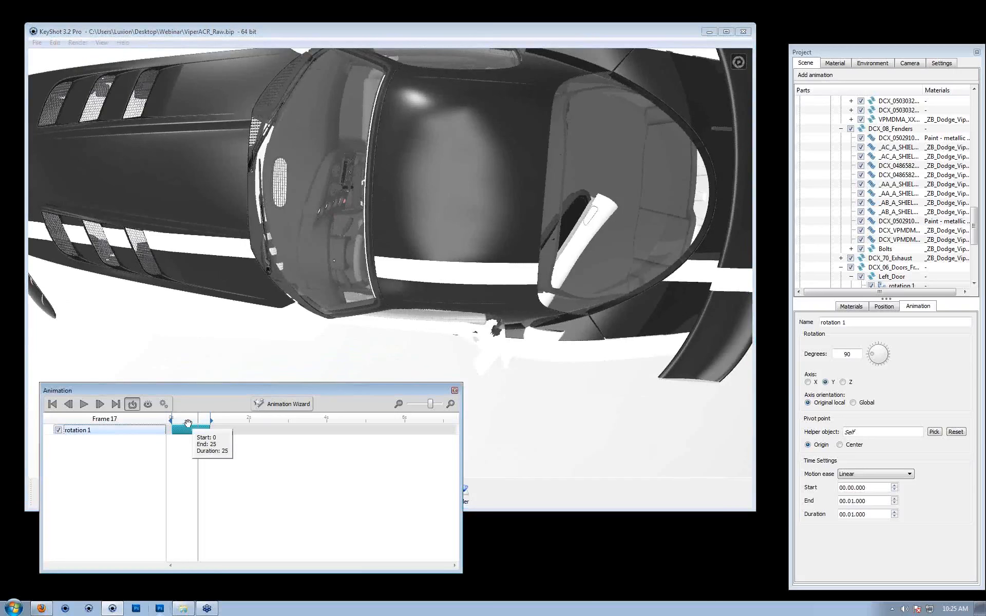
{"action": "left_click", "coordinate": [174, 421]}
{"action": "mouse_move", "coordinate": [174, 421]}
{"action": "left_mouse_down"}
{"action": "mouse_move", "coordinate": [221, 421]}
{"action": "mouse_move", "coordinate": [167, 421]}
{"action": "left_mouse_up"}
{"action": "left_click_drag", "start_coordinate": [570, 158], "coordinate": [230, 237]}
{"action": "middle_click_drag", "start_coordinate": [258, 185], "coordinate": [156, 218]}
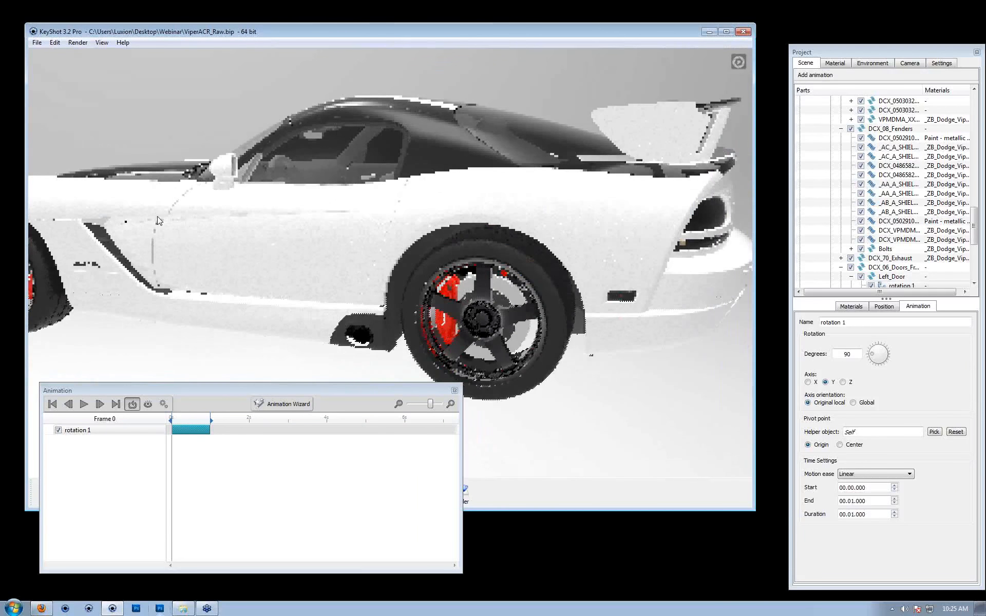
{"action": "left_click", "coordinate": [854, 445]}
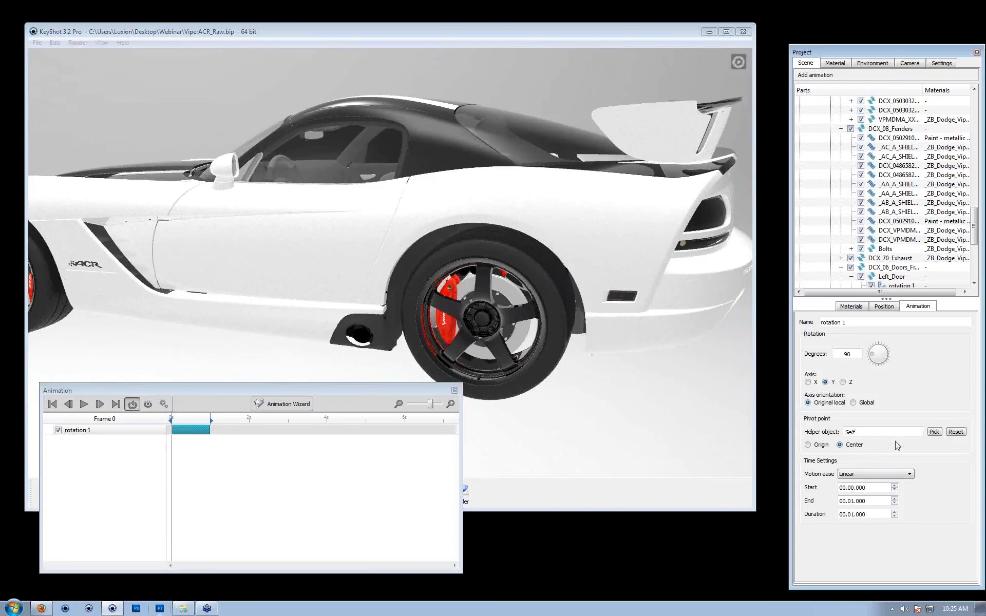
- Assign Driver Door Helper as the pivot helper object of the left door's rotation and scrub to frame 18
{"action": "left_click", "coordinate": [935, 433]}
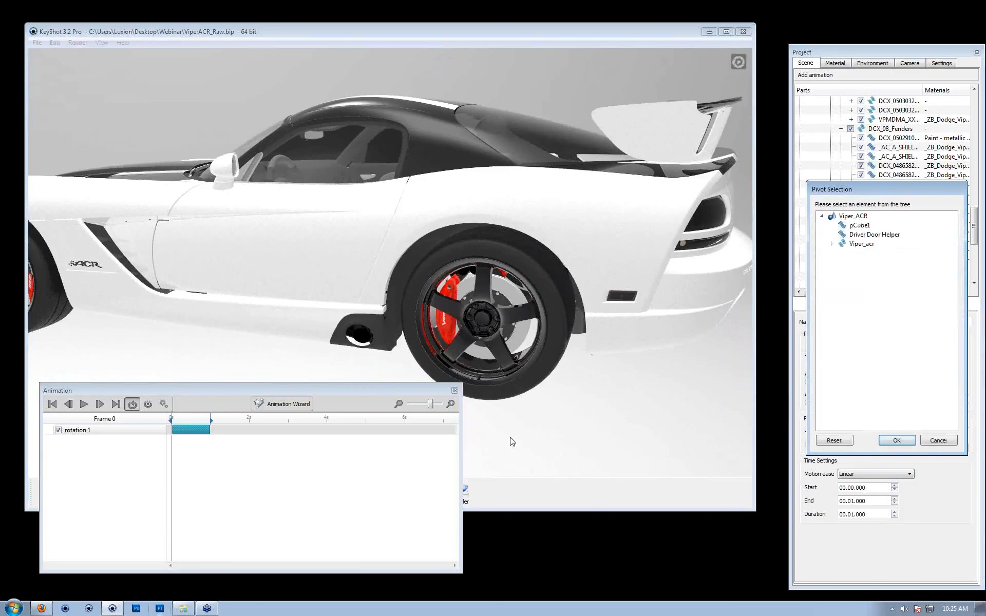
{"action": "left_click", "coordinate": [872, 236]}
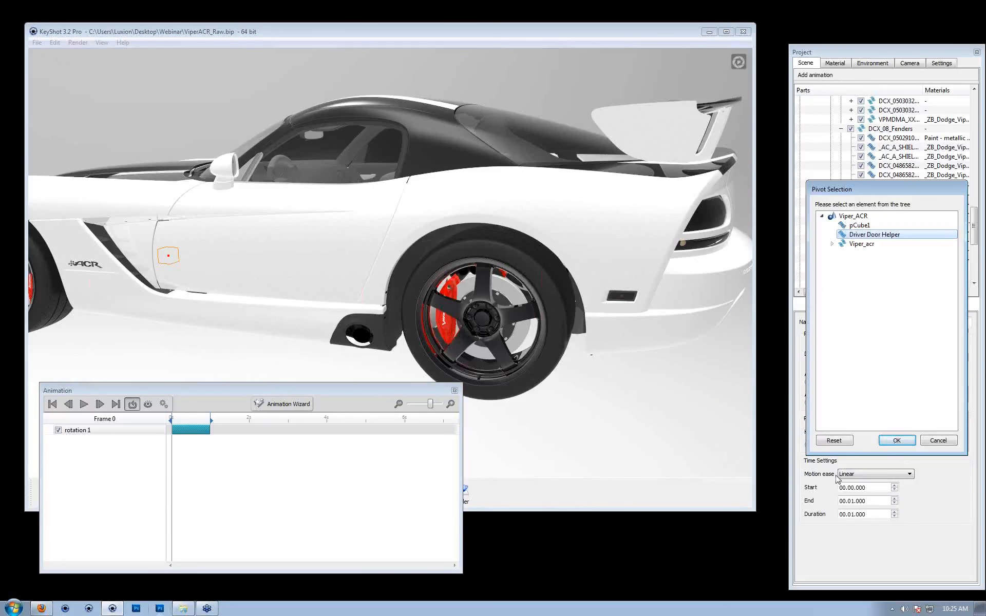
{"action": "left_click", "coordinate": [896, 441]}
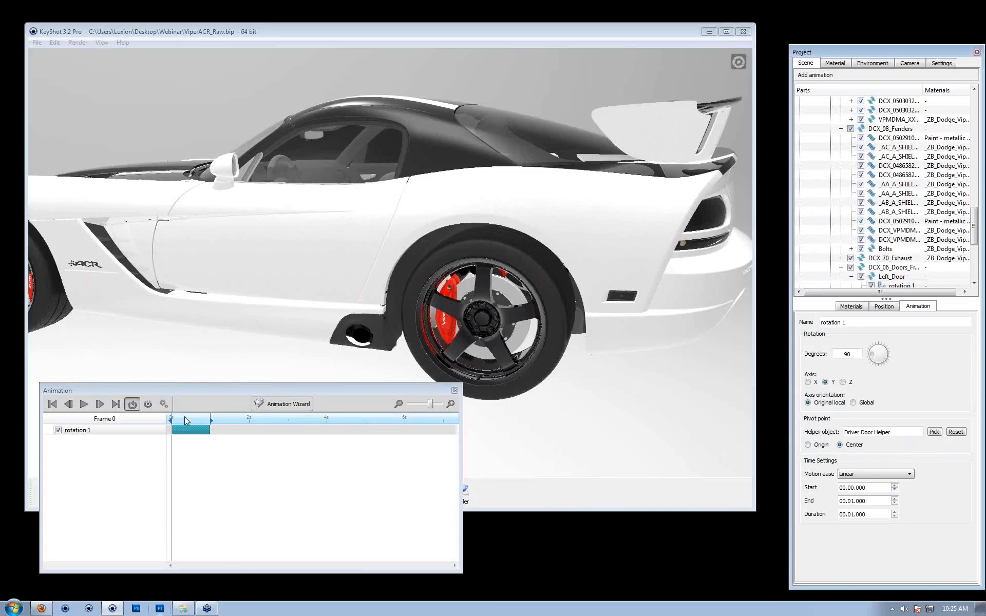
{"action": "left_click", "coordinate": [193, 416]}
{"action": "mouse_move", "coordinate": [193, 416]}
{"action": "left_mouse_down"}
{"action": "mouse_move", "coordinate": [173, 421]}
{"action": "mouse_move", "coordinate": [200, 425]}
{"action": "left_mouse_up"}
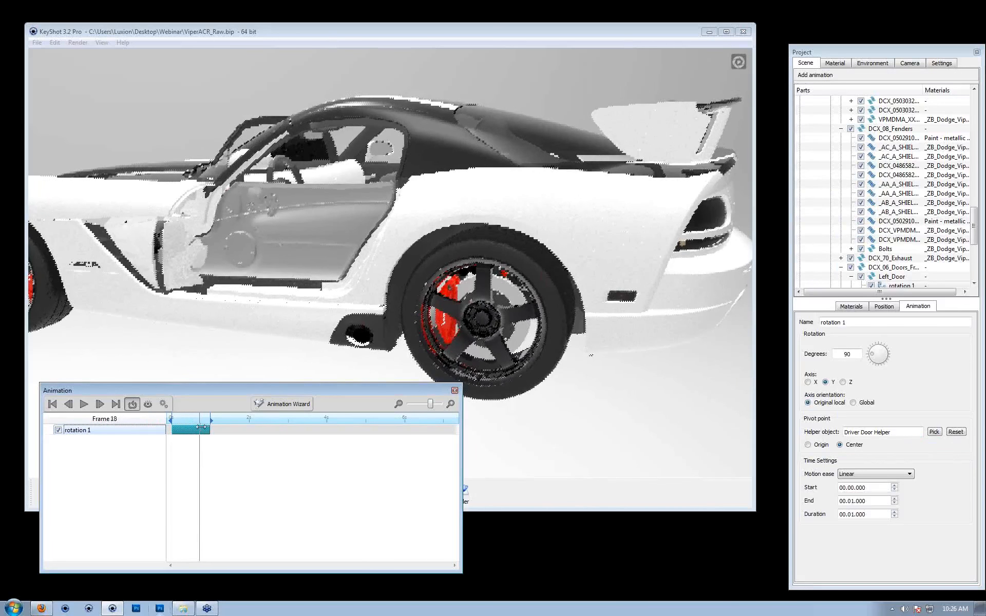
- Set the left door's rotation to -90 degrees, scrub to frame 25, and check the open door from above
{"action": "left_click", "coordinate": [844, 354]}
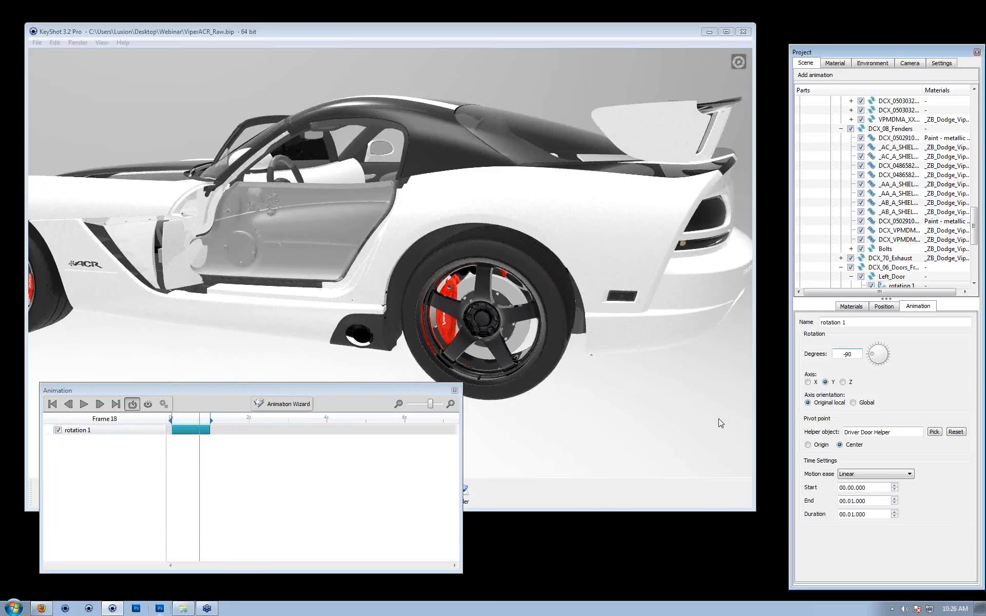
{"action": "type", "text": "-90"}
{"action": "key", "text": "Return"}
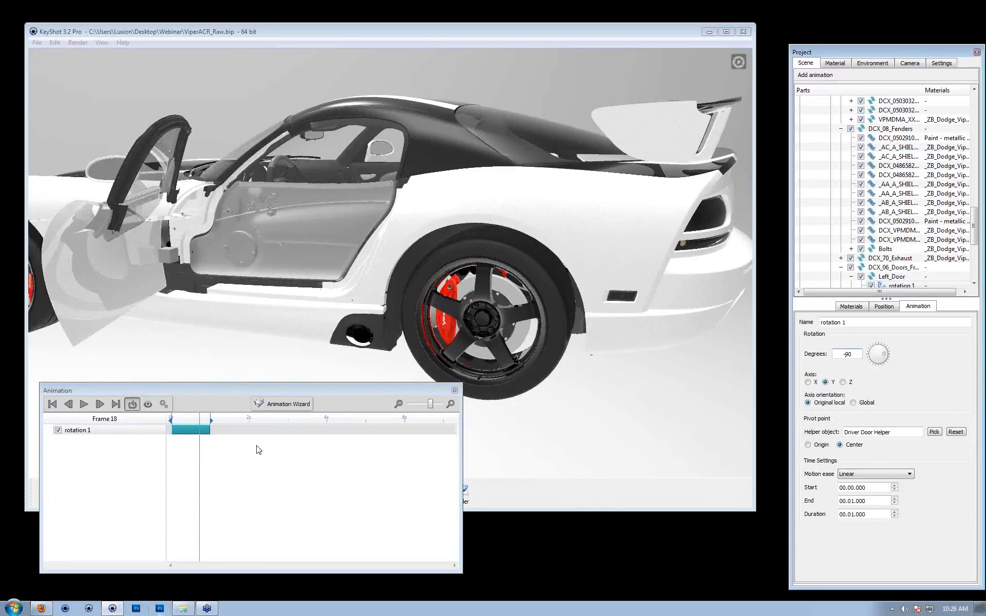
{"action": "mouse_move", "coordinate": [204, 421]}
{"action": "left_mouse_down"}
{"action": "mouse_move", "coordinate": [176, 421]}
{"action": "mouse_move", "coordinate": [219, 421]}
{"action": "left_mouse_up"}
{"action": "left_click_drag", "start_coordinate": [257, 318], "coordinate": [236, 497]}
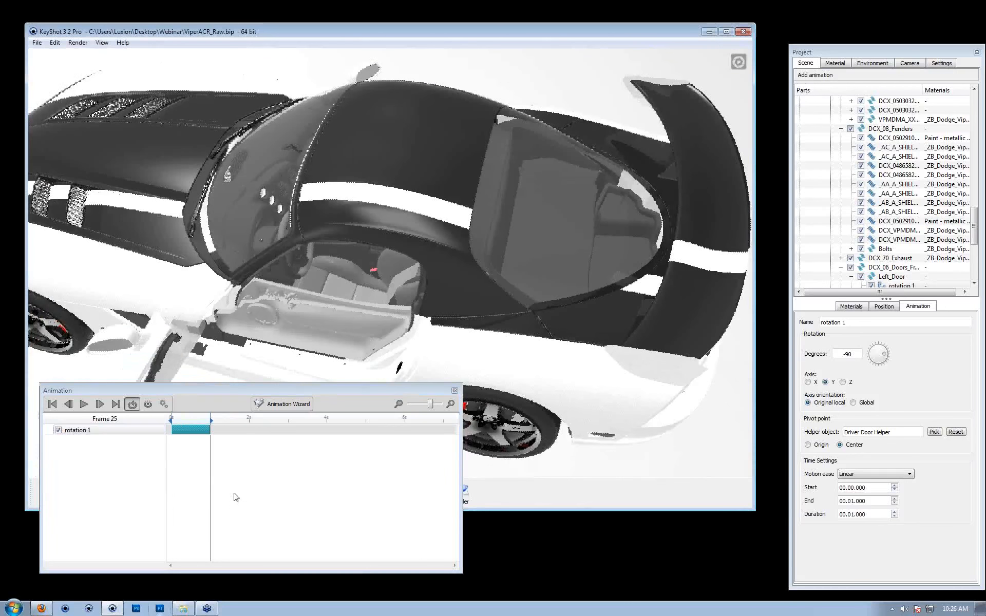
{"action": "scroll", "coordinate": [289, 318], "scroll_direction": "down", "scroll_amount": 5}
{"action": "middle_click_drag", "start_coordinate": [289, 317], "coordinate": [316, 280]}
{"action": "left_click_drag", "start_coordinate": [319, 302], "coordinate": [316, 325]}
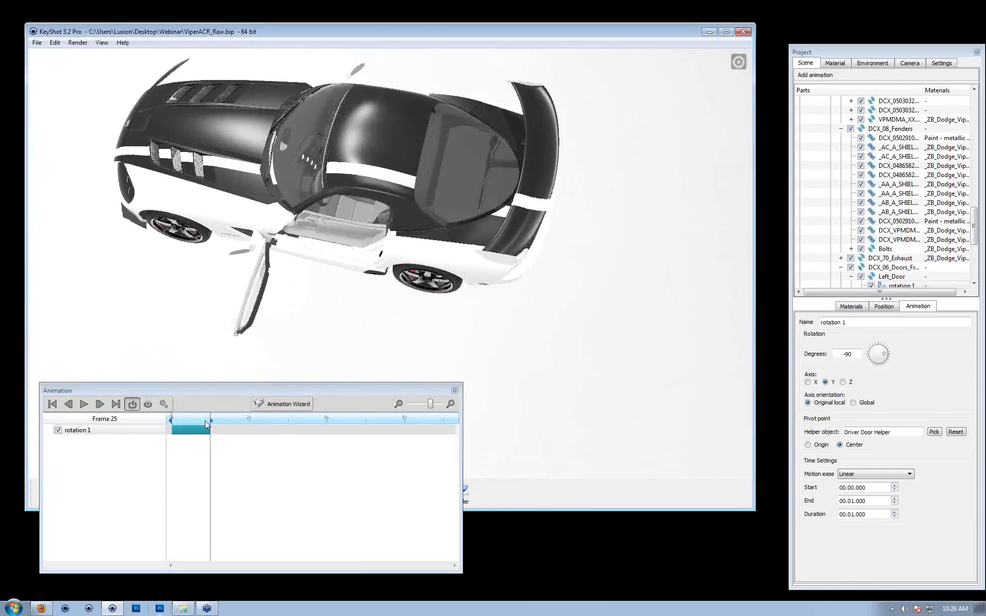
{"action": "left_click_drag", "start_coordinate": [210, 420], "coordinate": [219, 421]}
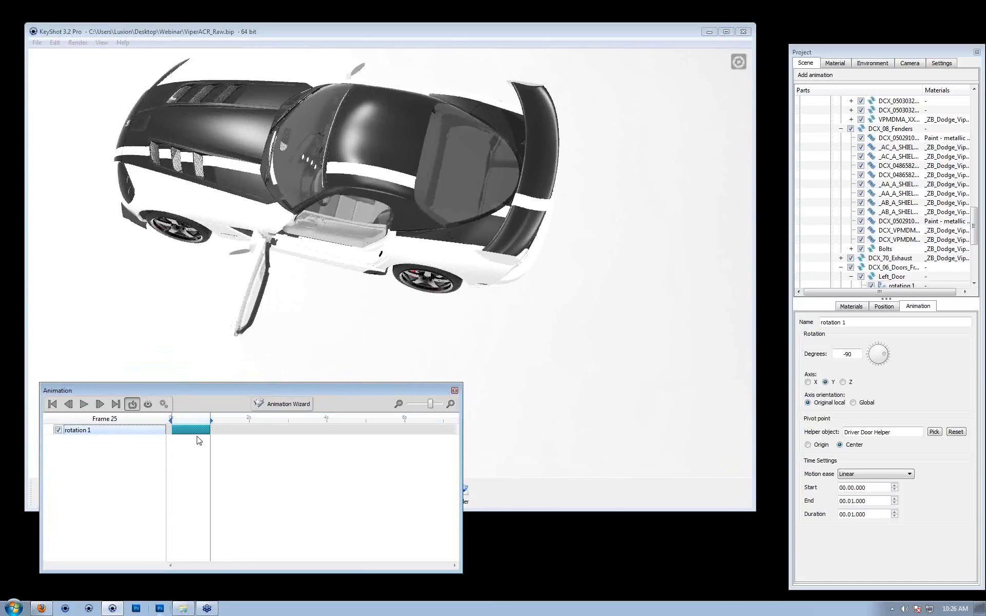
- Change the base color of the door's metallic white paint to a medium grey, RGB about 141
{"action": "left_click_drag", "start_coordinate": [372, 241], "coordinate": [569, 159]}
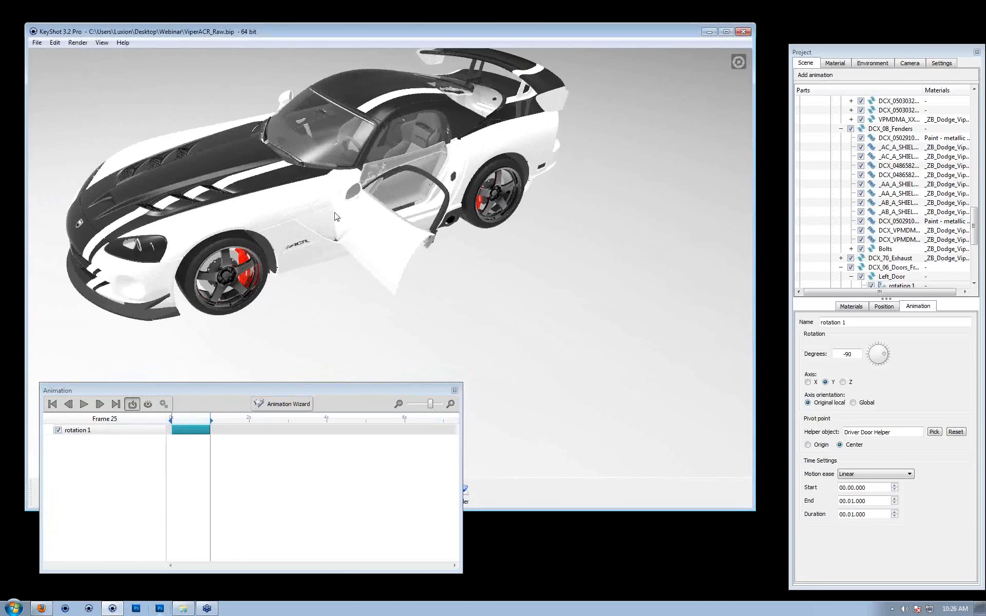
{"action": "right_click", "coordinate": [360, 227]}
{"action": "left_click", "coordinate": [393, 235]}
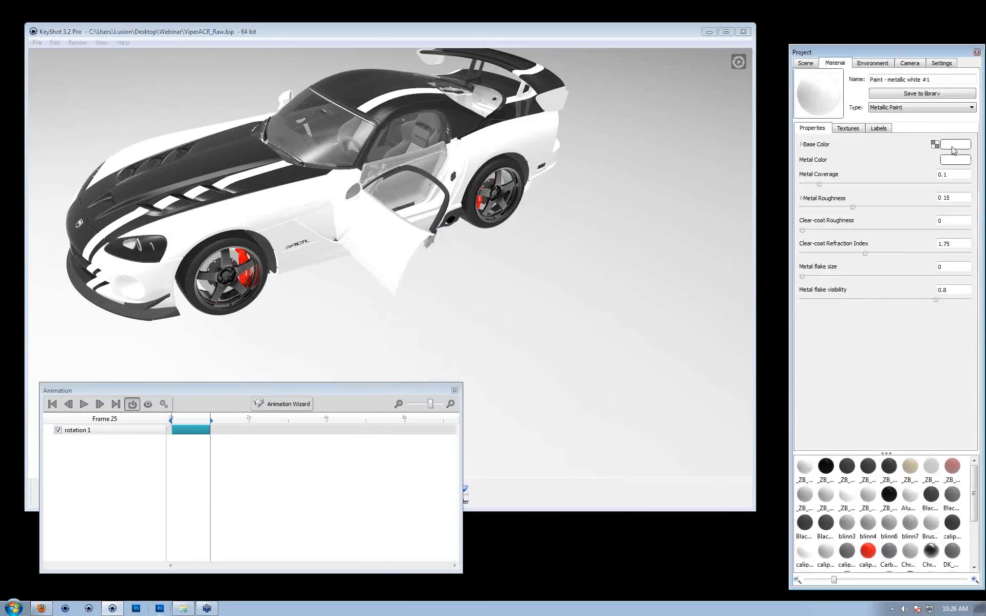
{"action": "left_click", "coordinate": [953, 146]}
{"action": "mouse_move", "coordinate": [982, 262]}
{"action": "left_mouse_down"}
{"action": "mouse_move", "coordinate": [982, 306]}
{"action": "mouse_move", "coordinate": [981, 287]}
{"action": "left_mouse_up"}
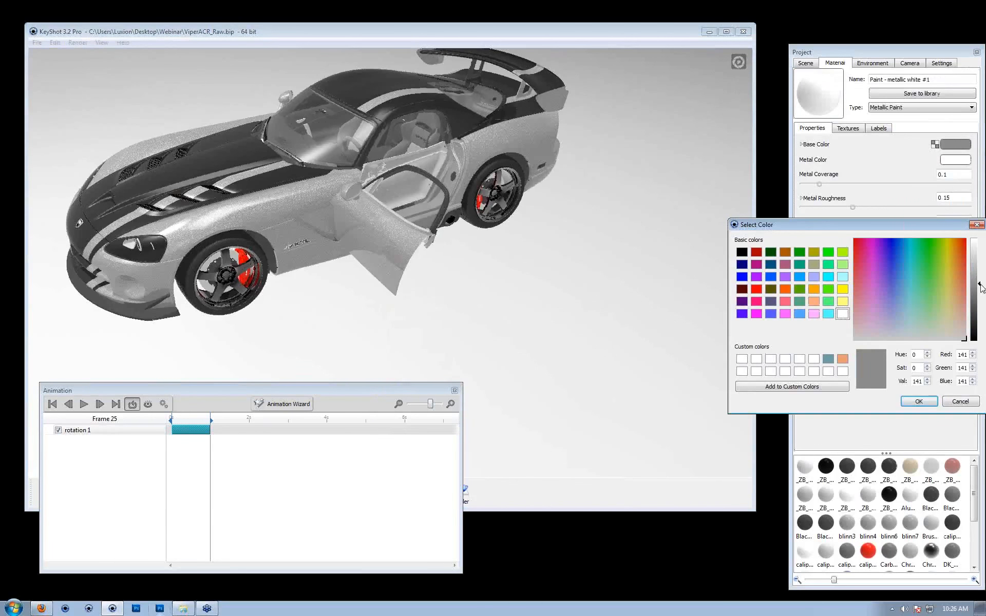
{"action": "left_click", "coordinate": [918, 401]}
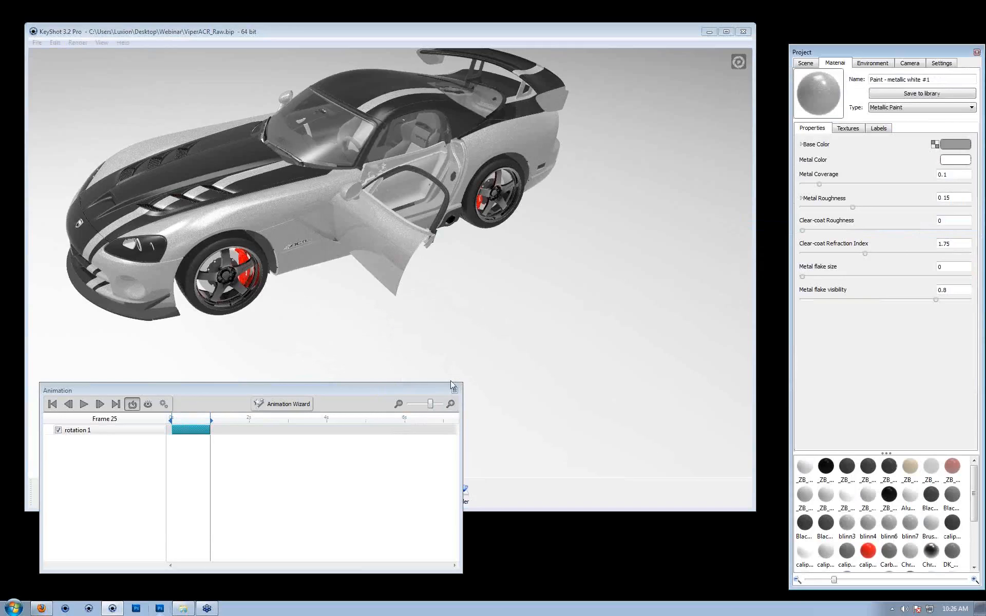
- Set the left door's rotation 1 animation to -45 degrees
{"action": "left_click_drag", "start_coordinate": [393, 193], "coordinate": [371, 201]}
{"action": "left_click", "coordinate": [109, 430]}
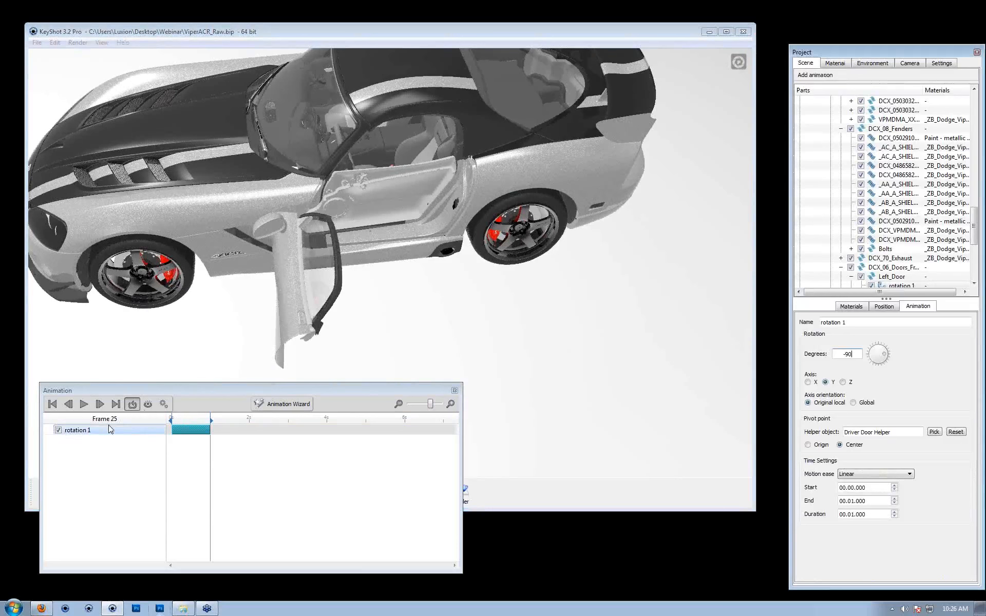
{"action": "left_click", "coordinate": [853, 353]}
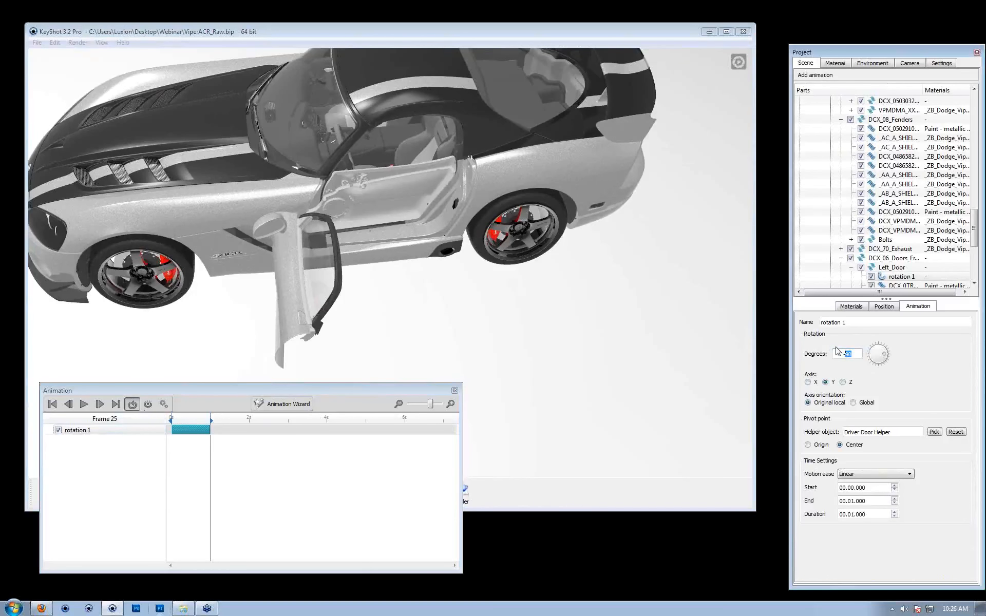
{"action": "type", "text": "4"}
{"action": "key", "text": "Return"}
{"action": "type", "text": "-45"}
{"action": "key", "text": "Return"}
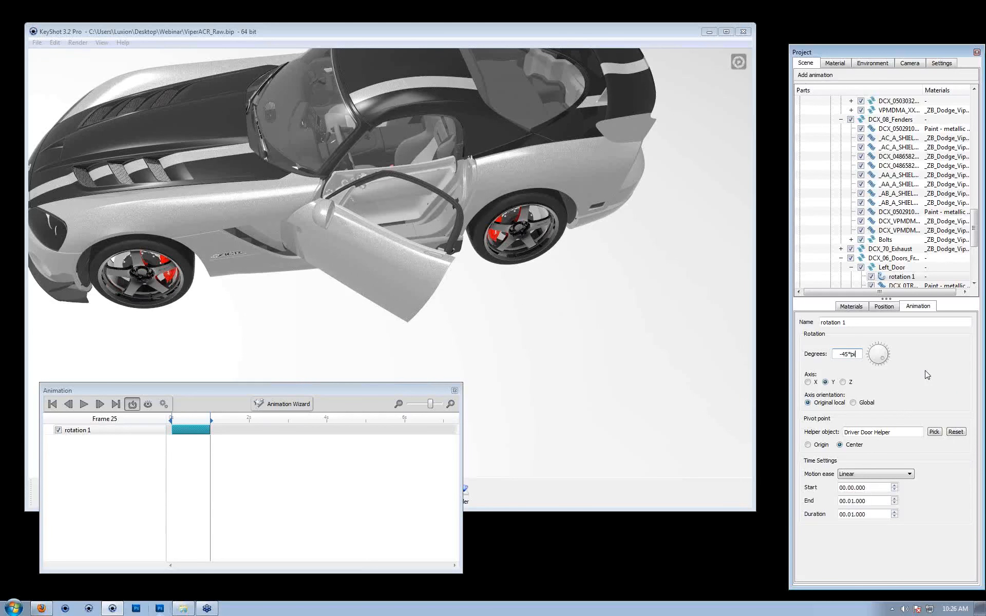
- Try the expression -45*pi as the left door's rotation angle and restore the angle to -45 degrees
{"action": "type", "text": "*pi"}
{"action": "key", "text": "Return"}
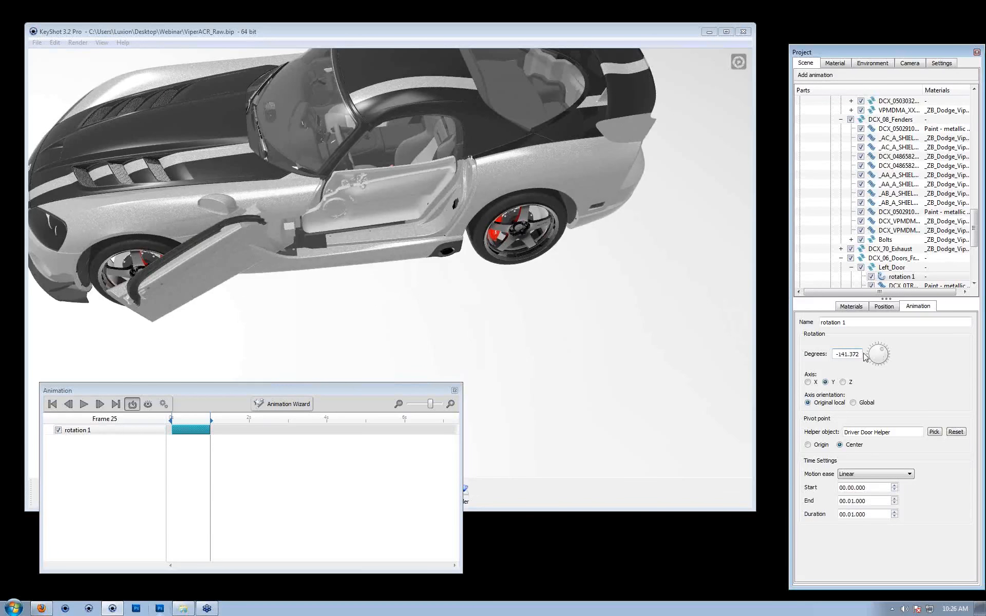
{"action": "key", "text": "ctrl+a"}
{"action": "type", "text": "-45"}
{"action": "key", "text": "Return"}
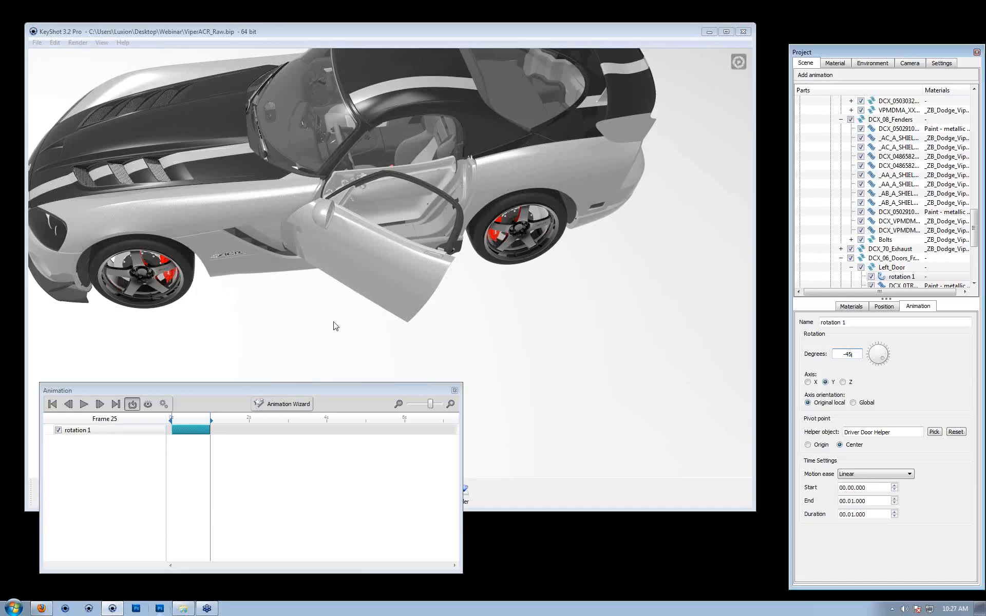
- Examine the open left door up close and locate the Left_door_interior group in the scene tree
{"action": "left_click", "coordinate": [284, 331]}
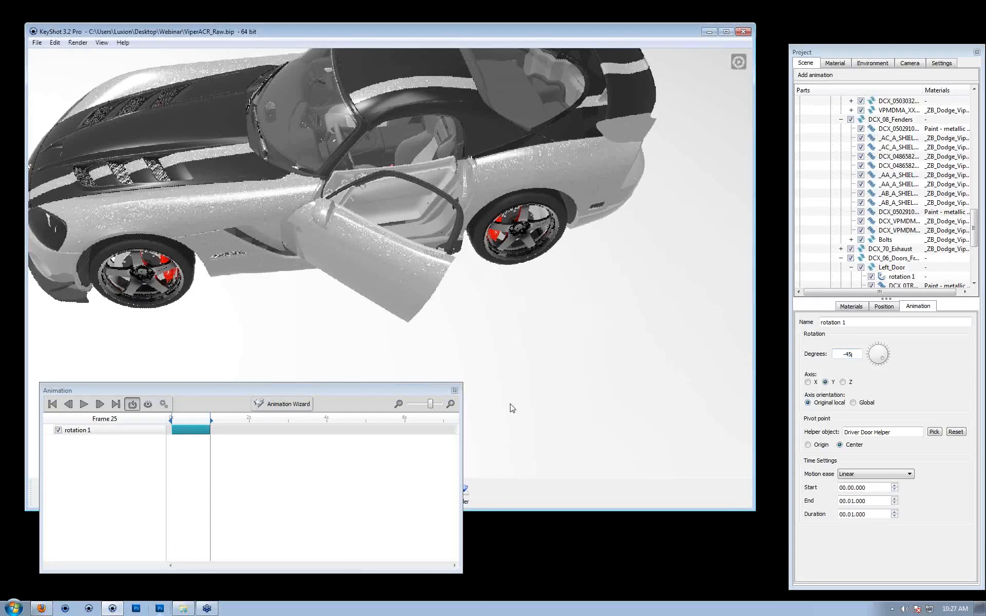
{"action": "left_click", "coordinate": [191, 422]}
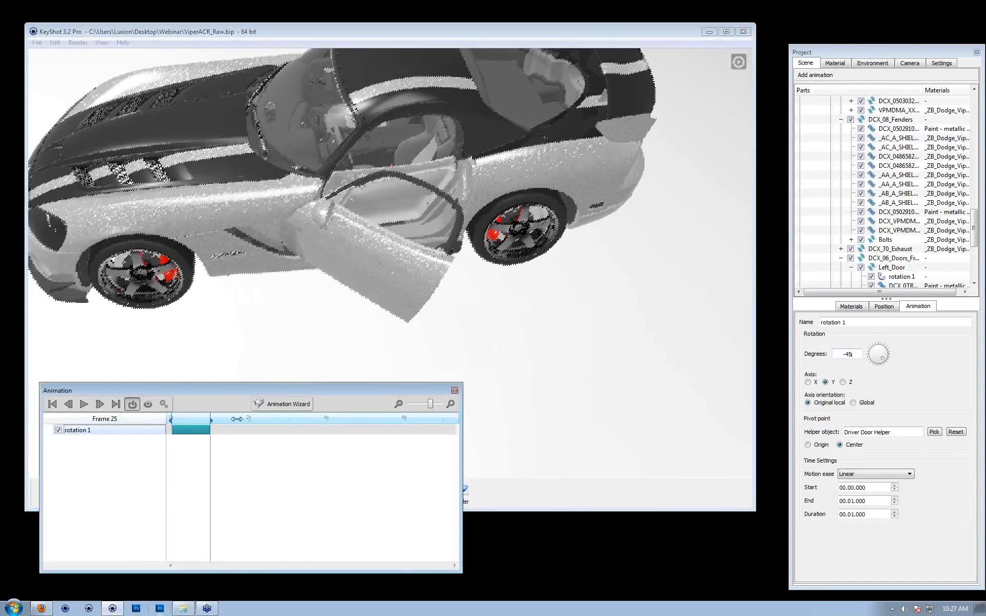
{"action": "scroll", "coordinate": [307, 202], "scroll_direction": "up", "scroll_amount": 8}
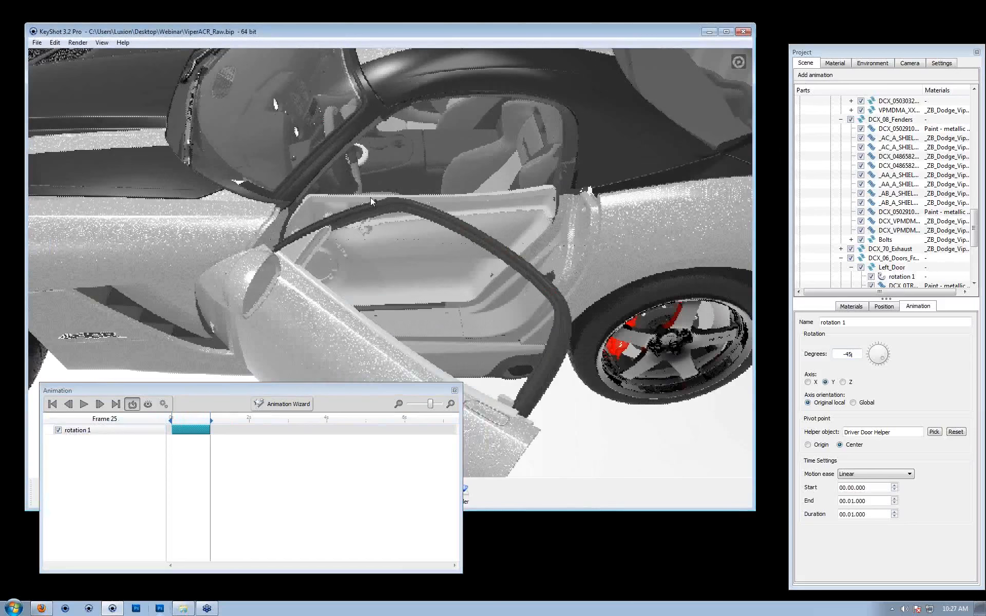
{"action": "left_click_drag", "start_coordinate": [367, 133], "coordinate": [387, 156]}
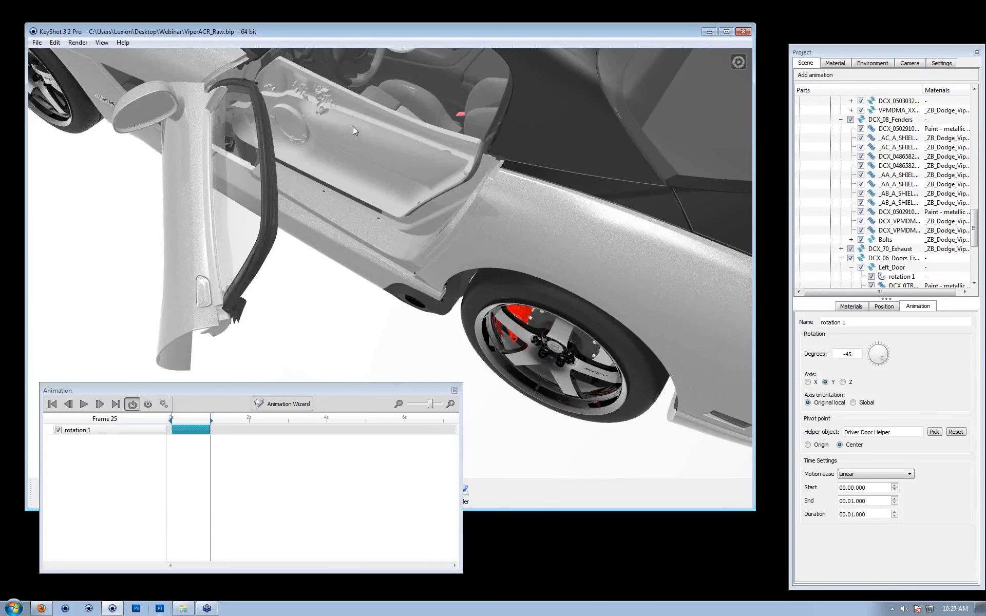
{"action": "left_click", "coordinate": [362, 169]}
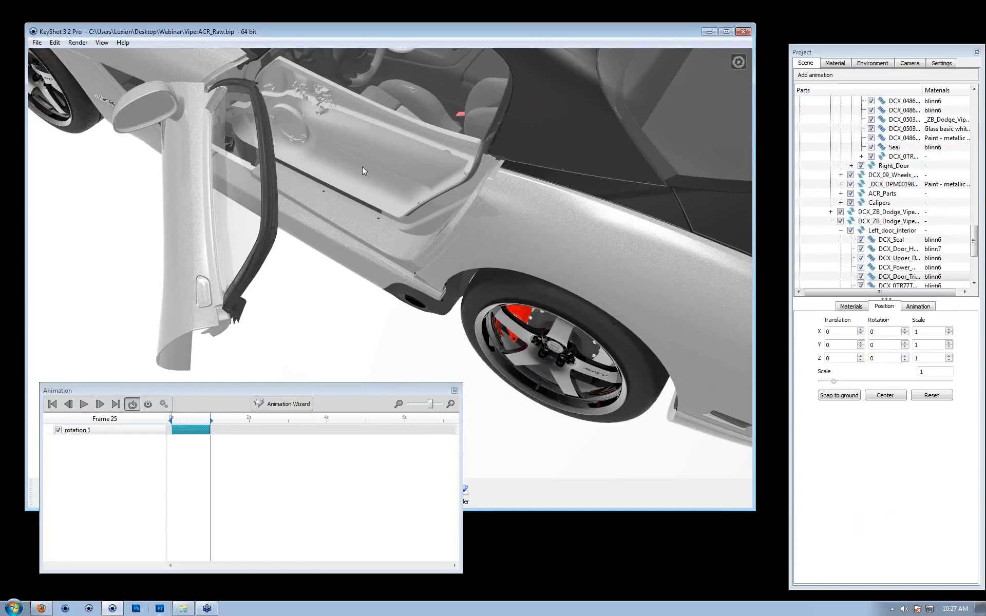
{"action": "left_click", "coordinate": [905, 235]}
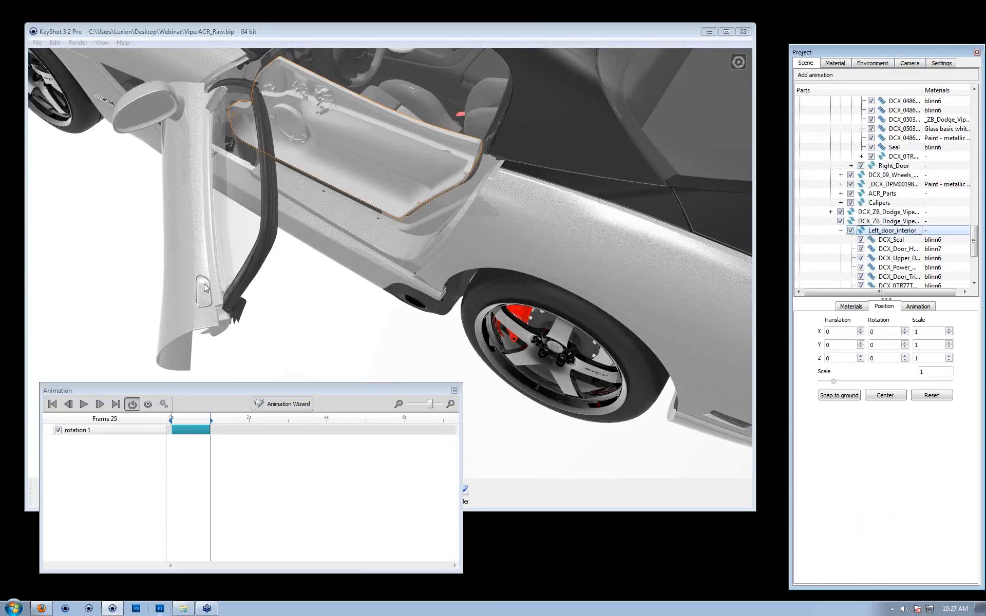
{"action": "left_click_drag", "start_coordinate": [423, 227], "coordinate": [571, 276]}
{"action": "right_click", "coordinate": [902, 231]}
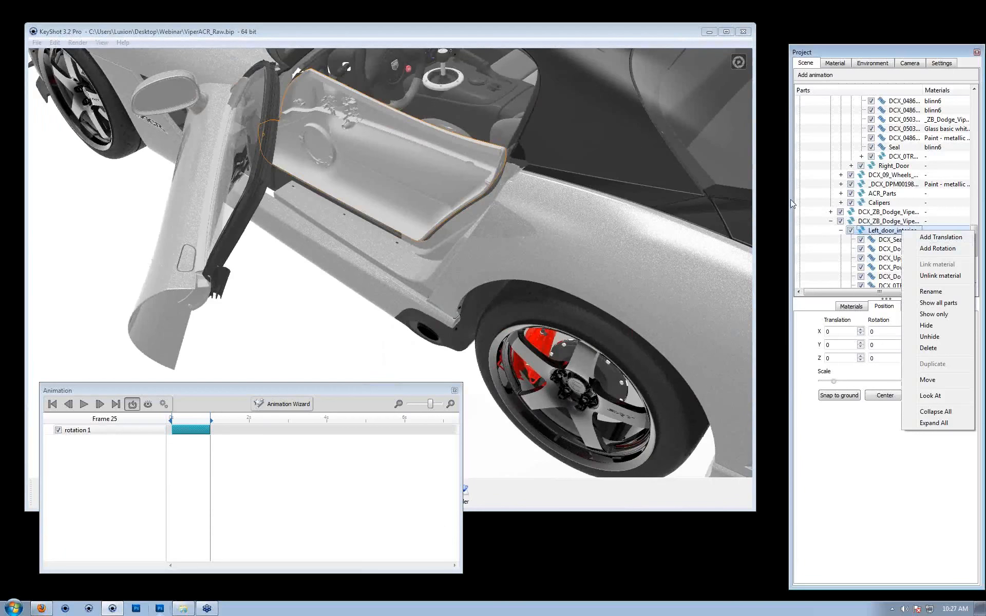
{"action": "left_click", "coordinate": [947, 238]}
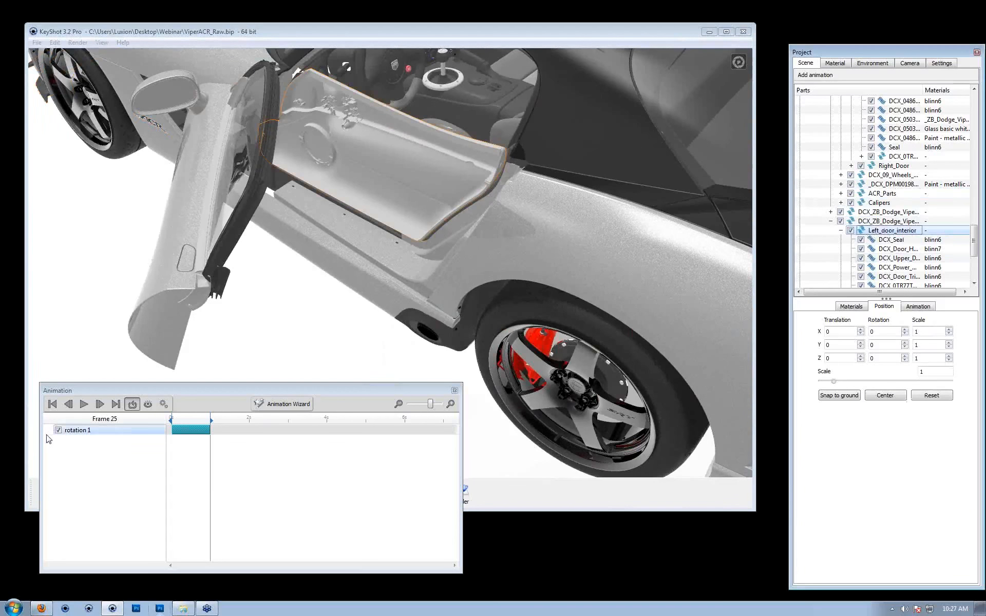
- Rename the left door's rotation 1 animation as Driver door and copy that animation
{"action": "left_click", "coordinate": [77, 431]}
{"action": "scroll", "coordinate": [940, 245], "scroll_direction": "up", "scroll_amount": 3}
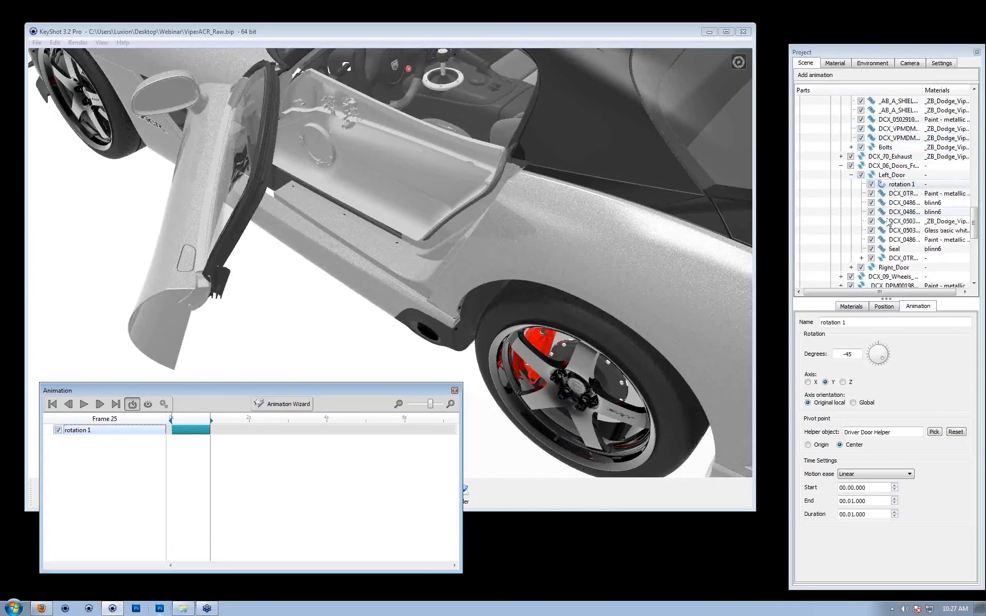
{"action": "left_click_drag", "start_coordinate": [859, 321], "coordinate": [478, 285]}
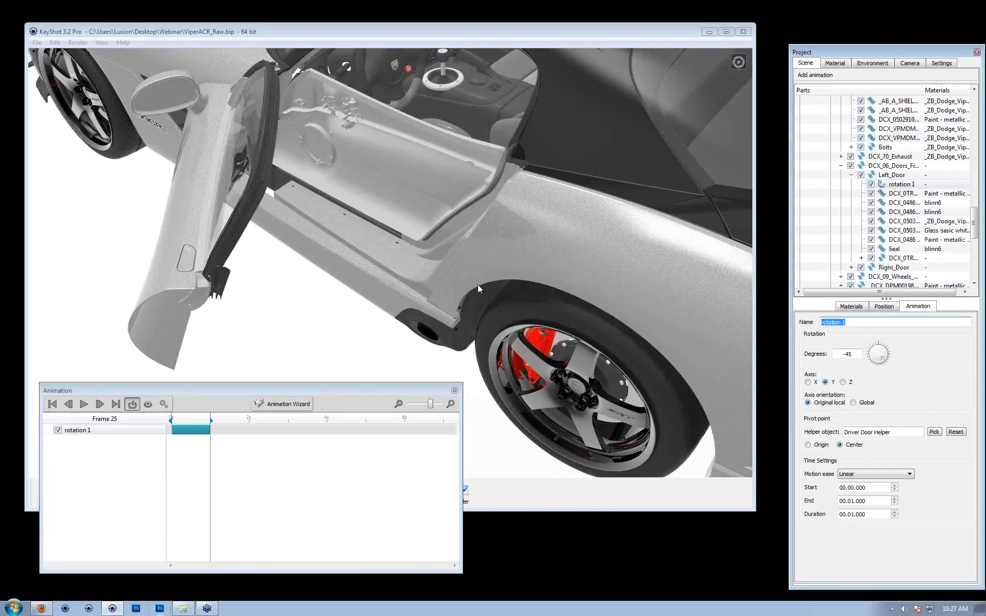
{"action": "type", "text": "Driver door"}
{"action": "key", "text": "Return"}
{"action": "left_click", "coordinate": [909, 185]}
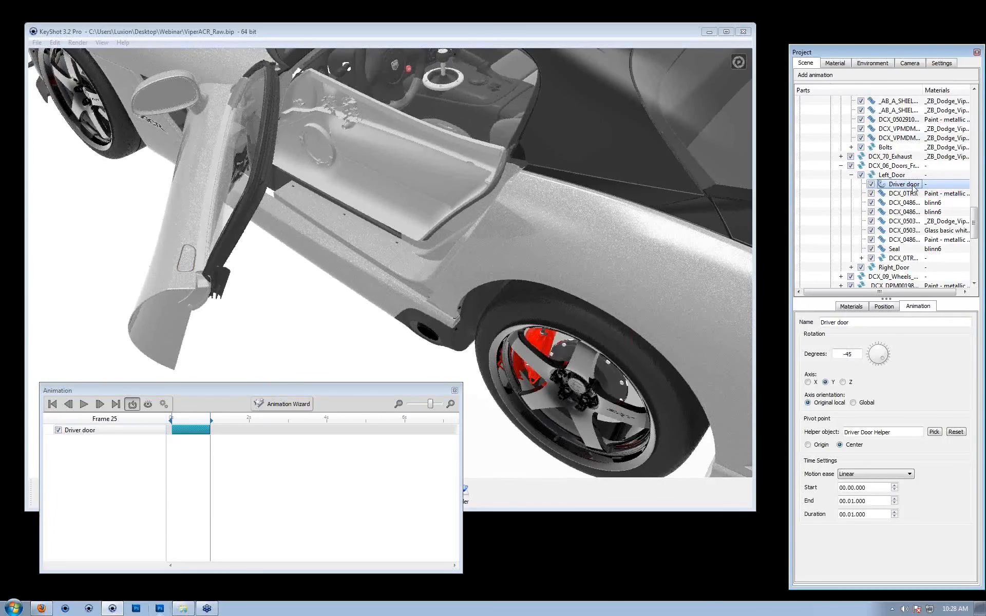
{"action": "right_click", "coordinate": [912, 187]}
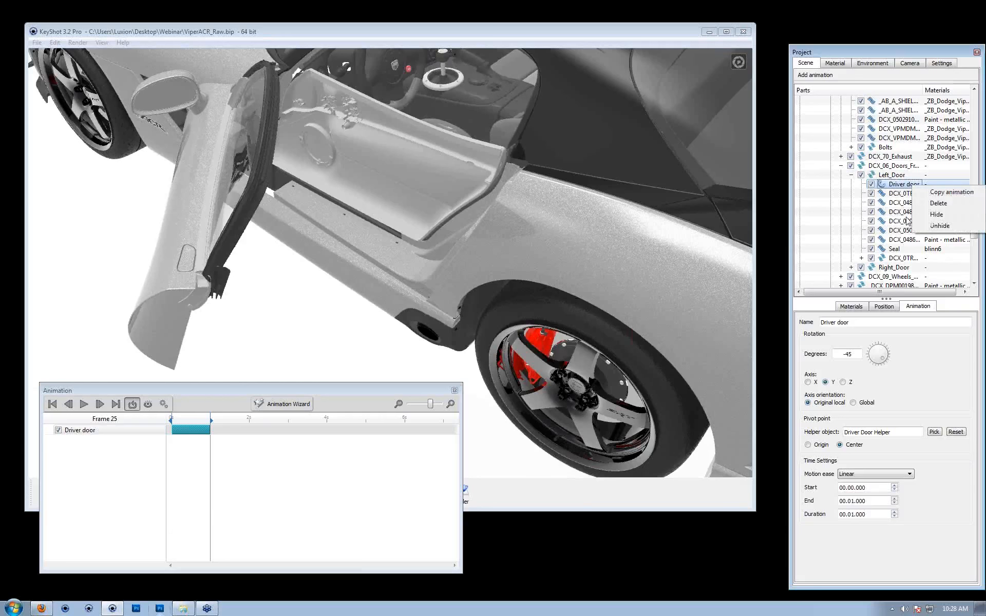
{"action": "left_click", "coordinate": [948, 193]}
- Identify the Left_door_interior group by toggling its visibility, and paste the copied animation onto it as an independent copy
{"action": "left_click", "coordinate": [479, 208]}
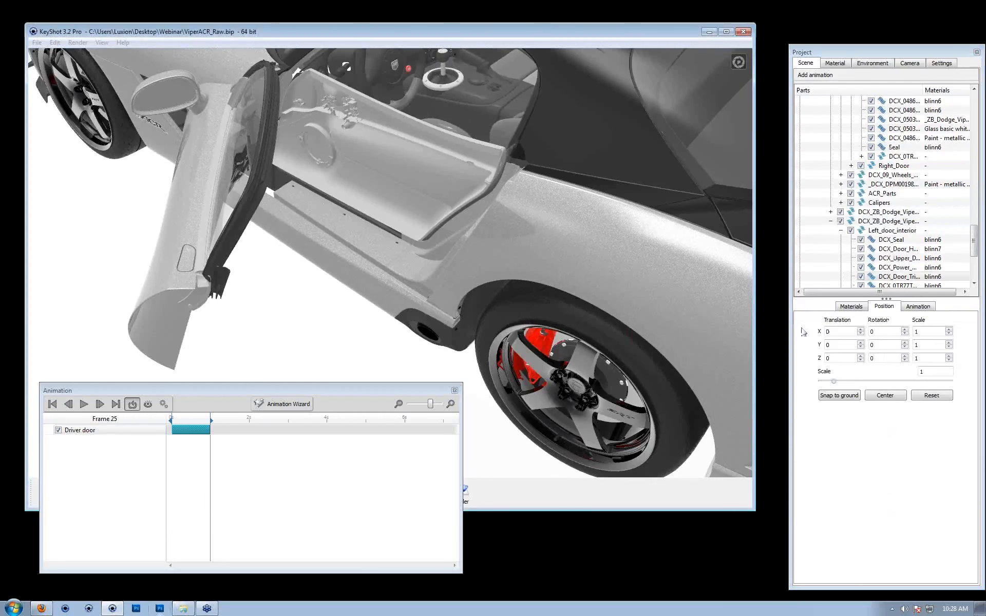
{"action": "left_click", "coordinate": [851, 230]}
{"action": "left_click", "coordinate": [850, 230]}
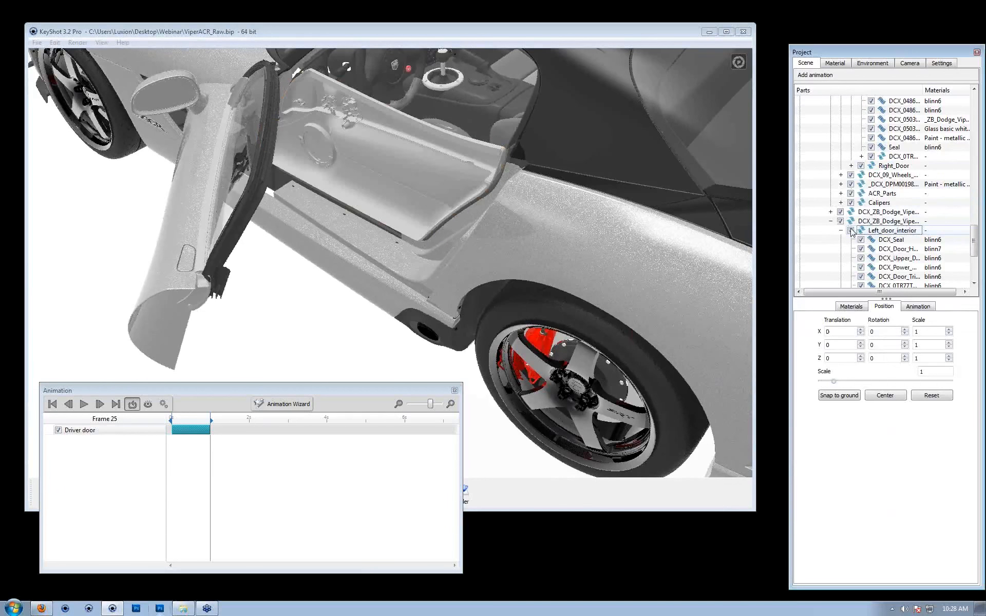
{"action": "right_click", "coordinate": [883, 232]}
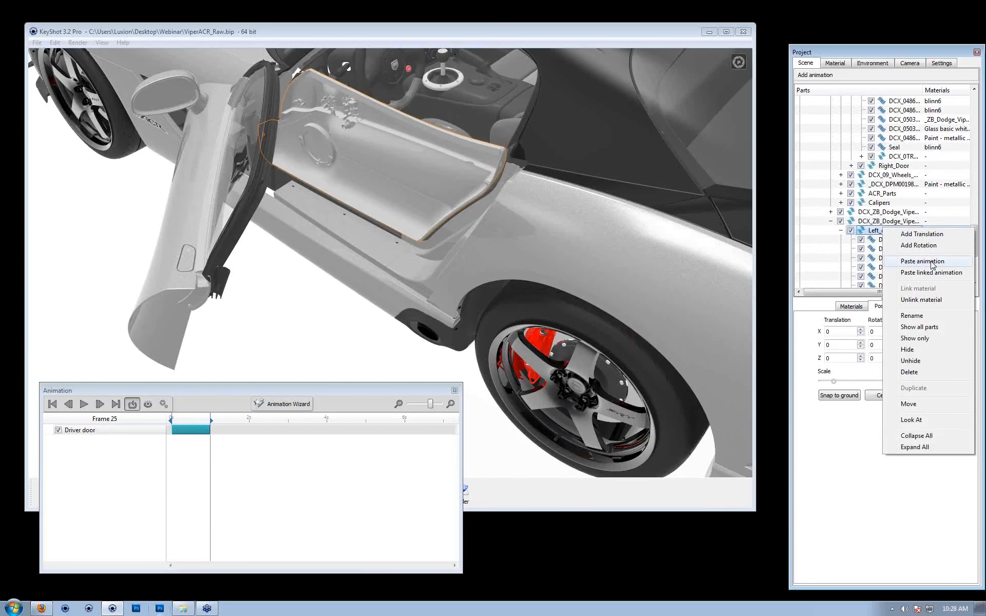
{"action": "left_click", "coordinate": [922, 261]}
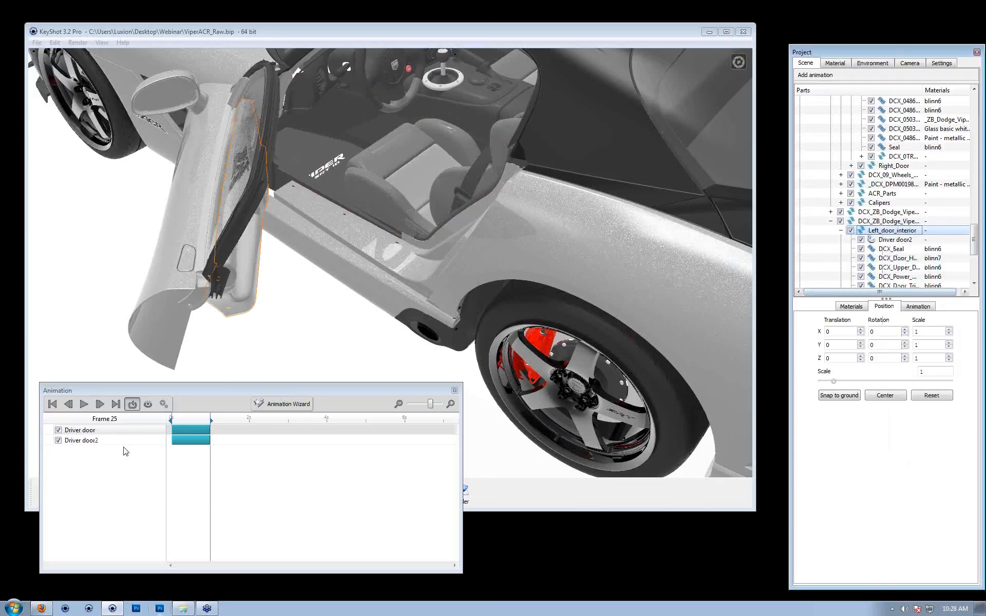
- Scrub the timeline to frame 25 and inspect how the door and its interior swing open together
{"action": "left_click", "coordinate": [198, 428]}
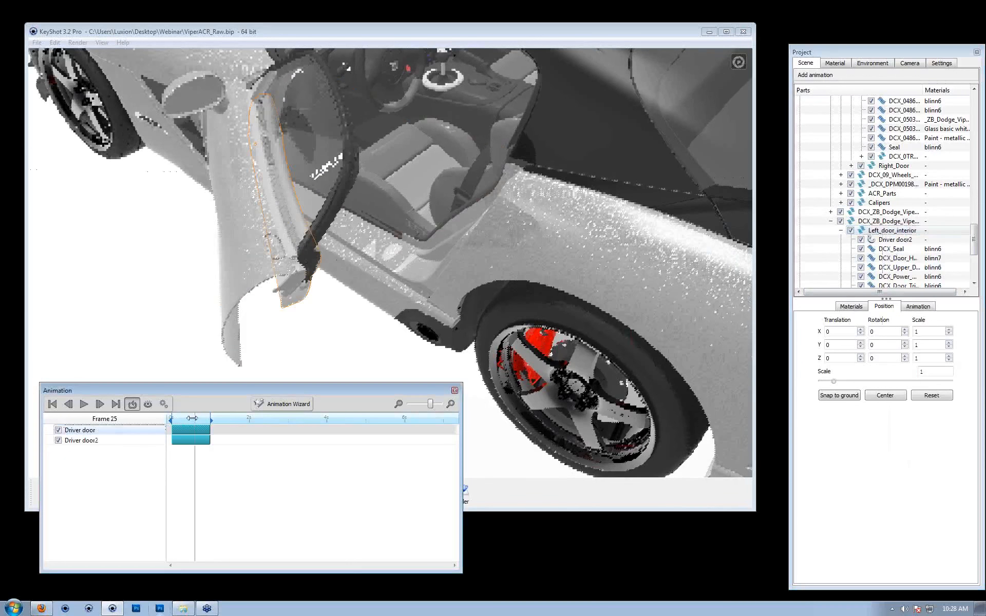
{"action": "left_click_drag", "start_coordinate": [203, 428], "coordinate": [224, 419]}
{"action": "left_click_drag", "start_coordinate": [269, 205], "coordinate": [236, 191]}
{"action": "middle_click_drag", "start_coordinate": [236, 191], "coordinate": [306, 283]}
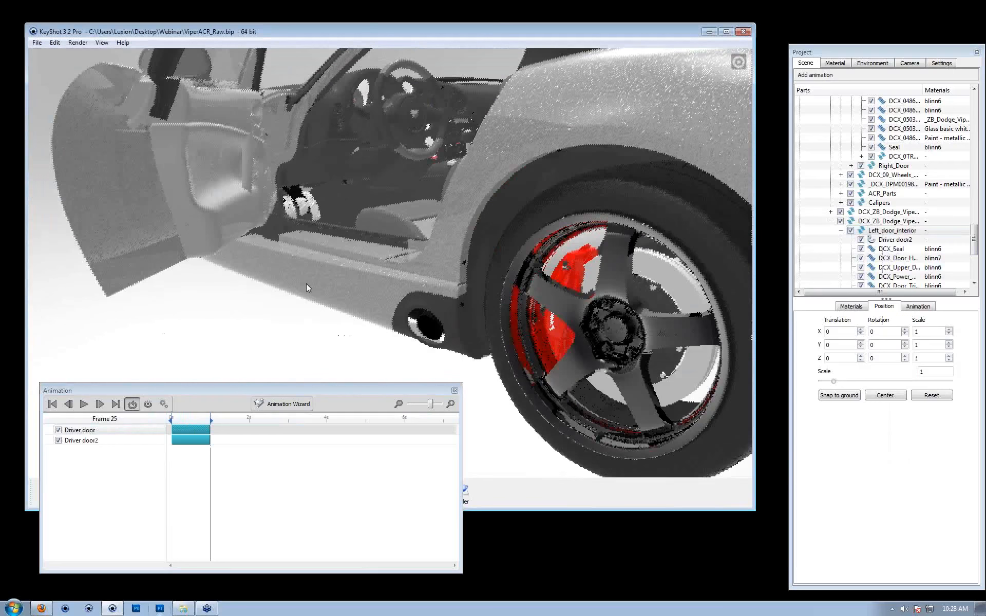
- Set the Driver door2 animation's rotation to -25 degrees and compare the interior panel with the outer door
{"action": "left_click", "coordinate": [96, 440]}
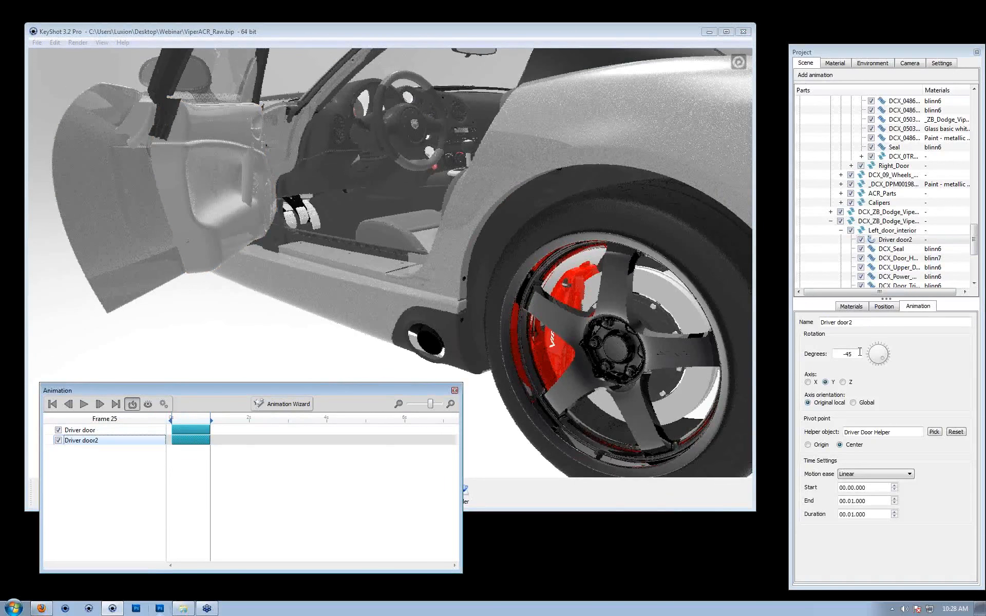
{"action": "left_click_drag", "start_coordinate": [885, 363], "coordinate": [887, 351]}
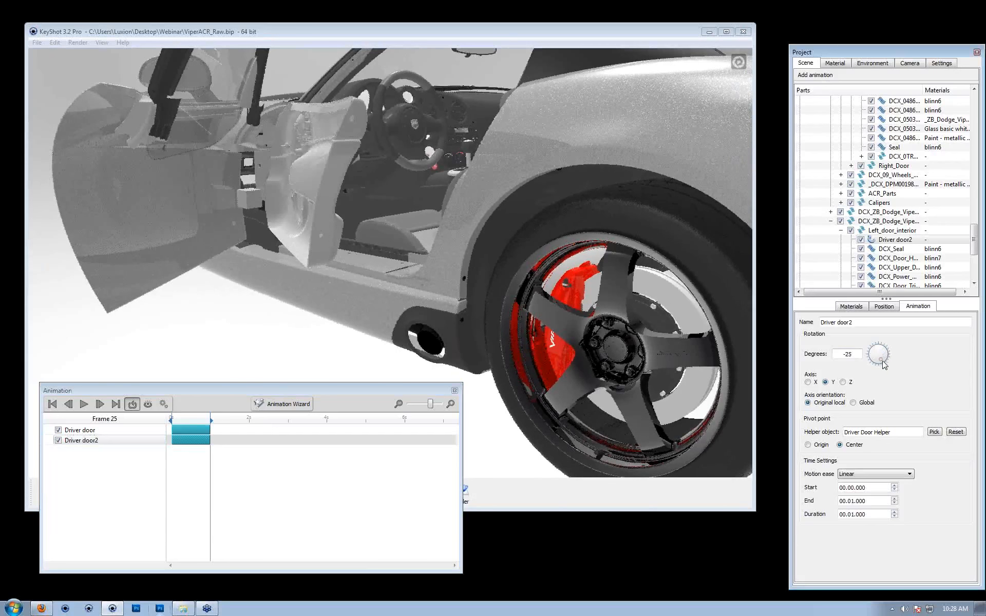
{"action": "left_click_drag", "start_coordinate": [312, 274], "coordinate": [287, 337]}
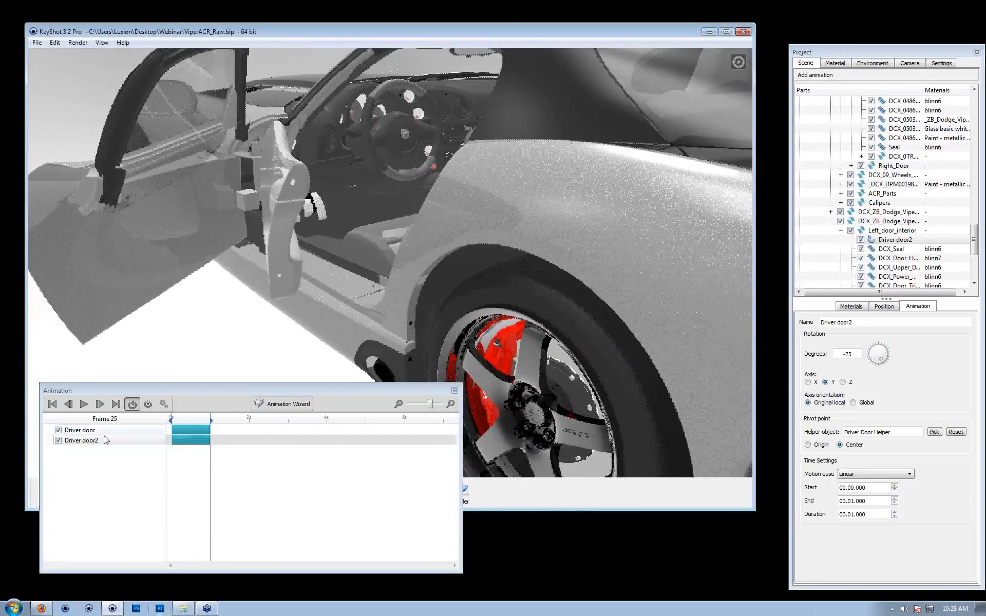
- Delete the Driver door2 animation
{"action": "right_click", "coordinate": [99, 440]}
{"action": "left_click", "coordinate": [121, 482]}
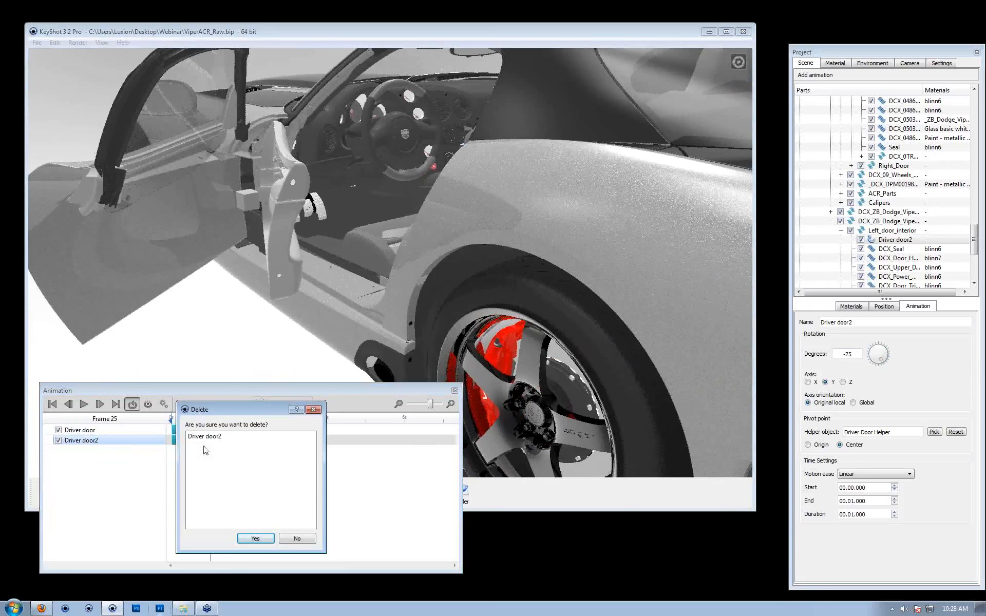
{"action": "left_click", "coordinate": [256, 538]}
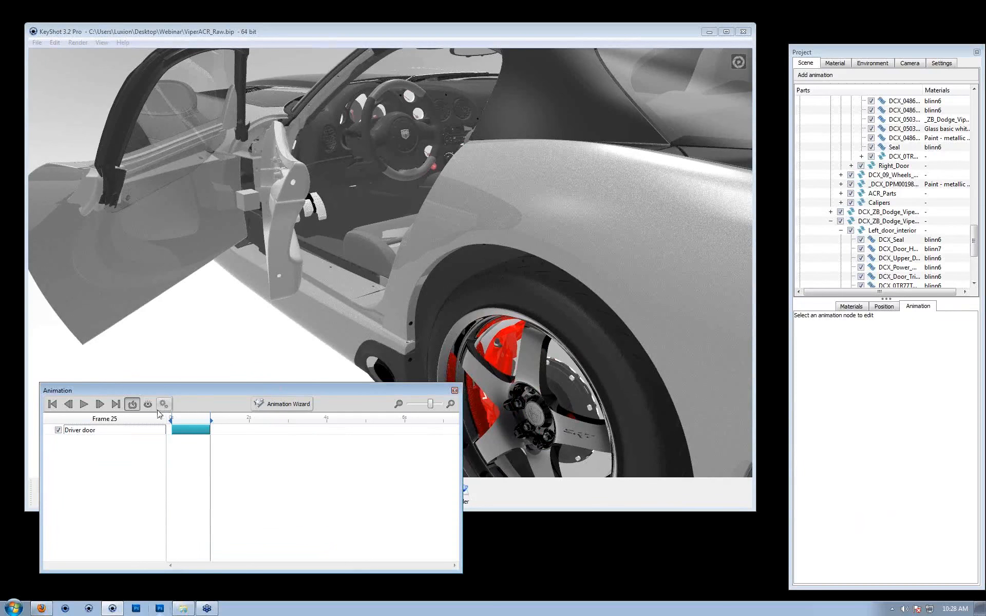
- Paste the Driver door animation onto the Left_door_interior group as a linked animation
{"action": "left_click", "coordinate": [87, 429]}
{"action": "scroll", "coordinate": [896, 167], "scroll_direction": "up", "scroll_amount": 2}
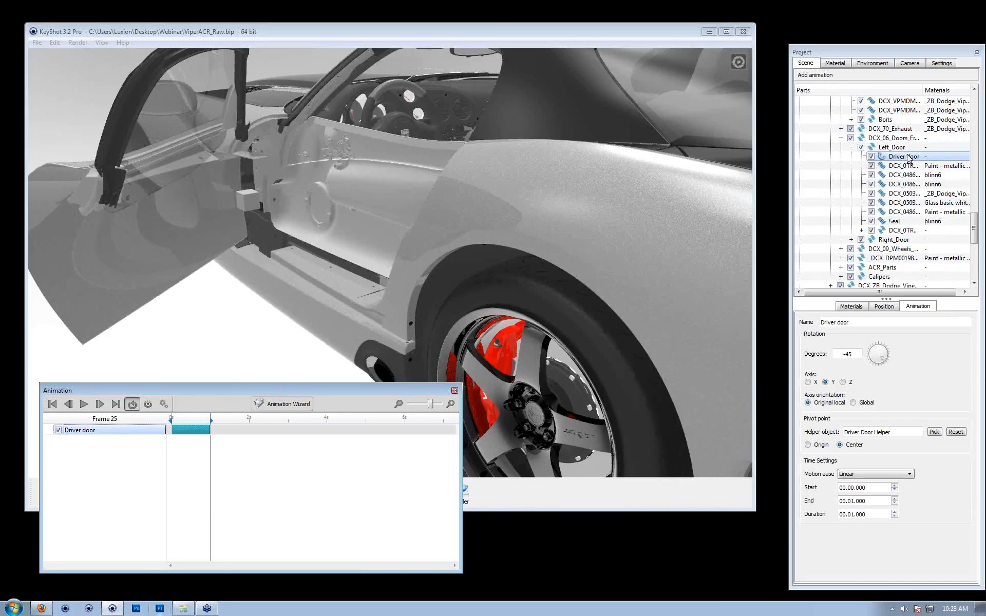
{"action": "left_click", "coordinate": [906, 157]}
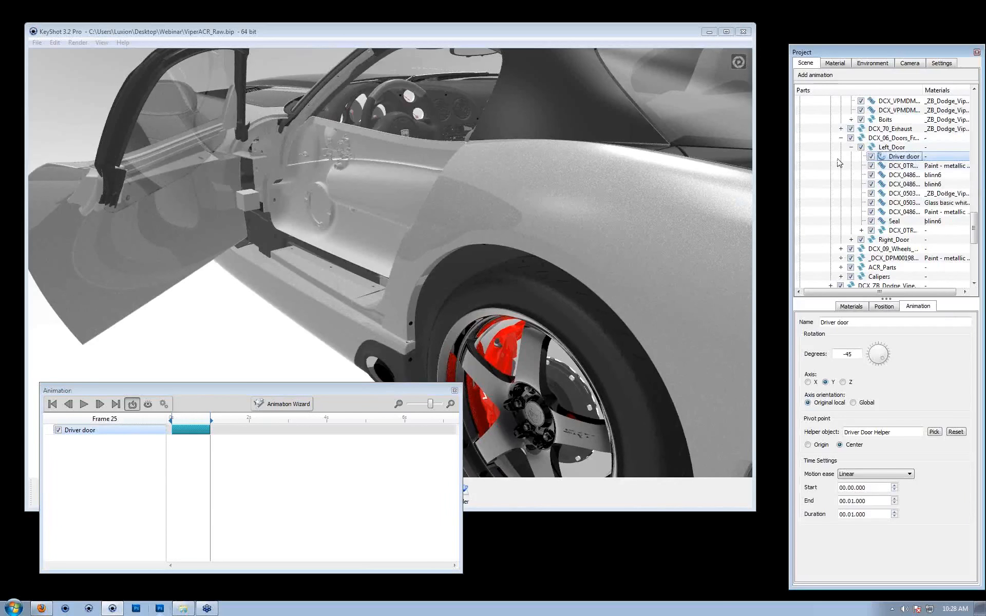
{"action": "scroll", "coordinate": [896, 205], "scroll_direction": "down", "scroll_amount": 2}
{"action": "left_click", "coordinate": [895, 249]}
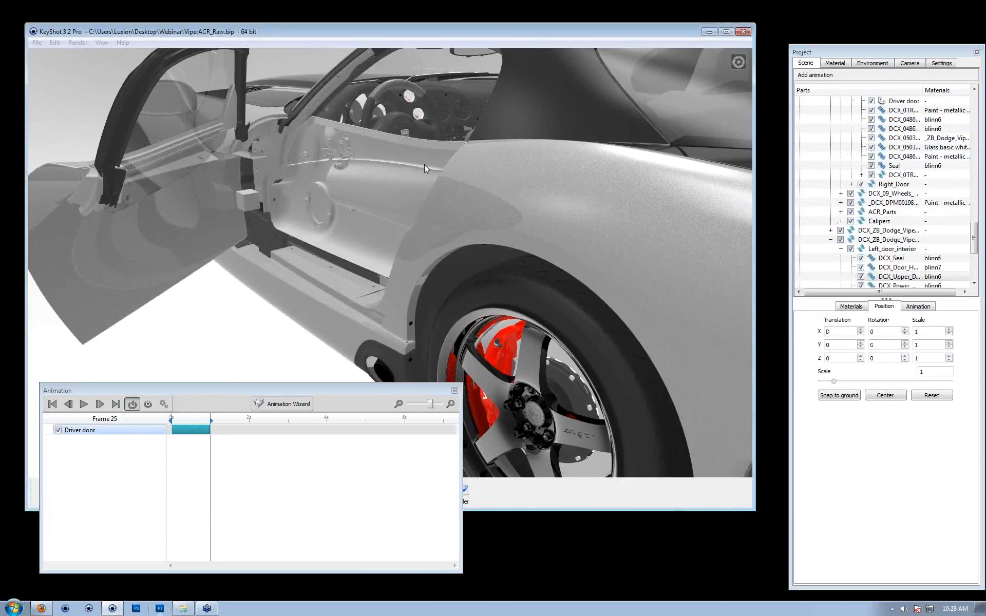
{"action": "right_click", "coordinate": [899, 252]}
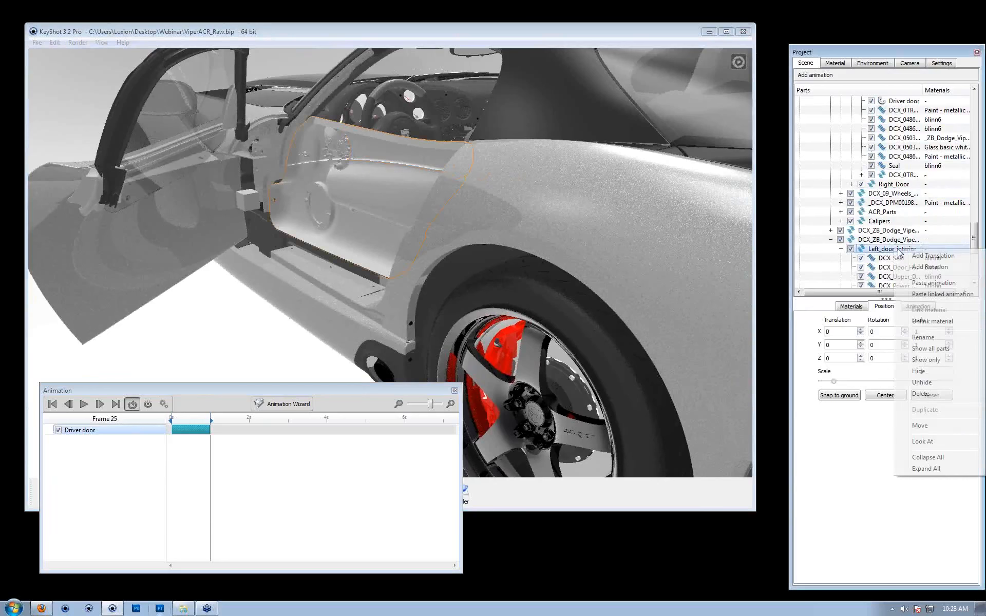
{"action": "left_click", "coordinate": [929, 294]}
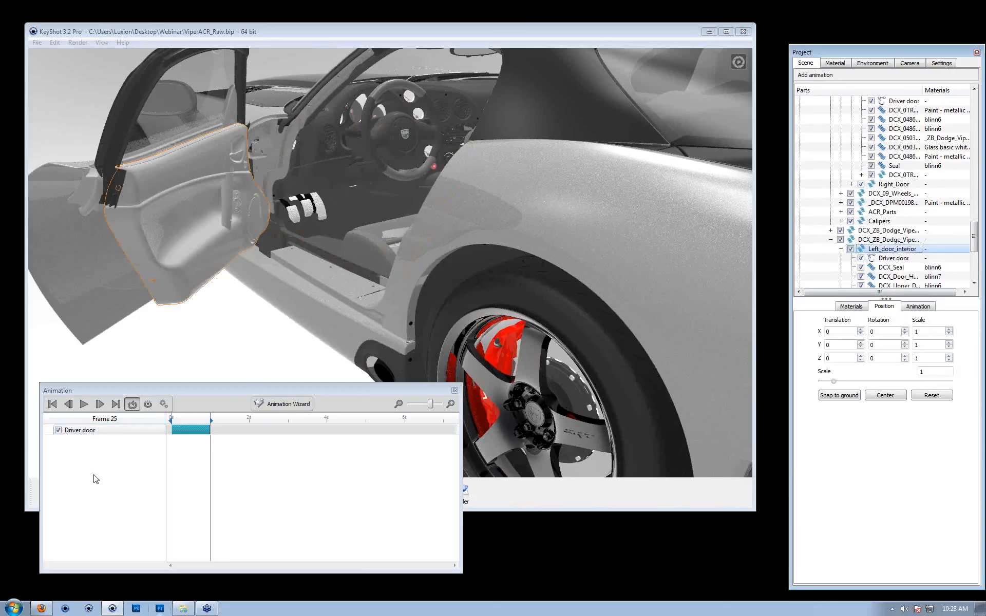
- Set the linked Driver door animation's rotation to -50 degrees and check the opened door from the side
{"action": "left_click", "coordinate": [93, 431]}
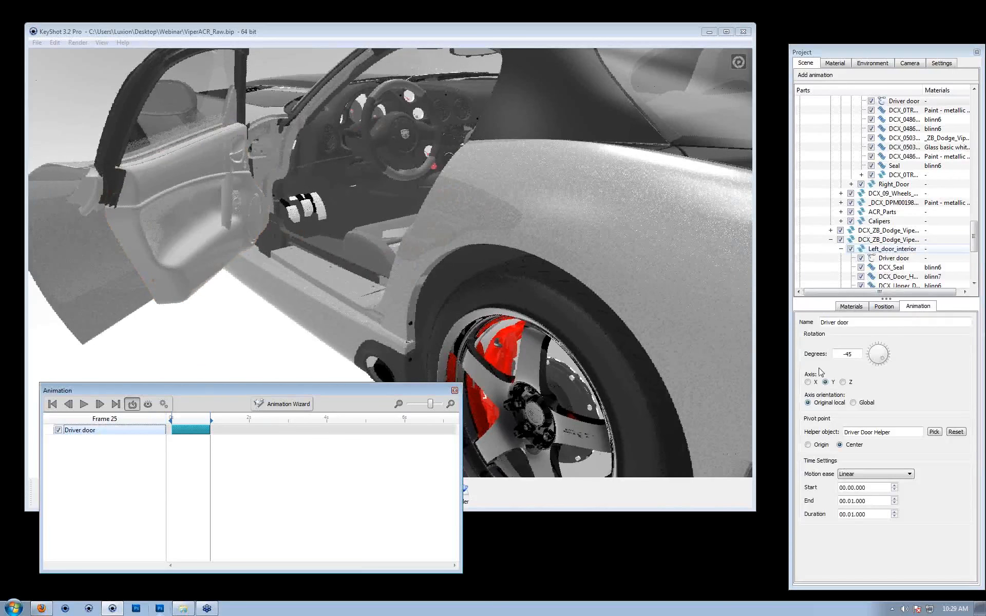
{"action": "left_click_drag", "start_coordinate": [881, 357], "coordinate": [900, 375]}
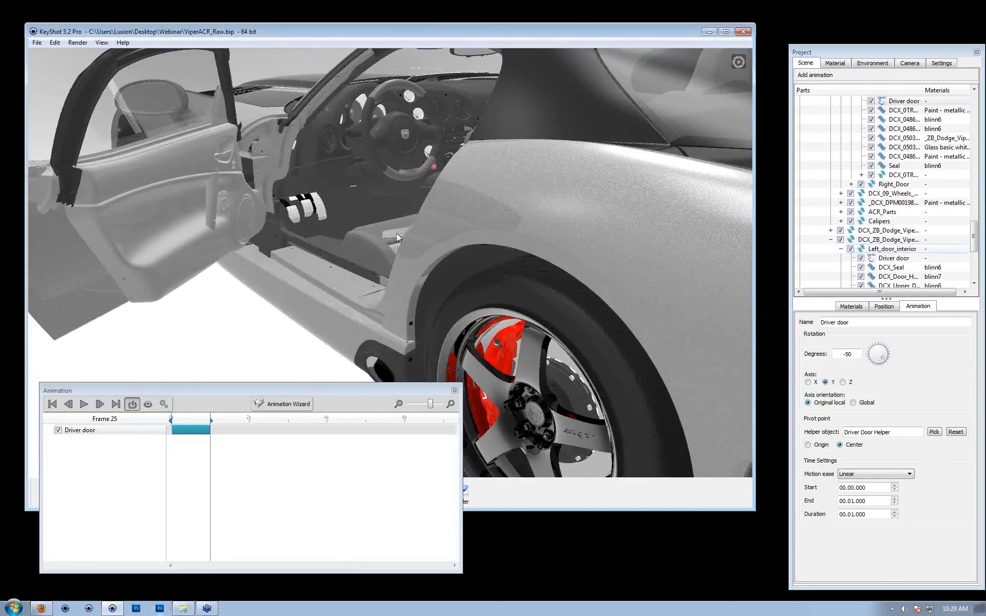
{"action": "left_click_drag", "start_coordinate": [396, 233], "coordinate": [306, 339]}
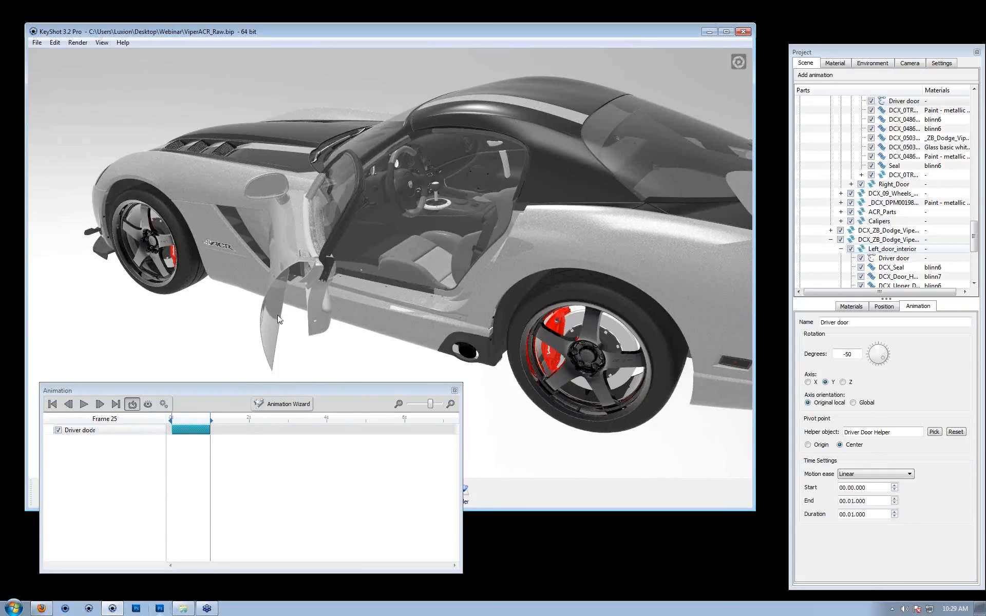
- Import Sphere.obj into the scene with centered geometry, snap to ground and Y Up orientation
{"action": "left_click", "coordinate": [196, 390]}
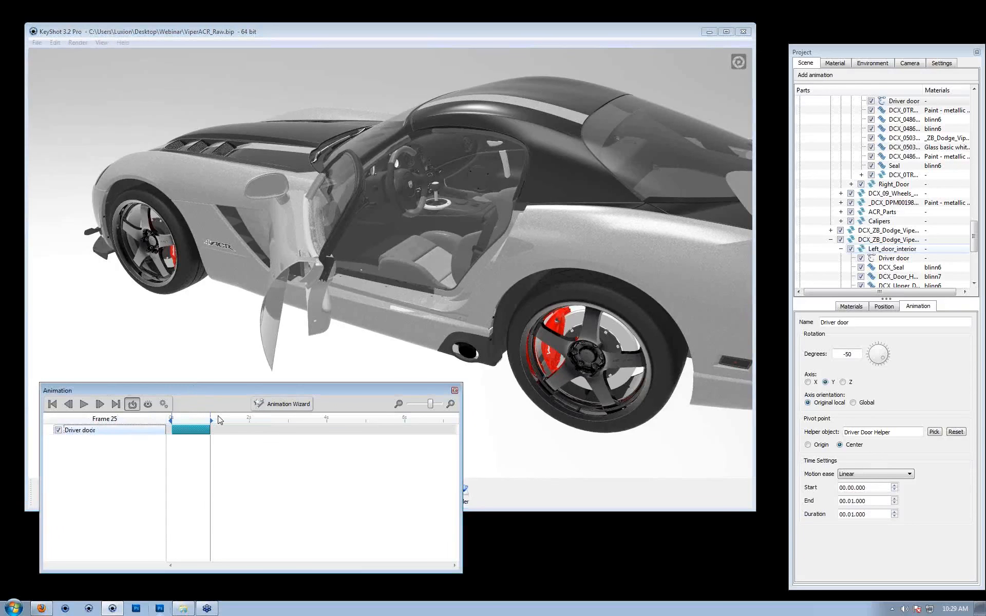
{"action": "left_click_drag", "start_coordinate": [214, 396], "coordinate": [288, 523]}
{"action": "left_click", "coordinate": [303, 214]}
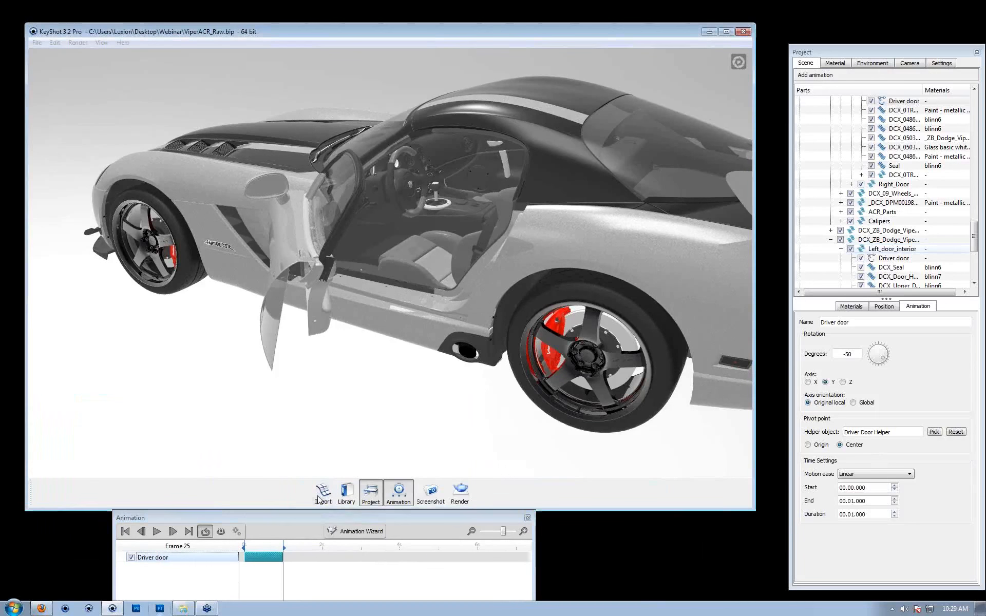
{"action": "left_click", "coordinate": [323, 490]}
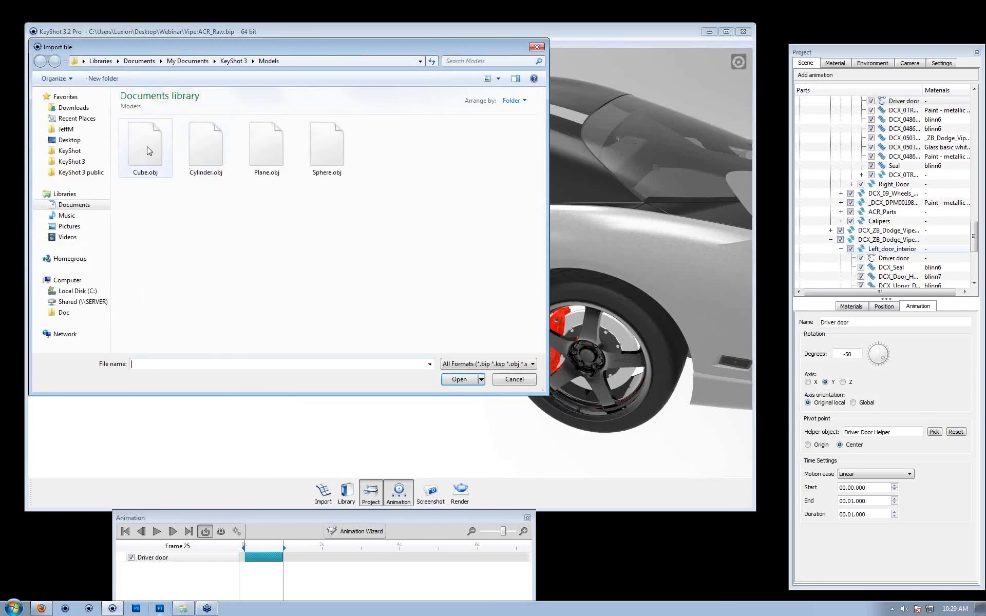
{"action": "double_click", "coordinate": [319, 160]}
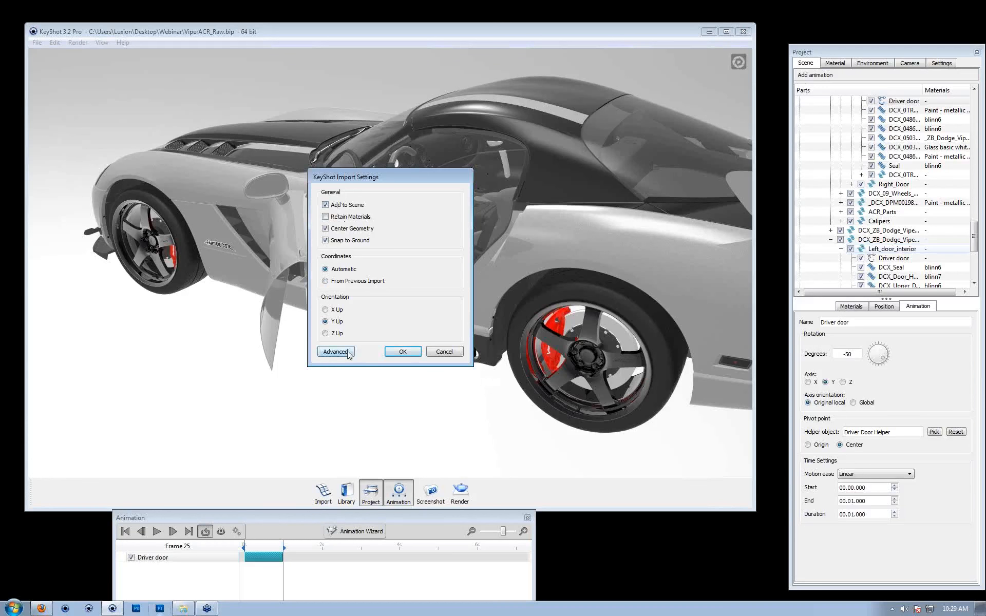
{"action": "left_click", "coordinate": [411, 352]}
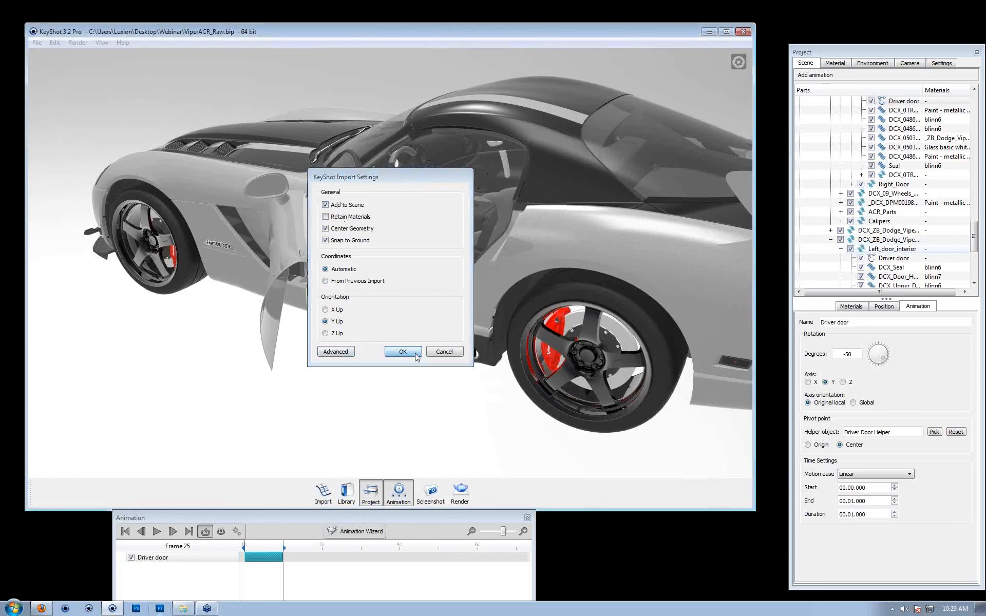
{"action": "left_click_drag", "start_coordinate": [482, 230], "coordinate": [456, 278]}
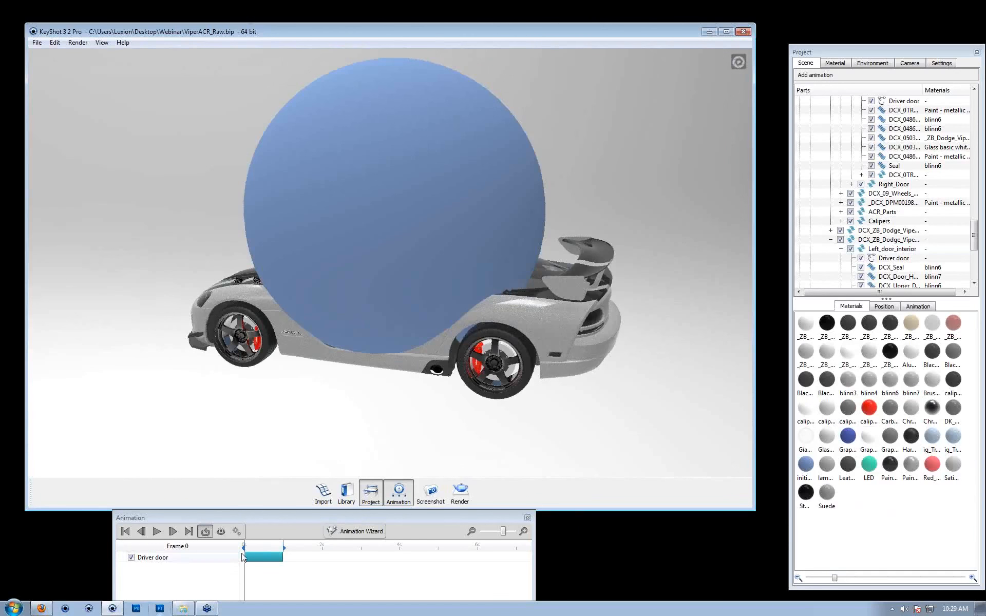
- Collapse the model tree and scale the Sphere model down to about 0.41
{"action": "mouse_move", "coordinate": [244, 547]}
{"action": "left_mouse_down"}
{"action": "mouse_move", "coordinate": [263, 547]}
{"action": "mouse_move", "coordinate": [244, 547]}
{"action": "left_mouse_up"}
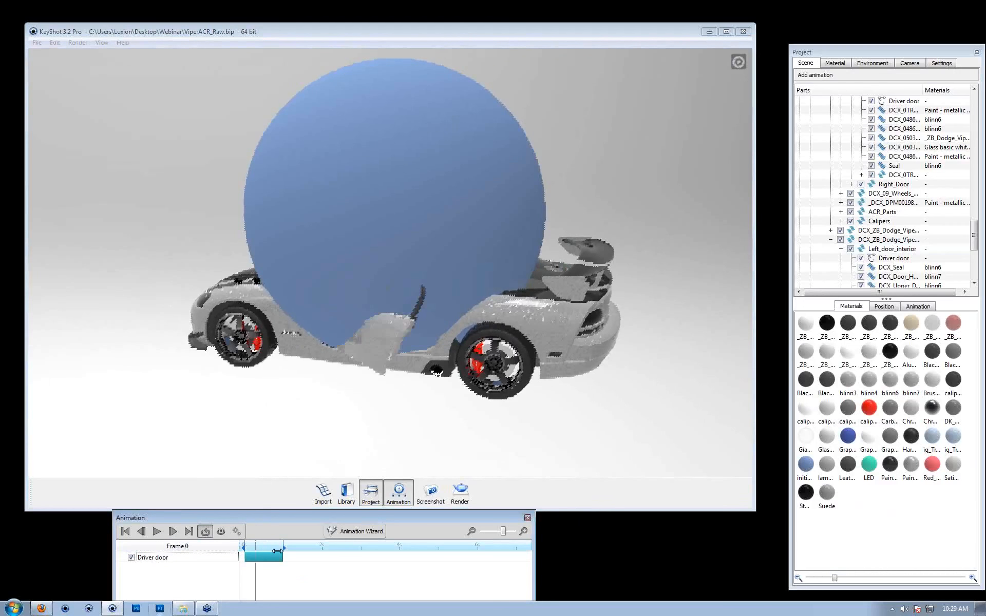
{"action": "scroll", "coordinate": [828, 119], "scroll_direction": "up", "scroll_amount": 9}
{"action": "scroll", "coordinate": [828, 118], "scroll_direction": "up", "scroll_amount": 10}
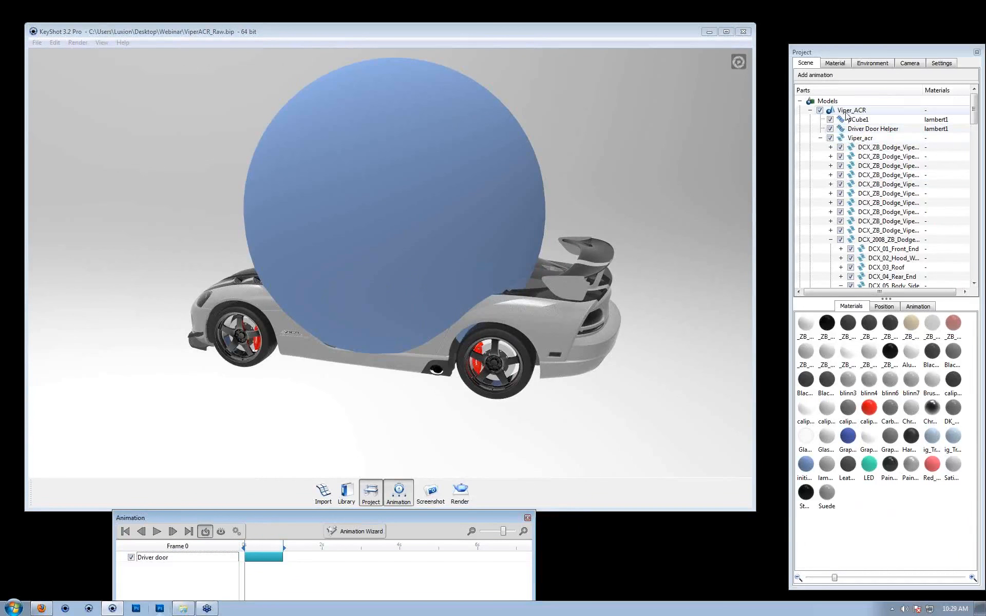
{"action": "right_click", "coordinate": [847, 111]}
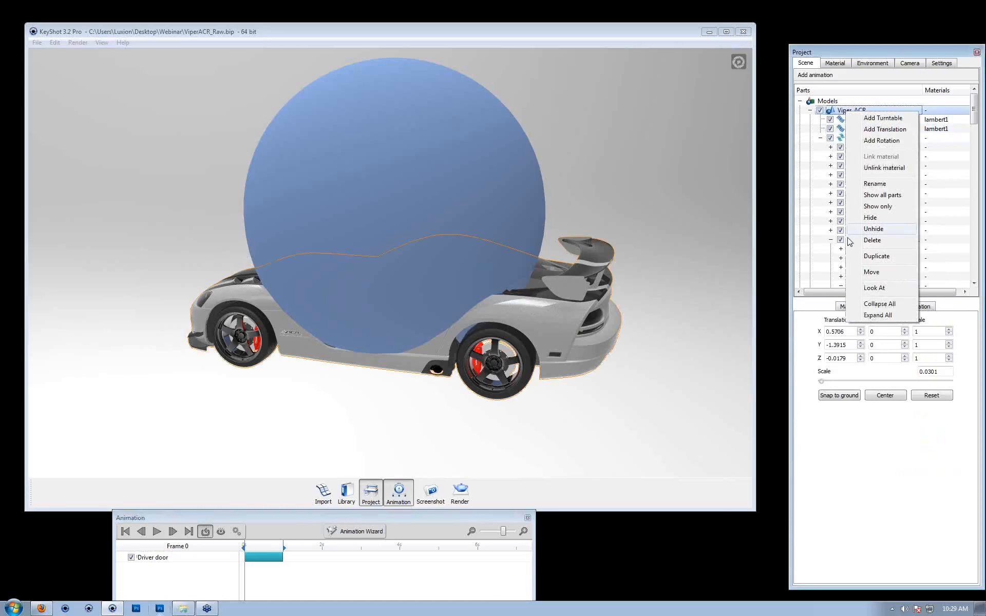
{"action": "left_click", "coordinate": [875, 304]}
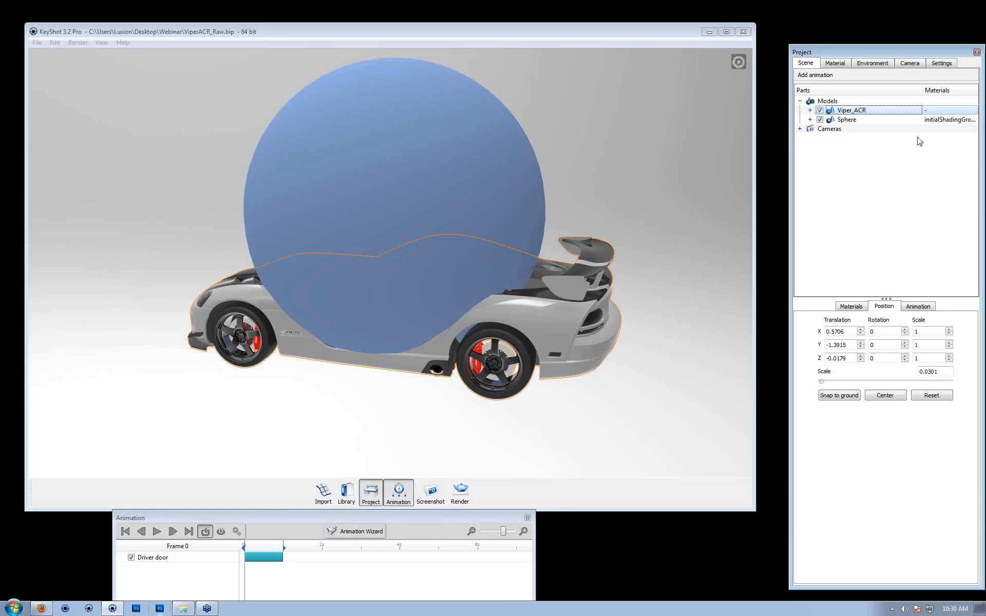
{"action": "left_click", "coordinate": [850, 122]}
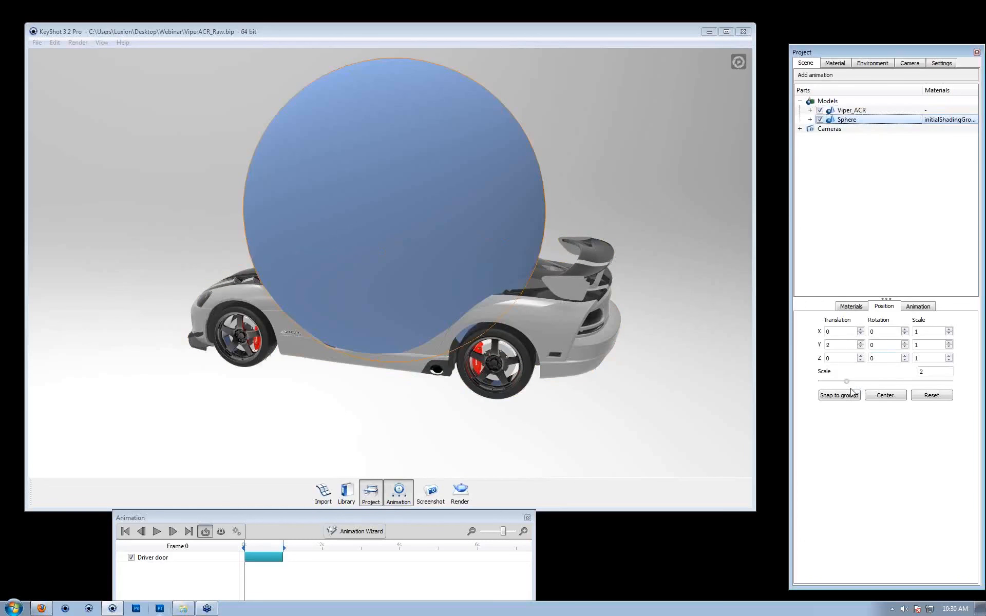
{"action": "left_click_drag", "start_coordinate": [846, 385], "coordinate": [825, 384]}
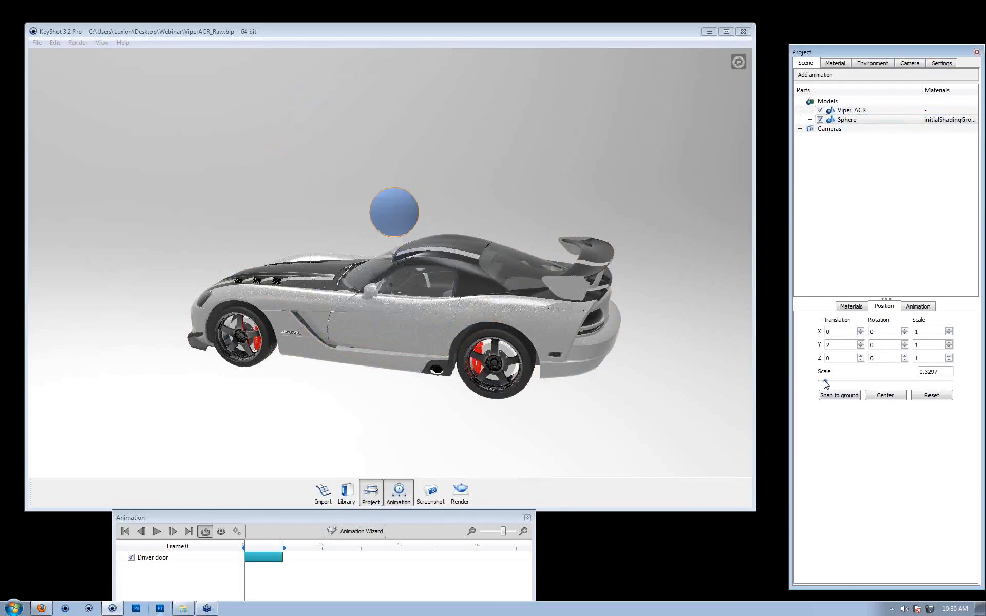
- Move the sphere along its Z axis out beside the driver's side of the car, to about Z 2.27
{"action": "left_click_drag", "start_coordinate": [357, 258], "coordinate": [382, 239]}
{"action": "left_click", "coordinate": [174, 558]}
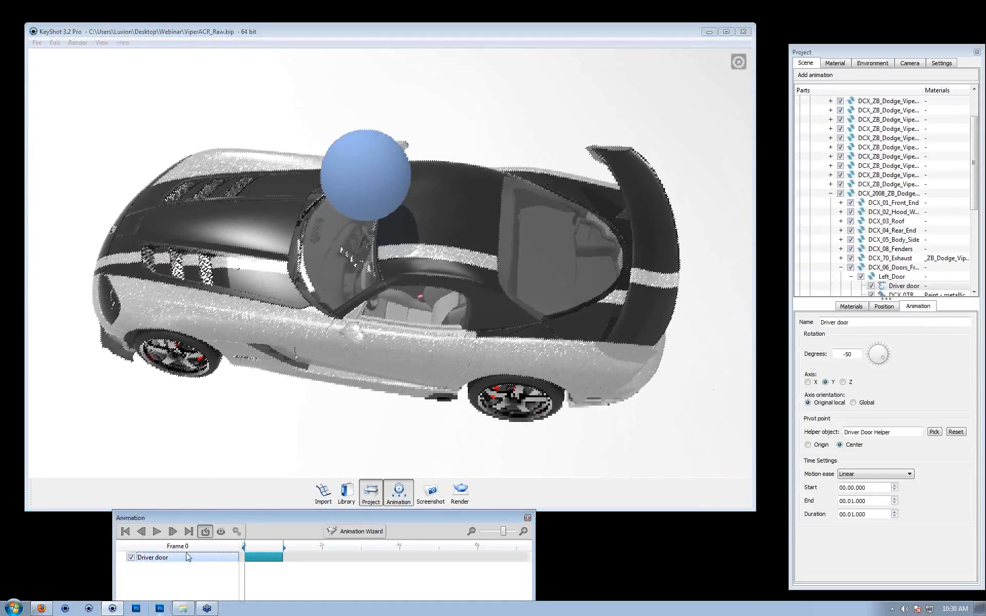
{"action": "left_click_drag", "start_coordinate": [392, 151], "coordinate": [370, 171]}
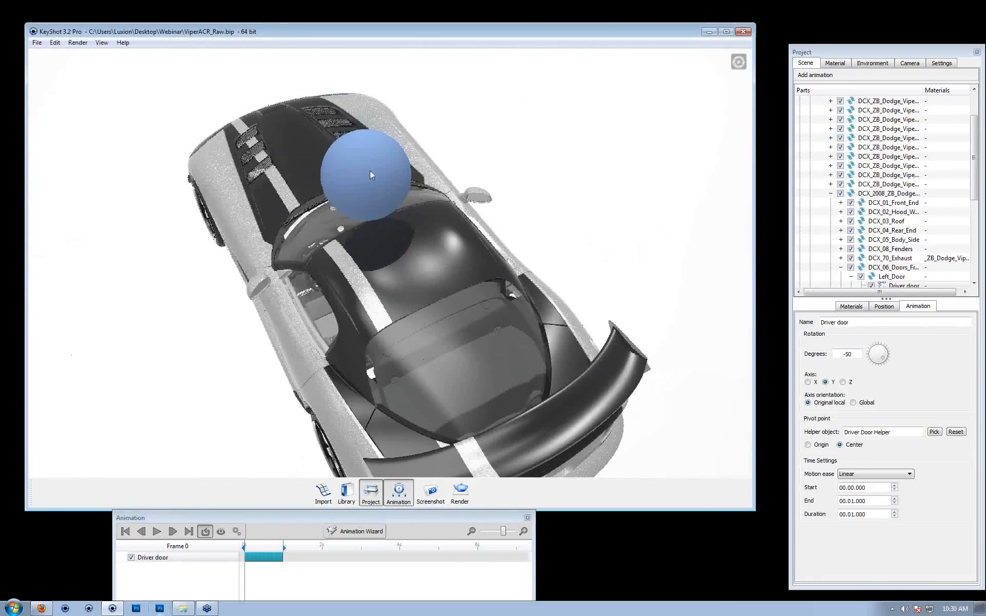
{"action": "right_click", "coordinate": [370, 183]}
{"action": "left_click", "coordinate": [411, 262]}
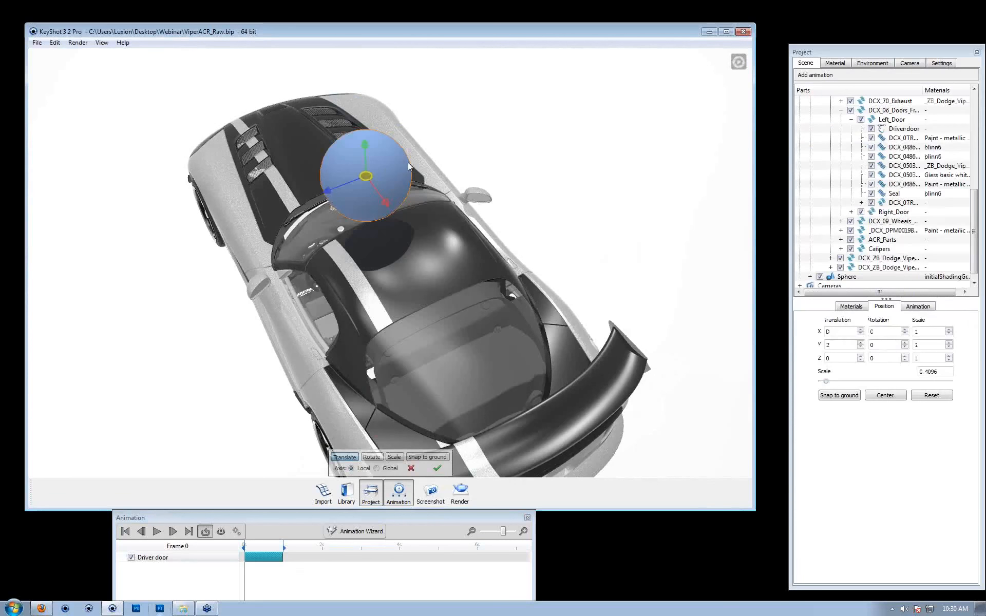
{"action": "left_click_drag", "start_coordinate": [329, 191], "coordinate": [70, 292]}
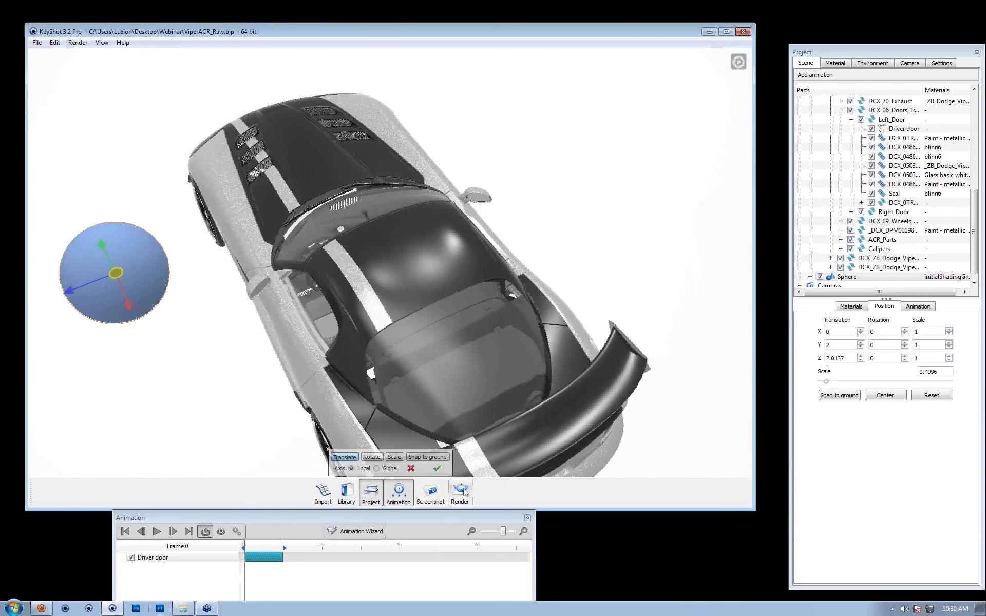
{"action": "left_click", "coordinate": [438, 468]}
- Set the Driver door animation's pivot point to the sphere's initialShadingGroup part
{"action": "left_click_drag", "start_coordinate": [441, 267], "coordinate": [410, 254]}
{"action": "left_click", "coordinate": [169, 558]}
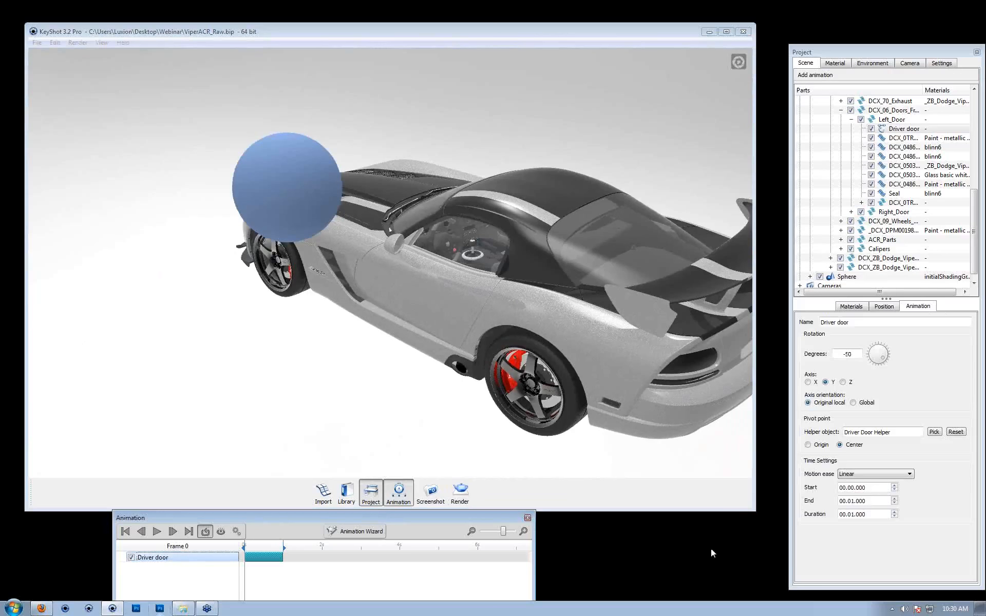
{"action": "left_click", "coordinate": [934, 431]}
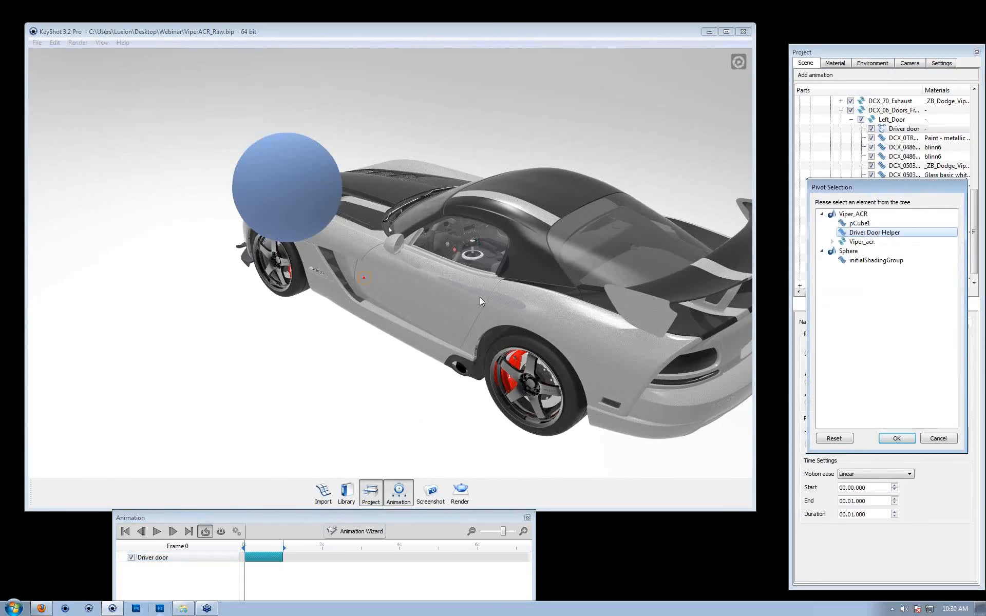
{"action": "left_click", "coordinate": [857, 251]}
{"action": "left_click", "coordinate": [863, 260]}
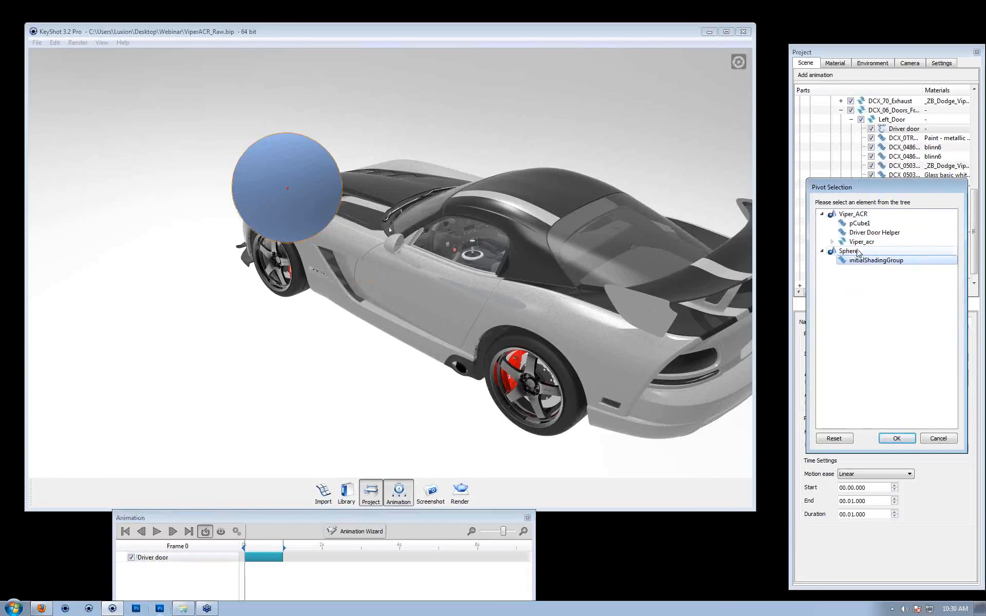
{"action": "left_click", "coordinate": [858, 253]}
{"action": "left_click", "coordinate": [859, 258]}
{"action": "left_click", "coordinate": [859, 252]}
{"action": "left_click", "coordinate": [861, 259]}
{"action": "left_click", "coordinate": [863, 252]}
{"action": "left_click", "coordinate": [865, 260]}
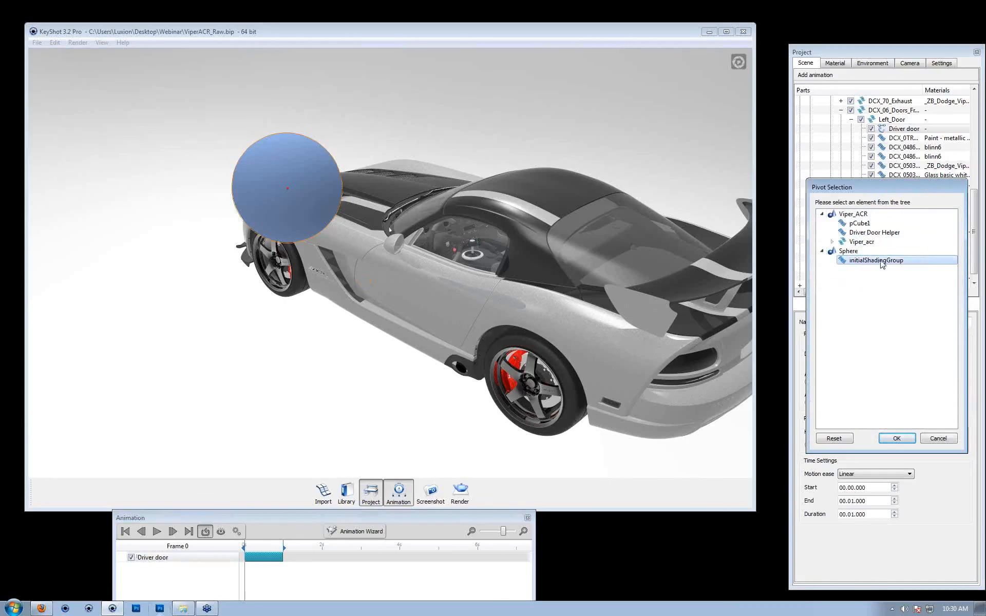
{"action": "left_click", "coordinate": [896, 438]}
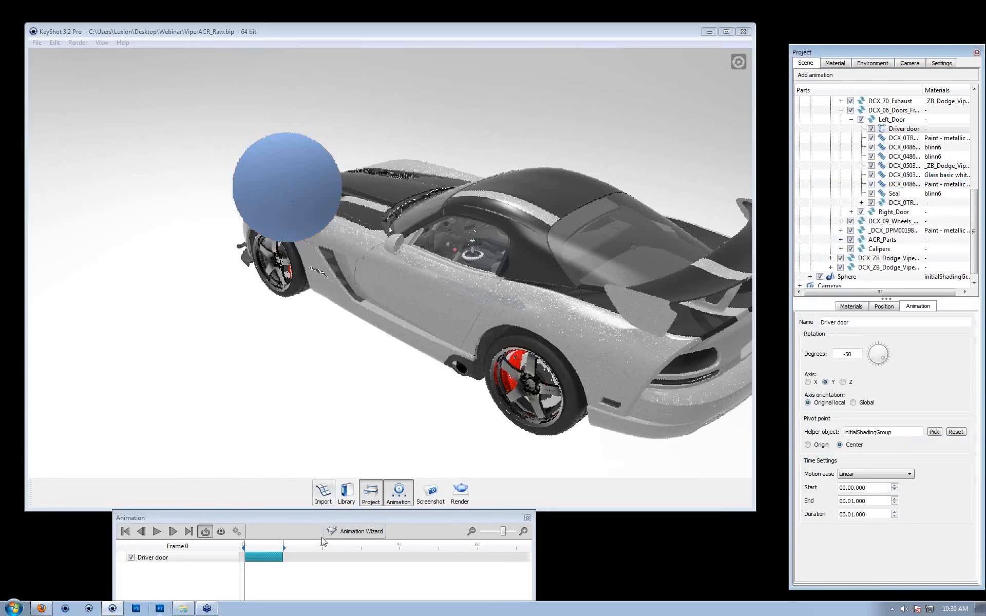
- Scrub the Driver door animation to check how the door swings around the sphere pivot, and return to the start
{"action": "left_click_drag", "start_coordinate": [249, 544], "coordinate": [286, 545]}
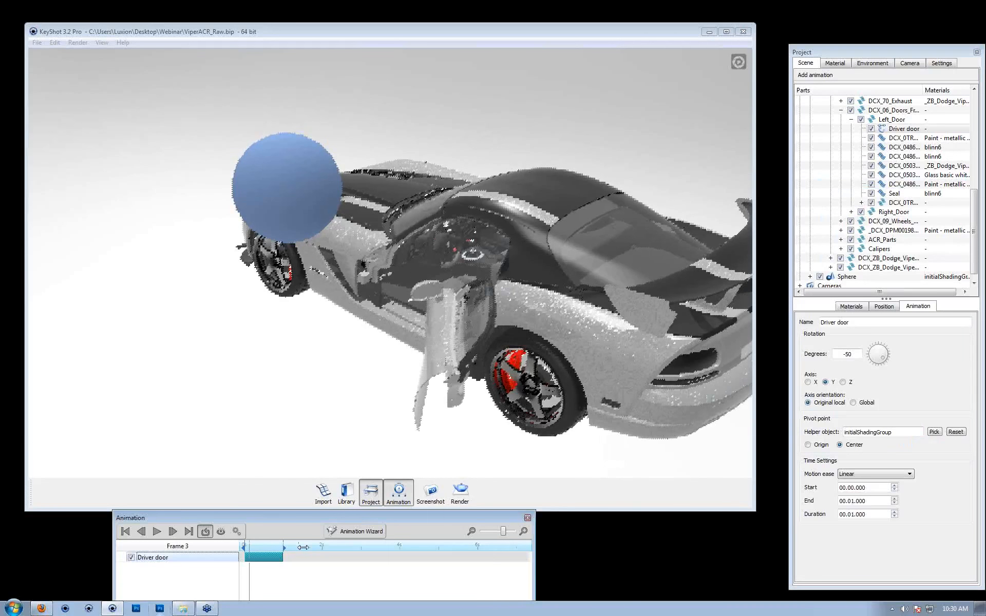
{"action": "left_click", "coordinate": [350, 154]}
{"action": "left_click_drag", "start_coordinate": [349, 157], "coordinate": [436, 343]}
{"action": "left_click_drag", "start_coordinate": [270, 544], "coordinate": [243, 550]}
- Move the sphere to the front edge of the driver door, at about X -0.34, Y 0.62, Z 0.93
{"action": "left_click_drag", "start_coordinate": [247, 305], "coordinate": [239, 229]}
{"action": "right_click", "coordinate": [218, 167]}
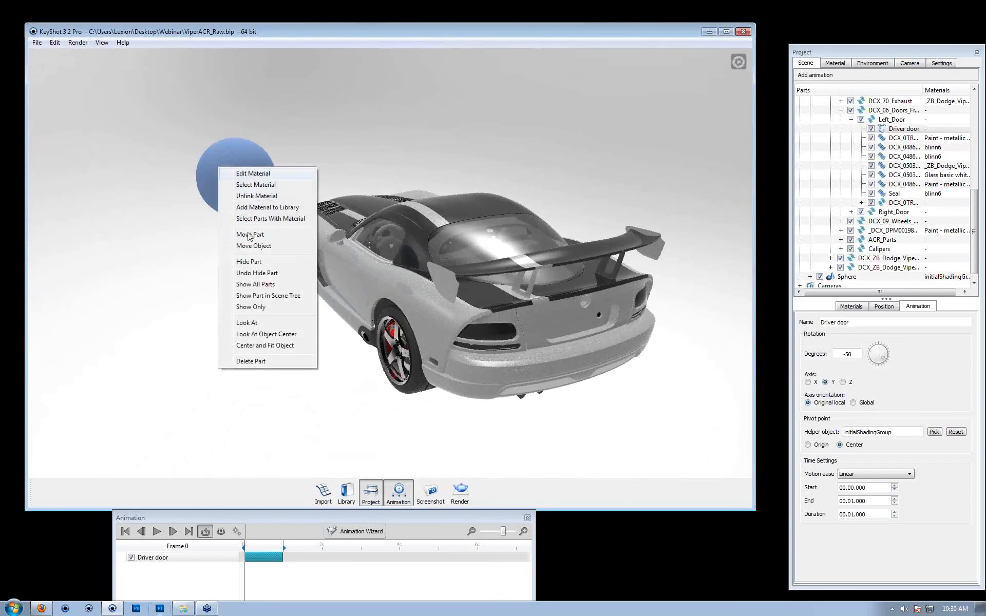
{"action": "left_click", "coordinate": [236, 136]}
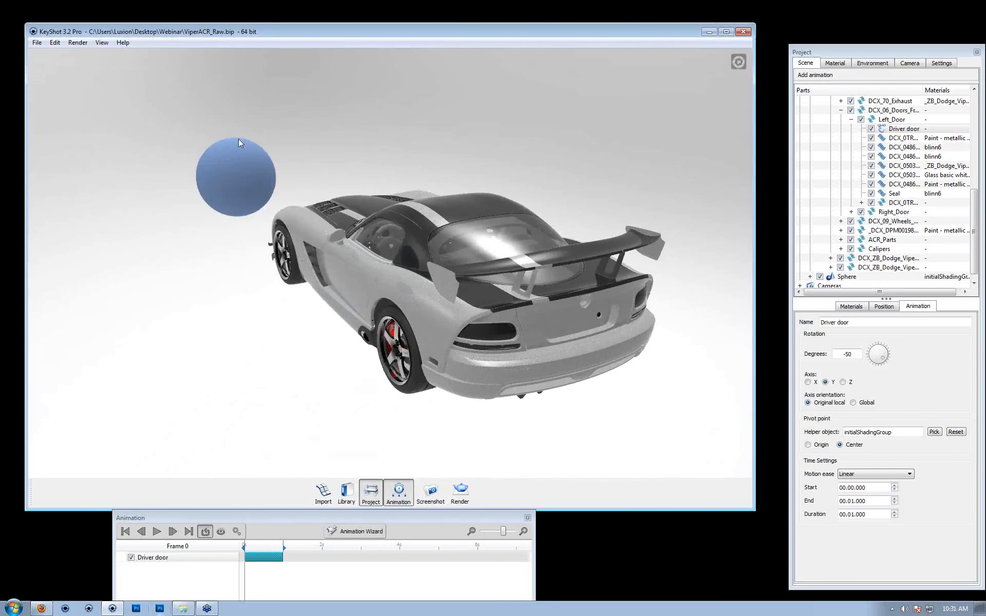
{"action": "left_click_drag", "start_coordinate": [319, 277], "coordinate": [247, 185]}
{"action": "right_click", "coordinate": [235, 170]}
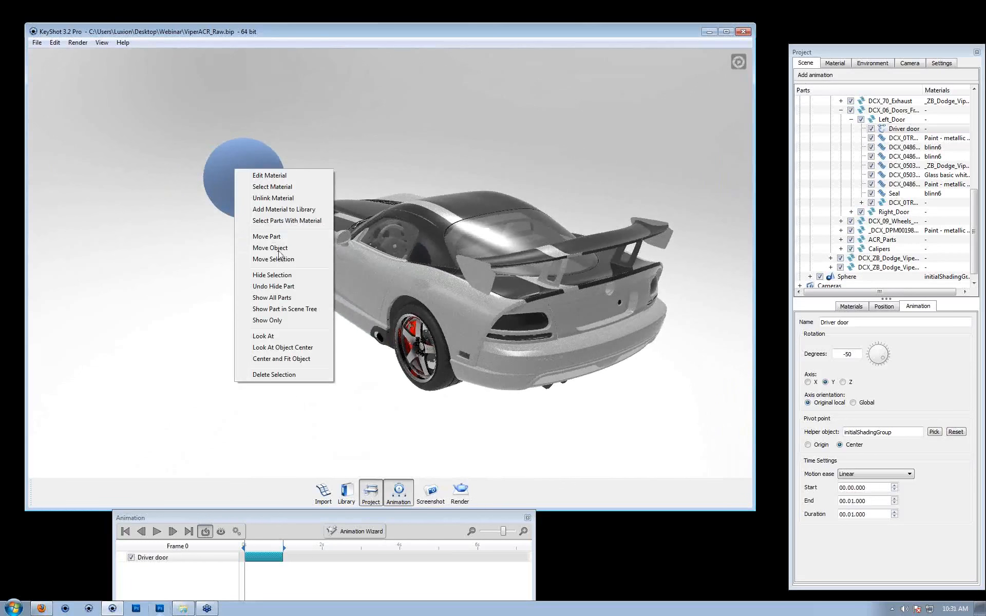
{"action": "left_click", "coordinate": [278, 251]}
{"action": "left_click_drag", "start_coordinate": [241, 134], "coordinate": [247, 244]}
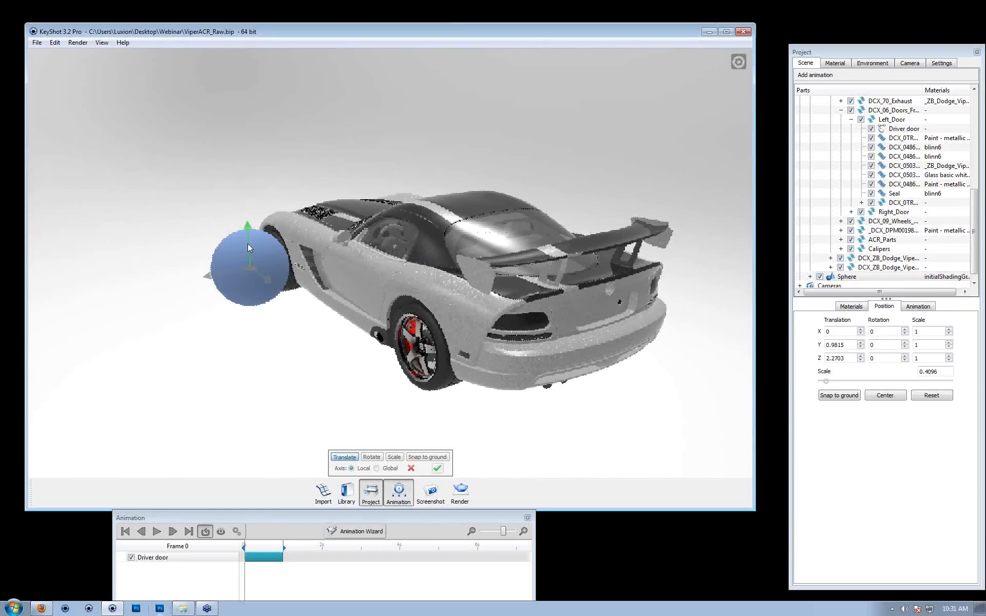
{"action": "left_click_drag", "start_coordinate": [206, 292], "coordinate": [358, 249]}
{"action": "left_click_drag", "start_coordinate": [331, 323], "coordinate": [448, 306]}
{"action": "scroll", "coordinate": [502, 301], "scroll_direction": "up", "scroll_amount": 5}
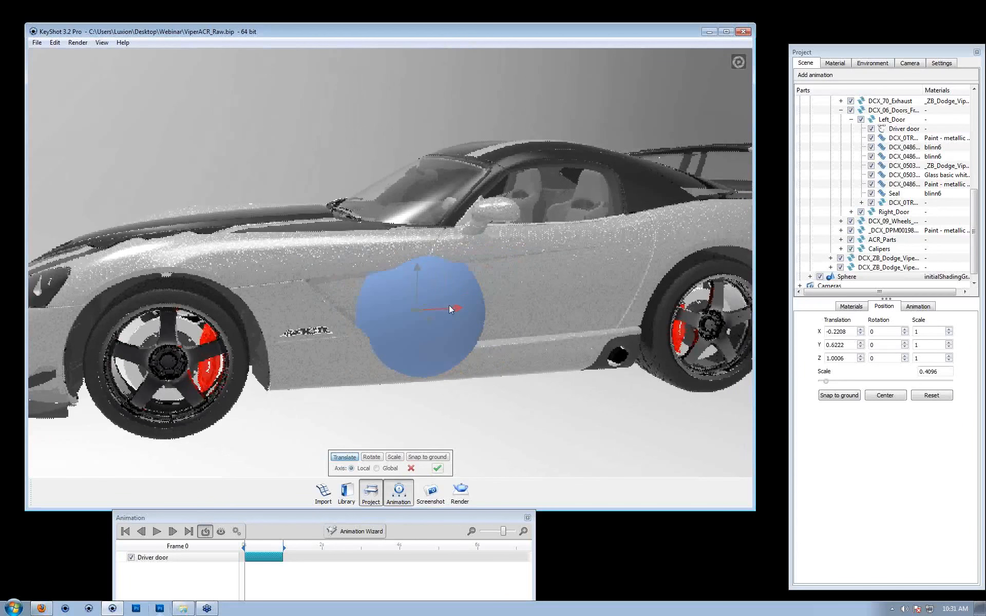
{"action": "left_click_drag", "start_coordinate": [392, 370], "coordinate": [416, 407]}
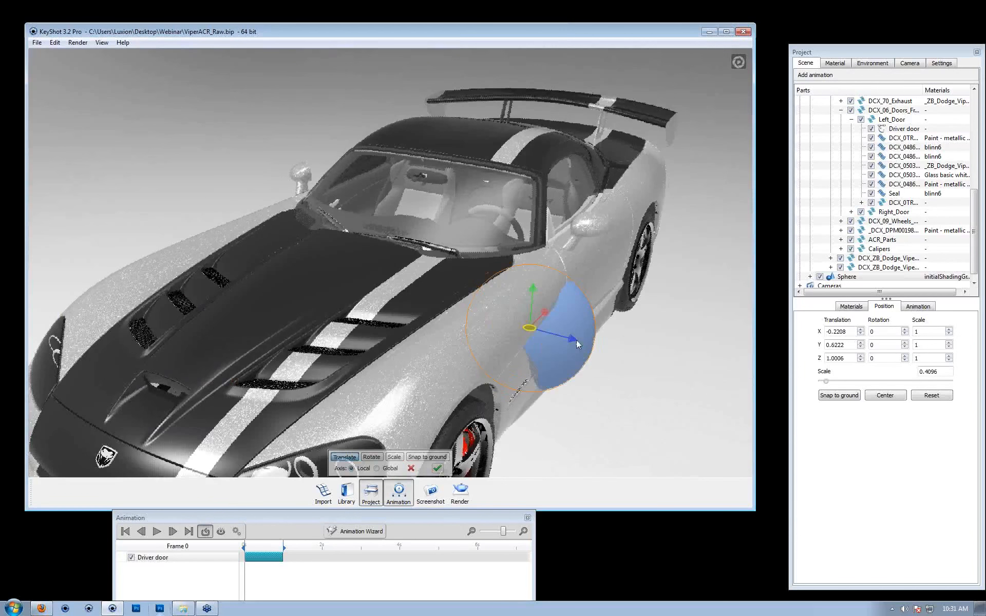
{"action": "left_click_drag", "start_coordinate": [576, 340], "coordinate": [562, 339]}
{"action": "left_click_drag", "start_coordinate": [499, 404], "coordinate": [277, 401]}
{"action": "left_click", "coordinate": [438, 468]}
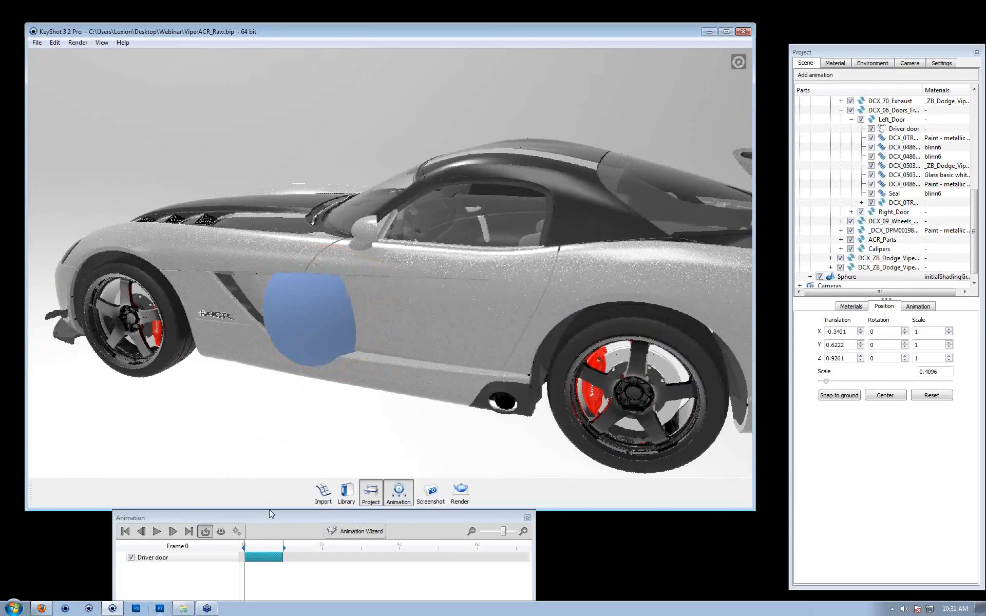
- Scrub the door open to check the swing from above, and shift the sphere along X to about -0.11
{"action": "left_click_drag", "start_coordinate": [229, 549], "coordinate": [325, 551]}
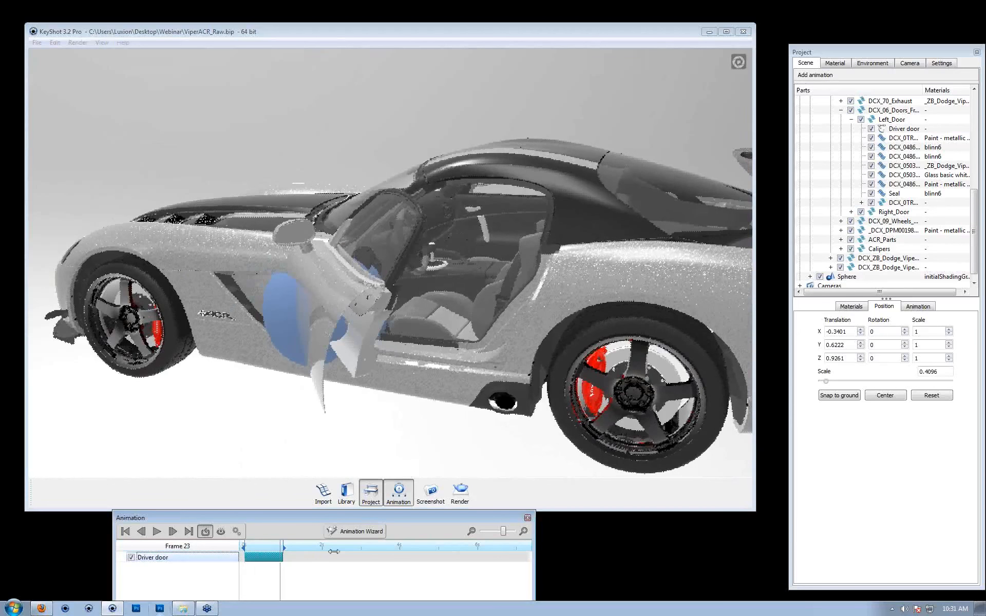
{"action": "left_click_drag", "start_coordinate": [303, 252], "coordinate": [332, 303]}
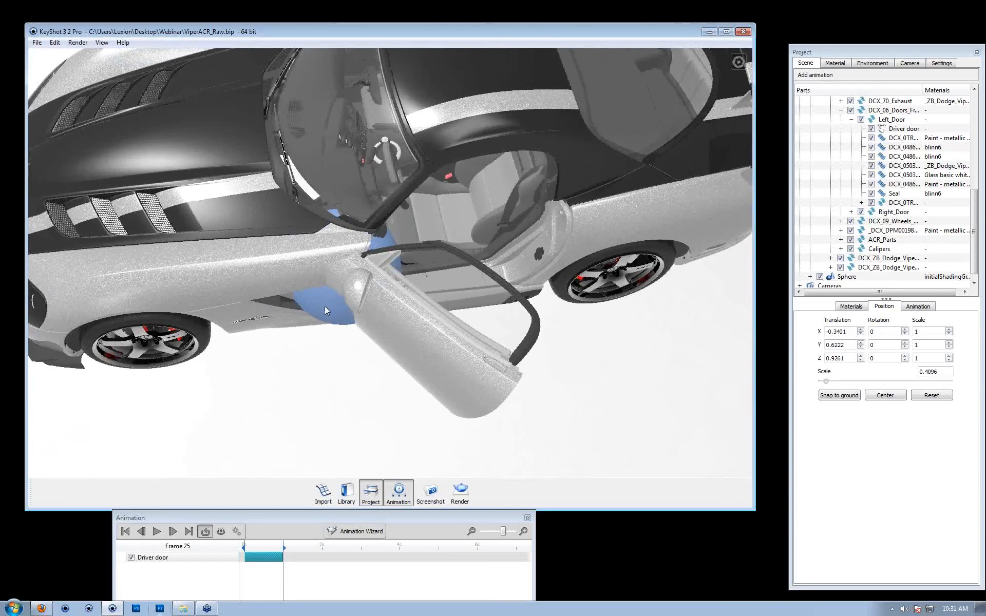
{"action": "right_click", "coordinate": [325, 306]}
{"action": "left_click", "coordinate": [360, 386]}
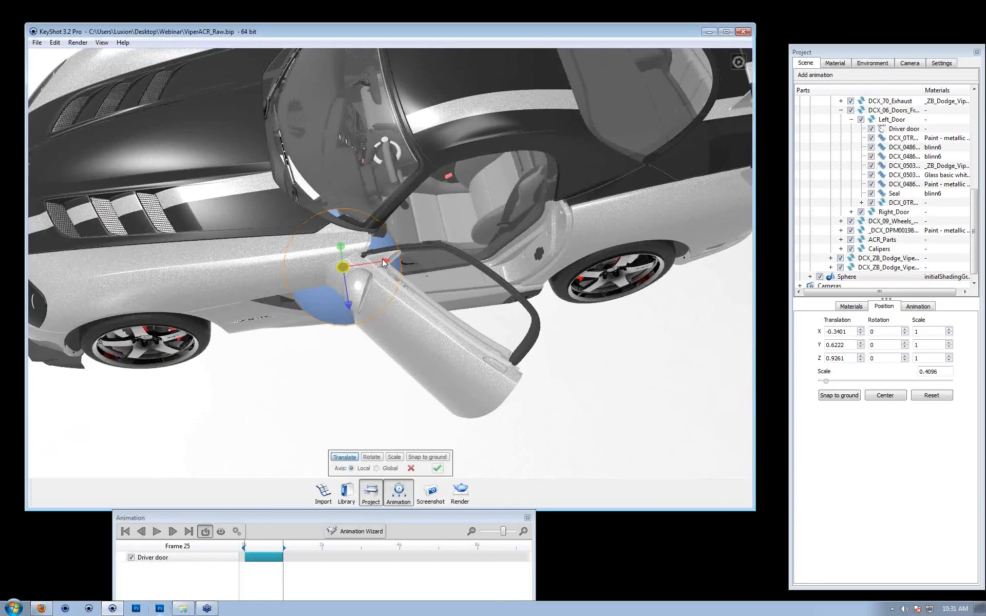
{"action": "left_click", "coordinate": [436, 468]}
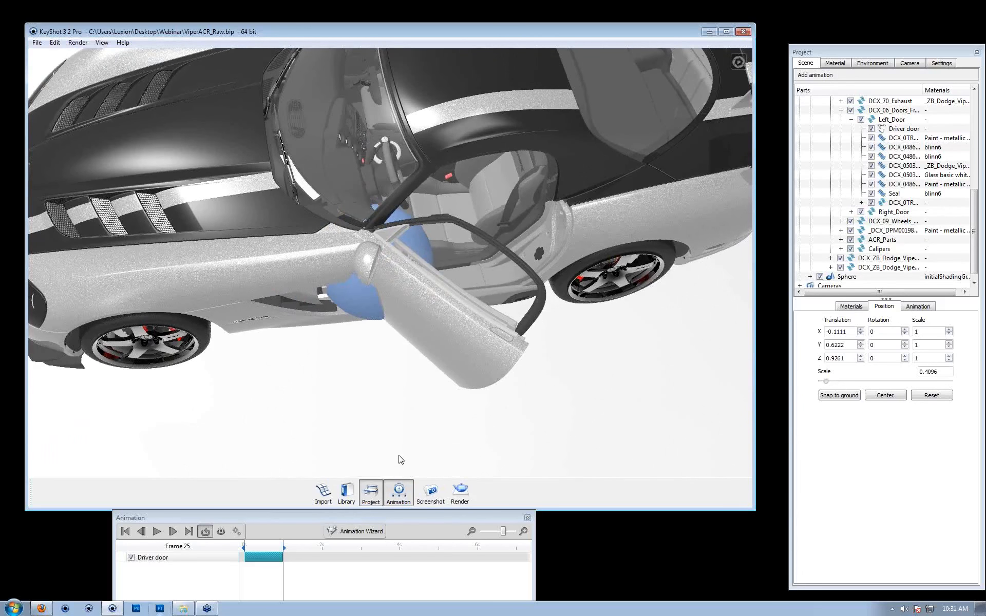
{"action": "left_click_drag", "start_coordinate": [380, 451], "coordinate": [355, 340]}
{"action": "scroll", "coordinate": [838, 232], "scroll_direction": "up", "scroll_amount": 1}
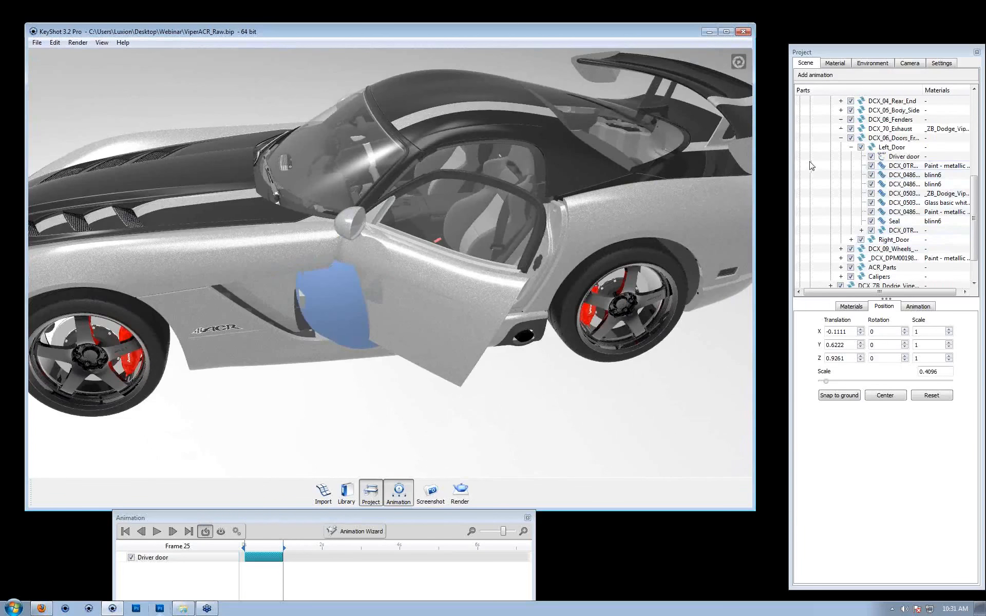
{"action": "scroll", "coordinate": [886, 175], "scroll_direction": "down", "scroll_amount": 2}
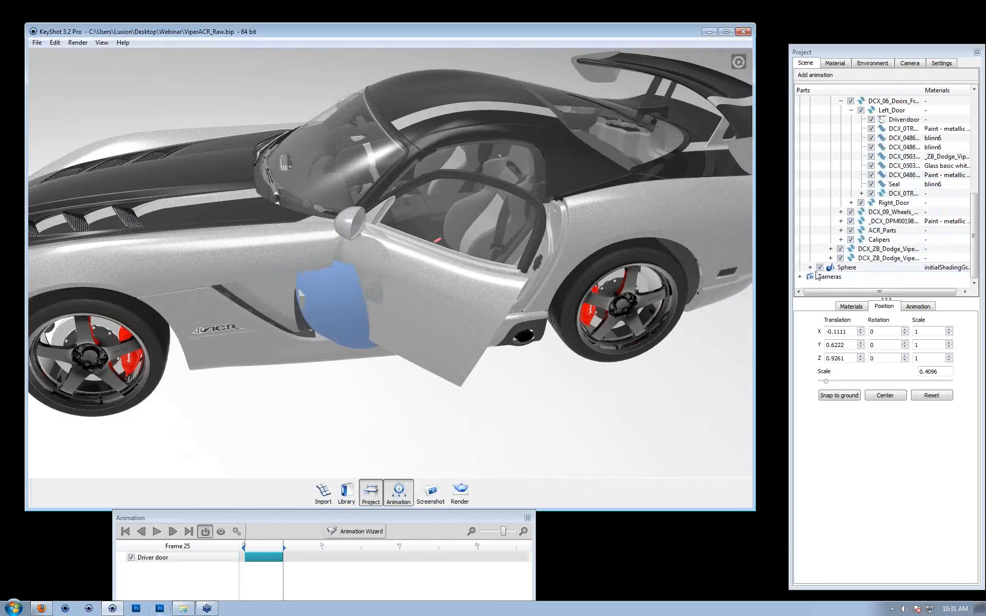
- Hide the sphere and scrub the timeline to check the driver door's swing without it
{"action": "left_click", "coordinate": [819, 267]}
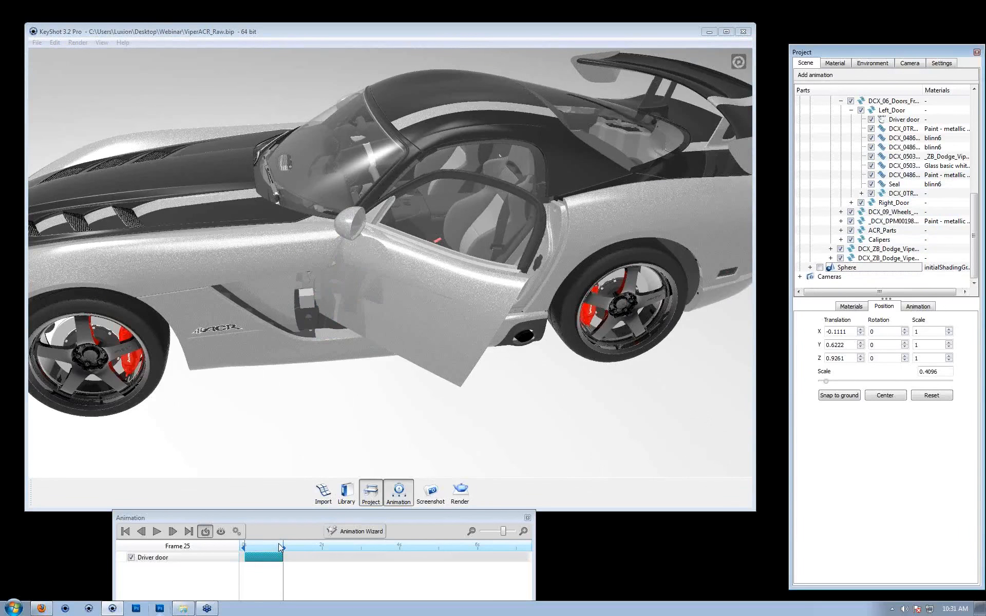
{"action": "left_click", "coordinate": [254, 545]}
{"action": "left_click_drag", "start_coordinate": [254, 545], "coordinate": [317, 550]}
- Move the hidden sphere along X to about -0.44 and scrub the door animation to check the new pivot
{"action": "right_click", "coordinate": [843, 268]}
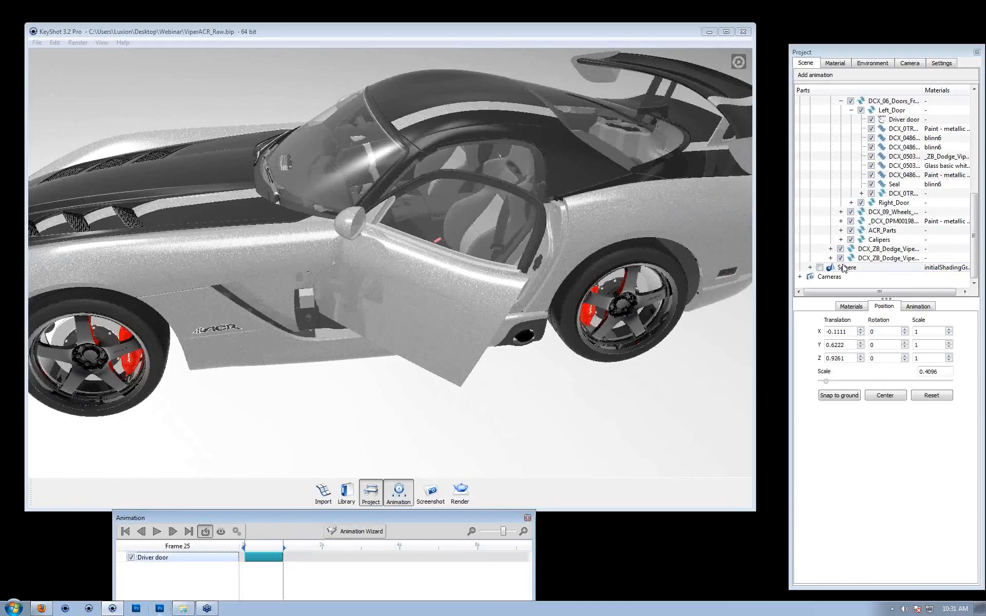
{"action": "left_click", "coordinate": [868, 458]}
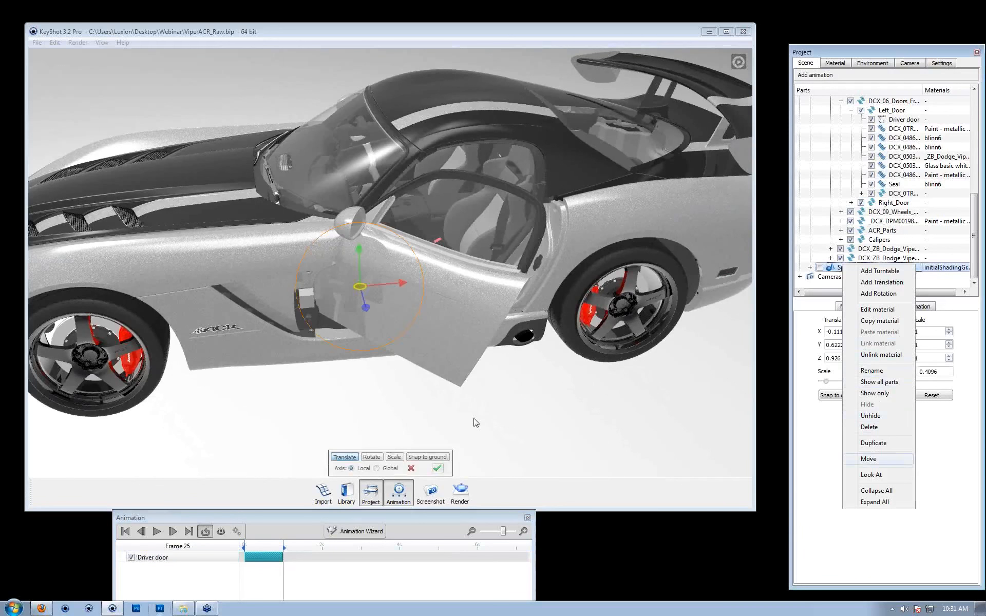
{"action": "left_click_drag", "start_coordinate": [402, 282], "coordinate": [351, 293]}
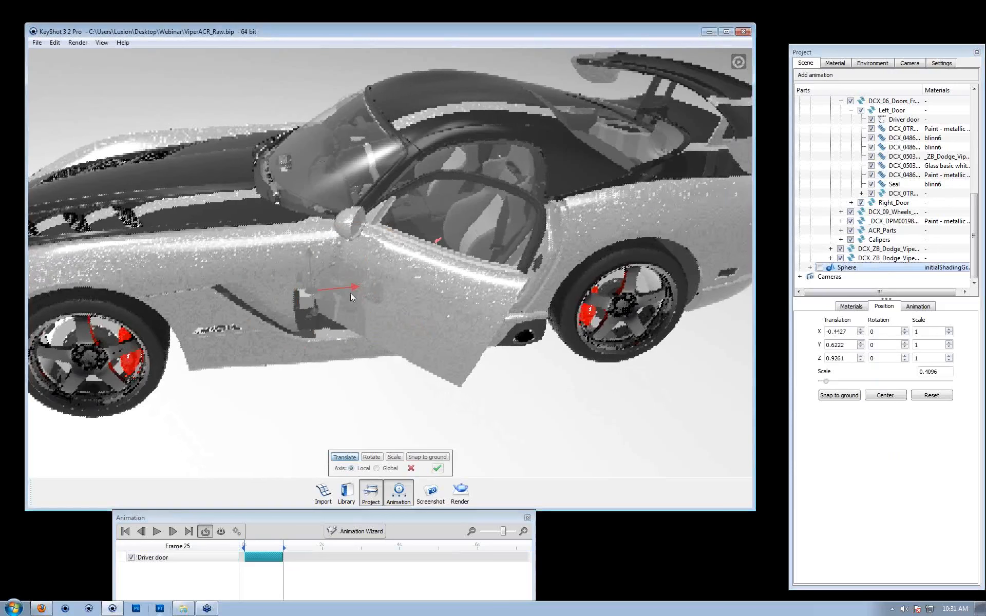
{"action": "left_click", "coordinate": [436, 468]}
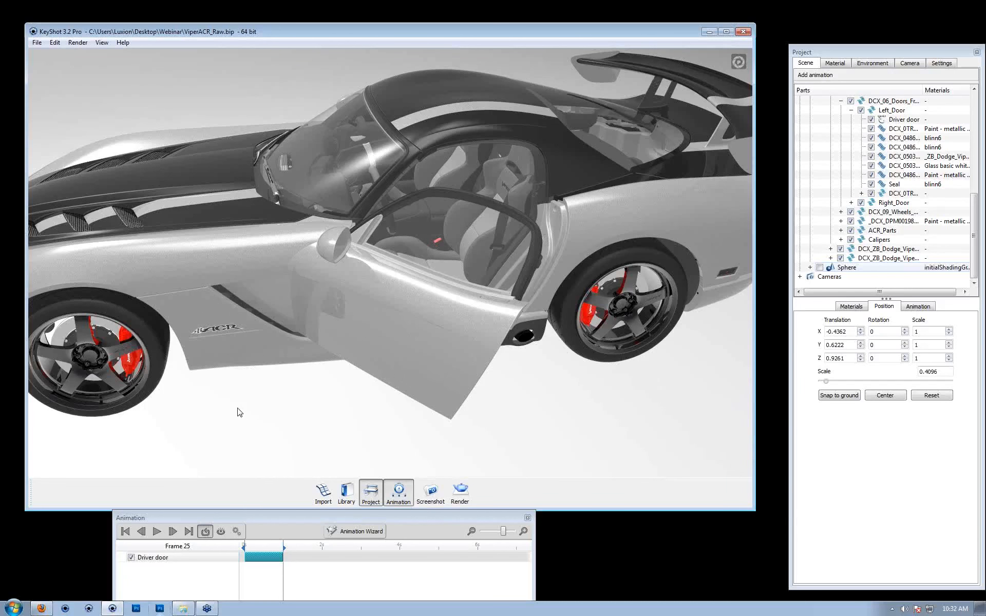
{"action": "left_click_drag", "start_coordinate": [283, 548], "coordinate": [327, 564]}
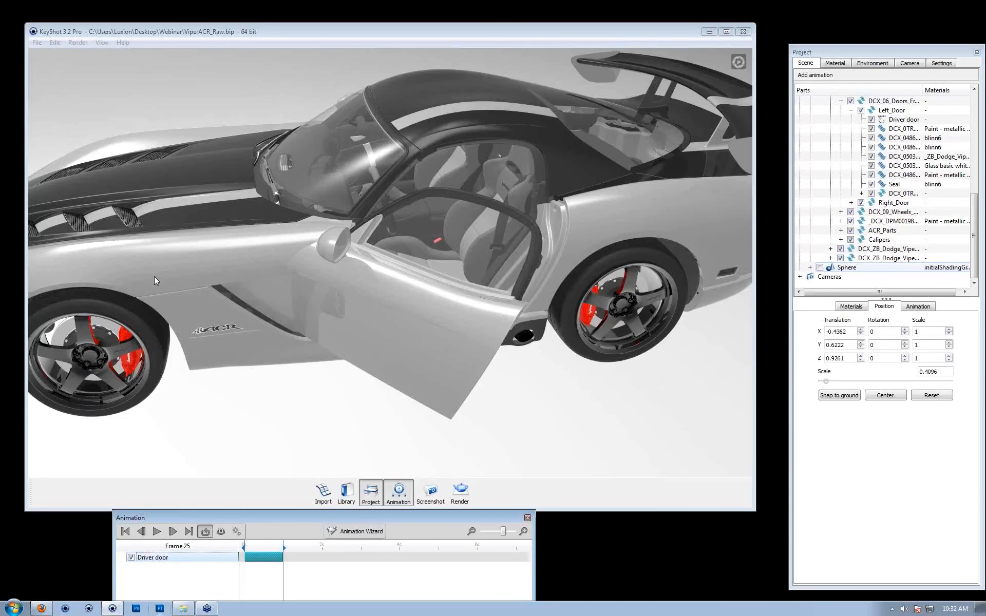
- Set the Driver door animation's pivot to the Driver Door Helper object and return the timeline to frame 0
{"action": "left_click_drag", "start_coordinate": [317, 396], "coordinate": [365, 379]}
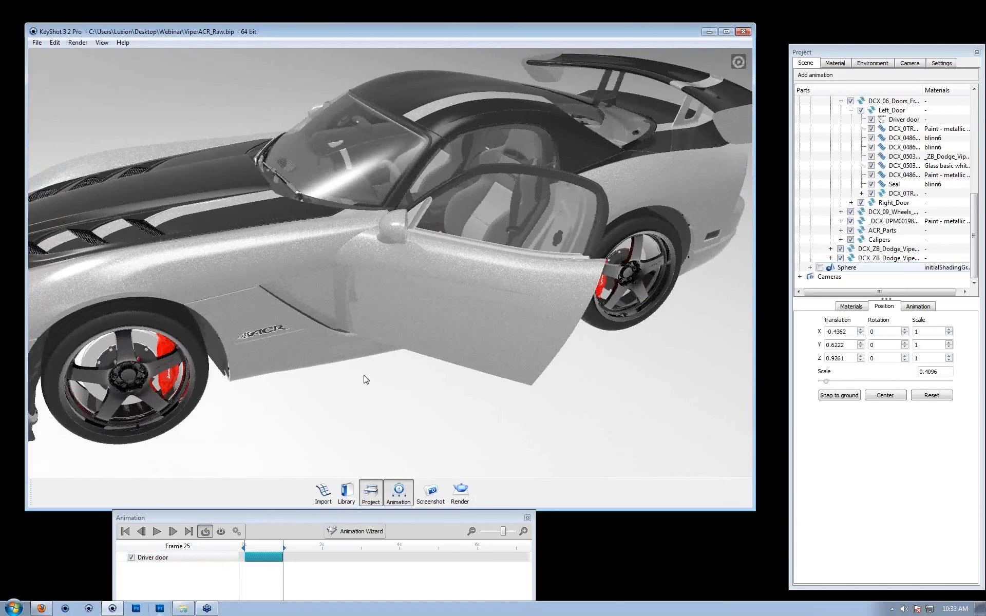
{"action": "left_click_drag", "start_coordinate": [426, 346], "coordinate": [342, 368]}
{"action": "scroll", "coordinate": [536, 362], "scroll_direction": "up", "scroll_amount": 2}
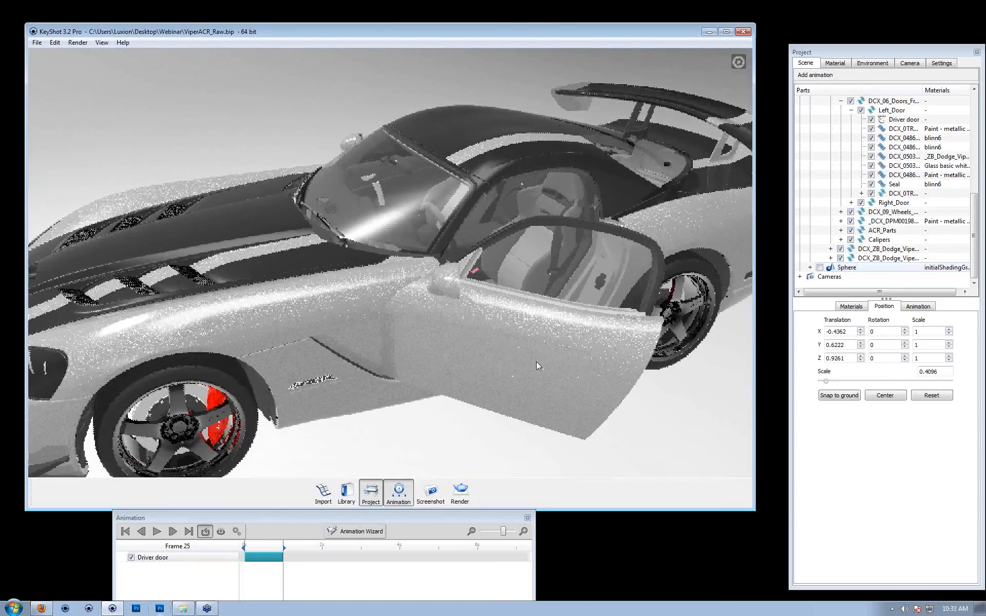
{"action": "middle_click_drag", "start_coordinate": [536, 361], "coordinate": [525, 346]}
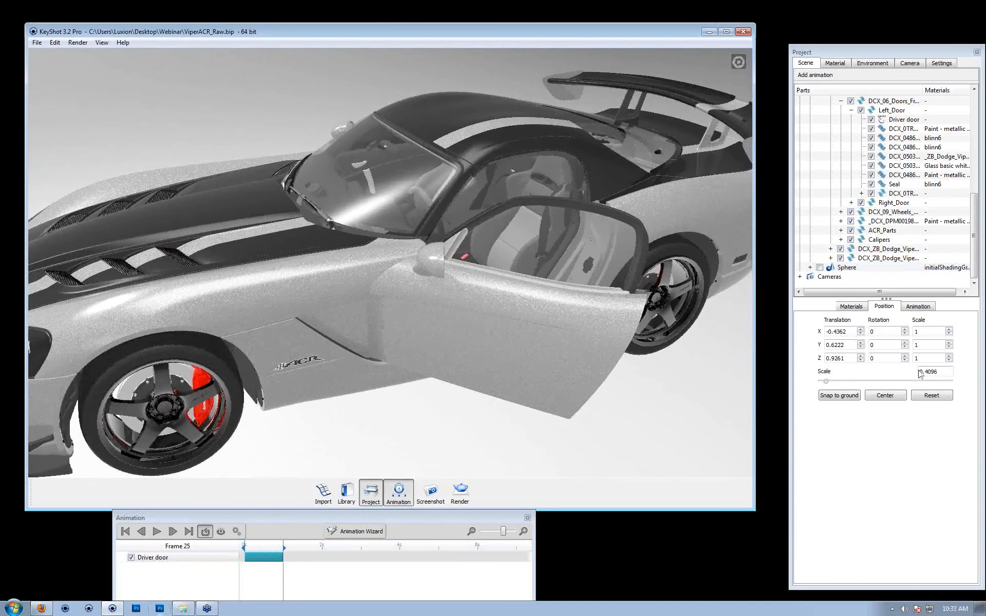
{"action": "left_click", "coordinate": [154, 557]}
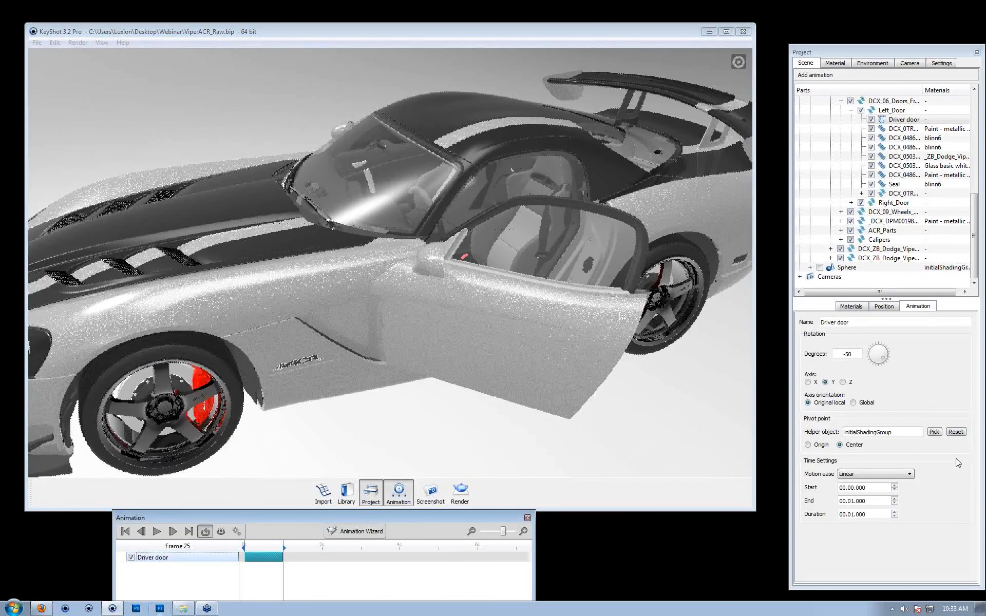
{"action": "left_click", "coordinate": [933, 431]}
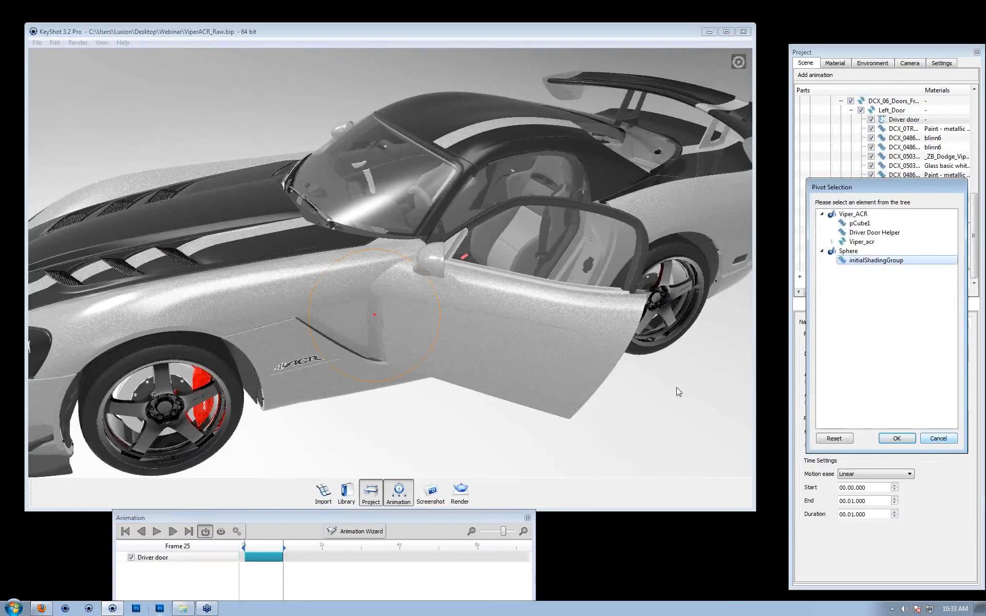
{"action": "left_click", "coordinate": [874, 232]}
{"action": "left_click", "coordinate": [896, 438]}
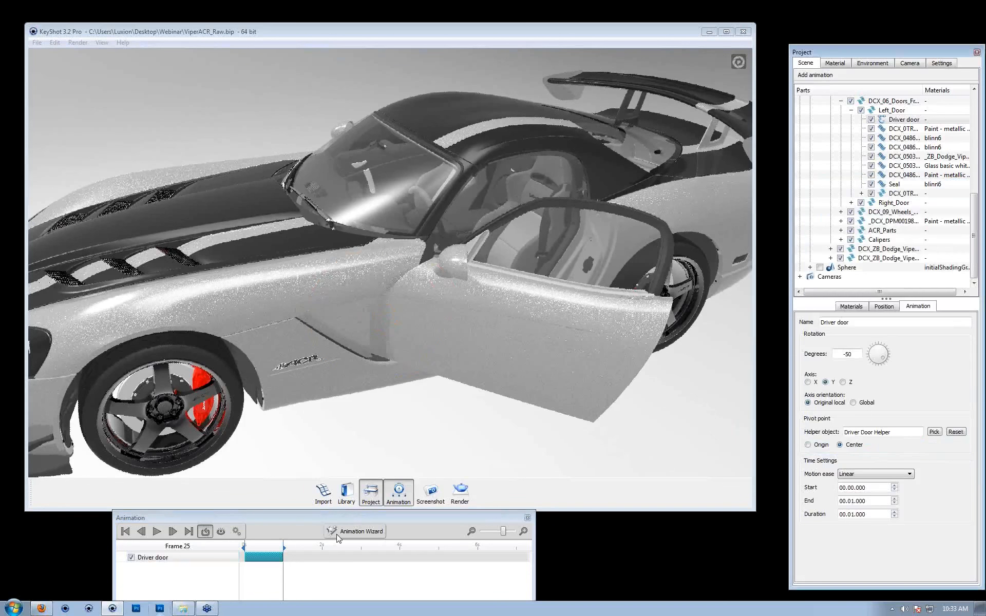
{"action": "left_click_drag", "start_coordinate": [283, 548], "coordinate": [189, 565]}
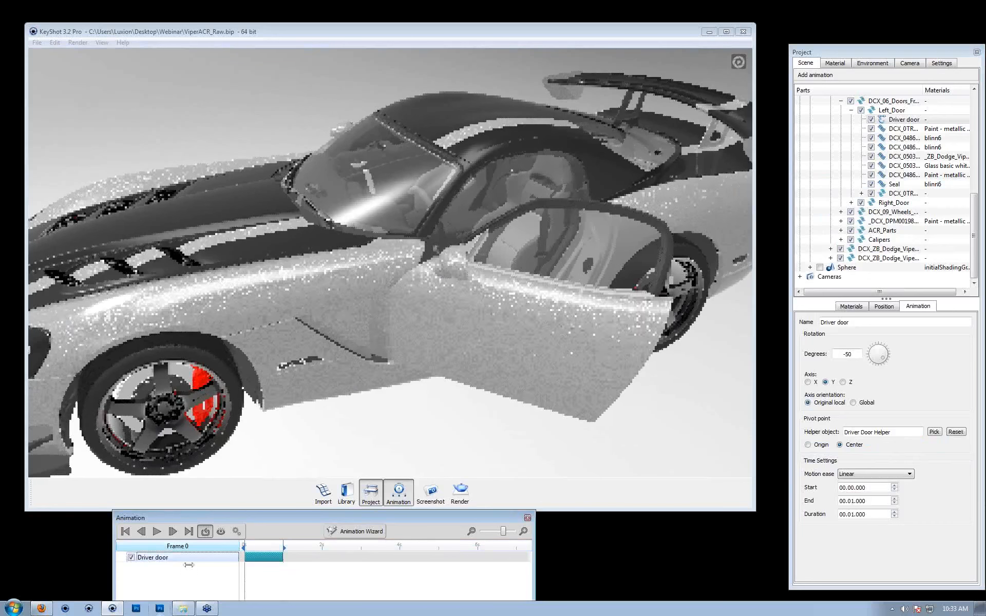
- Copy the Driver door animation, paste it unlinked onto the Right_Door group, and scrub to frame 10 to check it
{"action": "left_click_drag", "start_coordinate": [563, 345], "coordinate": [375, 226]}
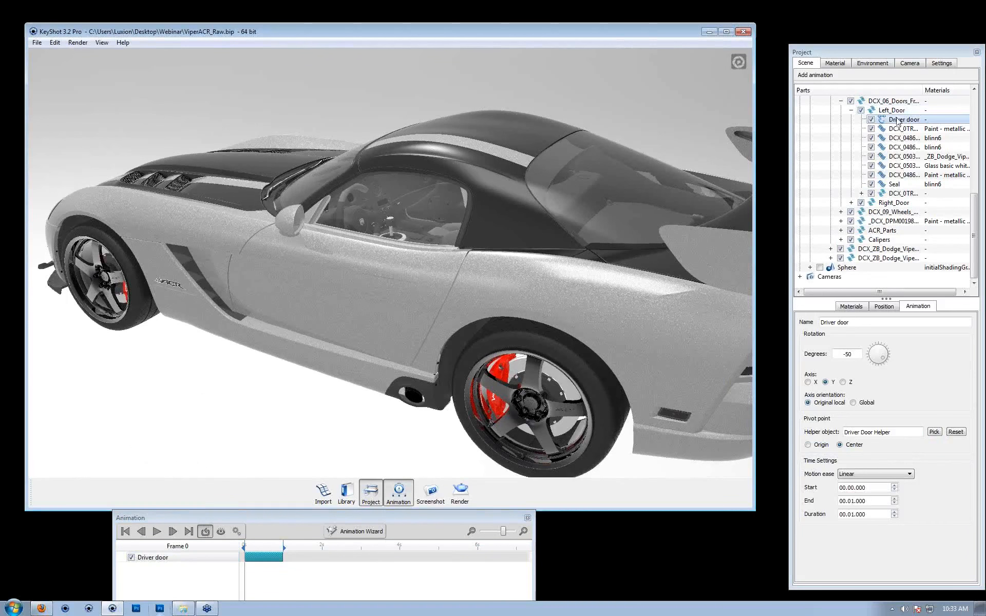
{"action": "right_click", "coordinate": [898, 120]}
{"action": "left_click", "coordinate": [926, 125]}
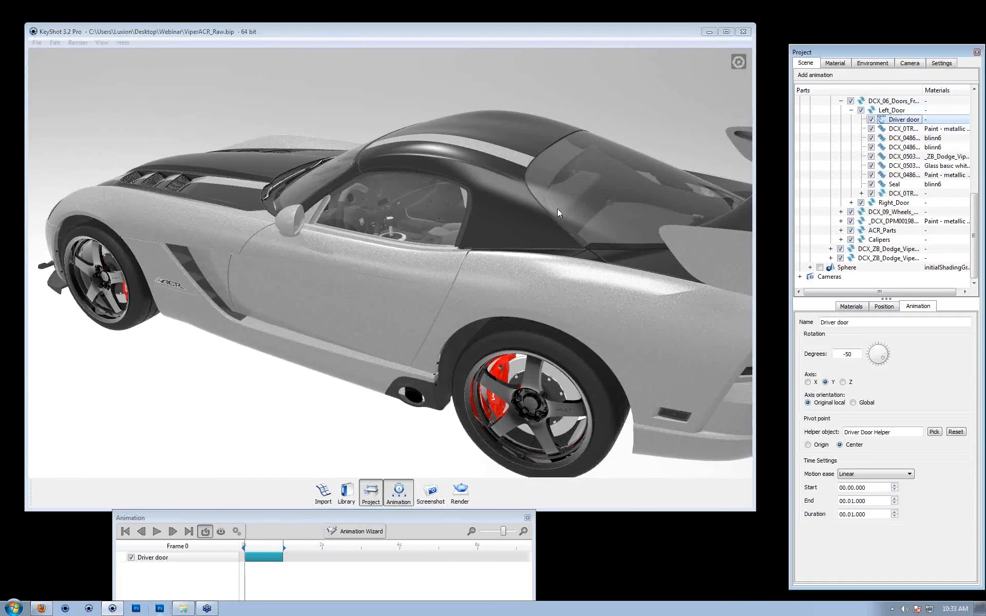
{"action": "left_click_drag", "start_coordinate": [556, 208], "coordinate": [60, 249]}
{"action": "left_click", "coordinate": [851, 202]}
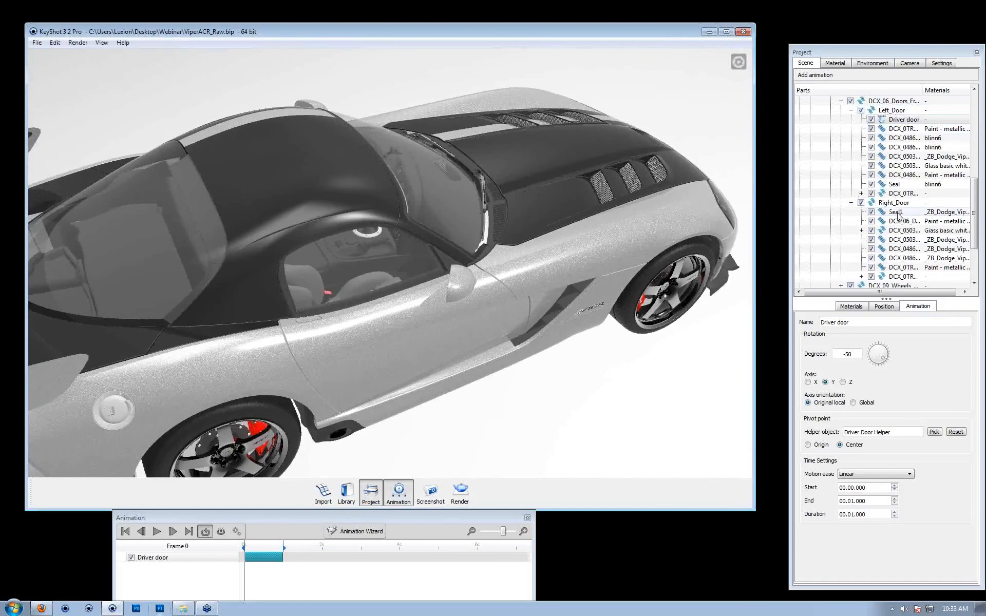
{"action": "right_click", "coordinate": [919, 202]}
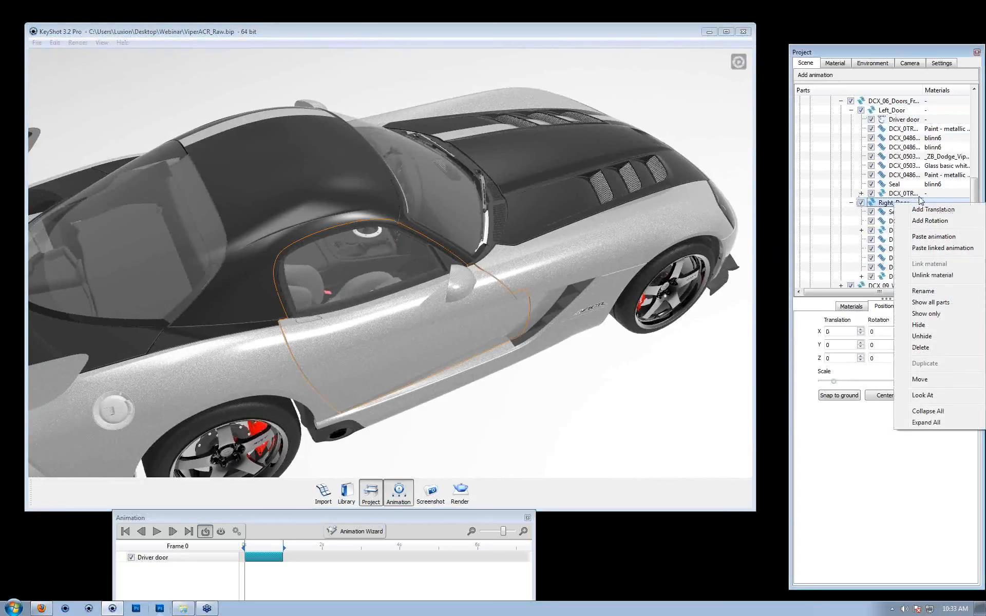
{"action": "left_click", "coordinate": [938, 237]}
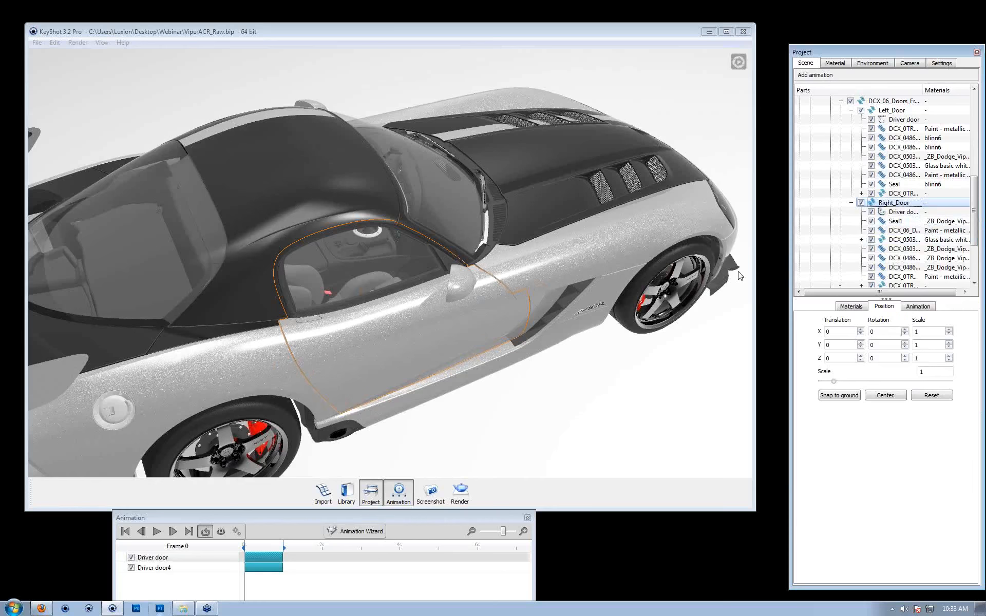
{"action": "mouse_move", "coordinate": [255, 548]}
{"action": "left_mouse_down"}
{"action": "mouse_move", "coordinate": [274, 549]}
{"action": "mouse_move", "coordinate": [260, 550]}
{"action": "left_mouse_up"}
- Rename the animation pasted on the Right_Door group to "Right door"
{"action": "left_click", "coordinate": [166, 567]}
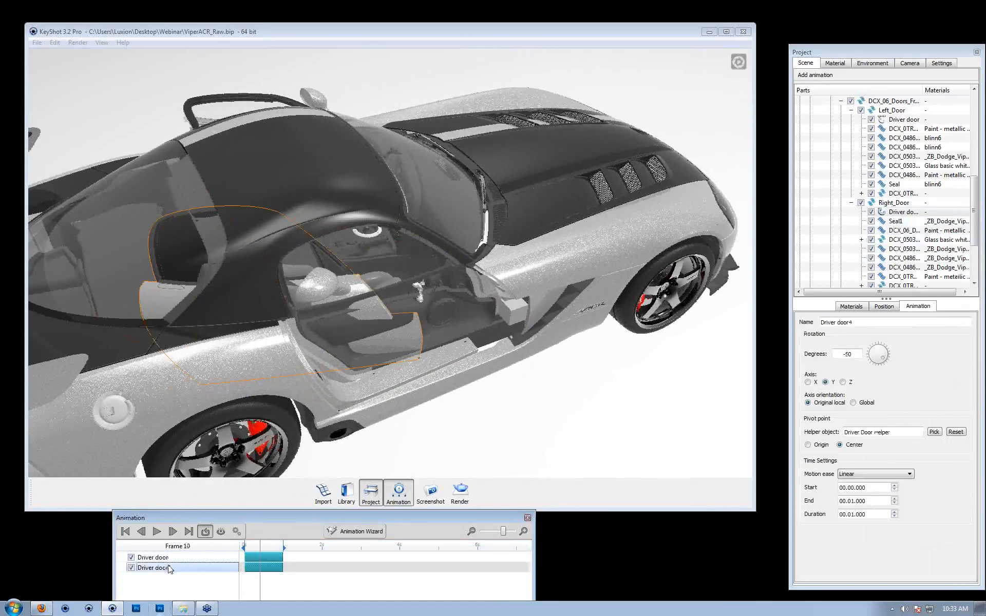
{"action": "triple_click", "coordinate": [863, 322]}
{"action": "type", "text": "Right"}
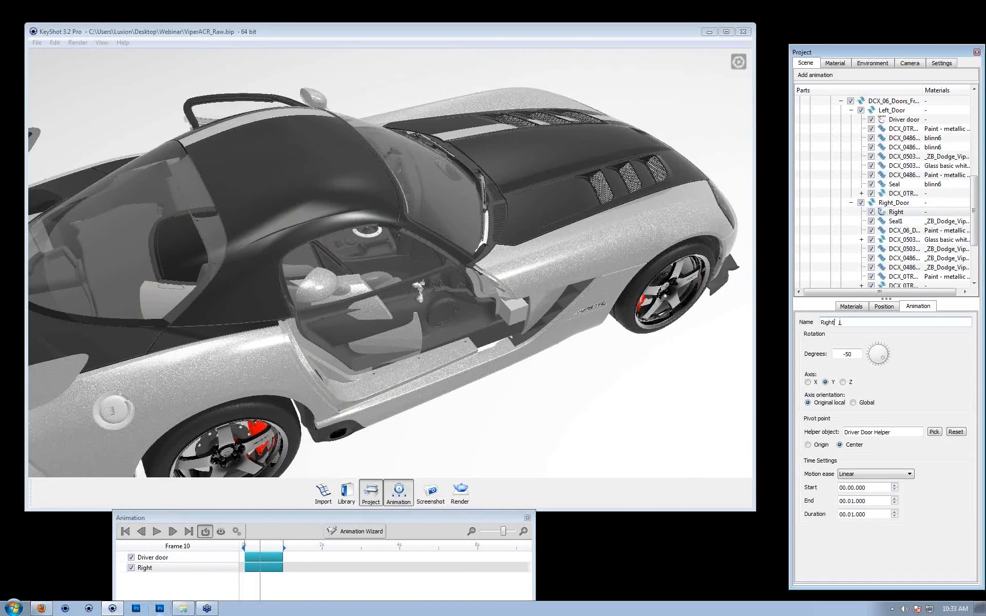
{"action": "type", "text": " door"}
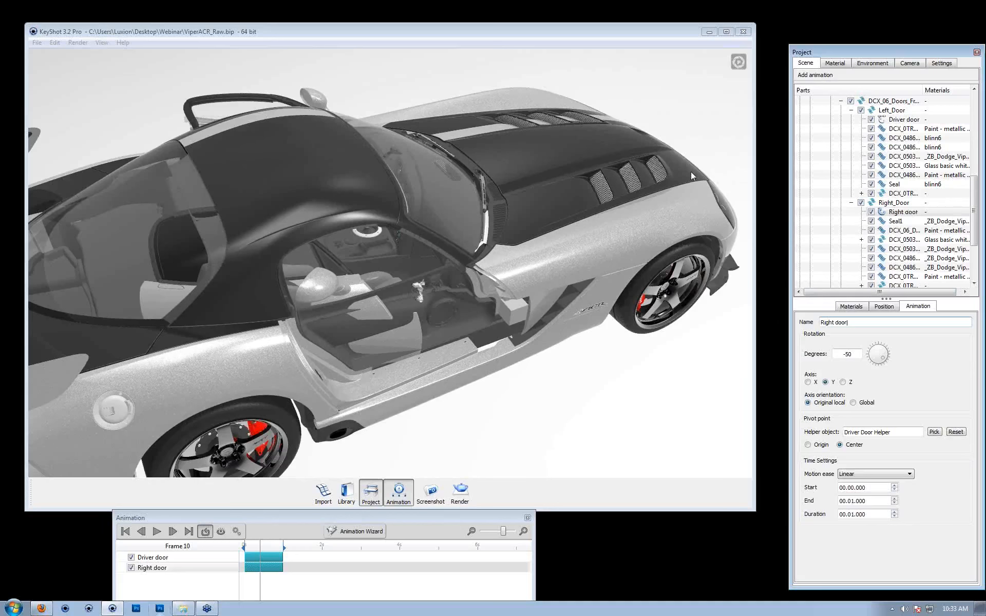
- Set the Right door animation's pivot to the pCube1 helper object and scrub to check the rotation
{"action": "left_click_drag", "start_coordinate": [470, 371], "coordinate": [433, 340]}
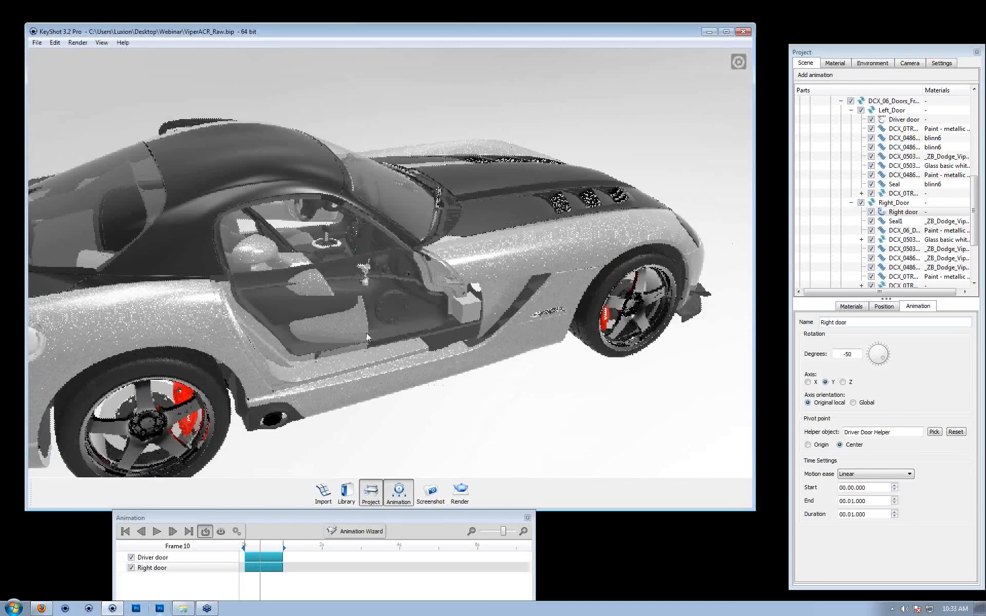
{"action": "left_click", "coordinate": [902, 212]}
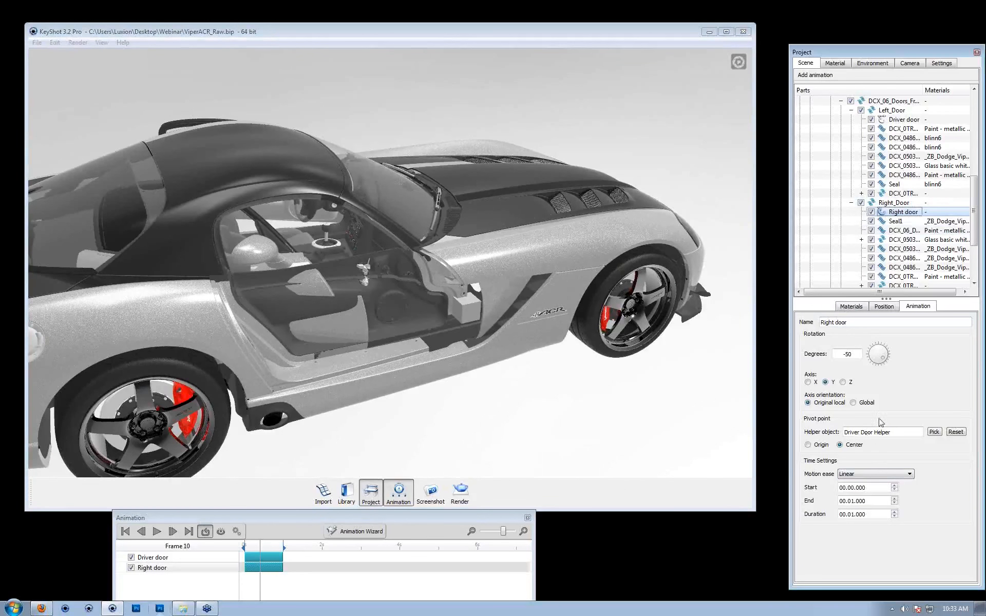
{"action": "left_click_drag", "start_coordinate": [268, 545], "coordinate": [267, 570]}
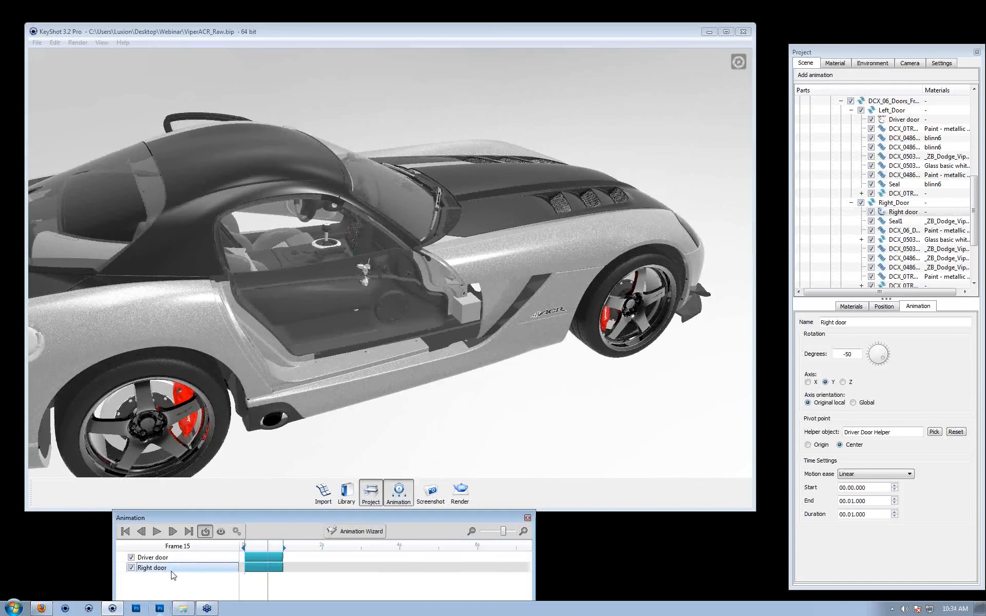
{"action": "left_click", "coordinate": [937, 431]}
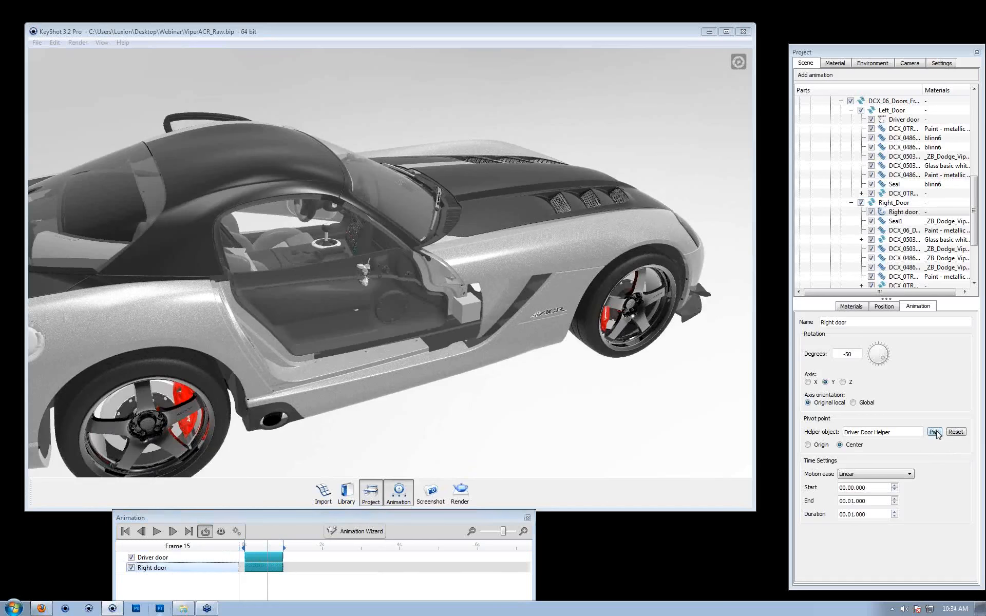
{"action": "left_click", "coordinate": [872, 224]}
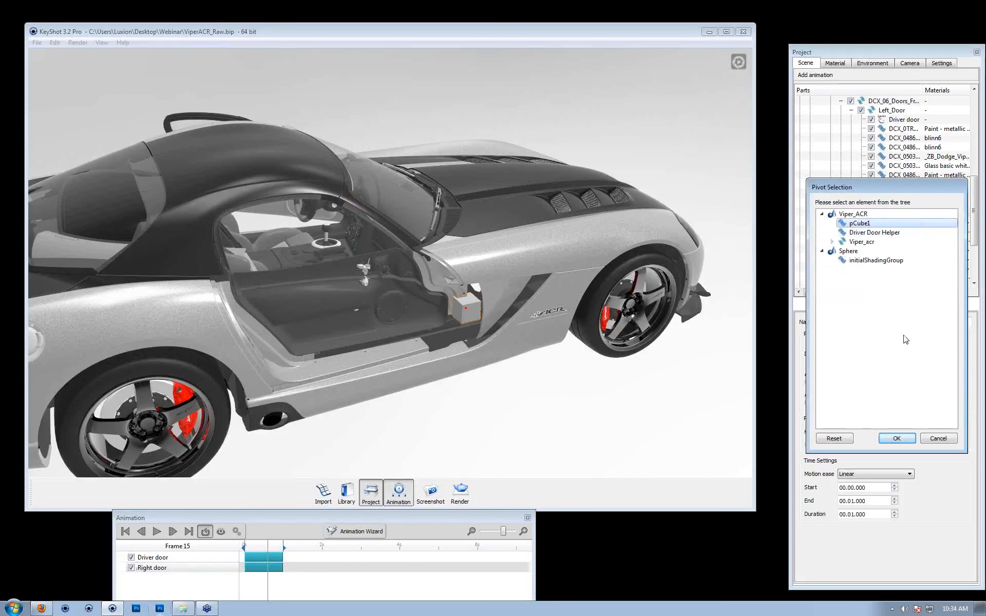
{"action": "left_click", "coordinate": [896, 438]}
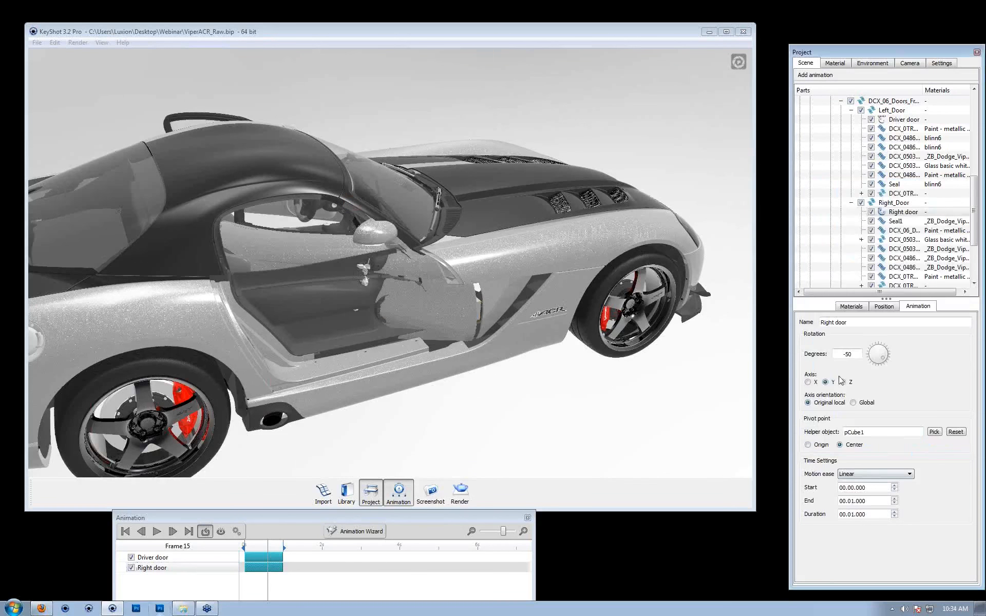
{"action": "mouse_move", "coordinate": [268, 551]}
{"action": "left_mouse_down"}
{"action": "mouse_move", "coordinate": [238, 566]}
{"action": "mouse_move", "coordinate": [272, 565]}
{"action": "left_mouse_up"}
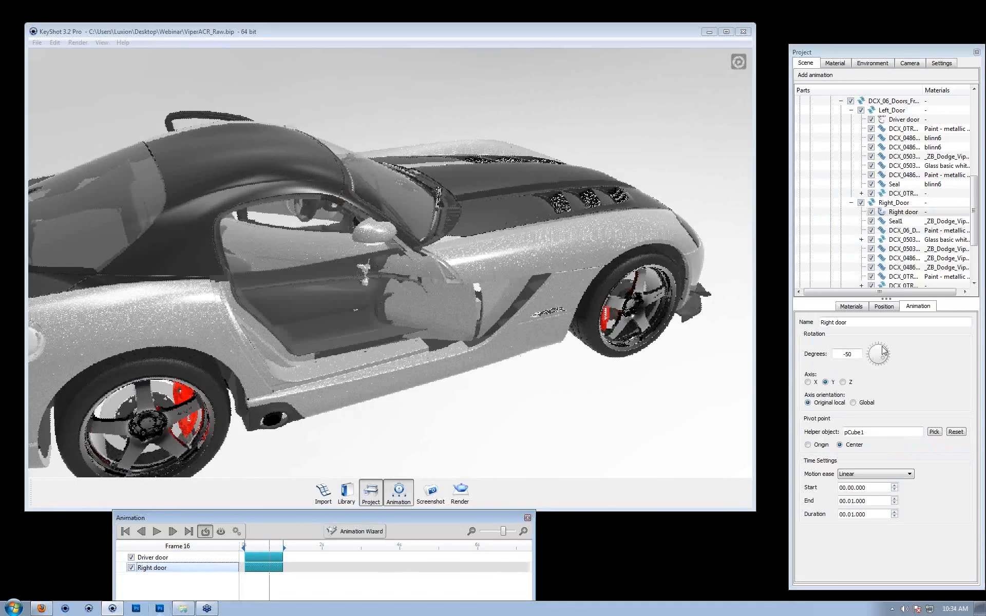
- Set the Right door rotation to 50 degrees and scrub to frame 25 to check that it opens outward
{"action": "left_click", "coordinate": [845, 354]}
{"action": "key", "text": "BackSpace"}
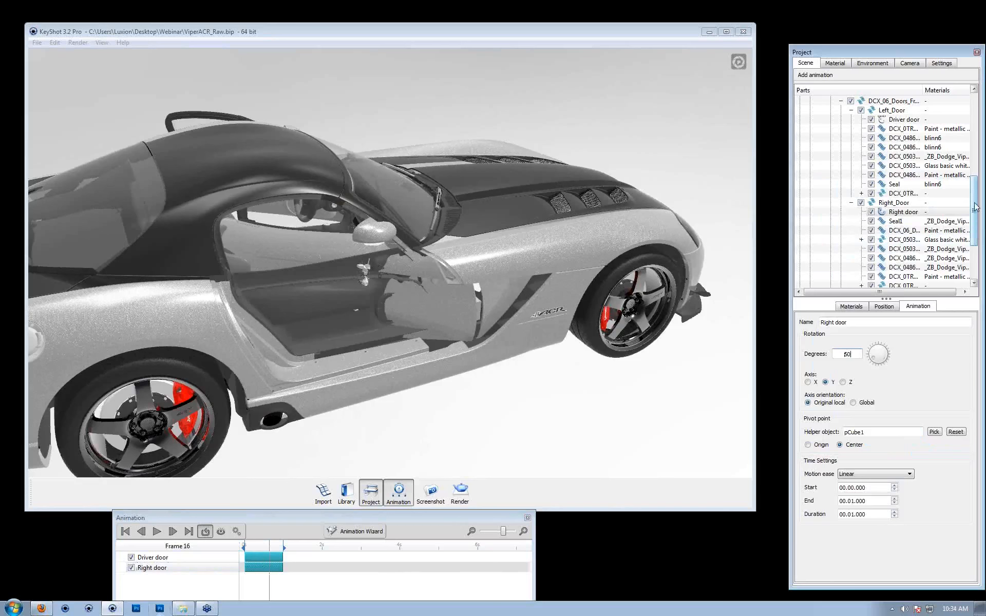
{"action": "left_click_drag", "start_coordinate": [269, 555], "coordinate": [328, 562]}
{"action": "left_click_drag", "start_coordinate": [302, 327], "coordinate": [355, 281]}
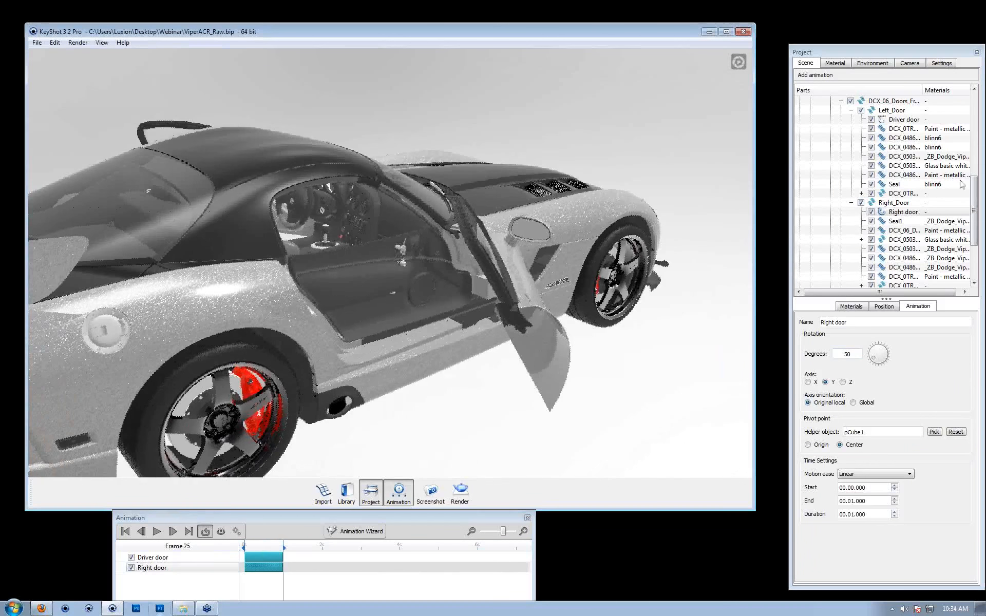
- Copy the Right door animation, paste it linked onto the Right_door_interior group, and scrub the door closed and open
{"action": "right_click", "coordinate": [909, 211]}
{"action": "left_click", "coordinate": [950, 217]}
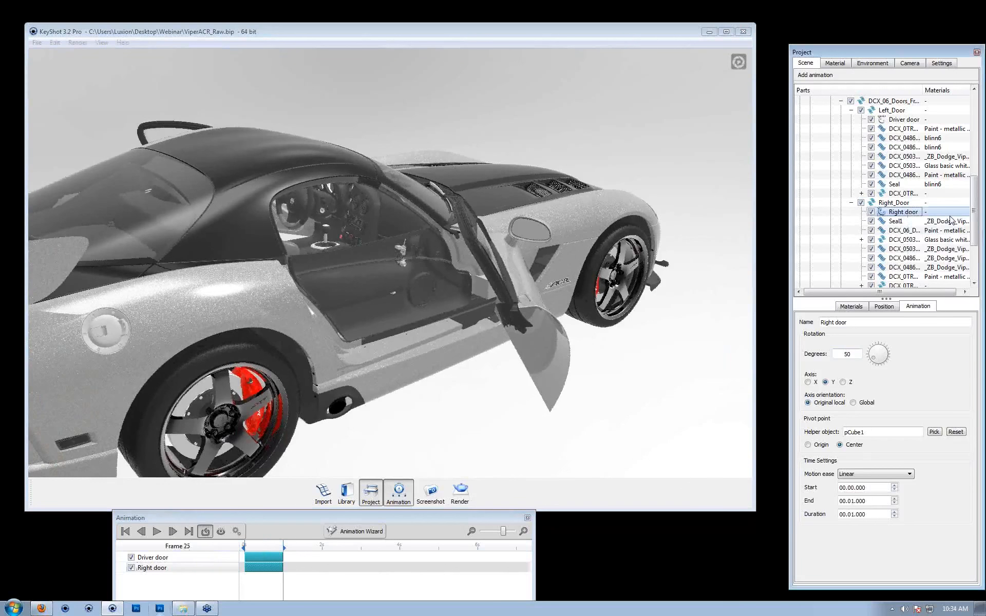
{"action": "scroll", "coordinate": [896, 241], "scroll_direction": "down", "scroll_amount": 4}
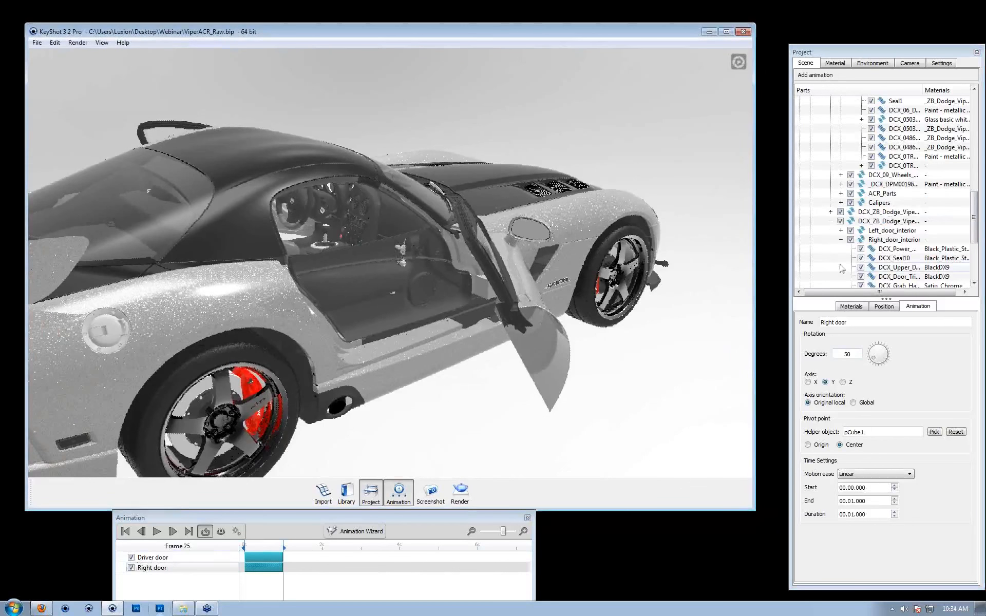
{"action": "left_click", "coordinate": [895, 239]}
{"action": "right_click", "coordinate": [894, 241]}
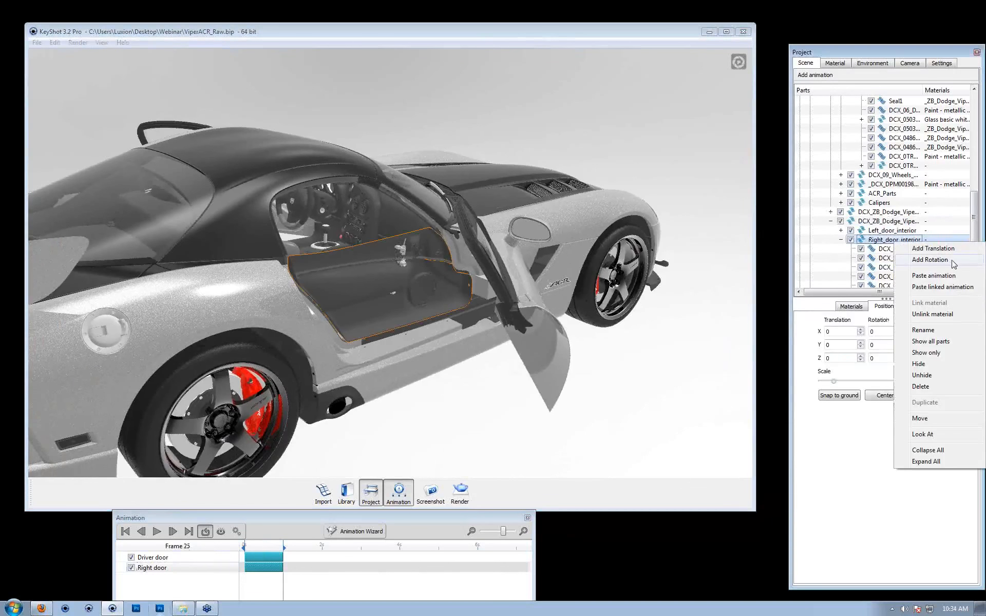
{"action": "left_click", "coordinate": [942, 287]}
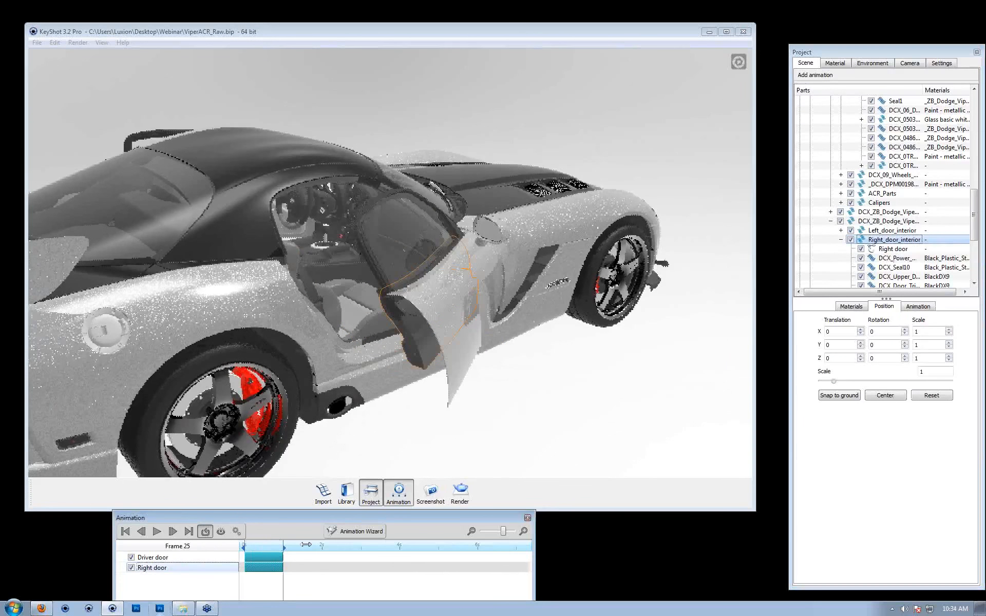
{"action": "left_click_drag", "start_coordinate": [305, 544], "coordinate": [222, 550]}
{"action": "left_click_drag", "start_coordinate": [212, 551], "coordinate": [337, 552]}
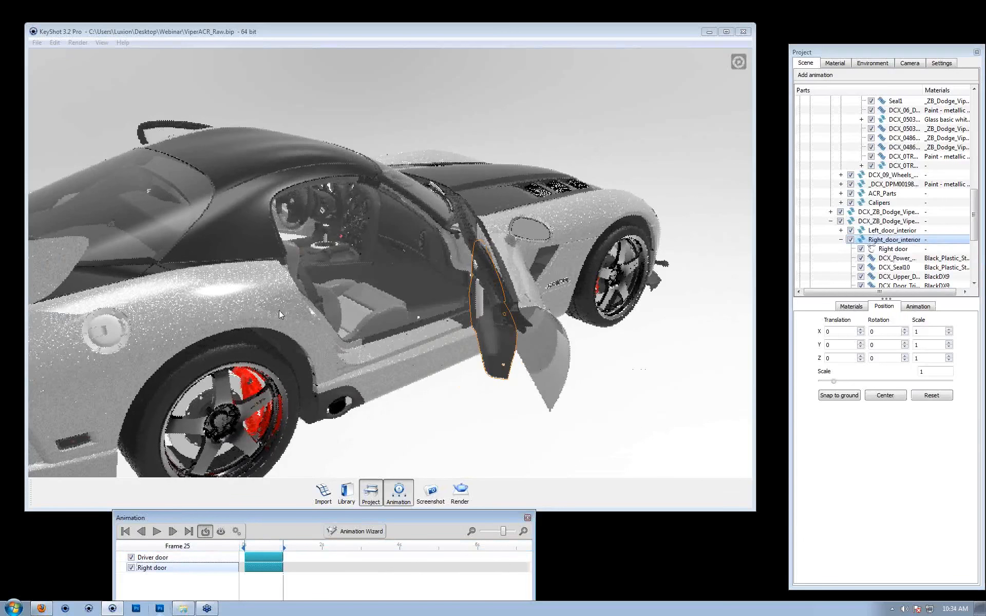
- Mirror the Driver door animation in the timeline so the driver door swings closed after opening
{"action": "left_click_drag", "start_coordinate": [279, 310], "coordinate": [445, 312]}
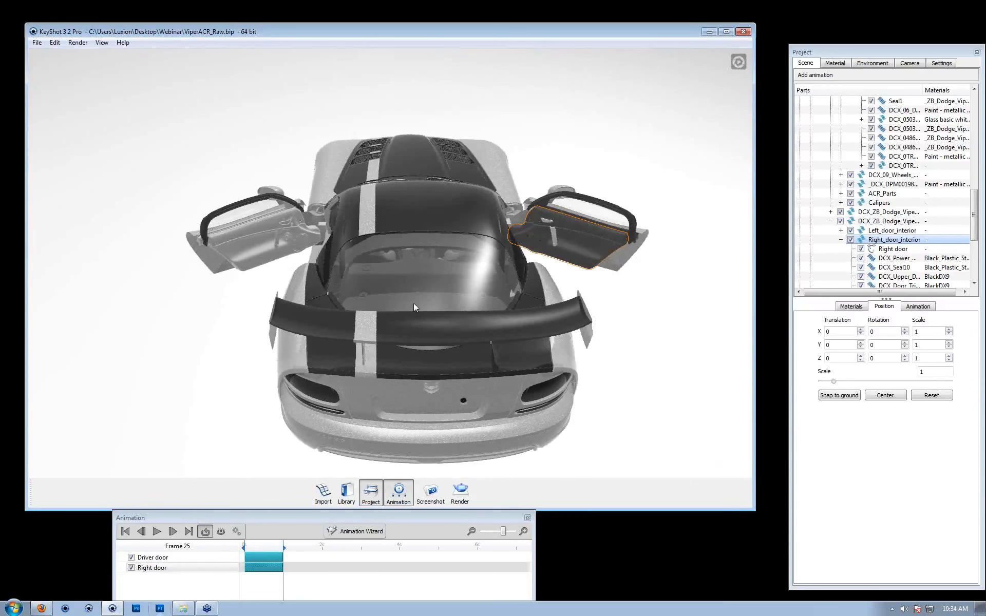
{"action": "left_click_drag", "start_coordinate": [486, 343], "coordinate": [358, 359]}
{"action": "left_click_drag", "start_coordinate": [260, 514], "coordinate": [254, 447]}
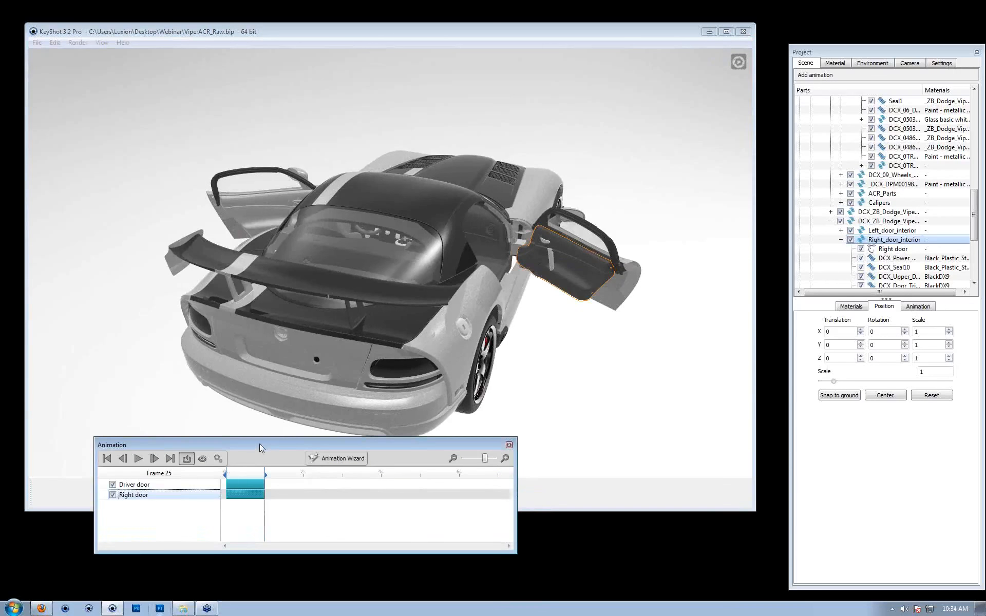
{"action": "left_click", "coordinate": [141, 485]}
{"action": "right_click", "coordinate": [142, 486]}
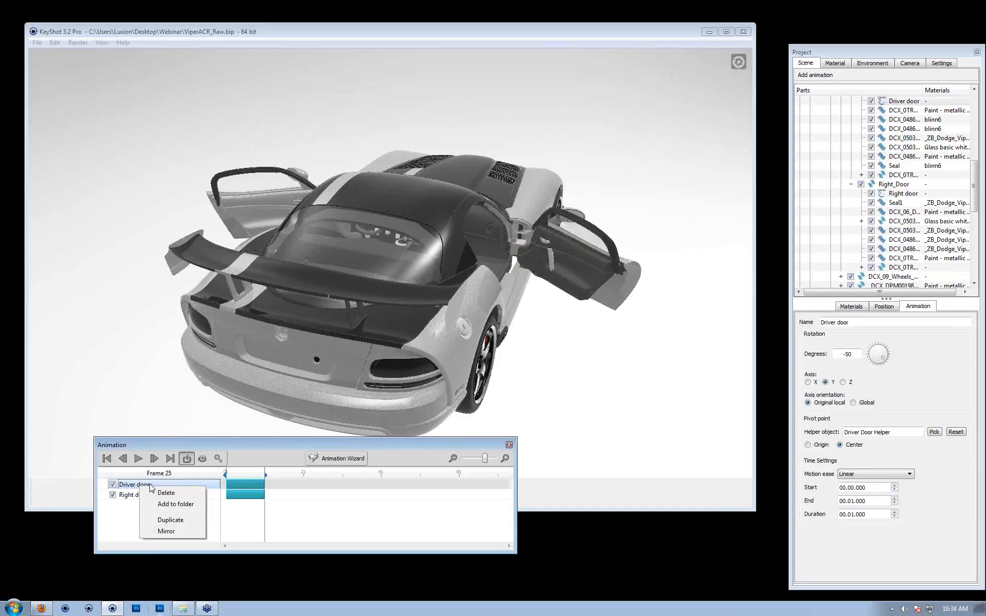
{"action": "left_click", "coordinate": [174, 534]}
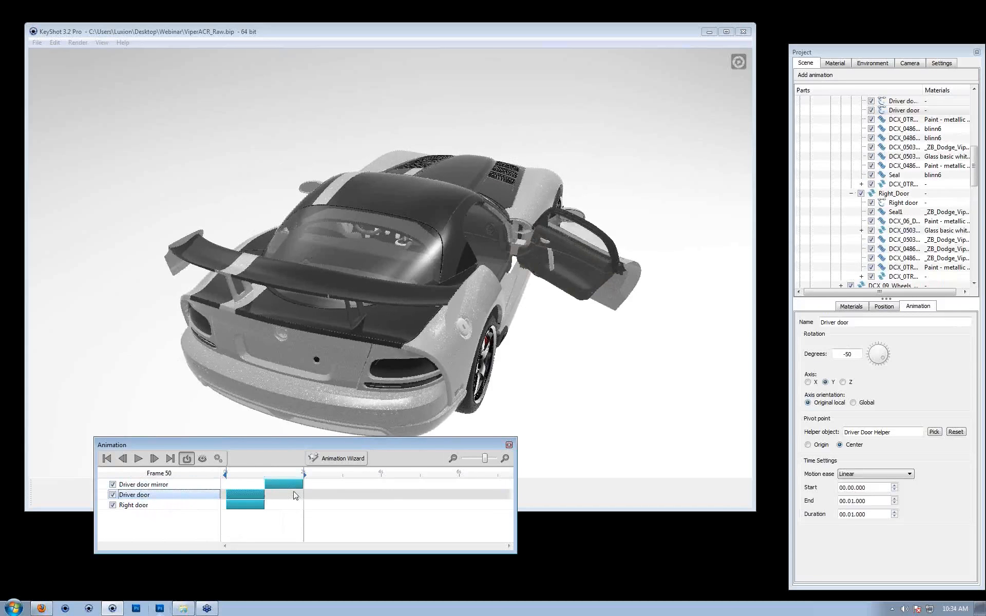
- Mirror the Right door animation as well, and scrub the timeline to check both doors closing
{"action": "left_click", "coordinate": [132, 506]}
{"action": "right_click", "coordinate": [132, 508]}
{"action": "left_click", "coordinate": [157, 552]}
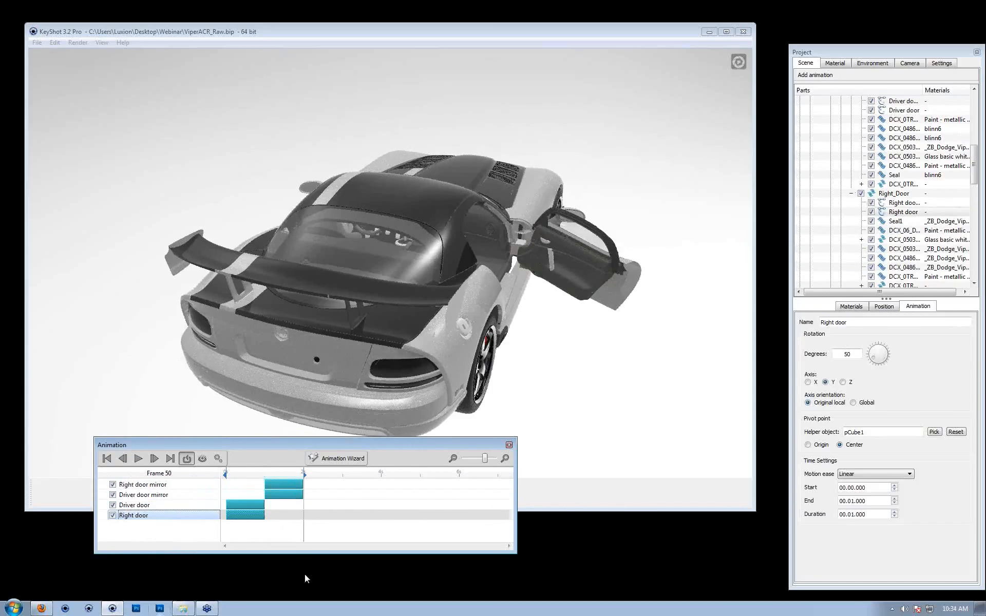
{"action": "left_click", "coordinate": [154, 484]}
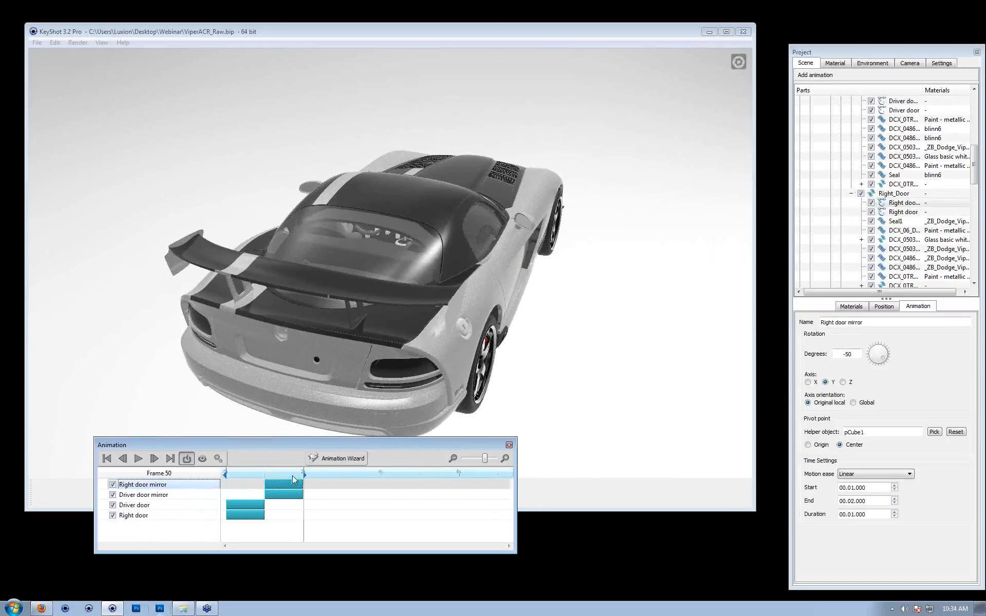
{"action": "left_click_drag", "start_coordinate": [303, 476], "coordinate": [327, 480]}
- Group the Driver door and Right door animations in a new folder named "Open doors"
{"action": "left_click", "coordinate": [142, 506]}
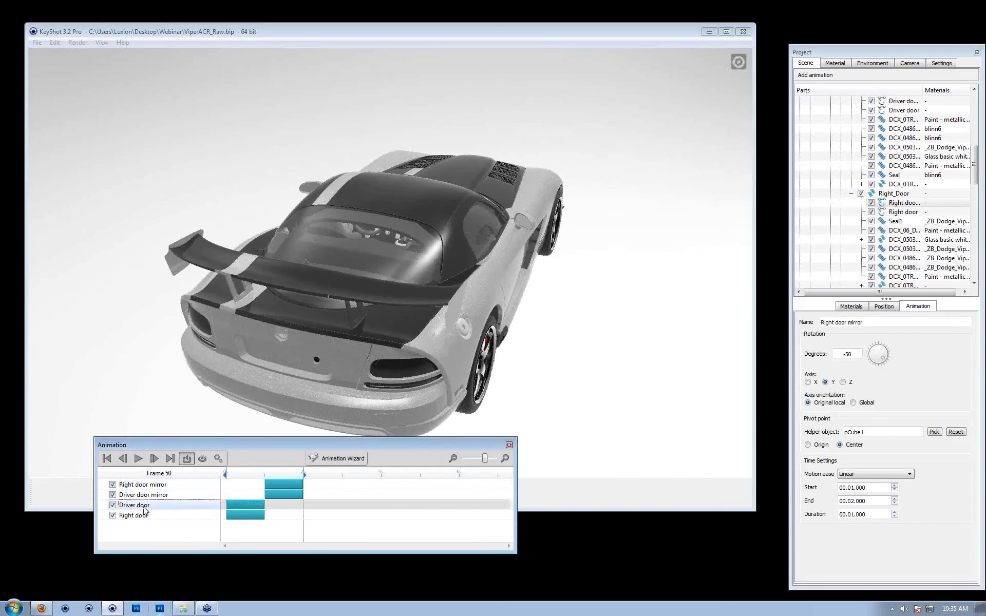
{"action": "left_click", "coordinate": [156, 495]}
{"action": "left_click", "coordinate": [148, 515]}
{"action": "right_click", "coordinate": [148, 515]}
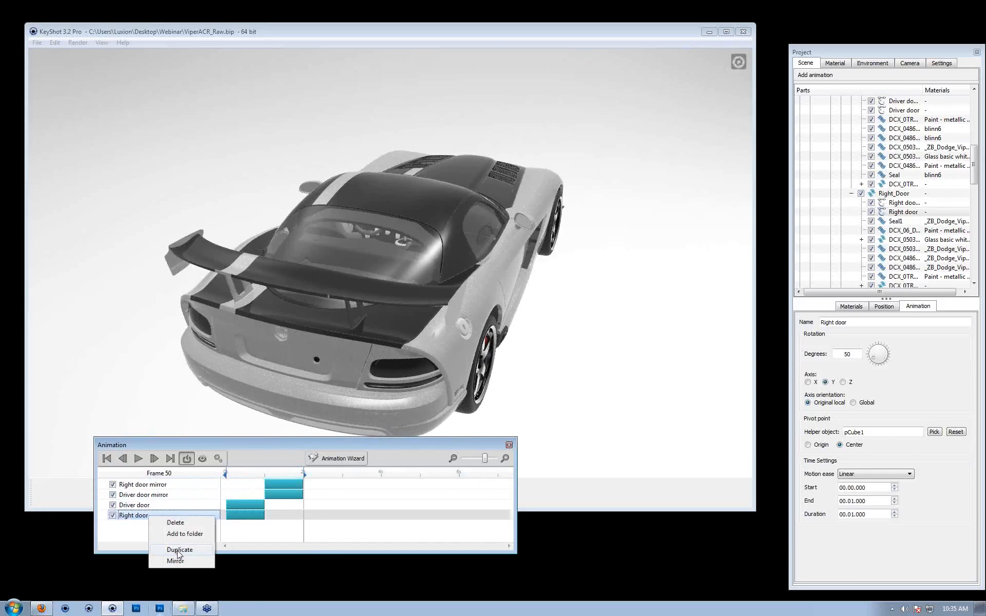
{"action": "left_click", "coordinate": [125, 553]}
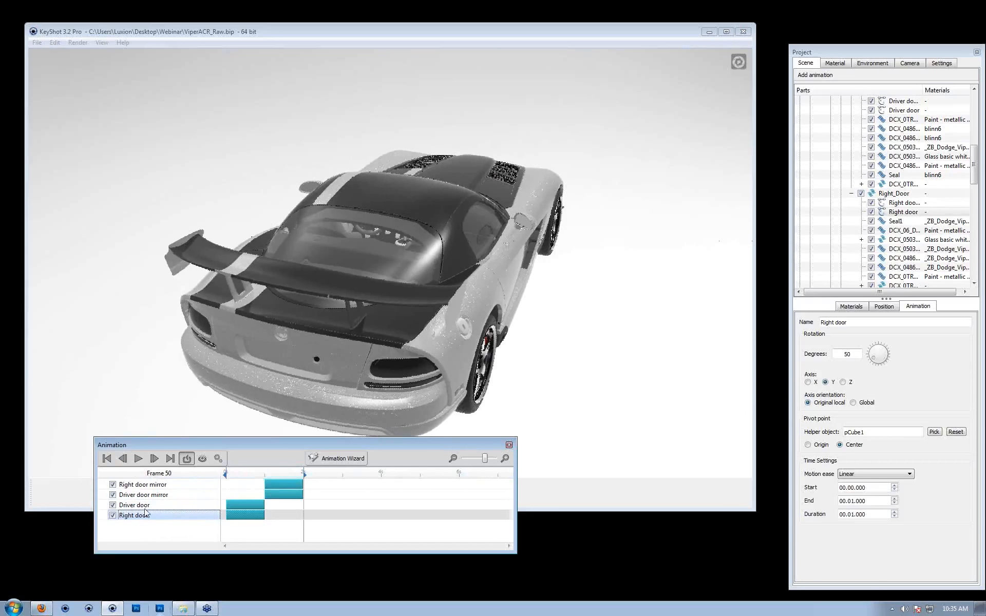
{"action": "right_click", "coordinate": [147, 508]}
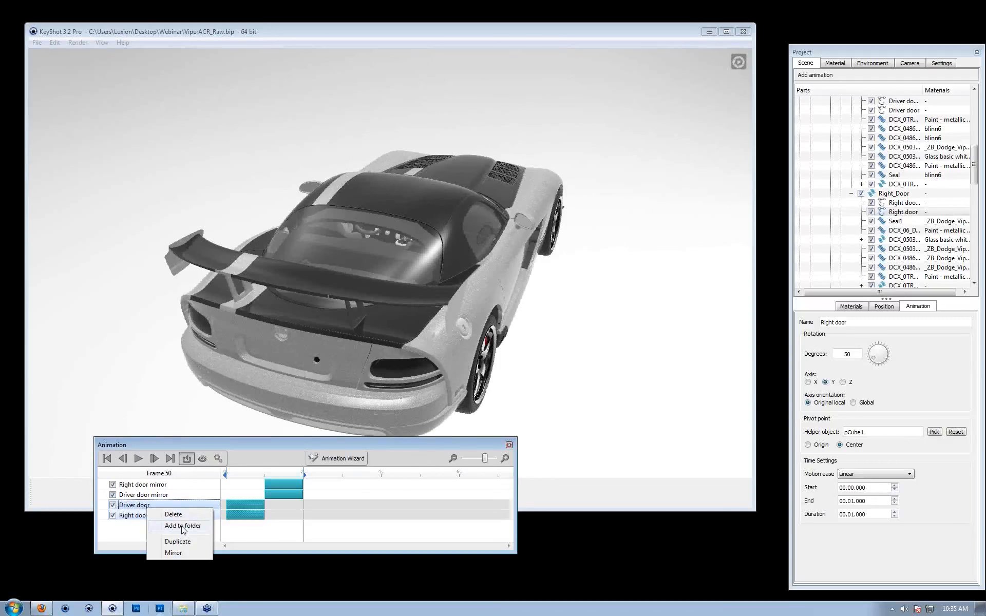
{"action": "left_click", "coordinate": [181, 526]}
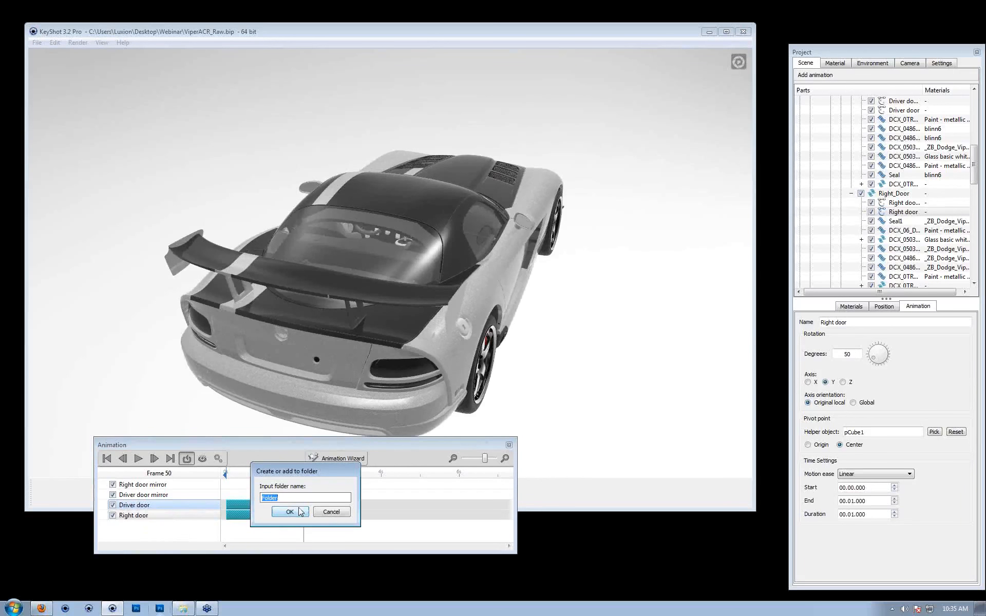
{"action": "type", "text": "Open dd"}
{"action": "key", "text": "BackSpace"}
{"action": "type", "text": "oors"}
{"action": "left_click", "coordinate": [299, 509]}
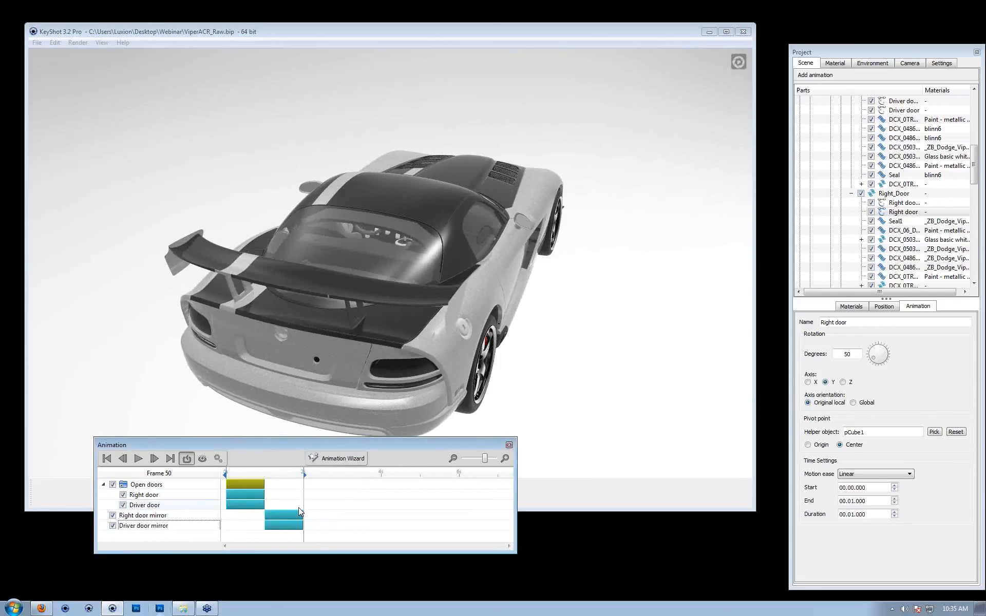
- Group the Right door mirror and Driver door mirror animations in a new folder named "Close doors"
{"action": "left_click", "coordinate": [155, 517]}
{"action": "left_click", "coordinate": [156, 524], "text": "ctrl"}
{"action": "right_click", "coordinate": [157, 524]}
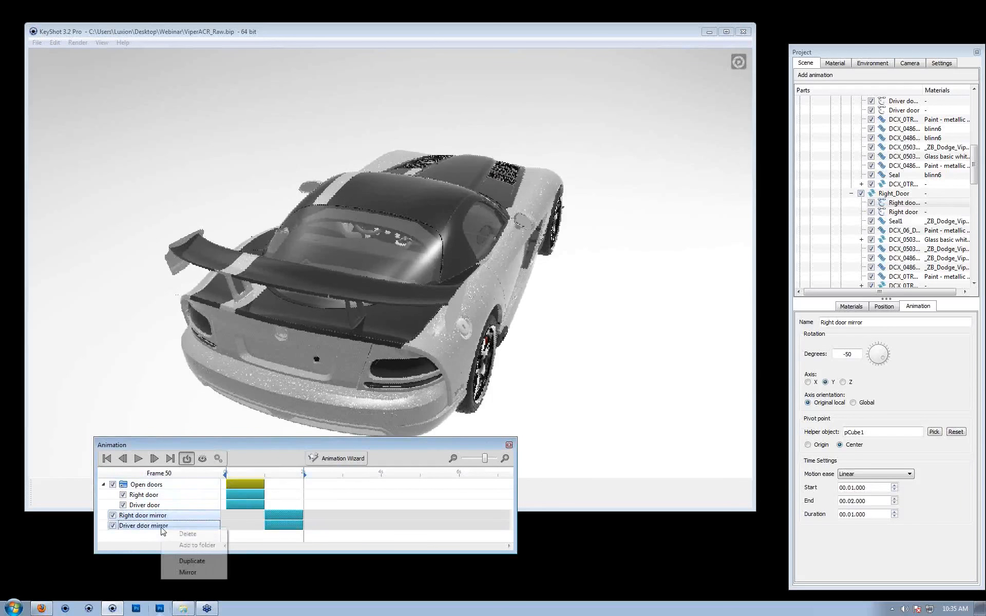
{"action": "left_click", "coordinate": [202, 549]}
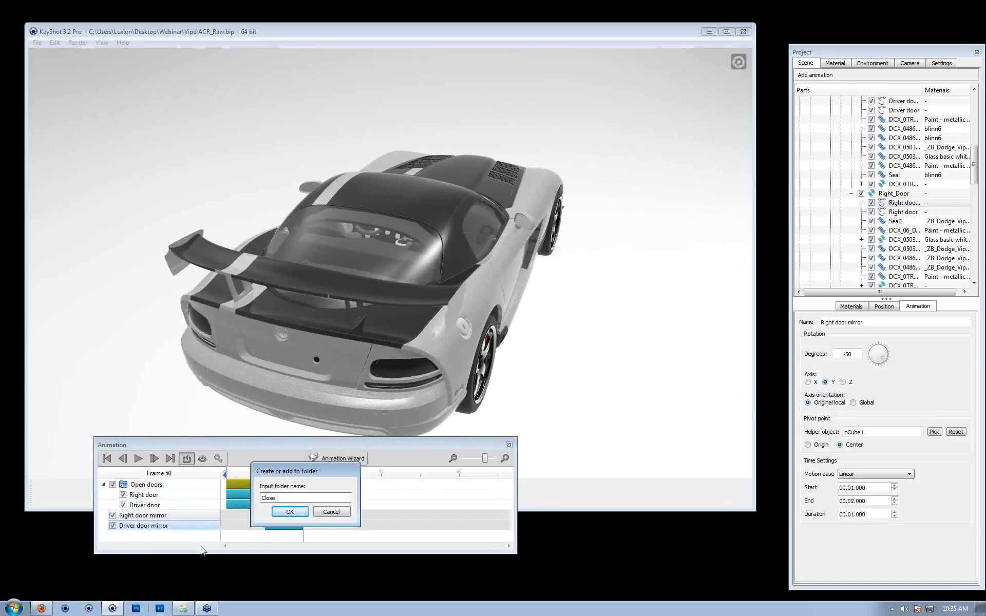
{"action": "key", "text": "Return"}
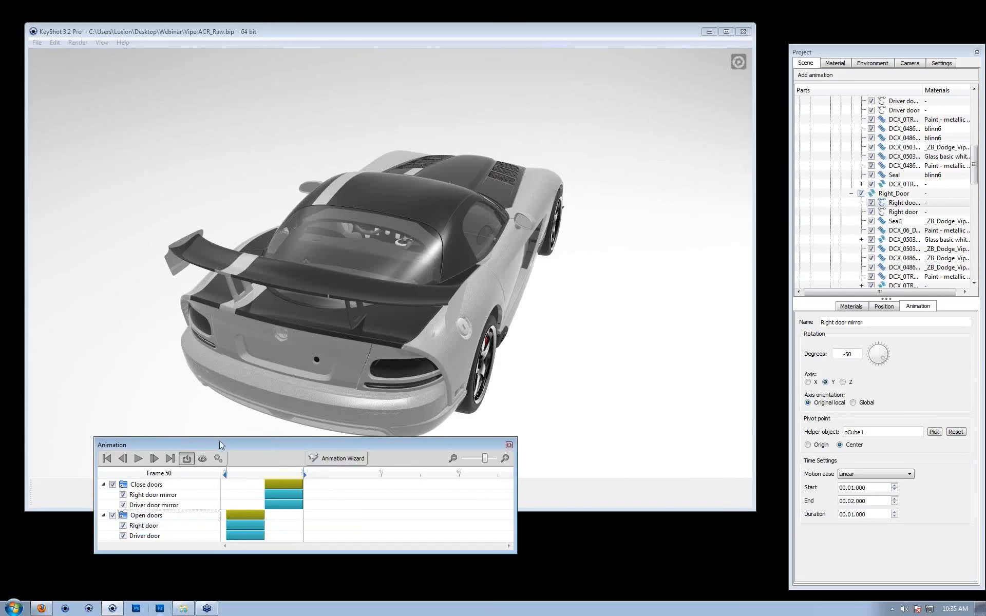
{"action": "left_click_drag", "start_coordinate": [221, 437], "coordinate": [222, 414]}
{"action": "right_click", "coordinate": [149, 471]}
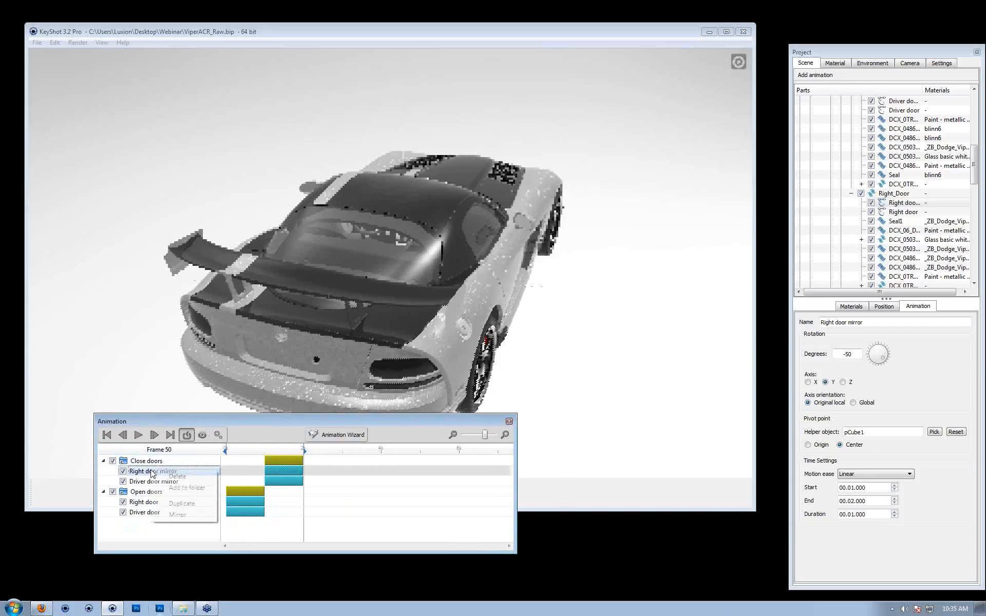
{"action": "left_click", "coordinate": [138, 482]}
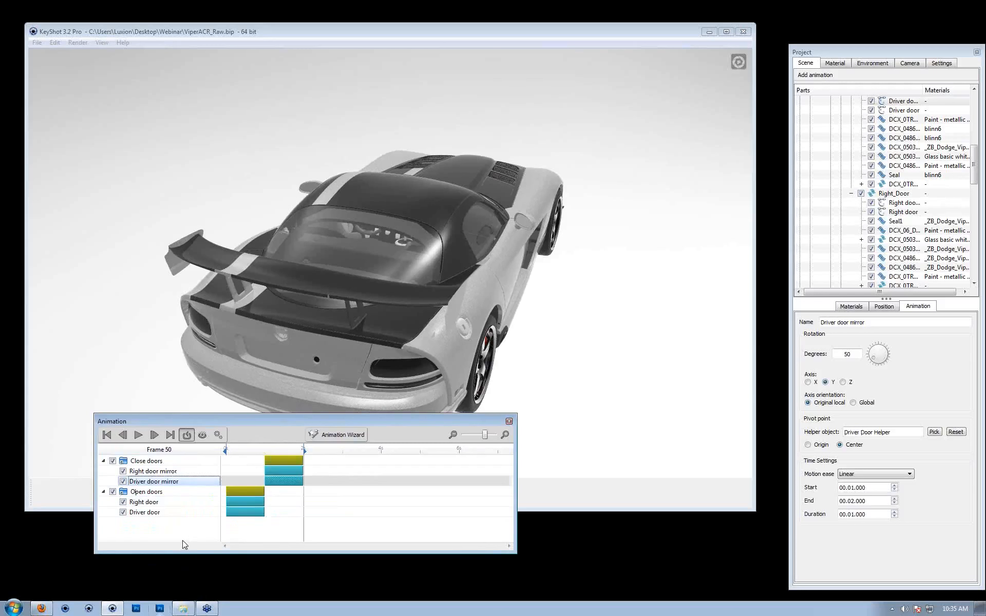
{"action": "right_click", "coordinate": [152, 472]}
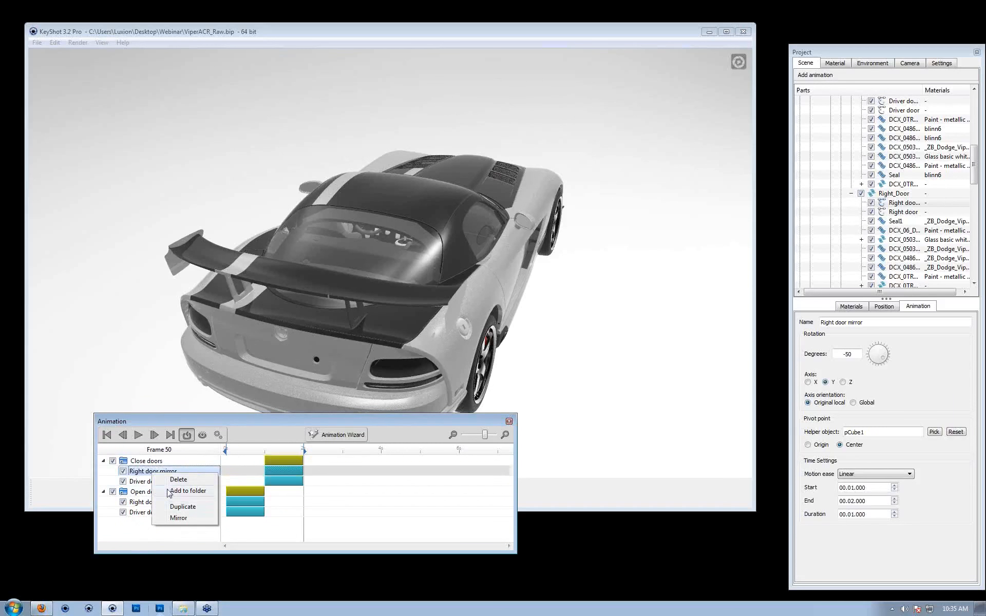
{"action": "left_click", "coordinate": [135, 526]}
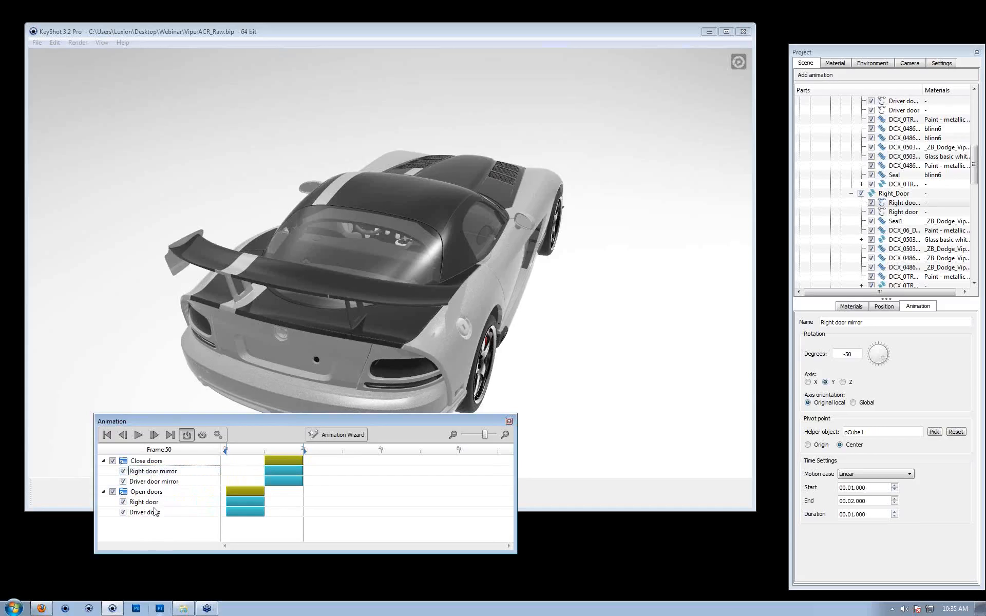
{"action": "left_click", "coordinate": [176, 481]}
{"action": "left_click", "coordinate": [154, 470]}
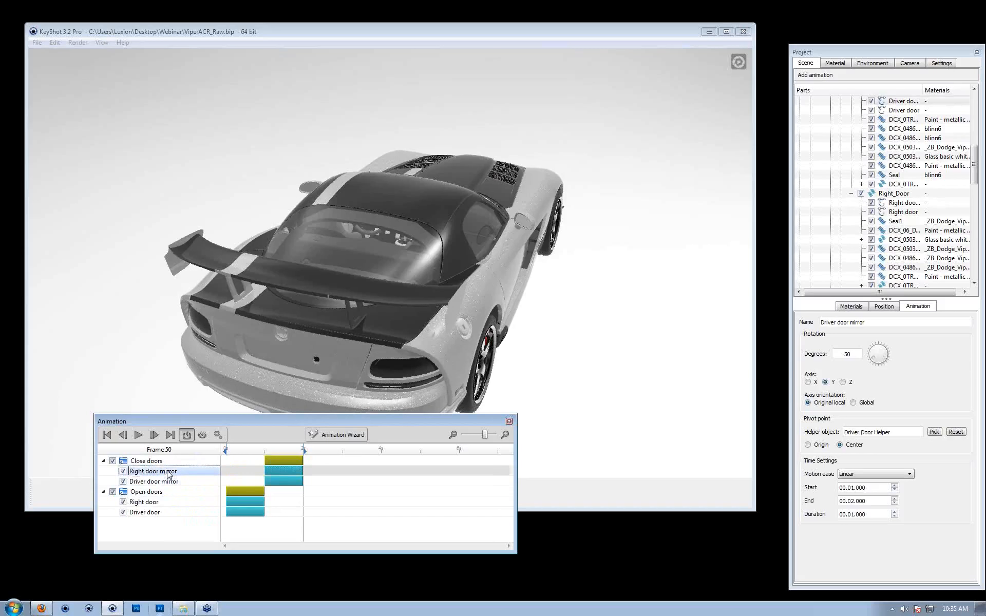
{"action": "left_click_drag", "start_coordinate": [143, 463], "coordinate": [153, 529]}
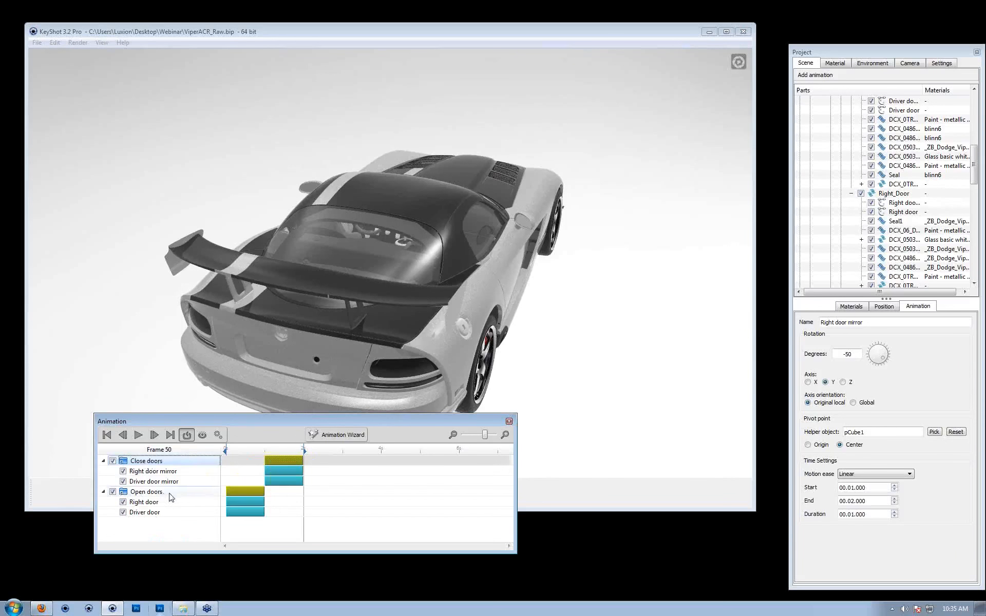
{"action": "left_click", "coordinate": [159, 492]}
{"action": "left_click", "coordinate": [186, 462]}
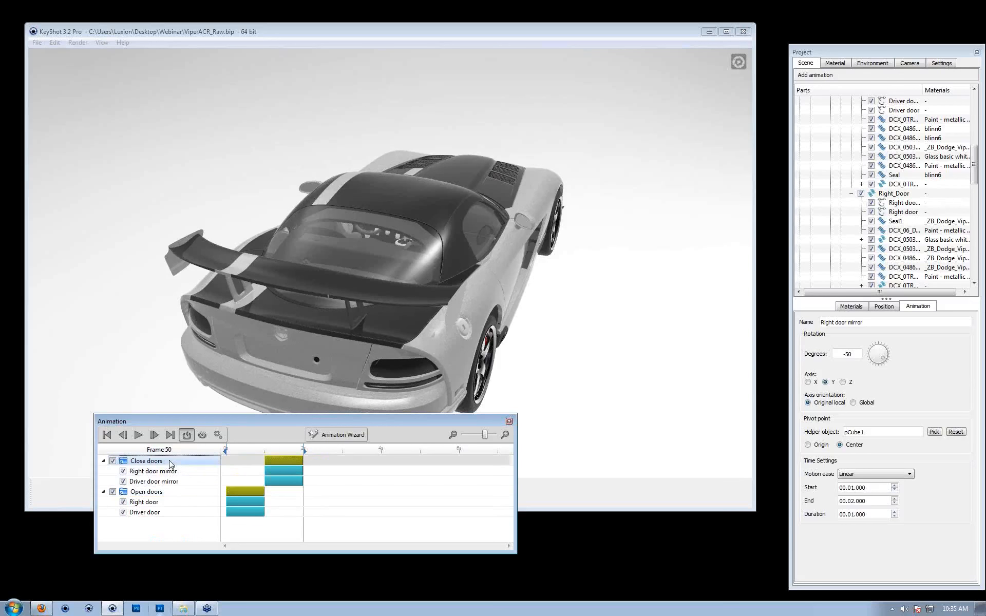
{"action": "right_click", "coordinate": [179, 473]}
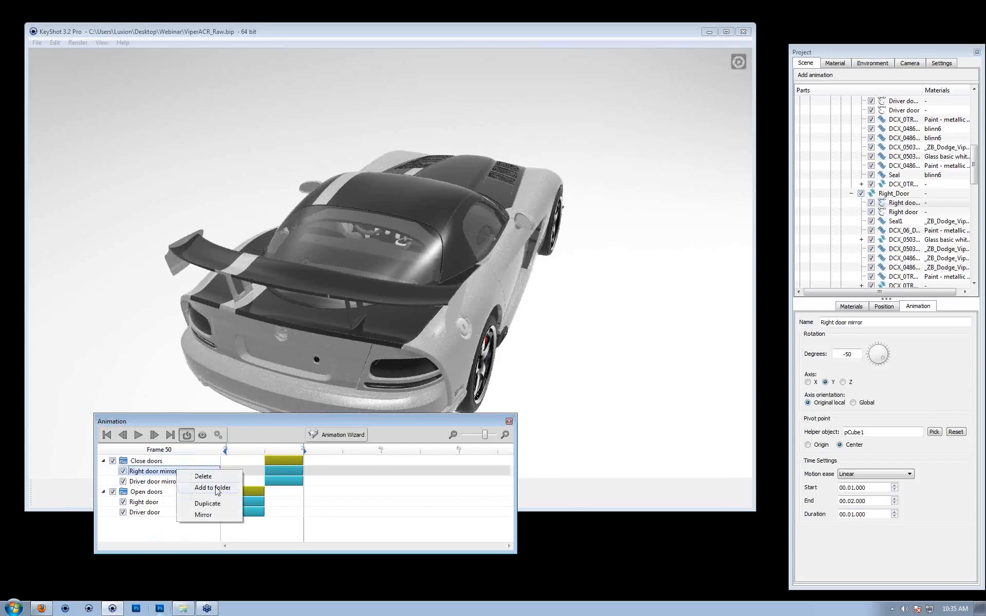
{"action": "left_click", "coordinate": [160, 528]}
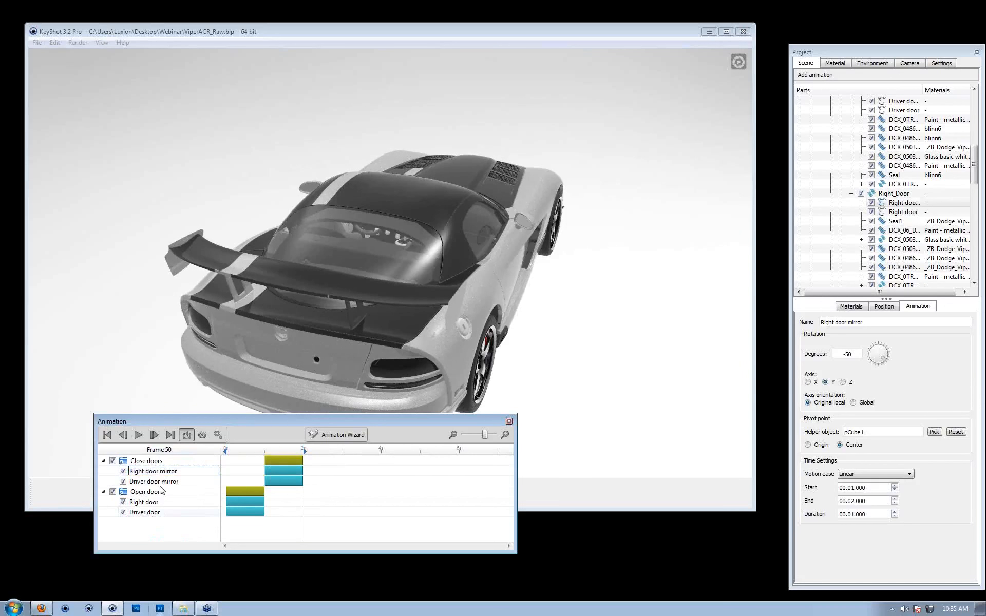
{"action": "left_click", "coordinate": [150, 512]}
{"action": "left_click", "coordinate": [161, 462], "text": "shift"}
{"action": "right_click", "coordinate": [160, 462]}
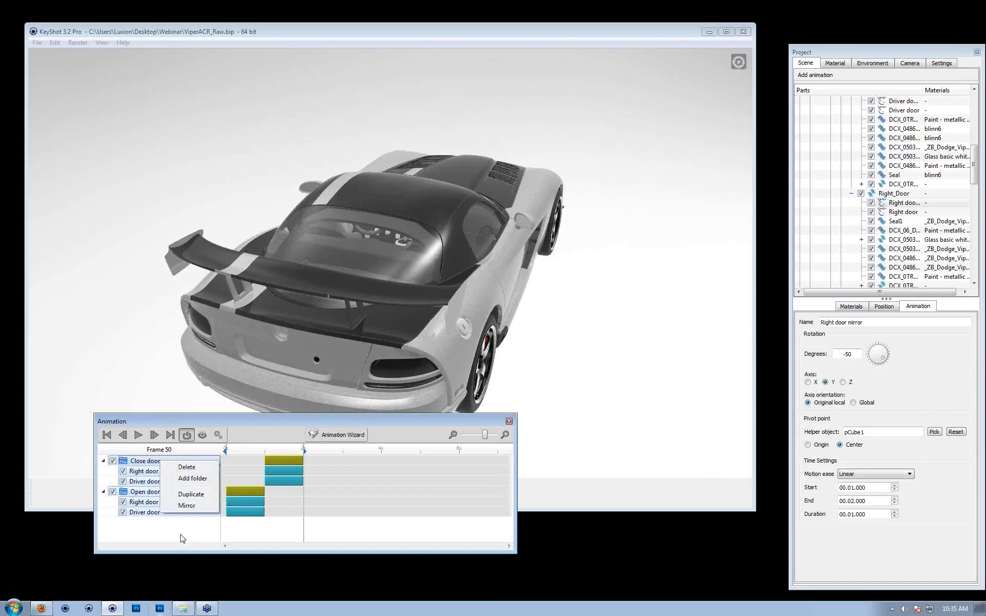
{"action": "left_click", "coordinate": [180, 537]}
- Retime the folders on the timeline: Open doors from 0 to about 2.68 s, and Close doors from about 2.88 to 5.64 s
{"action": "left_click_drag", "start_coordinate": [284, 461], "coordinate": [369, 460]}
{"action": "left_click_drag", "start_coordinate": [264, 491], "coordinate": [329, 493]}
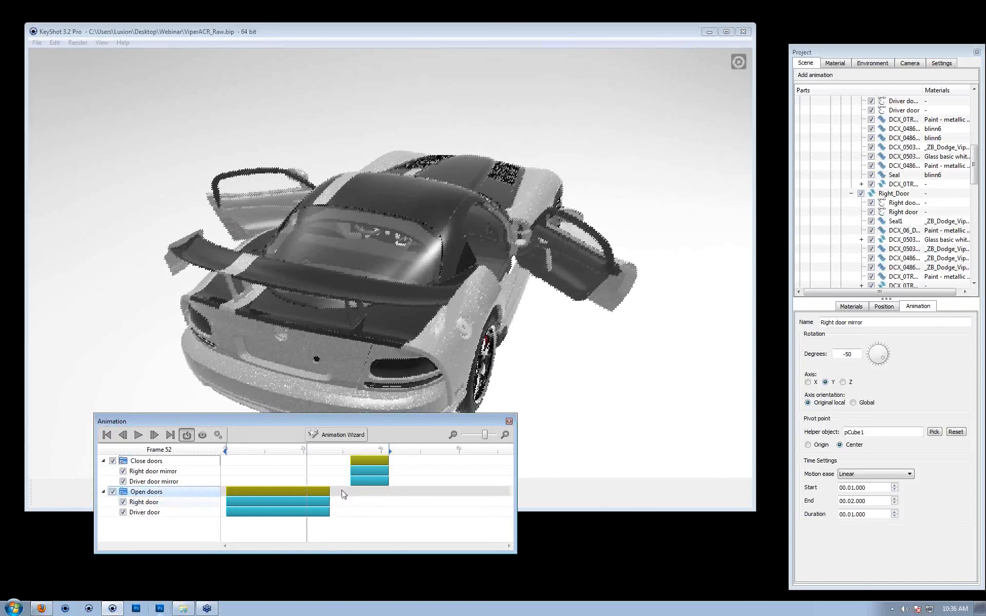
{"action": "left_click_drag", "start_coordinate": [383, 460], "coordinate": [444, 463]}
- Shift the Driver door animation to start at about 3.12 s, return its start to 0, and scrub the timeline to frame 0
{"action": "left_click_drag", "start_coordinate": [229, 512], "coordinate": [351, 514]}
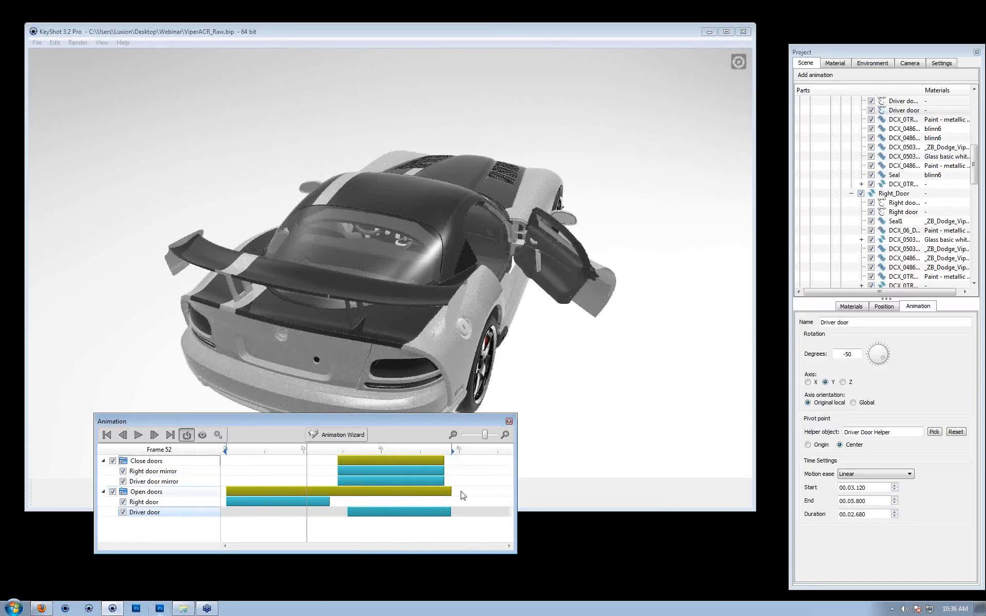
{"action": "left_click_drag", "start_coordinate": [431, 511], "coordinate": [310, 511]}
{"action": "left_click_drag", "start_coordinate": [304, 448], "coordinate": [226, 495]}
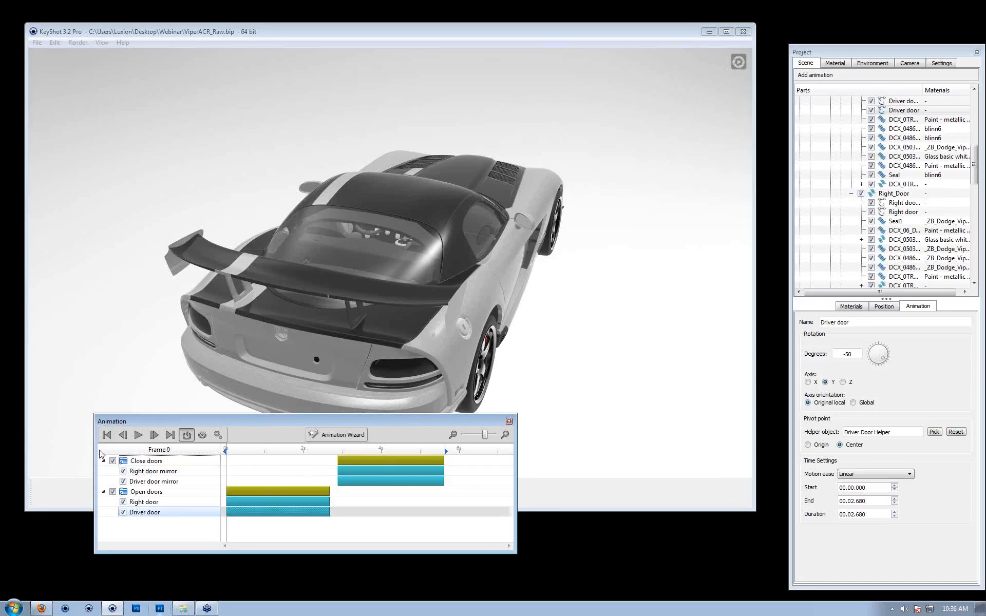
- Delete the Right door mirror animation from the Close doors folder, and scrub the timeline back to frame 0
{"action": "left_click", "coordinate": [154, 471]}
{"action": "right_click", "coordinate": [155, 472]}
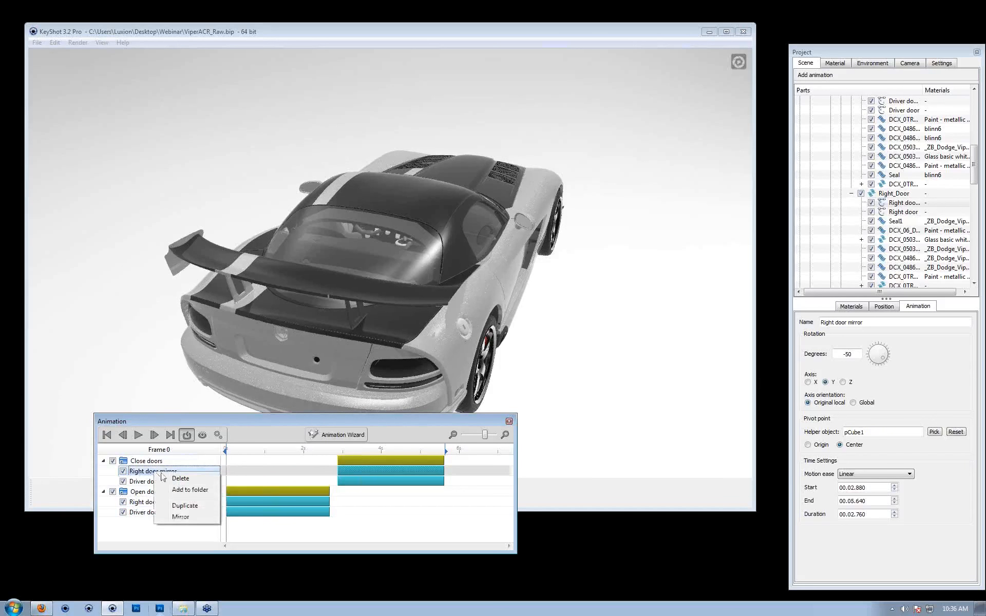
{"action": "left_click", "coordinate": [185, 481]}
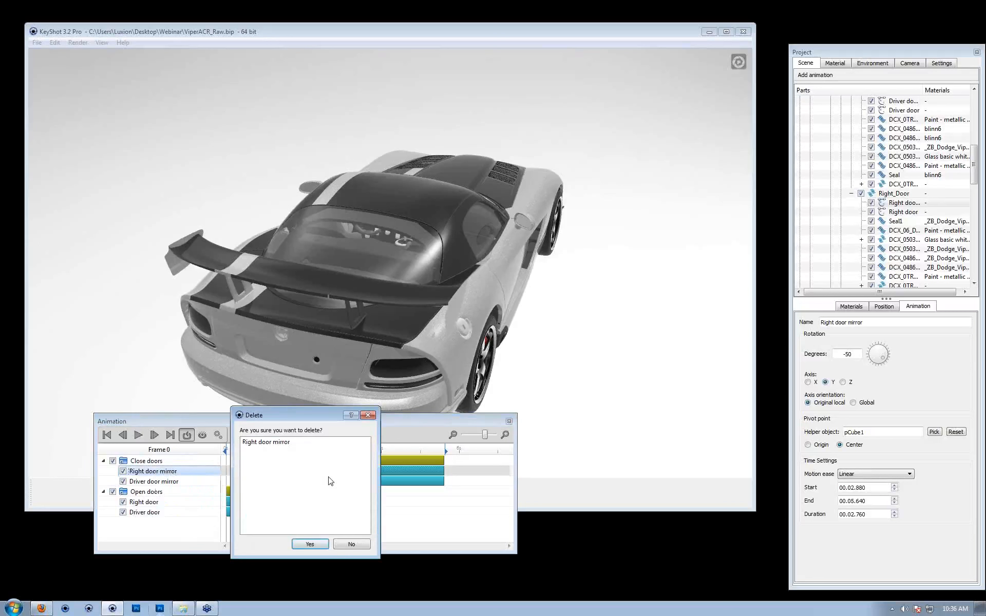
{"action": "left_click", "coordinate": [310, 544]}
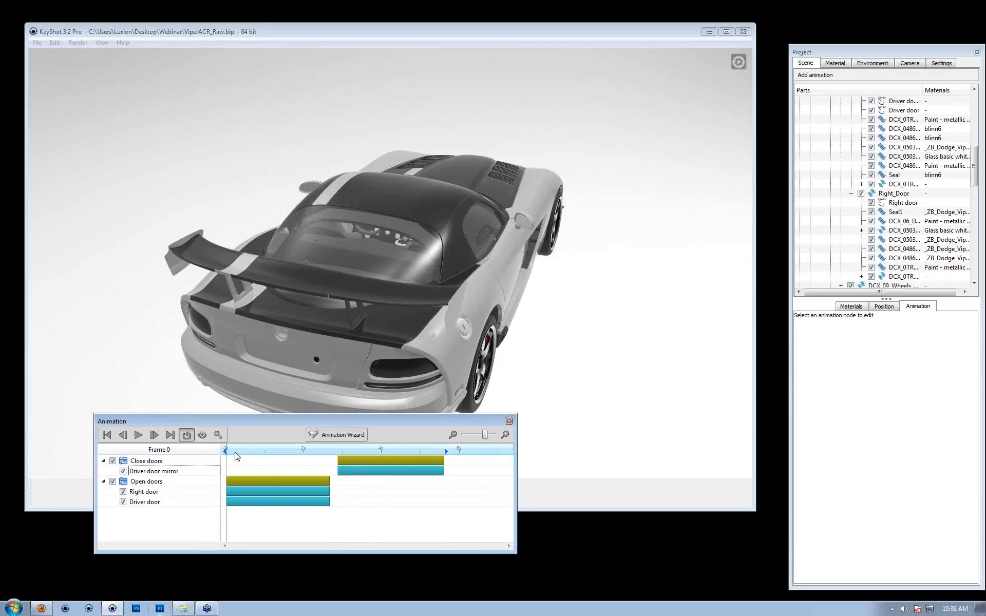
{"action": "left_click_drag", "start_coordinate": [236, 452], "coordinate": [222, 479]}
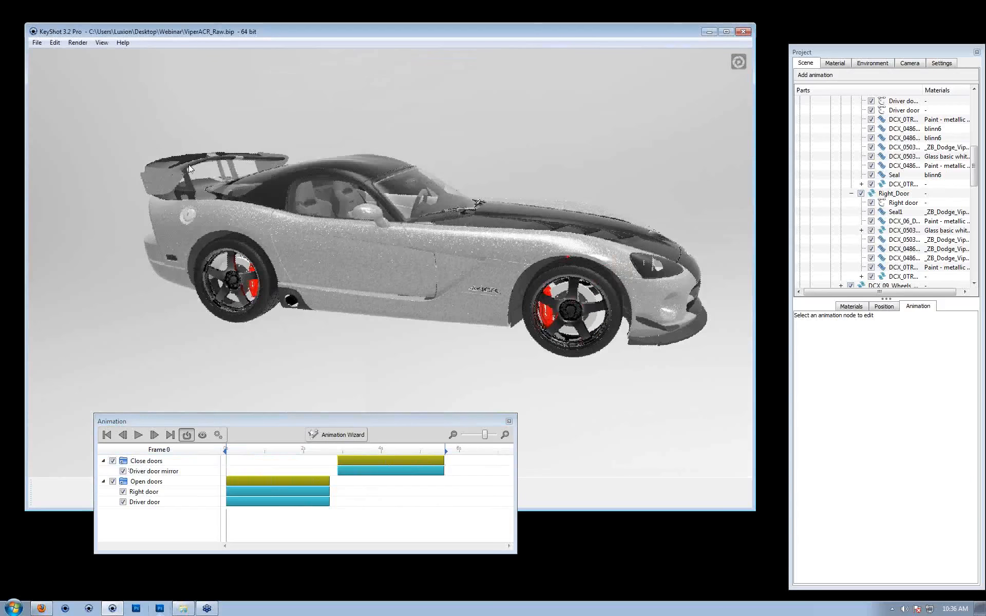
- Bring the car into a closer front three-quarter view that shows the front wheel and its red brake caliper
{"action": "left_click_drag", "start_coordinate": [190, 169], "coordinate": [292, 223]}
{"action": "scroll", "coordinate": [295, 212], "scroll_direction": "up", "scroll_amount": 2}
{"action": "scroll", "coordinate": [294, 211], "scroll_direction": "down", "scroll_amount": 4}
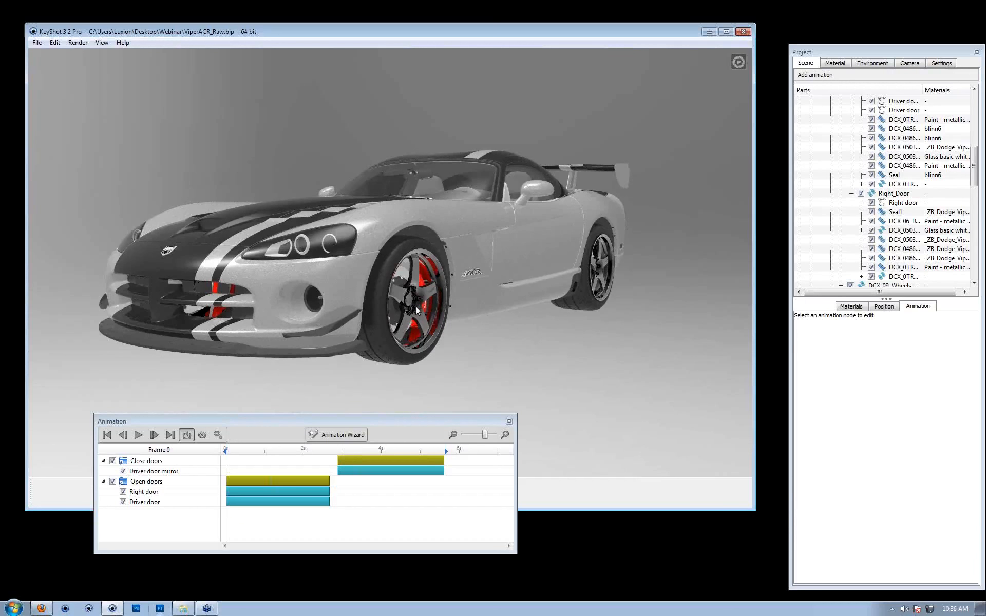
{"action": "scroll", "coordinate": [341, 357], "scroll_direction": "up", "scroll_amount": 4}
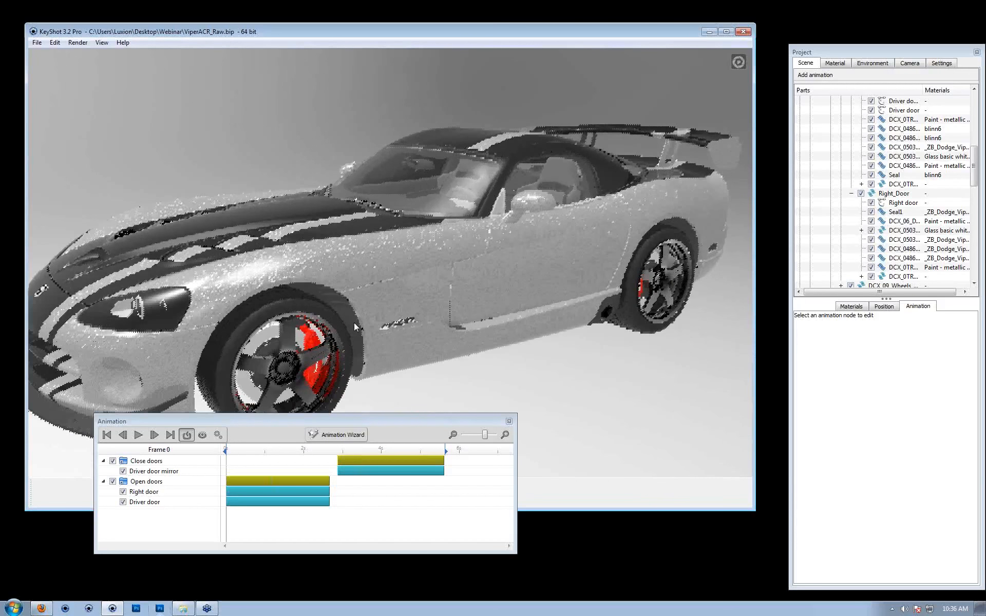
{"action": "middle_click_drag", "start_coordinate": [363, 312], "coordinate": [359, 301]}
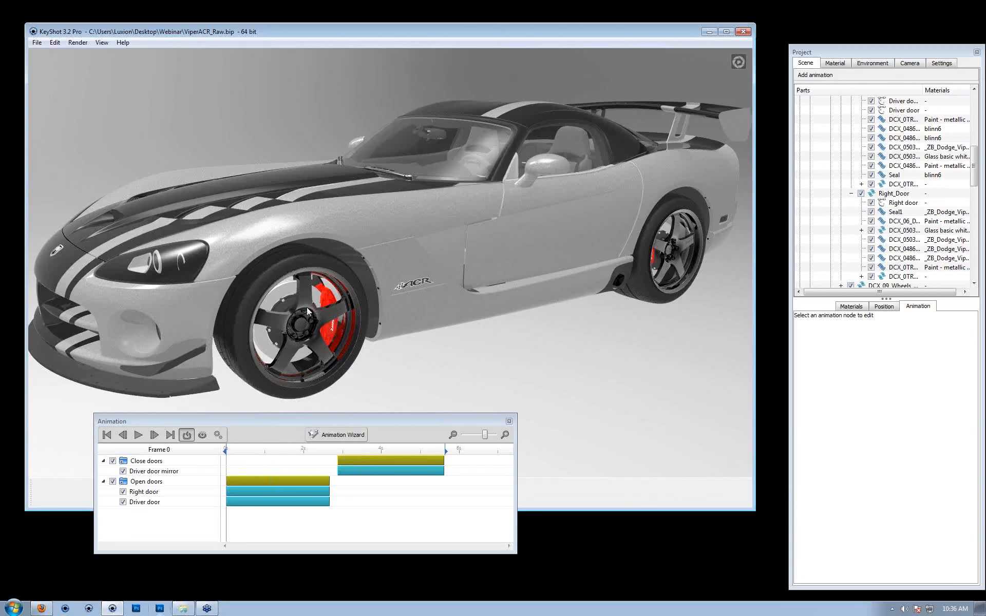
- Collapse the Close doors and Open doors animation folders, and collapse the front wheel's SIDEWINDER group under DCX_09_Wheels in the scene tree
{"action": "left_click", "coordinate": [103, 460]}
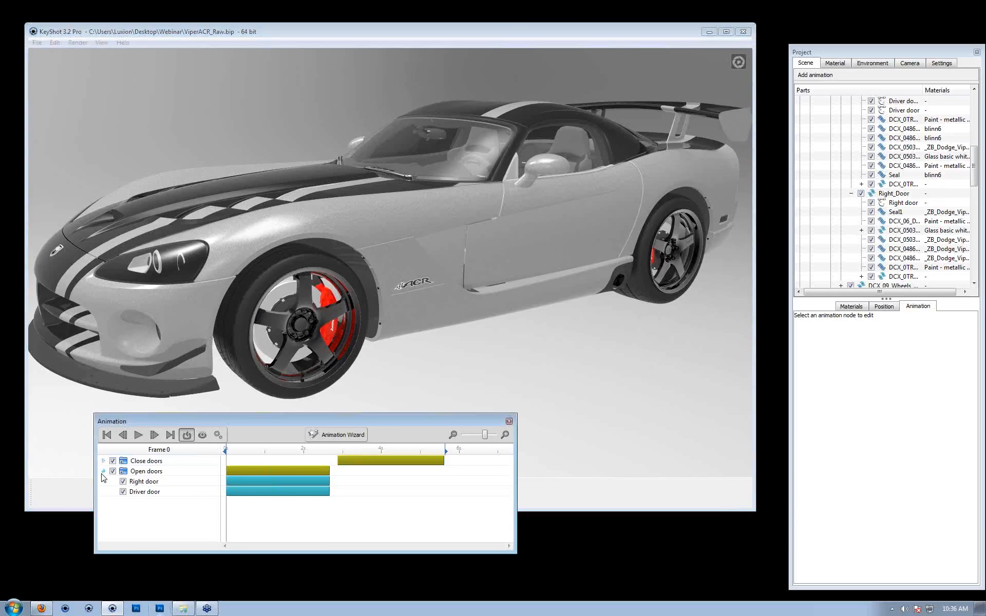
{"action": "left_click", "coordinate": [103, 471]}
{"action": "left_click", "coordinate": [282, 319]}
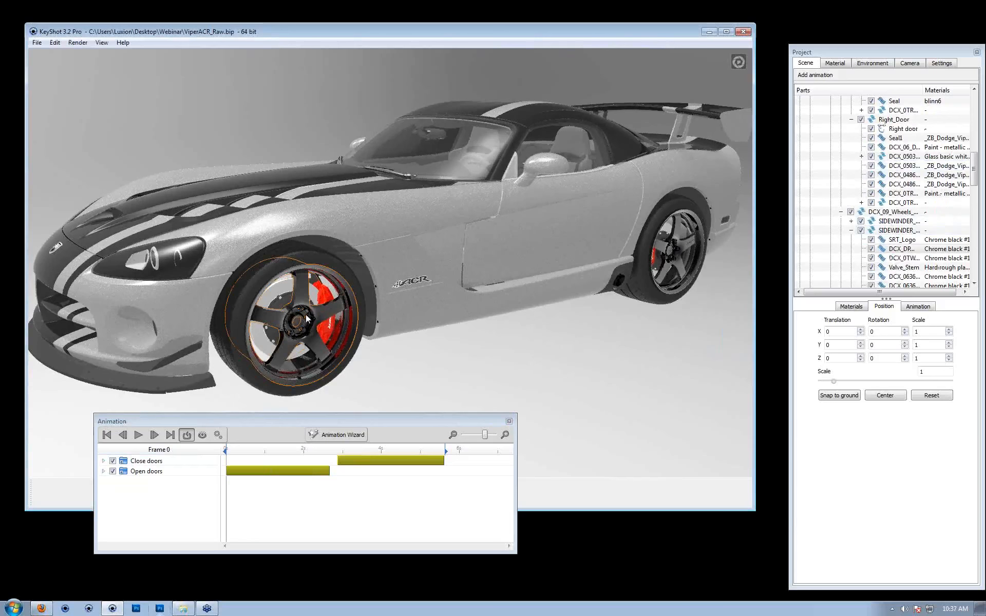
{"action": "left_click", "coordinate": [857, 231]}
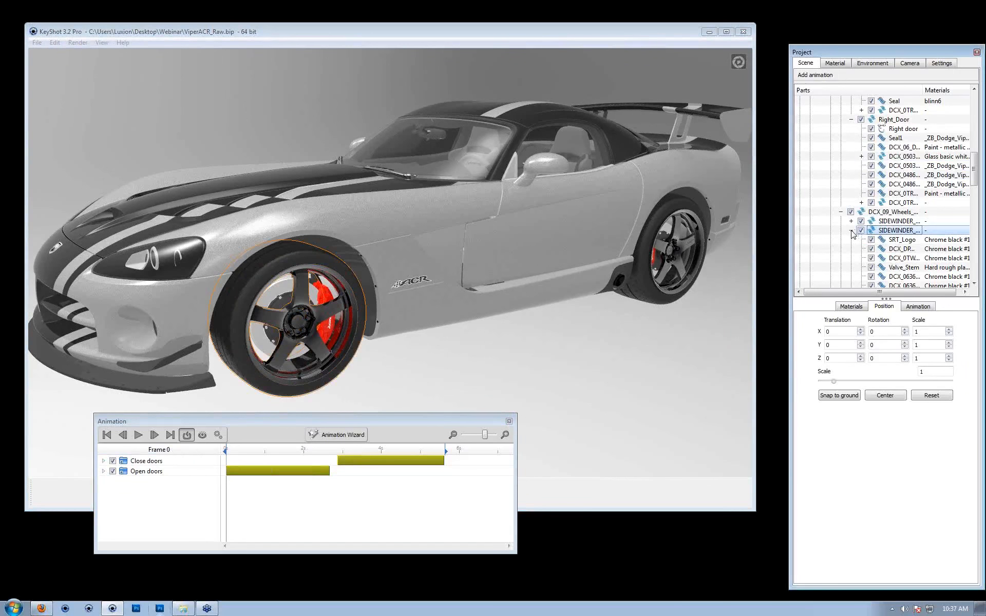
{"action": "left_click", "coordinate": [844, 212]}
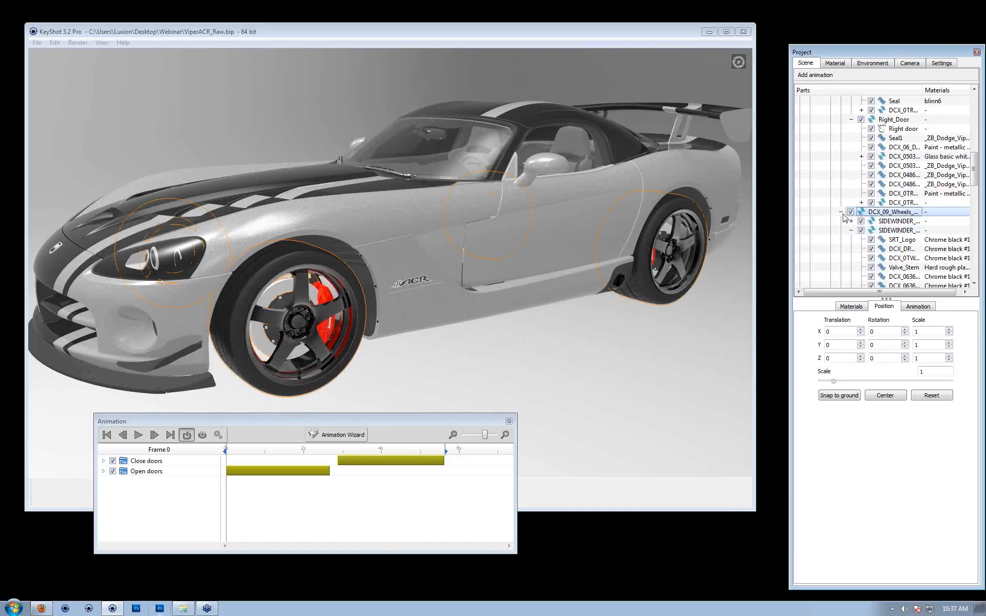
{"action": "left_click", "coordinate": [851, 230]}
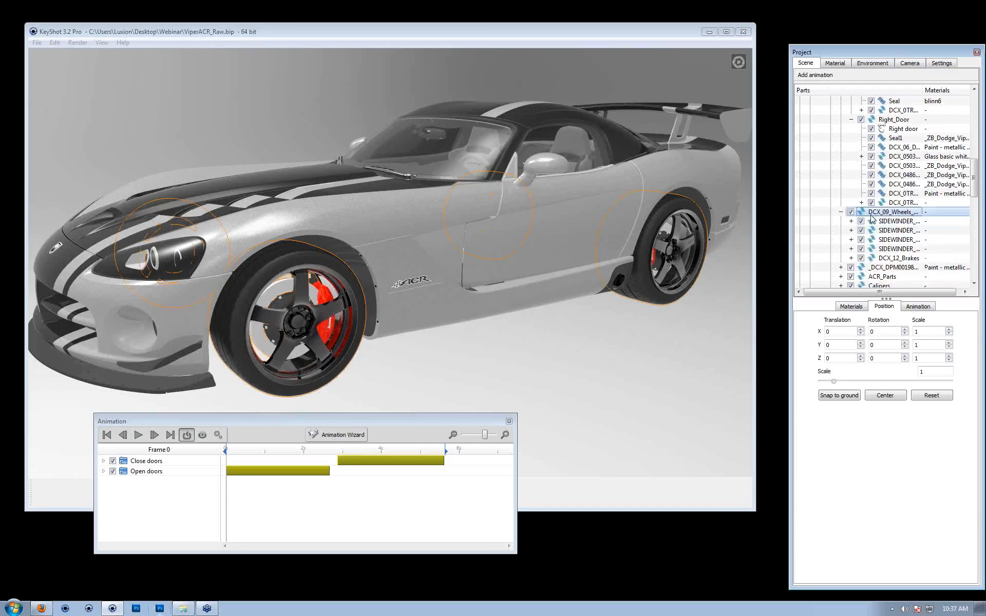
- Examine the SIDEWINDER groups and DCX_12_Brakes in the scene tree to identify which wheel or brake parts each one holds
{"action": "left_click", "coordinate": [892, 221]}
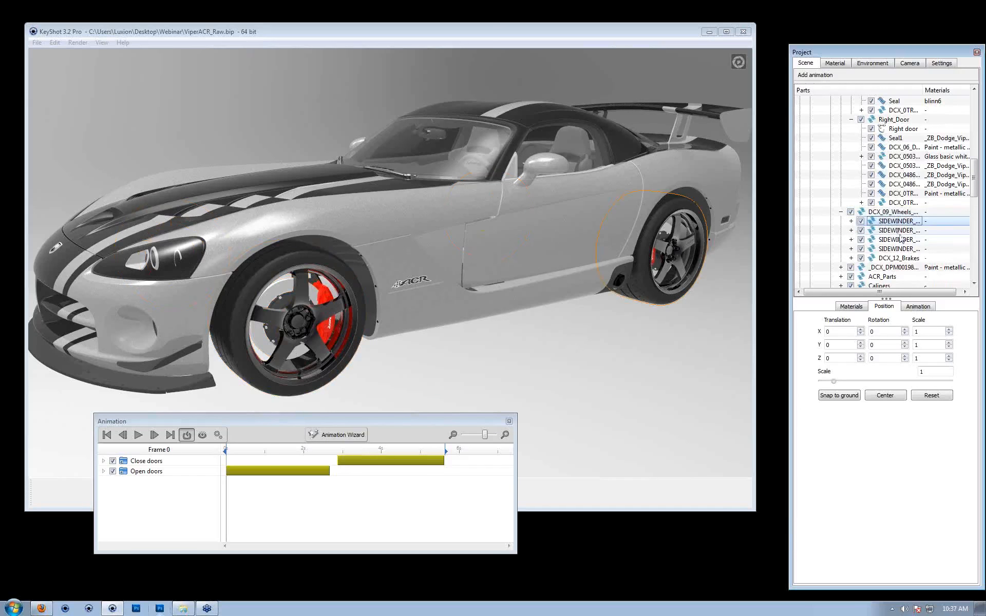
{"action": "left_click", "coordinate": [896, 231]}
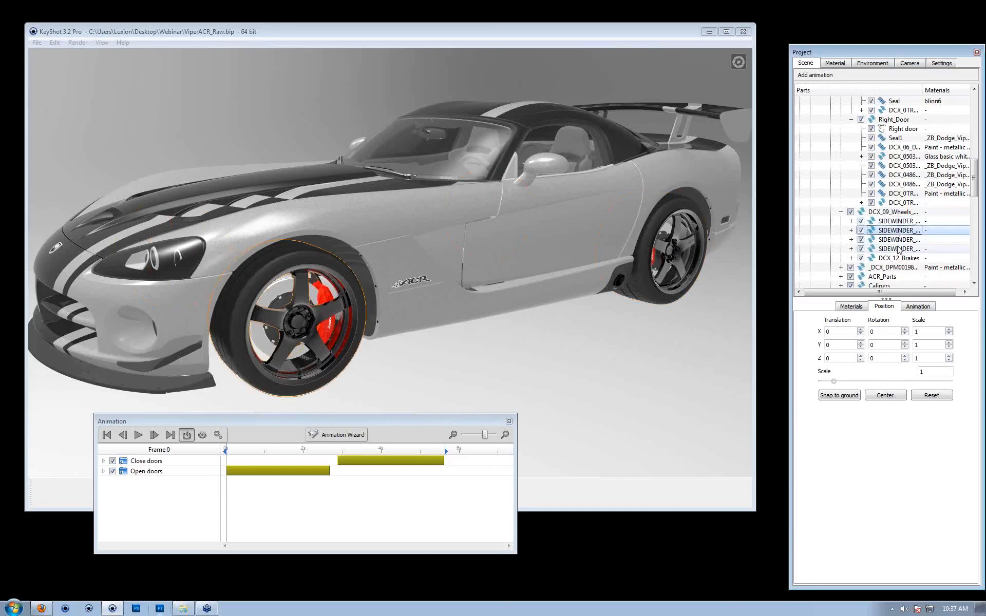
{"action": "left_click_drag", "start_coordinate": [444, 266], "coordinate": [414, 254]}
{"action": "left_click", "coordinate": [900, 258]}
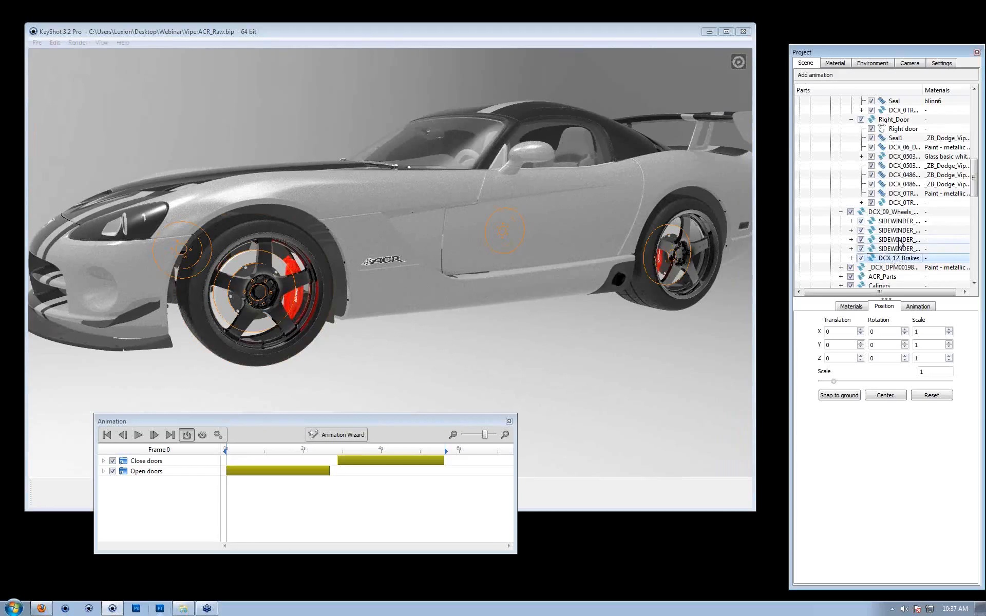
{"action": "left_click", "coordinate": [901, 239]}
{"action": "left_click", "coordinate": [898, 221]}
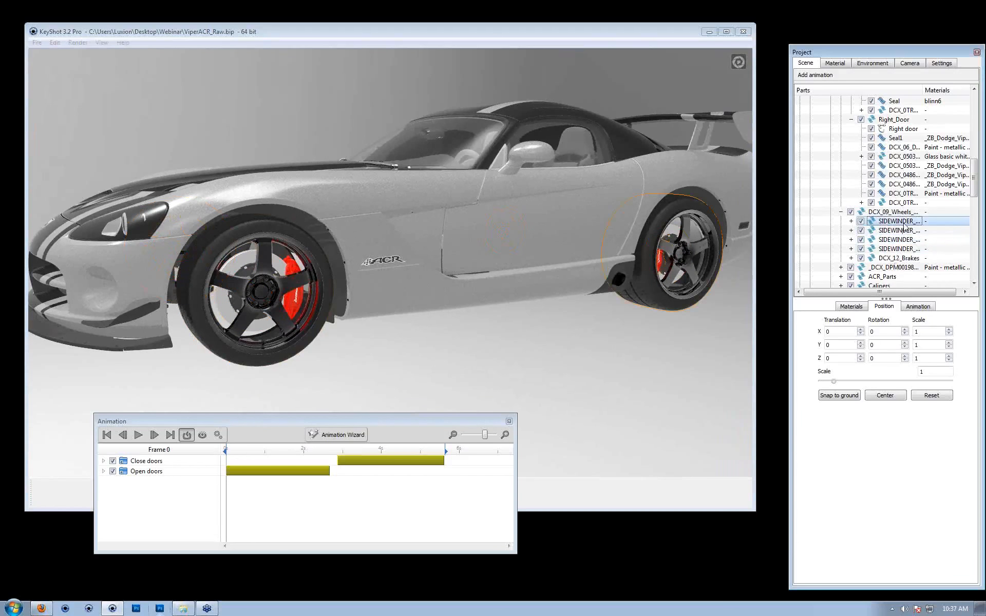
- Add a rotation animation about the Y axis to the visible front wheel's SIDEWINDER group, and scrub the timeline to frame 39
{"action": "left_click", "coordinate": [903, 231]}
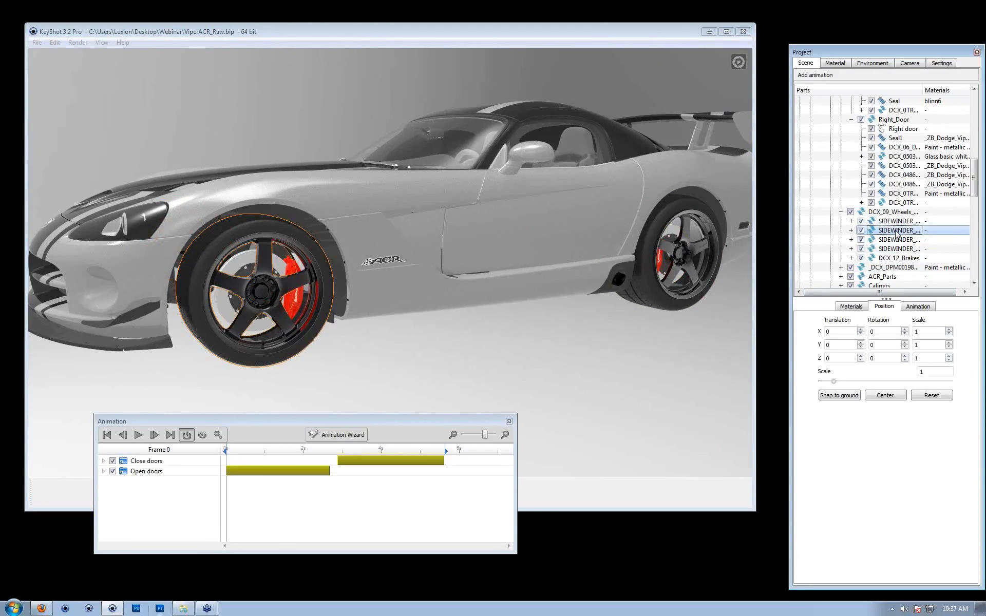
{"action": "right_click", "coordinate": [895, 233]}
{"action": "left_click", "coordinate": [929, 245]}
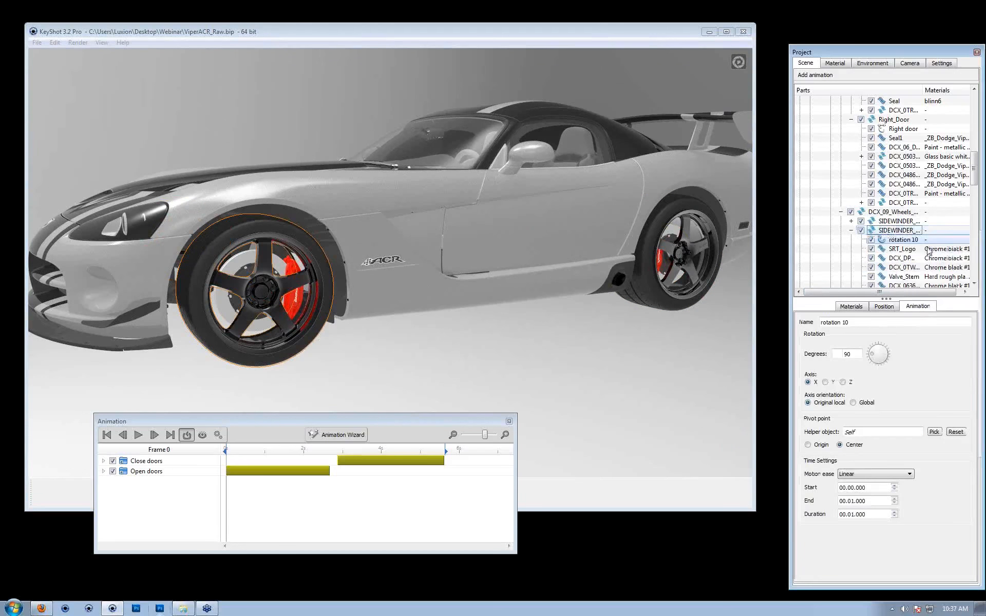
{"action": "left_click", "coordinate": [825, 382]}
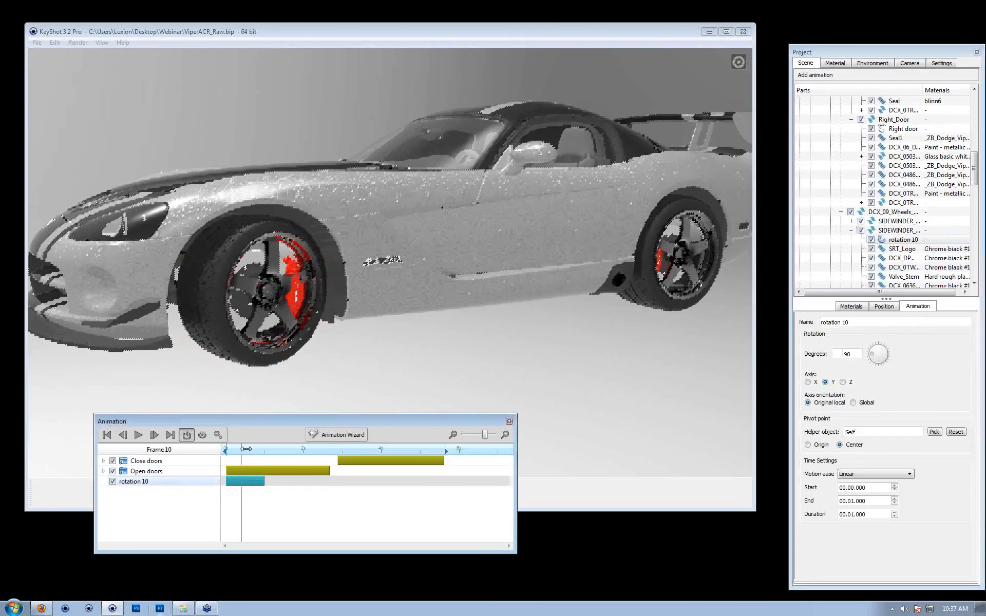
{"action": "left_click_drag", "start_coordinate": [223, 460], "coordinate": [287, 460]}
- Set the front wheel's rotation to 25 degrees and scrub the timeline to frame 43
{"action": "type", "text": "25"}
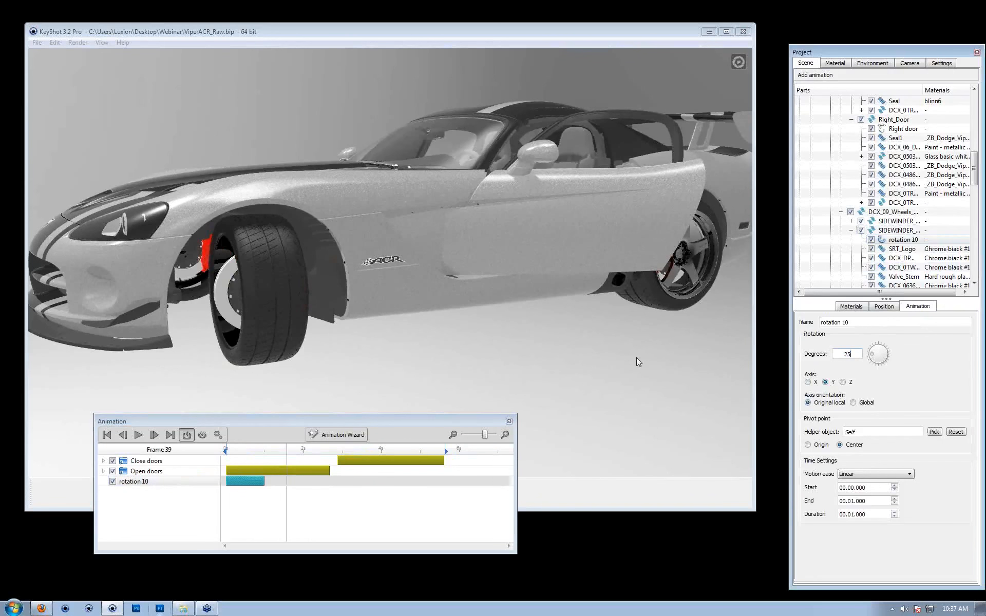
{"action": "key", "text": "Return"}
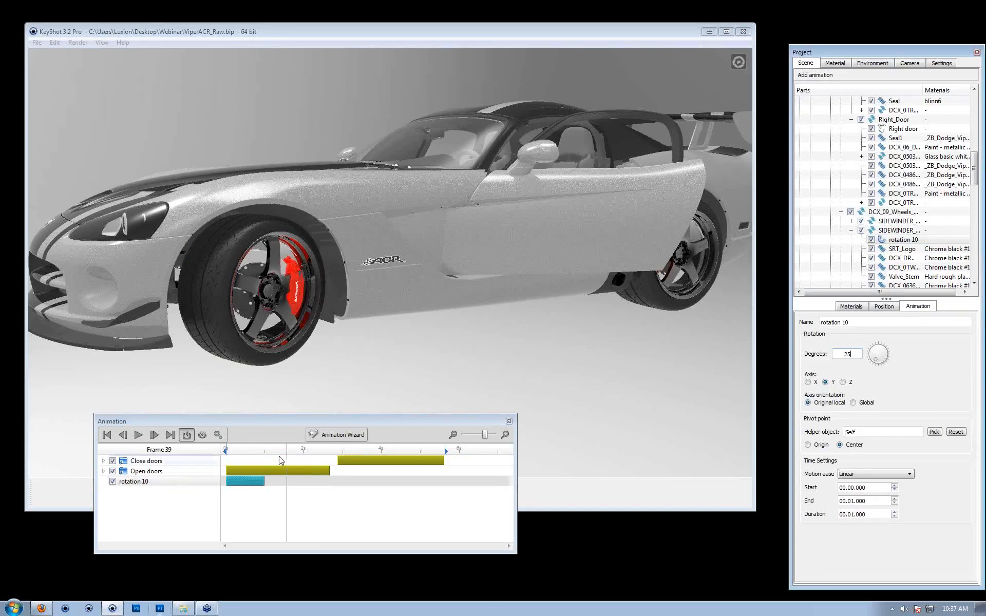
{"action": "mouse_move", "coordinate": [286, 453]}
{"action": "left_mouse_down"}
{"action": "mouse_move", "coordinate": [220, 451]}
{"action": "mouse_move", "coordinate": [293, 443]}
{"action": "left_mouse_up"}
- Aim the camera at the front wheel's hub with Look At, and frame a close view of the wheel and brake caliper
{"action": "left_click_drag", "start_coordinate": [328, 313], "coordinate": [288, 339]}
{"action": "middle_click_drag", "start_coordinate": [288, 339], "coordinate": [398, 331]}
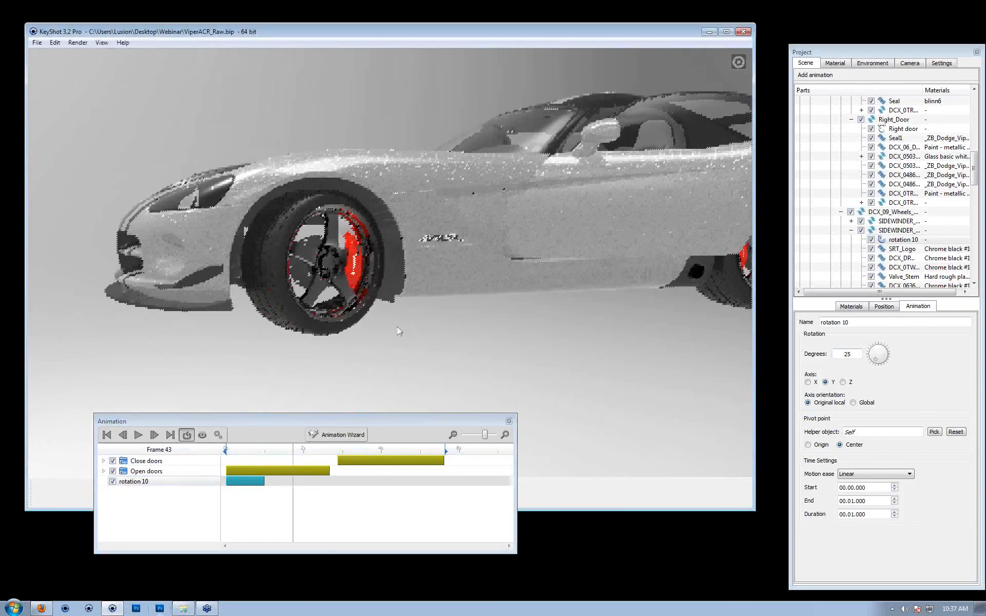
{"action": "scroll", "coordinate": [399, 330], "scroll_direction": "up", "scroll_amount": 5}
{"action": "middle_click_drag", "start_coordinate": [253, 307], "coordinate": [500, 267]}
{"action": "scroll", "coordinate": [390, 291], "scroll_direction": "down", "scroll_amount": 8}
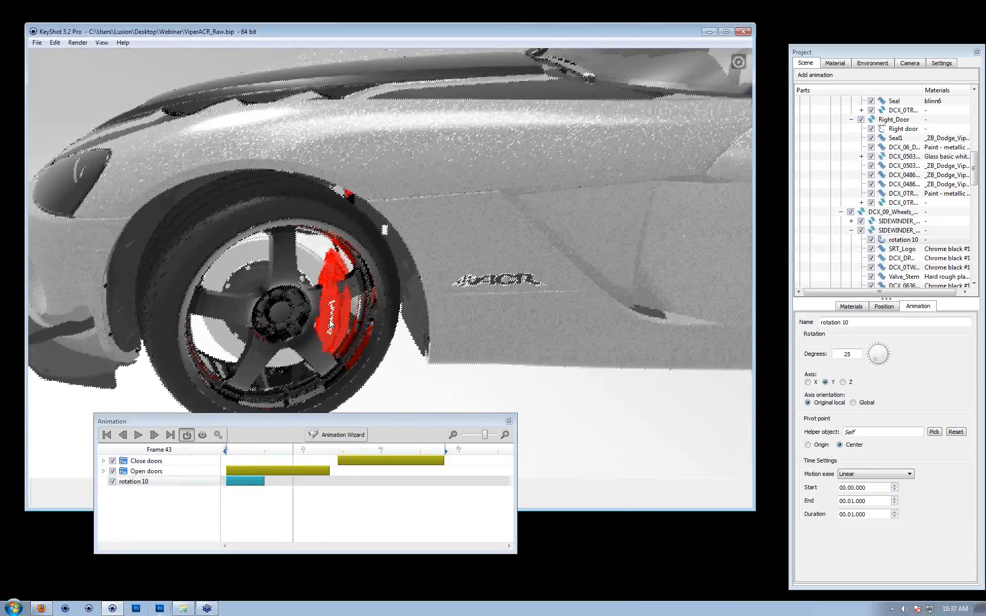
{"action": "right_click", "coordinate": [285, 313]}
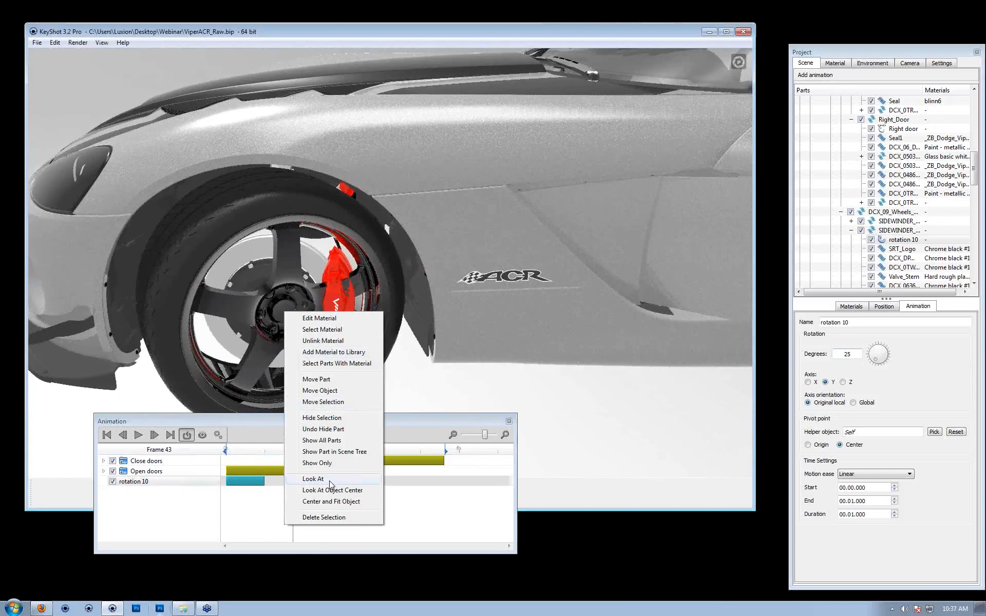
{"action": "left_click", "coordinate": [329, 479]}
{"action": "scroll", "coordinate": [379, 336], "scroll_direction": "up", "scroll_amount": 5}
{"action": "left_click_drag", "start_coordinate": [380, 336], "coordinate": [376, 311]}
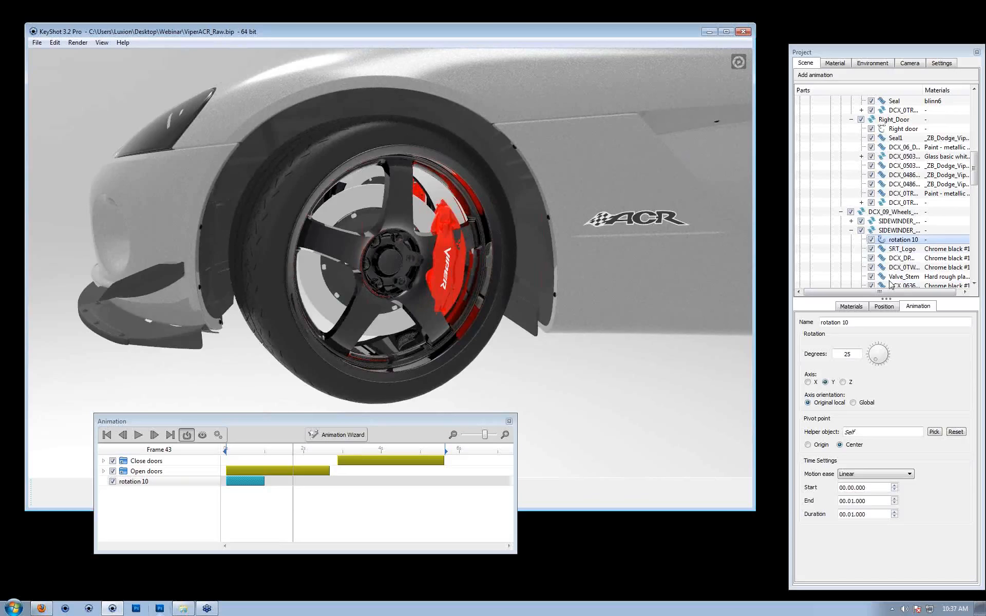
- Rename the front wheel's rotation animation as "turn left" and copy the animation
{"action": "left_click_drag", "start_coordinate": [884, 322], "coordinate": [594, 298]}
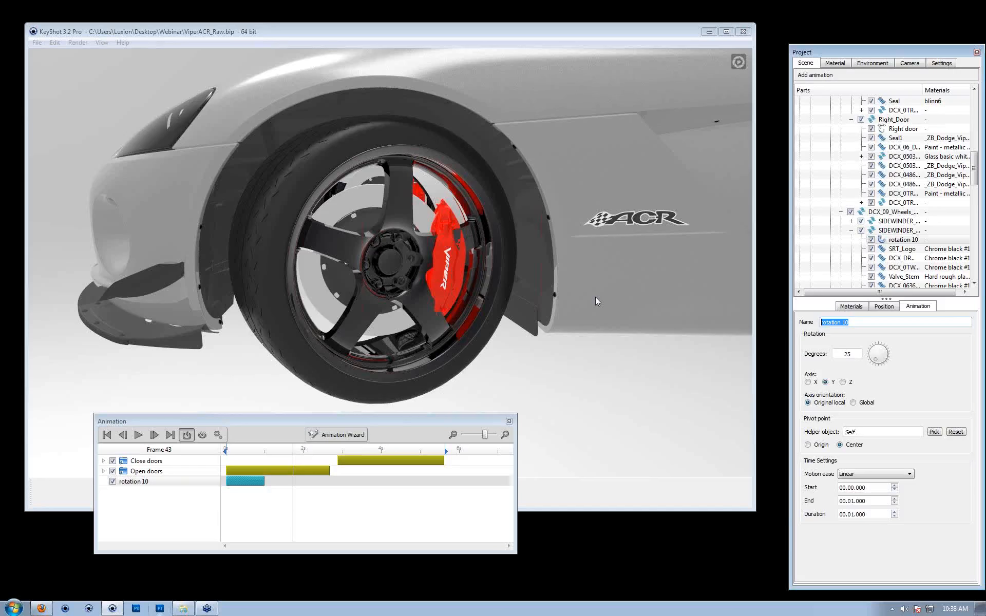
{"action": "type", "text": "turn left"}
{"action": "key", "text": "Return"}
{"action": "left_click_drag", "start_coordinate": [524, 339], "coordinate": [619, 369]}
{"action": "right_click", "coordinate": [897, 239]}
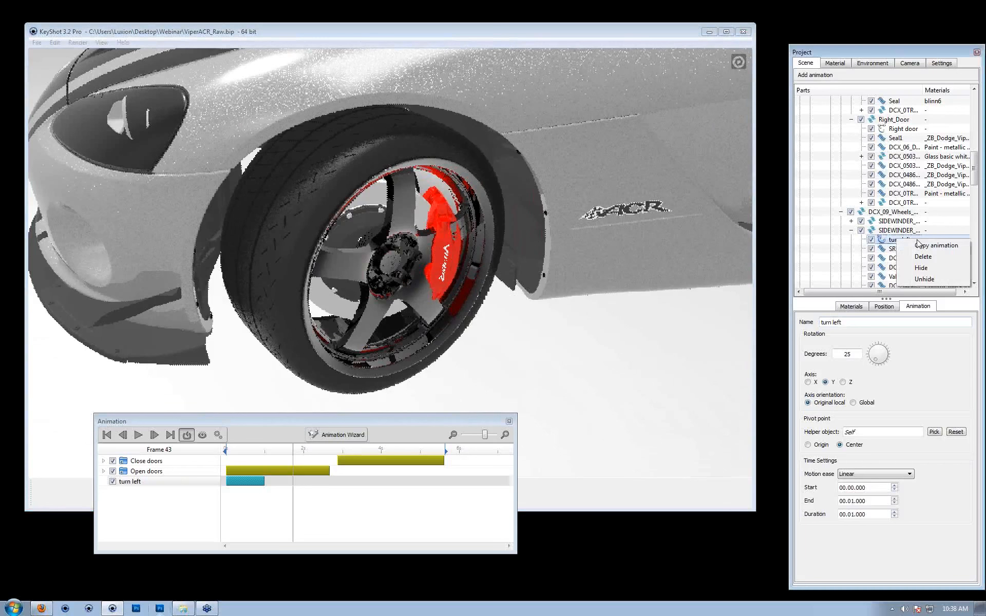
{"action": "left_click", "coordinate": [924, 245]}
- Locate front_left_rotor from the brake disc behind the wheel, widen the Parts column, and paste the copied animation onto it as a linked animation
{"action": "left_click_drag", "start_coordinate": [180, 293], "coordinate": [201, 277]}
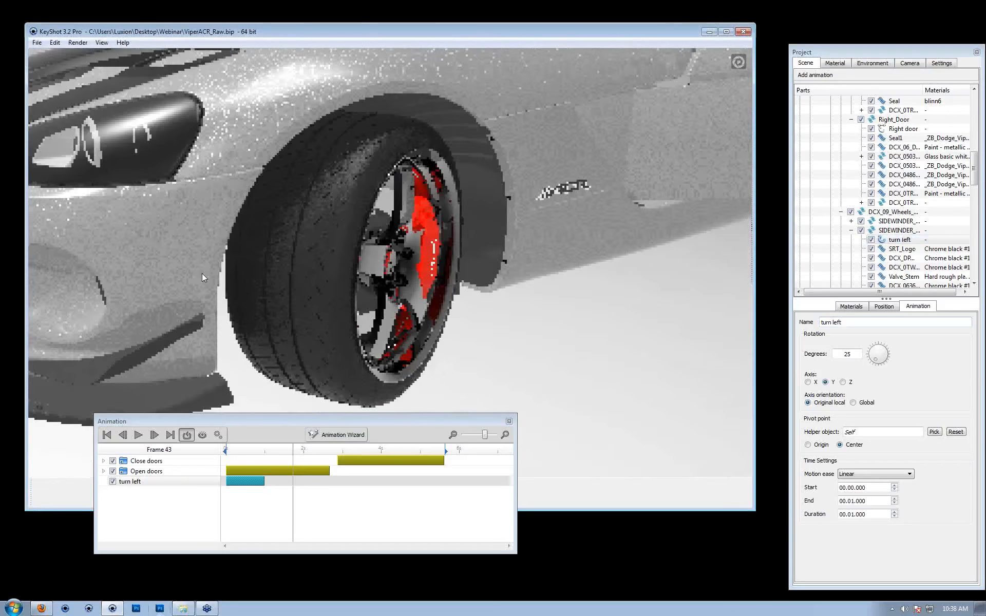
{"action": "left_click", "coordinate": [377, 186]}
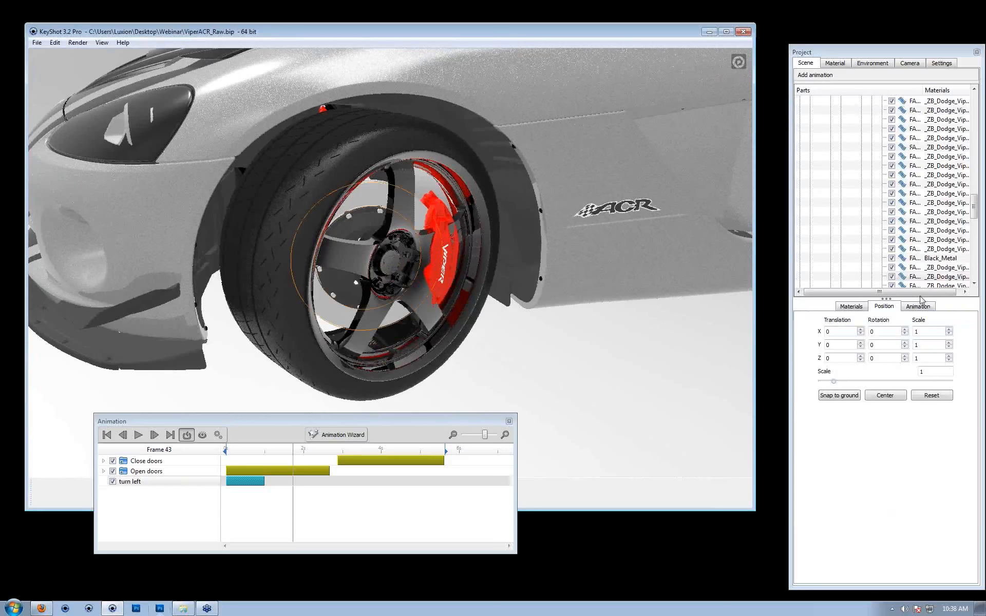
{"action": "scroll", "coordinate": [960, 280], "scroll_direction": "up", "scroll_amount": 2}
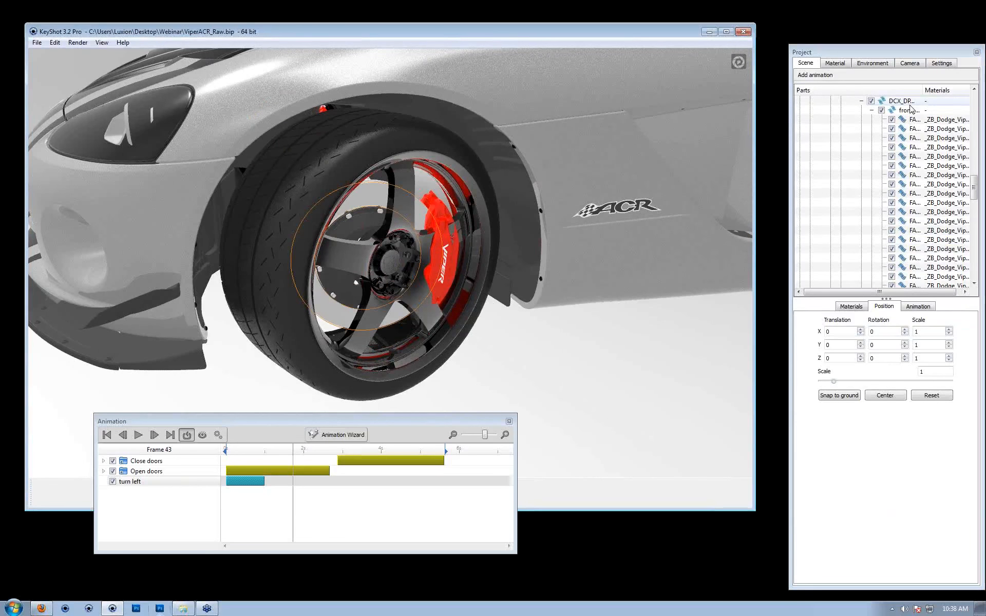
{"action": "left_click", "coordinate": [908, 110]}
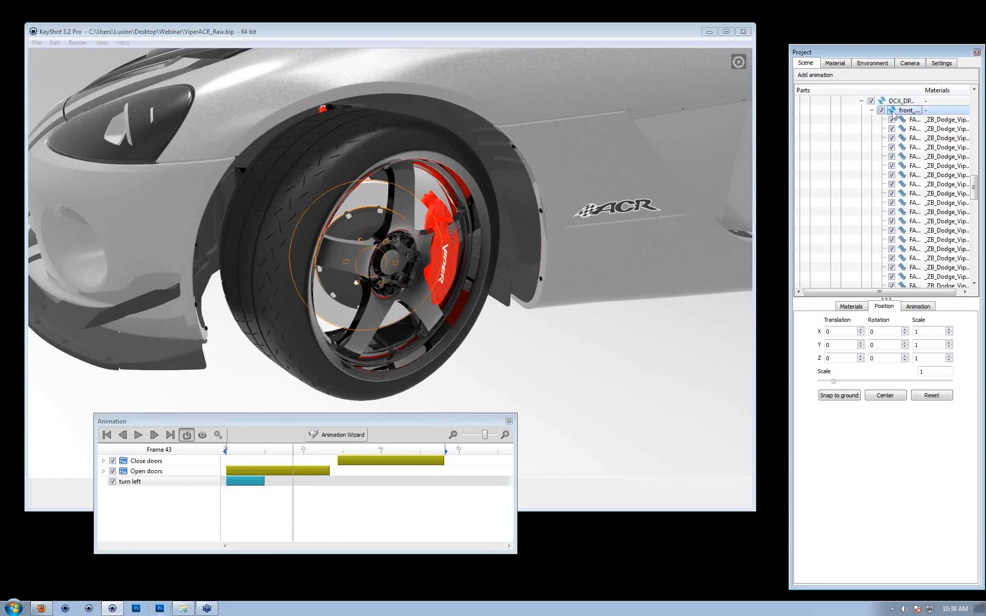
{"action": "left_click", "coordinate": [871, 111]}
{"action": "left_click_drag", "start_coordinate": [923, 90], "coordinate": [951, 96]}
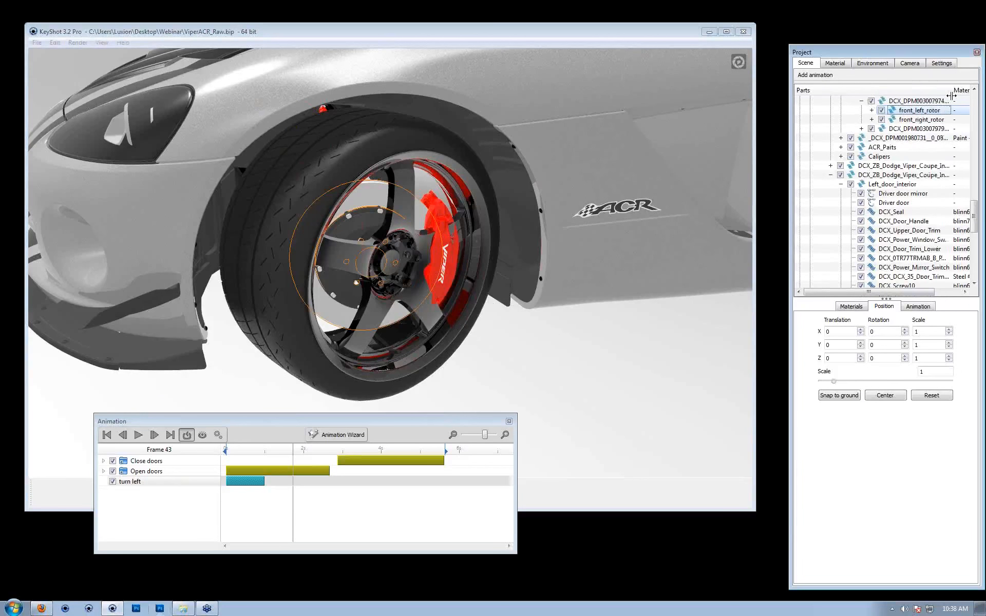
{"action": "right_click", "coordinate": [925, 113]}
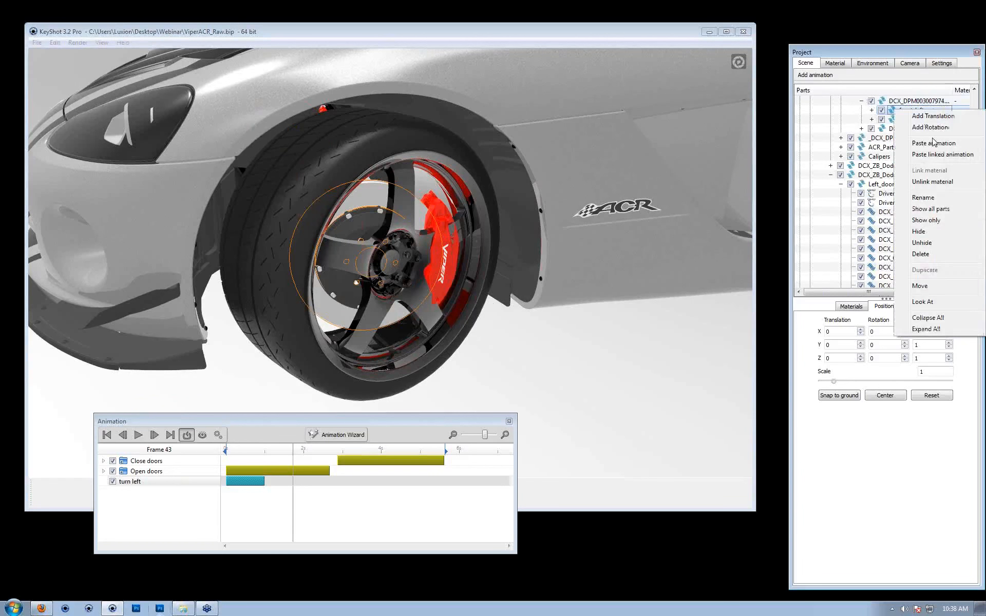
{"action": "left_click", "coordinate": [938, 154]}
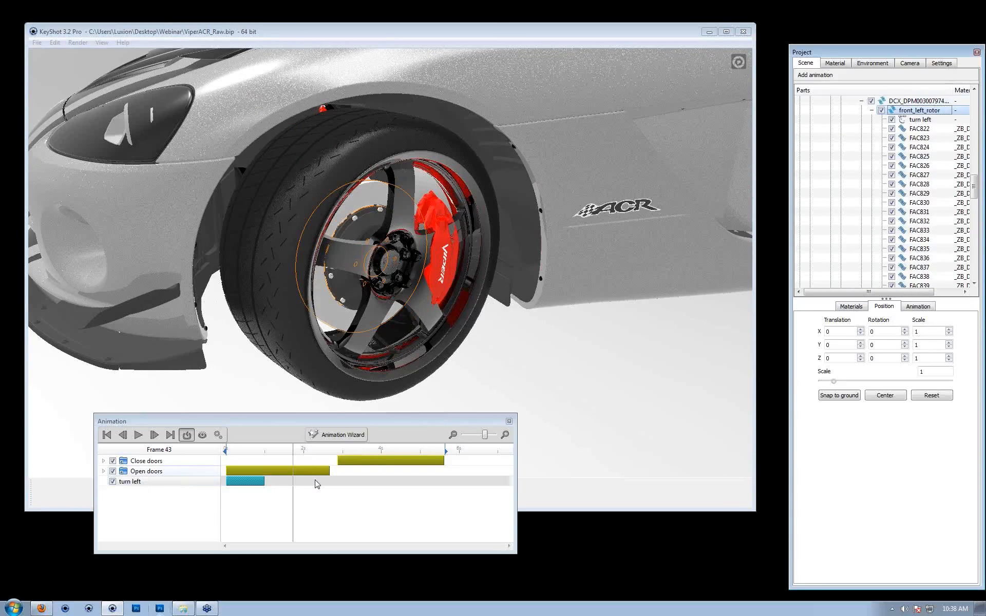
- Scrub the timeline to frame 27 to preview the turn left animation on the front left wheel
{"action": "left_click", "coordinate": [255, 450]}
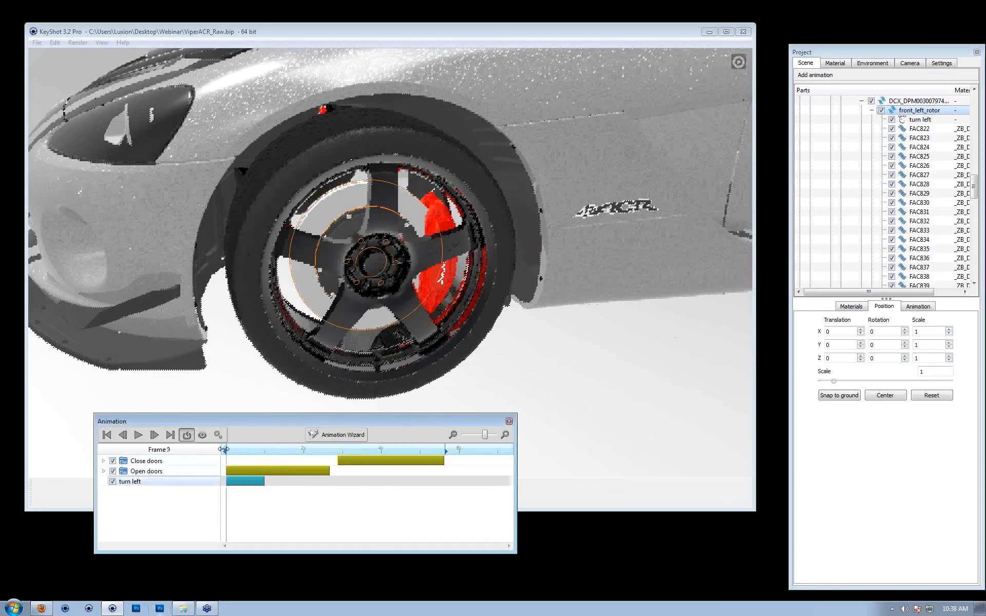
{"action": "left_click_drag", "start_coordinate": [256, 451], "coordinate": [268, 447]}
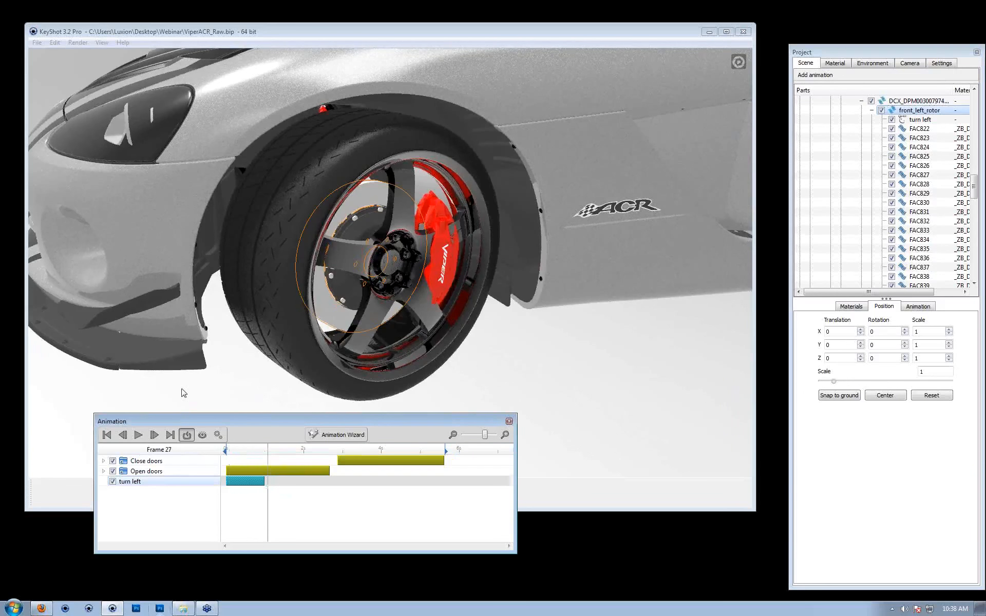
- Identify the front right wheel's SIDEWINDER_WHEELS group in the scene tree by switching its visibility off and on again
{"action": "left_click", "coordinate": [850, 210]}
{"action": "left_click_drag", "start_coordinate": [174, 230], "coordinate": [530, 229]}
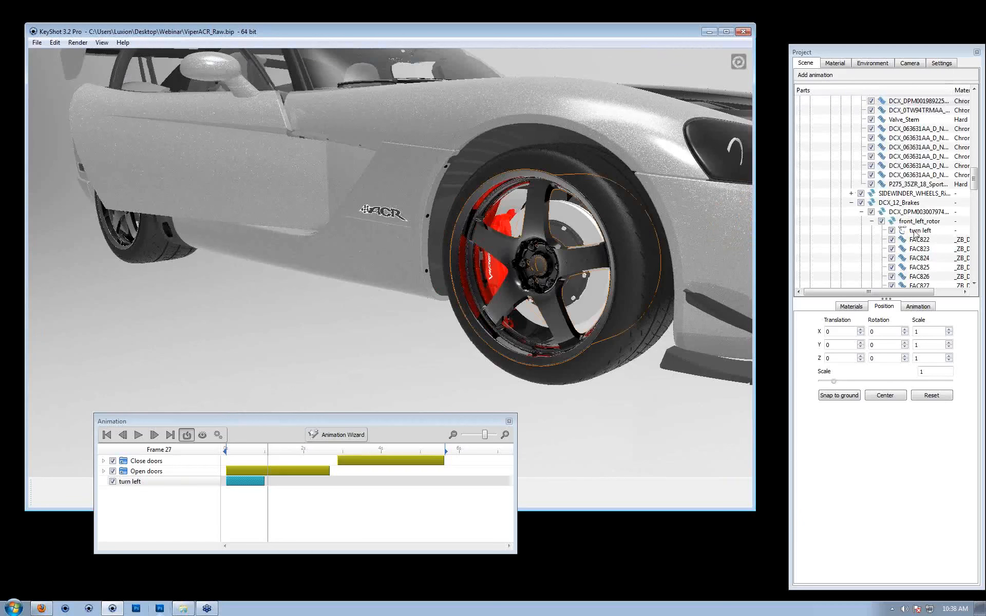
{"action": "left_click", "coordinate": [896, 222]}
{"action": "left_click", "coordinate": [536, 225]}
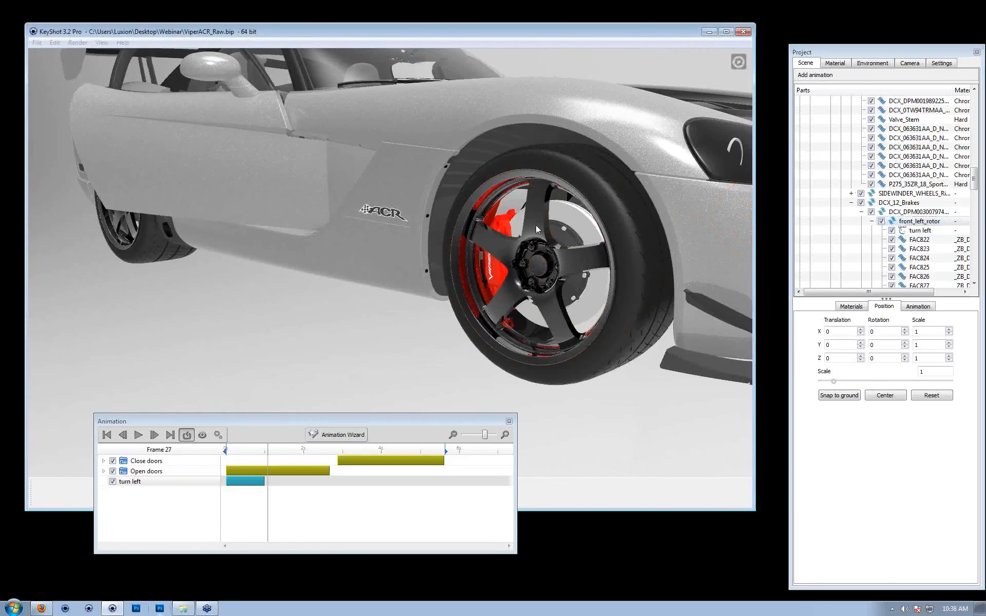
{"action": "left_click", "coordinate": [536, 230]}
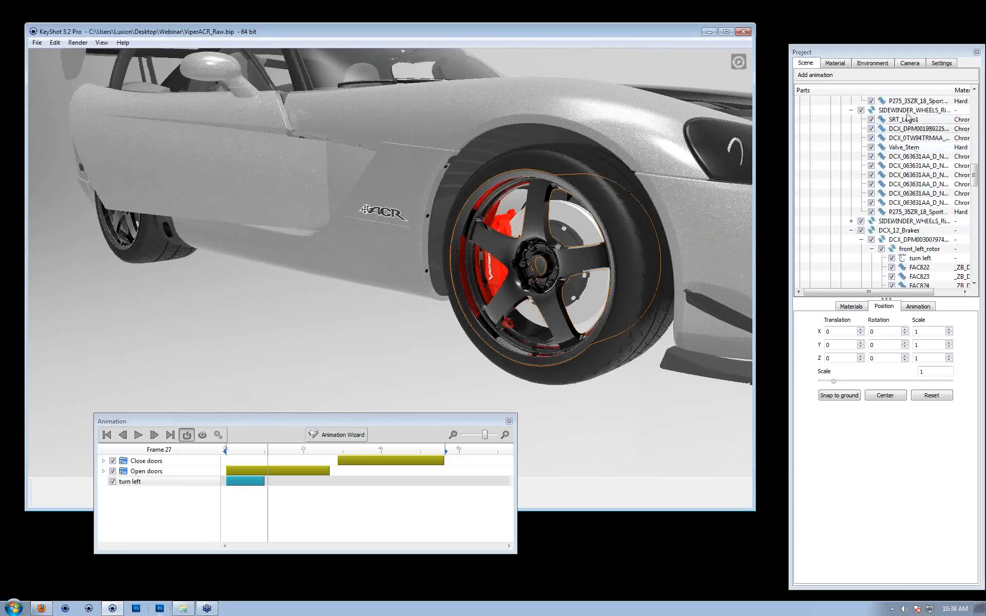
{"action": "left_click", "coordinate": [906, 110]}
{"action": "left_click", "coordinate": [851, 110]}
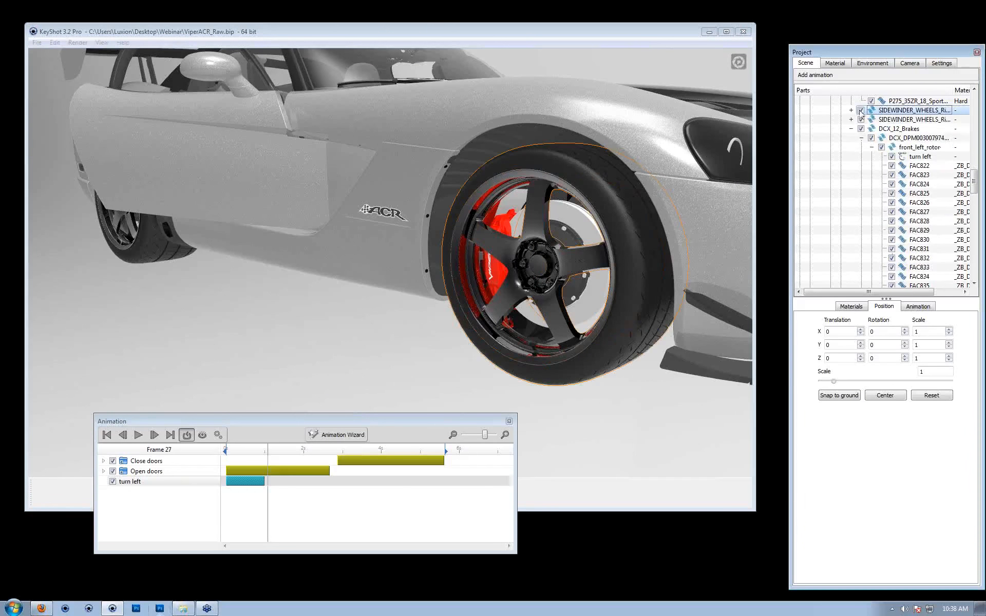
{"action": "left_click", "coordinate": [861, 109]}
{"action": "left_click", "coordinate": [861, 110]}
{"action": "left_click", "coordinate": [861, 110]}
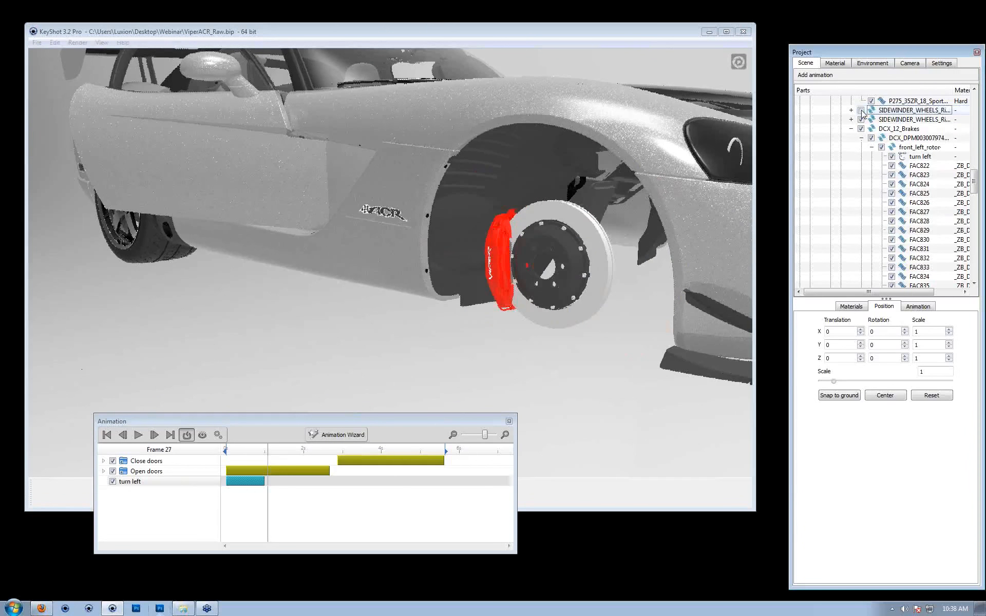
{"action": "left_click", "coordinate": [861, 110]}
{"action": "left_click", "coordinate": [861, 110]}
{"action": "left_click", "coordinate": [861, 110]}
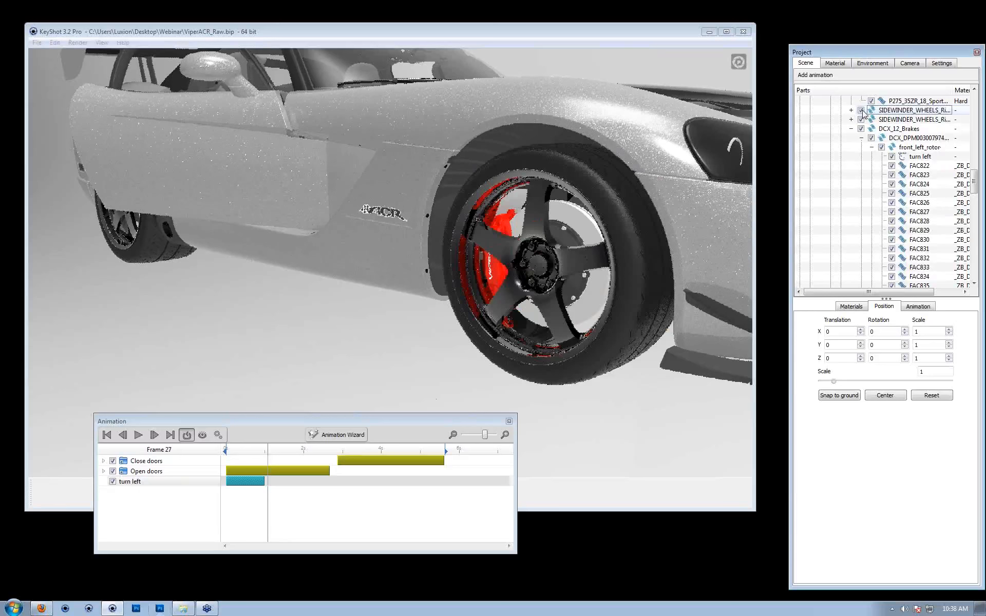
- Paste the copied turn left rotation as a linked animation onto the front right wheel's SIDEWINDER_WHEELS group
{"action": "left_click_drag", "start_coordinate": [579, 167], "coordinate": [319, 165]}
{"action": "left_click", "coordinate": [887, 112]}
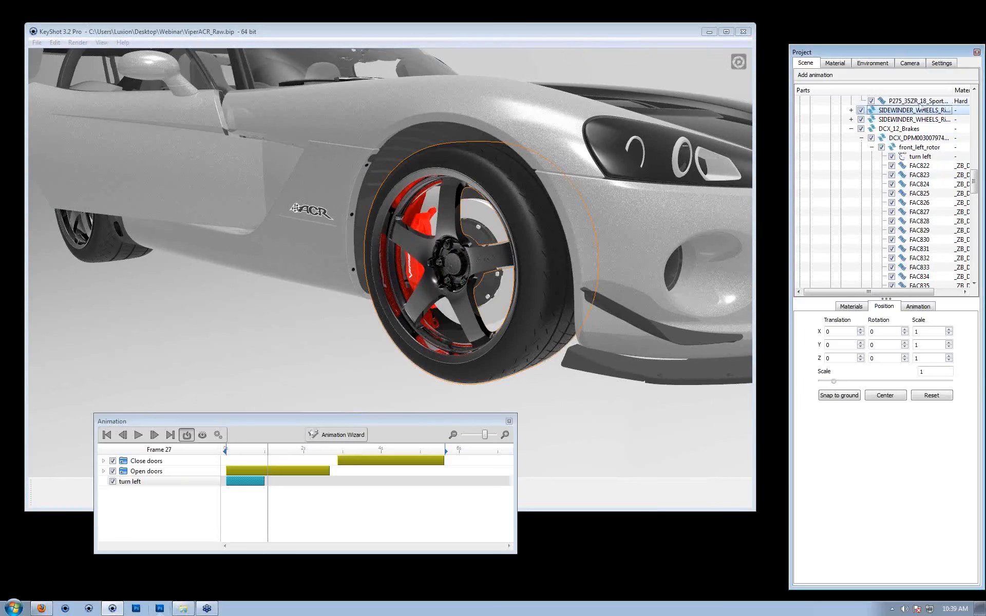
{"action": "right_click", "coordinate": [896, 116]}
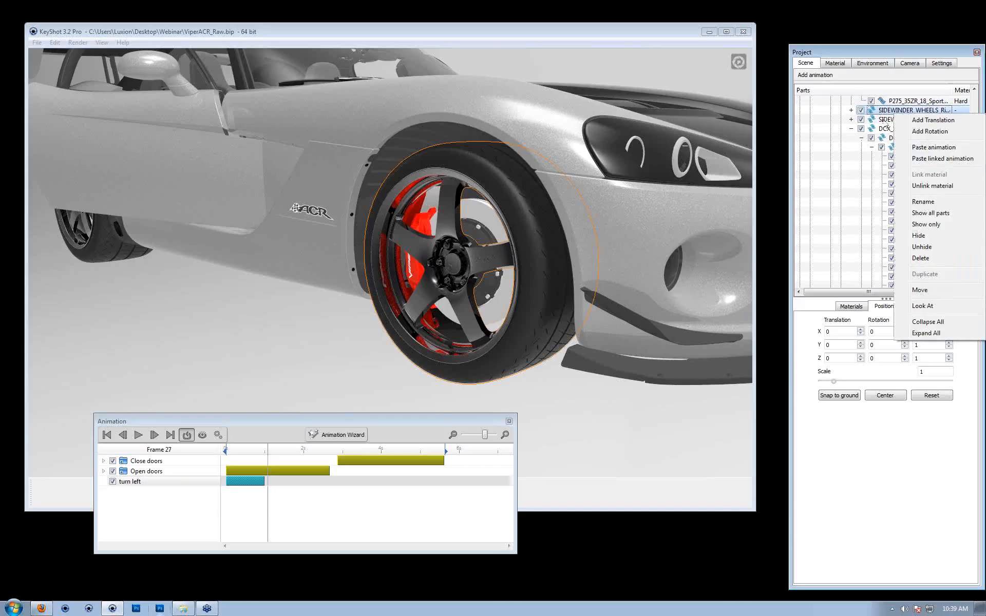
{"action": "left_click", "coordinate": [928, 159]}
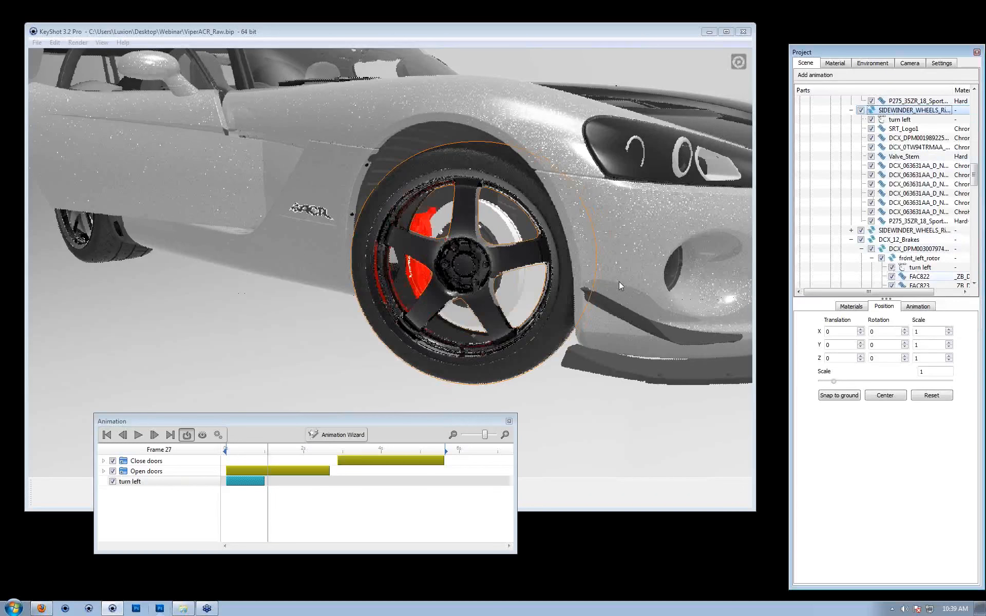
- Hide the two front fender panels on both sides of the hood
{"action": "scroll", "coordinate": [467, 150], "scroll_direction": "up", "scroll_amount": 2}
{"action": "scroll", "coordinate": [513, 169], "scroll_direction": "down", "scroll_amount": 5}
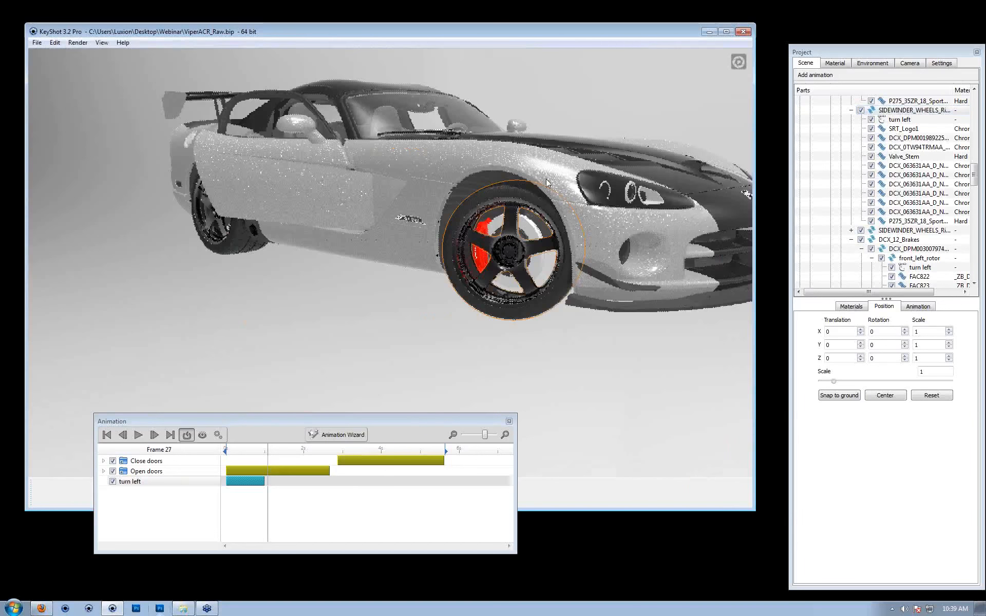
{"action": "left_click_drag", "start_coordinate": [546, 178], "coordinate": [473, 267]}
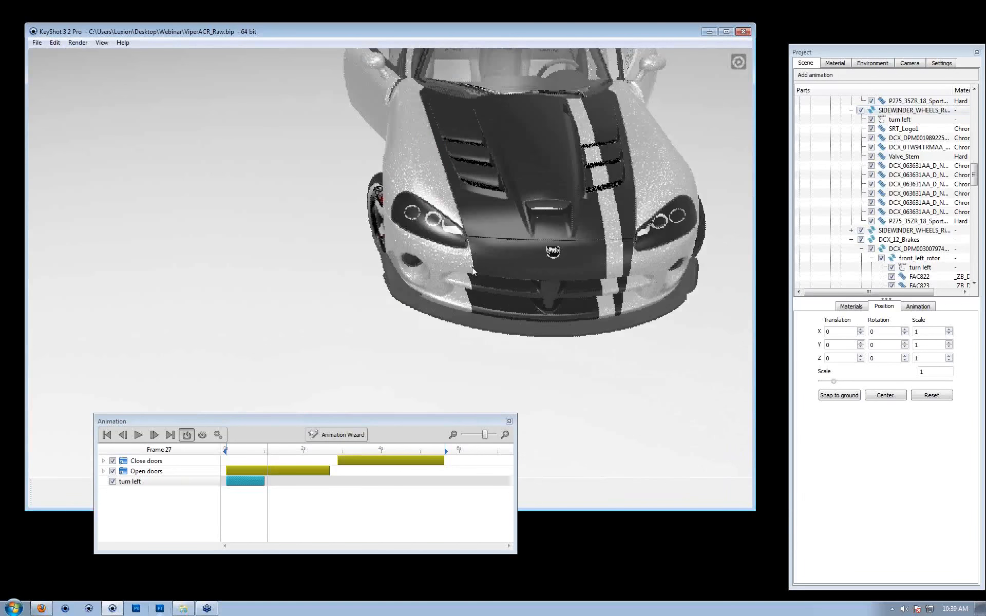
{"action": "right_click", "coordinate": [427, 179]}
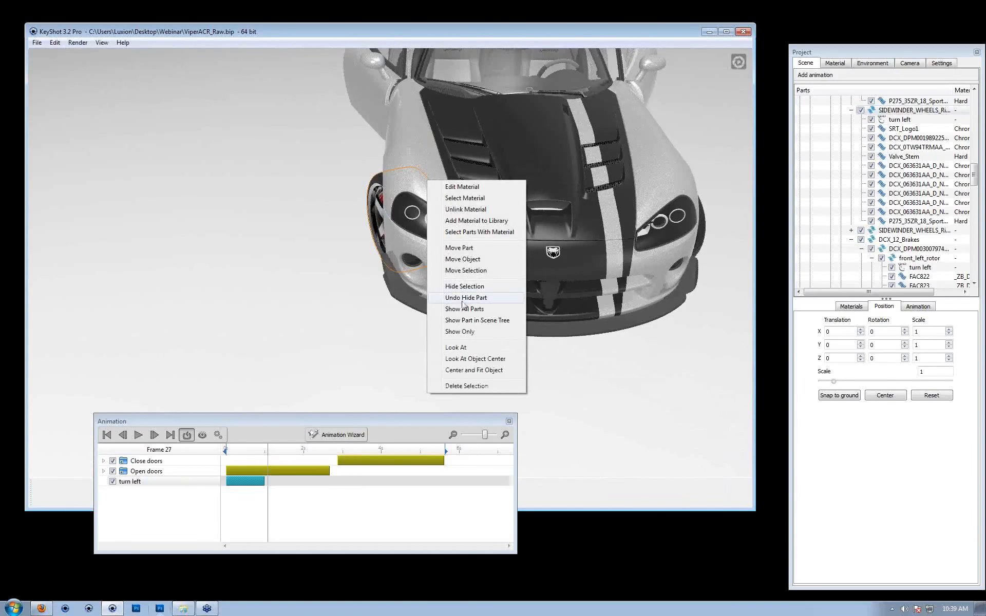
{"action": "left_click", "coordinate": [267, 236]}
{"action": "right_click", "coordinate": [405, 179]}
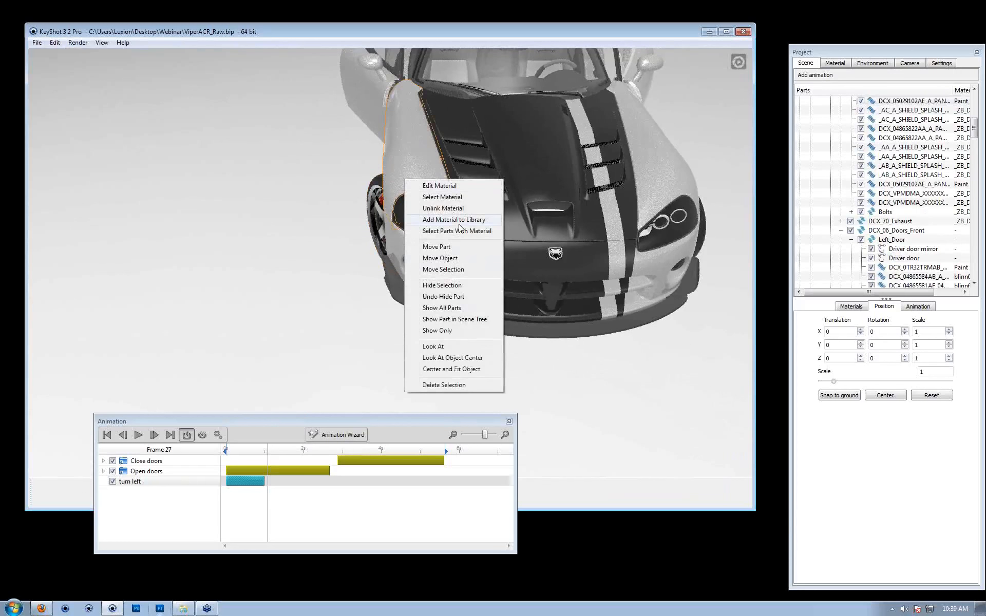
{"action": "left_click", "coordinate": [443, 287]}
{"action": "right_click", "coordinate": [667, 178]}
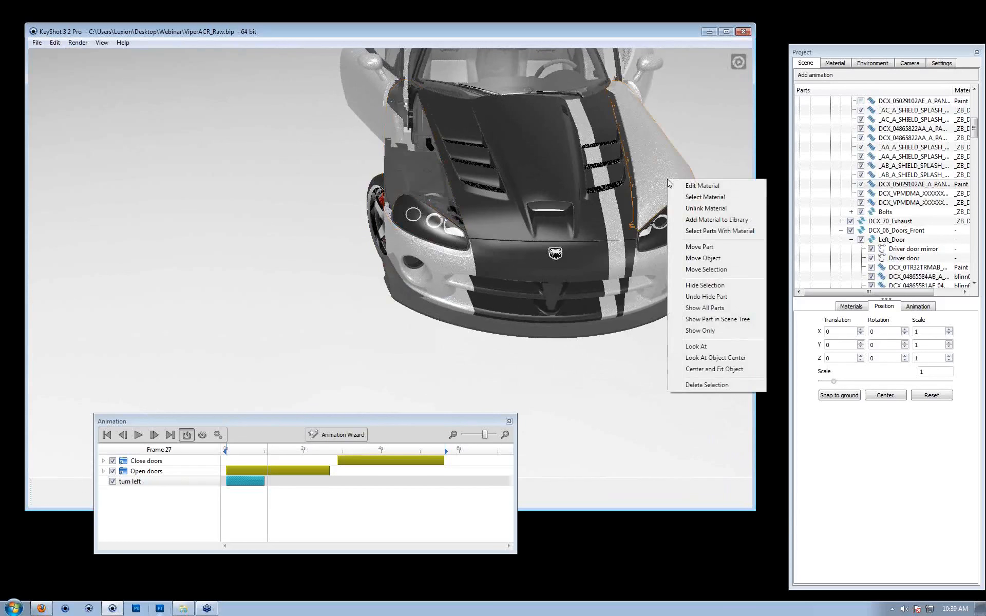
{"action": "left_click", "coordinate": [711, 284]}
- Hide the four splash shields covering the two front wheels
{"action": "left_click_drag", "start_coordinate": [693, 204], "coordinate": [547, 228]}
{"action": "right_click", "coordinate": [593, 214]}
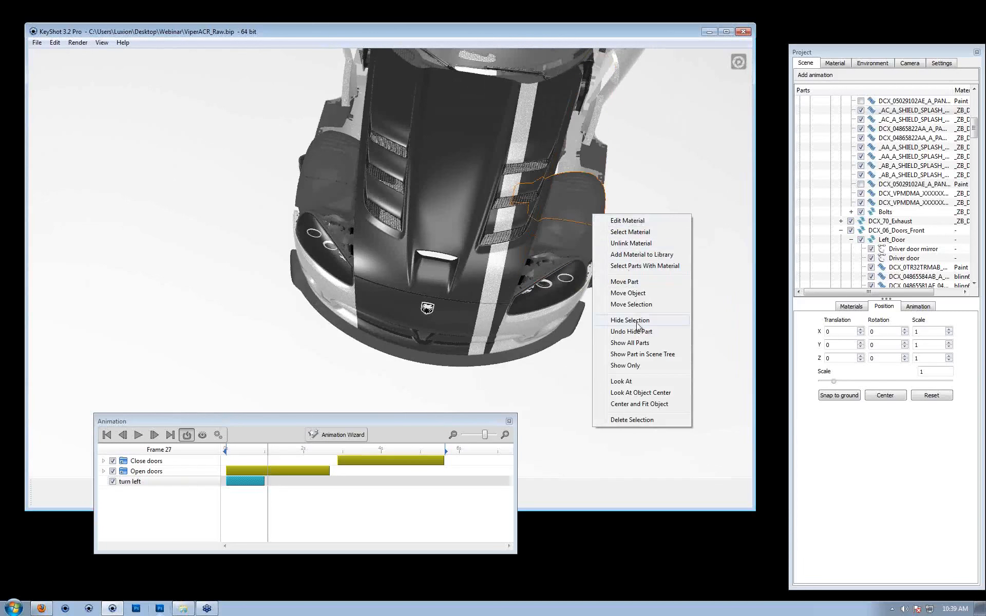
{"action": "left_click", "coordinate": [630, 320]}
{"action": "right_click", "coordinate": [583, 236]}
{"action": "left_click", "coordinate": [621, 342]}
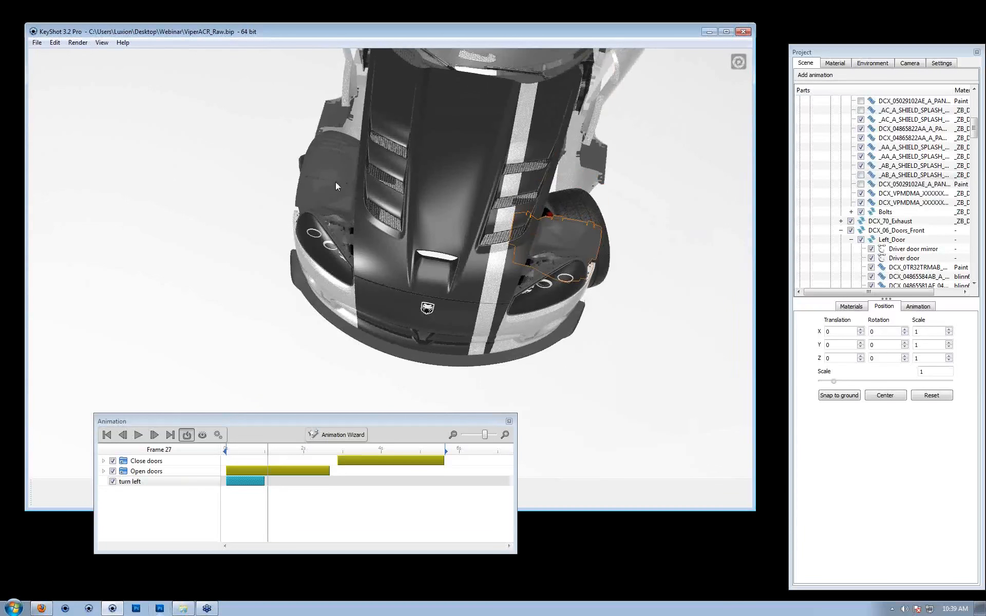
{"action": "right_click", "coordinate": [330, 184]}
{"action": "left_click", "coordinate": [377, 290]}
{"action": "right_click", "coordinate": [338, 170]}
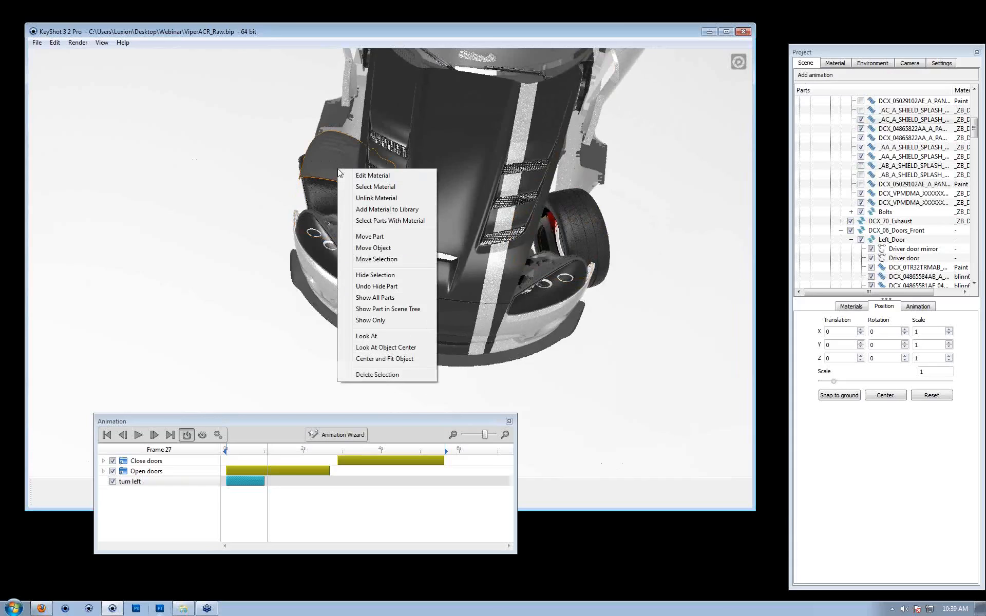
{"action": "left_click", "coordinate": [387, 280]}
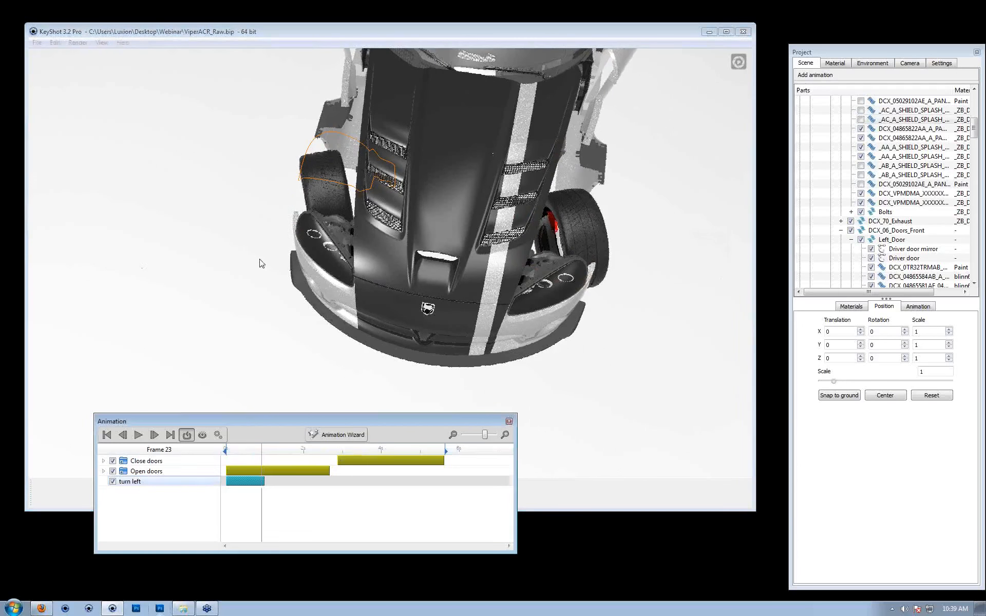
- Scrub the timeline to frame 63 to preview both front wheels turning, and display the turn left animation's settings
{"action": "left_click", "coordinate": [262, 448]}
{"action": "left_click_drag", "start_coordinate": [260, 453], "coordinate": [324, 449]}
{"action": "left_click_drag", "start_coordinate": [657, 281], "coordinate": [681, 257]}
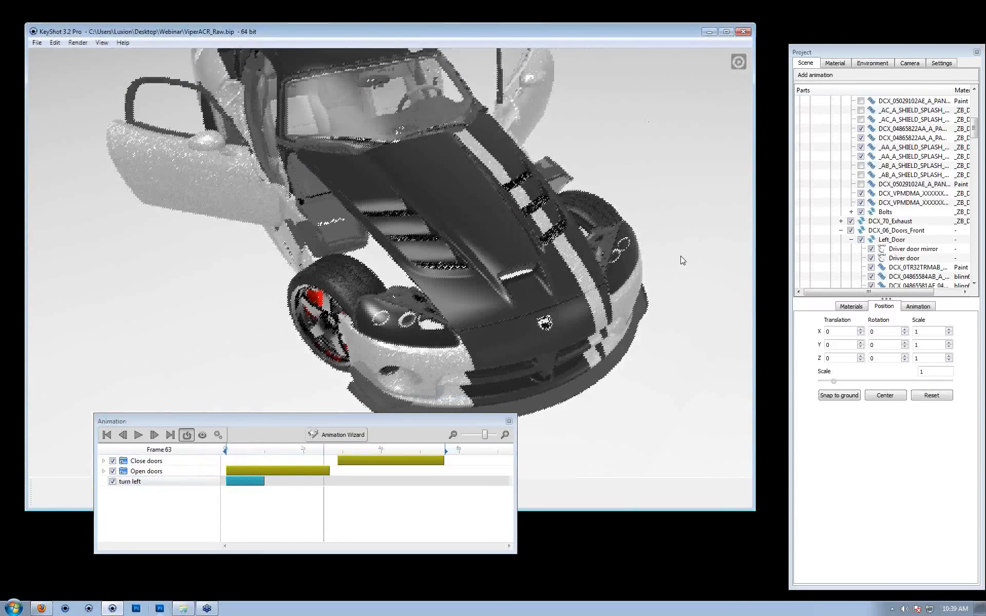
{"action": "left_click", "coordinate": [138, 484]}
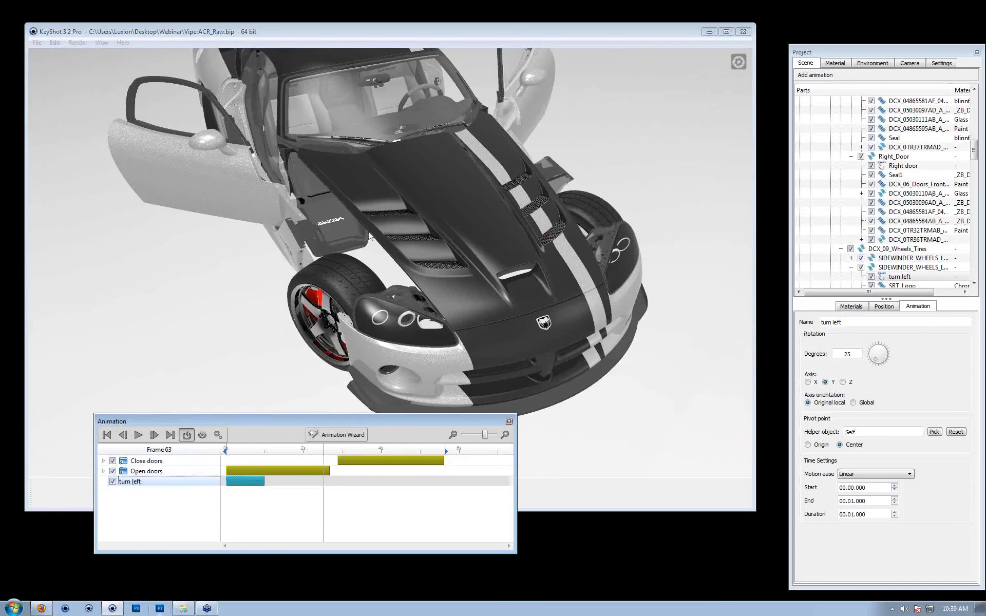
{"action": "middle_click_drag", "start_coordinate": [377, 170], "coordinate": [333, 166]}
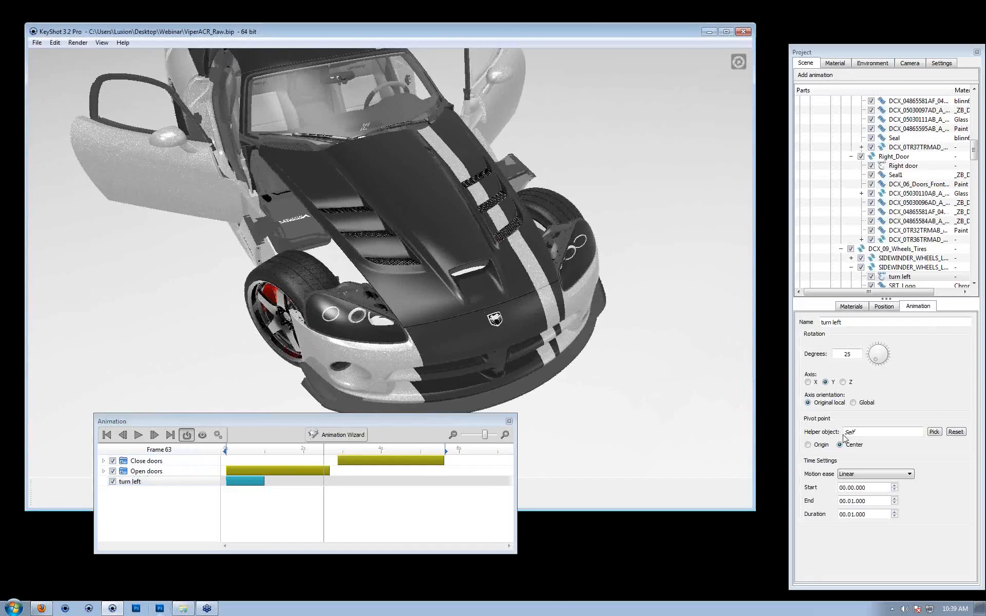
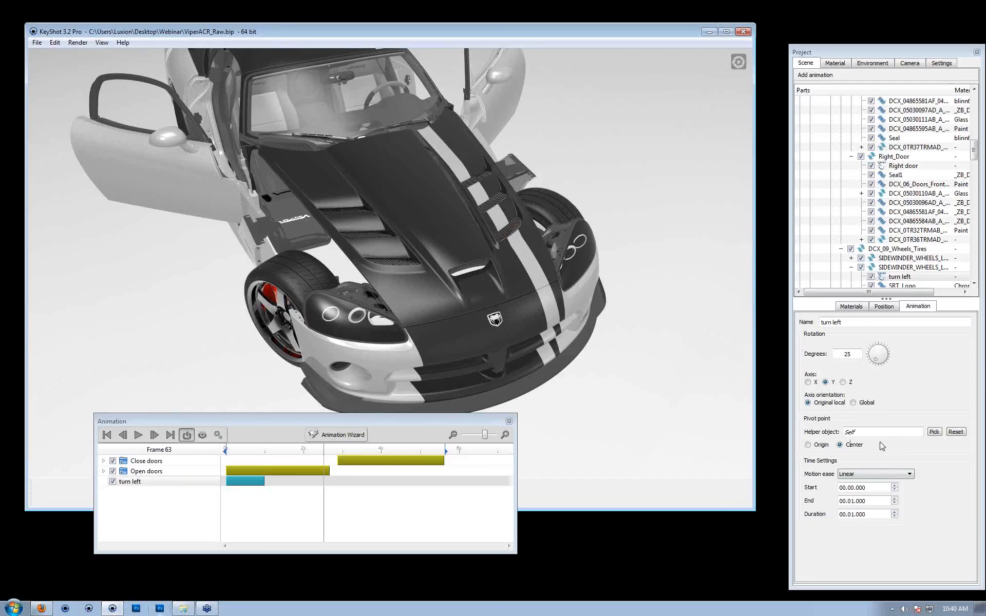
- Try Origin as the turn left rotation's pivot point, scrub the timeline to test it, and restore Center
{"action": "left_click_drag", "start_coordinate": [311, 455], "coordinate": [226, 458]}
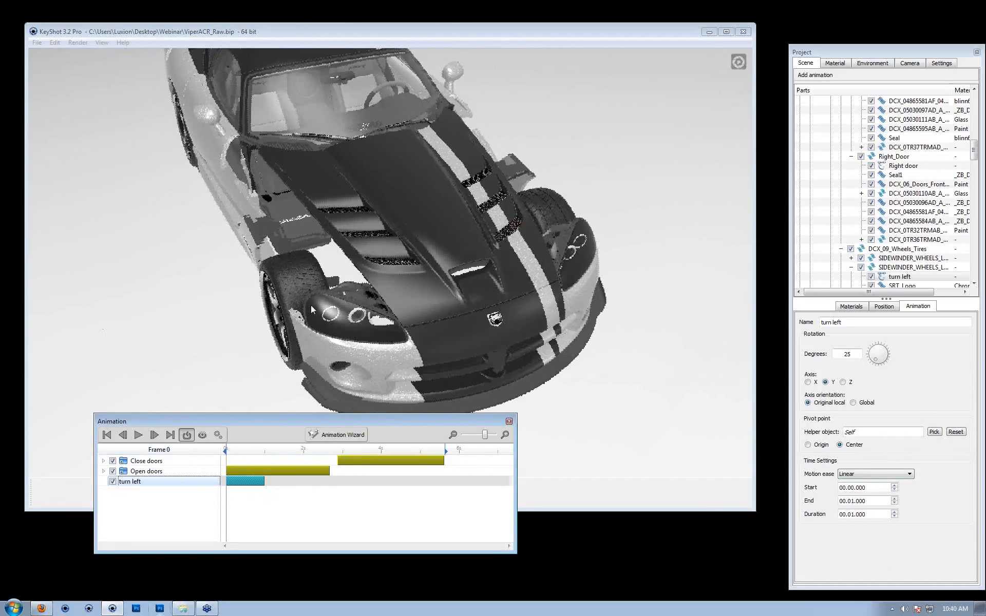
{"action": "left_click_drag", "start_coordinate": [300, 320], "coordinate": [273, 366]}
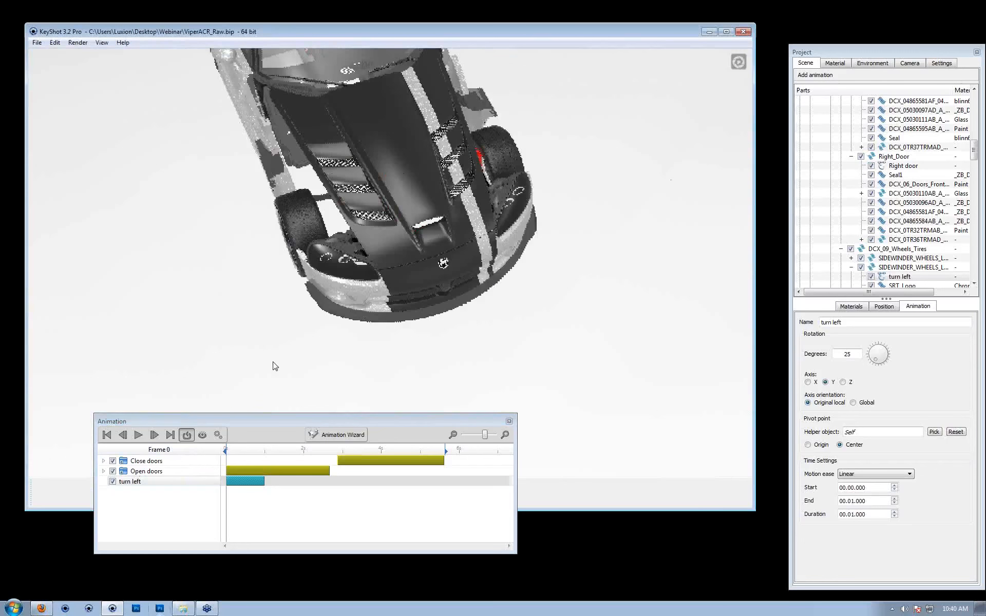
{"action": "left_click", "coordinate": [817, 445]}
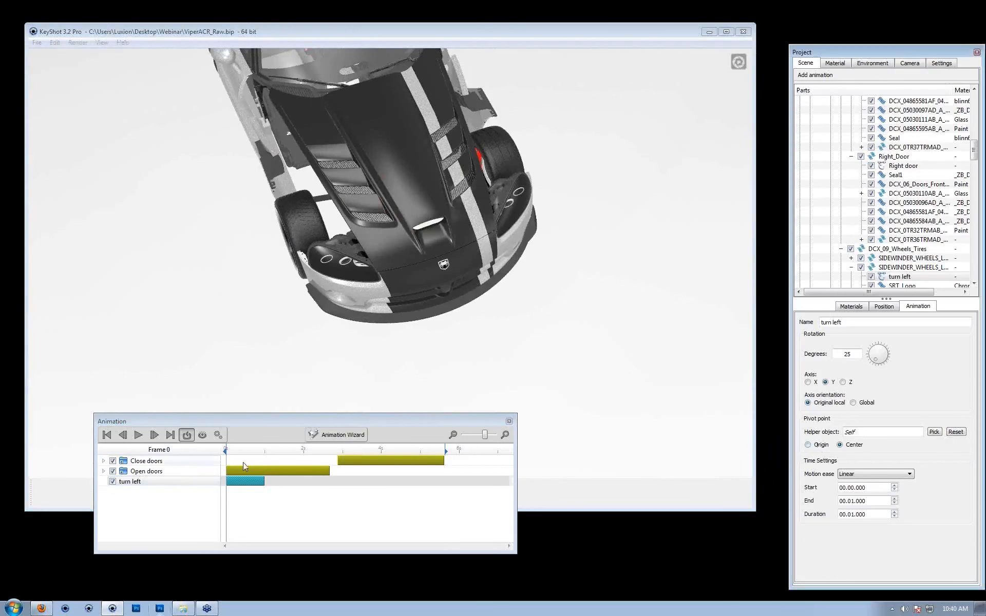
{"action": "mouse_move", "coordinate": [239, 450]}
{"action": "left_mouse_down"}
{"action": "mouse_move", "coordinate": [267, 449]}
{"action": "mouse_move", "coordinate": [226, 449]}
{"action": "left_mouse_up"}
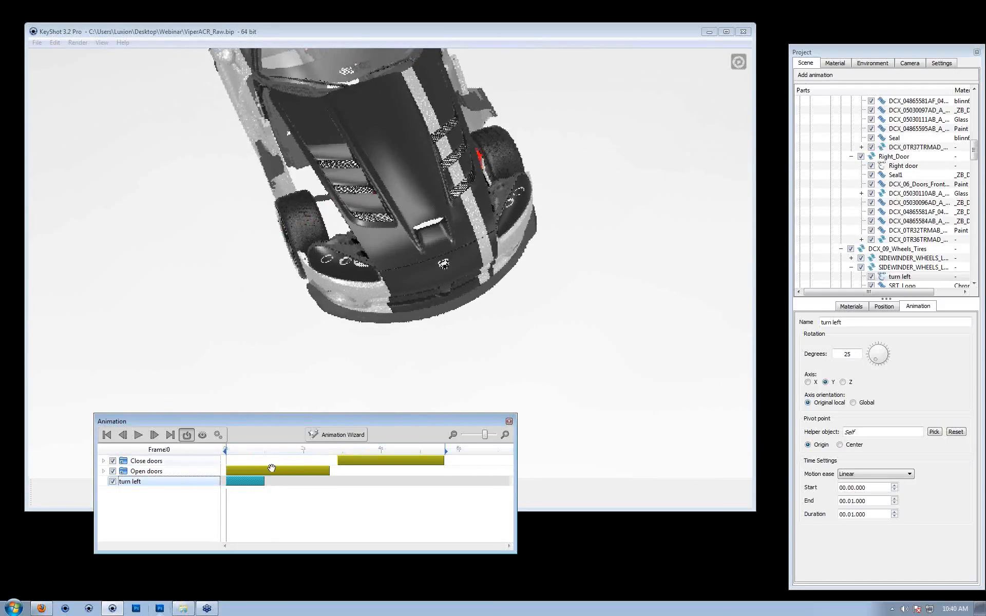
{"action": "left_click", "coordinate": [840, 445]}
- Paste the turn left rotation as a linked animation onto the front_right_rotor group
{"action": "left_click_drag", "start_coordinate": [310, 289], "coordinate": [529, 294]}
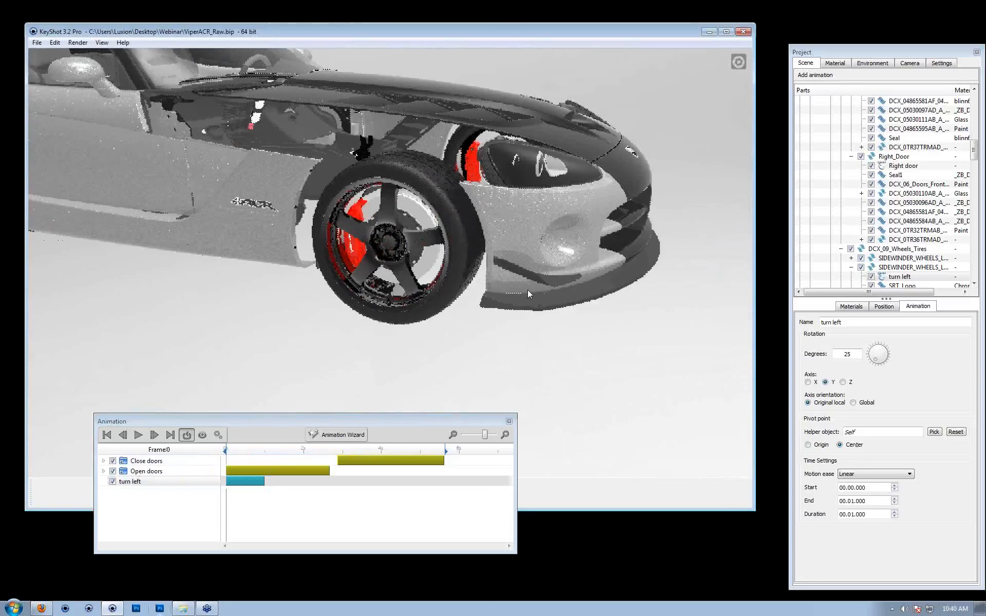
{"action": "scroll", "coordinate": [417, 266], "scroll_direction": "up", "scroll_amount": 3}
{"action": "middle_click_drag", "start_coordinate": [436, 223], "coordinate": [394, 260]}
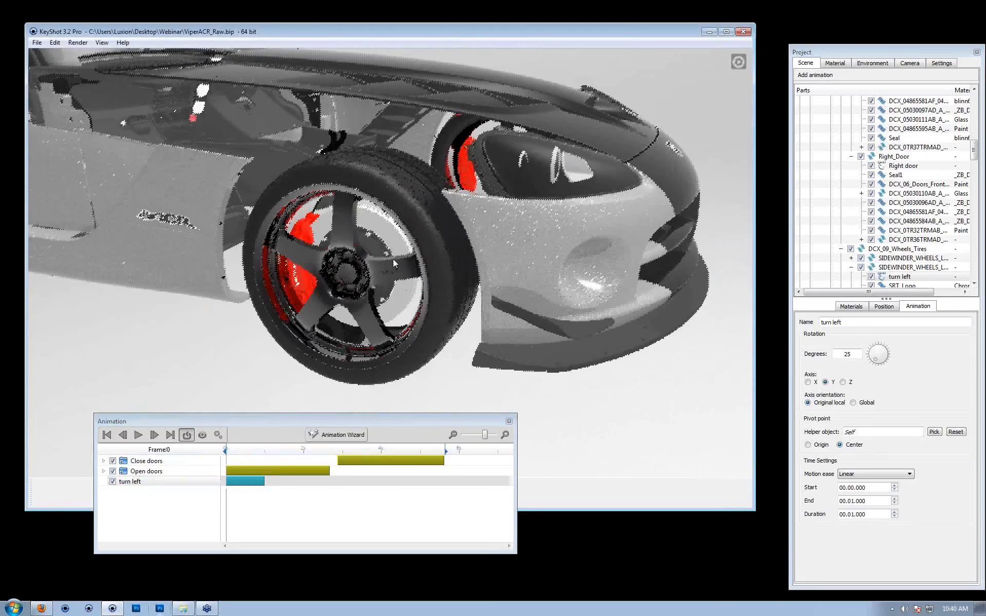
{"action": "scroll", "coordinate": [393, 259], "scroll_direction": "up", "scroll_amount": 2}
{"action": "left_click", "coordinate": [356, 247]}
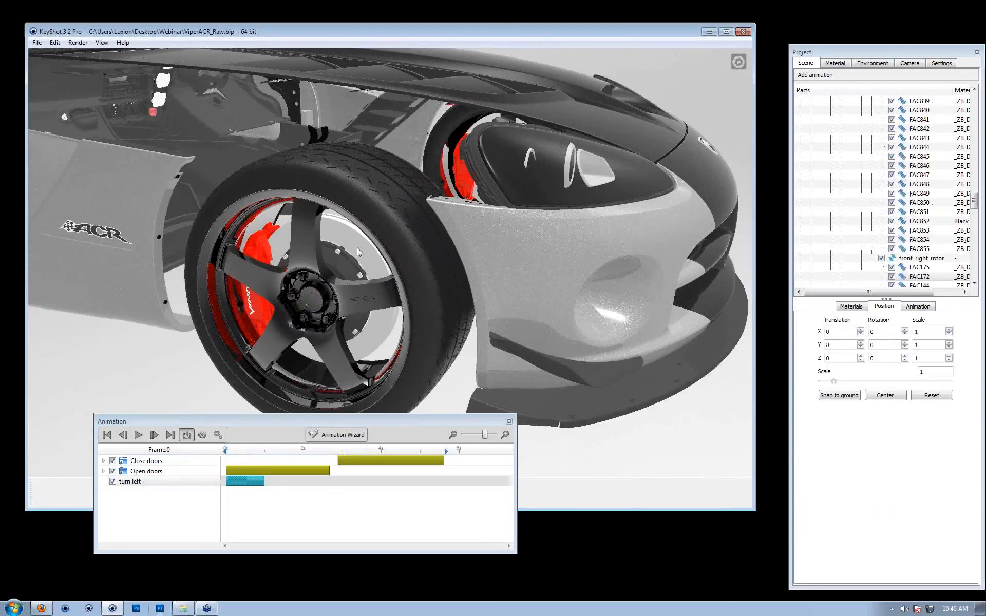
{"action": "right_click", "coordinate": [926, 258]}
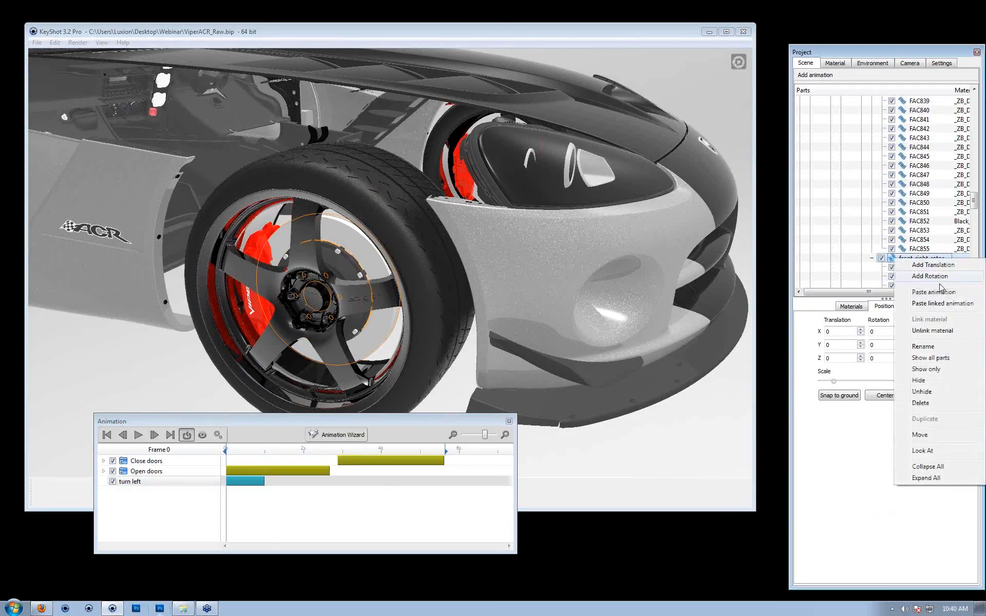
{"action": "left_click", "coordinate": [942, 303]}
- Scrub the timeline to frame 36 and examine how the front right rotor turns with its wheel
{"action": "left_click_drag", "start_coordinate": [228, 449], "coordinate": [281, 455]}
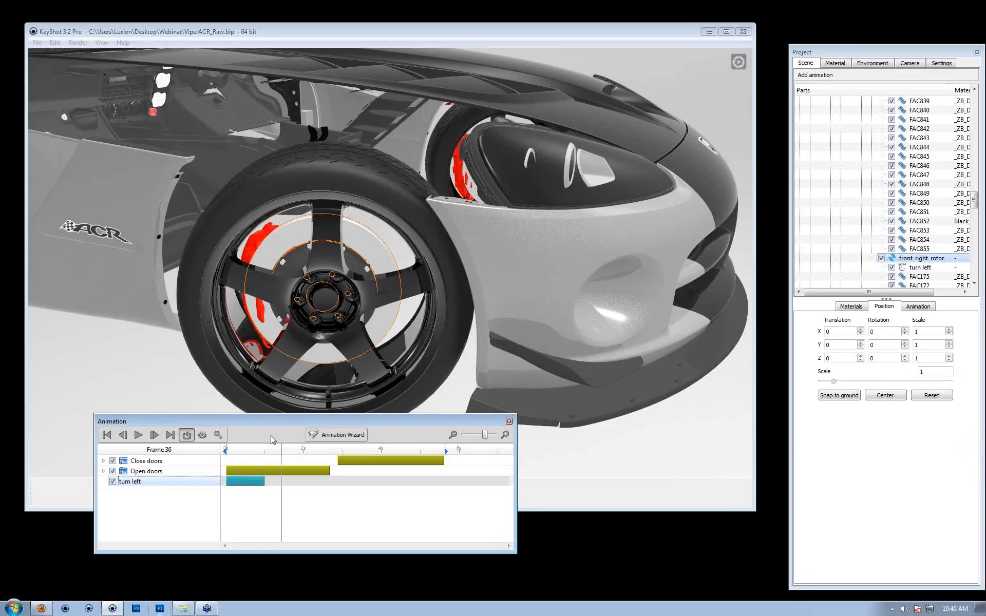
{"action": "middle_click_drag", "start_coordinate": [335, 252], "coordinate": [435, 227]}
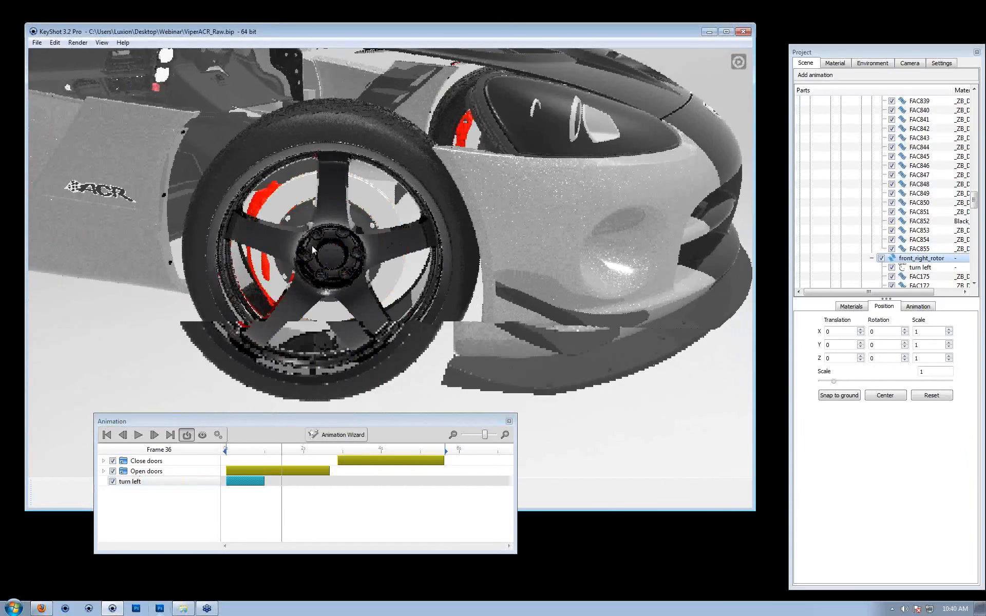
{"action": "left_click_drag", "start_coordinate": [312, 246], "coordinate": [326, 245]}
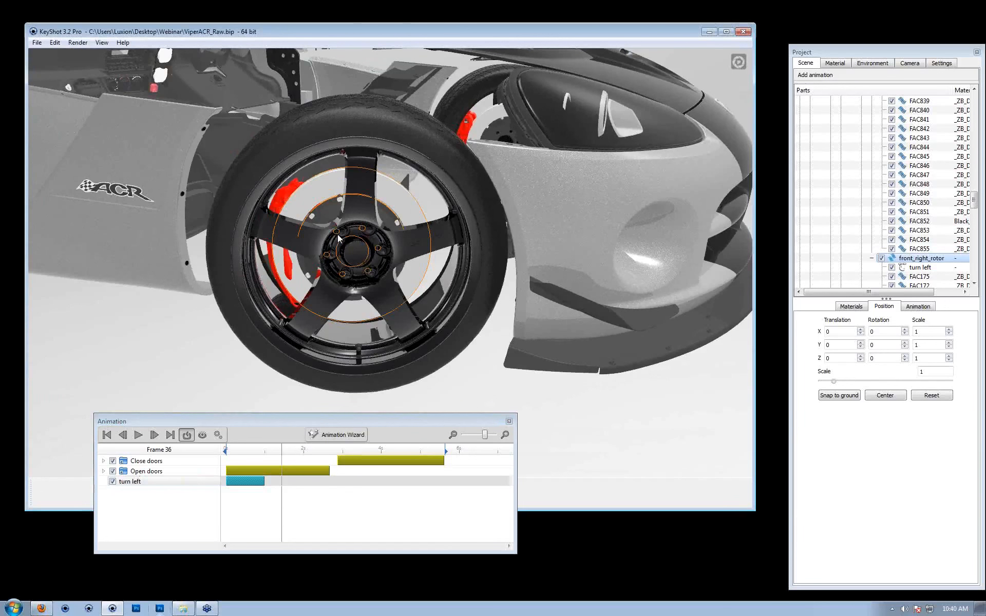
- Paste the turn left rotation as a linked animation onto the front_right_caliper group and scrub the timeline to test it
{"action": "left_click", "coordinate": [285, 191]}
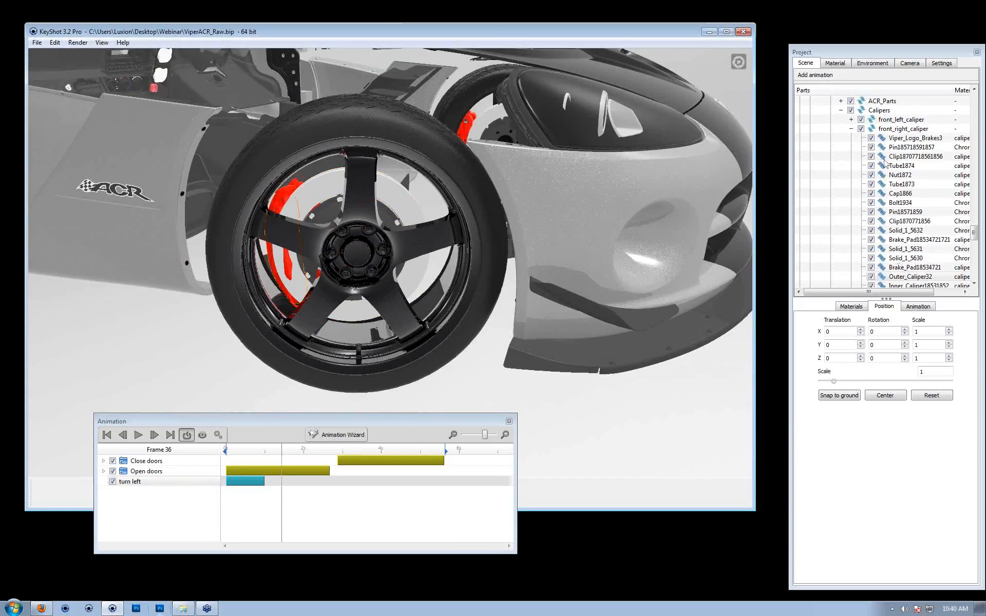
{"action": "right_click", "coordinate": [901, 130]}
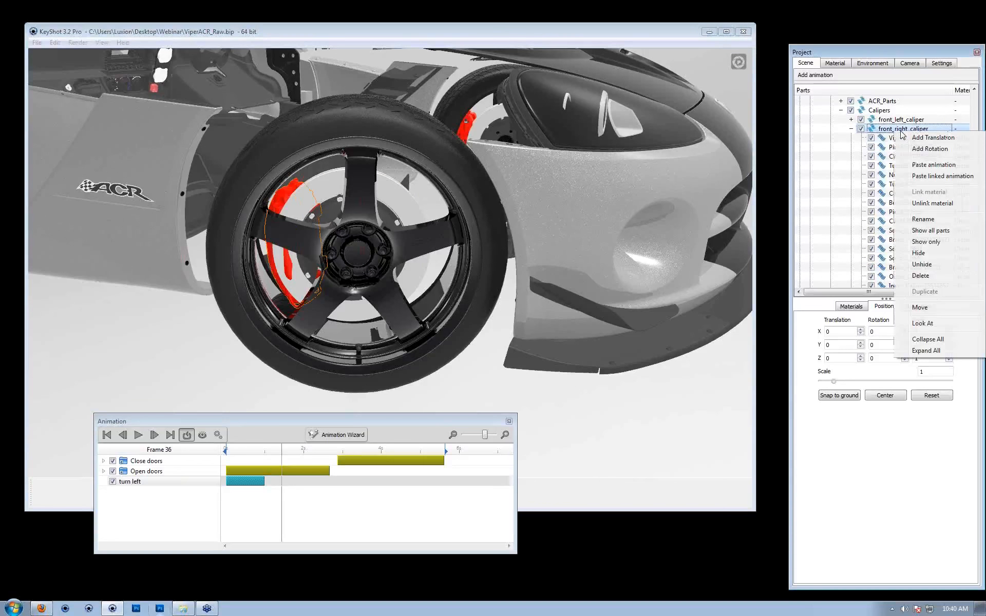
{"action": "left_click", "coordinate": [930, 175]}
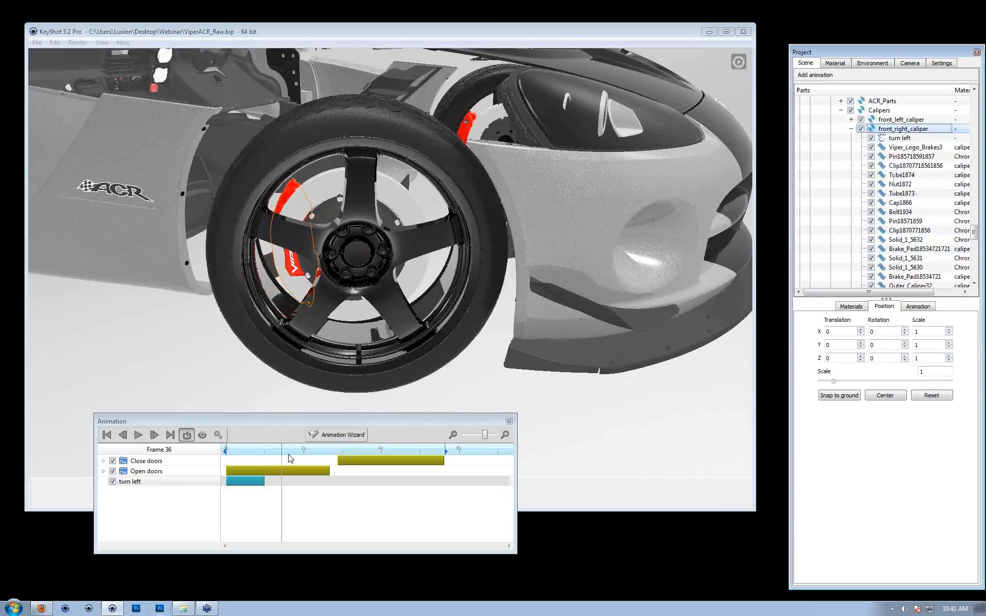
{"action": "left_click_drag", "start_coordinate": [283, 452], "coordinate": [225, 461]}
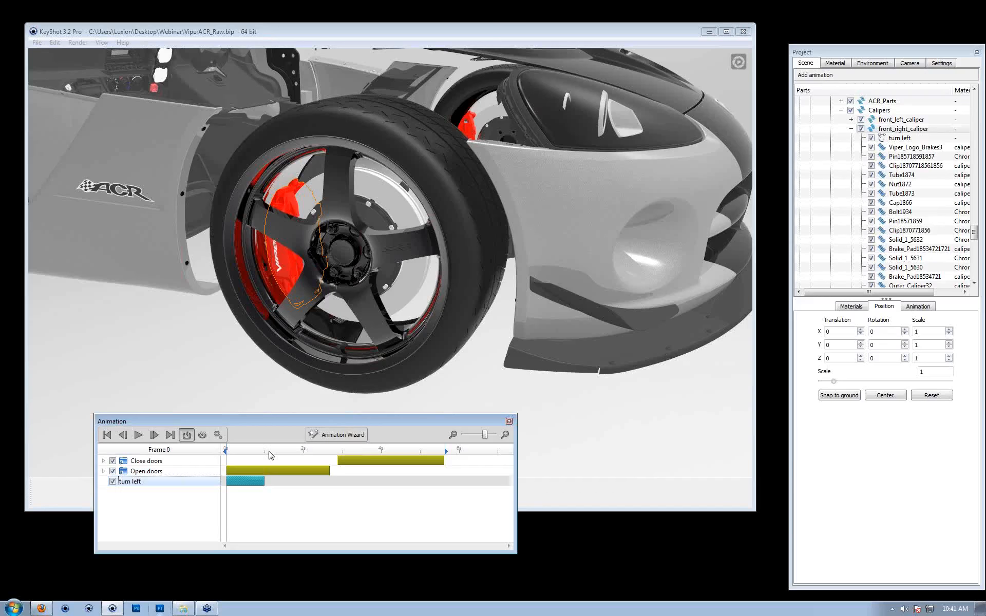
{"action": "left_click", "coordinate": [238, 453]}
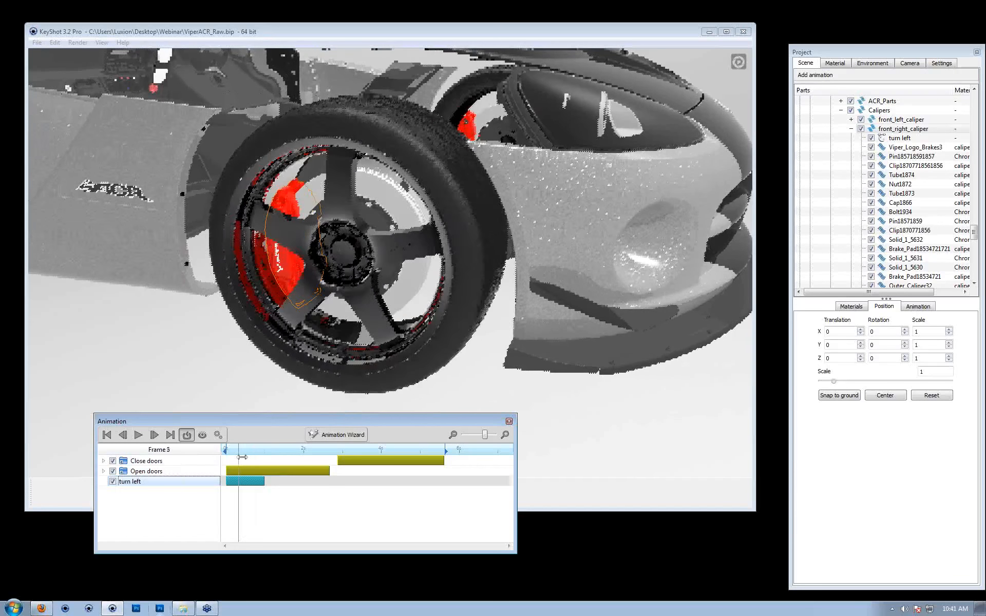
{"action": "left_click_drag", "start_coordinate": [242, 457], "coordinate": [221, 460]}
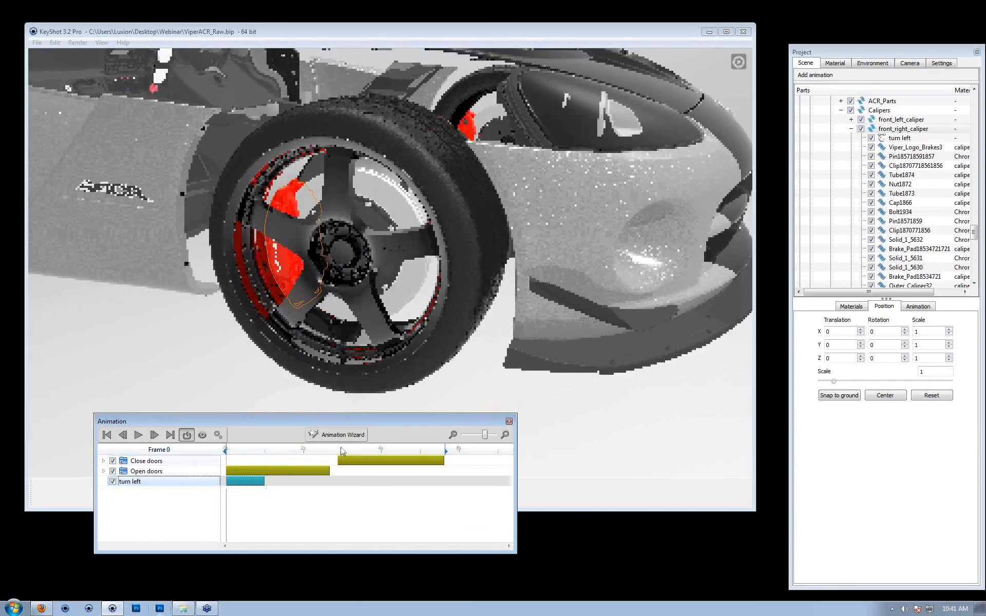
- Unlink the turn left animation on the front_right_caliper group and delete it from that group
{"action": "right_click", "coordinate": [905, 140]}
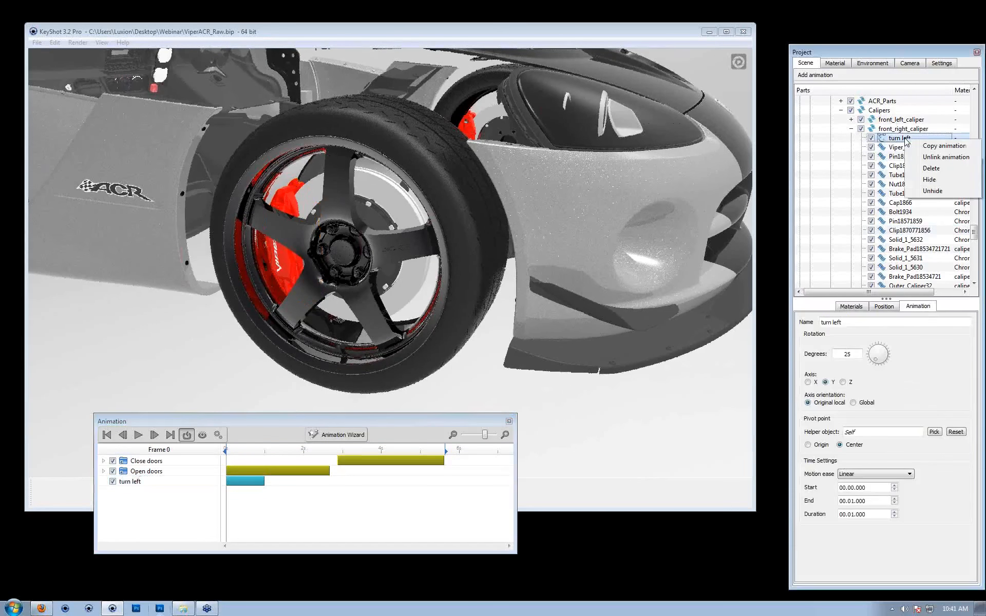
{"action": "left_click", "coordinate": [942, 158]}
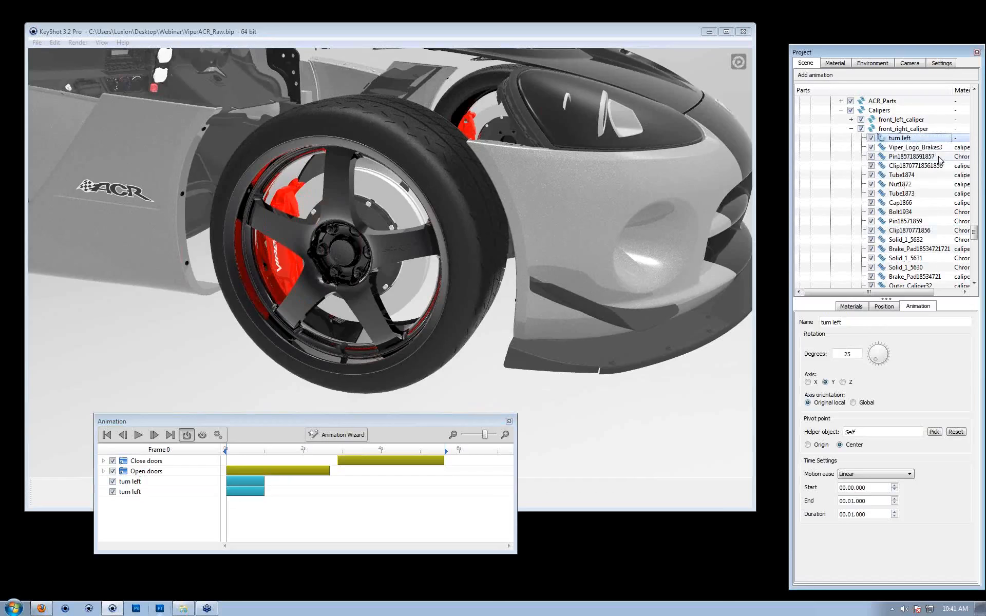
{"action": "right_click", "coordinate": [904, 139]}
{"action": "left_click", "coordinate": [921, 155]}
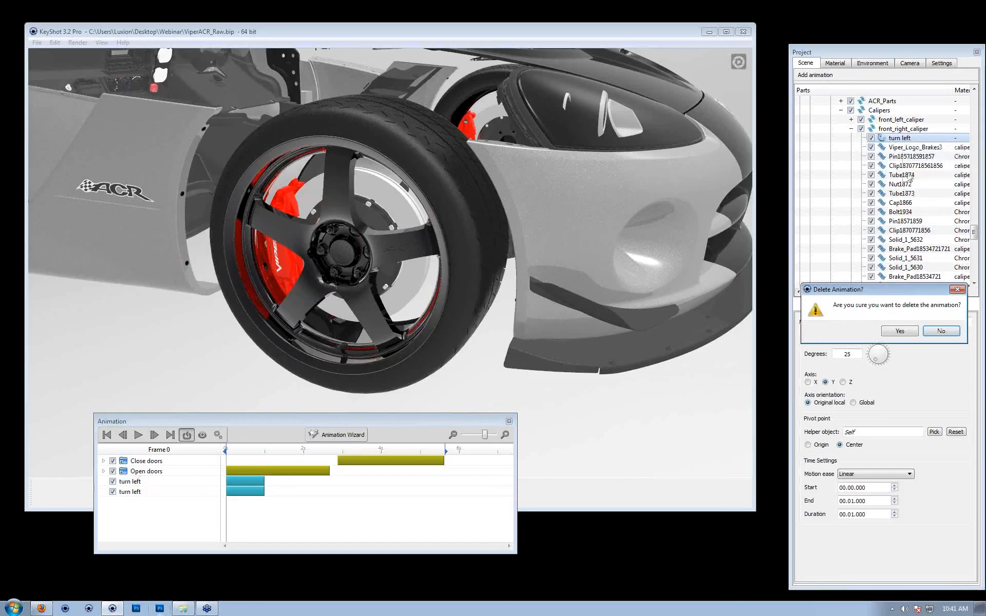
{"action": "left_click", "coordinate": [899, 331]}
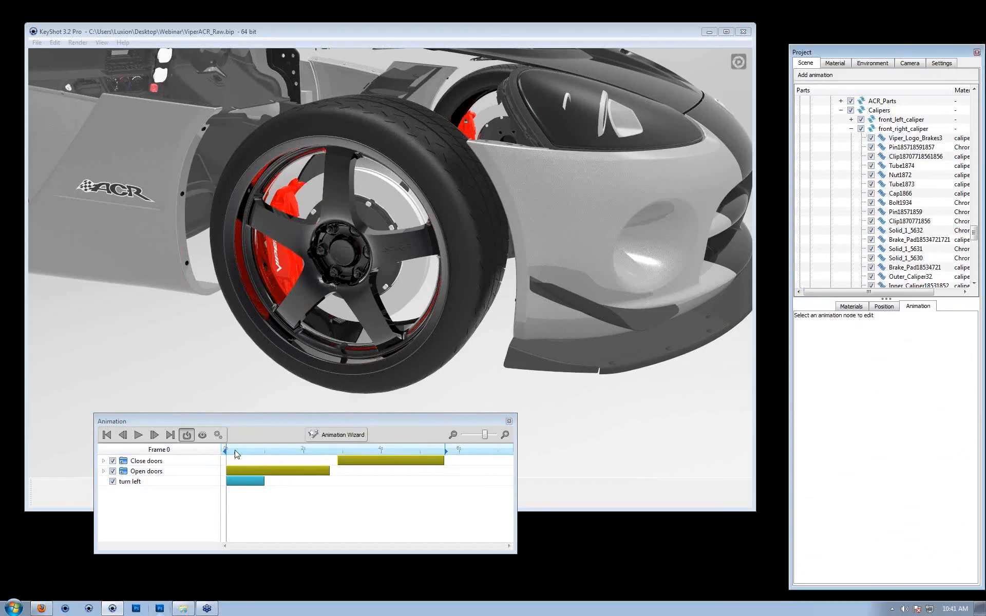
- Scrub the timeline back to frame 0 and paste the rotation as an independent, unlinked animation onto the front_right_caliper group
{"action": "left_click", "coordinate": [257, 450]}
{"action": "left_click_drag", "start_coordinate": [258, 450], "coordinate": [224, 459]}
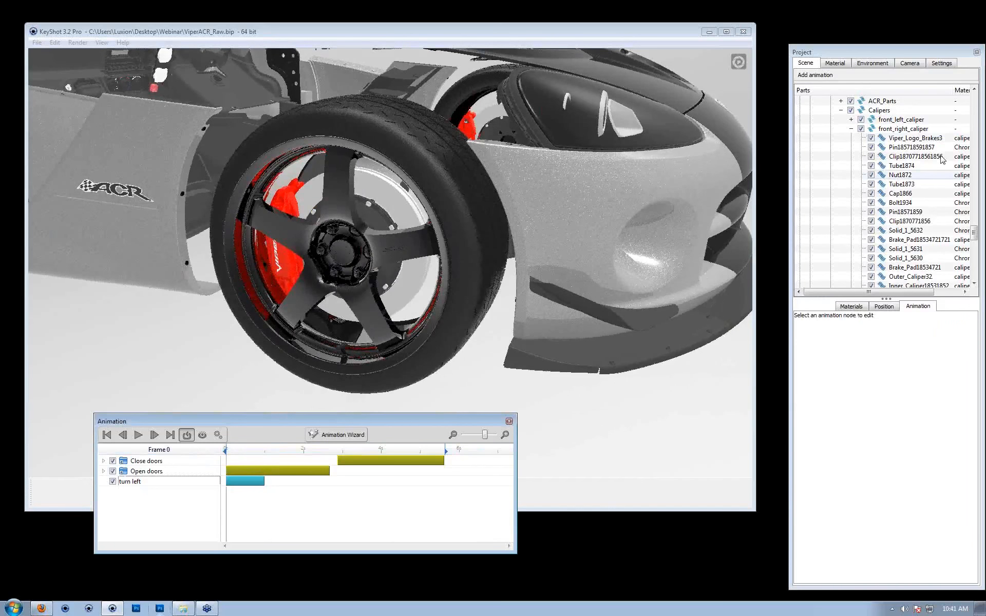
{"action": "left_click", "coordinate": [893, 129]}
{"action": "right_click", "coordinate": [892, 129]}
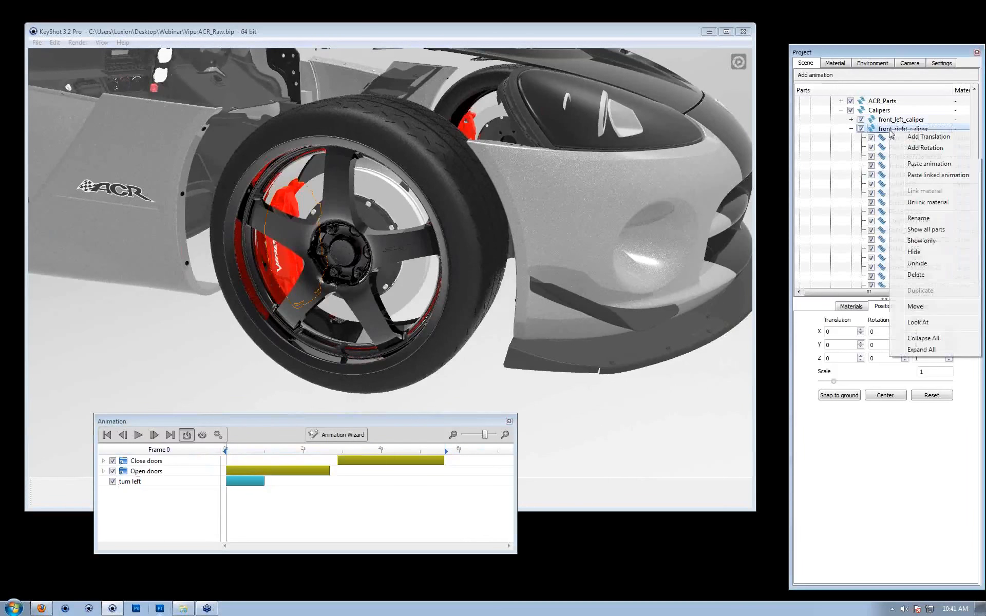
{"action": "left_click", "coordinate": [928, 163]}
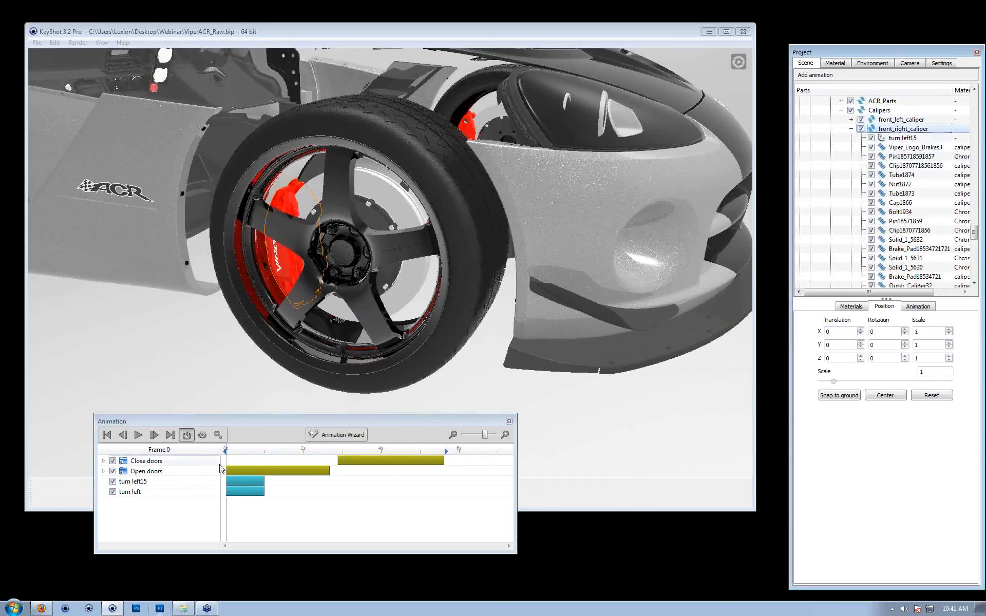
- Rename the front right caliper's pasted animation as turn left right cal and preview it at frame 18
{"action": "left_click", "coordinate": [132, 482]}
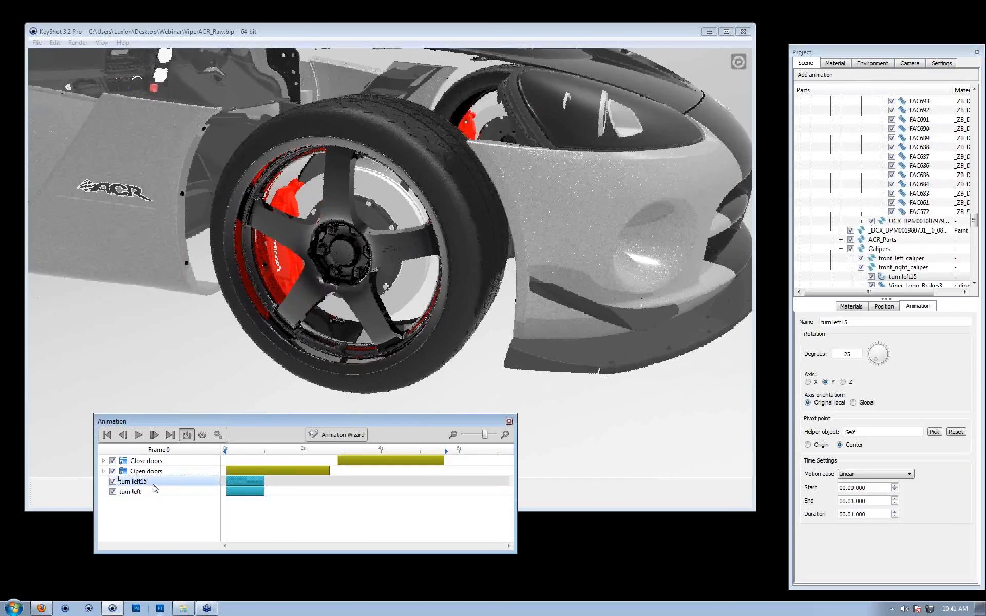
{"action": "left_click_drag", "start_coordinate": [289, 193], "coordinate": [296, 197]}
{"action": "left_click", "coordinate": [295, 197]}
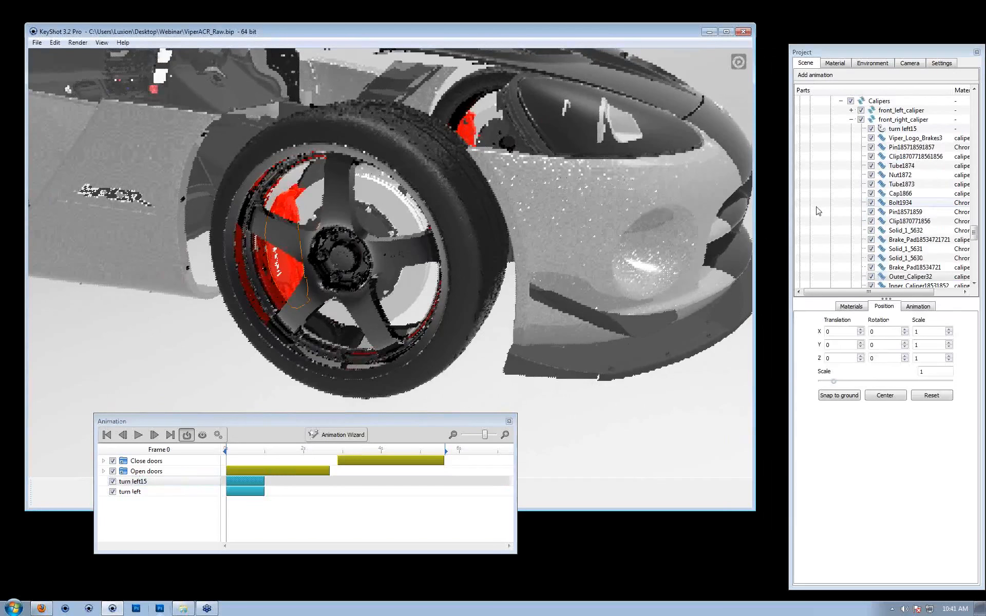
{"action": "left_click", "coordinate": [899, 130]}
{"action": "left_click", "coordinate": [868, 323]}
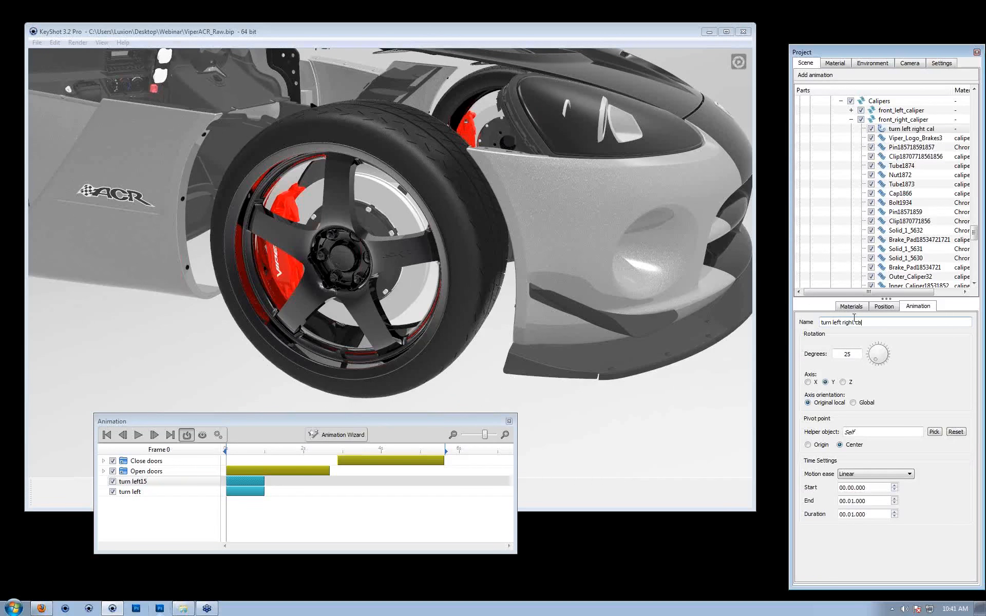
{"action": "key", "text": "Return"}
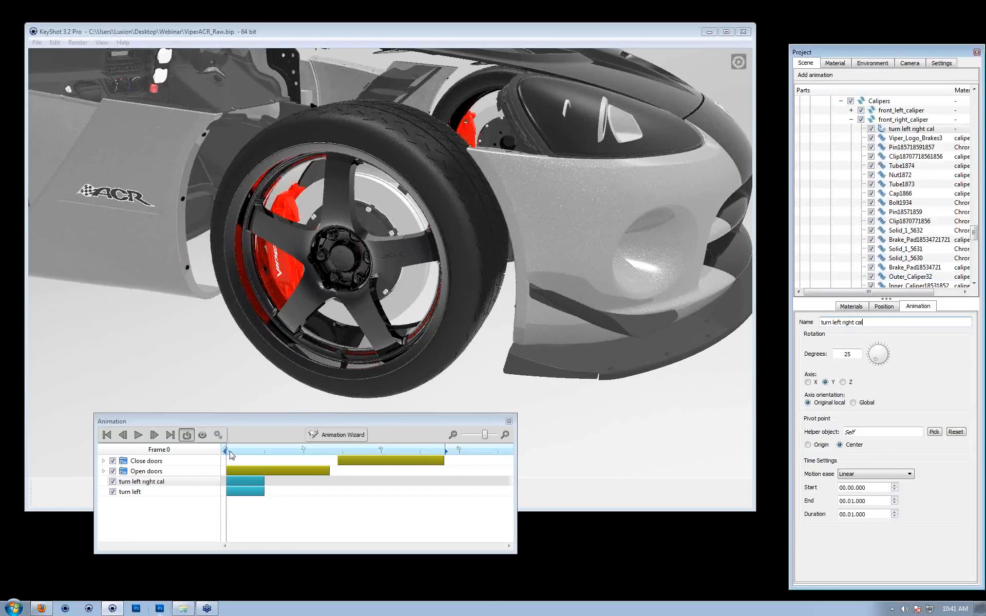
{"action": "left_click", "coordinate": [253, 449]}
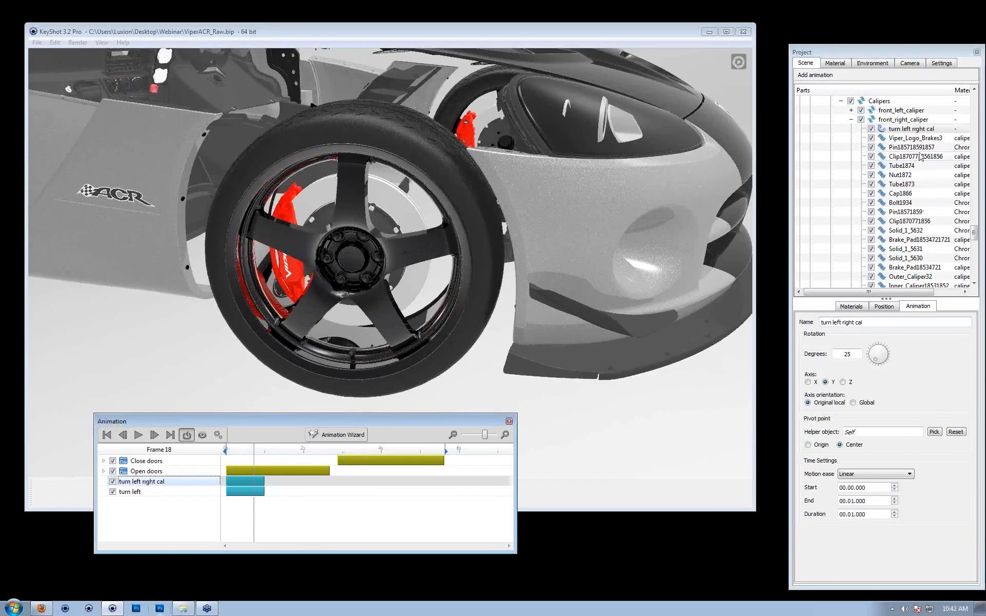
- Try the front_right_rotor group as the pivot helper object for turn left right cal and scrub the timeline to test it
{"action": "left_click", "coordinate": [912, 129]}
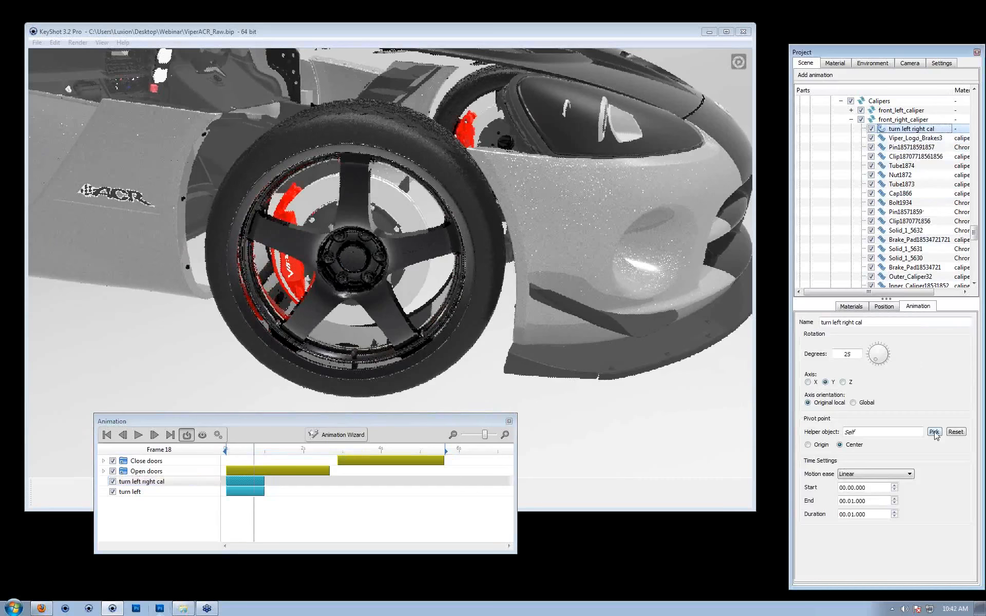
{"action": "left_click", "coordinate": [934, 432]}
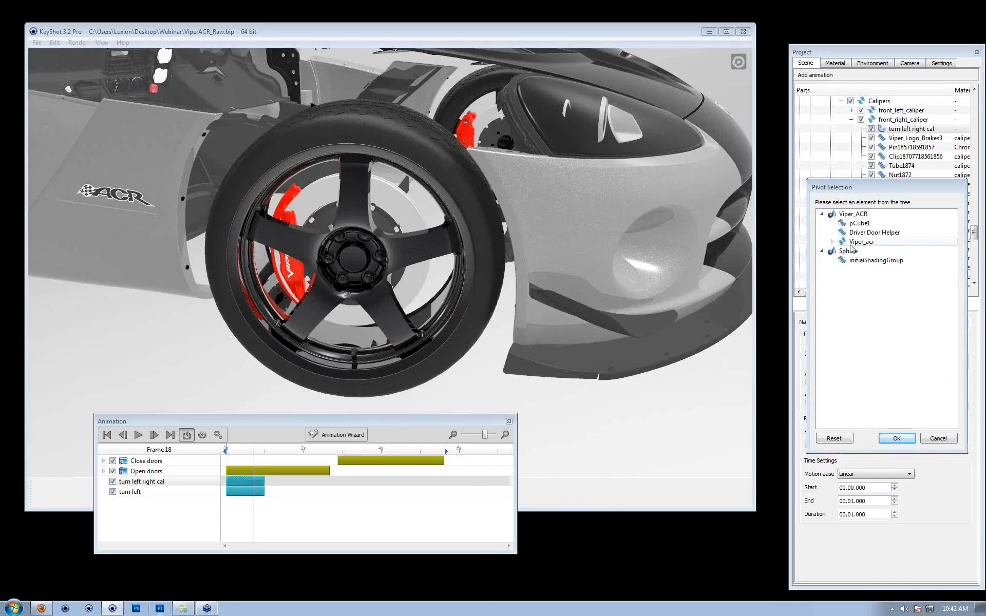
{"action": "left_click", "coordinate": [832, 242]}
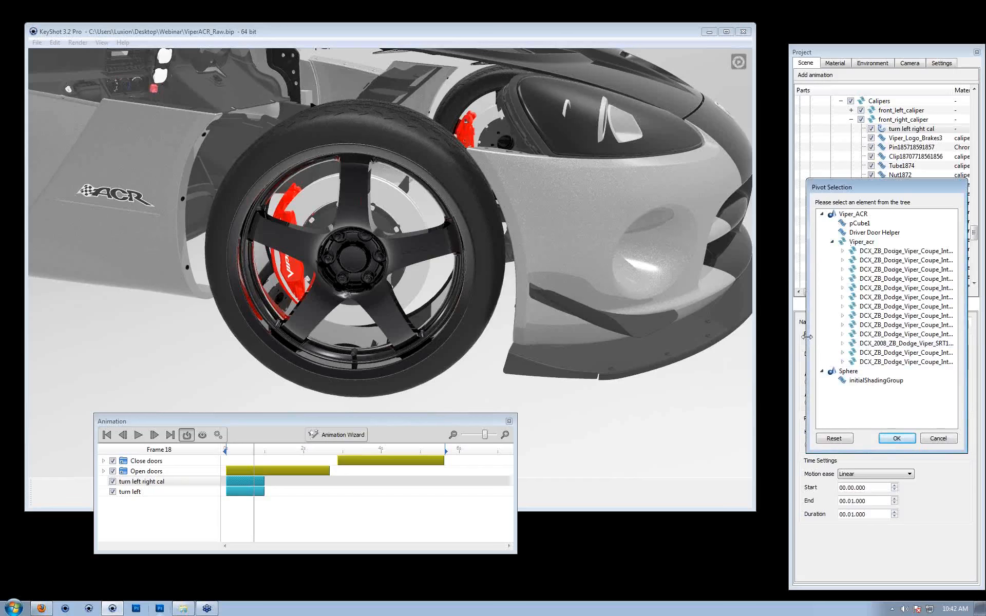
{"action": "left_click_drag", "start_coordinate": [808, 337], "coordinate": [662, 343]}
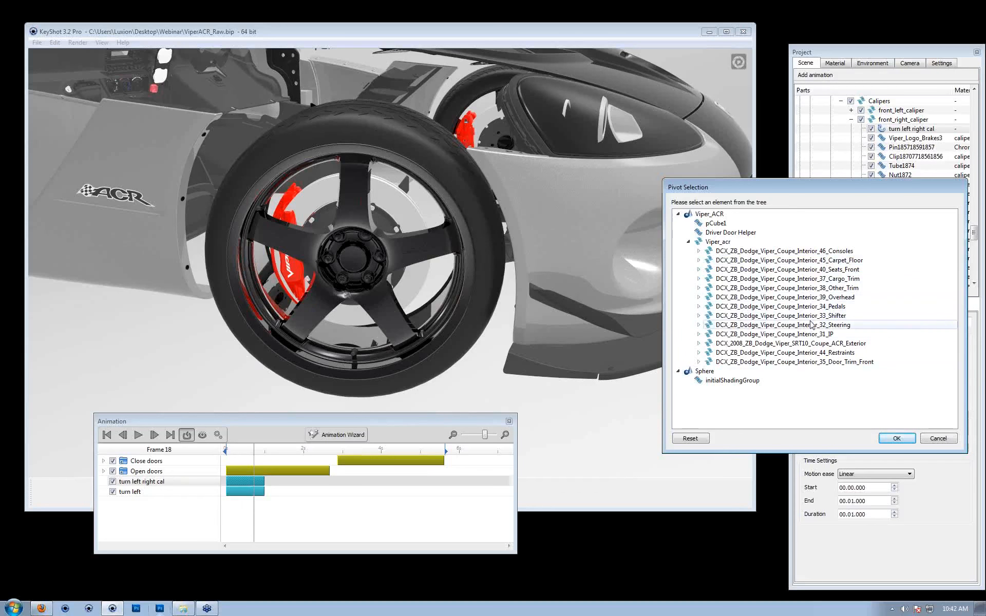
{"action": "left_click", "coordinate": [701, 343]}
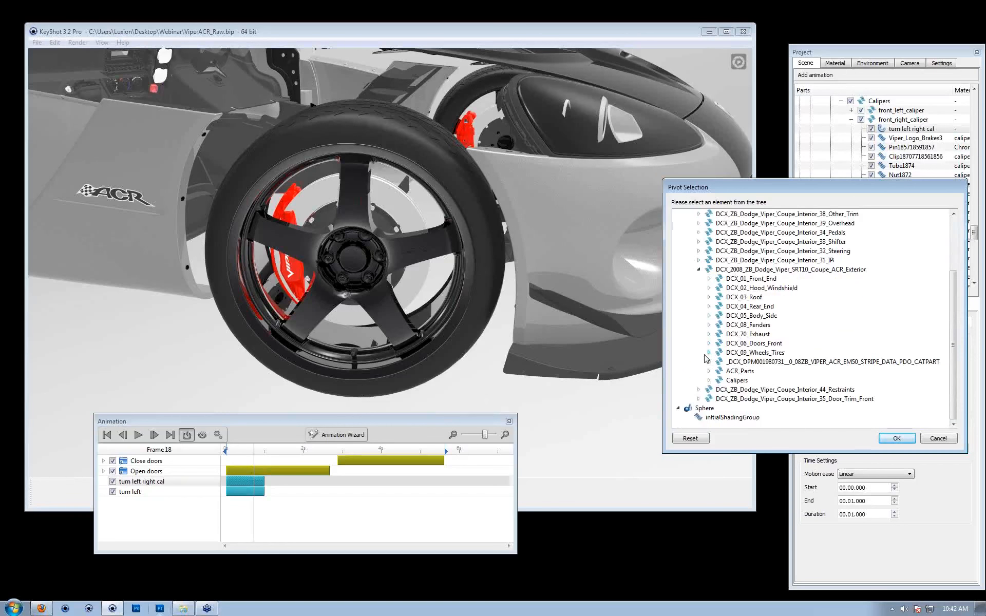
{"action": "left_click", "coordinate": [709, 352]}
{"action": "left_click", "coordinate": [718, 371]}
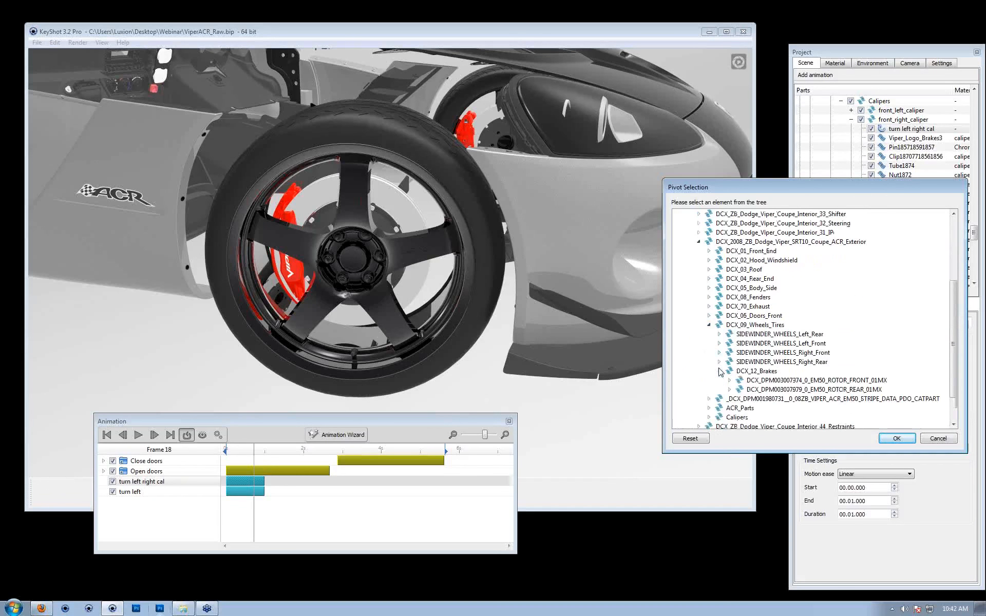
{"action": "left_click", "coordinate": [759, 360]}
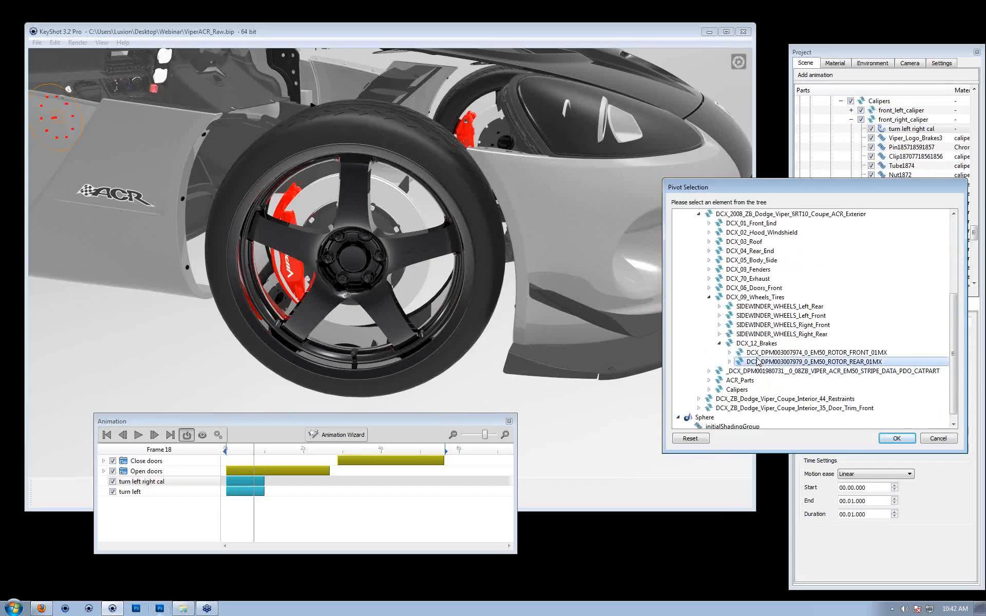
{"action": "left_click", "coordinate": [741, 352]}
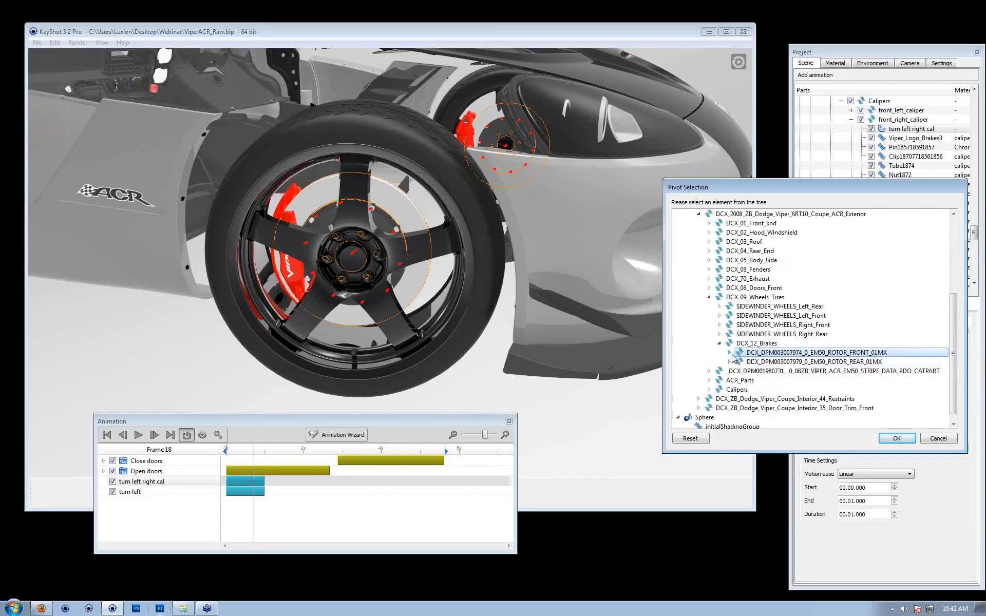
{"action": "left_click", "coordinate": [729, 352]}
{"action": "left_click", "coordinate": [773, 362]}
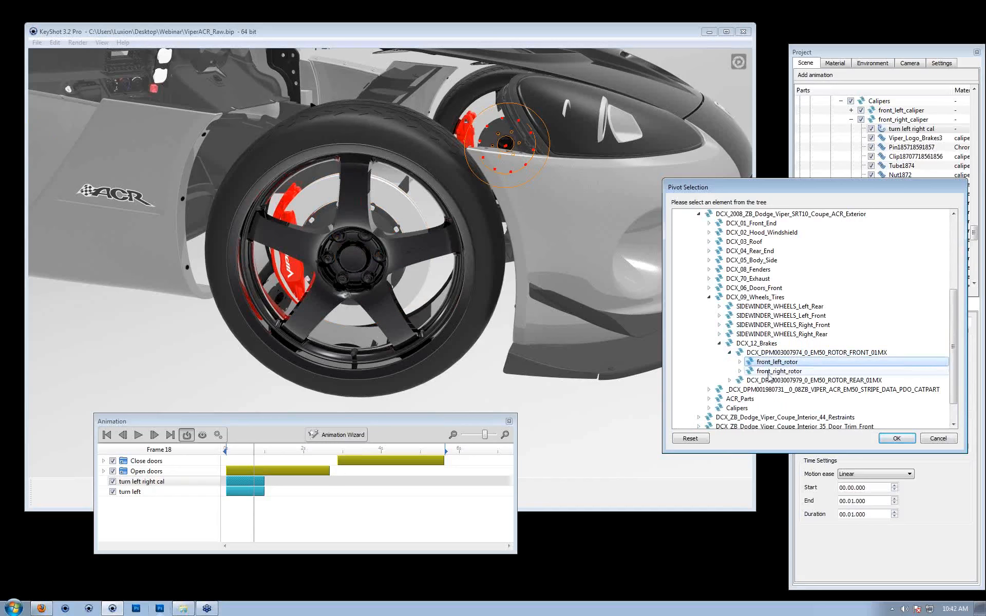
{"action": "left_click", "coordinate": [773, 371]}
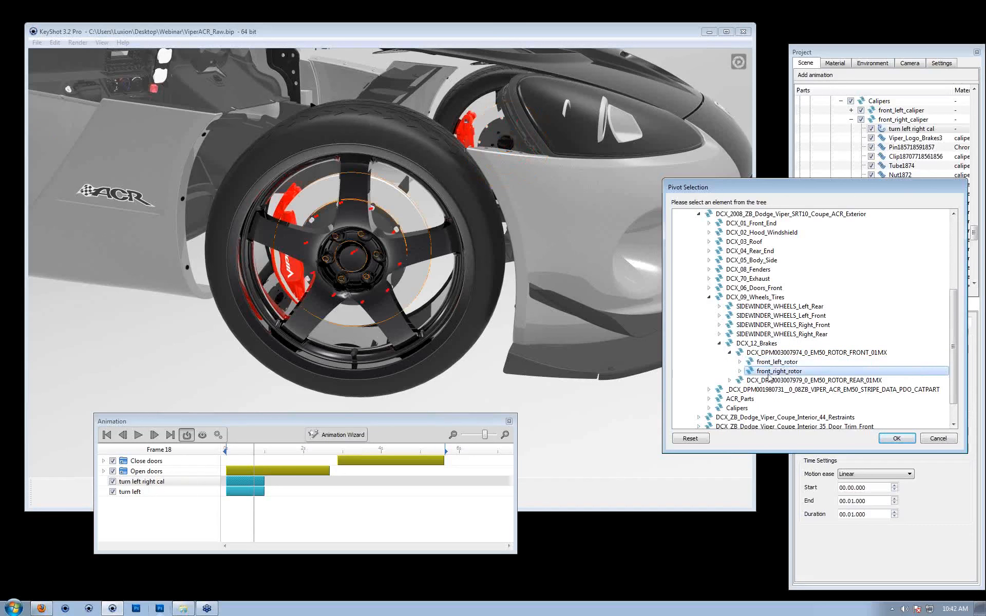
{"action": "left_click", "coordinate": [897, 438]}
{"action": "mouse_move", "coordinate": [251, 449]}
{"action": "left_mouse_down"}
{"action": "mouse_move", "coordinate": [224, 450]}
{"action": "mouse_move", "coordinate": [245, 449]}
{"action": "mouse_move", "coordinate": [235, 451]}
{"action": "left_mouse_up"}
{"action": "left_click", "coordinate": [805, 337]}
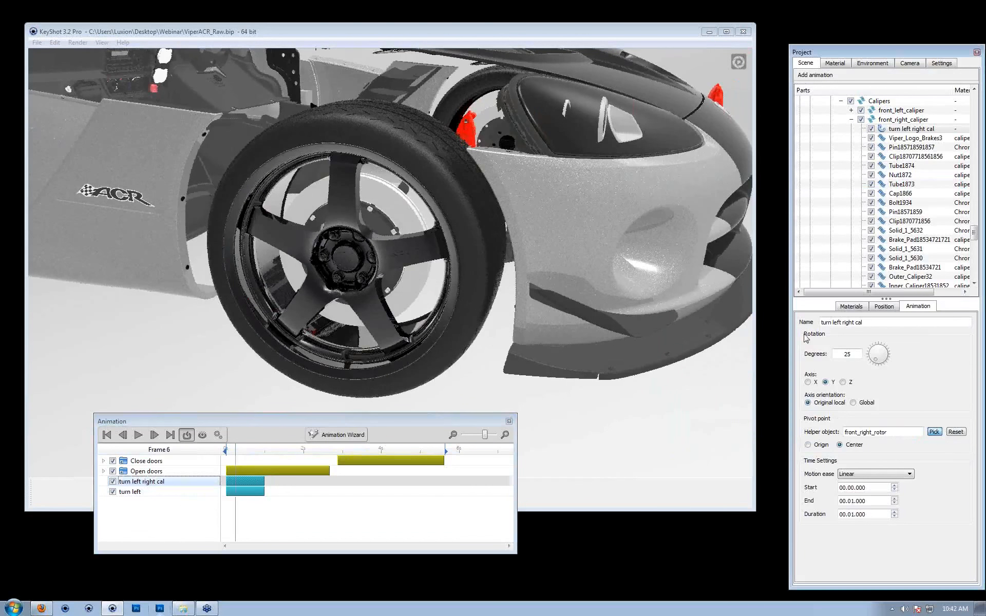
- Set part FAC172 of the front_right_rotor group as the caliper rotation's pivot helper object and scrub to frame 14 to check it
{"action": "left_click", "coordinate": [934, 432]}
{"action": "left_click", "coordinate": [873, 380]}
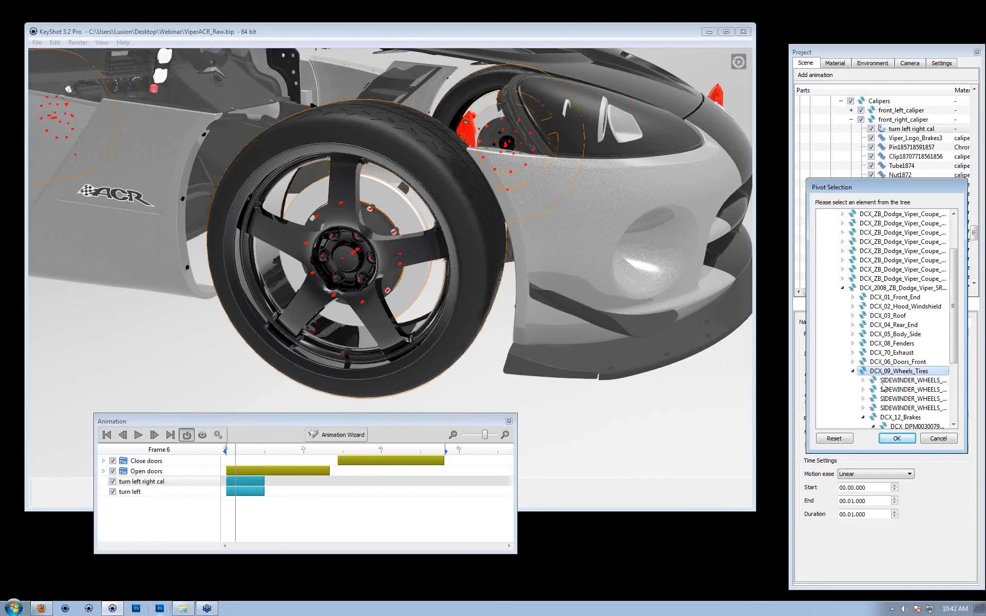
{"action": "scroll", "coordinate": [883, 382], "scroll_direction": "down", "scroll_amount": 2}
{"action": "left_click", "coordinate": [919, 380]}
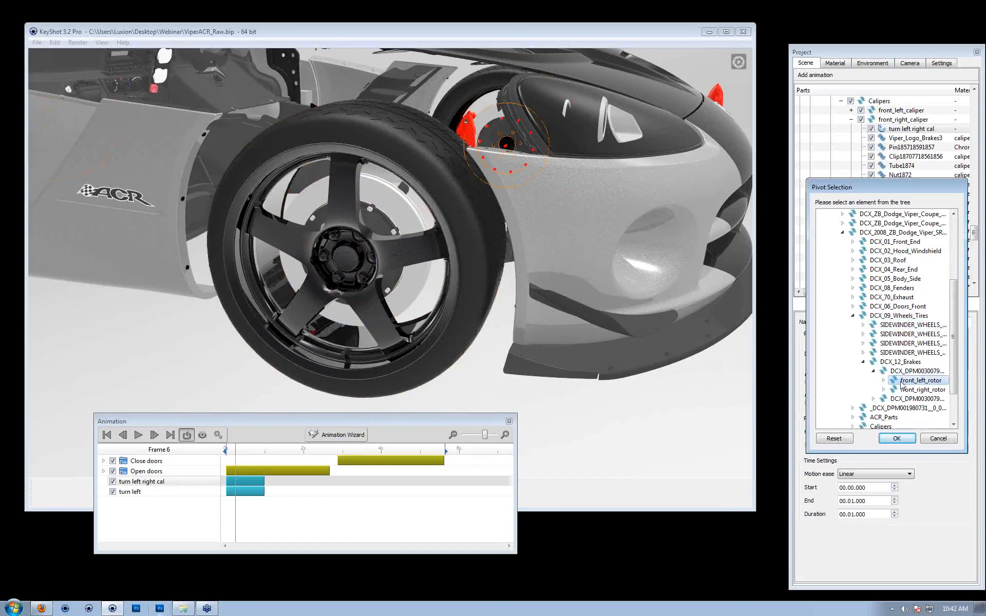
{"action": "left_click", "coordinate": [919, 390]}
{"action": "double_click", "coordinate": [919, 389]}
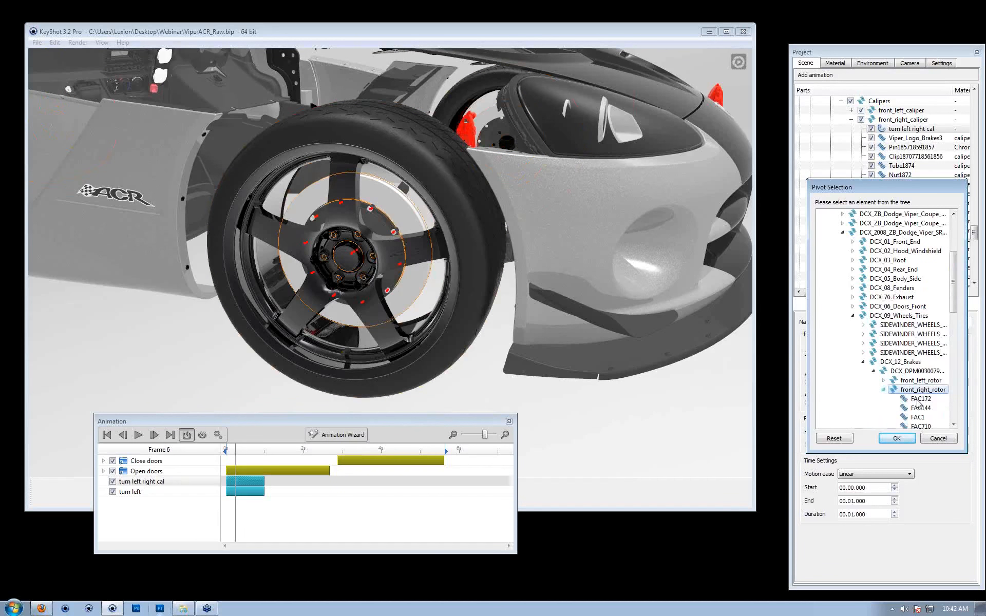
{"action": "left_click", "coordinate": [920, 399]}
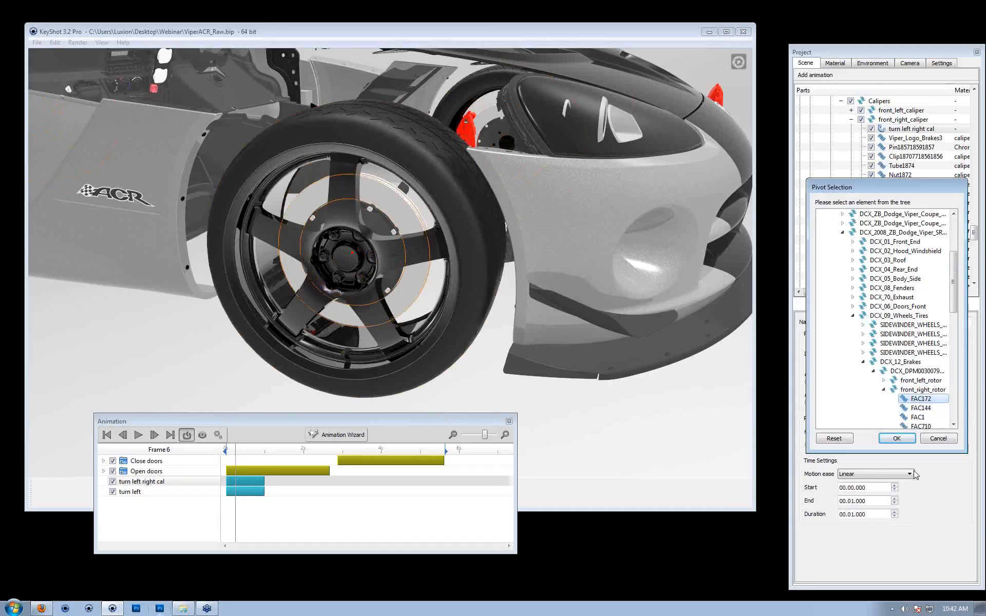
{"action": "left_click", "coordinate": [908, 440]}
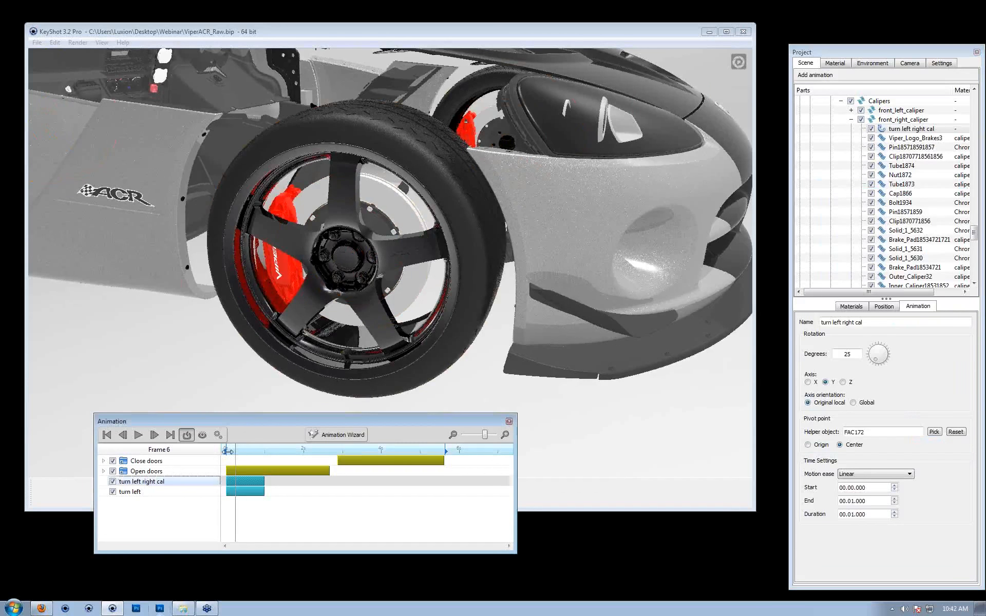
{"action": "left_click_drag", "start_coordinate": [225, 452], "coordinate": [248, 456]}
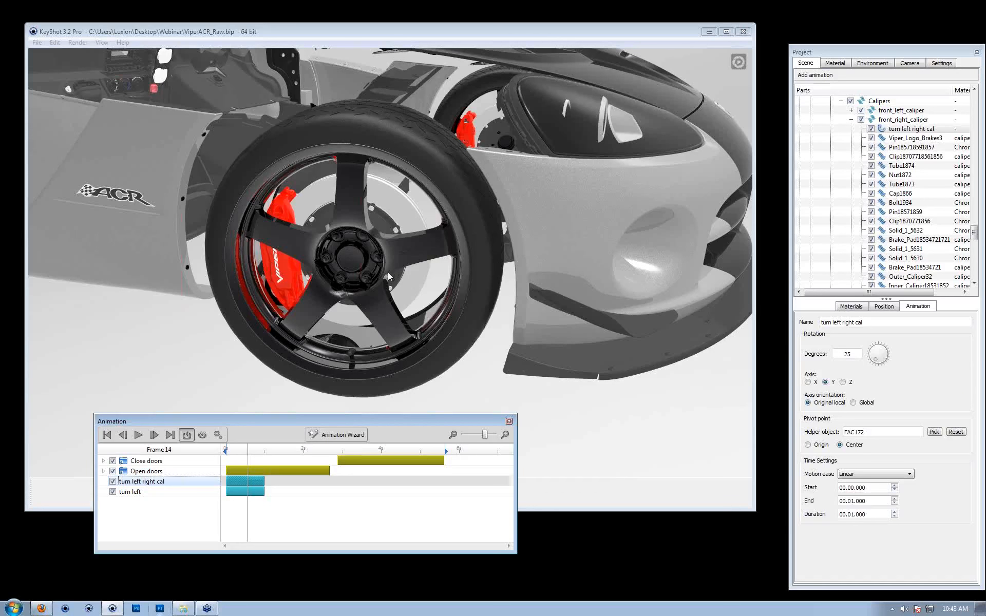
- Scrub the timeline to frame 32 and back to frame 12 to check the right caliper's turn, and inspect the left front wheel
{"action": "left_click_drag", "start_coordinate": [249, 451], "coordinate": [275, 465]}
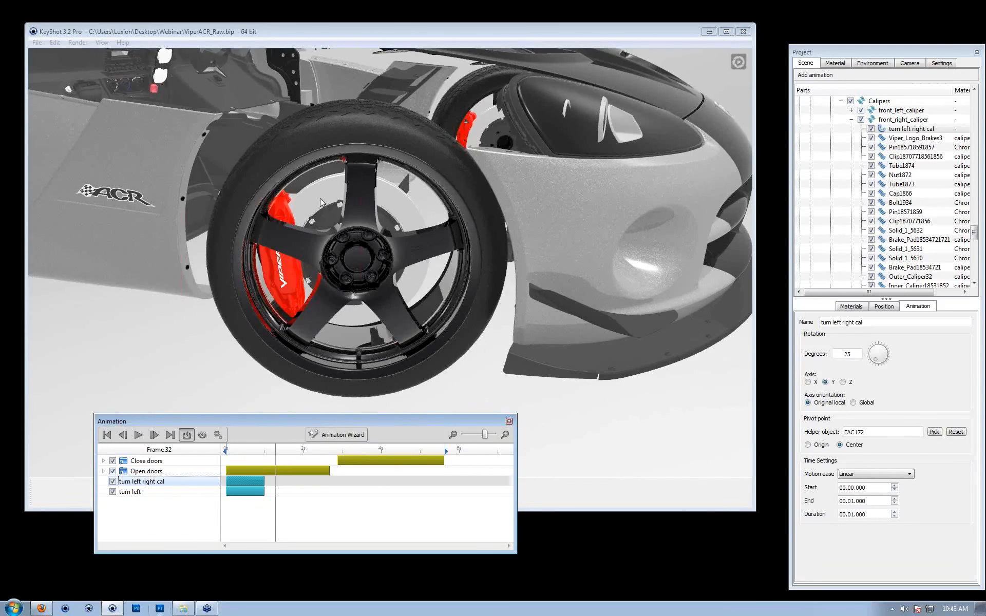
{"action": "left_click_drag", "start_coordinate": [276, 449], "coordinate": [247, 476]}
{"action": "left_click_drag", "start_coordinate": [572, 146], "coordinate": [560, 77]}
{"action": "right_click", "coordinate": [518, 120]}
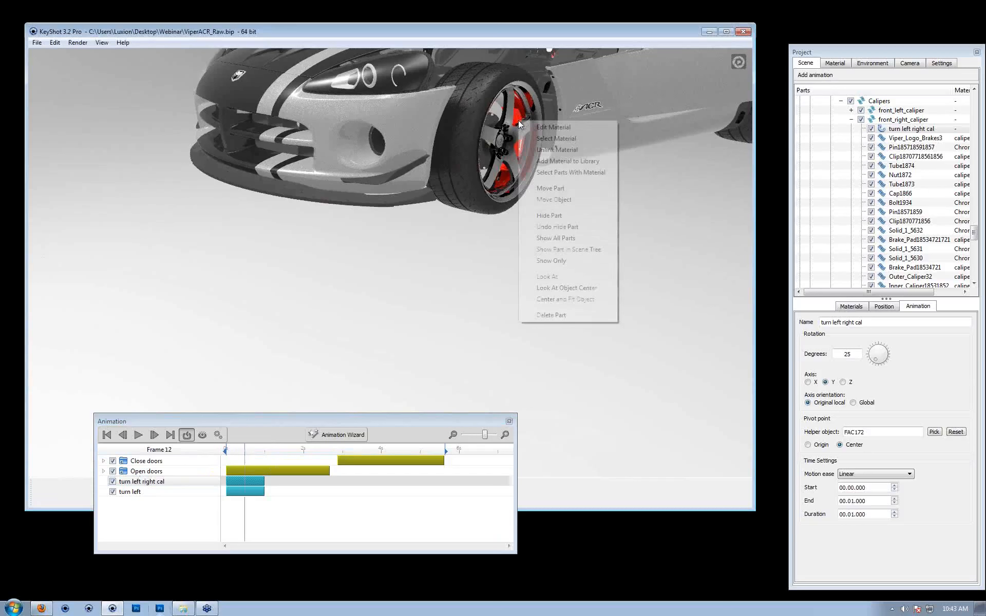
{"action": "left_click", "coordinate": [504, 225]}
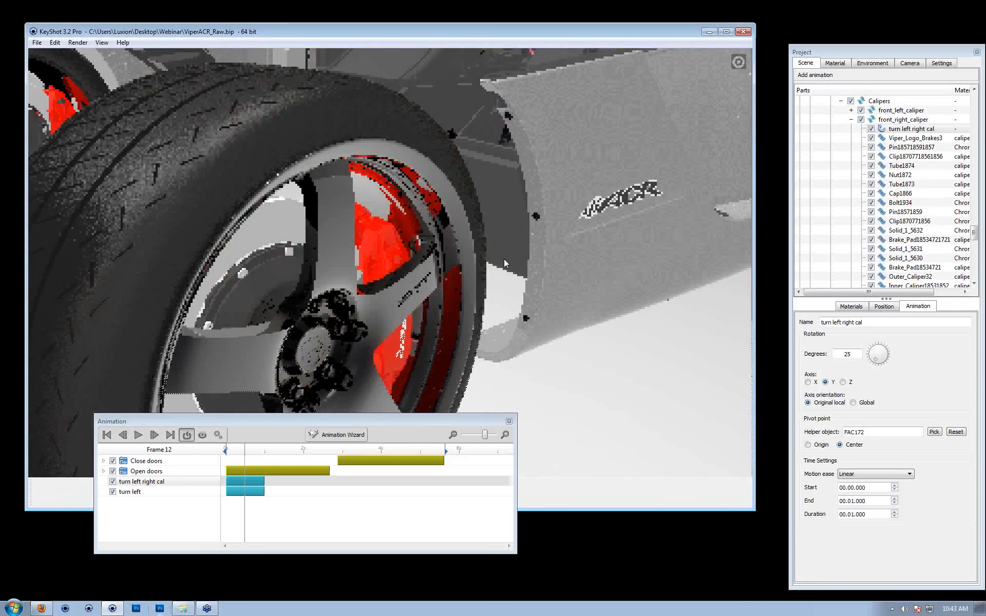
{"action": "left_click_drag", "start_coordinate": [504, 263], "coordinate": [293, 177]}
- Copy the wheel's turn left animation and paste it as an independent, unlinked animation onto the front_left_caliper group
{"action": "left_click", "coordinate": [132, 491]}
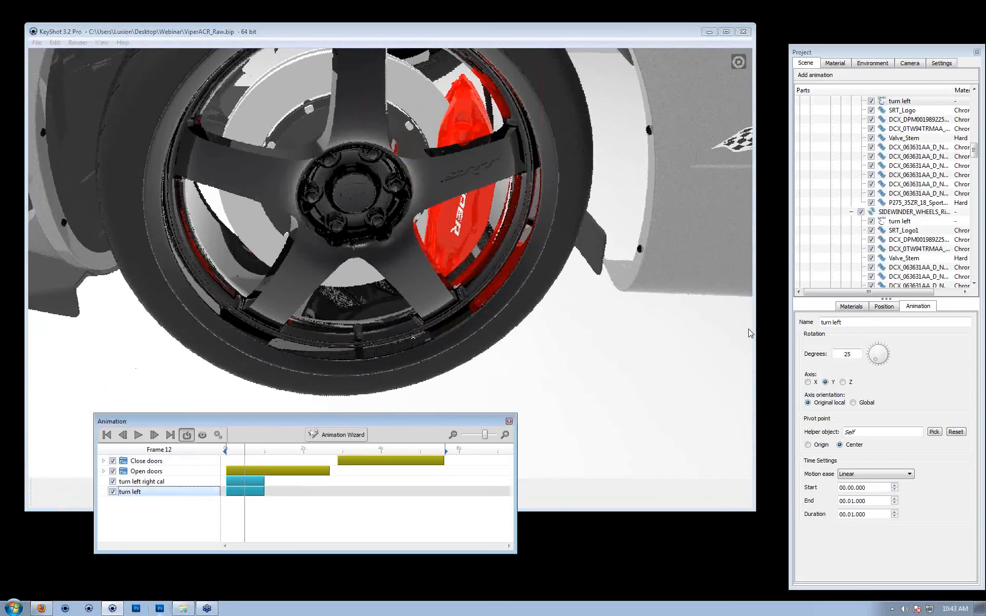
{"action": "right_click", "coordinate": [903, 101]}
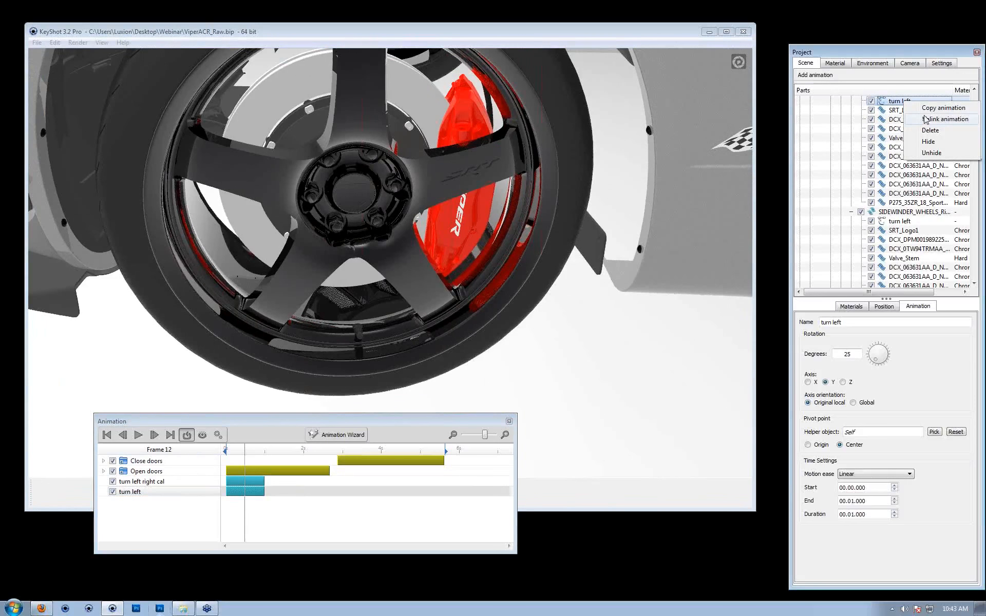
{"action": "left_click", "coordinate": [943, 108]}
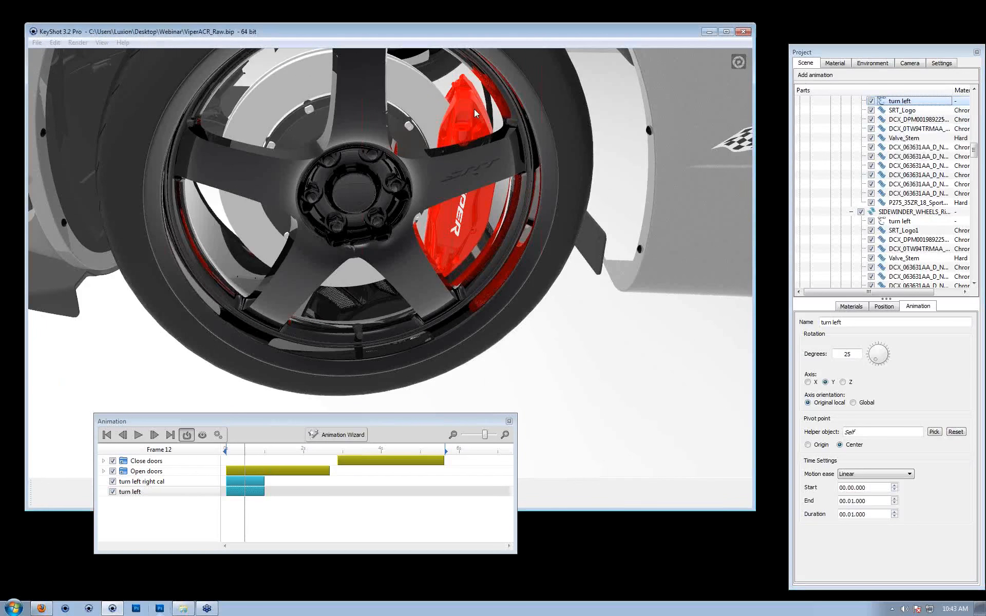
{"action": "left_click", "coordinate": [511, 117]}
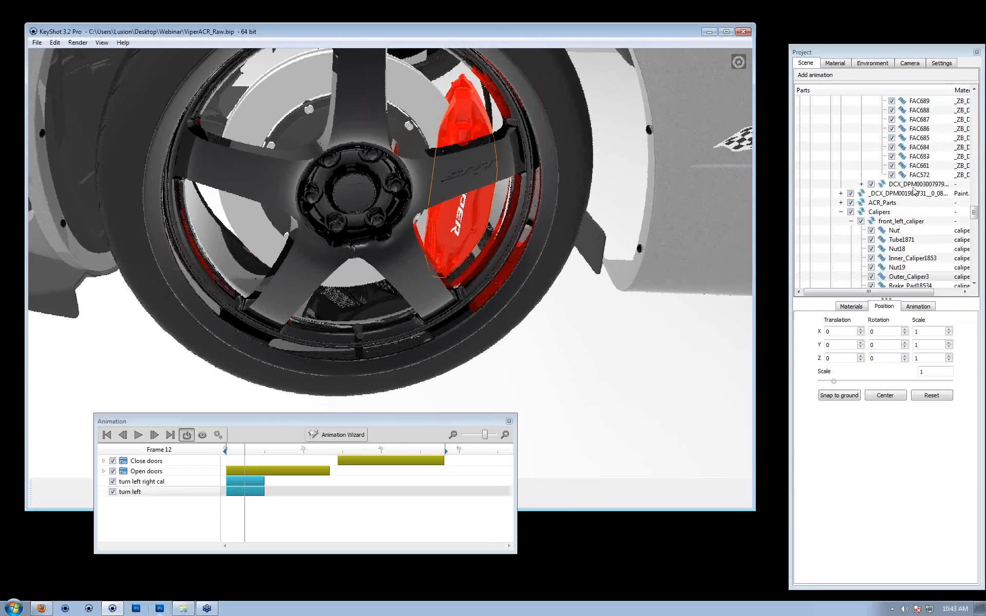
{"action": "right_click", "coordinate": [891, 223]}
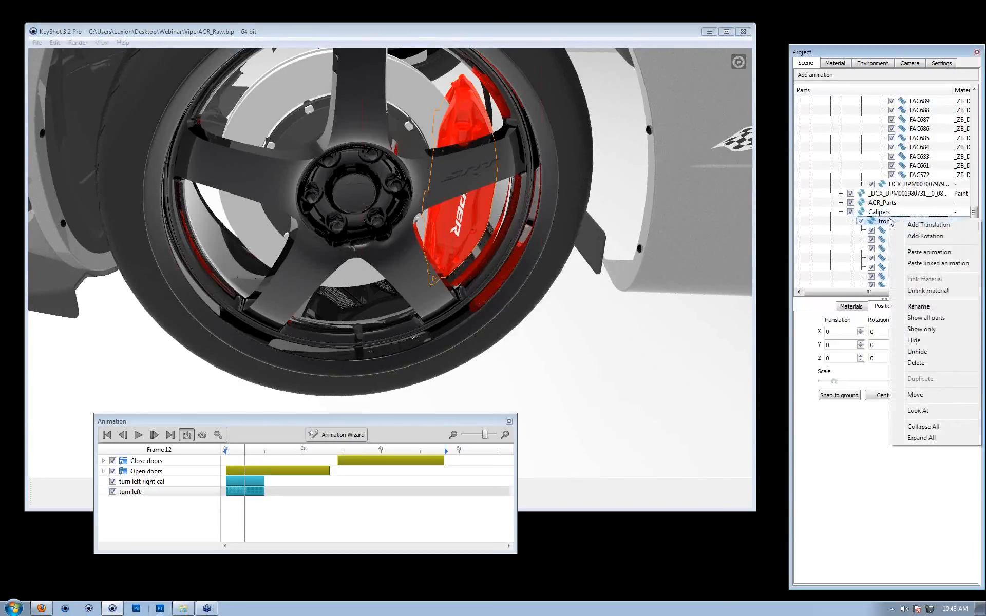
{"action": "left_click", "coordinate": [925, 255]}
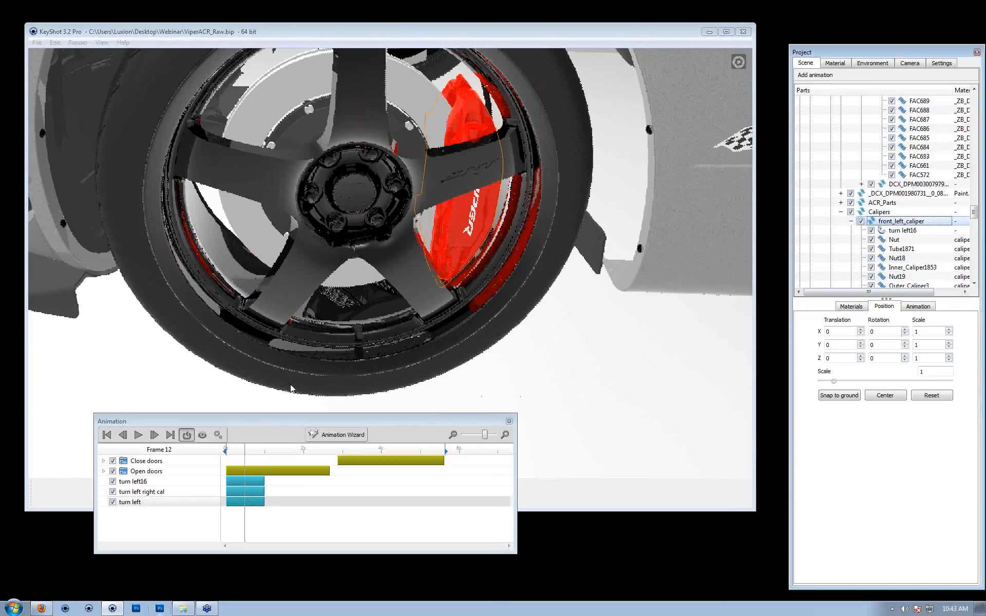
- Rename the front left caliper's pasted animation as turn left left cal
{"action": "left_click", "coordinate": [137, 481]}
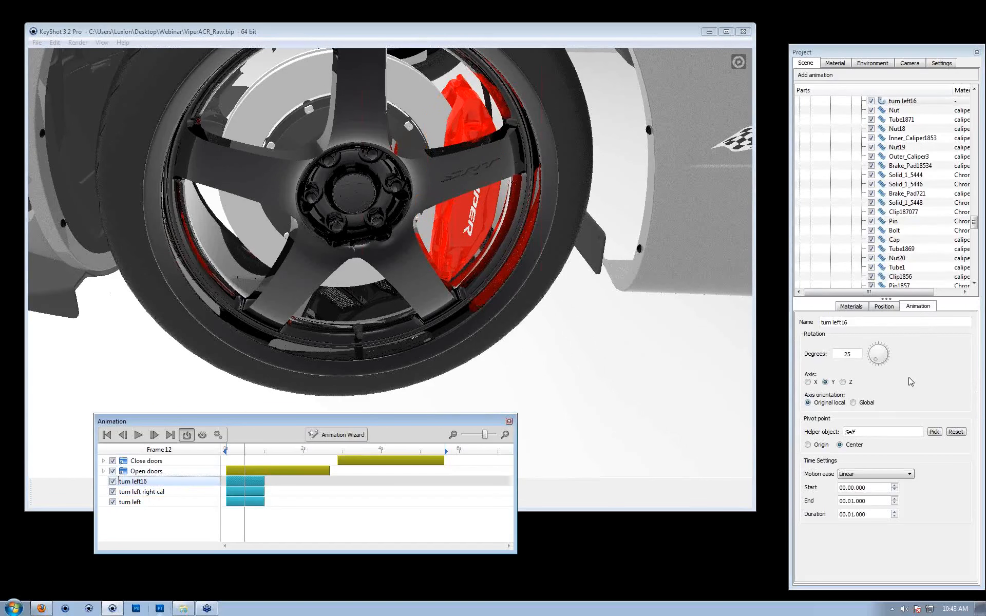
{"action": "left_click_drag", "start_coordinate": [872, 323], "coordinate": [837, 322]}
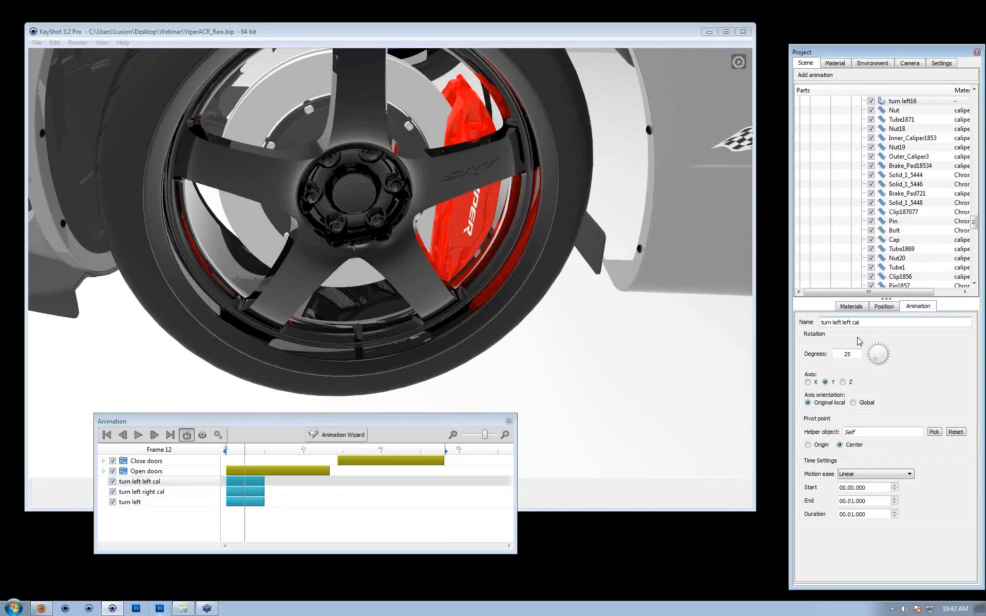
{"action": "key", "text": "Return"}
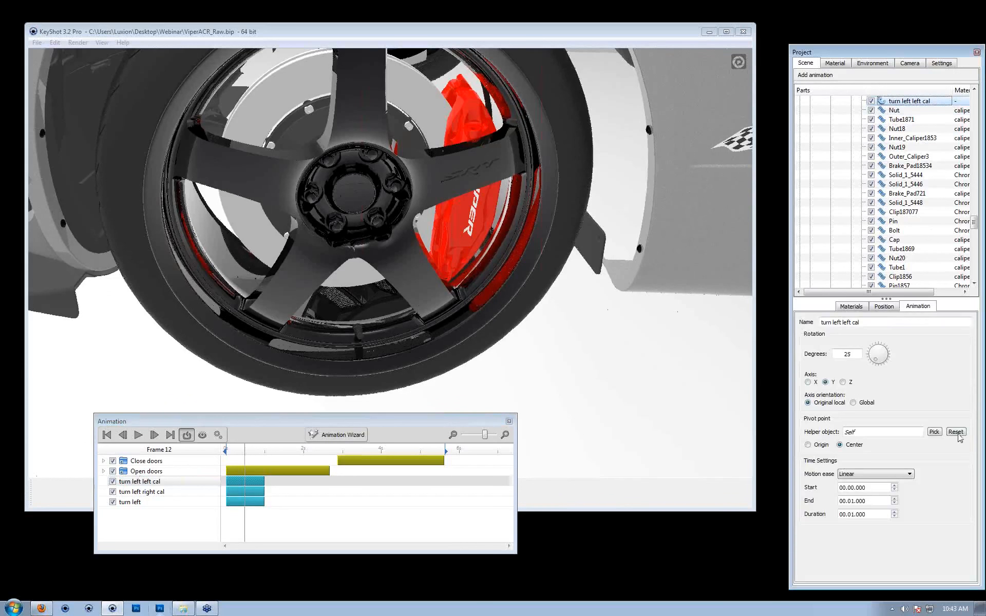
- Start choosing a pivot helper object for turn left left cal and expand the model tree down to the front_left_rotor group's parts
{"action": "left_click", "coordinate": [939, 432]}
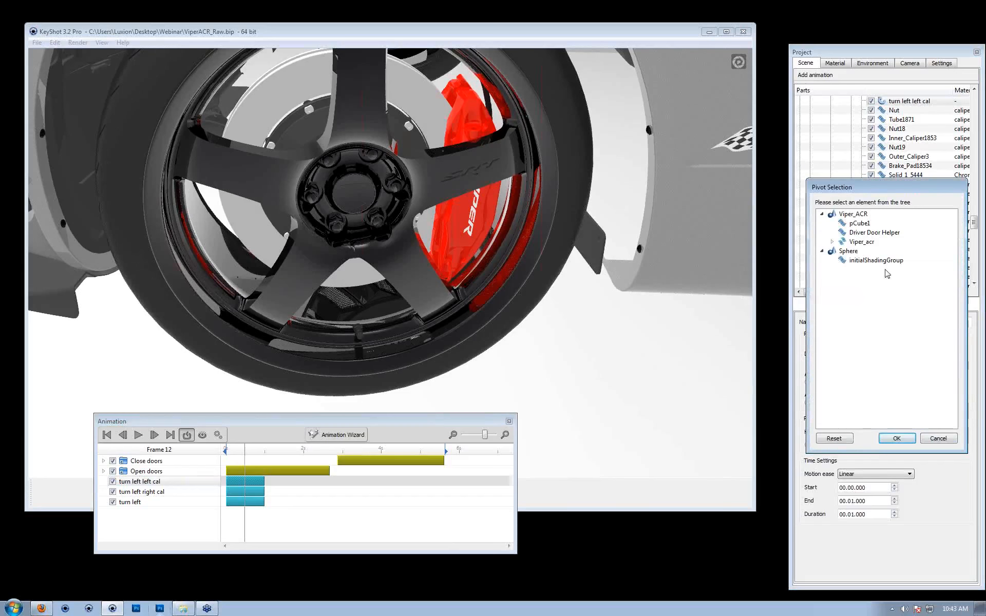
{"action": "left_click_drag", "start_coordinate": [808, 229], "coordinate": [551, 229]}
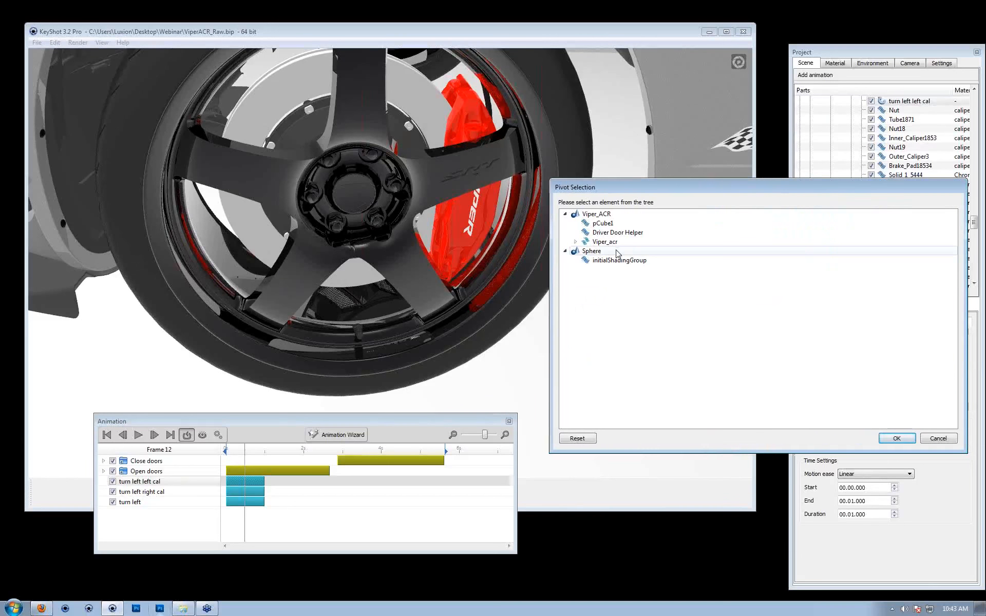
{"action": "left_click", "coordinate": [575, 242]}
{"action": "left_click", "coordinate": [586, 343]}
{"action": "scroll", "coordinate": [626, 375], "scroll_direction": "down", "scroll_amount": 2}
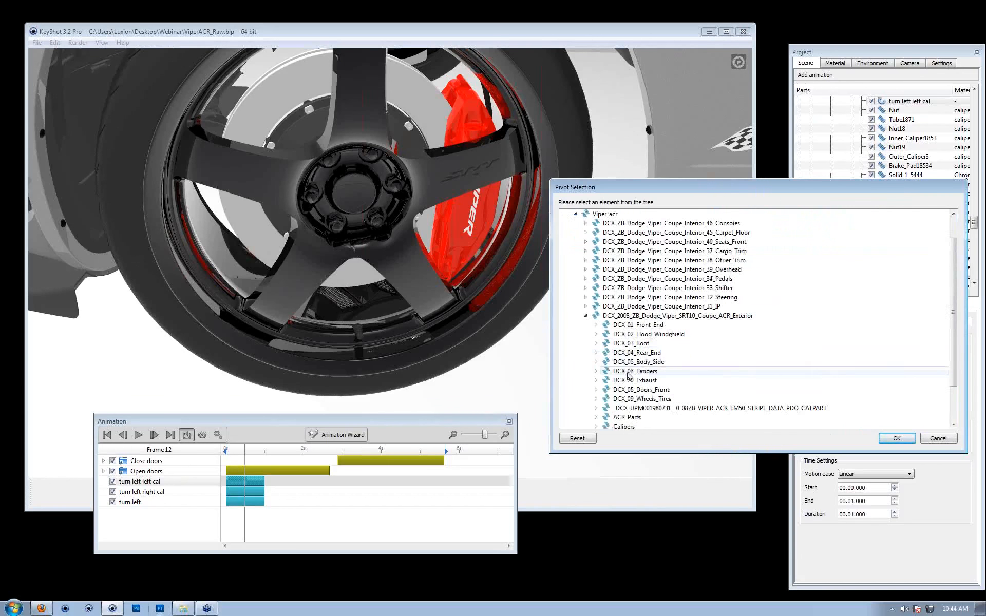
{"action": "left_click", "coordinate": [596, 370]}
{"action": "scroll", "coordinate": [617, 353], "scroll_direction": "down", "scroll_amount": 2}
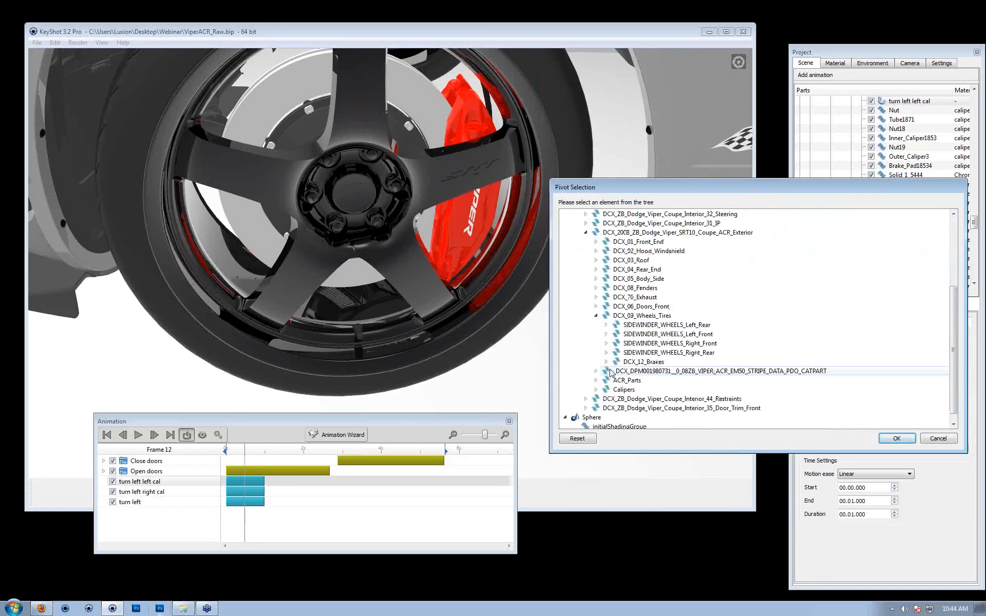
{"action": "left_click", "coordinate": [606, 361]}
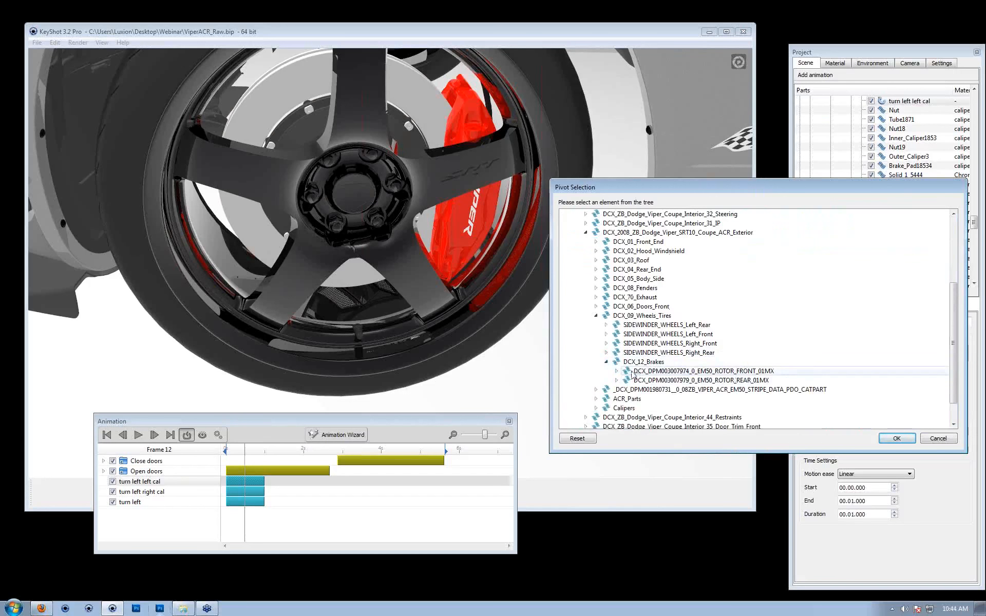
{"action": "left_click", "coordinate": [629, 375]}
{"action": "left_click", "coordinate": [616, 371]}
{"action": "left_click", "coordinate": [664, 380]}
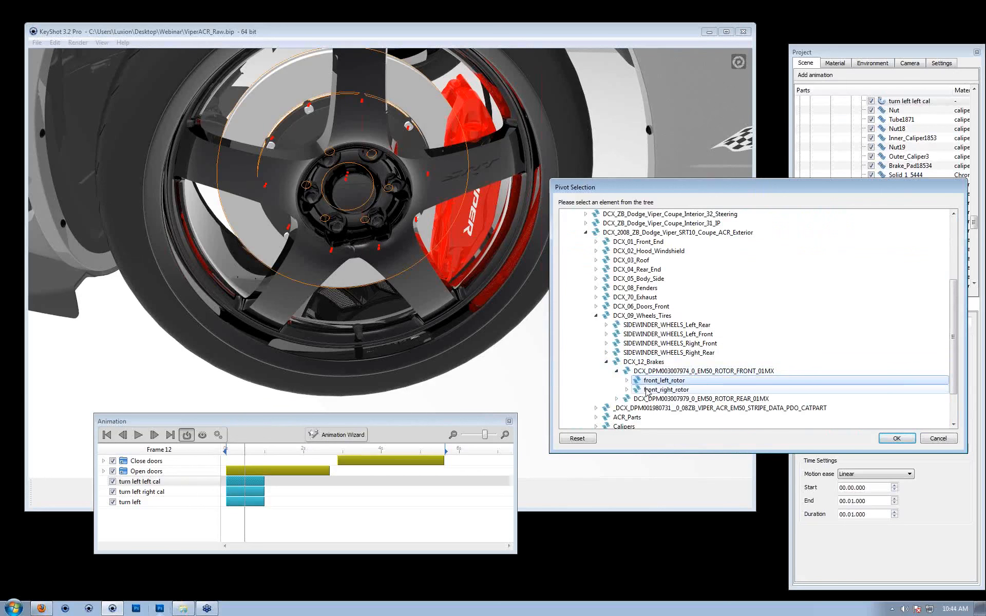
{"action": "left_click", "coordinate": [647, 389]}
{"action": "left_click", "coordinate": [646, 381]}
{"action": "left_click", "coordinate": [626, 380]}
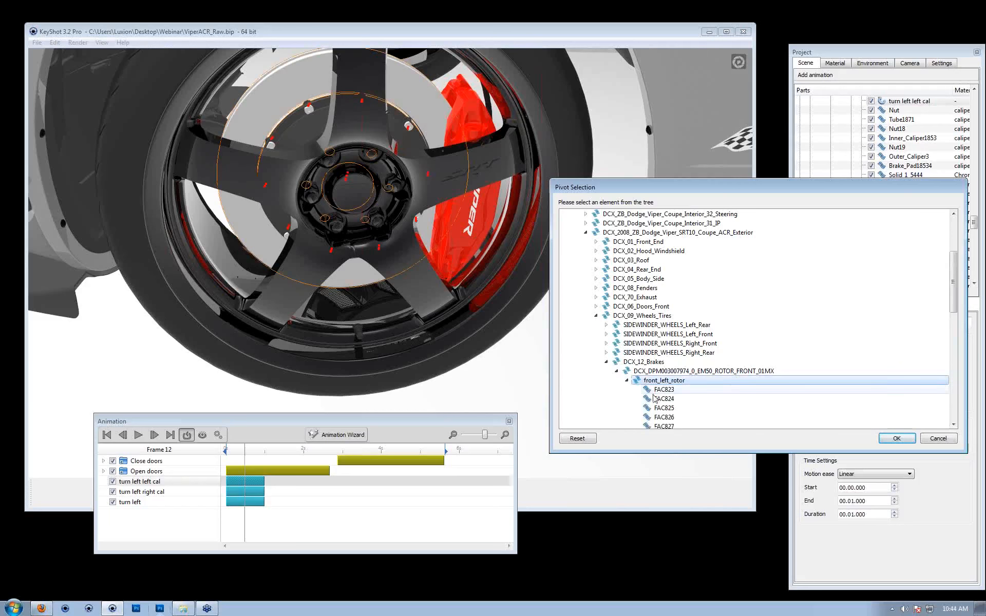
- Set part FAC853 of the front_left_rotor group as the pivot helper object and scrub back to frame 0 to check the left caliper
{"action": "left_click", "coordinate": [661, 391]}
{"action": "left_click", "coordinate": [662, 410]}
{"action": "scroll", "coordinate": [664, 411], "scroll_direction": "down", "scroll_amount": 1}
{"action": "scroll", "coordinate": [662, 411], "scroll_direction": "down", "scroll_amount": 3}
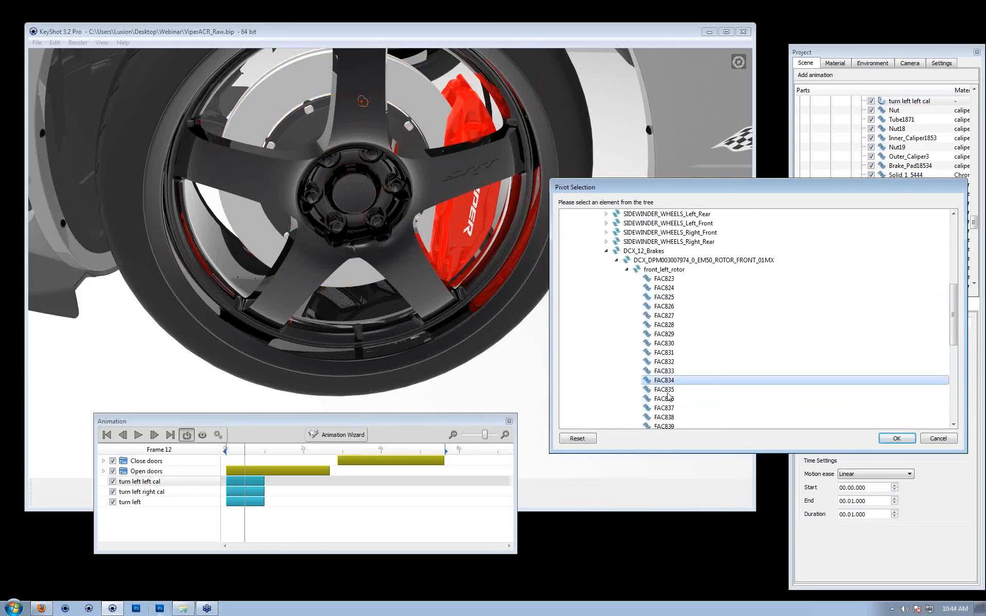
{"action": "left_click", "coordinate": [663, 408]}
{"action": "scroll", "coordinate": [666, 410], "scroll_direction": "down", "scroll_amount": 3}
{"action": "left_click", "coordinate": [664, 409]}
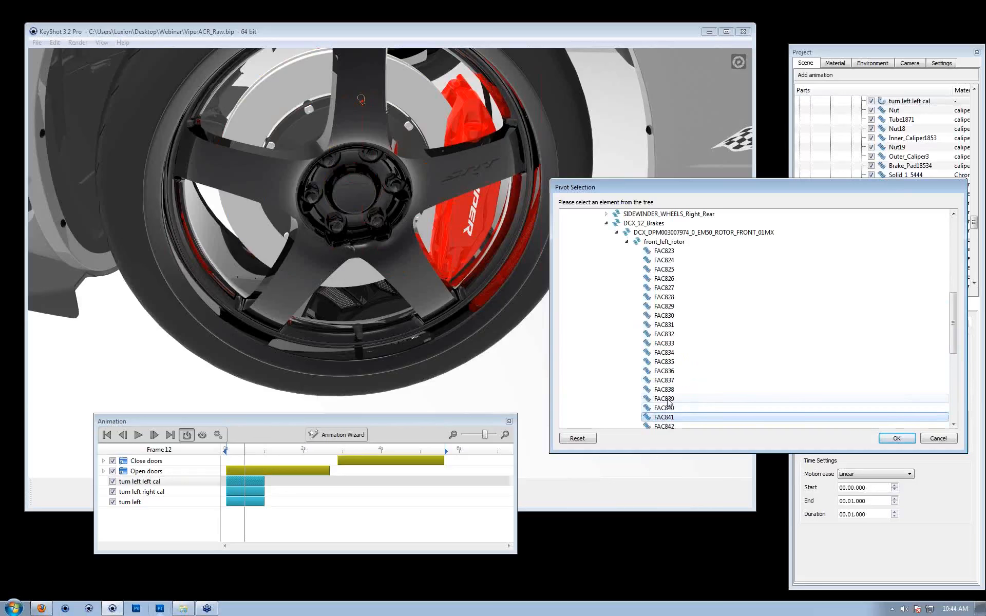
{"action": "scroll", "coordinate": [666, 412], "scroll_direction": "down", "scroll_amount": 3}
{"action": "left_click", "coordinate": [668, 399]}
{"action": "left_click", "coordinate": [666, 416]}
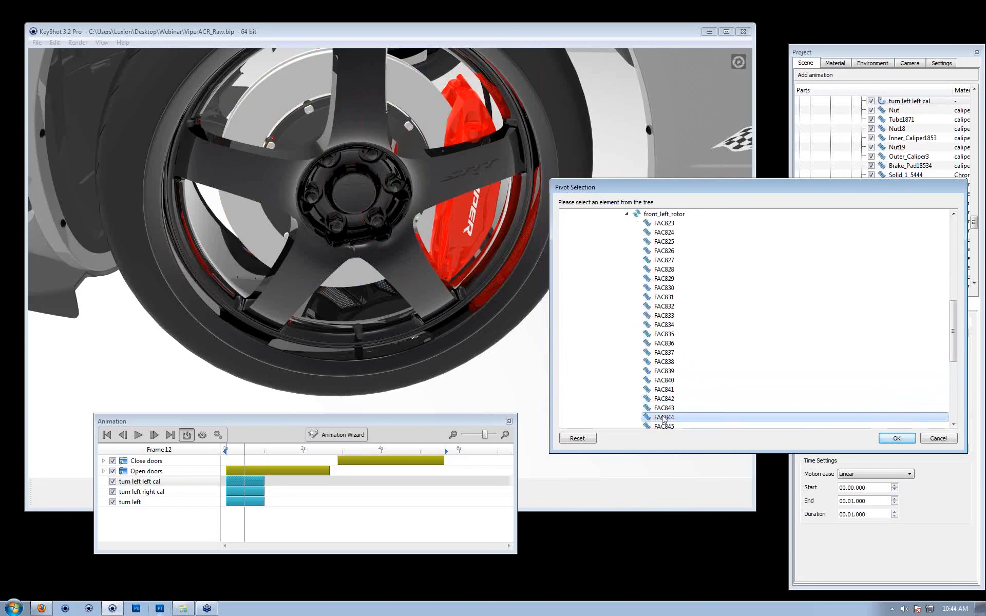
{"action": "scroll", "coordinate": [666, 414], "scroll_direction": "down", "scroll_amount": 2}
{"action": "left_click", "coordinate": [667, 399]}
{"action": "left_click", "coordinate": [663, 415]}
{"action": "scroll", "coordinate": [665, 417], "scroll_direction": "down", "scroll_amount": 1}
{"action": "left_click", "coordinate": [665, 417]}
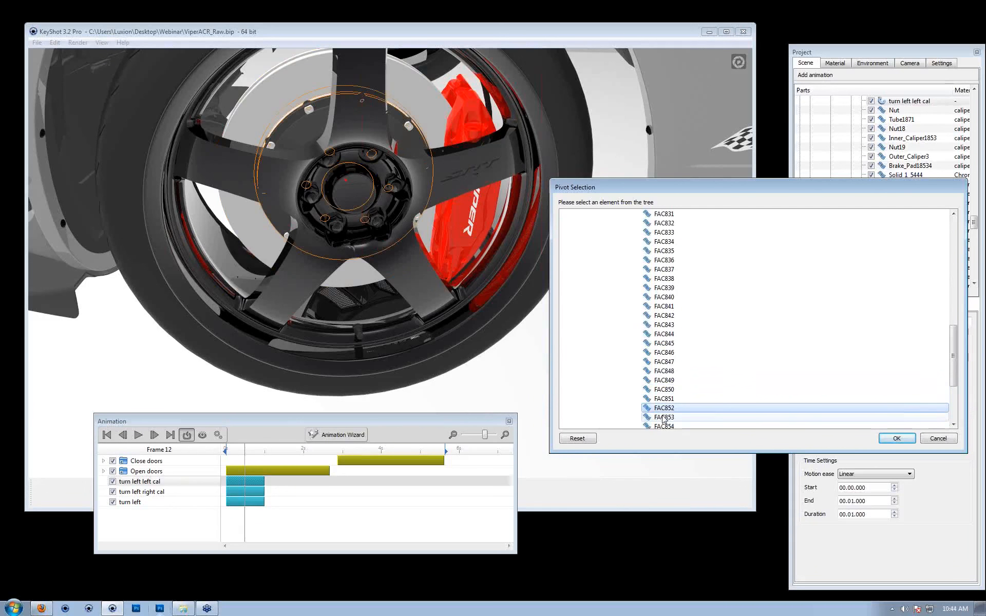
{"action": "left_click", "coordinate": [896, 438]}
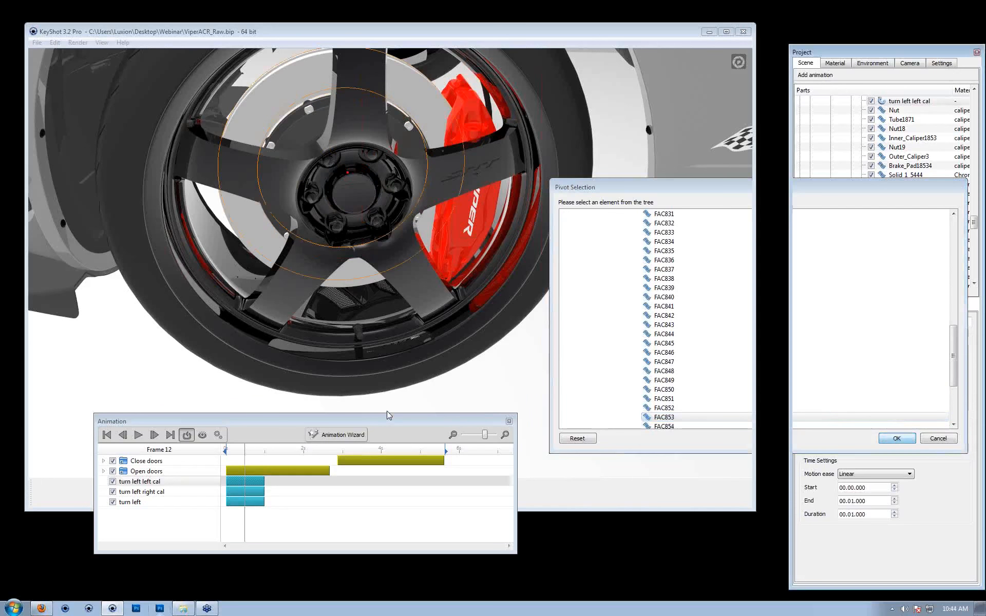
{"action": "left_click_drag", "start_coordinate": [245, 451], "coordinate": [192, 451]}
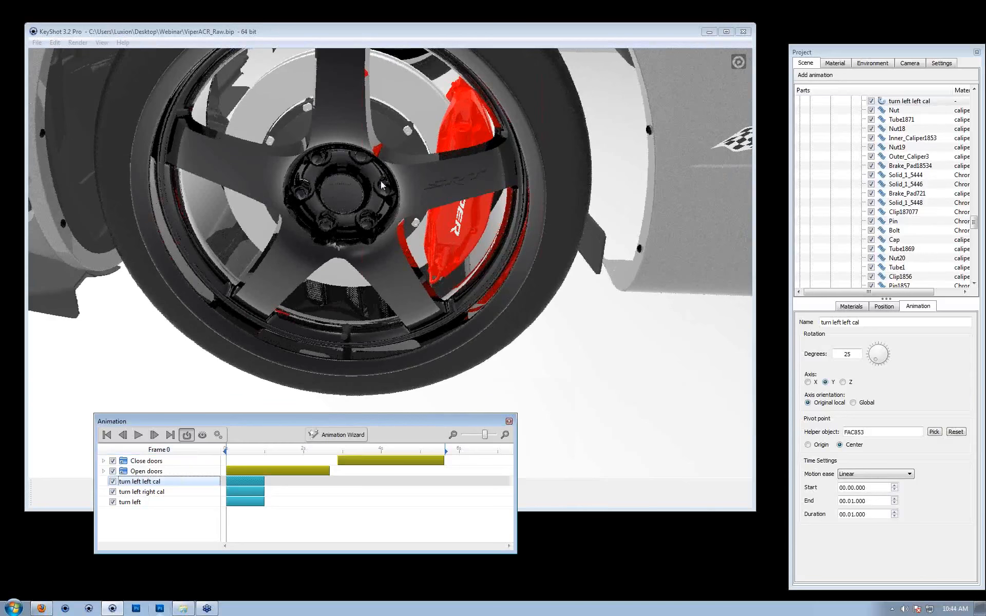
- Add a rotation animation to the SIDEWINDER_WHEELS_Right_Front group and name it spin
{"action": "scroll", "coordinate": [381, 181], "scroll_direction": "down", "scroll_amount": 3}
{"action": "scroll", "coordinate": [901, 197], "scroll_direction": "up", "scroll_amount": 5}
{"action": "left_click", "coordinate": [901, 194]}
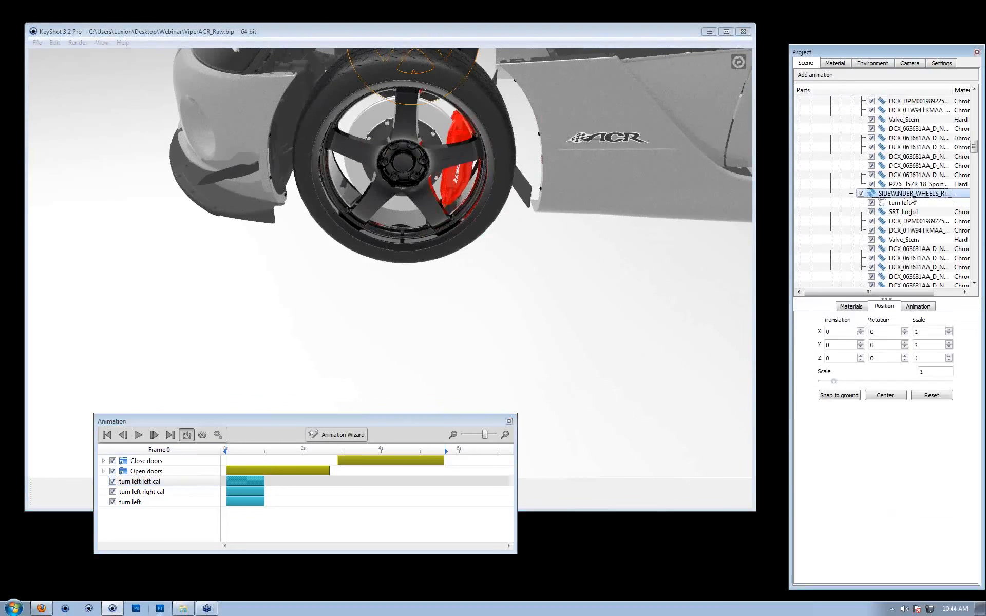
{"action": "left_click_drag", "start_coordinate": [368, 187], "coordinate": [495, 245]}
{"action": "scroll", "coordinate": [506, 237], "scroll_direction": "up", "scroll_amount": 3}
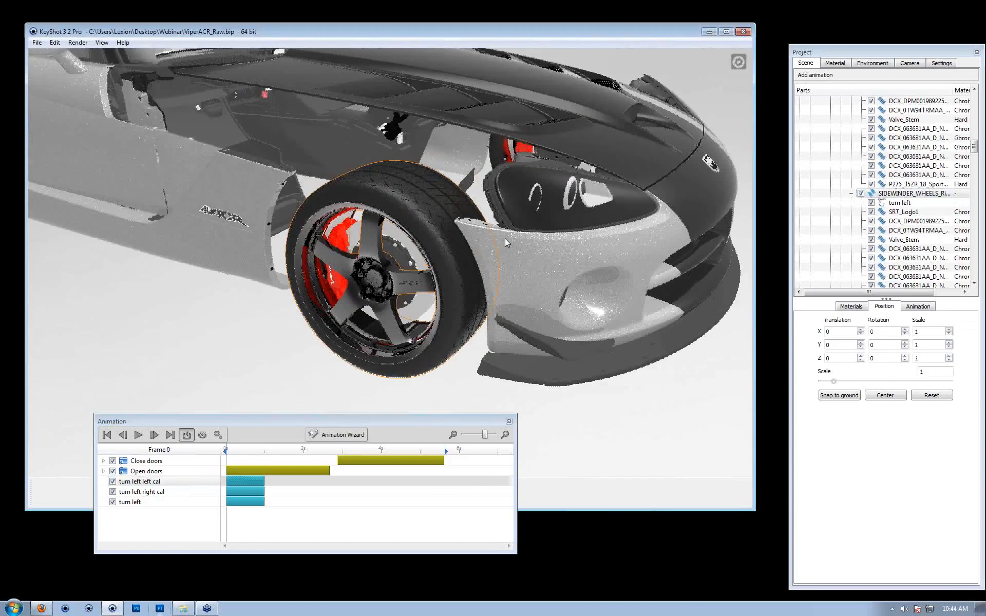
{"action": "right_click", "coordinate": [913, 198]}
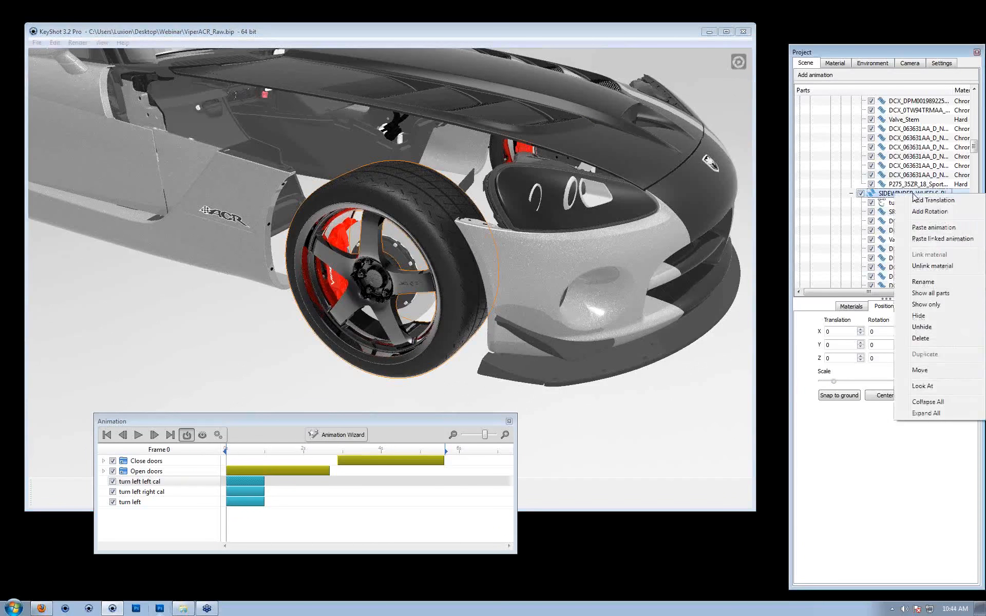
{"action": "left_click", "coordinate": [938, 212]}
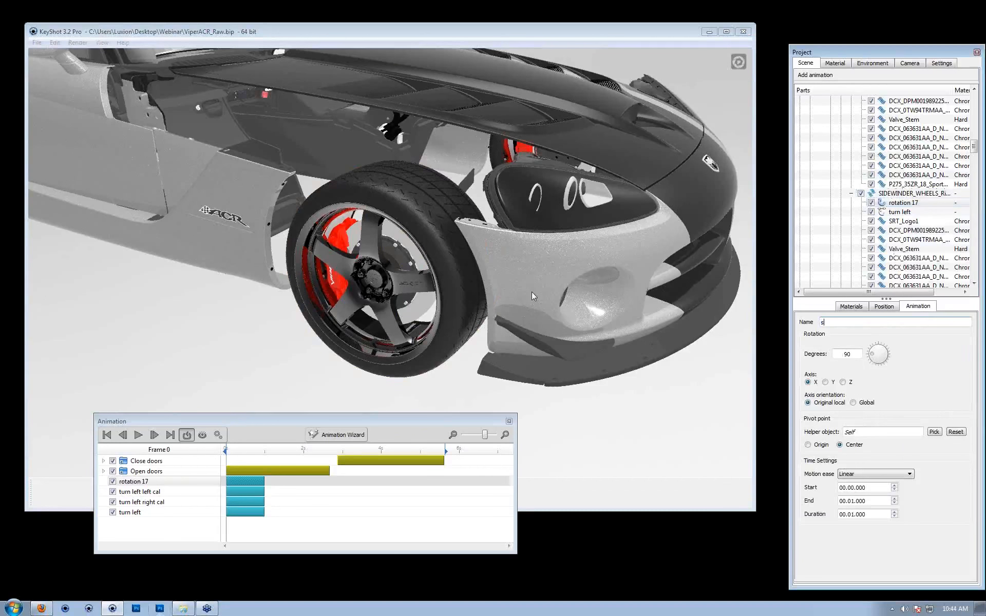
{"action": "key", "text": "Return"}
- Test the spin animation's X and Y axes, set its rotation axis to Z, and scrub to frame 13 to check it
{"action": "left_click_drag", "start_coordinate": [225, 449], "coordinate": [241, 449]}
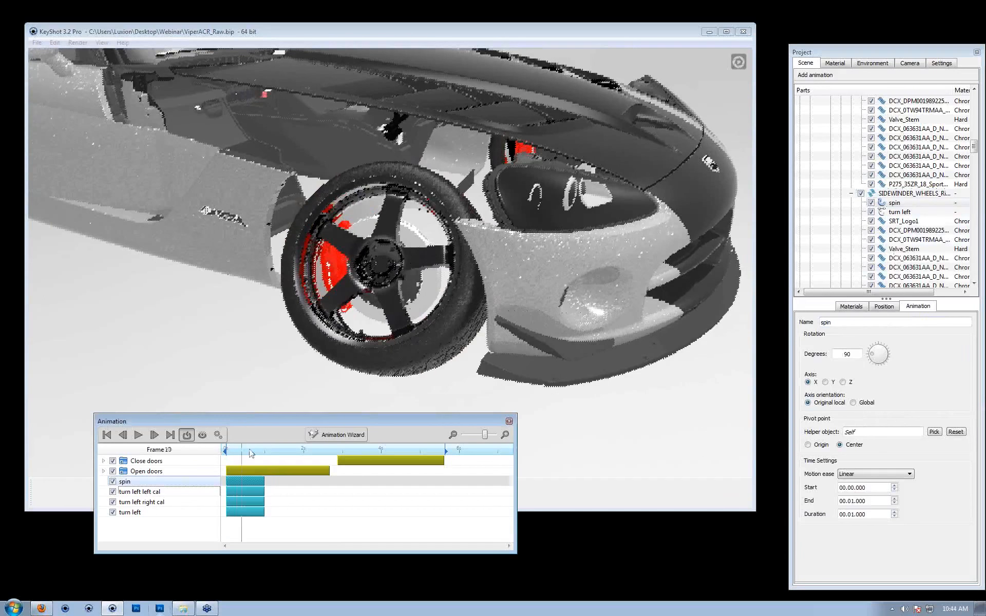
{"action": "left_click", "coordinate": [826, 382]}
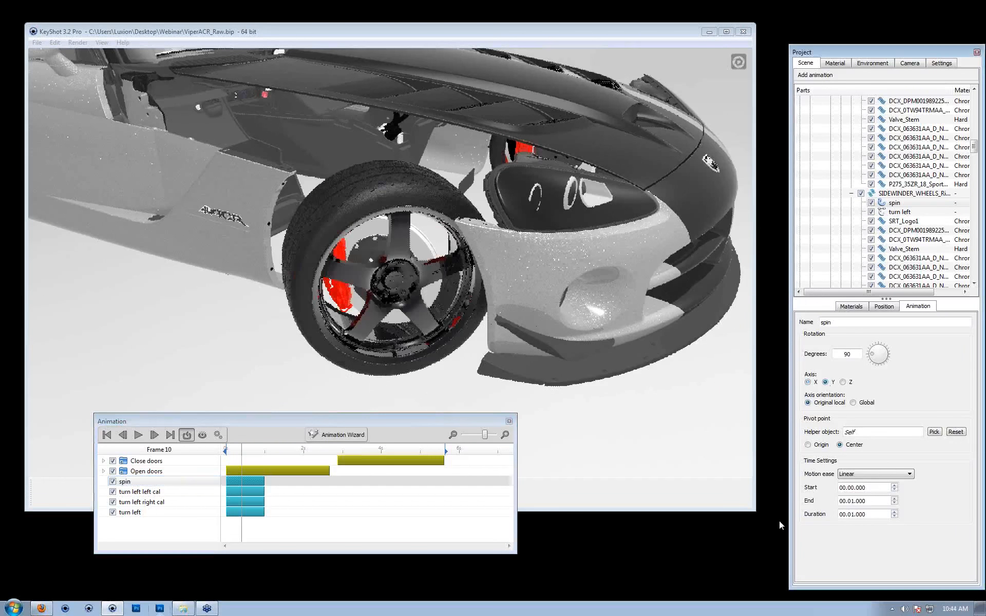
{"action": "left_click", "coordinate": [843, 382]}
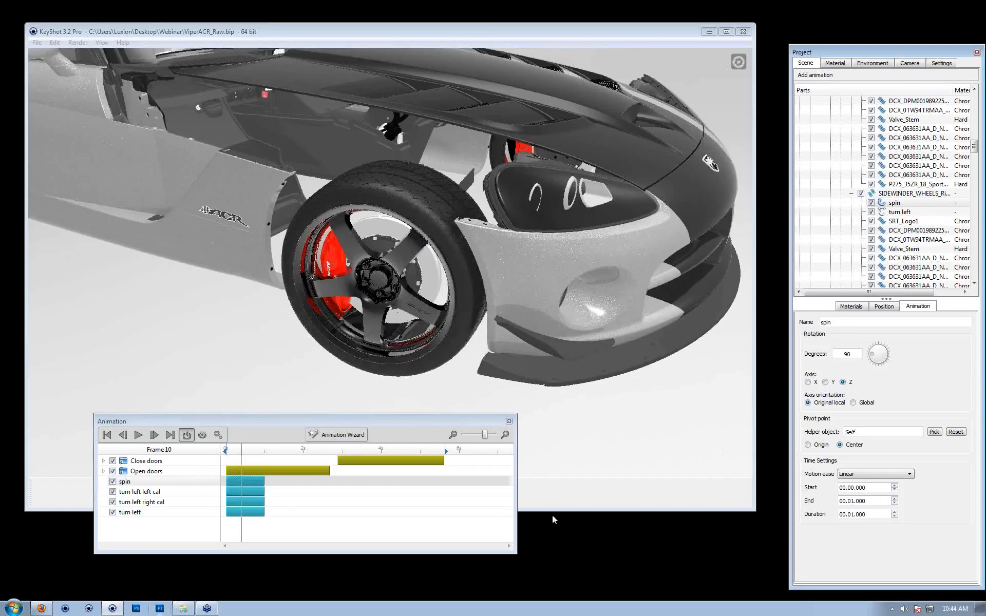
{"action": "left_click", "coordinate": [244, 449]}
{"action": "left_click_drag", "start_coordinate": [217, 448], "coordinate": [246, 458]}
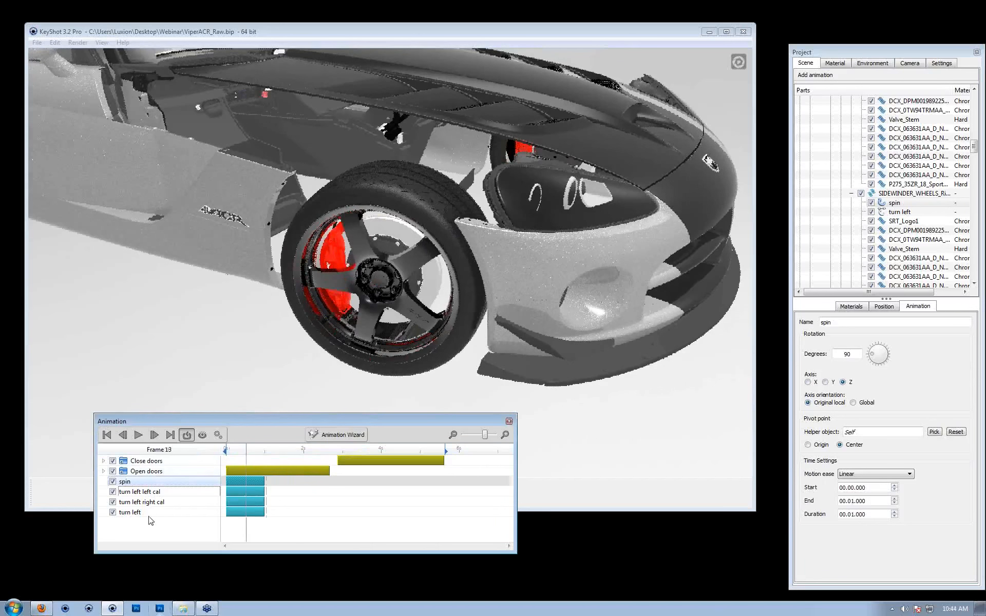
- Set the spin animation's rotation to 355 degrees and scrub the timeline to preview the right front wheel
{"action": "left_click_drag", "start_coordinate": [148, 484], "coordinate": [886, 413]}
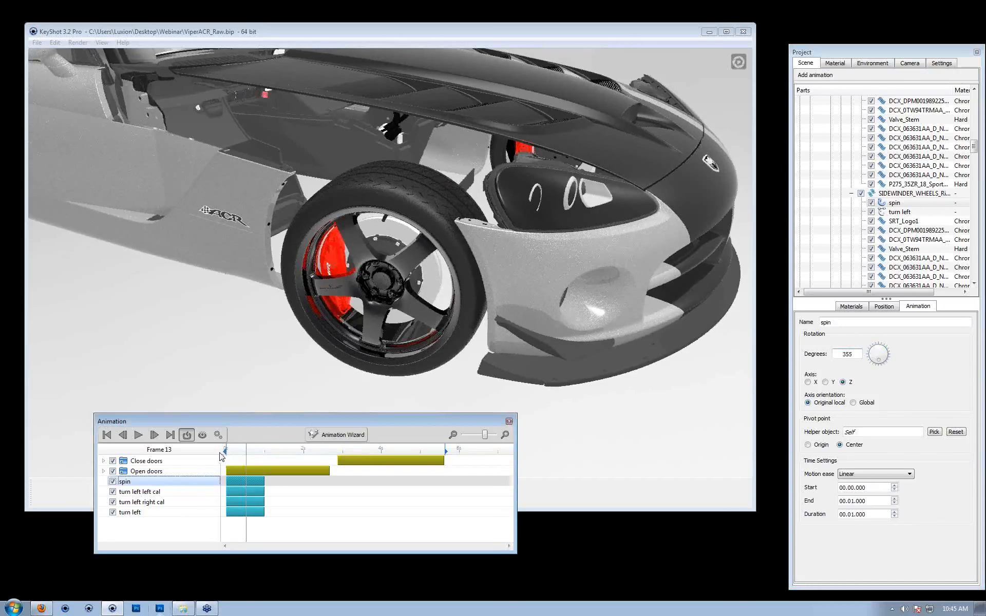
{"action": "left_click", "coordinate": [250, 451]}
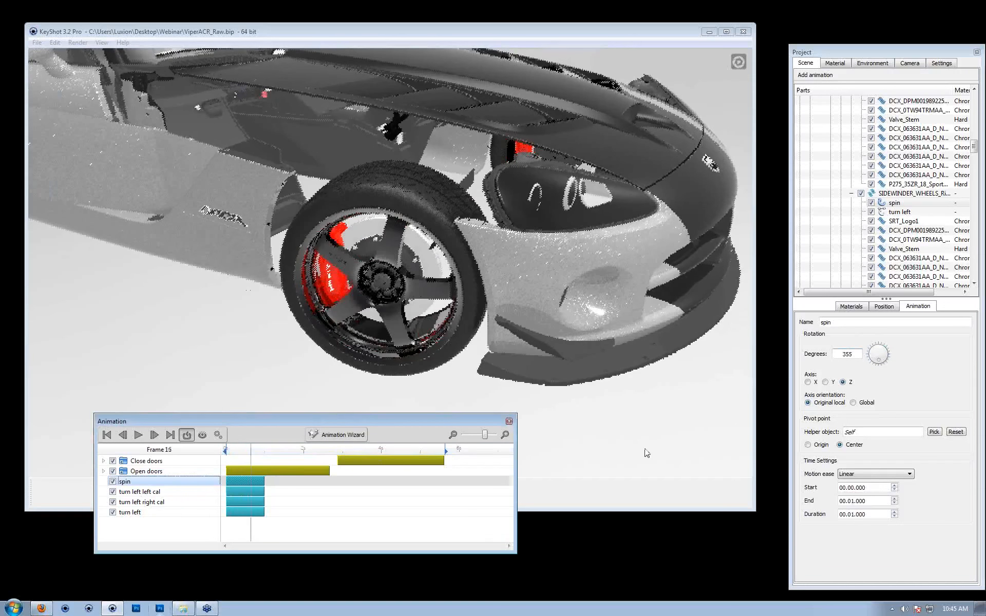
- Set the spin animation's rotation to 126 degrees and scrub to frame 15 to check the right front wheel
{"action": "left_click_drag", "start_coordinate": [892, 365], "coordinate": [871, 350]}
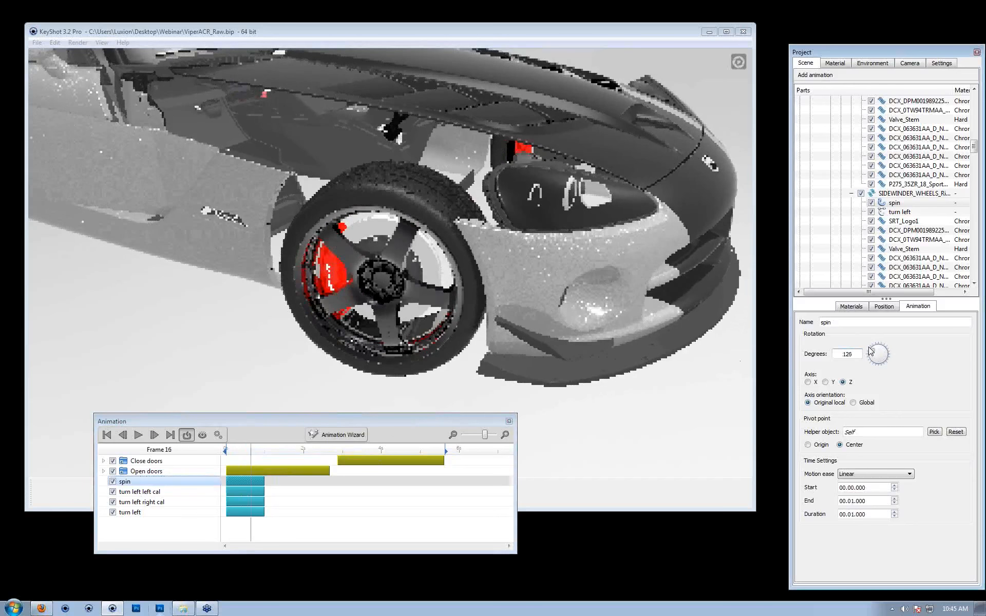
{"action": "left_click", "coordinate": [248, 449]}
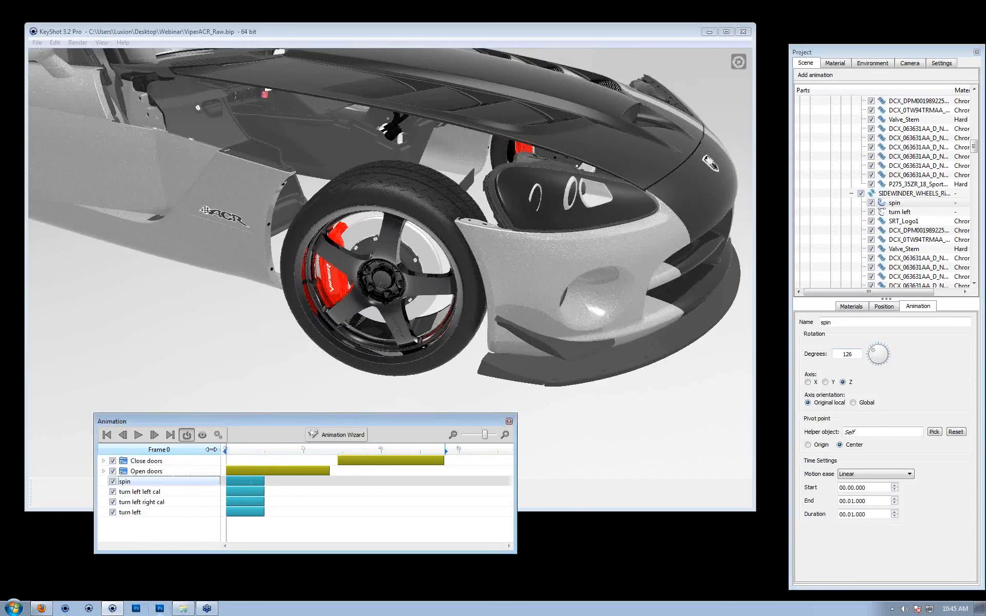
{"action": "left_click", "coordinate": [249, 449]}
- Copy the spin animation, paste it as a linked animation onto the left front wheel group, and scrub to frame 21 to check it
{"action": "right_click", "coordinate": [903, 203]}
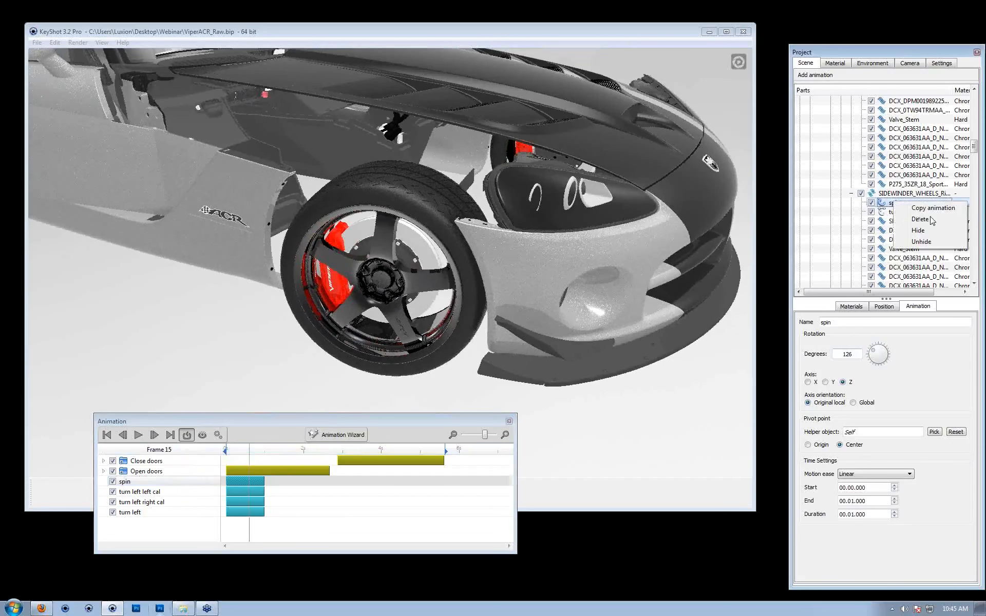
{"action": "left_click", "coordinate": [348, 249]}
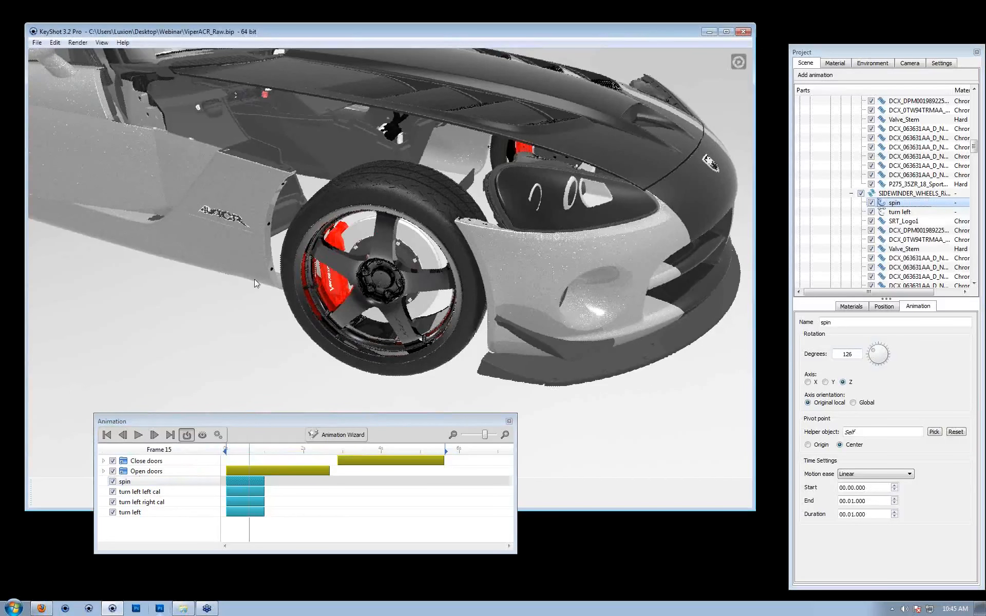
{"action": "left_click_drag", "start_coordinate": [255, 279], "coordinate": [504, 269]}
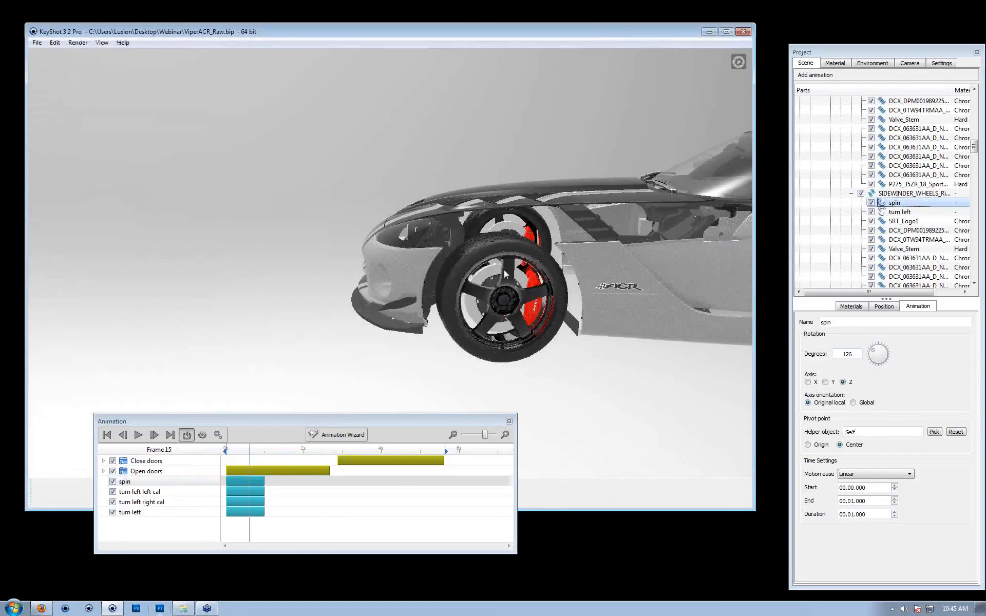
{"action": "left_click", "coordinate": [504, 270]}
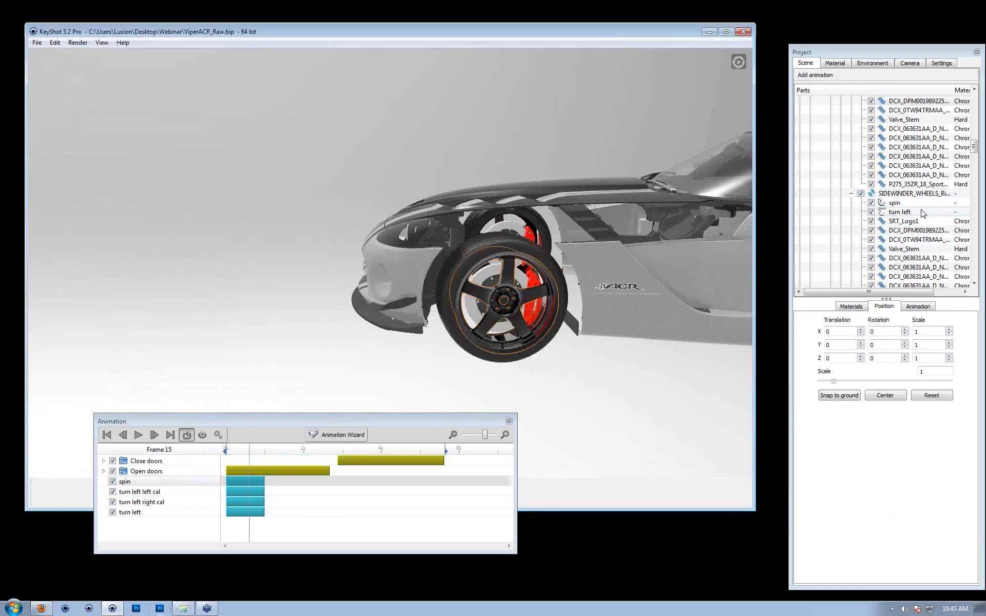
{"action": "scroll", "coordinate": [908, 128], "scroll_direction": "up", "scroll_amount": 3}
{"action": "left_click", "coordinate": [905, 156]}
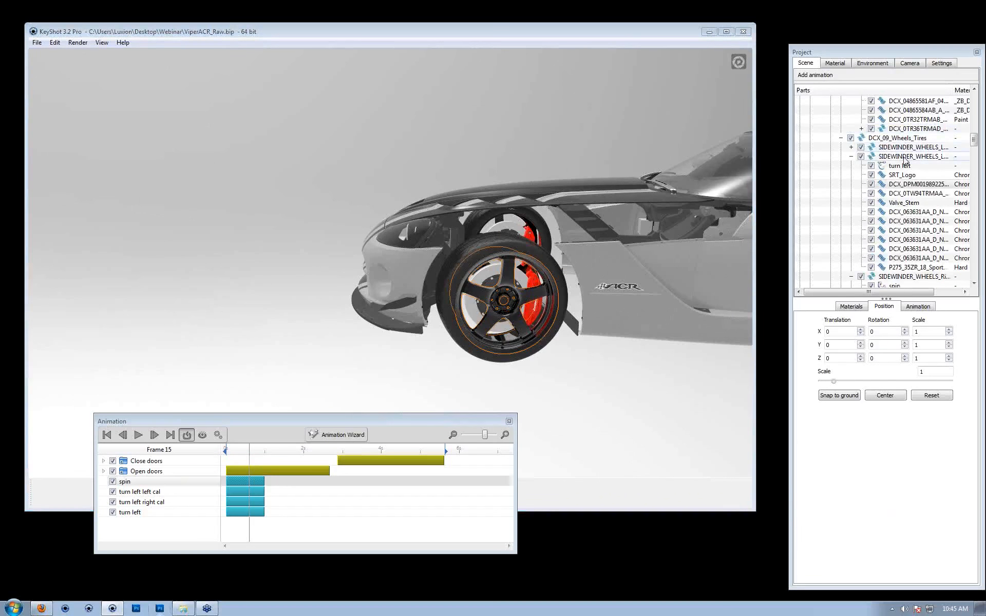
{"action": "right_click", "coordinate": [904, 157]}
{"action": "left_click", "coordinate": [929, 203]}
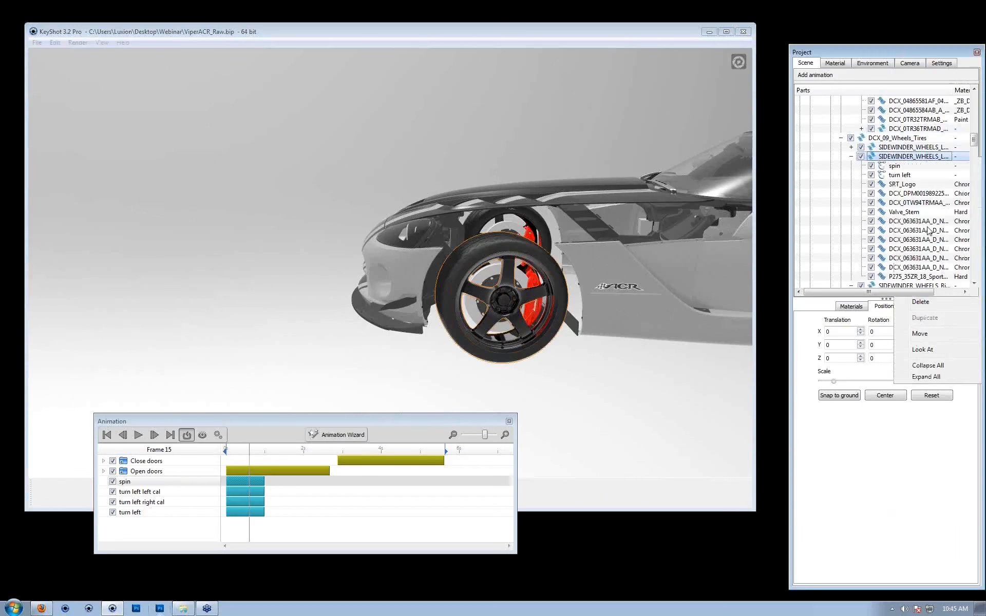
{"action": "left_click", "coordinate": [252, 451]}
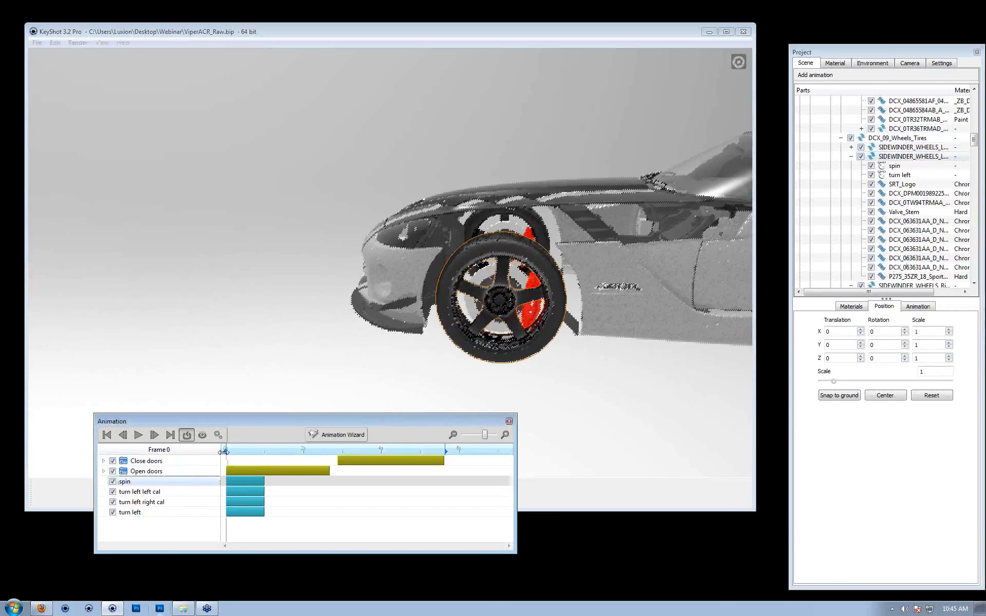
{"action": "mouse_move", "coordinate": [253, 452]}
{"action": "left_mouse_down"}
{"action": "mouse_move", "coordinate": [282, 452]}
{"action": "mouse_move", "coordinate": [258, 452]}
{"action": "left_mouse_up"}
- Paste the copied spin as a linked animation onto the left rear wheel group
{"action": "middle_click_drag", "start_coordinate": [632, 421], "coordinate": [23, 369]}
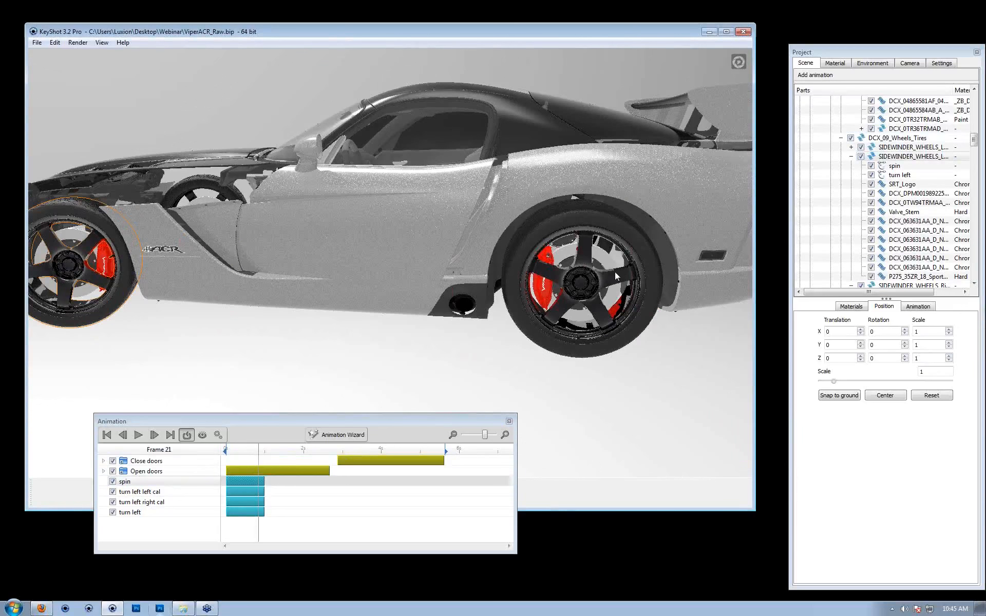
{"action": "left_click", "coordinate": [614, 276]}
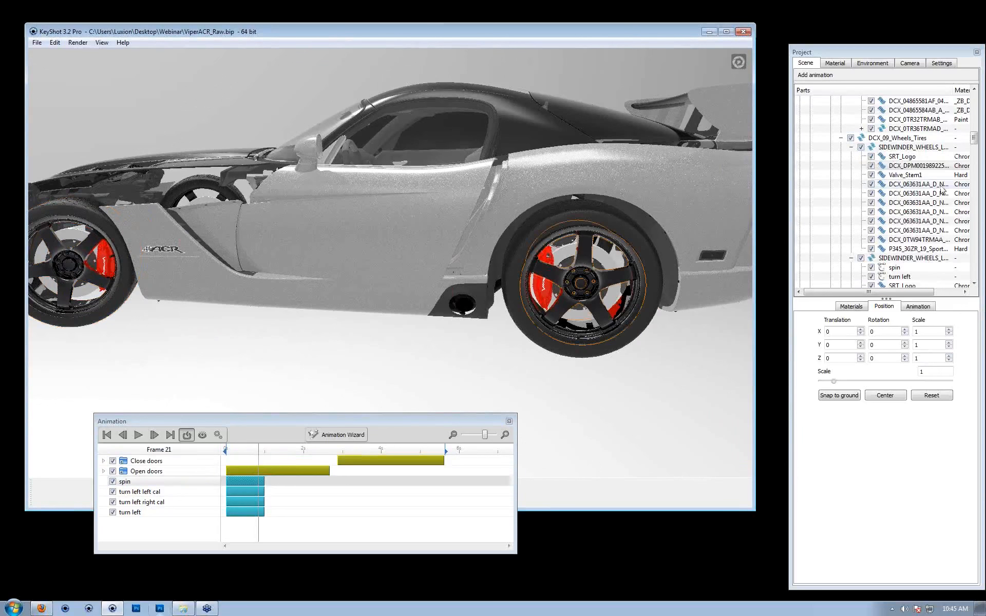
{"action": "left_click", "coordinate": [887, 148]}
{"action": "right_click", "coordinate": [886, 148]}
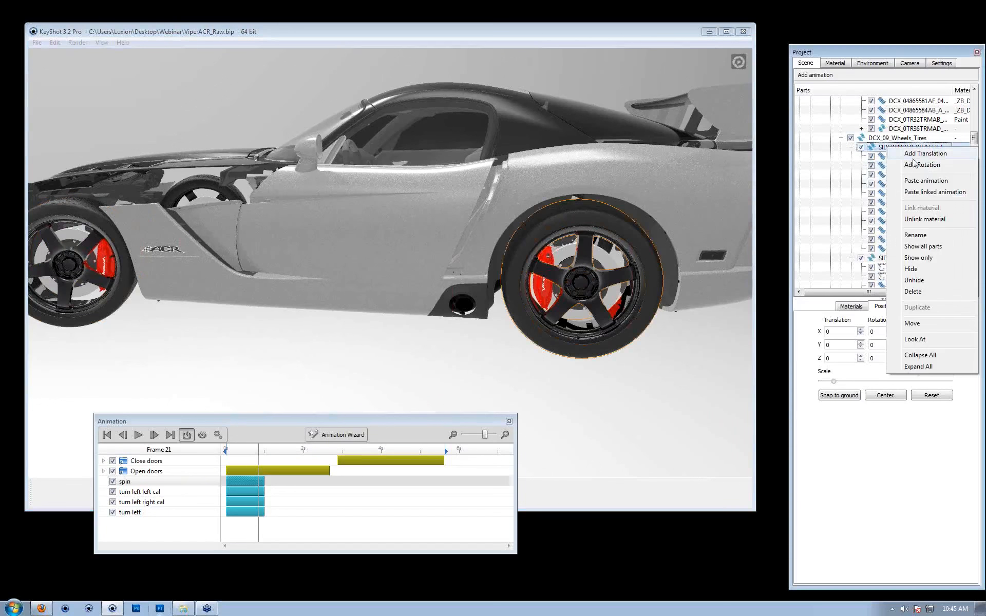
{"action": "left_click", "coordinate": [932, 192]}
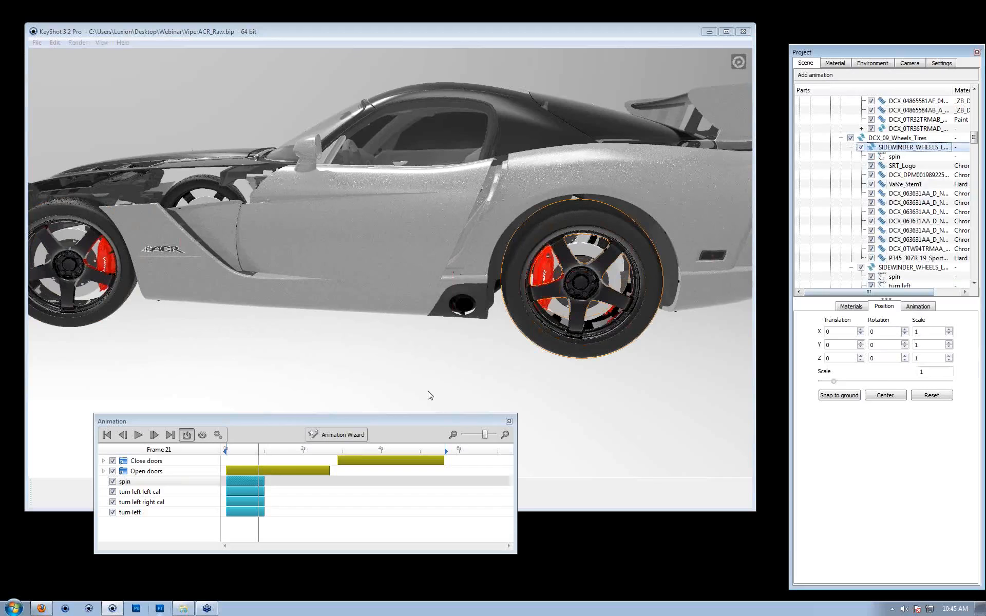
- Paste the copied spin as a linked animation onto the right rear wheel group and scrub to frame 41 to check it
{"action": "left_click_drag", "start_coordinate": [472, 385], "coordinate": [365, 310]}
{"action": "left_click", "coordinate": [365, 309]}
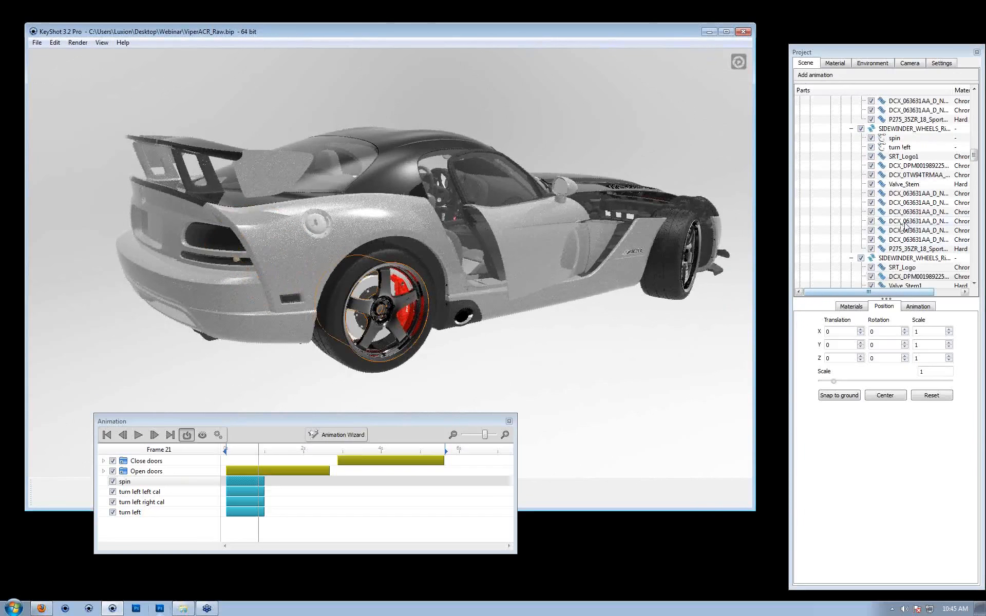
{"action": "left_click", "coordinate": [910, 259]}
{"action": "right_click", "coordinate": [910, 260]}
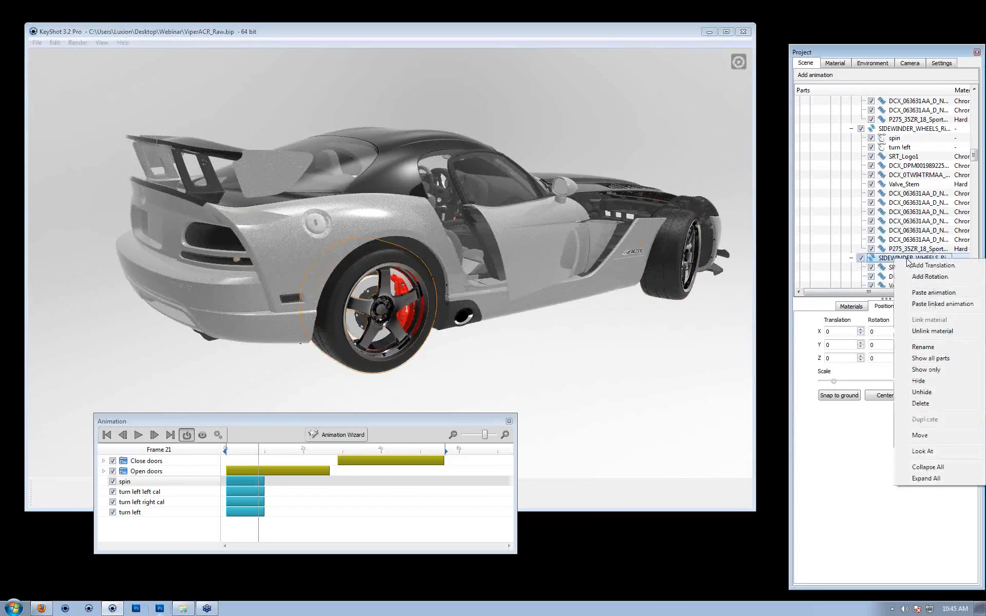
{"action": "left_click", "coordinate": [947, 304]}
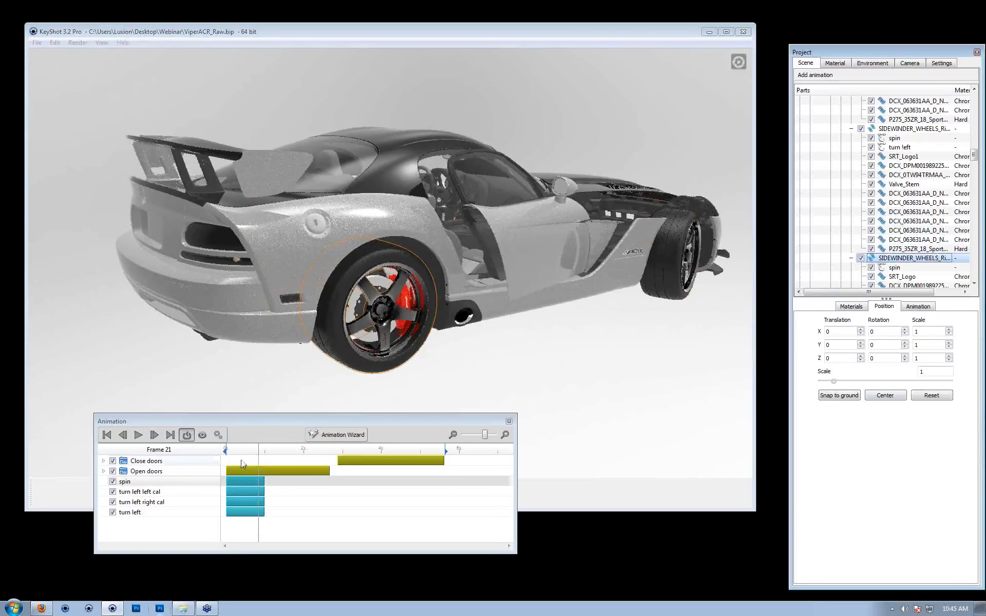
{"action": "left_click_drag", "start_coordinate": [259, 452], "coordinate": [292, 463]}
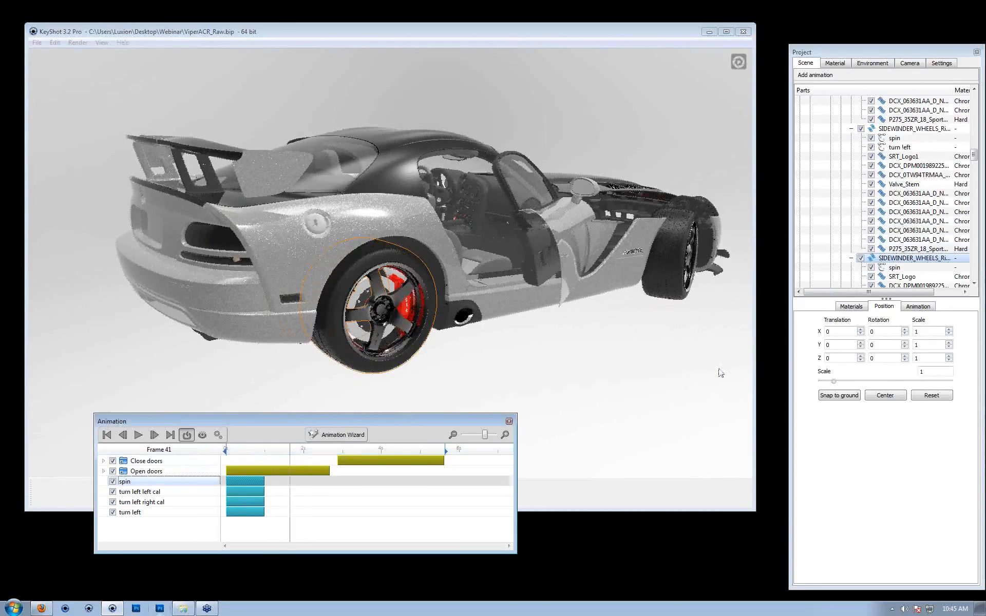
- Show all hidden parts of the car and bring its left side into view
{"action": "left_click_drag", "start_coordinate": [719, 371], "coordinate": [463, 343]}
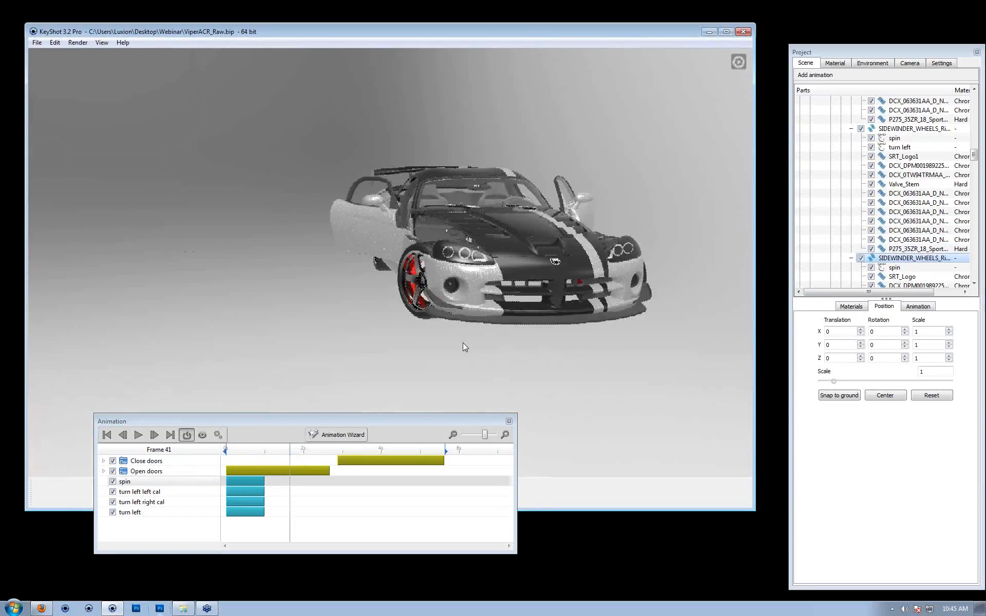
{"action": "right_click", "coordinate": [415, 362]}
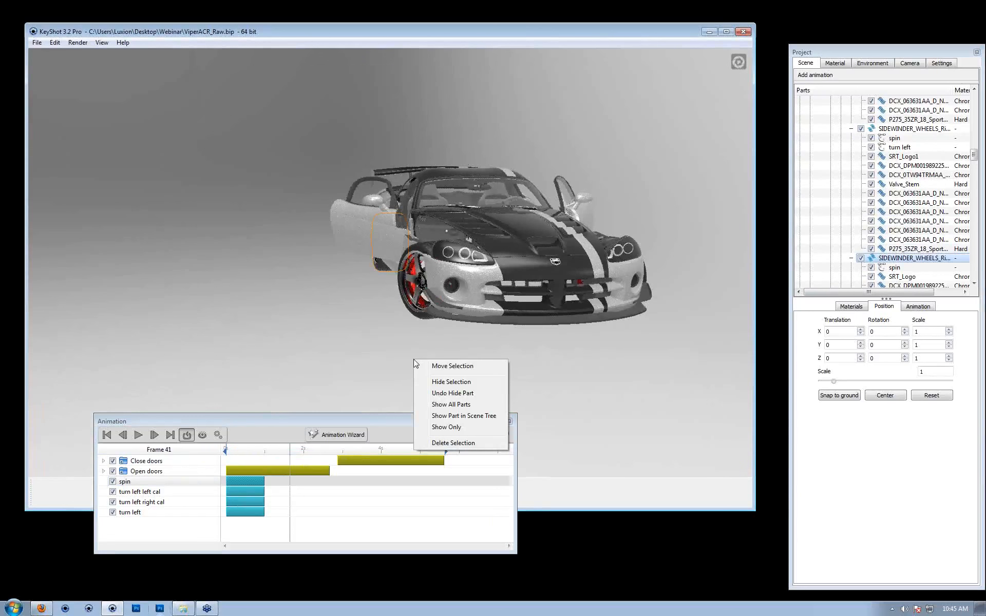
{"action": "left_click", "coordinate": [455, 405]}
{"action": "left_click_drag", "start_coordinate": [661, 366], "coordinate": [584, 296]}
{"action": "scroll", "coordinate": [584, 296], "scroll_direction": "up", "scroll_amount": 5}
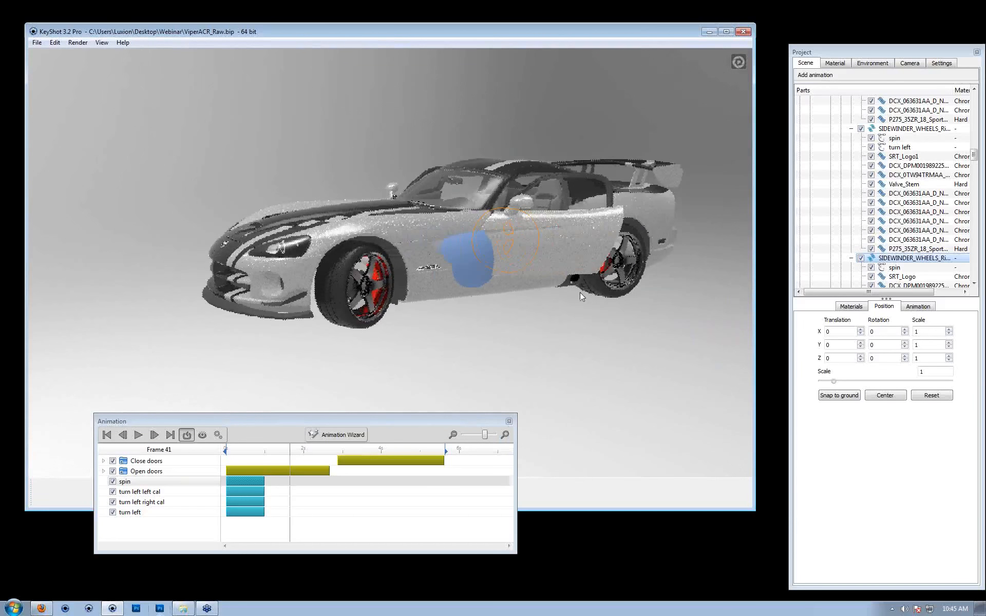
{"action": "middle_click_drag", "start_coordinate": [540, 303], "coordinate": [479, 313]}
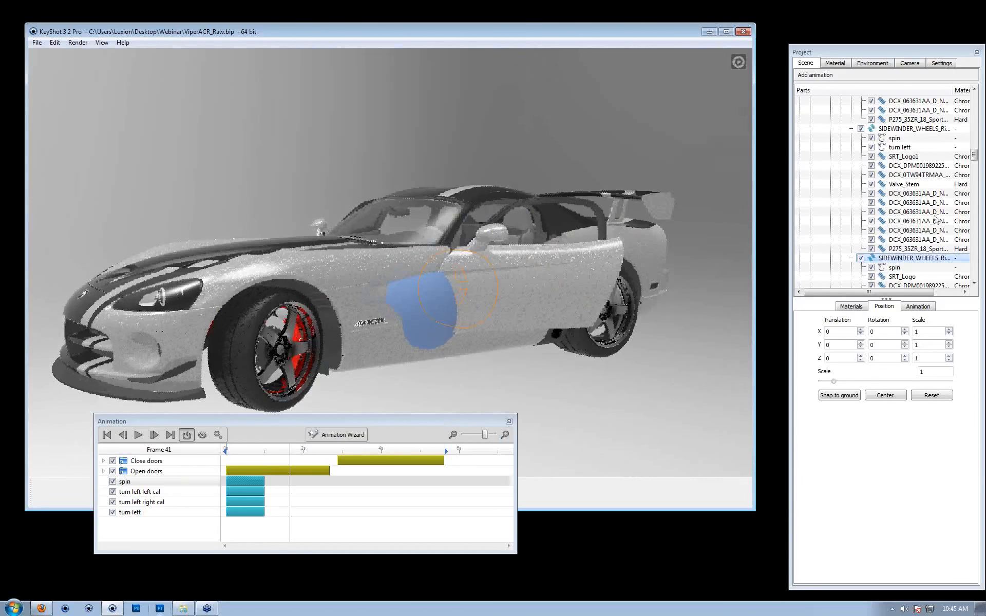
- Collapse the expanded groups of the Viper_ACR model in the scene tree and hide the Sphere model
{"action": "scroll", "coordinate": [936, 220], "scroll_direction": "up", "scroll_amount": 18}
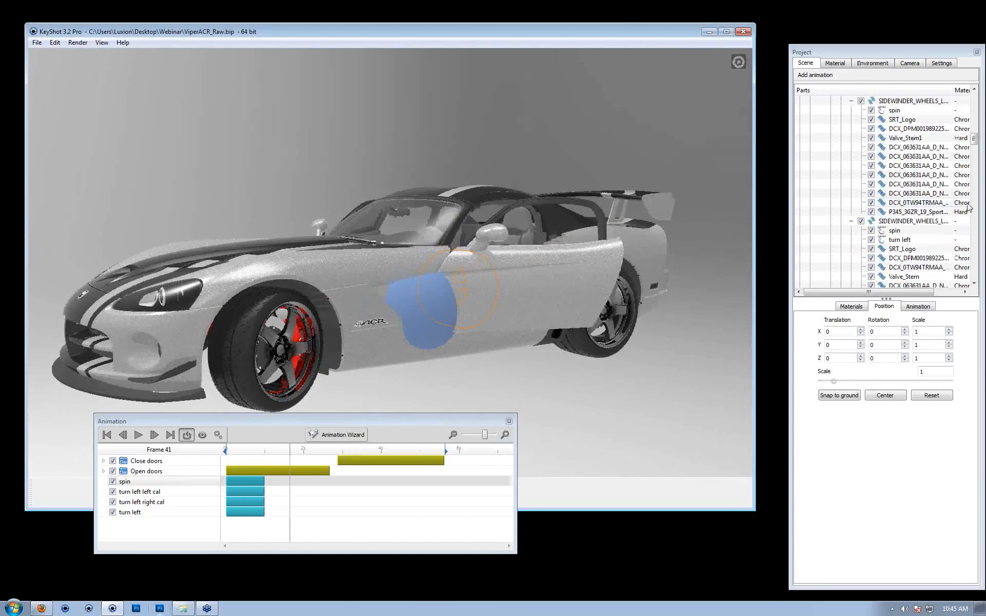
{"action": "left_click", "coordinate": [841, 195]}
{"action": "left_click", "coordinate": [840, 194]}
{"action": "left_click", "coordinate": [841, 203]}
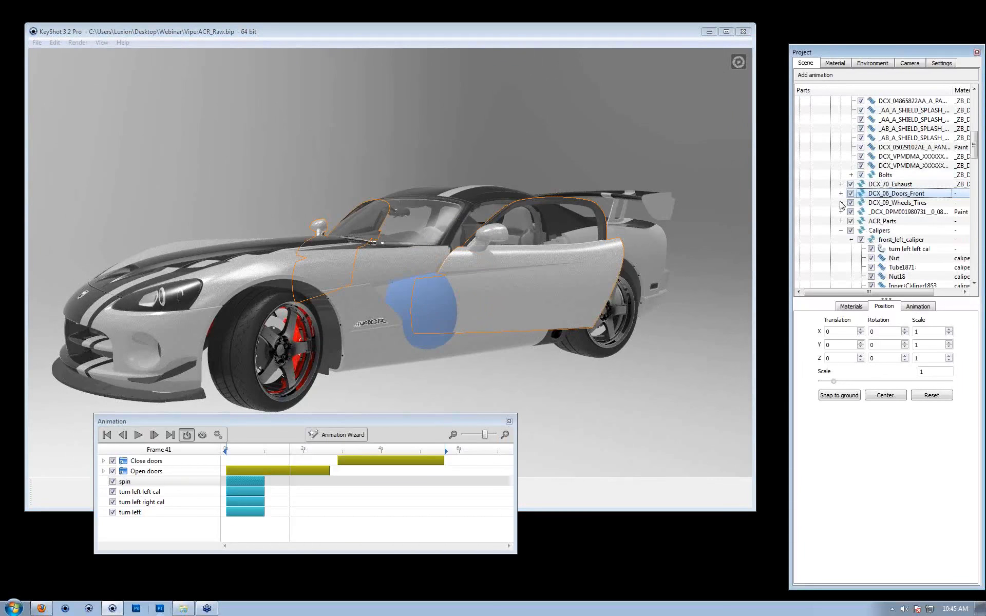
{"action": "left_click", "coordinate": [840, 230]}
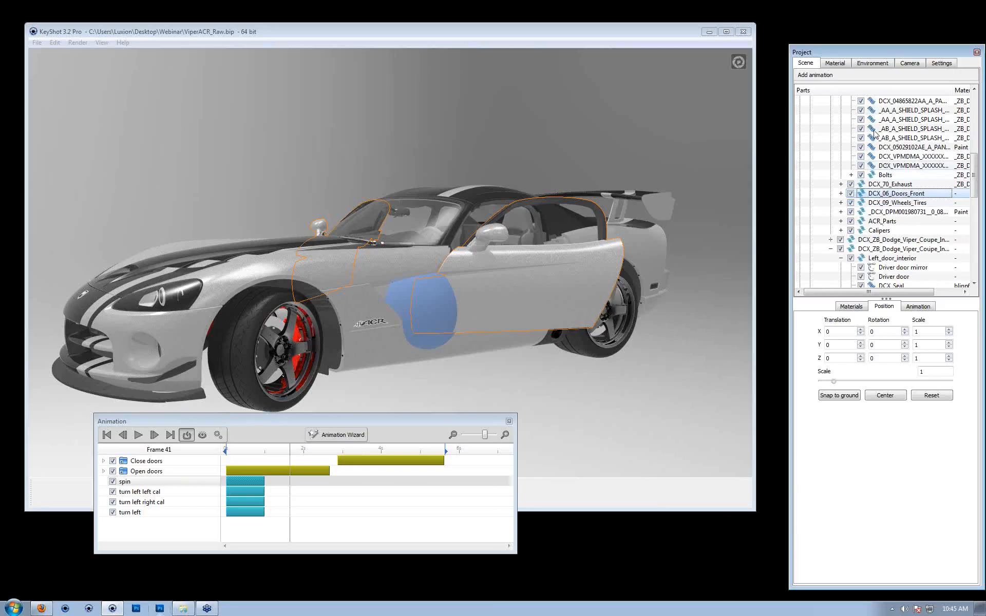
{"action": "left_click", "coordinate": [831, 249]}
{"action": "scroll", "coordinate": [867, 221], "scroll_direction": "up", "scroll_amount": 9}
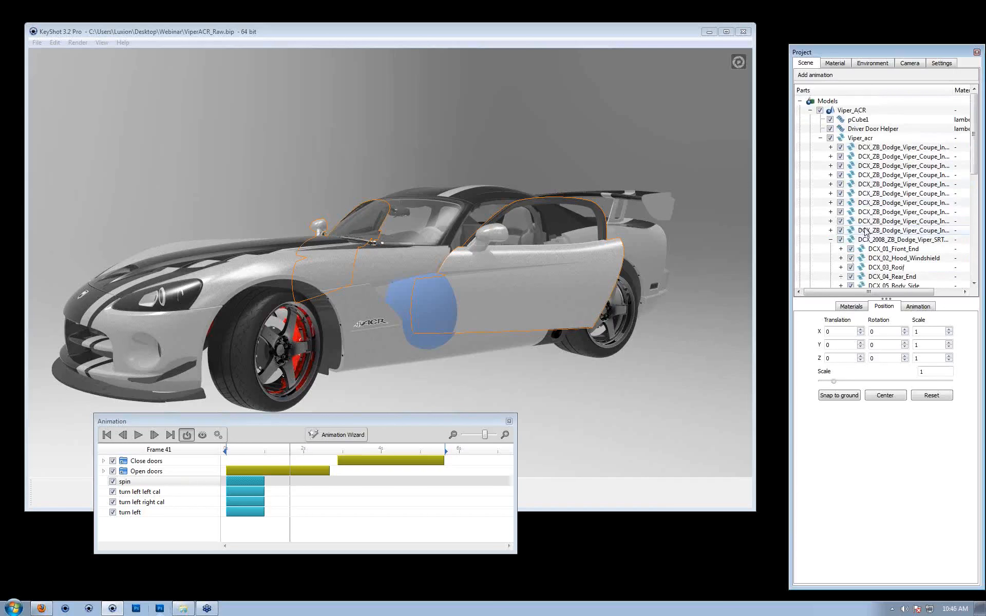
{"action": "left_click", "coordinate": [819, 138]}
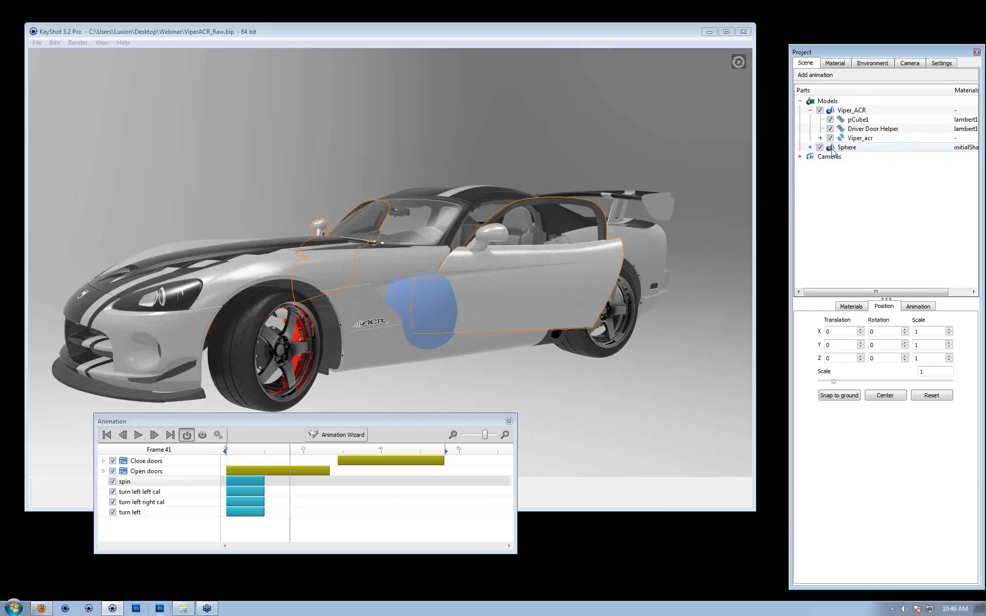
{"action": "left_click", "coordinate": [820, 147]}
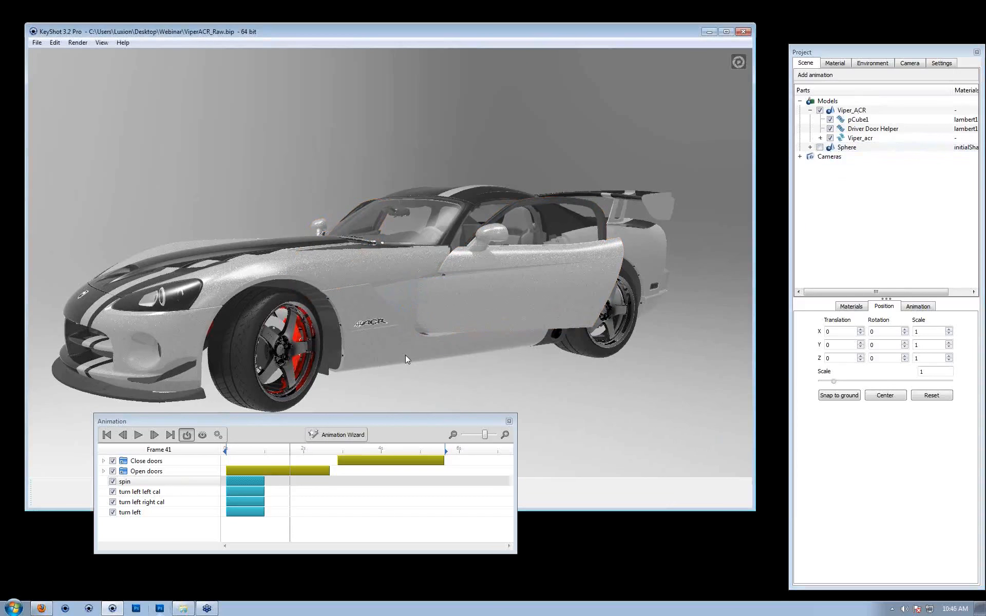
- Scrub the timeline back to frame 17 to preview the doors and wheels of the complete car
{"action": "left_click_drag", "start_coordinate": [405, 356], "coordinate": [440, 368]}
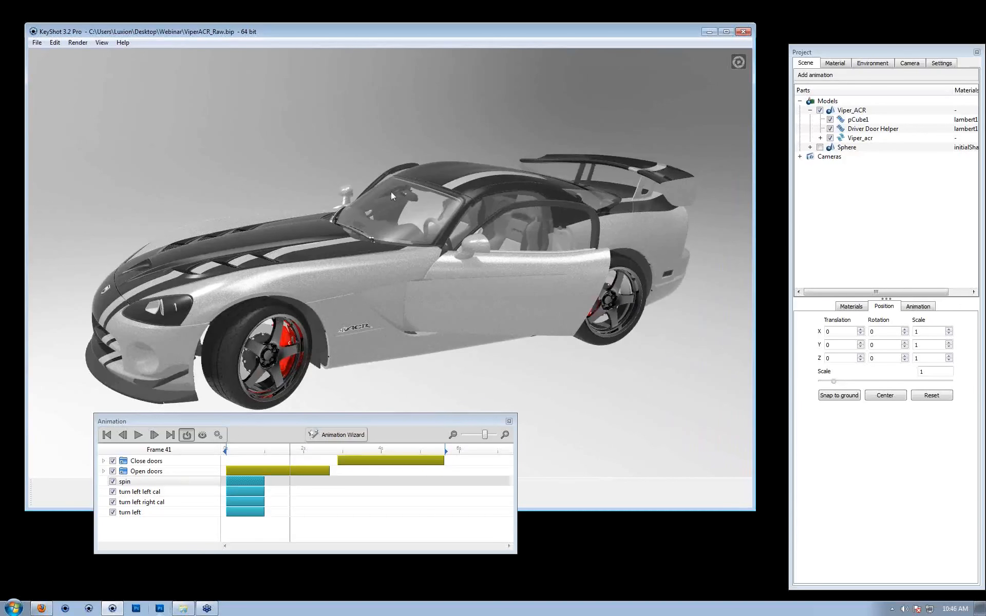
{"action": "left_click_drag", "start_coordinate": [289, 450], "coordinate": [251, 457]}
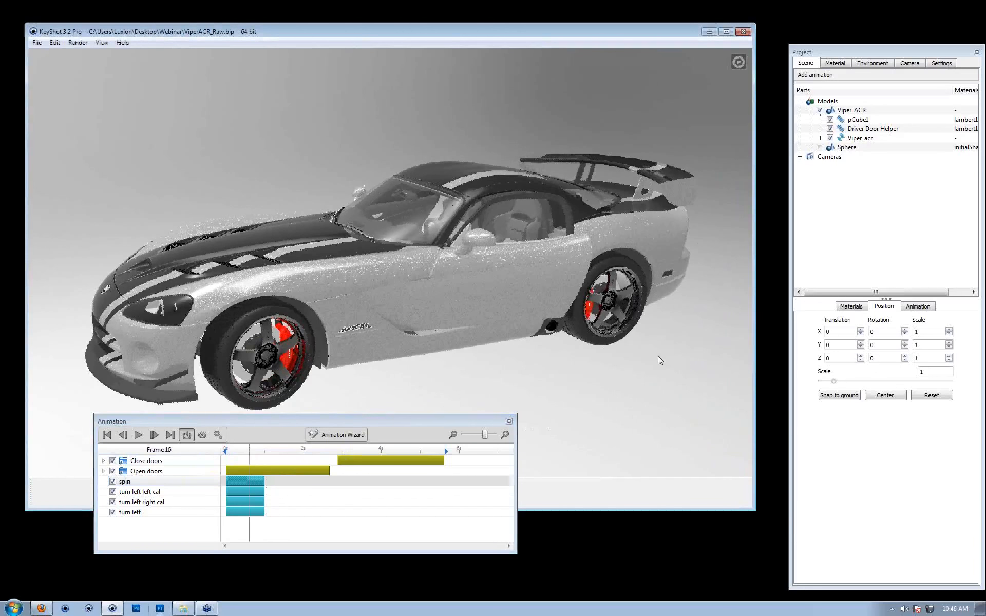
{"action": "mouse_move", "coordinate": [250, 452]}
{"action": "left_mouse_down"}
{"action": "mouse_move", "coordinate": [214, 448]}
{"action": "mouse_move", "coordinate": [448, 455]}
{"action": "mouse_move", "coordinate": [175, 498]}
{"action": "mouse_move", "coordinate": [252, 471]}
{"action": "left_mouse_up"}
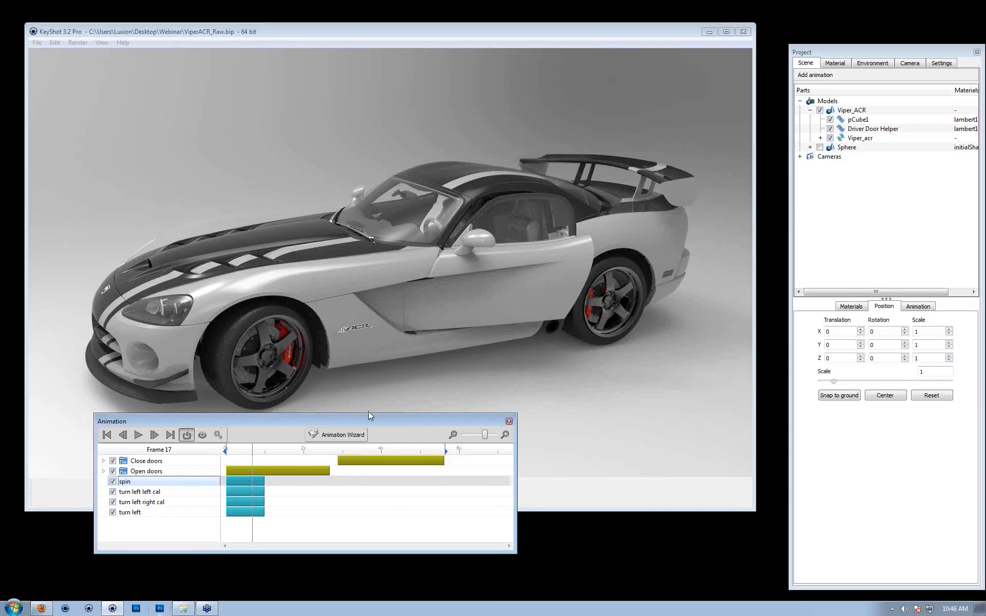
- Move the Animation window clear of the car, then scrub to frame 69 and back to 30 to review the Open doors animation
{"action": "left_click_drag", "start_coordinate": [367, 424], "coordinate": [312, 450]}
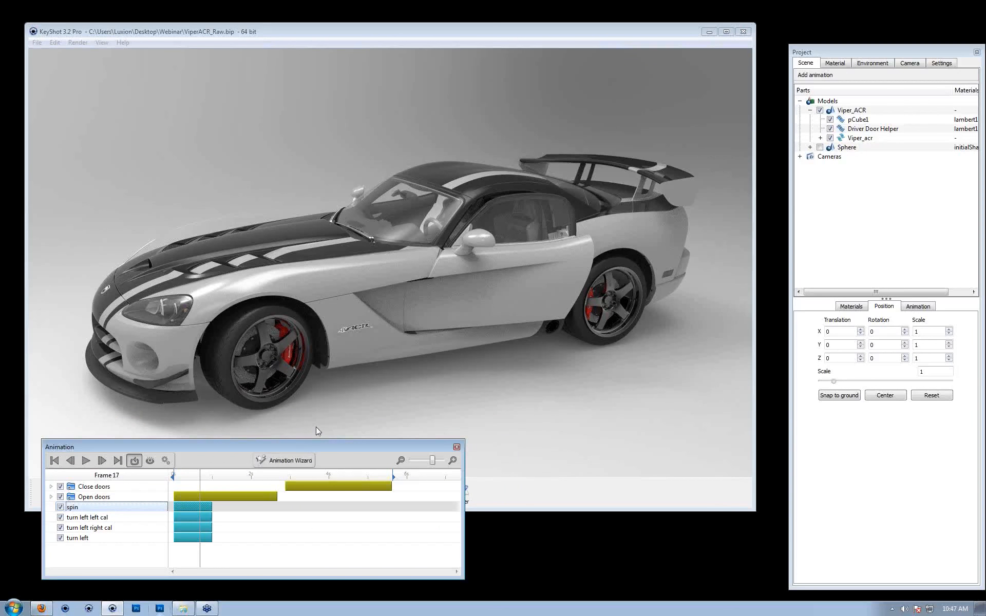
{"action": "left_click", "coordinate": [259, 497]}
{"action": "left_click", "coordinate": [204, 473]}
{"action": "mouse_move", "coordinate": [203, 473]}
{"action": "left_mouse_down"}
{"action": "mouse_move", "coordinate": [201, 489]}
{"action": "mouse_move", "coordinate": [281, 489]}
{"action": "left_mouse_up"}
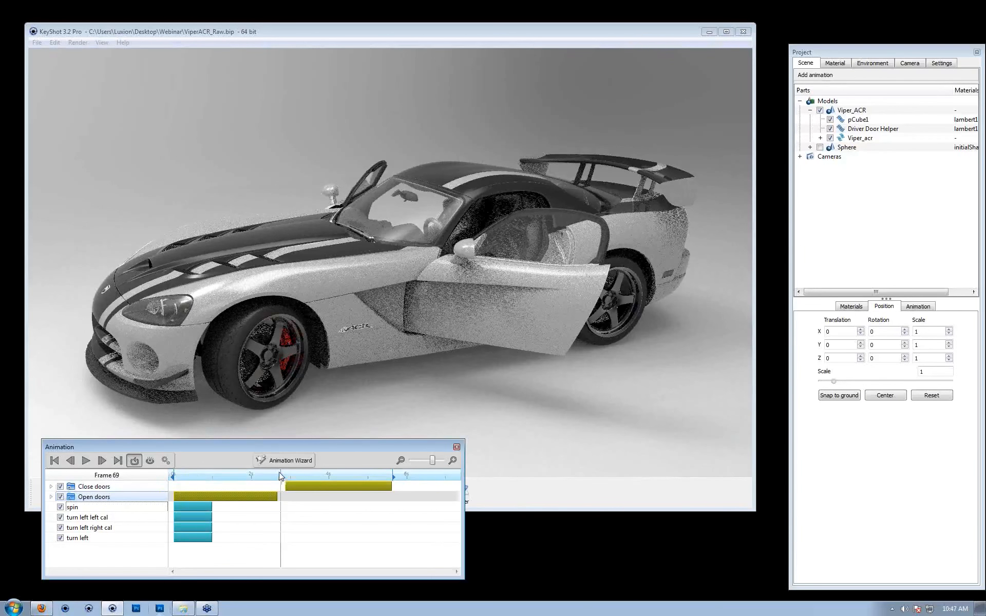
{"action": "left_click_drag", "start_coordinate": [281, 475], "coordinate": [219, 475]}
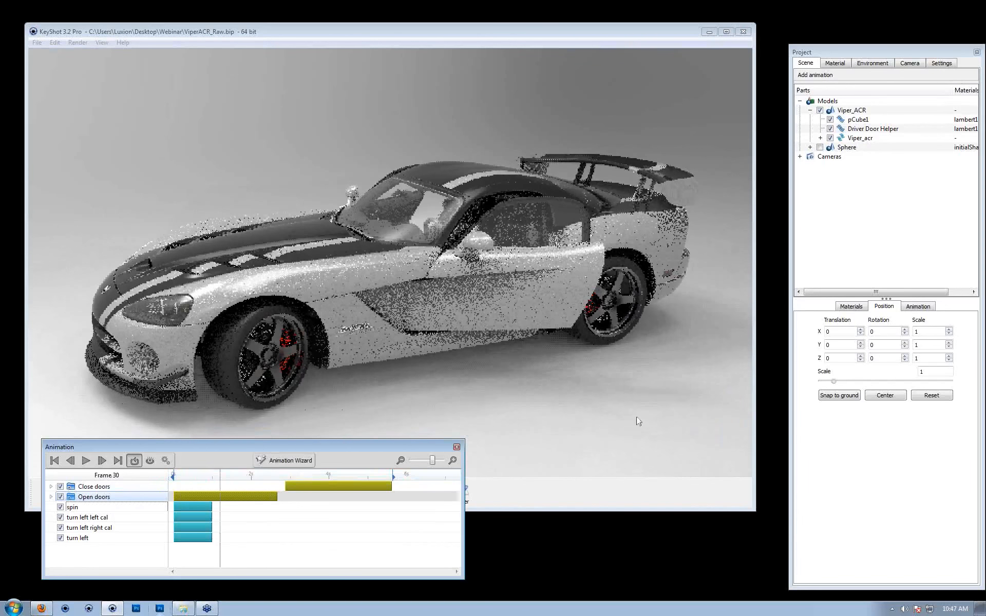
- Expand the Close doors and Open doors animation folders and open the settings of the Right door animation
{"action": "left_click", "coordinate": [77, 487]}
{"action": "left_click", "coordinate": [50, 487]}
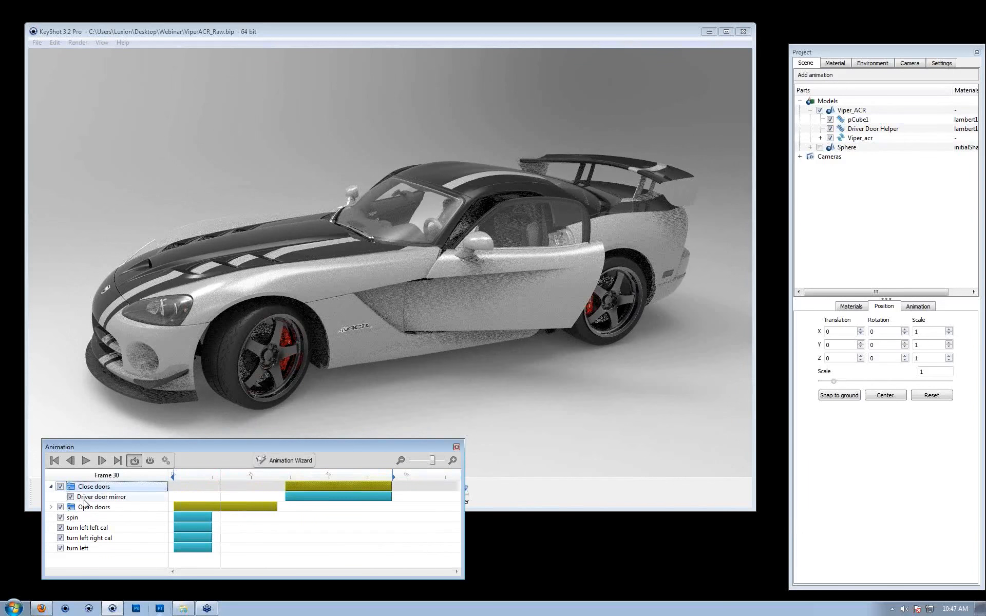
{"action": "left_click", "coordinate": [51, 507]}
{"action": "left_click", "coordinate": [90, 518]}
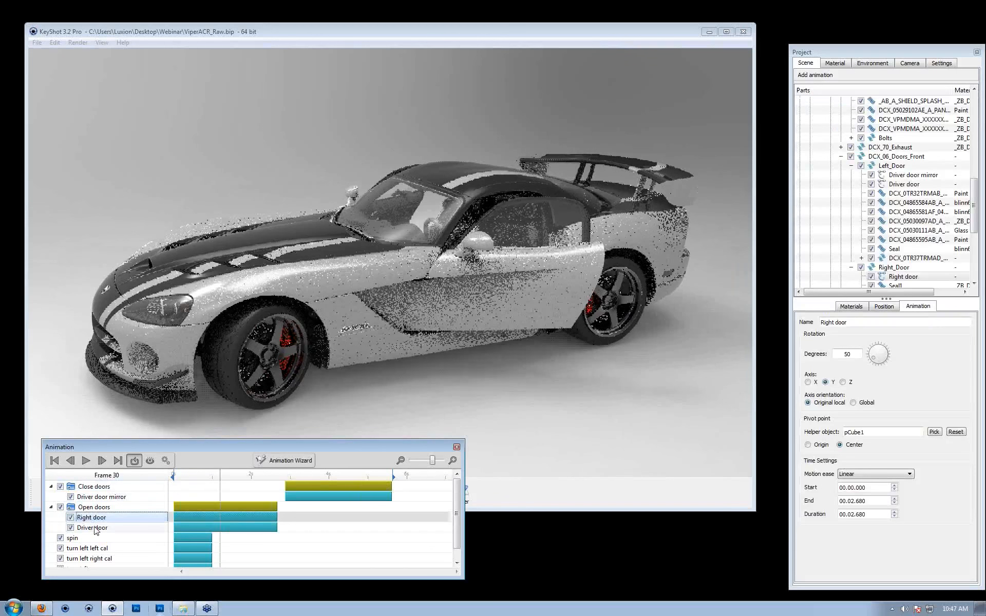
- Set the motion ease of the Driver door animation to Ease In/Out
{"action": "left_click", "coordinate": [94, 527]}
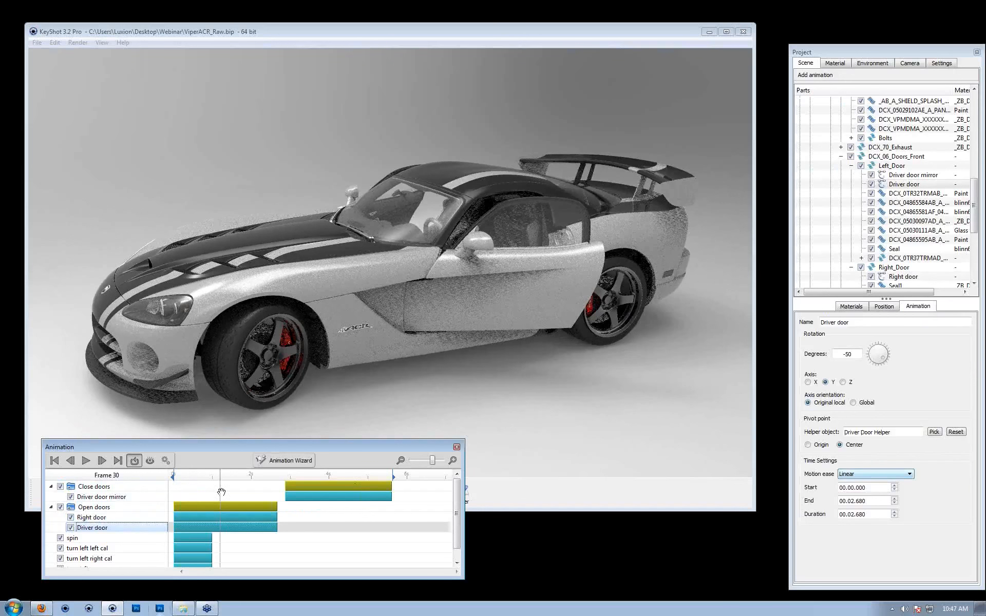
{"action": "left_click", "coordinate": [901, 475]}
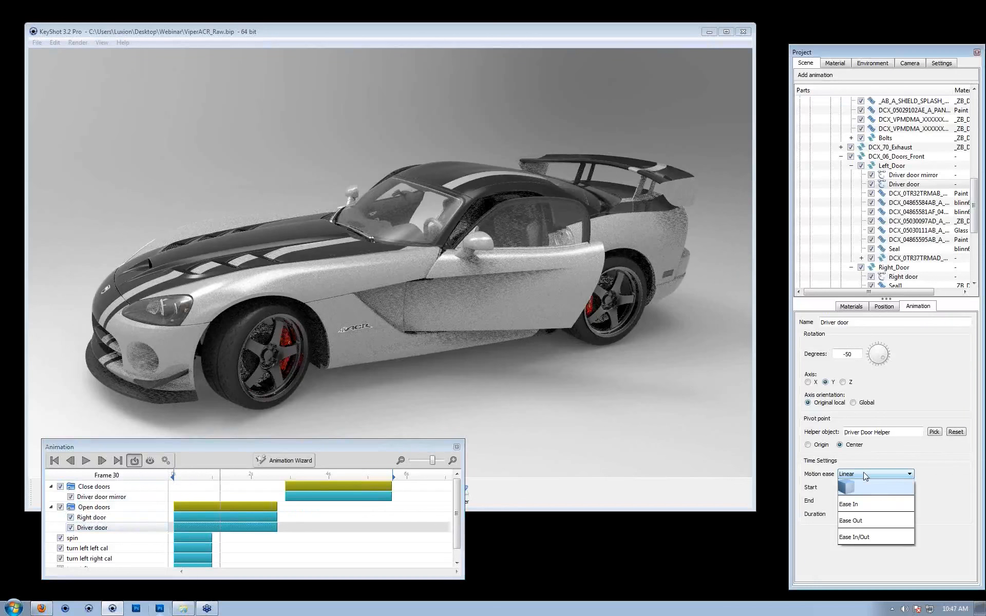
{"action": "left_click", "coordinate": [863, 541]}
- Scrub the timeline to frame 78, then play the animation in performance mode up to frame 77 to preview the Driver door's easing
{"action": "left_click", "coordinate": [197, 473]}
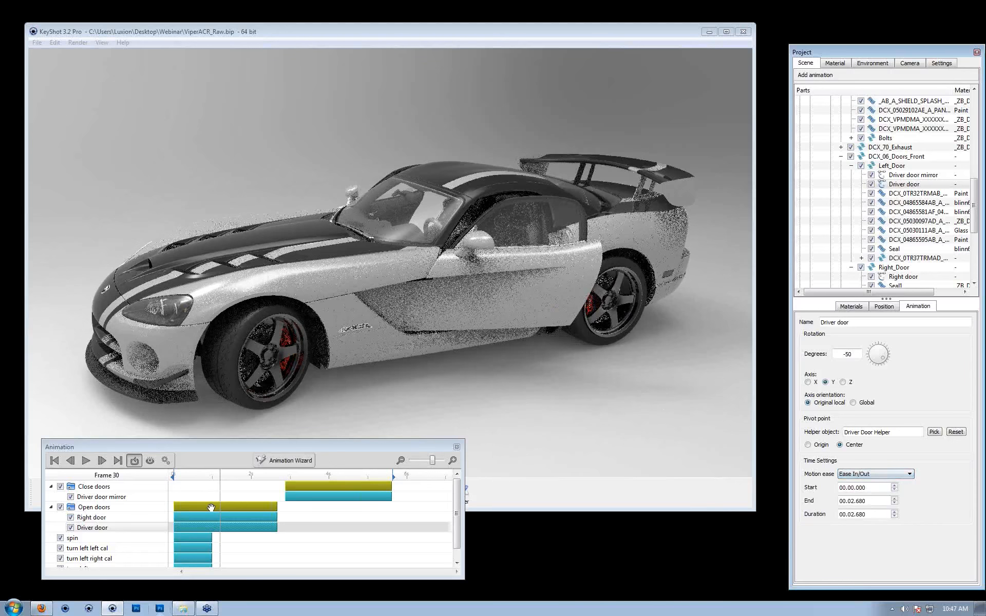
{"action": "left_click_drag", "start_coordinate": [197, 469], "coordinate": [295, 486]}
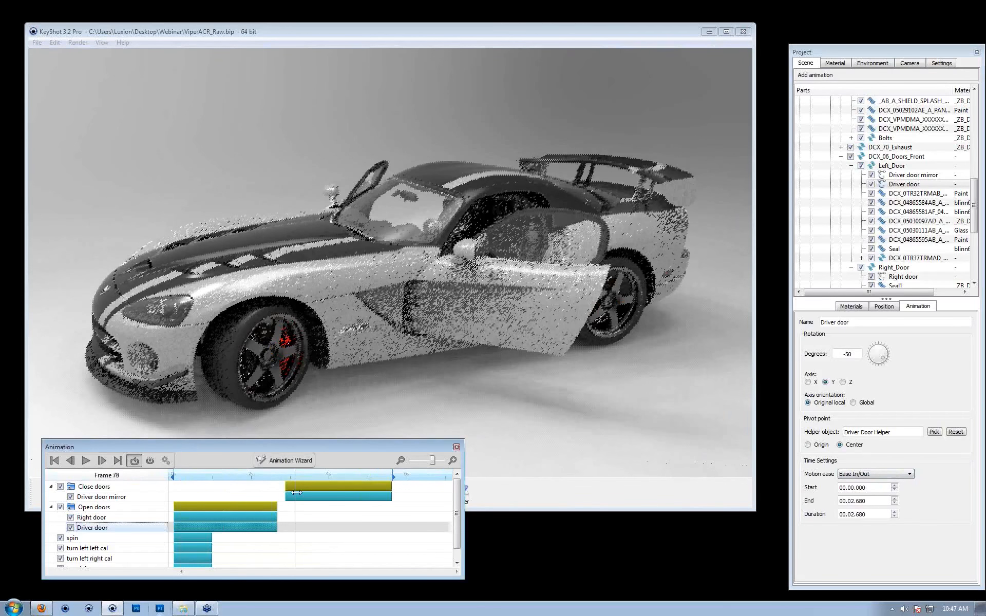
{"action": "left_click", "coordinate": [669, 362]}
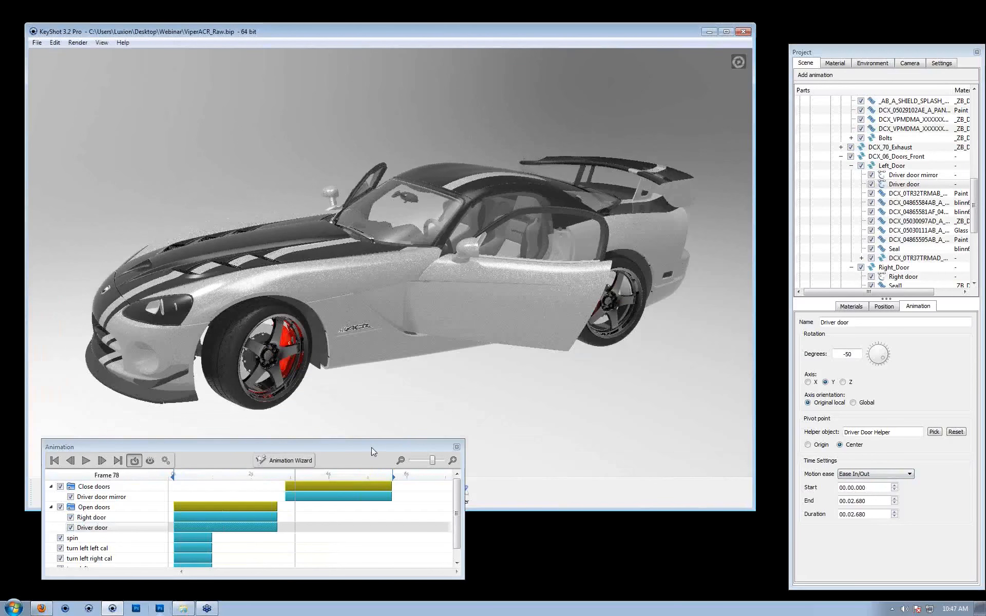
{"action": "left_click_drag", "start_coordinate": [287, 478], "coordinate": [149, 476]}
{"action": "left_click", "coordinate": [87, 461]}
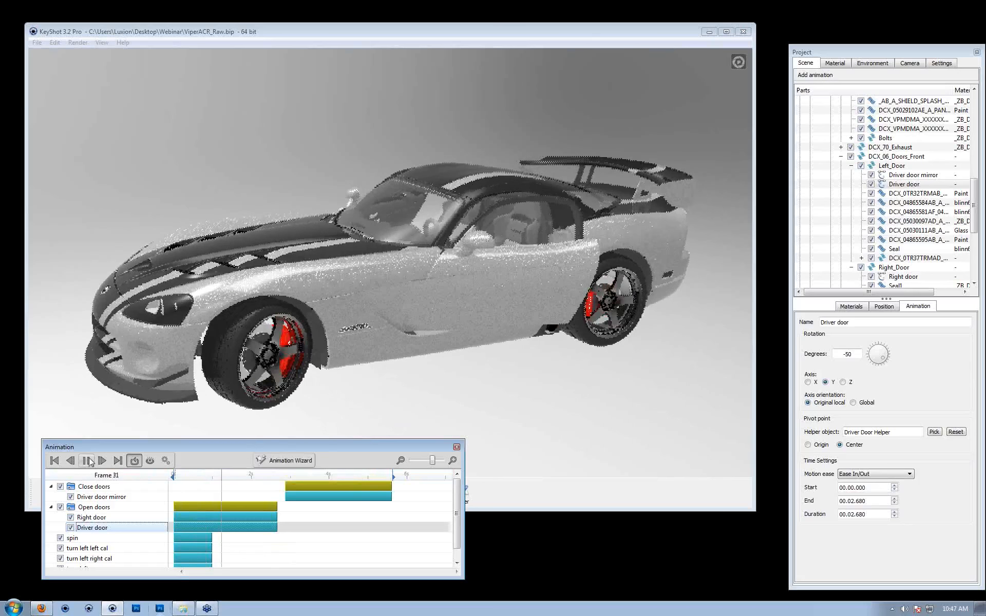
{"action": "left_click", "coordinate": [91, 462]}
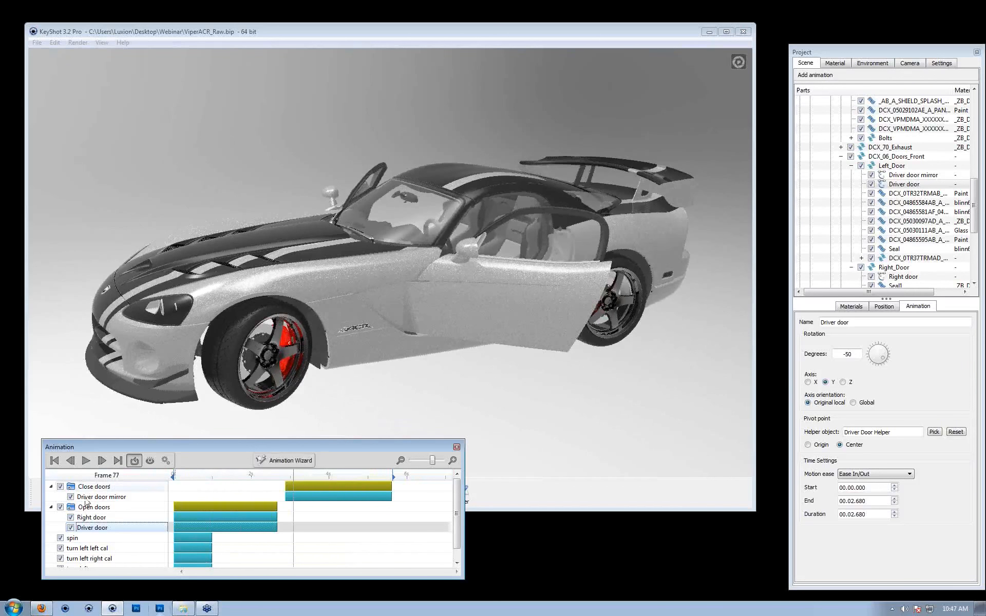
- Set the motion ease of the Driver door mirror animation to Ease In/Out
{"action": "left_click", "coordinate": [103, 497]}
{"action": "left_click", "coordinate": [888, 479]}
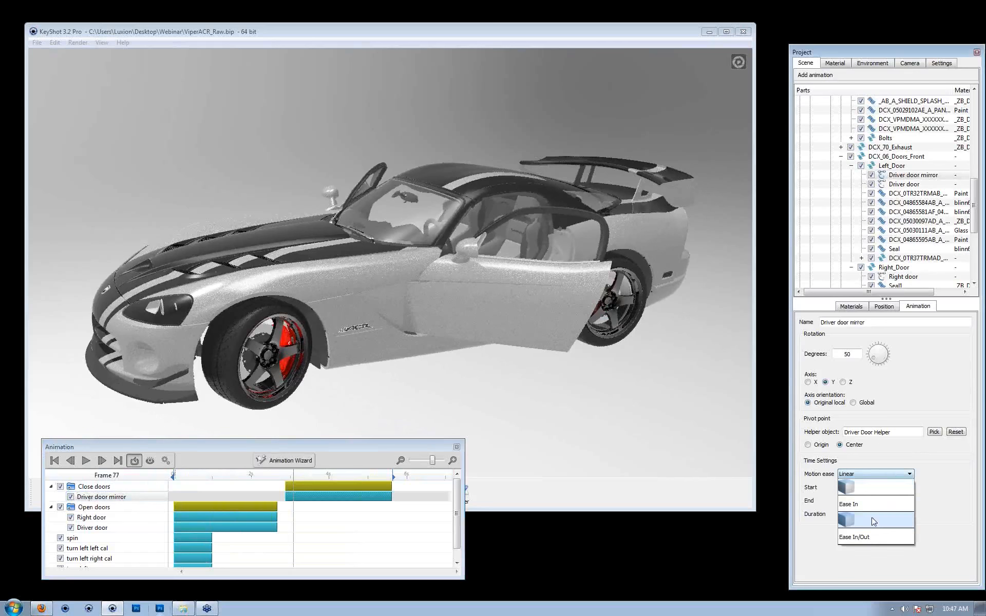
{"action": "left_click", "coordinate": [873, 520]}
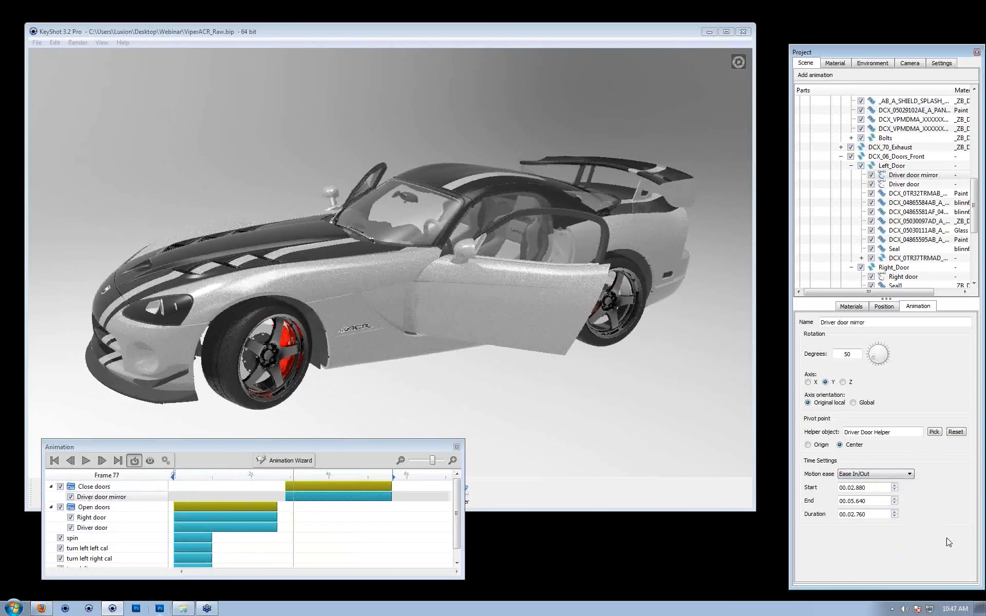
{"action": "left_click", "coordinate": [898, 472]}
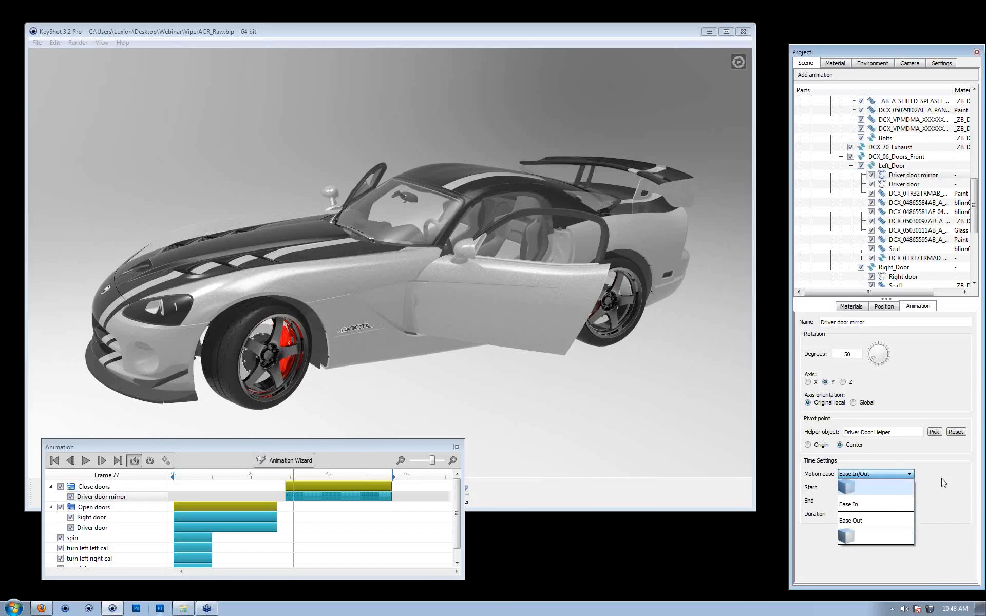
{"action": "left_click", "coordinate": [907, 544]}
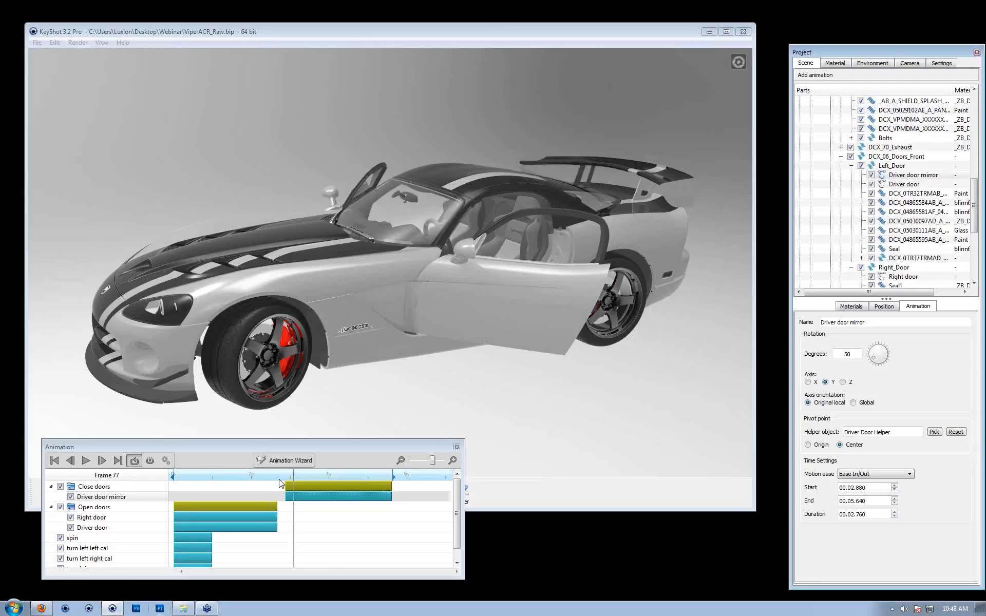
- Scrub the timeline to frame 45 and view the car with its open doors from above
{"action": "left_click_drag", "start_coordinate": [292, 482], "coordinate": [243, 507]}
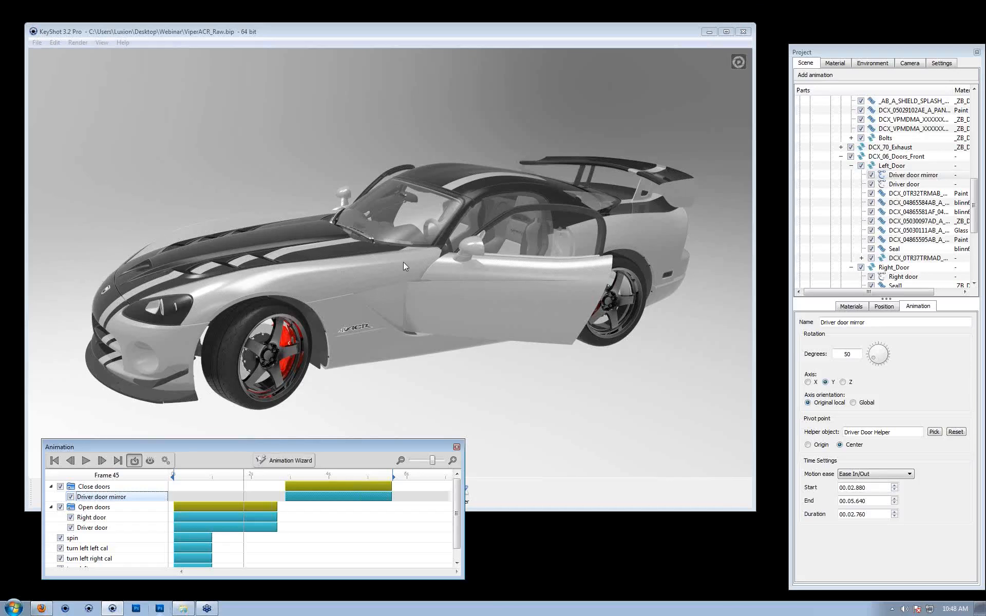
{"action": "left_click_drag", "start_coordinate": [366, 277], "coordinate": [407, 350]}
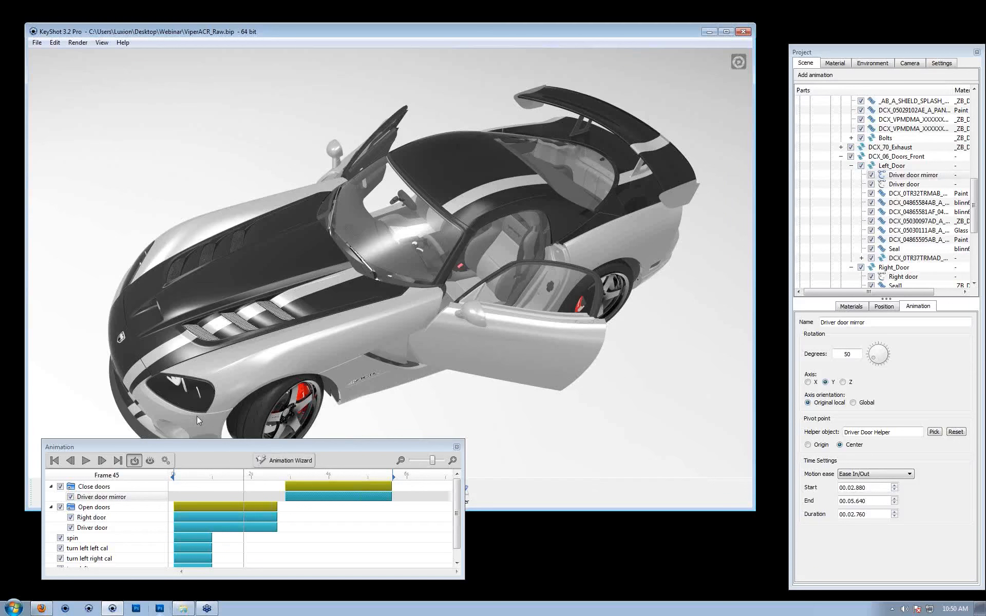
{"action": "left_click", "coordinate": [42, 611]}
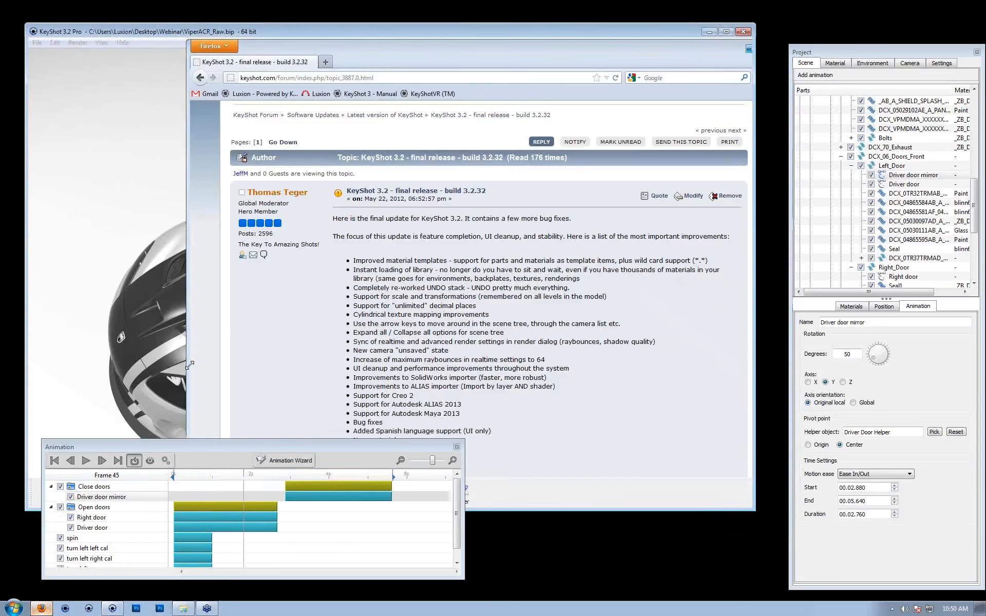
{"action": "left_click", "coordinate": [42, 611]}
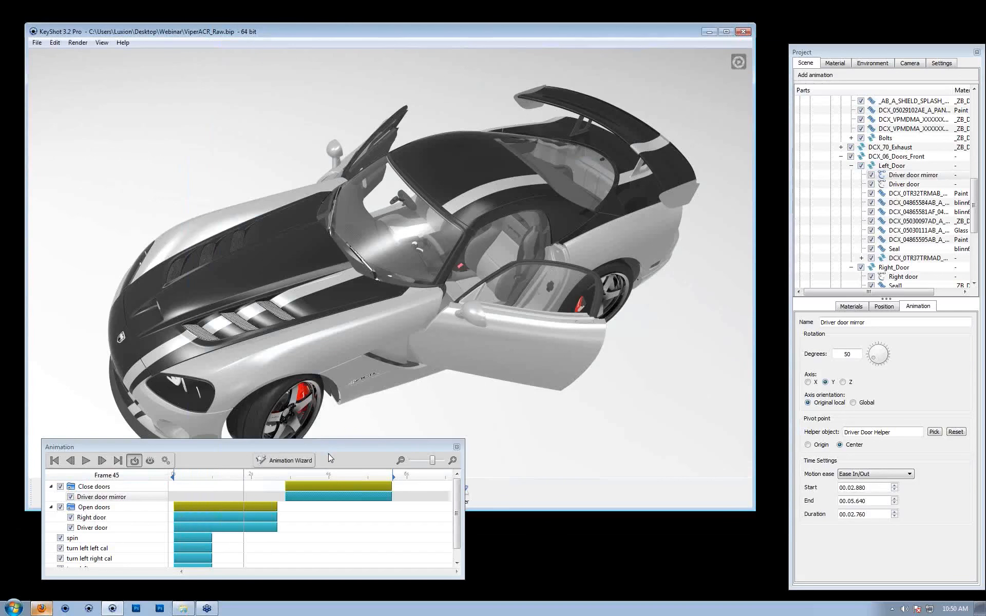
- Move the Animation window clear of the toolbar and recentre the camera on the car with Look At Object Center, from a lower angle
{"action": "left_click_drag", "start_coordinate": [328, 449], "coordinate": [304, 458]}
{"action": "left_click", "coordinate": [513, 353]}
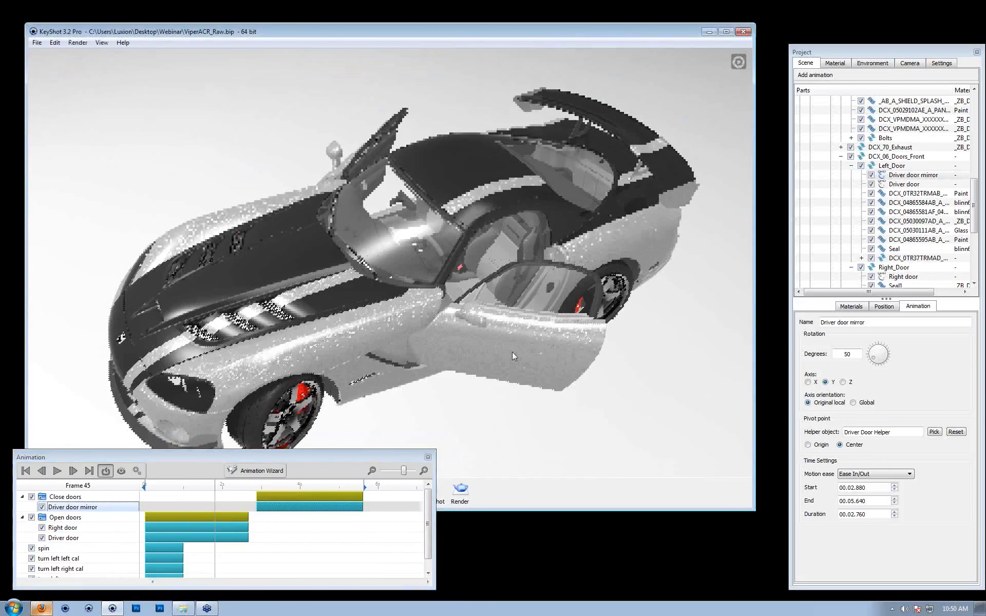
{"action": "right_click", "coordinate": [387, 330]}
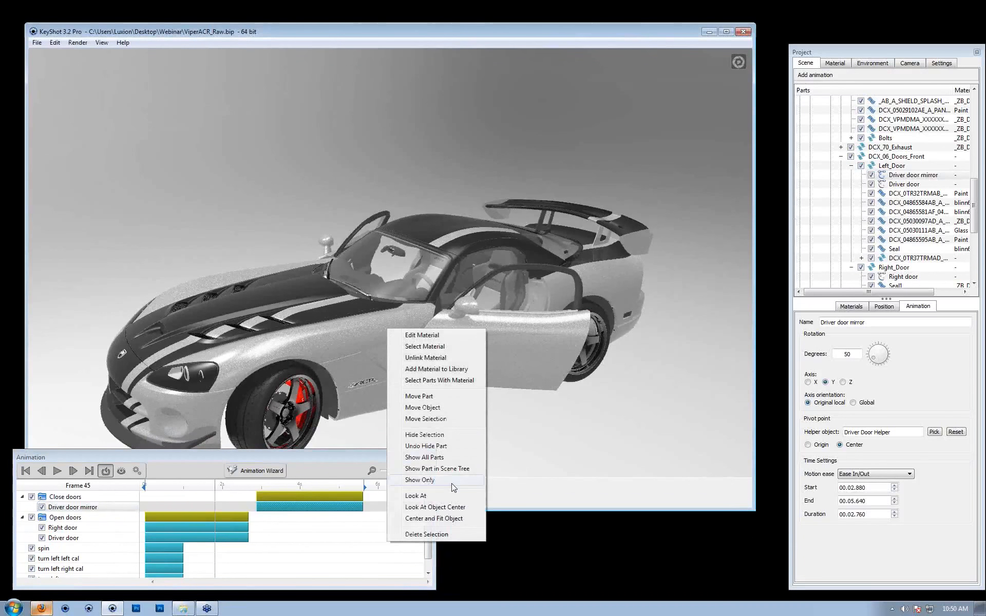
{"action": "left_click", "coordinate": [442, 507]}
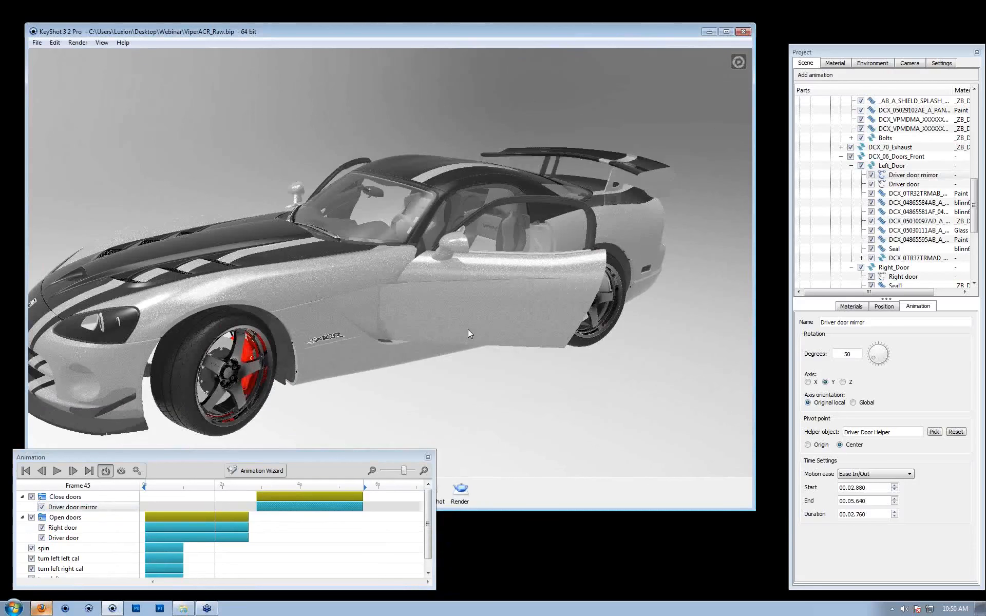
{"action": "left_click_drag", "start_coordinate": [468, 329], "coordinate": [460, 297]}
{"action": "scroll", "coordinate": [475, 322], "scroll_direction": "down", "scroll_amount": 3}
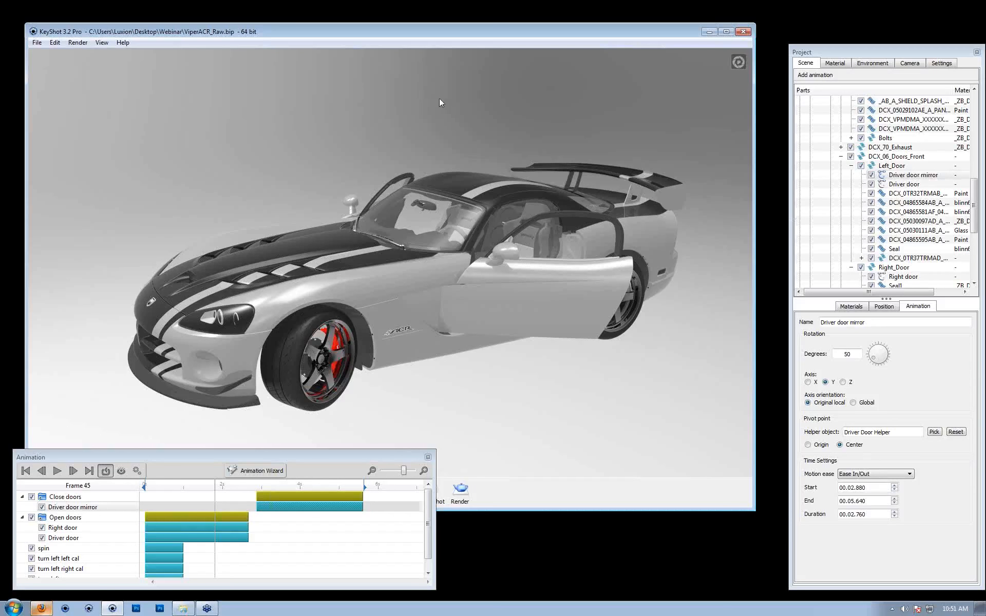
- Close the Animation and Project windows and turn off performance mode to show the car with full lighting
{"action": "left_click", "coordinate": [428, 457]}
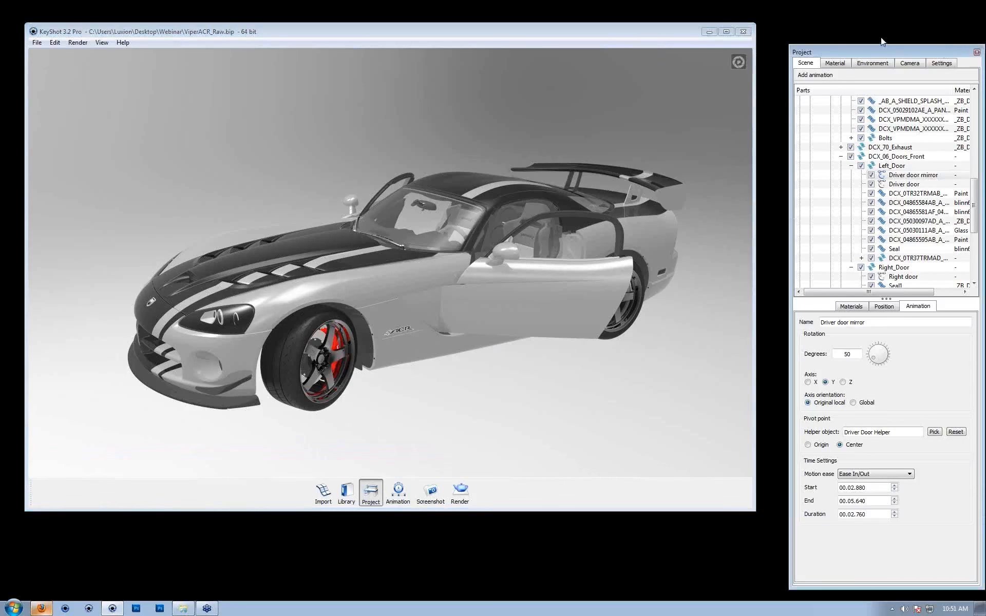
{"action": "left_click_drag", "start_coordinate": [951, 51], "coordinate": [884, 36]}
{"action": "left_click", "coordinate": [909, 38]}
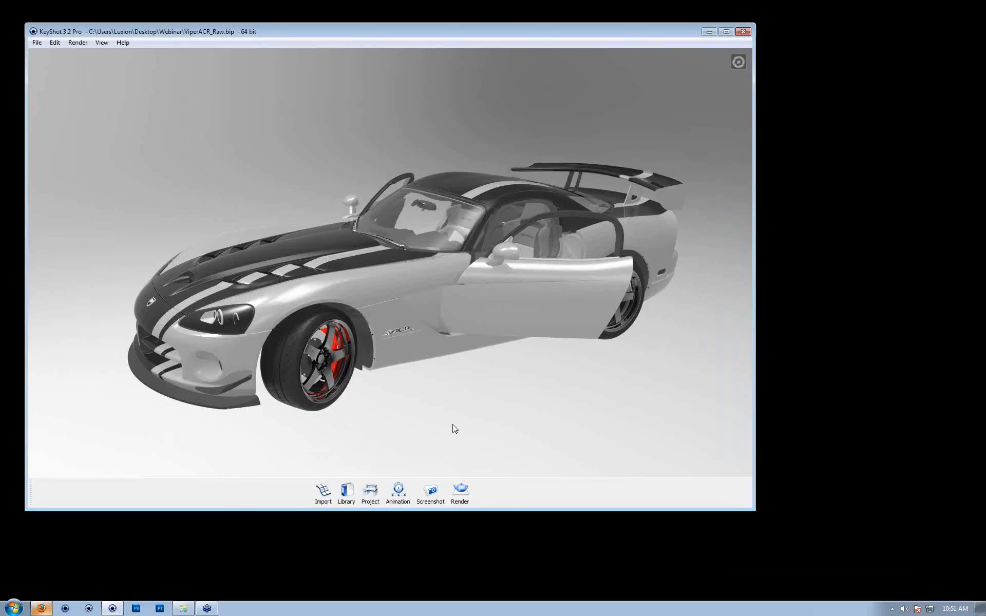
{"action": "middle_click_drag", "start_coordinate": [455, 429], "coordinate": [398, 412]}
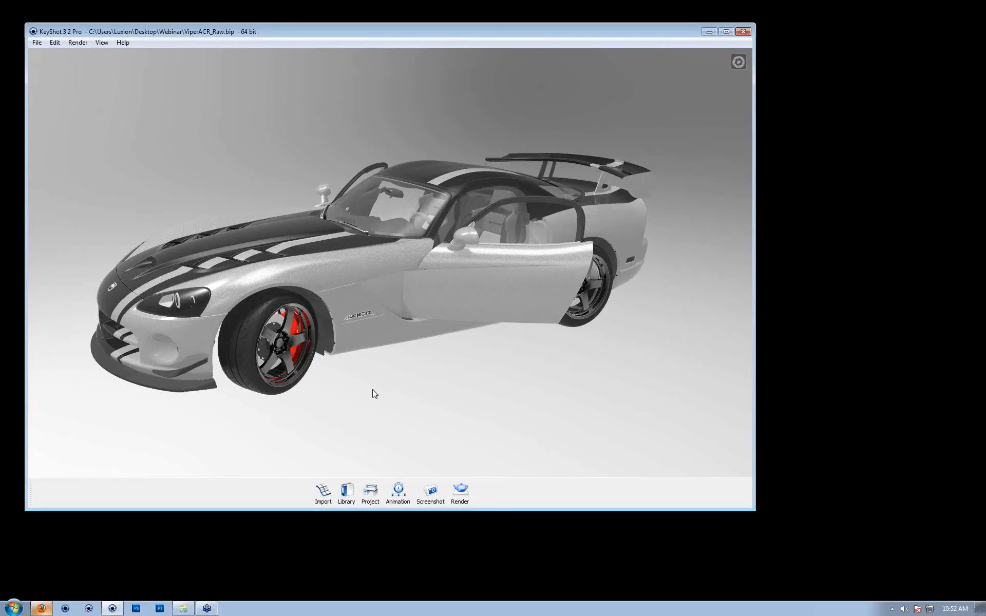
{"action": "key", "text": "alt+p"}
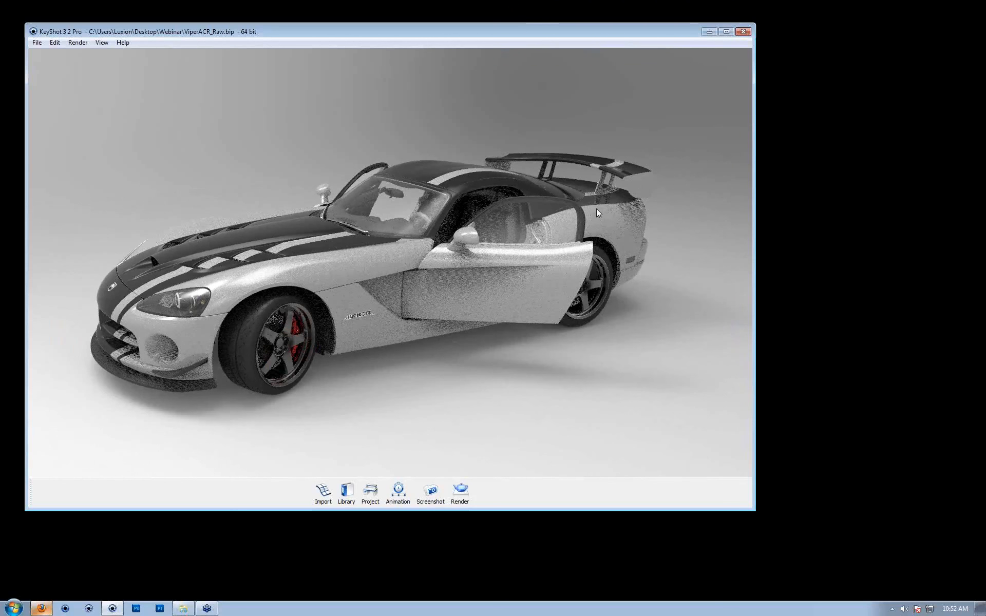
- Close ViperACR_Raw.bip without saving its changes and open ViperACR_Animation_2.bip from the Webinar folder
{"action": "left_click", "coordinate": [743, 32]}
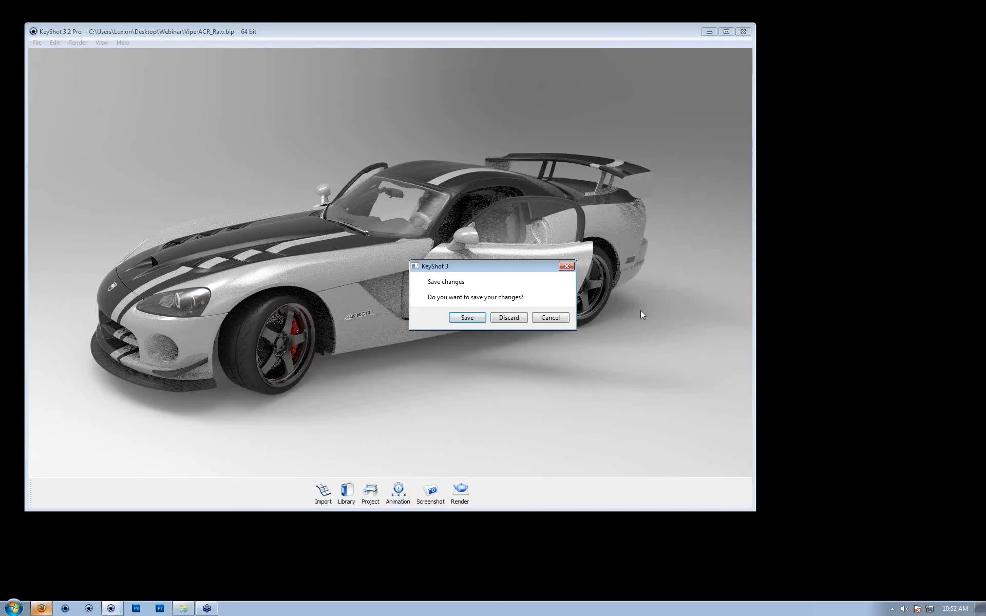
{"action": "left_click", "coordinate": [515, 319]}
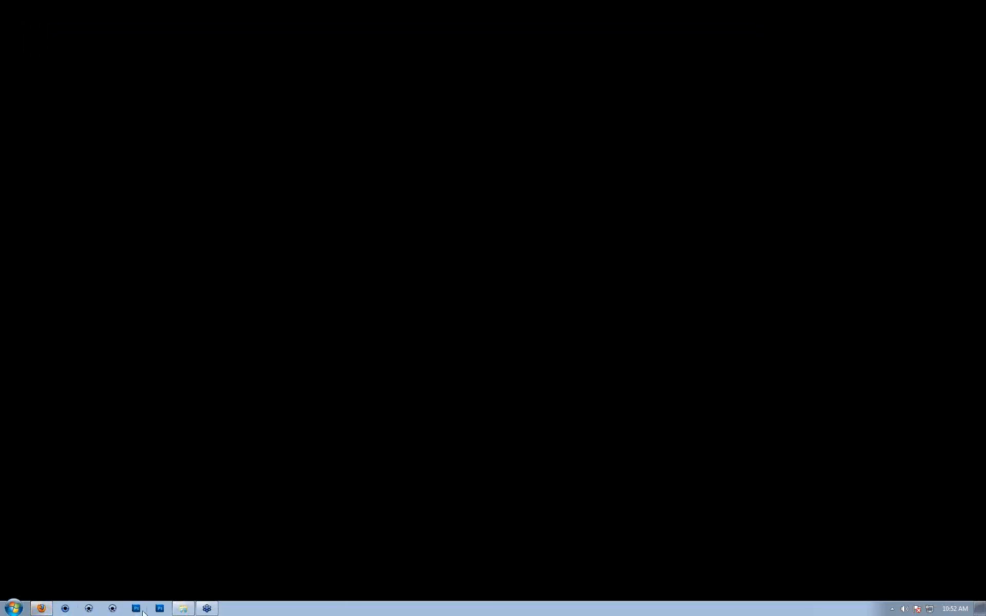
{"action": "left_click", "coordinate": [178, 610]}
{"action": "left_click", "coordinate": [502, 403]}
{"action": "double_click", "coordinate": [513, 367]}
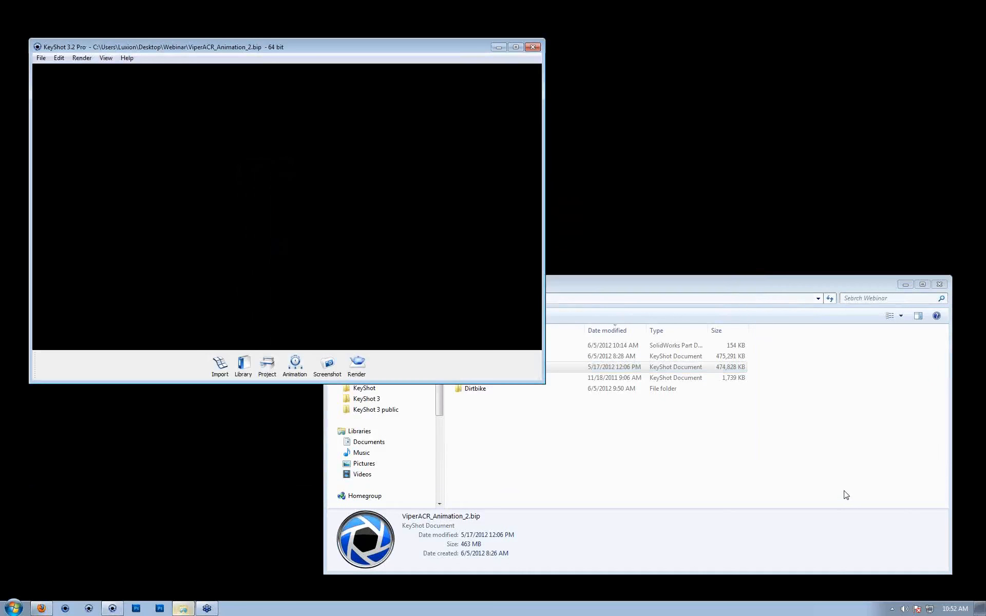
{"action": "left_click", "coordinate": [939, 284]}
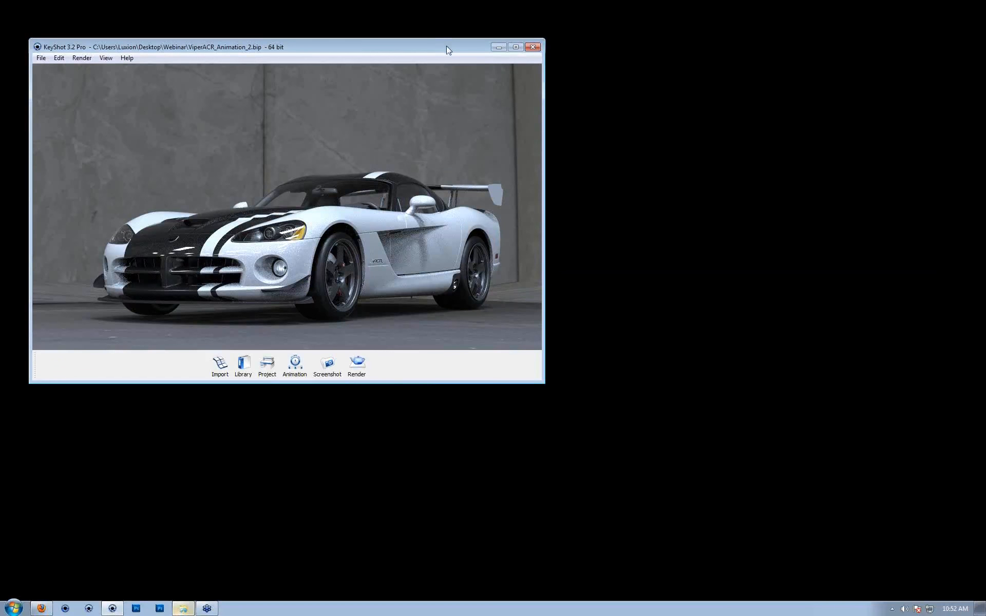
- Reposition and enlarge the KeyShot window, then orbit the camera to a raised three-quarter view of the Viper
{"action": "left_click_drag", "start_coordinate": [446, 46], "coordinate": [525, 68]}
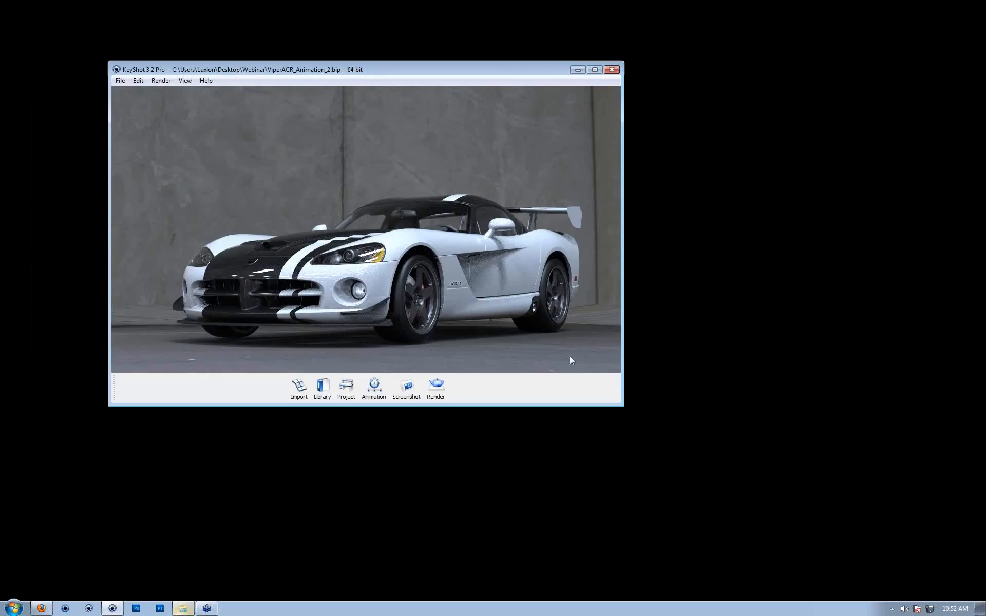
{"action": "left_click_drag", "start_coordinate": [618, 403], "coordinate": [822, 539]}
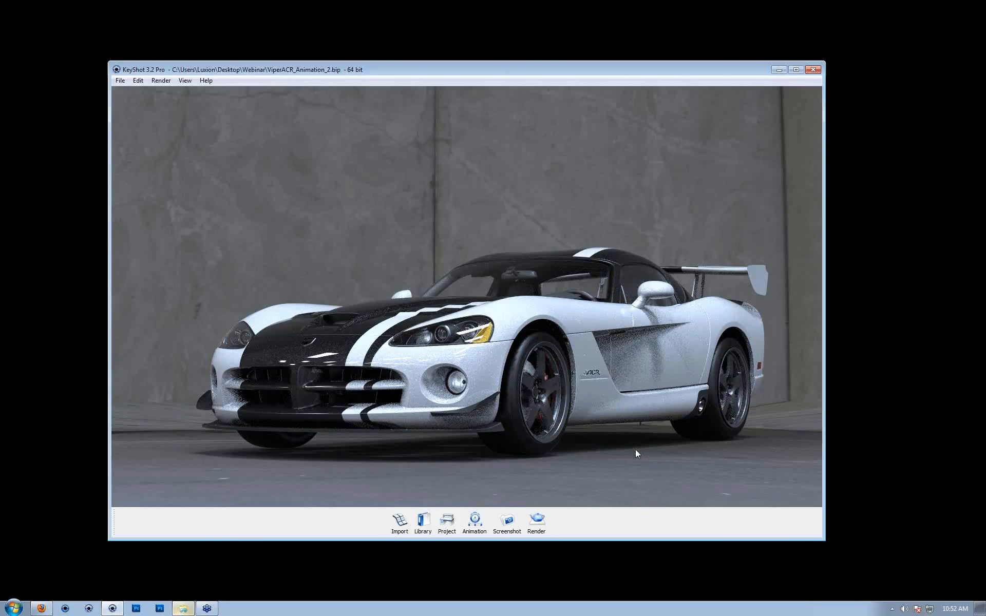
{"action": "left_click_drag", "start_coordinate": [587, 308], "coordinate": [492, 449]}
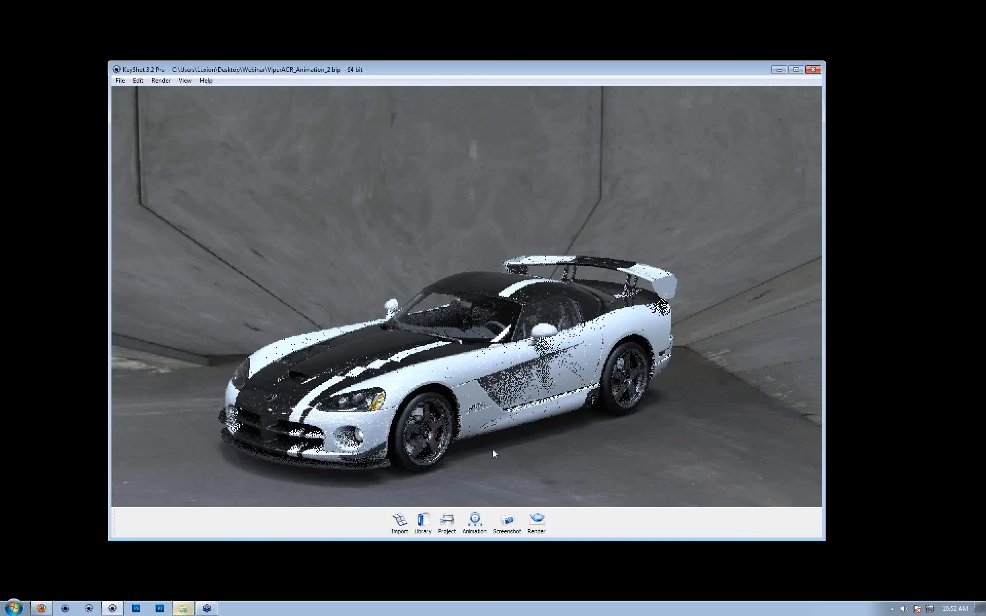
{"action": "left_click", "coordinate": [446, 523]}
{"action": "left_click", "coordinate": [447, 522]}
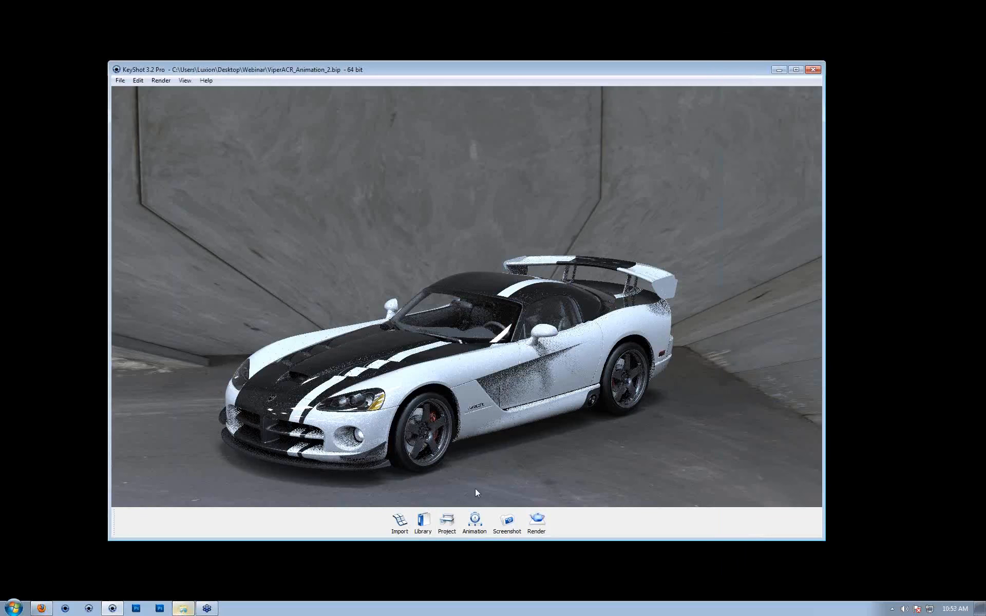
- Replace the scene lighting with the hdri-locations_indus... environment from the library's Interior folder, and move the main window clear of the library
{"action": "left_click", "coordinate": [423, 522]}
{"action": "left_click_drag", "start_coordinate": [684, 18], "coordinate": [133, 20]}
{"action": "left_click", "coordinate": [75, 31]}
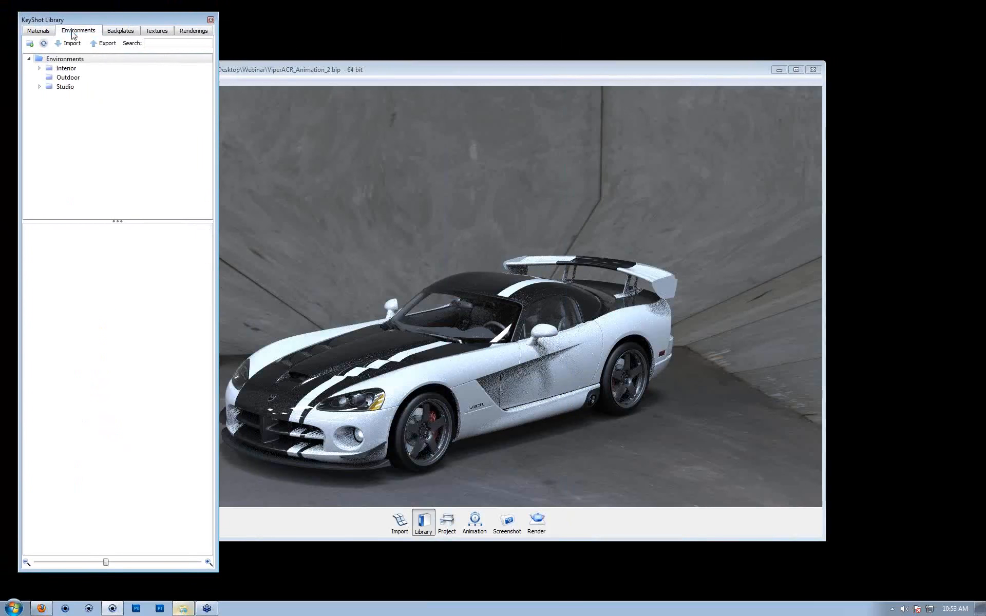
{"action": "left_click", "coordinate": [68, 77]}
{"action": "left_click", "coordinate": [72, 69]}
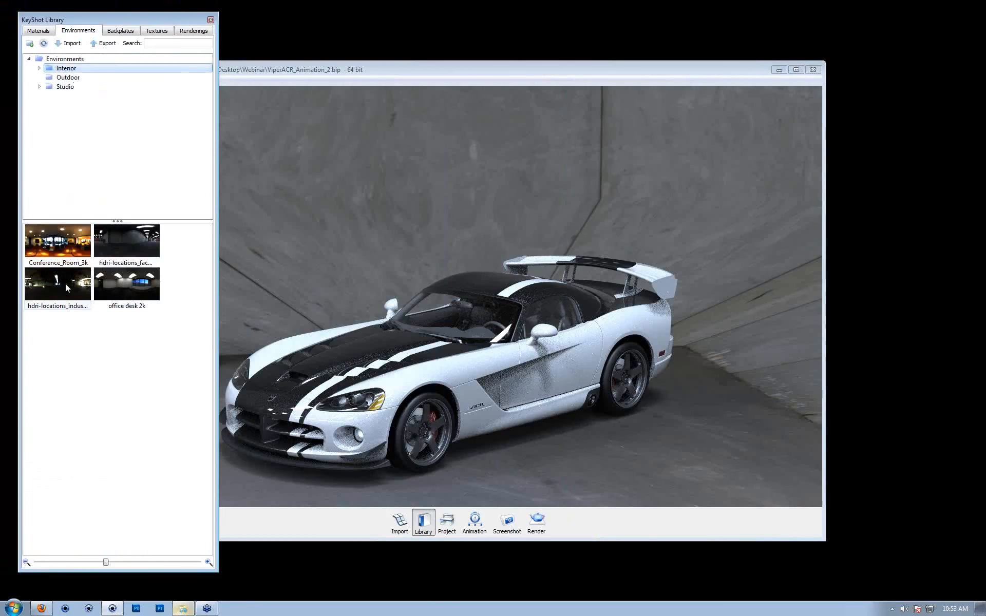
{"action": "left_click_drag", "start_coordinate": [66, 284], "coordinate": [445, 193]}
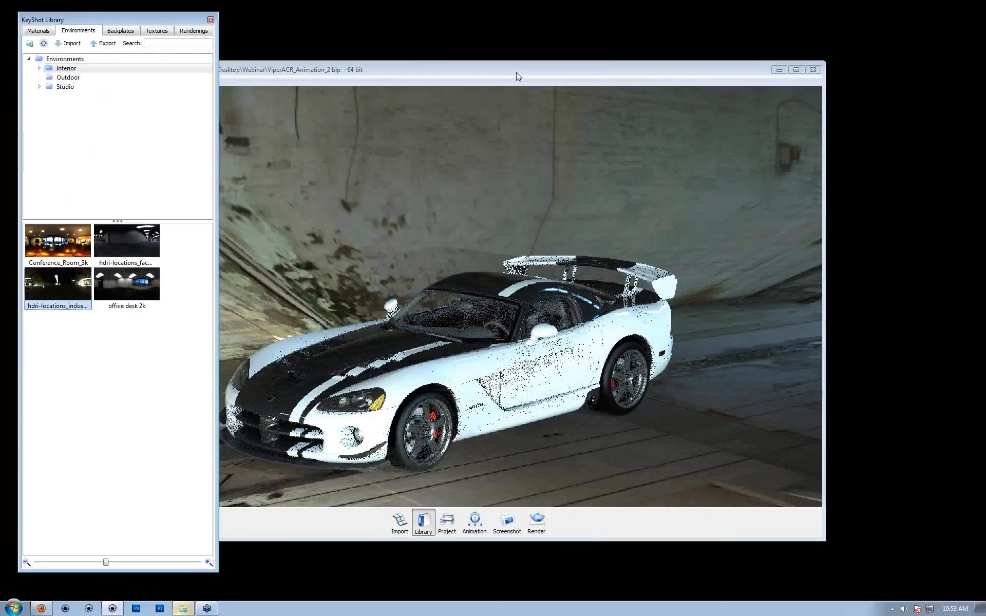
{"action": "left_click_drag", "start_coordinate": [534, 70], "coordinate": [593, 51]}
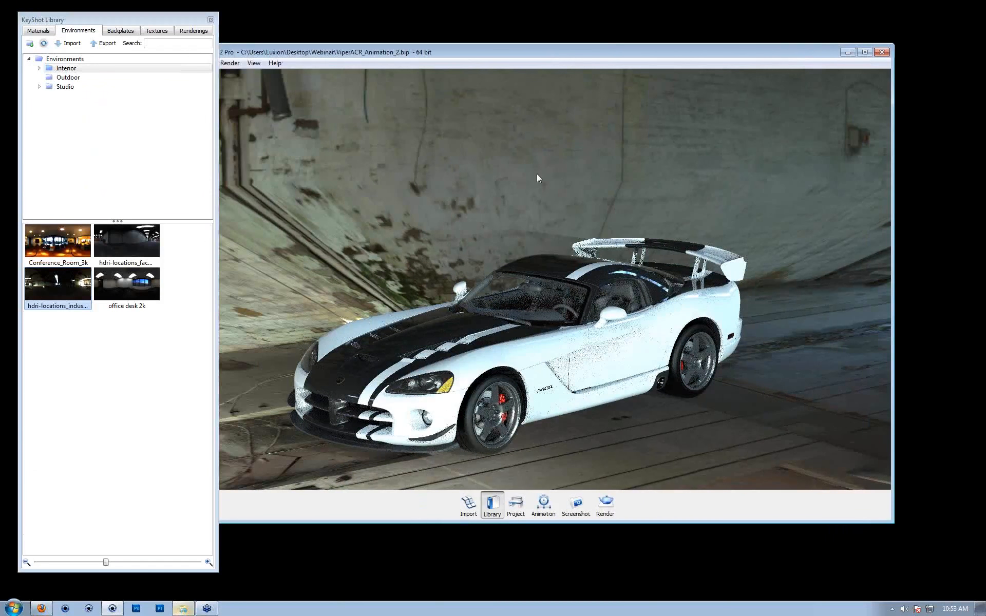
- Set both the height and the rotation of the lighting environment to 0, and close the Project window
{"action": "key", "text": "space"}
{"action": "left_click", "coordinate": [810, 52]}
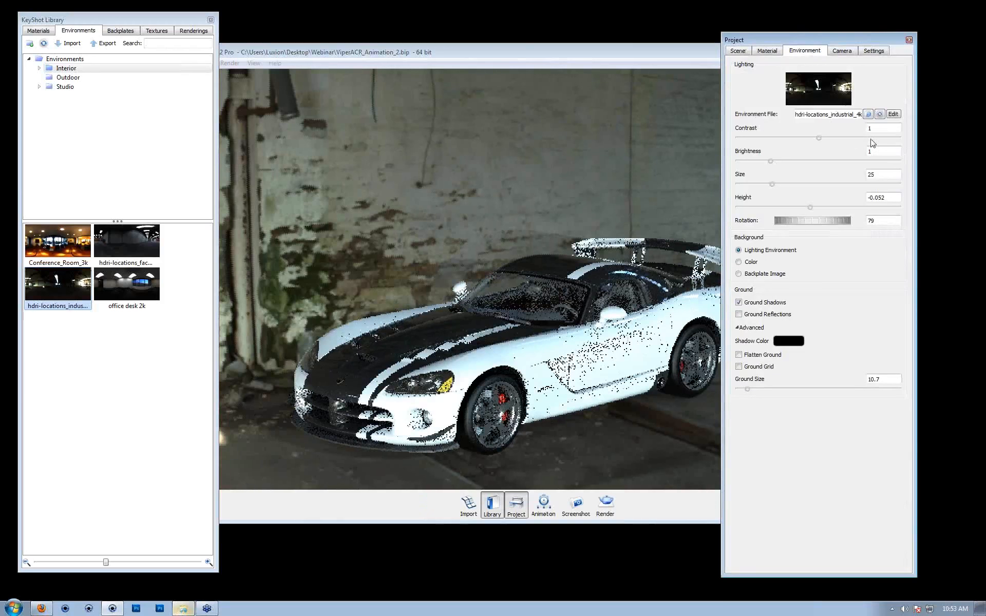
{"action": "left_click_drag", "start_coordinate": [894, 198], "coordinate": [716, 180]}
{"action": "type", "text": "0"}
{"action": "key", "text": "Return"}
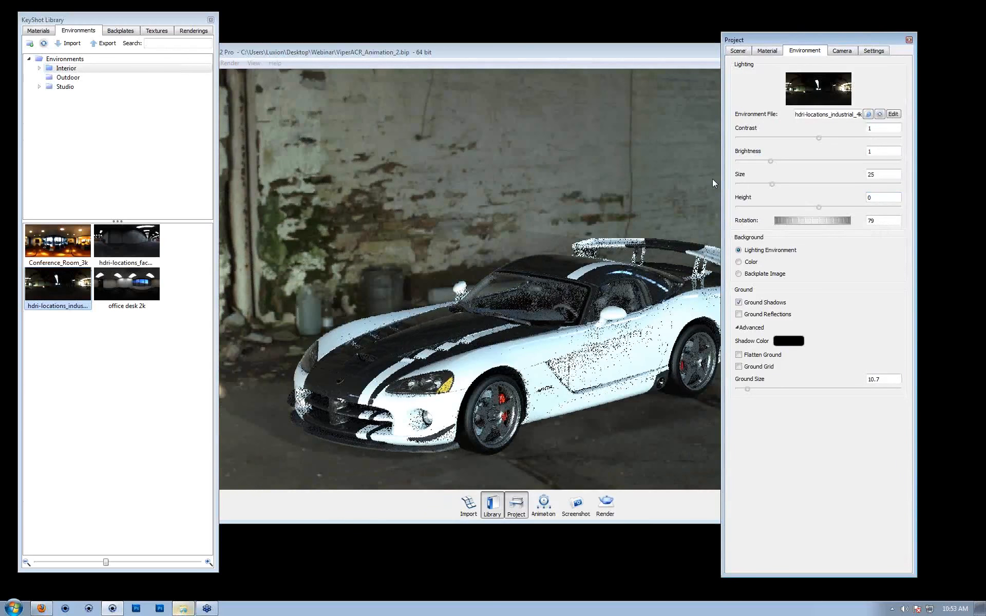
{"action": "double_click", "coordinate": [886, 219]}
{"action": "type", "text": "0"}
{"action": "key", "text": "Tab"}
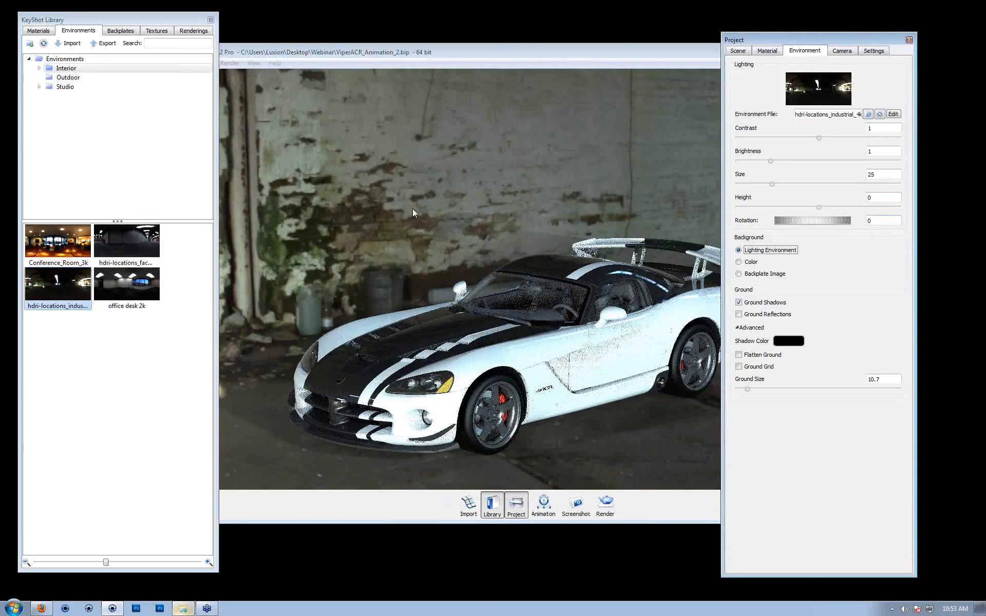
{"action": "left_click", "coordinate": [909, 40]}
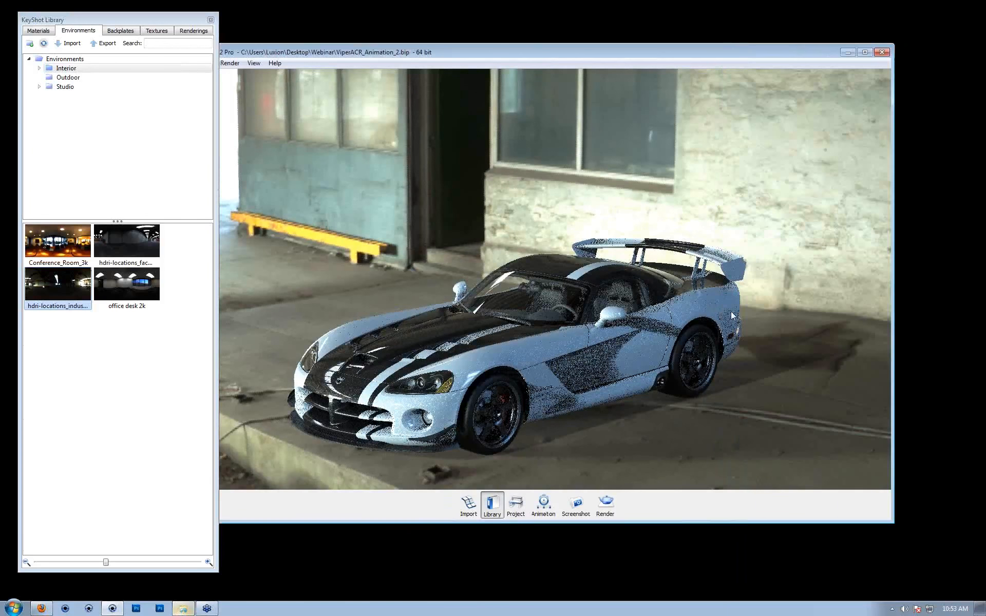
- Close the library and orbit around the Viper to examine its sides and rear within the industrial environment
{"action": "left_click", "coordinate": [210, 19]}
{"action": "left_click_drag", "start_coordinate": [440, 386], "coordinate": [383, 317]}
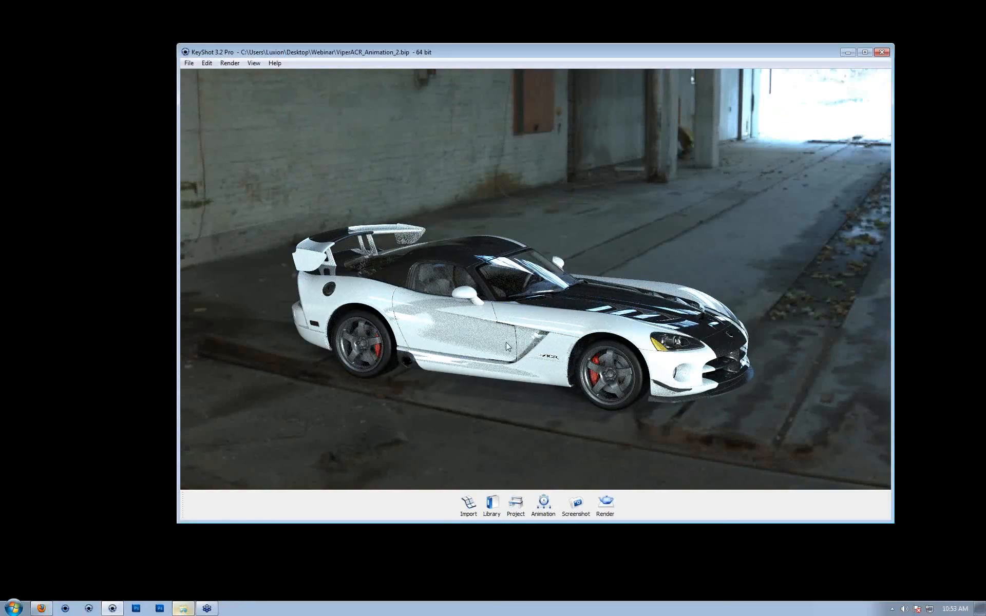
{"action": "left_click_drag", "start_coordinate": [484, 314], "coordinate": [396, 188]}
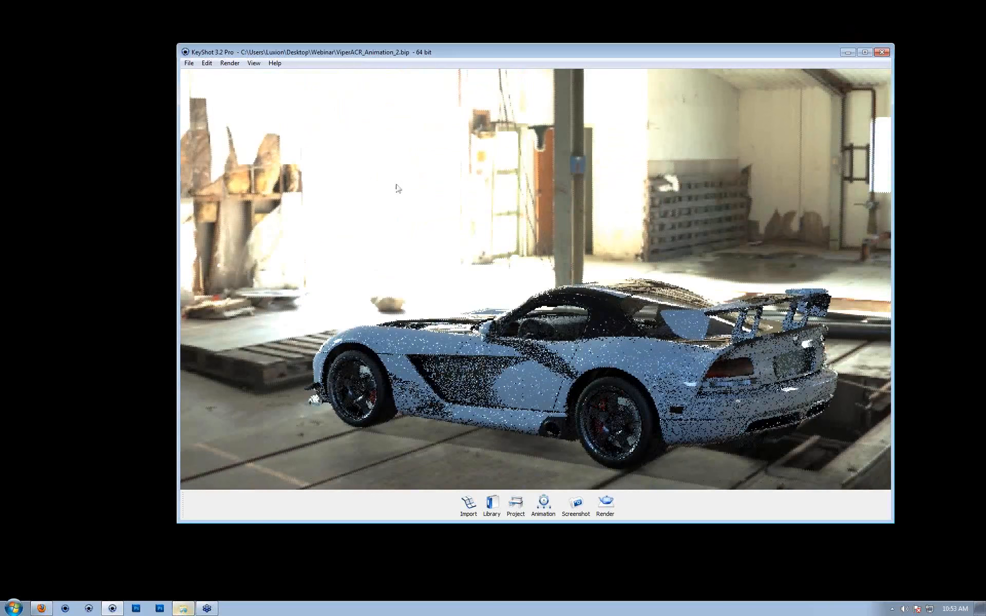
{"action": "left_click_drag", "start_coordinate": [452, 149], "coordinate": [566, 387]}
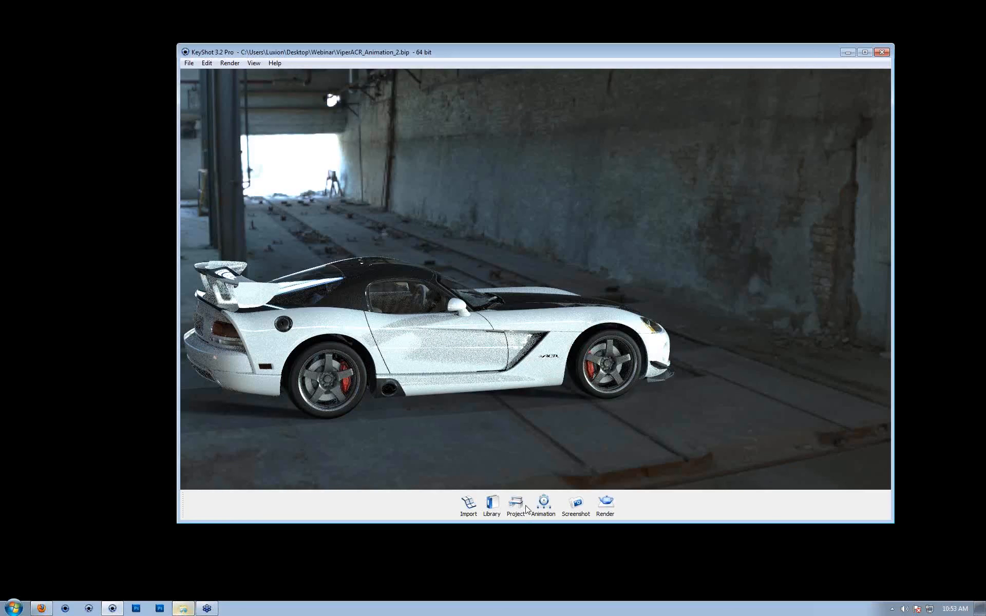
- Open the library's backplates and arrange the main window beside it with the whole Viper centred in the view
{"action": "left_click", "coordinate": [492, 504]}
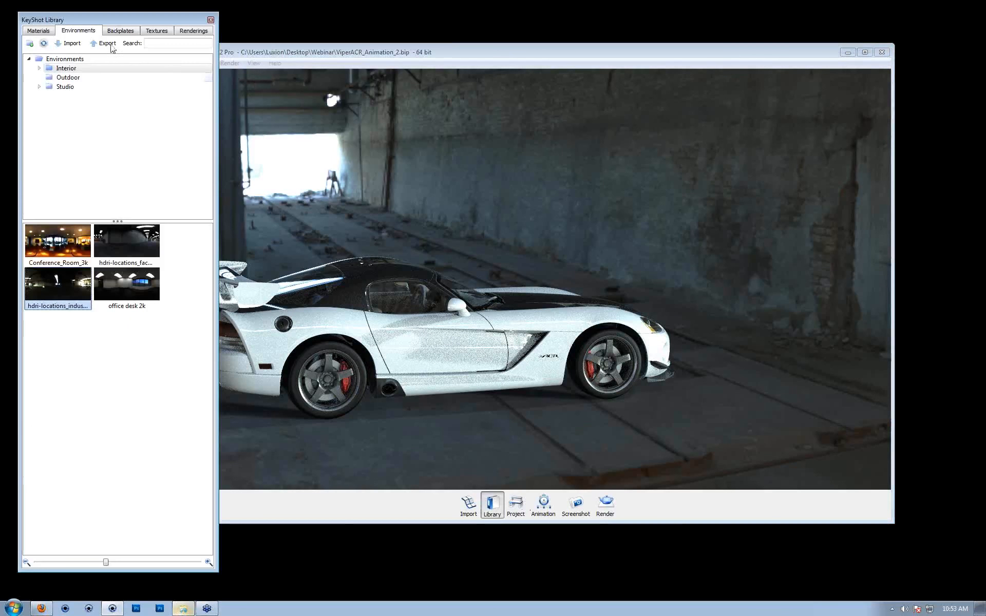
{"action": "left_click", "coordinate": [120, 30]}
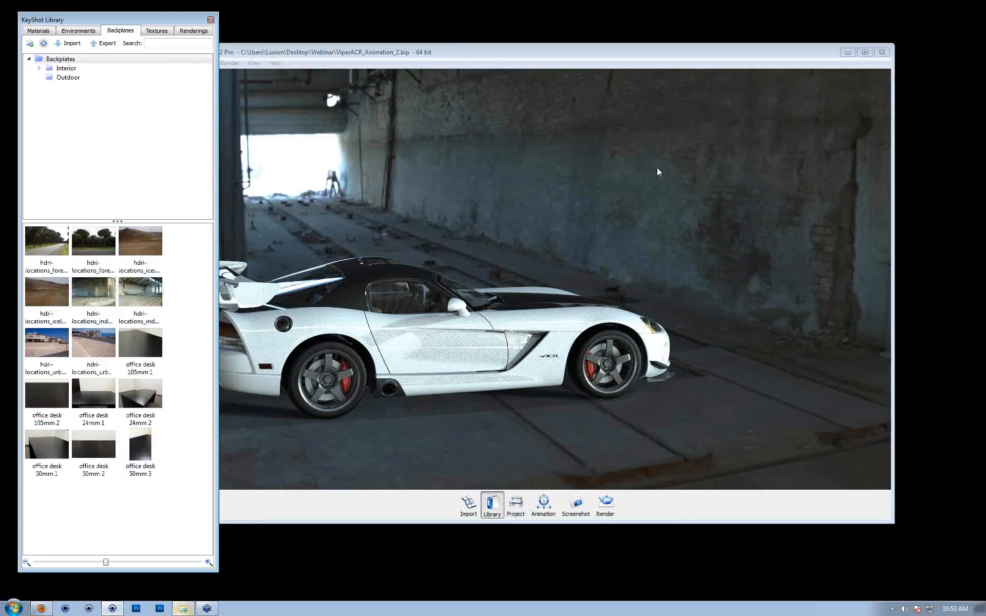
{"action": "left_click_drag", "start_coordinate": [632, 54], "coordinate": [687, 16]}
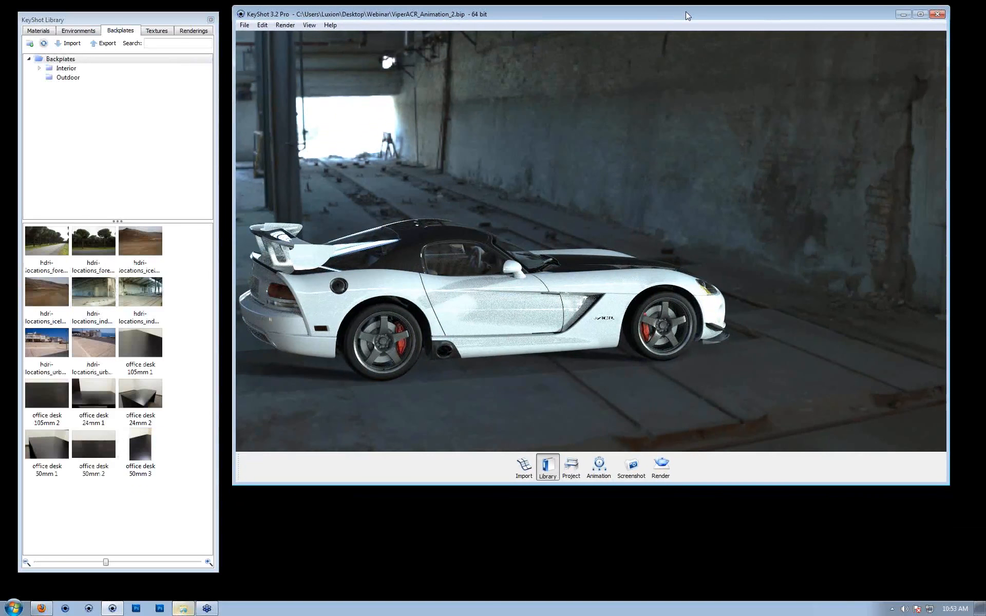
{"action": "right_click", "coordinate": [506, 321]}
{"action": "left_click", "coordinate": [556, 468]}
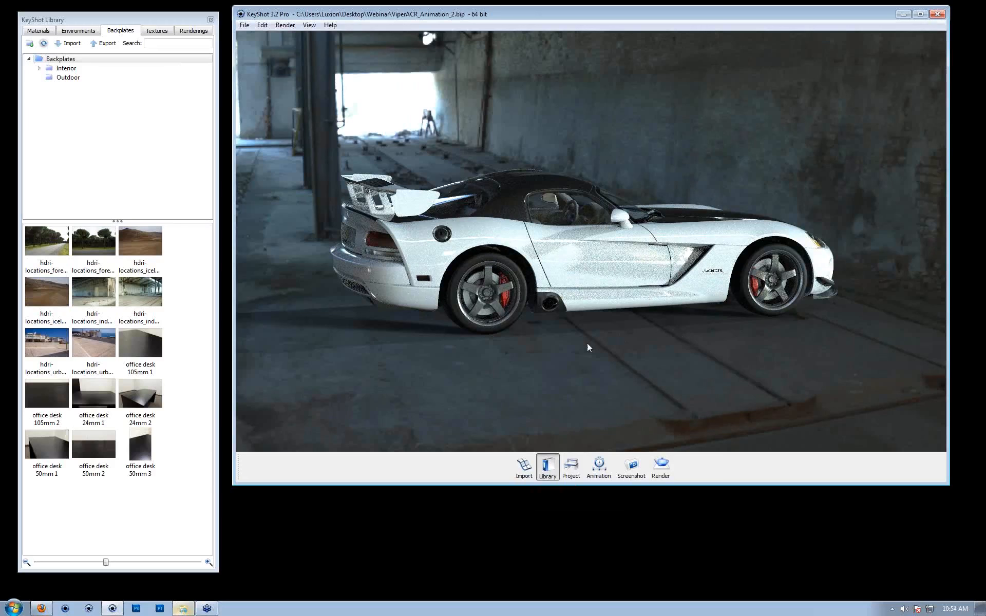
{"action": "mouse_move", "coordinate": [645, 330]}
{"action": "left_mouse_down"}
{"action": "mouse_move", "coordinate": [176, 341]}
{"action": "mouse_move", "coordinate": [643, 339]}
{"action": "mouse_move", "coordinate": [642, 325]}
{"action": "left_mouse_up"}
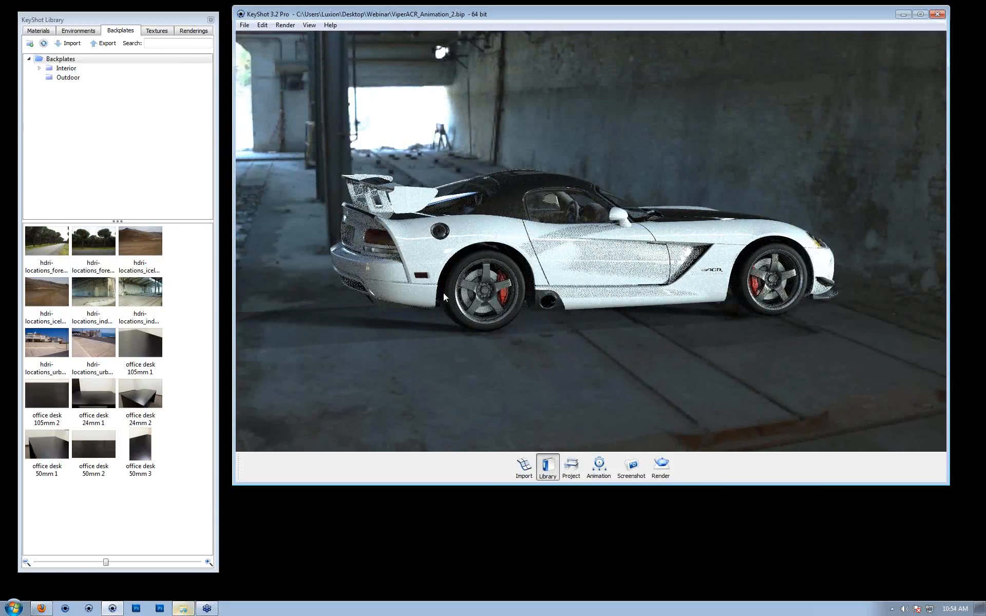
- Preview the Viper against a plain colour background and turn the camera to a front three-quarter view
{"action": "key", "text": "c"}
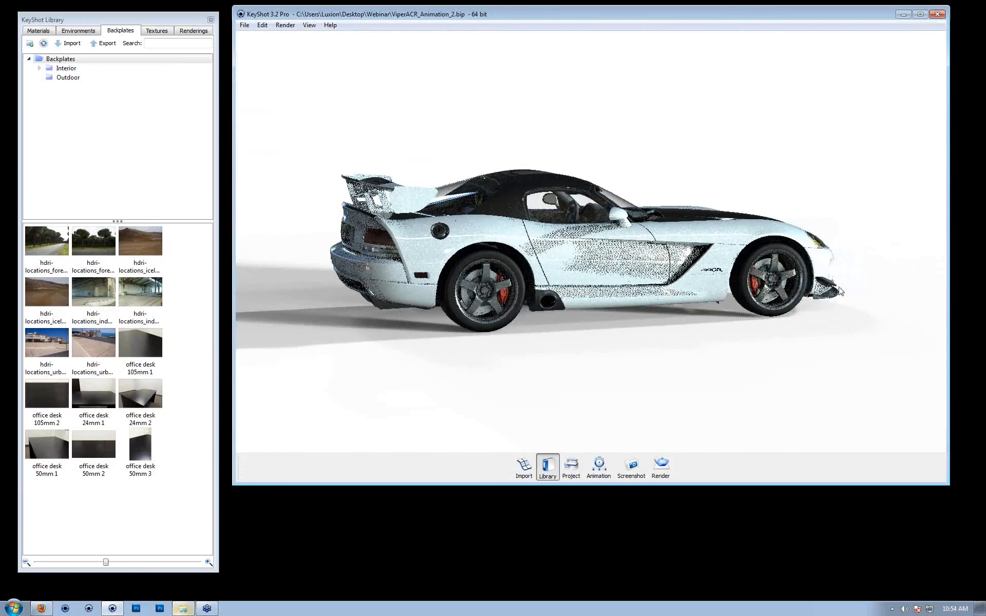
{"action": "left_click_drag", "start_coordinate": [840, 288], "coordinate": [274, 248]}
{"action": "left_click_drag", "start_coordinate": [801, 277], "coordinate": [469, 316]}
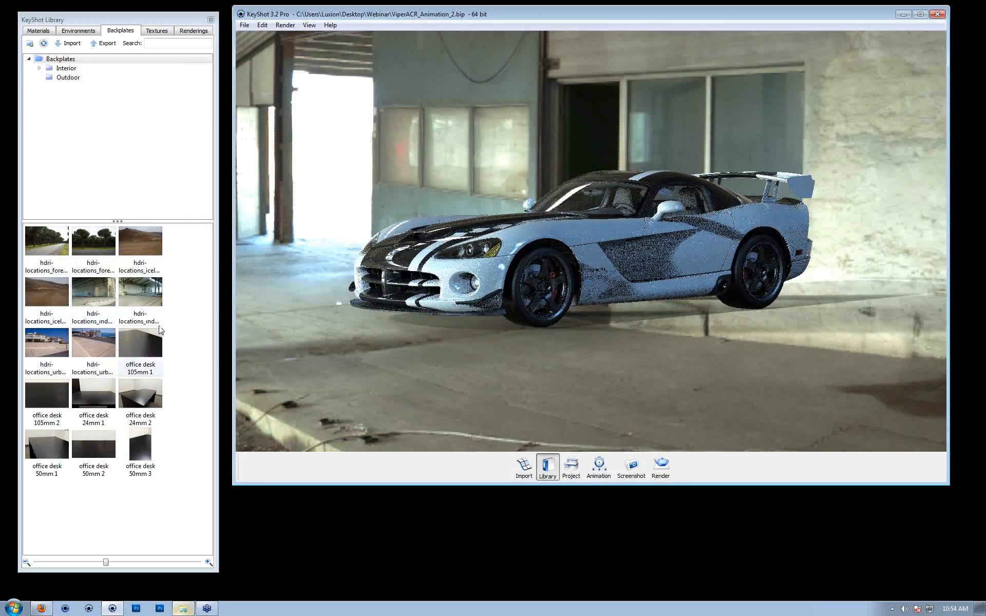
- Place the first hdri-locations_ind... backplate behind the Viper and compare it with the lighting environment background
{"action": "left_click_drag", "start_coordinate": [93, 298], "coordinate": [378, 137]}
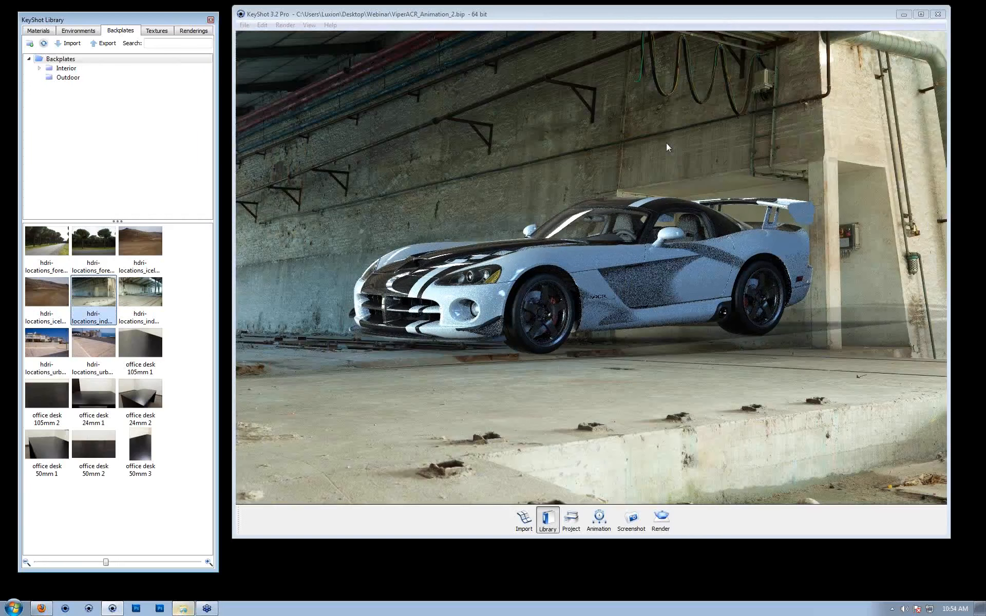
{"action": "left_click_drag", "start_coordinate": [691, 17], "coordinate": [689, 43]}
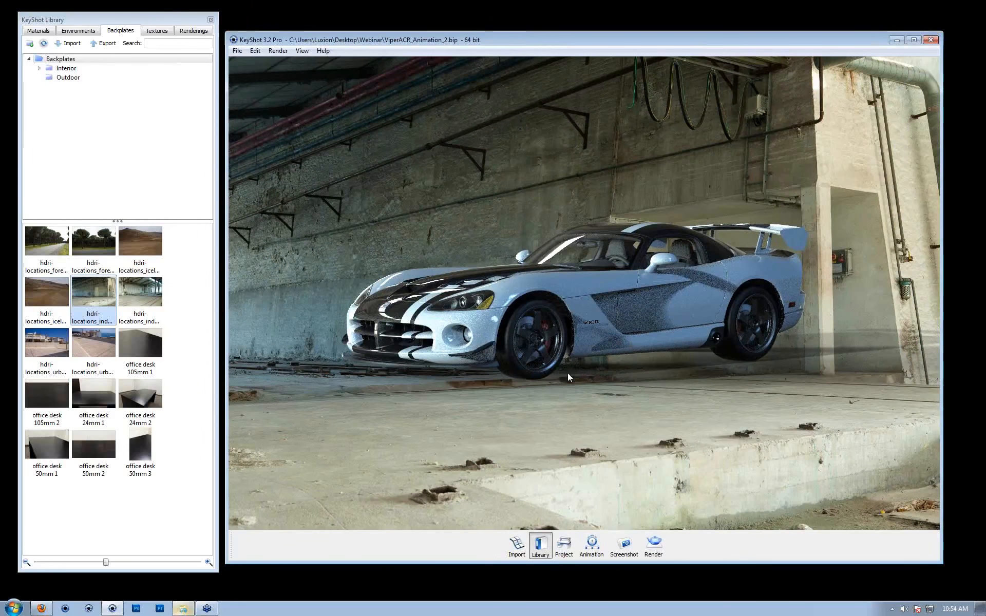
{"action": "key", "text": "e"}
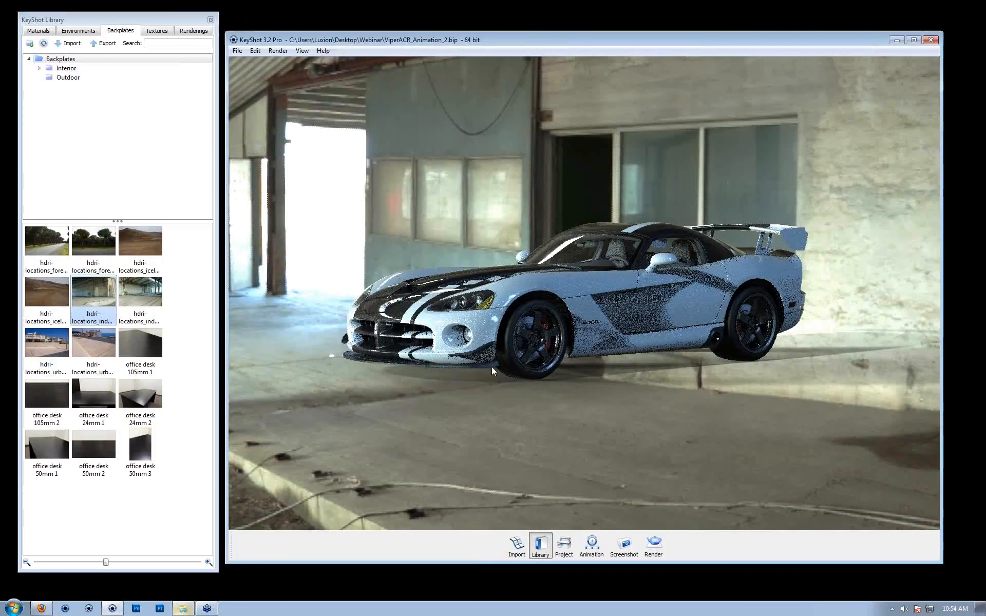
{"action": "left_click_drag", "start_coordinate": [491, 366], "coordinate": [449, 378]}
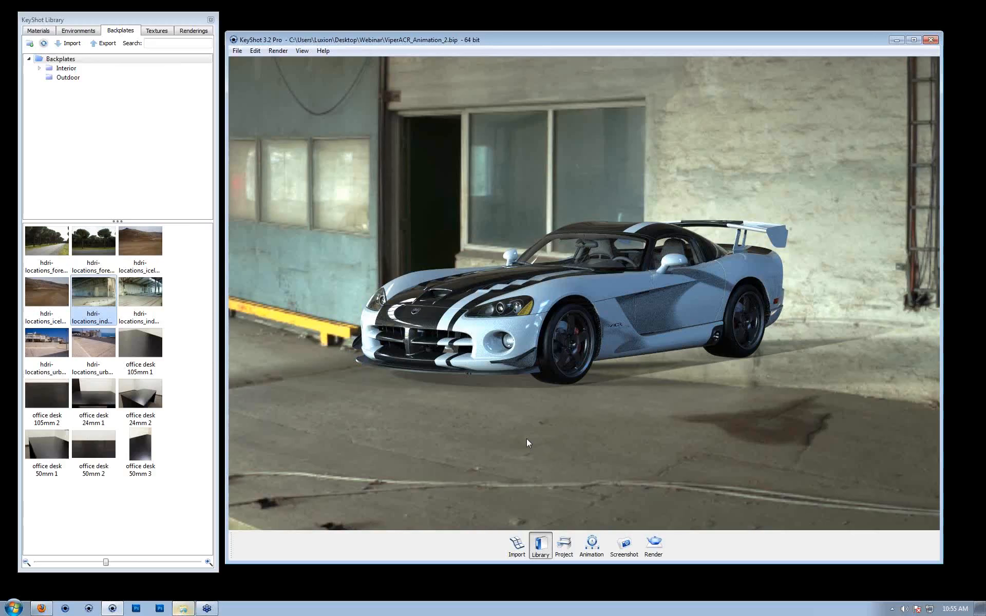
{"action": "key", "text": "g"}
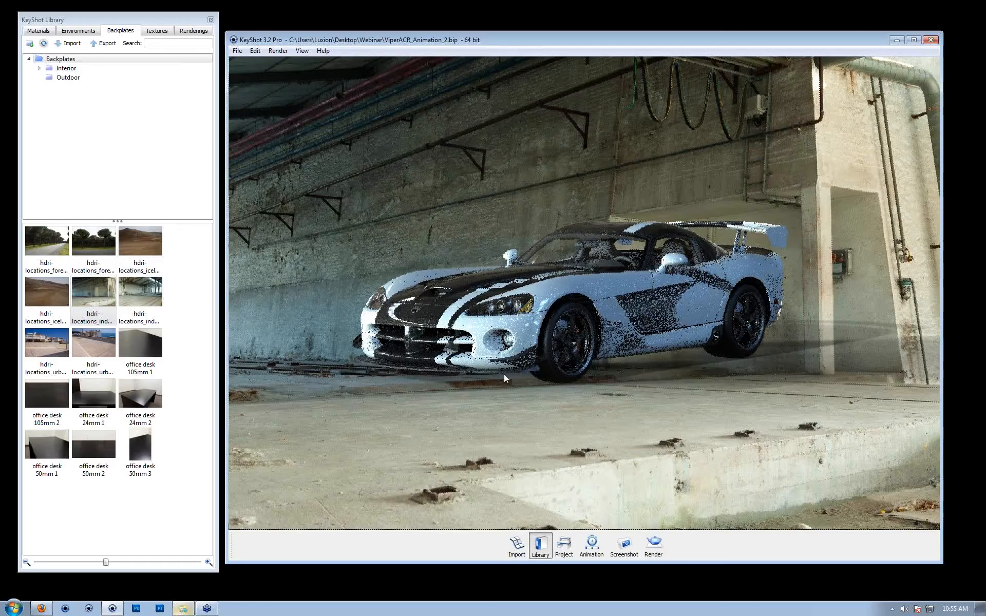
- Set the camera's focal length to 46 mm and close the Project window
{"action": "key", "text": "space"}
{"action": "left_click", "coordinate": [842, 50]}
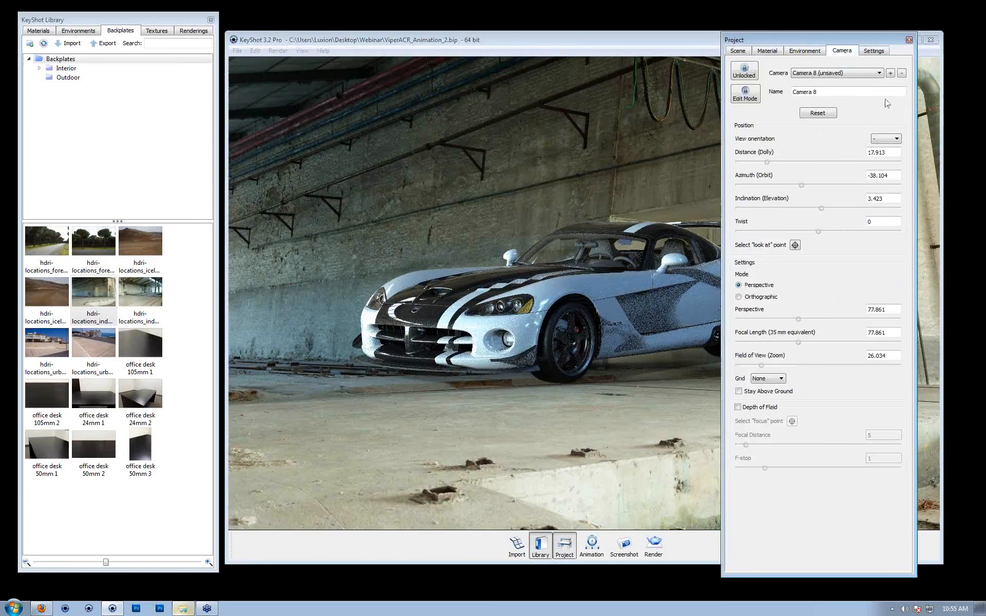
{"action": "left_click_drag", "start_coordinate": [864, 37], "coordinate": [840, 30]}
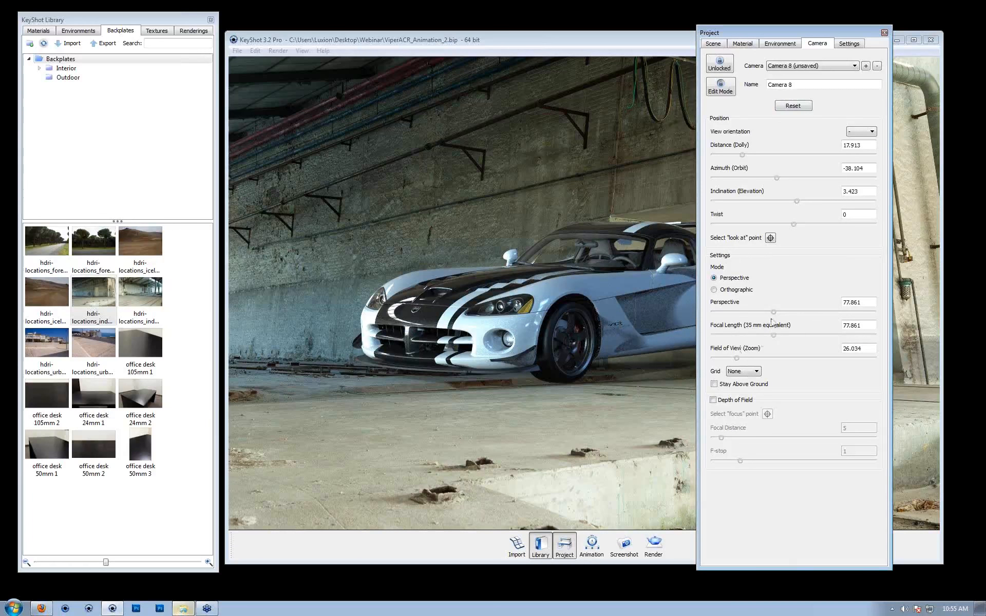
{"action": "left_click_drag", "start_coordinate": [866, 325], "coordinate": [649, 317]}
{"action": "type", "text": "46"}
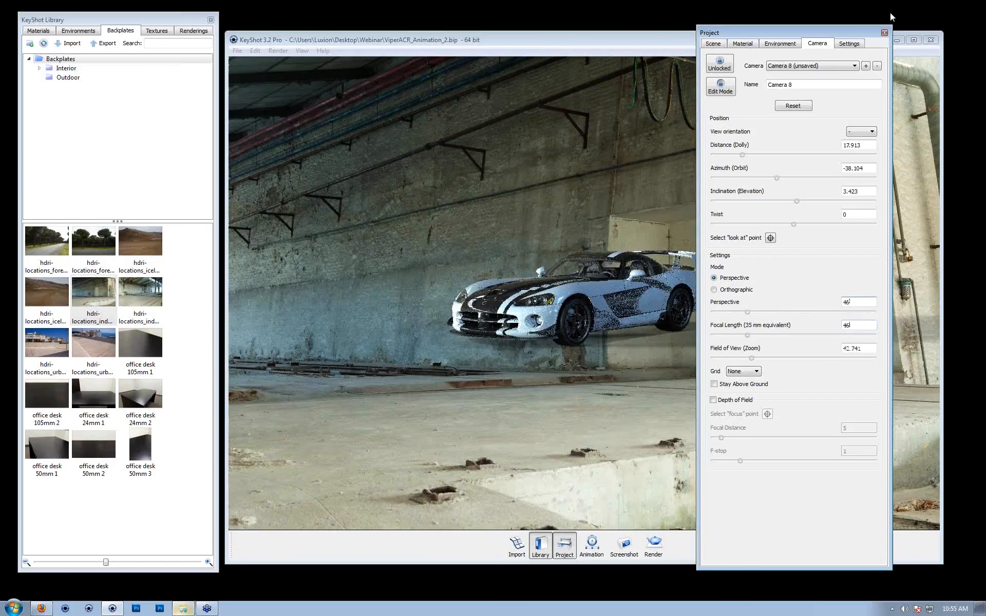
{"action": "left_click_drag", "start_coordinate": [862, 32], "coordinate": [929, 38]}
{"action": "left_click", "coordinate": [951, 38]}
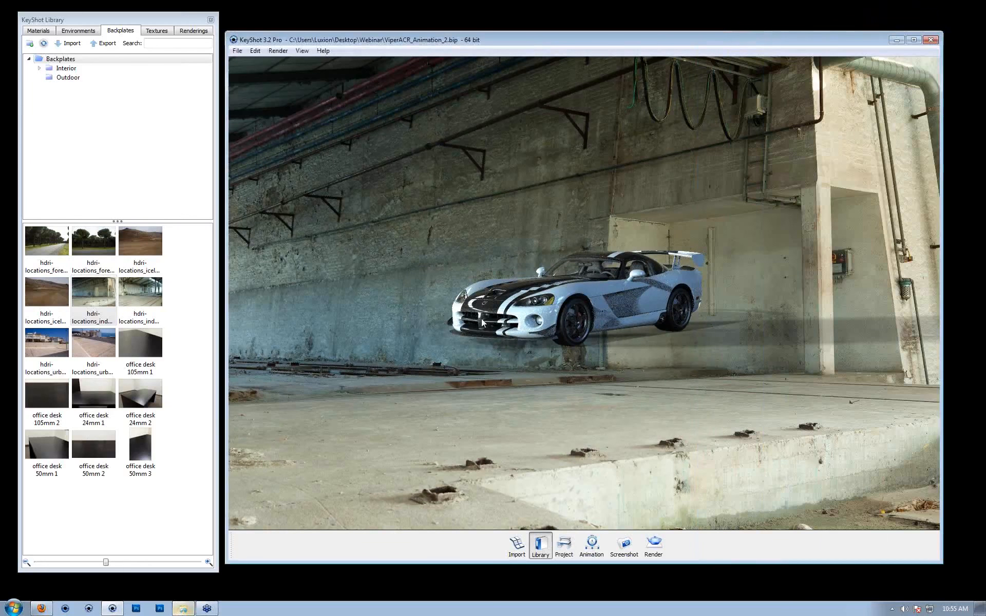
- Reposition the camera lower and closer so the Viper's wheels sit on the backplate's concrete floor in matching perspective
{"action": "left_click_drag", "start_coordinate": [583, 345], "coordinate": [611, 321]}
{"action": "middle_click_drag", "start_coordinate": [611, 321], "coordinate": [605, 345]}
{"action": "left_click_drag", "start_coordinate": [605, 345], "coordinate": [593, 327]}
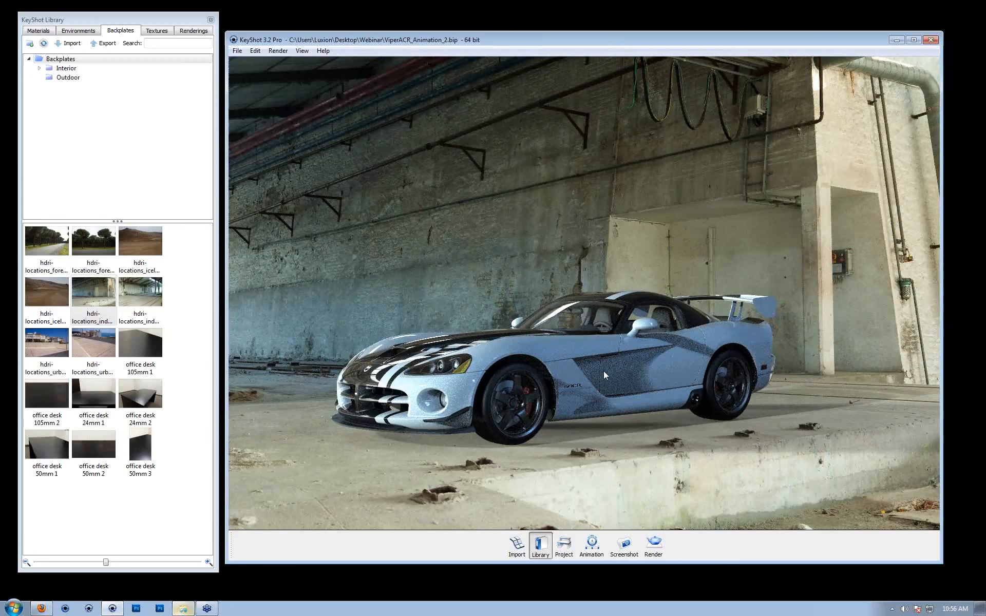
{"action": "left_click_drag", "start_coordinate": [603, 371], "coordinate": [643, 395]}
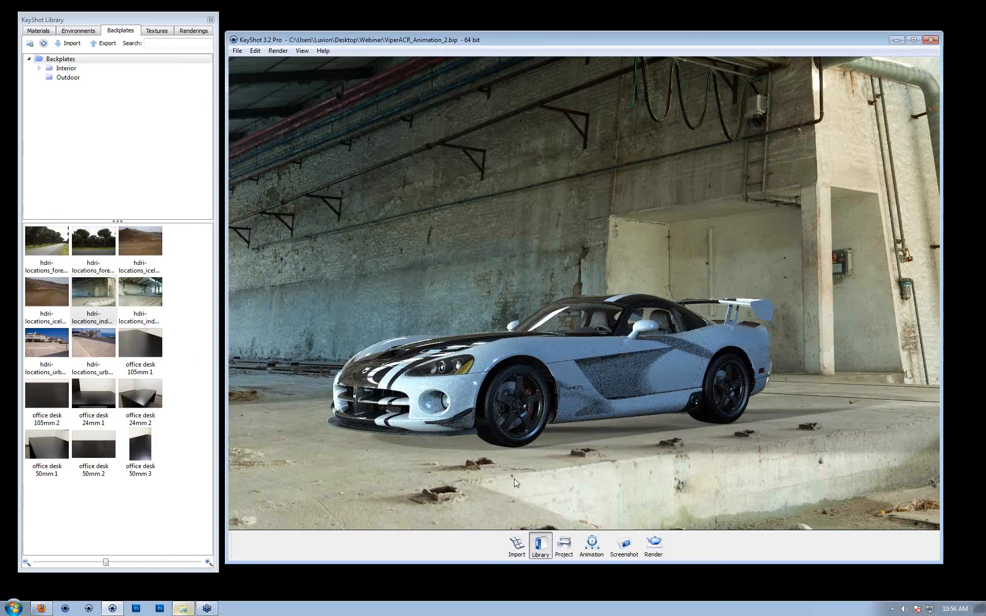
- Save the view matched to the backplate as a new camera
{"action": "key", "text": "space"}
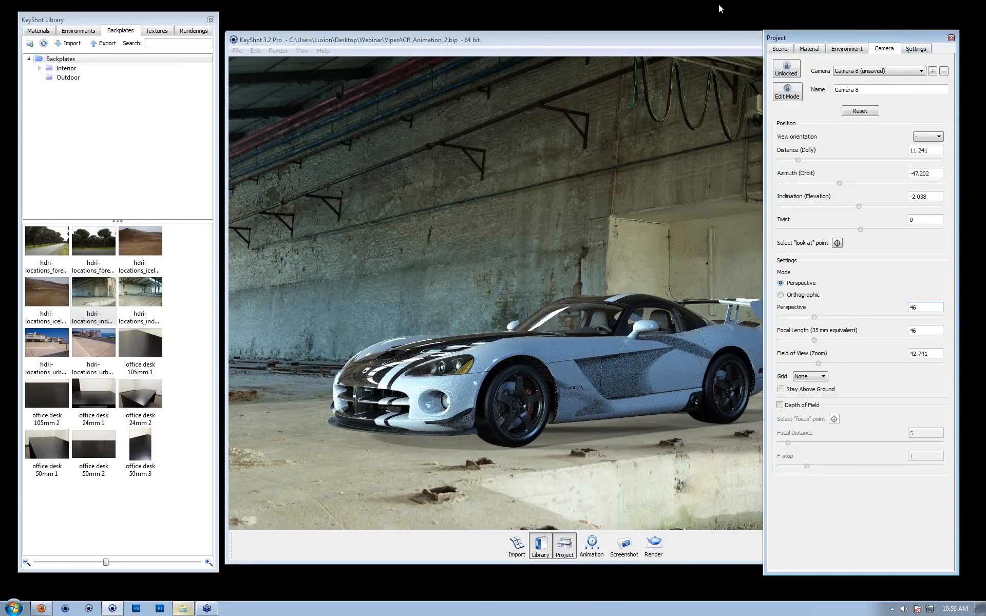
{"action": "left_click_drag", "start_coordinate": [749, 44], "coordinate": [682, 37]}
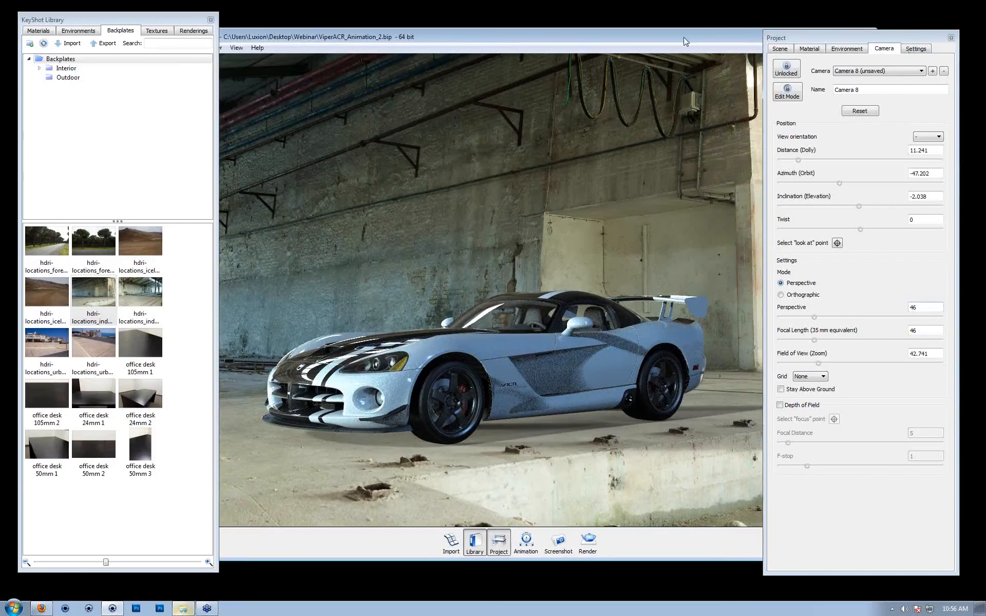
{"action": "left_click", "coordinate": [931, 71]}
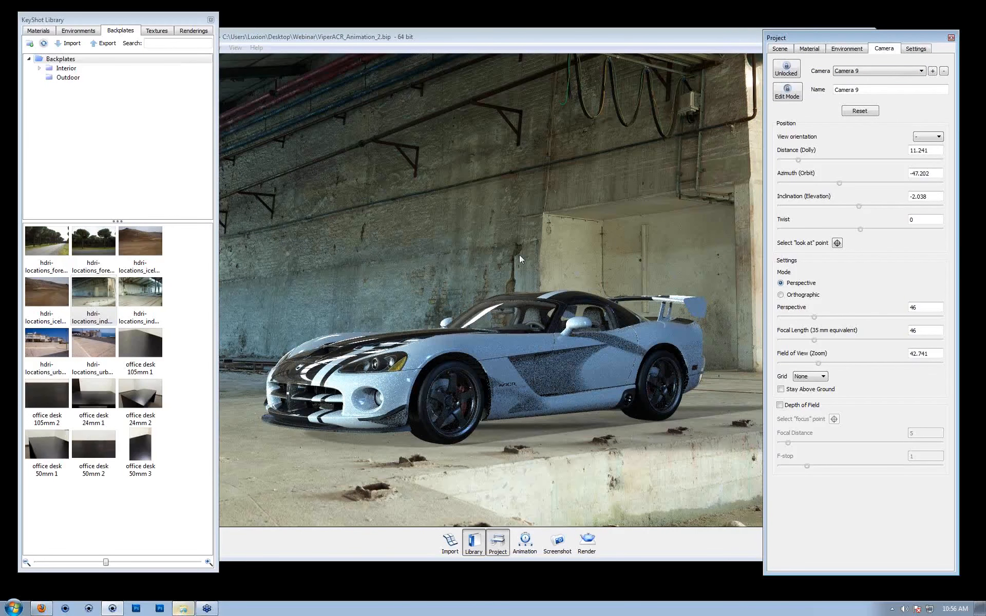
- Orbit to a raised view of the Viper and restore the saved Camera 9 view
{"action": "left_click_drag", "start_coordinate": [661, 302], "coordinate": [534, 391]}
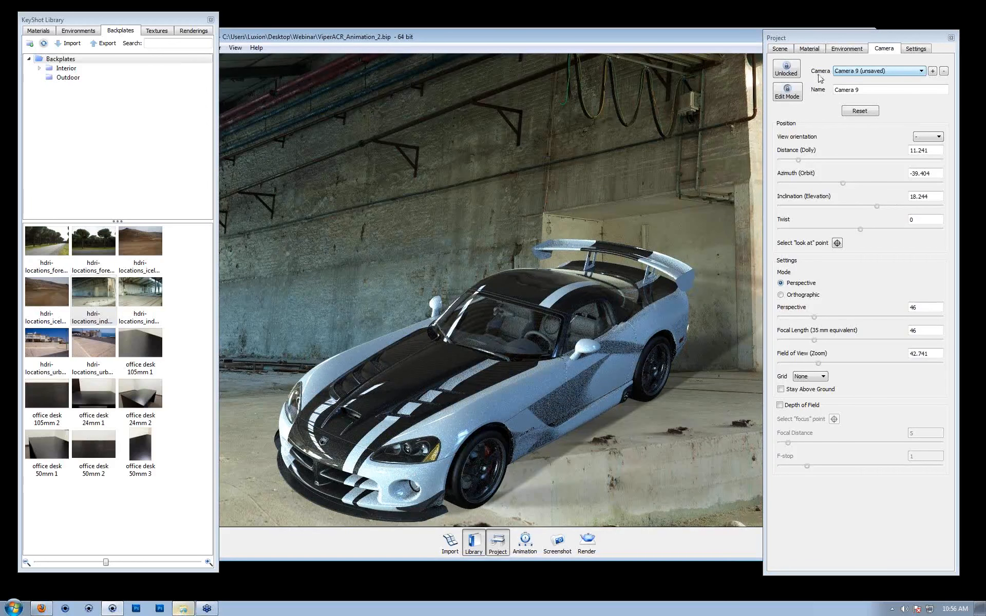
{"action": "left_click", "coordinate": [871, 72]}
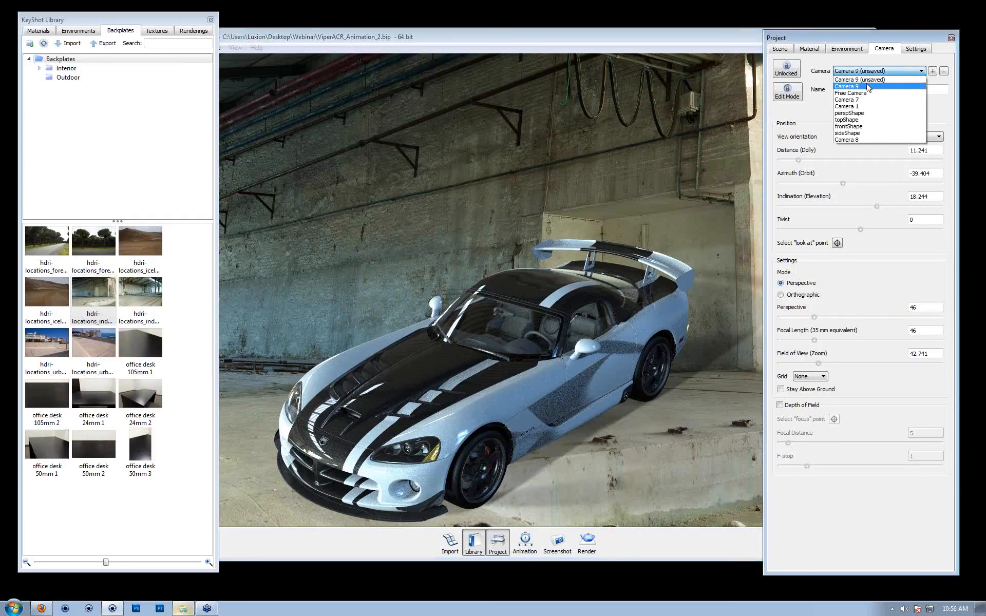
{"action": "left_click", "coordinate": [868, 86]}
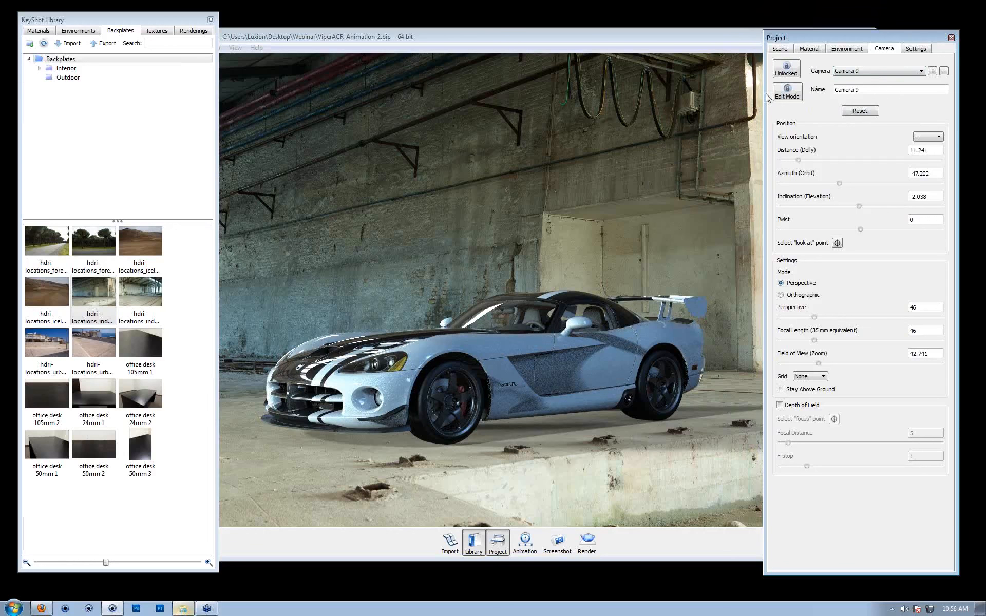
- Close the Project window and turn off ground flattening for the lighting environment around the Viper
{"action": "left_click", "coordinate": [951, 38]}
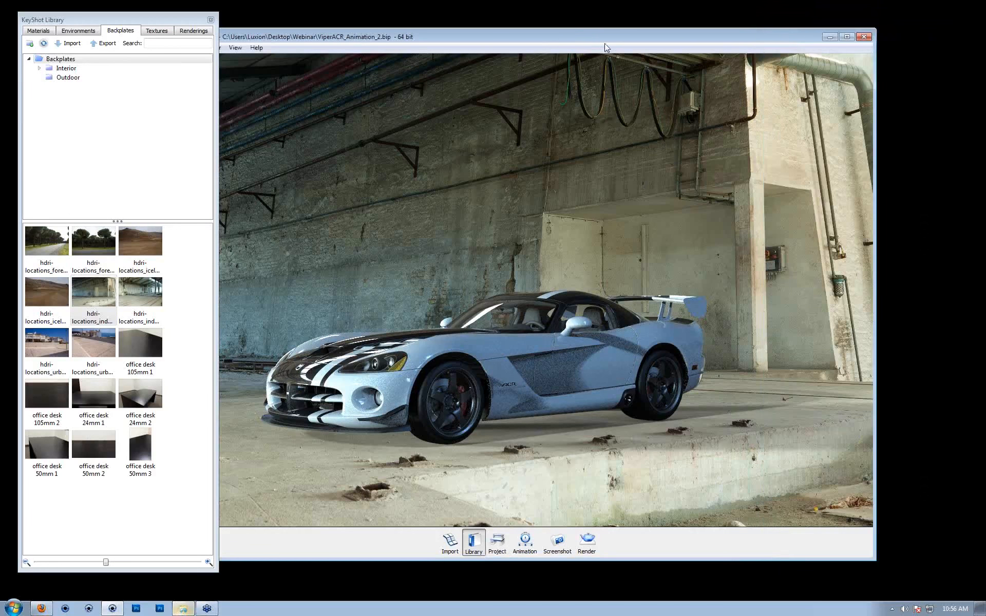
{"action": "left_click_drag", "start_coordinate": [606, 37], "coordinate": [667, 32]}
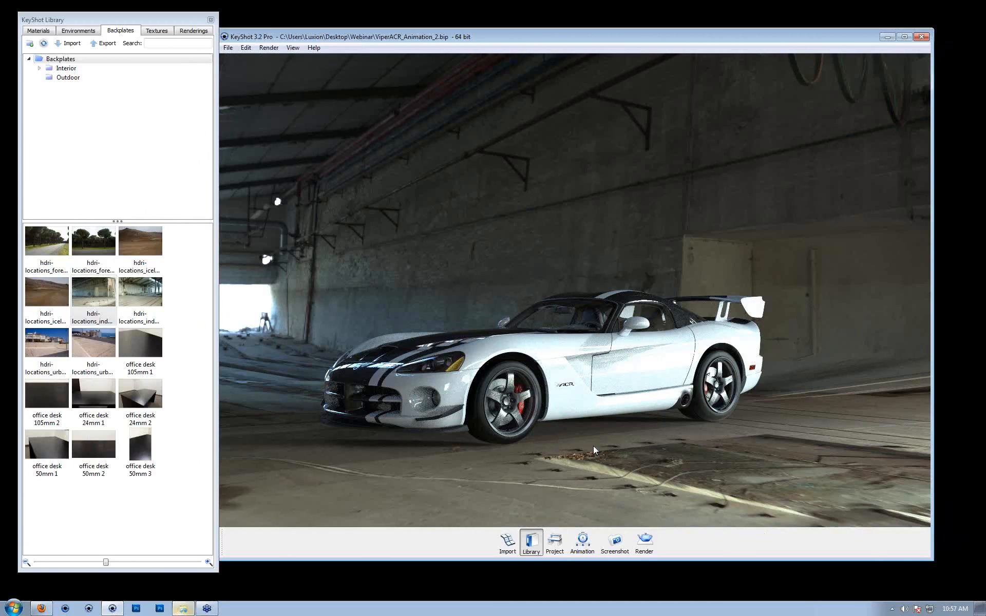
{"action": "key", "text": "g"}
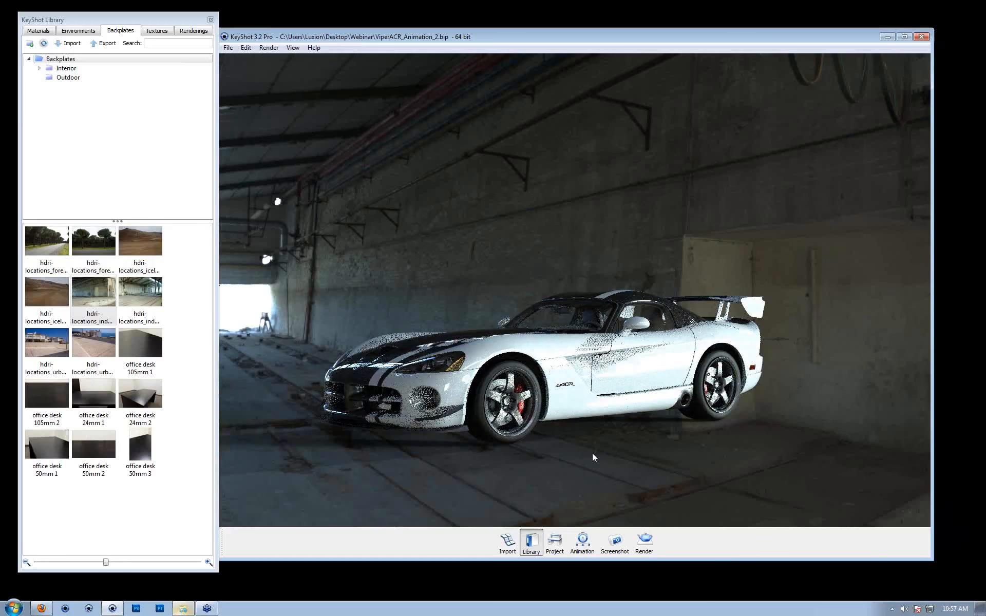
{"action": "left_click_drag", "start_coordinate": [575, 431], "coordinate": [362, 401]}
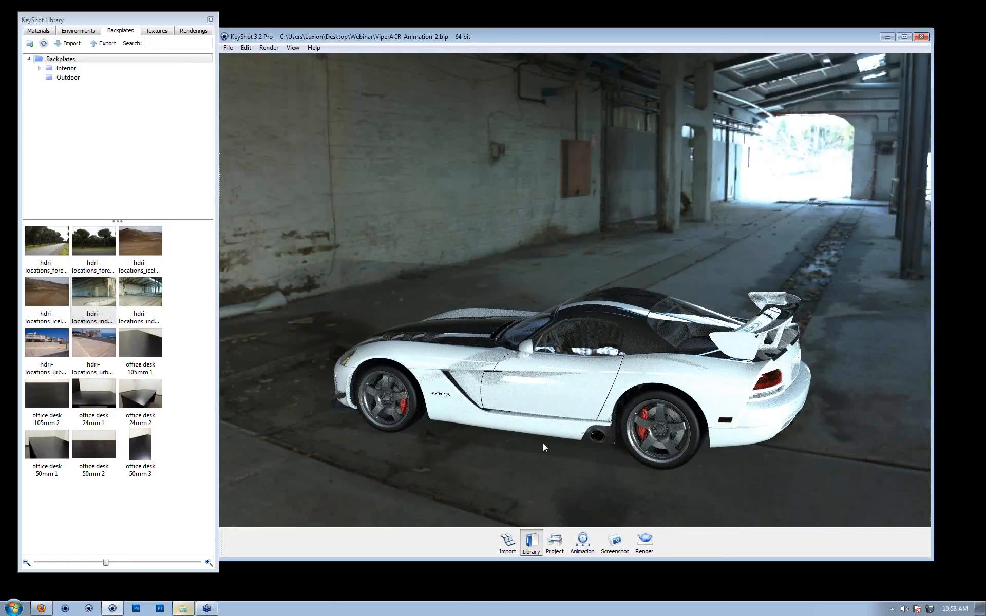
- Orbit around the Viper in the lighting environment and return to the industrial backplate with the saved Camera 9 view
{"action": "left_click_drag", "start_coordinate": [522, 462], "coordinate": [756, 240]}
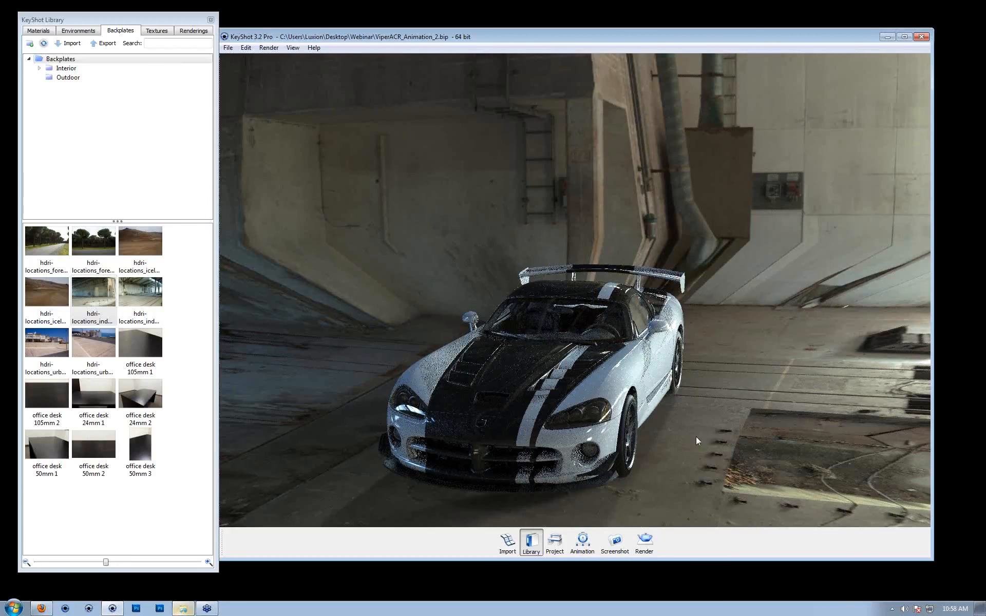
{"action": "left_click_drag", "start_coordinate": [695, 436], "coordinate": [516, 417]}
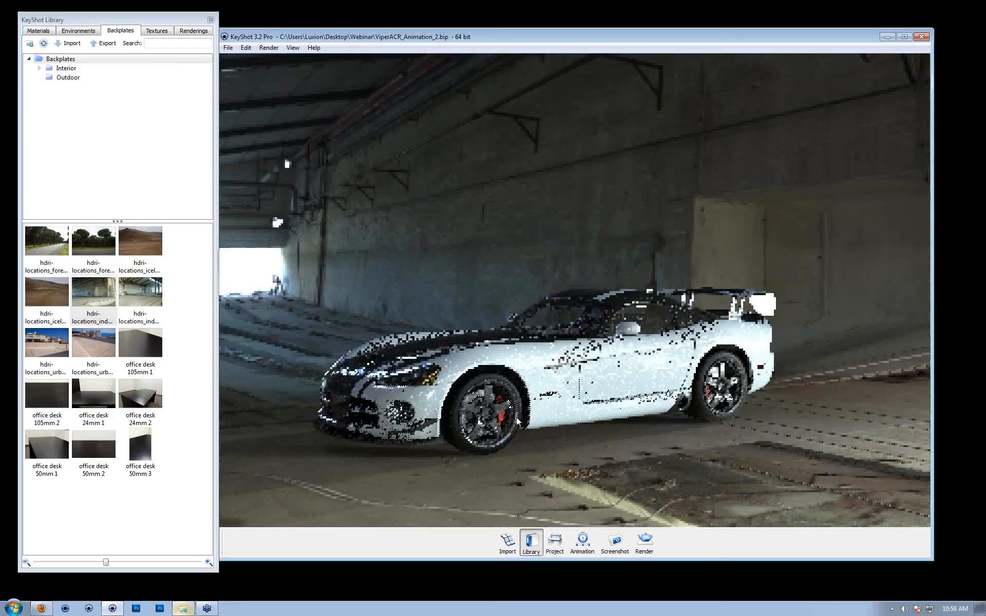
{"action": "key", "text": "b"}
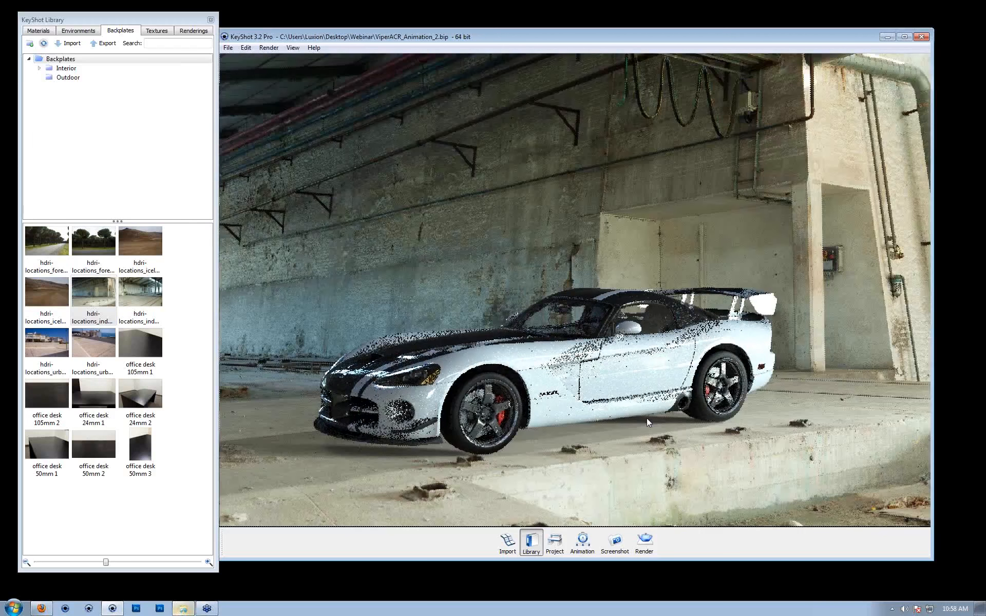
{"action": "key", "text": "space"}
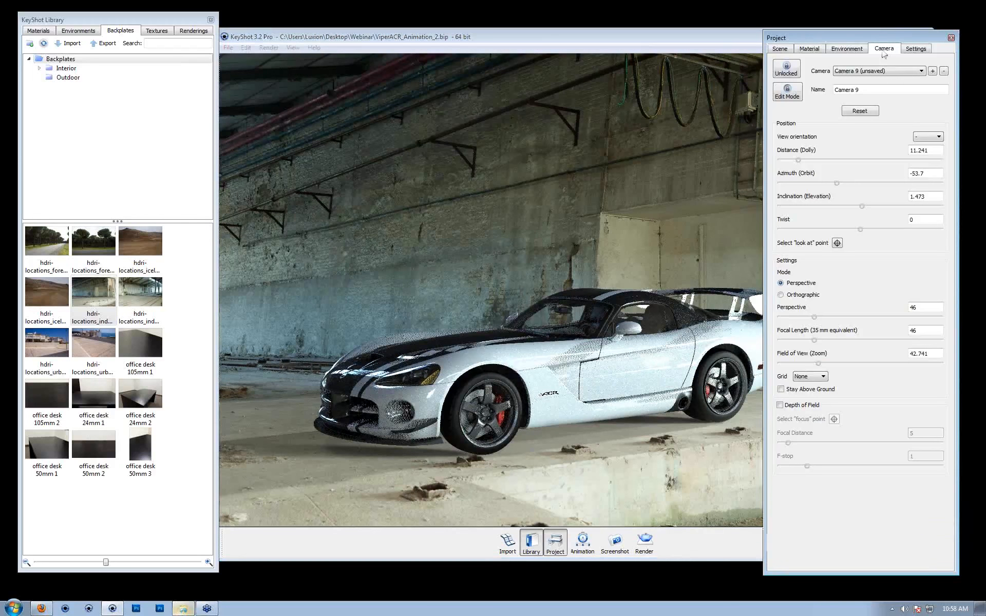
{"action": "left_click", "coordinate": [885, 71]}
{"action": "left_click", "coordinate": [853, 87]}
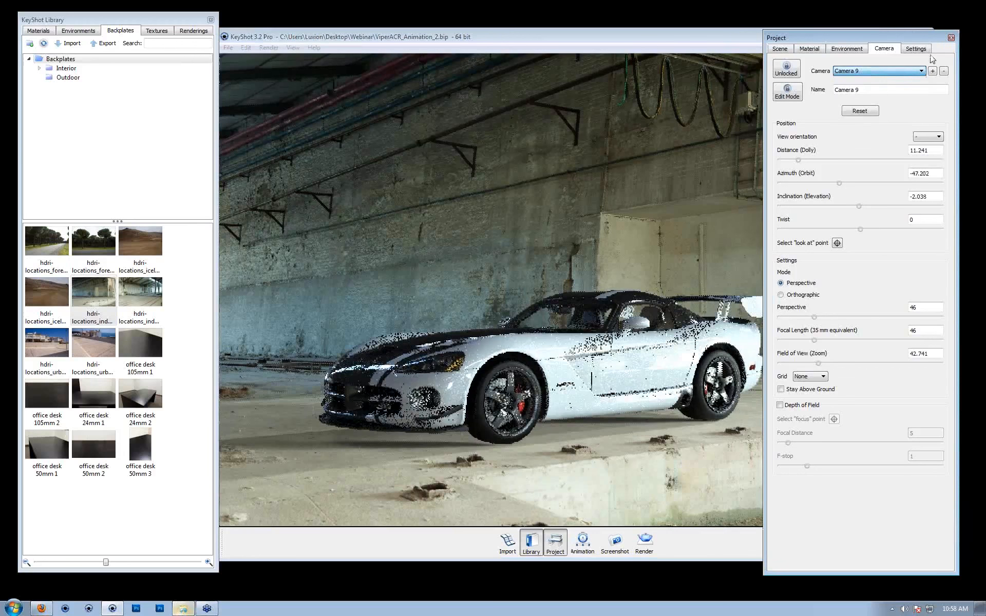
{"action": "key", "text": "space"}
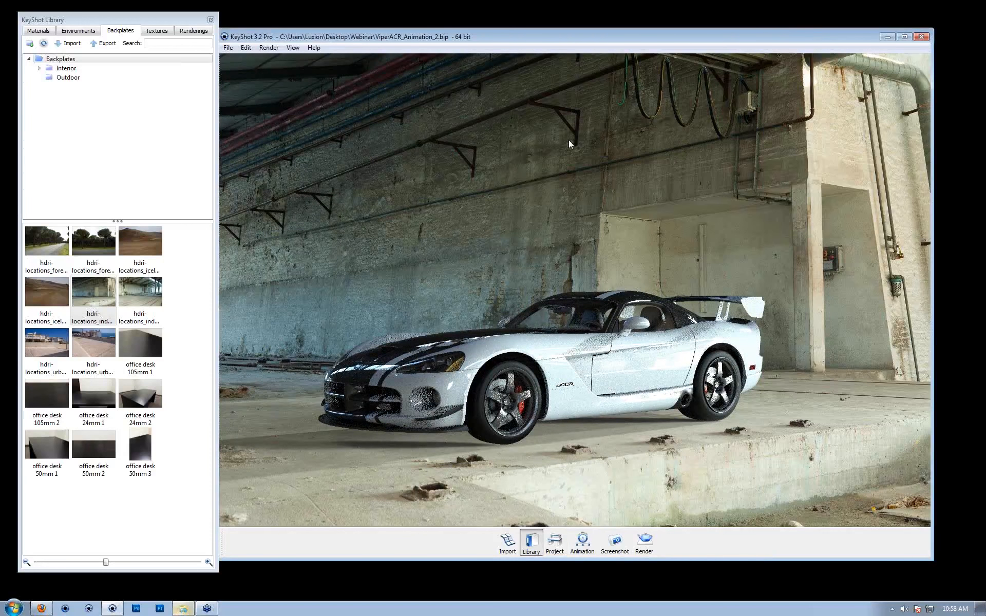
- Close the Library window and move the main KeyShot window to free up screen space
{"action": "left_click_drag", "start_coordinate": [662, 40], "coordinate": [682, 44]}
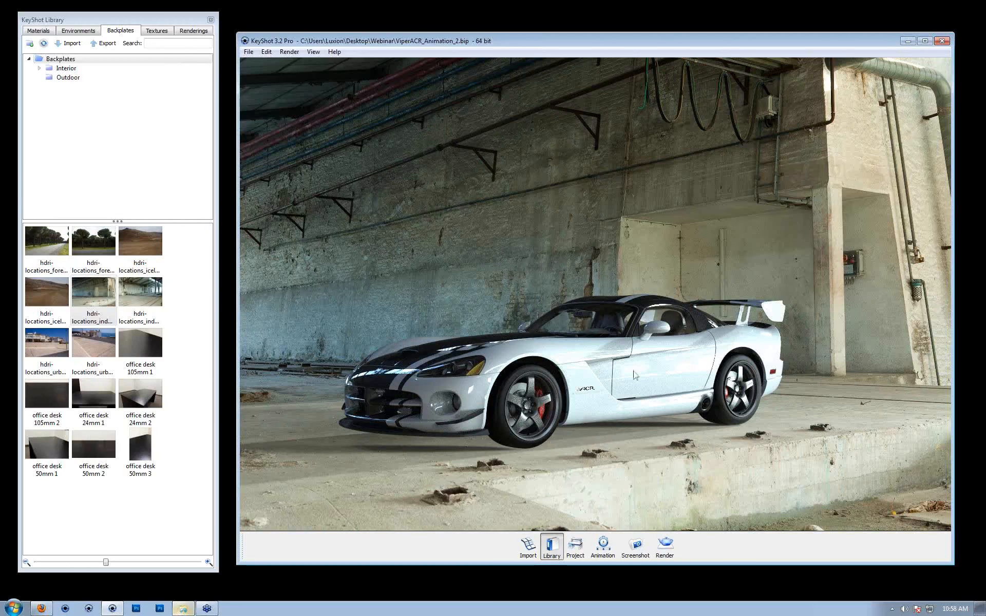
{"action": "left_click", "coordinate": [210, 19]}
{"action": "left_click_drag", "start_coordinate": [430, 41], "coordinate": [208, 8]}
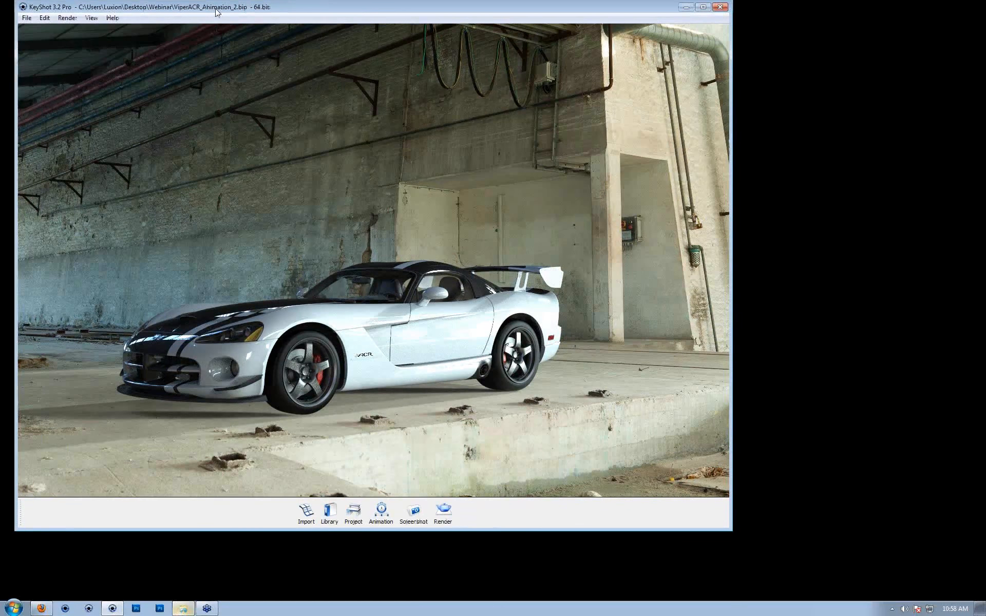
- Open the industrial lighting environment in the KeyShot HDR Editor and move the editor clear of most of the Viper
{"action": "left_click", "coordinate": [353, 515]}
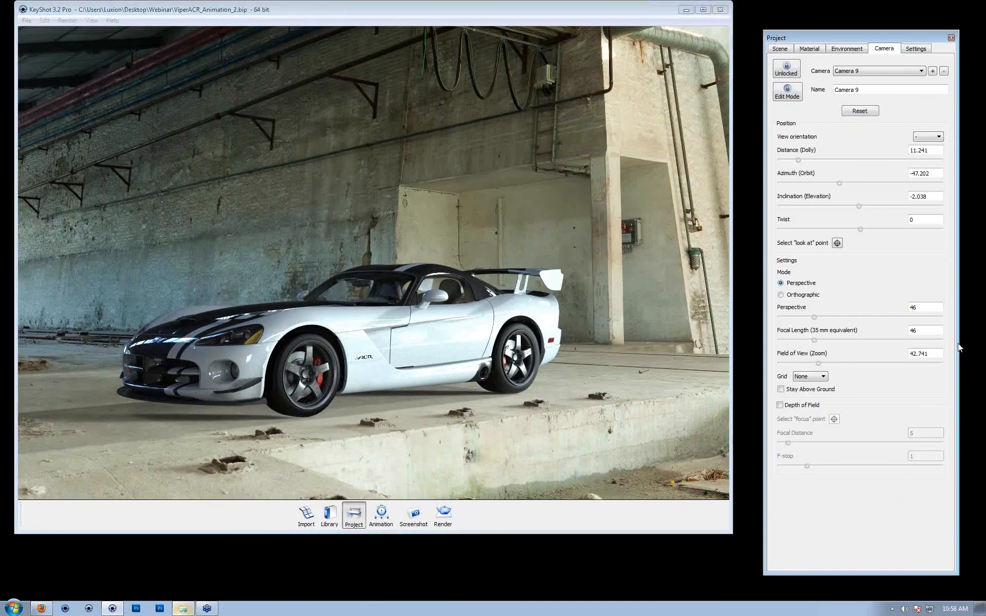
{"action": "left_click", "coordinate": [849, 50]}
{"action": "left_click", "coordinate": [935, 113]}
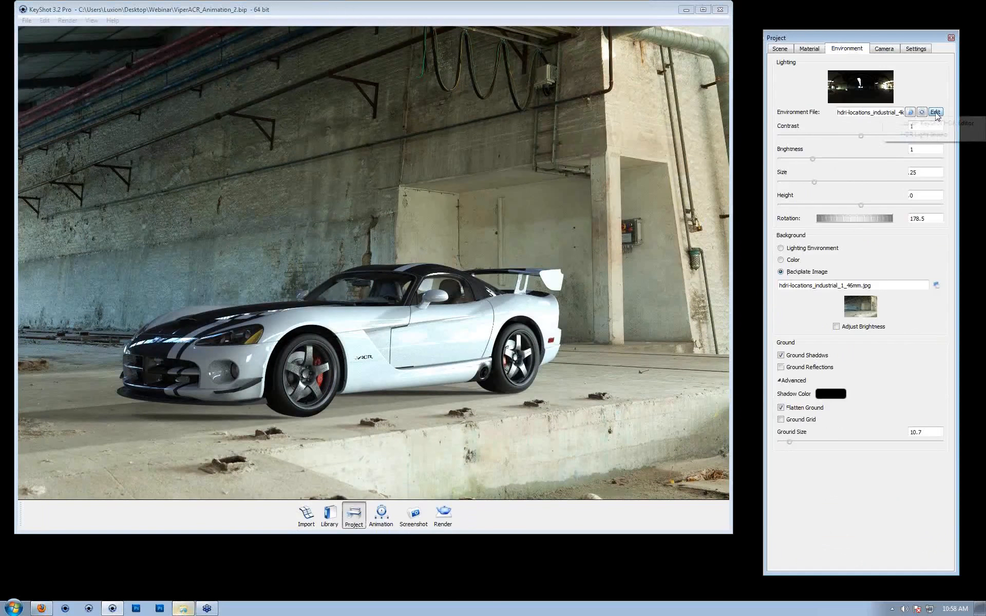
{"action": "left_click", "coordinate": [962, 127]}
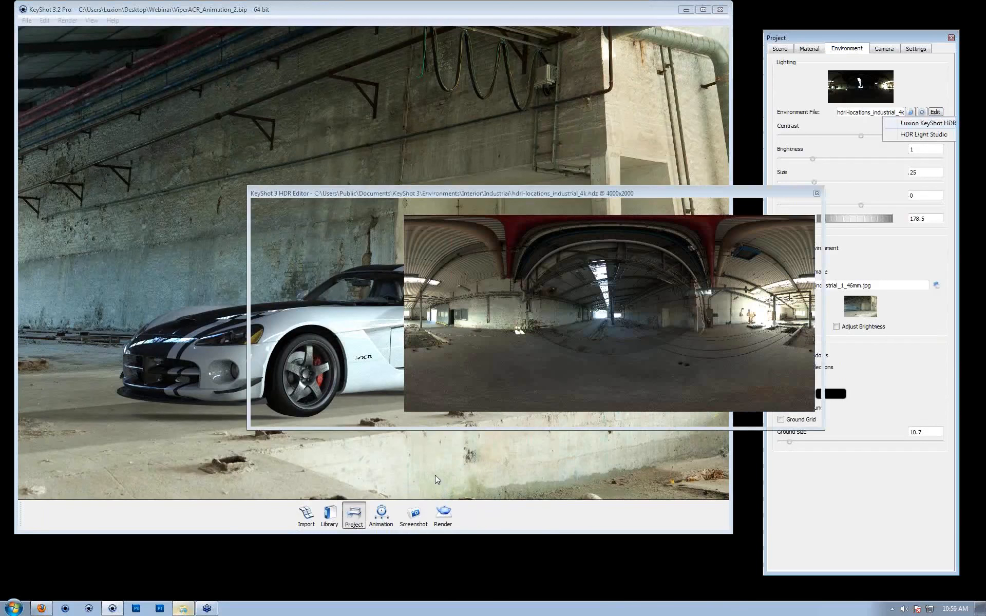
{"action": "left_click_drag", "start_coordinate": [621, 193], "coordinate": [783, 359]}
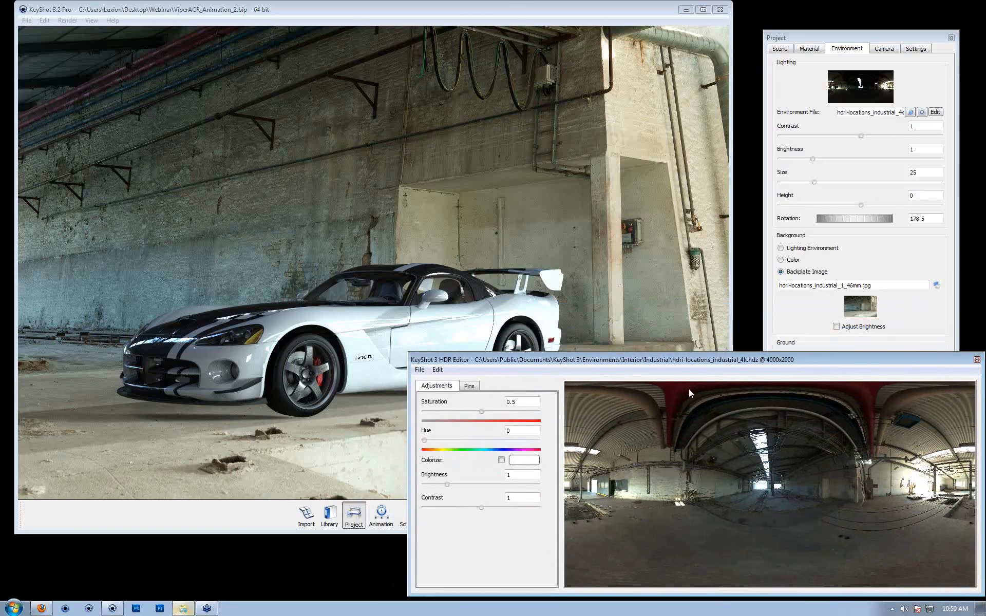
- Try fully desaturating the HDR image with saturation 0 and show the lighting environment behind the Viper
{"action": "left_click", "coordinate": [469, 386]}
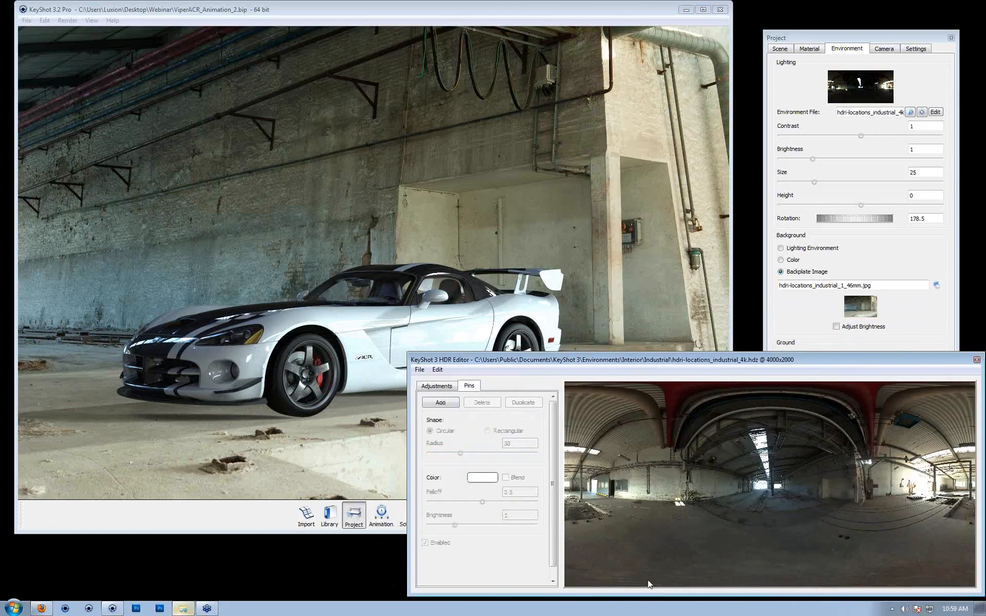
{"action": "left_click", "coordinate": [439, 386]}
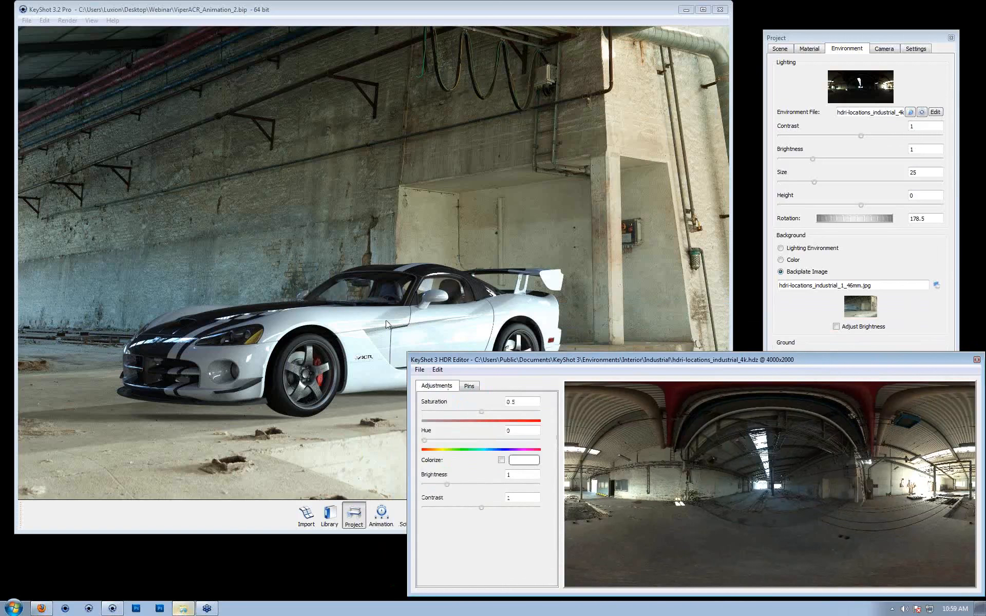
{"action": "left_click_drag", "start_coordinate": [480, 415], "coordinate": [420, 416]}
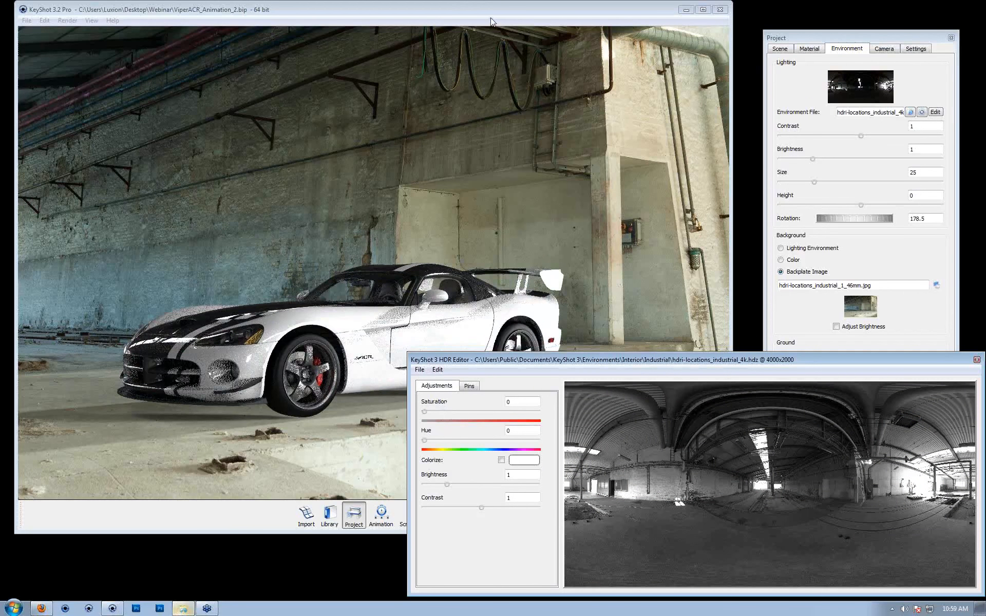
{"action": "mouse_move", "coordinate": [491, 8]}
{"action": "left_mouse_down"}
{"action": "mouse_move", "coordinate": [494, 30]}
{"action": "mouse_move", "coordinate": [490, 17]}
{"action": "left_mouse_up"}
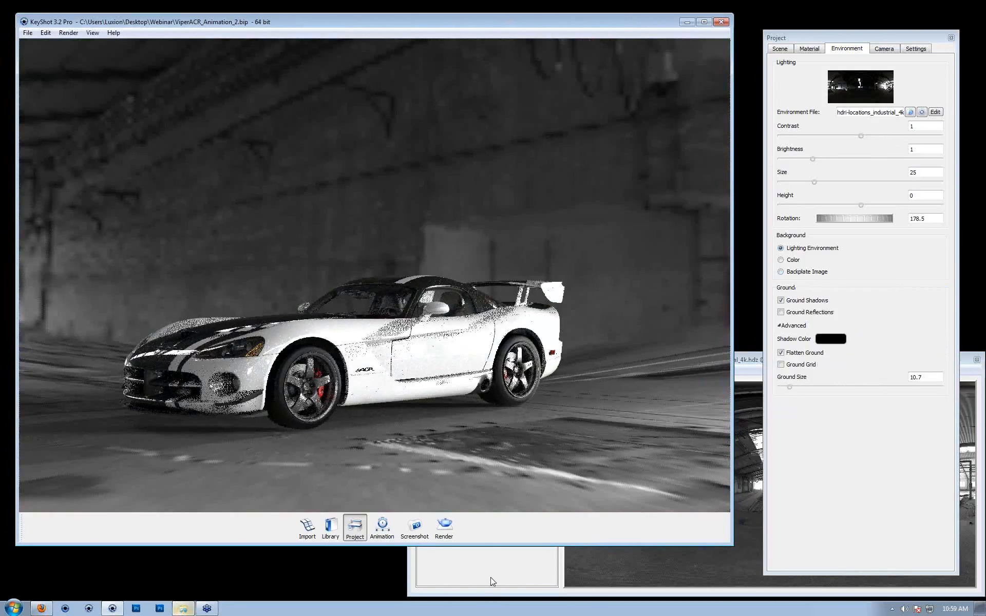
- Set the HDR image's saturation to about 0.258 and switch the background back to the backplate image
{"action": "left_click", "coordinate": [491, 577]}
{"action": "left_click_drag", "start_coordinate": [425, 416], "coordinate": [455, 418]}
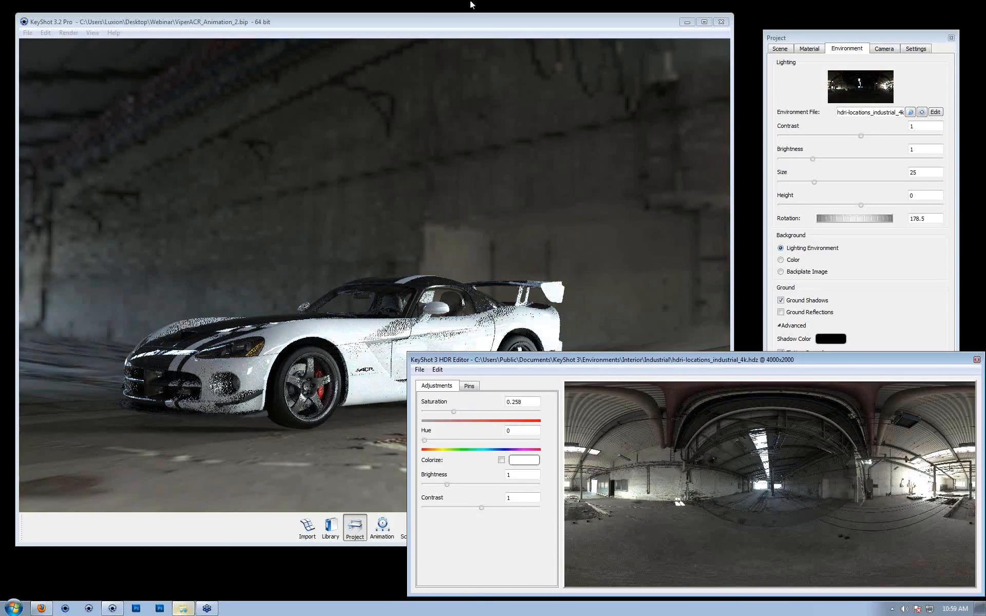
{"action": "left_click_drag", "start_coordinate": [484, 23], "coordinate": [486, 26]}
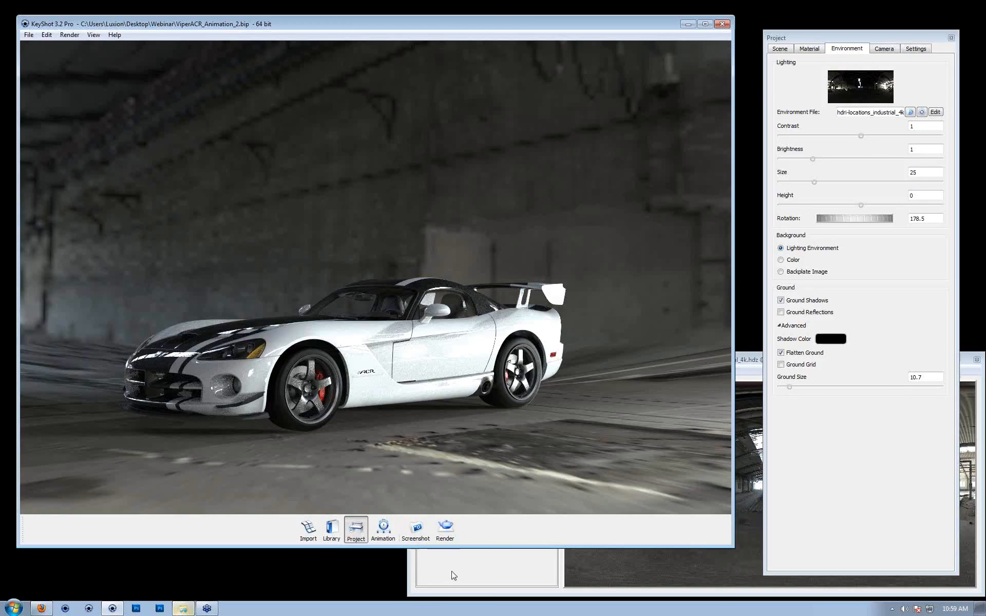
{"action": "mouse_move", "coordinate": [402, 22]}
{"action": "left_mouse_down"}
{"action": "mouse_move", "coordinate": [420, 45]}
{"action": "mouse_move", "coordinate": [384, 16]}
{"action": "mouse_move", "coordinate": [392, 10]}
{"action": "left_mouse_up"}
{"action": "key", "text": "b"}
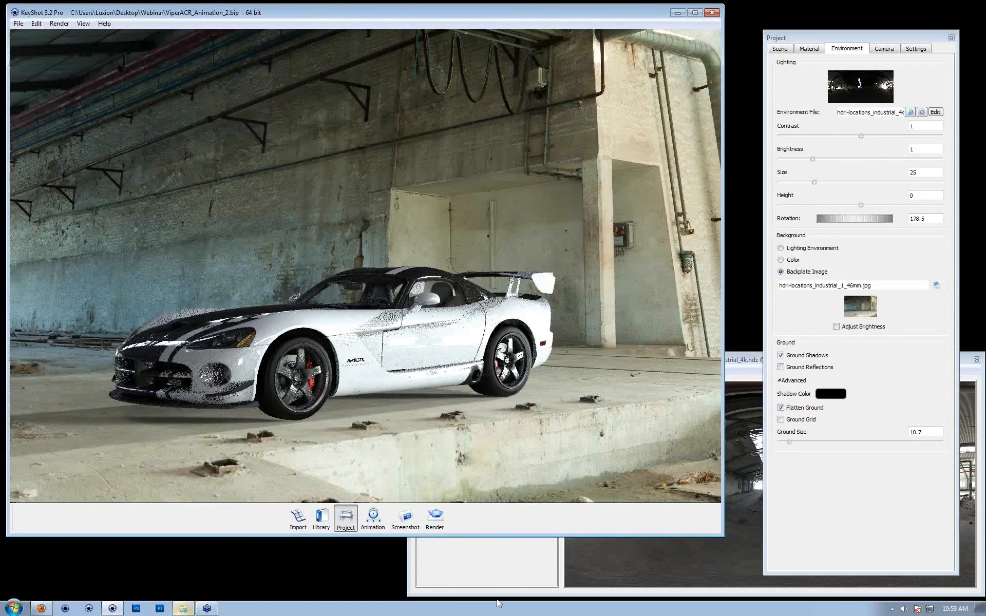
- Try colorizing the HDR image with blue and light-blue tints, then cancel the color choice and disable colorizing
{"action": "left_click", "coordinate": [408, 593]}
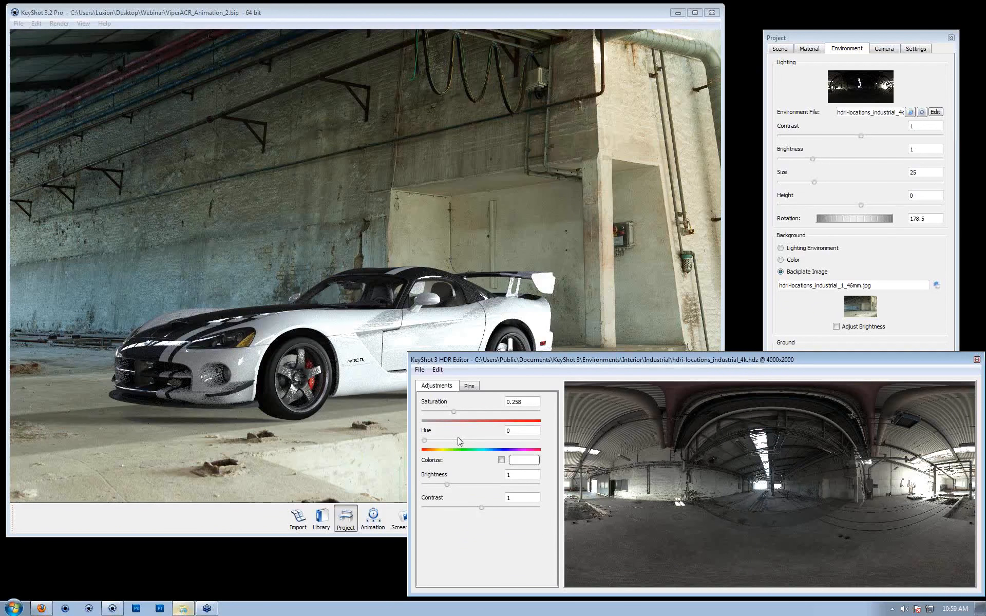
{"action": "left_click", "coordinate": [502, 460]}
{"action": "left_click", "coordinate": [523, 461]}
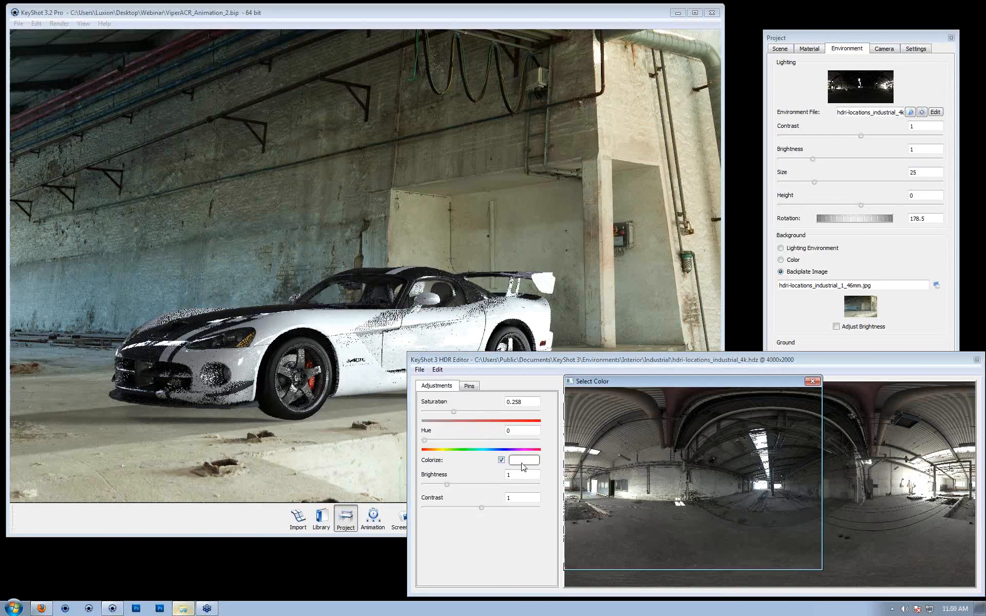
{"action": "left_click", "coordinate": [732, 395]}
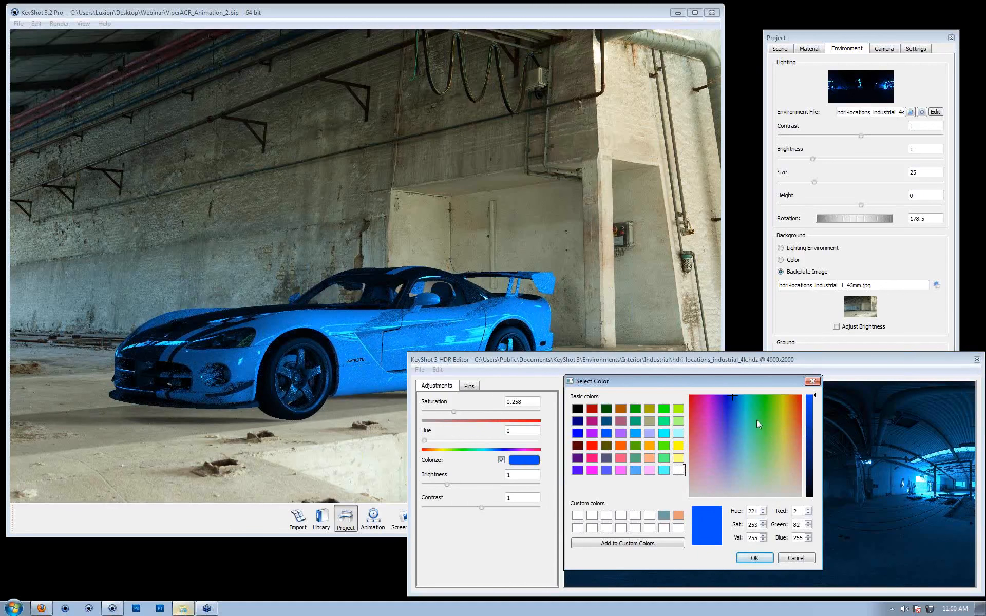
{"action": "left_click", "coordinate": [737, 414]}
{"action": "left_click", "coordinate": [741, 450]}
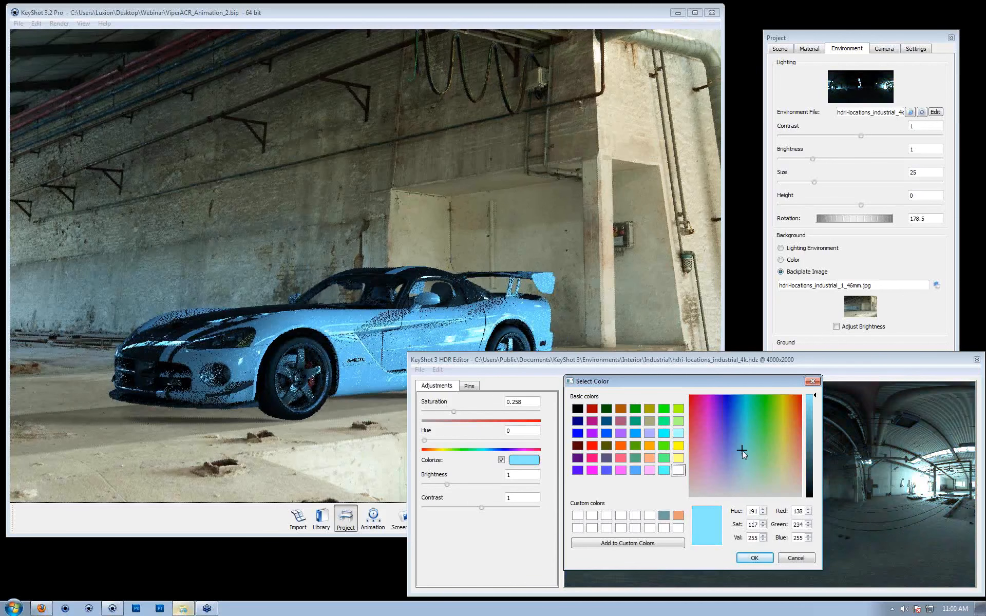
{"action": "left_click", "coordinate": [740, 421]}
{"action": "left_click", "coordinate": [798, 556]}
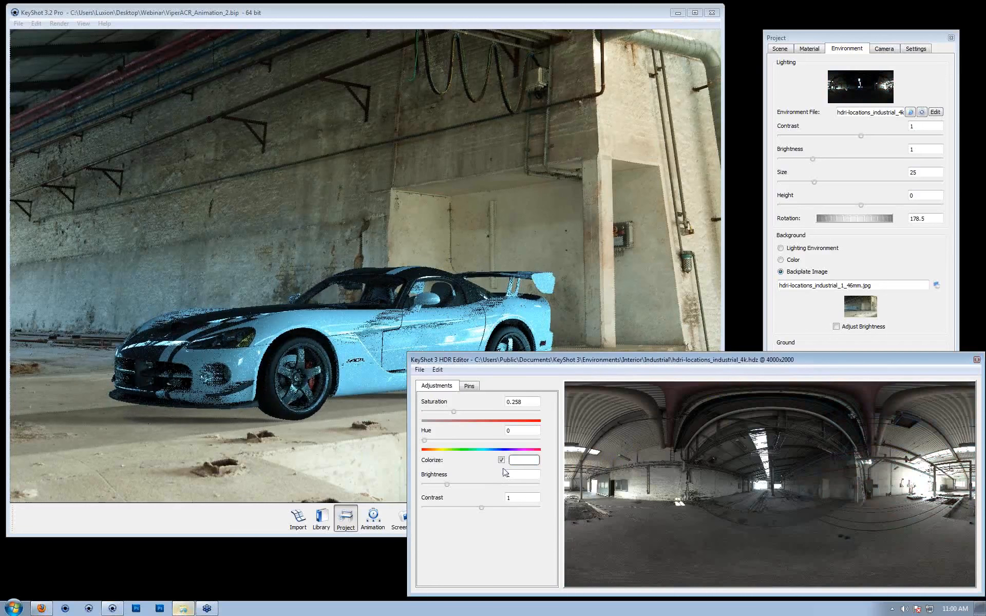
{"action": "left_click", "coordinate": [501, 460]}
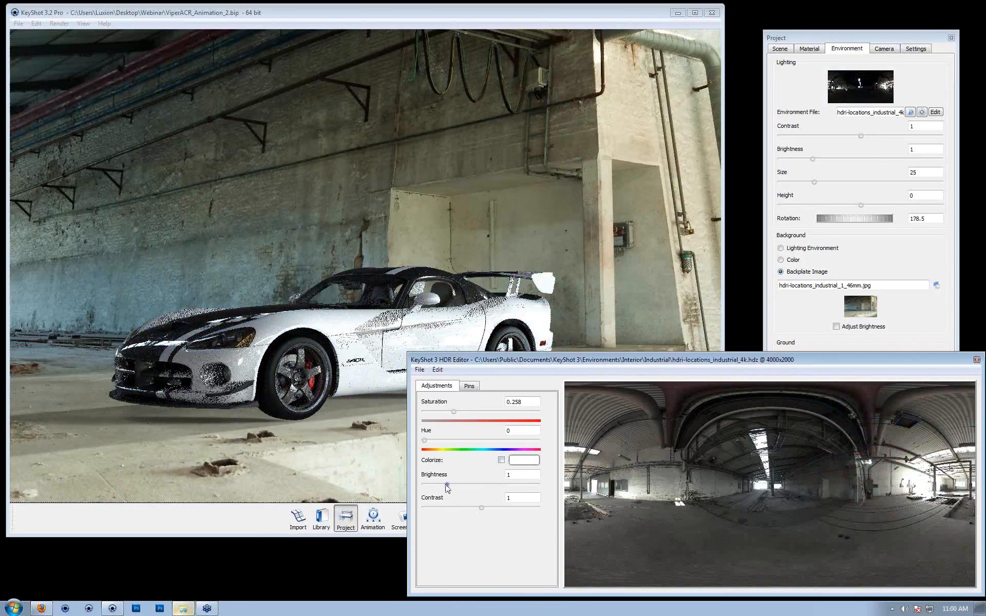
- Try dimming the HDR image's brightness to 0.5 and 0.77, and reset it to 1
{"action": "mouse_move", "coordinate": [449, 485]}
{"action": "left_mouse_down"}
{"action": "mouse_move", "coordinate": [472, 485]}
{"action": "mouse_move", "coordinate": [436, 485]}
{"action": "left_mouse_up"}
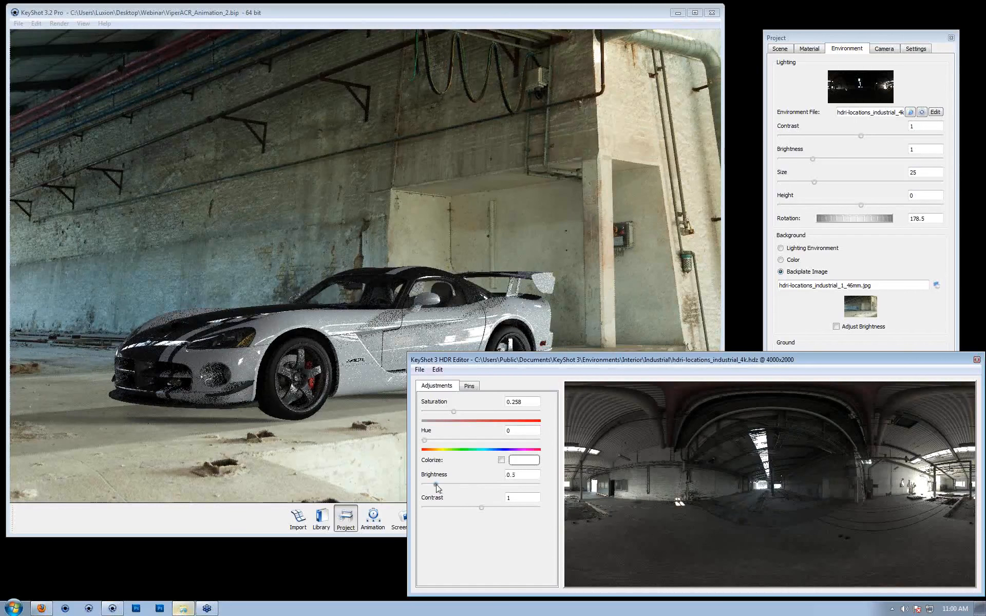
{"action": "left_click_drag", "start_coordinate": [436, 485], "coordinate": [444, 486]}
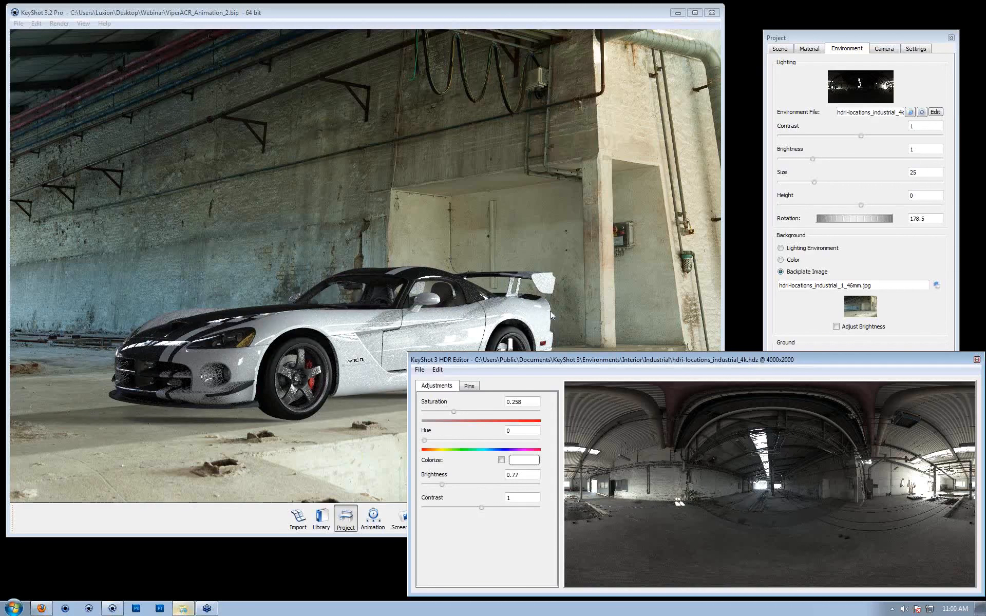
{"action": "double_click", "coordinate": [514, 475]}
{"action": "type", "text": "1"}
{"action": "left_click", "coordinate": [518, 497]}
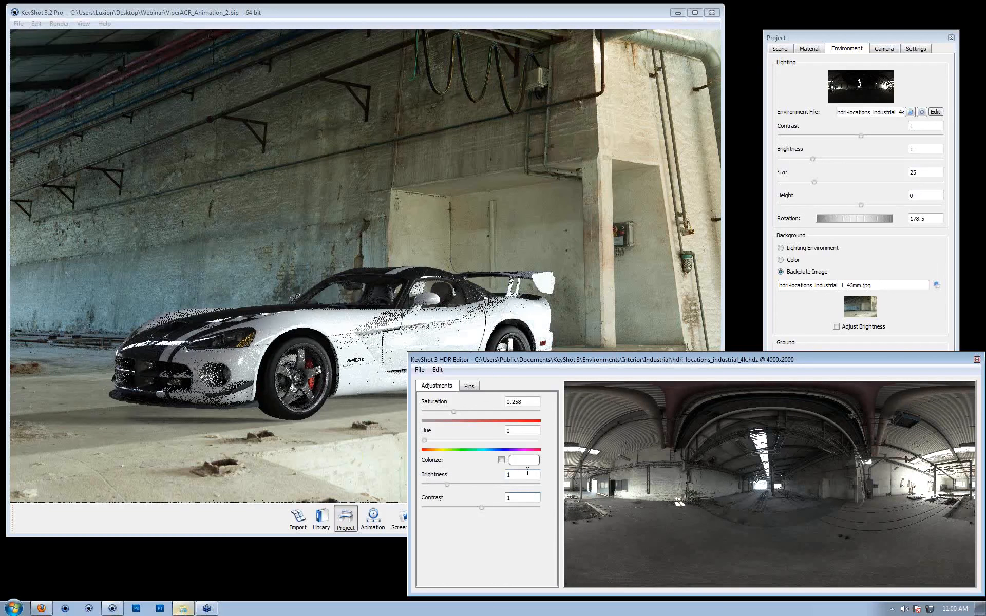
- Move the HDR Editor off the Viper's rear wheel and lower the HDR image's brightness to 0.8
{"action": "left_click_drag", "start_coordinate": [477, 359], "coordinate": [474, 383]}
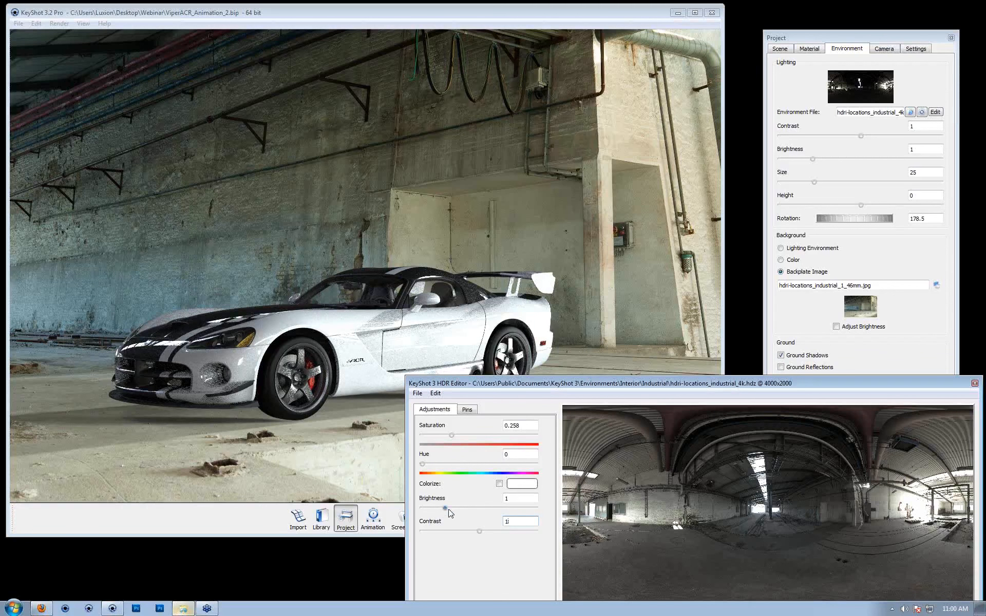
{"action": "left_click_drag", "start_coordinate": [446, 510], "coordinate": [440, 510]}
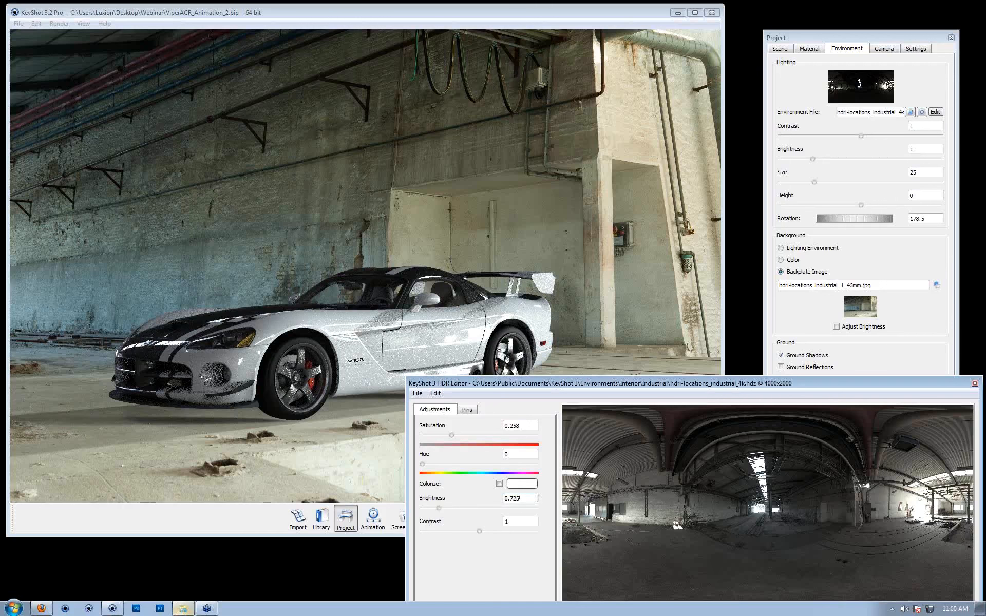
{"action": "scroll", "coordinate": [536, 498], "scroll_direction": "up", "scroll_amount": 3}
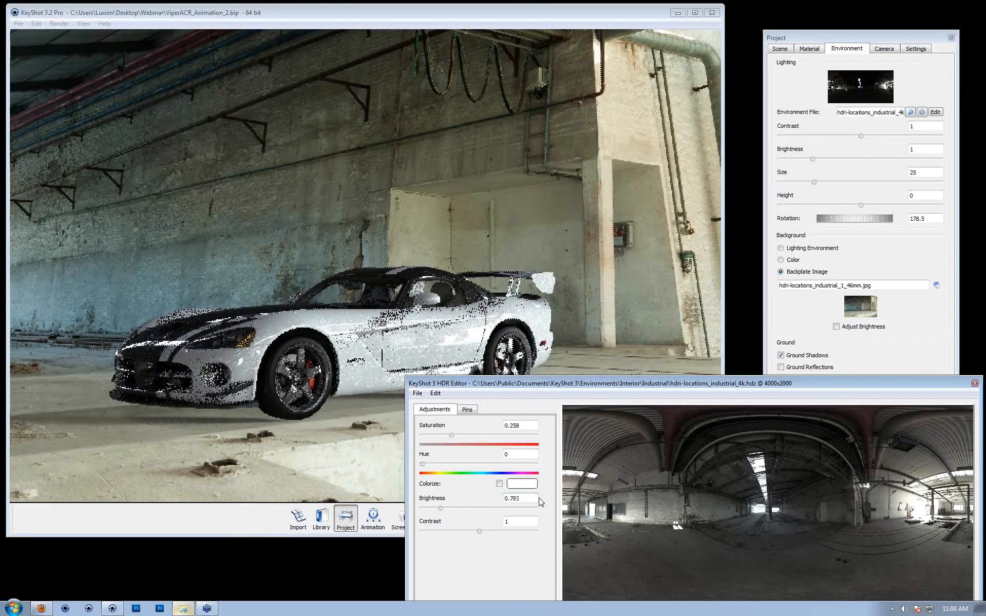
{"action": "scroll", "coordinate": [534, 500], "scroll_direction": "up", "scroll_amount": 1}
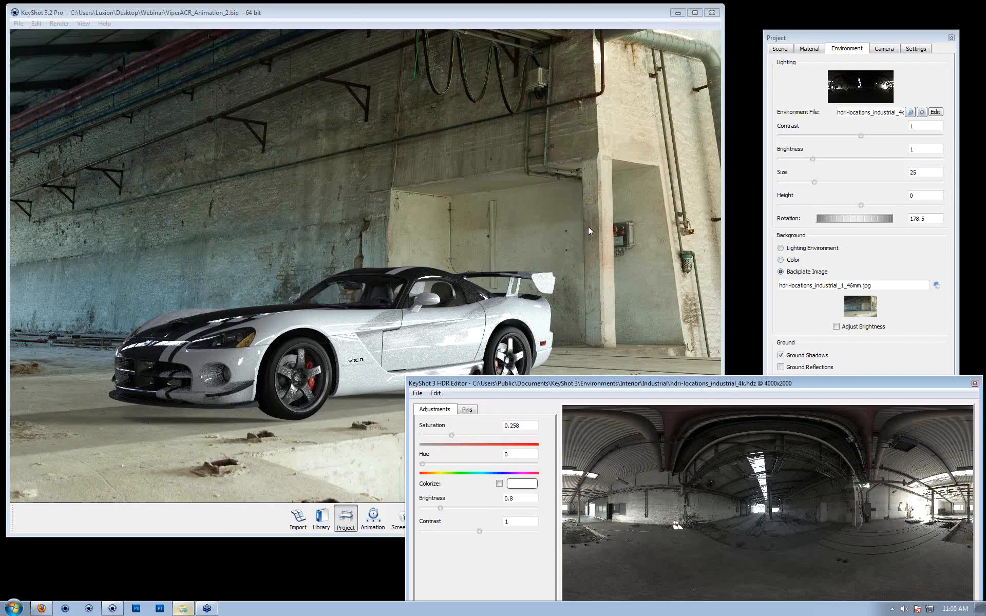
- Rotate the lighting environment to 188 degrees around the Viper and return to the HDR Editor
{"action": "left_click", "coordinate": [599, 202]}
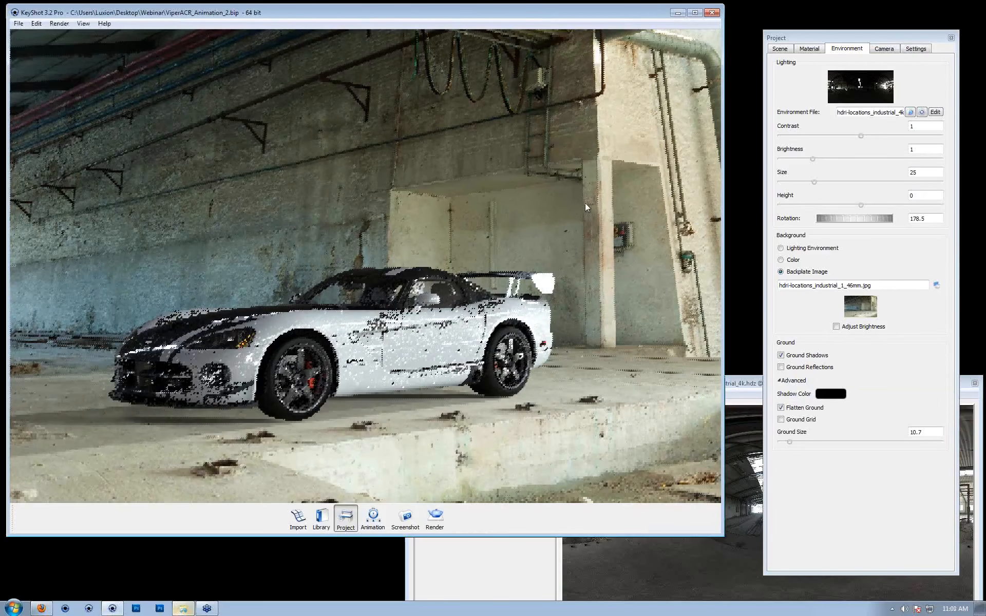
{"action": "left_click_drag", "start_coordinate": [585, 203], "coordinate": [575, 204], "text": "ctrl"}
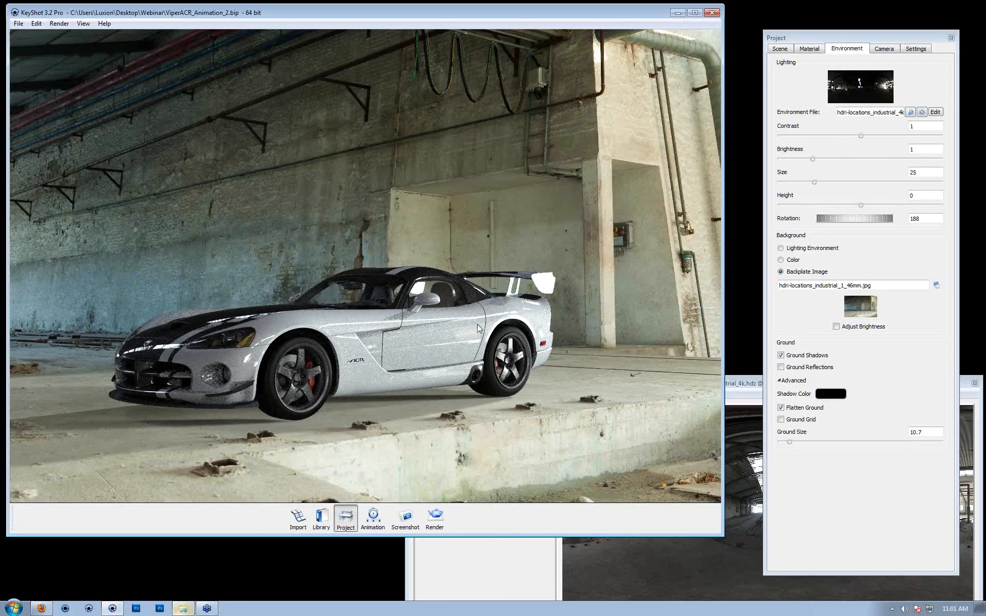
{"action": "left_click", "coordinate": [733, 384]}
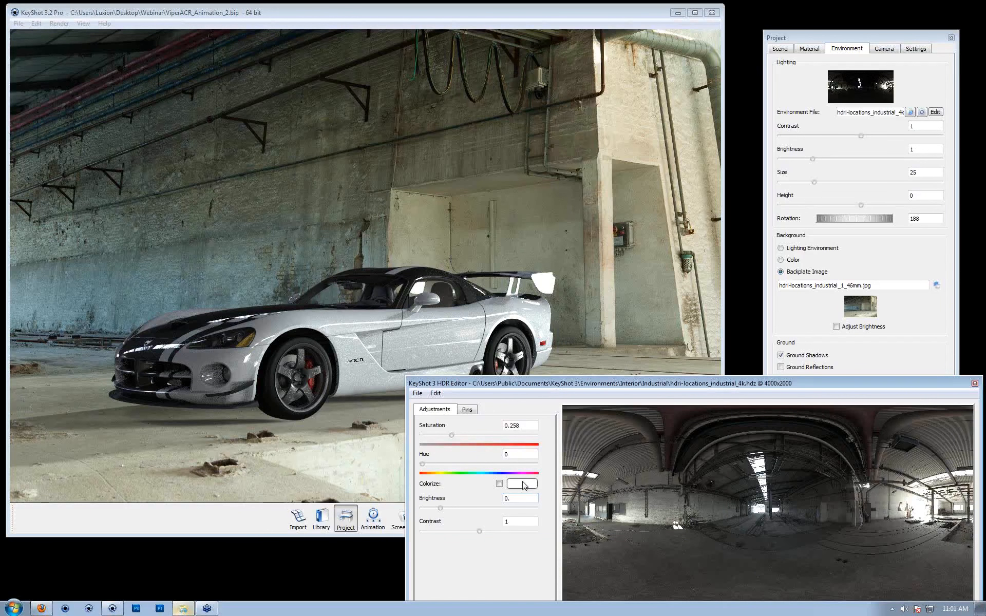
- Set the HDR image's brightness to 0.75 and move the HDR Editor clear of the Viper's rear wheel
{"action": "left_click", "coordinate": [526, 521]}
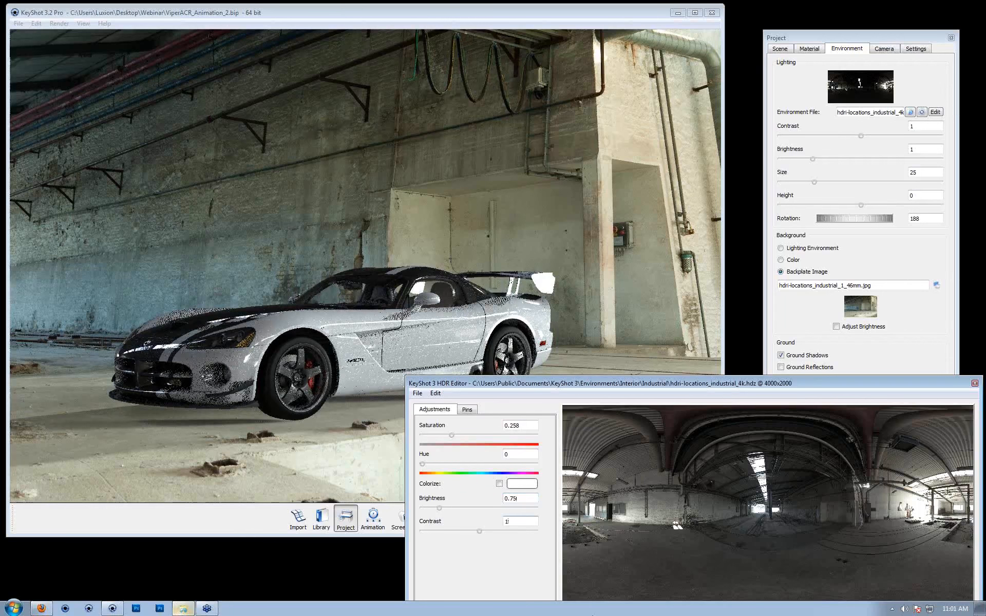
{"action": "left_click_drag", "start_coordinate": [595, 385], "coordinate": [561, 435]}
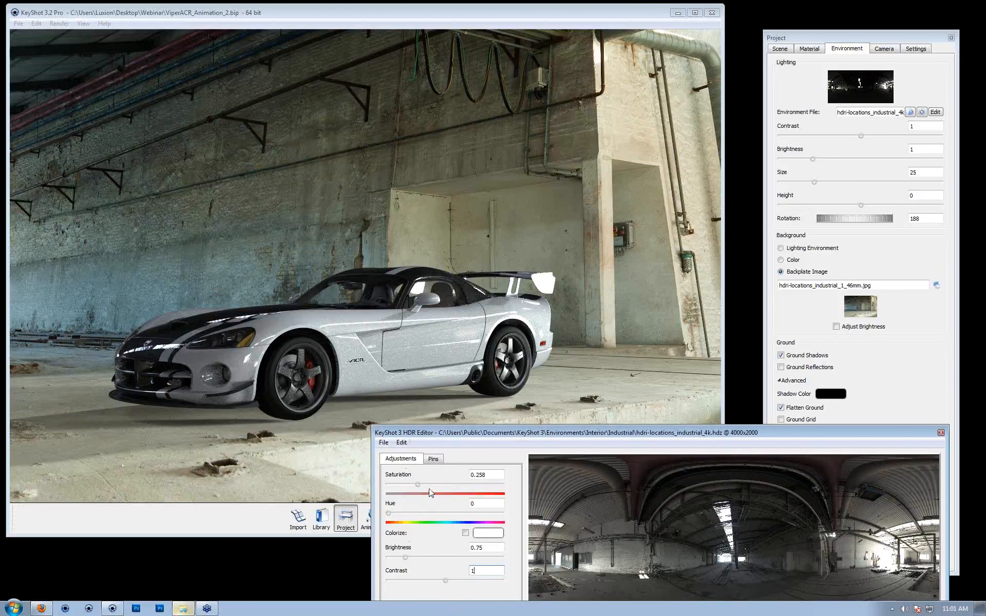
- Add a circular light pin to the HDR image and place it on the ceiling, slightly right of centre
{"action": "left_click", "coordinate": [435, 461]}
{"action": "left_click_drag", "start_coordinate": [579, 439], "coordinate": [623, 367]}
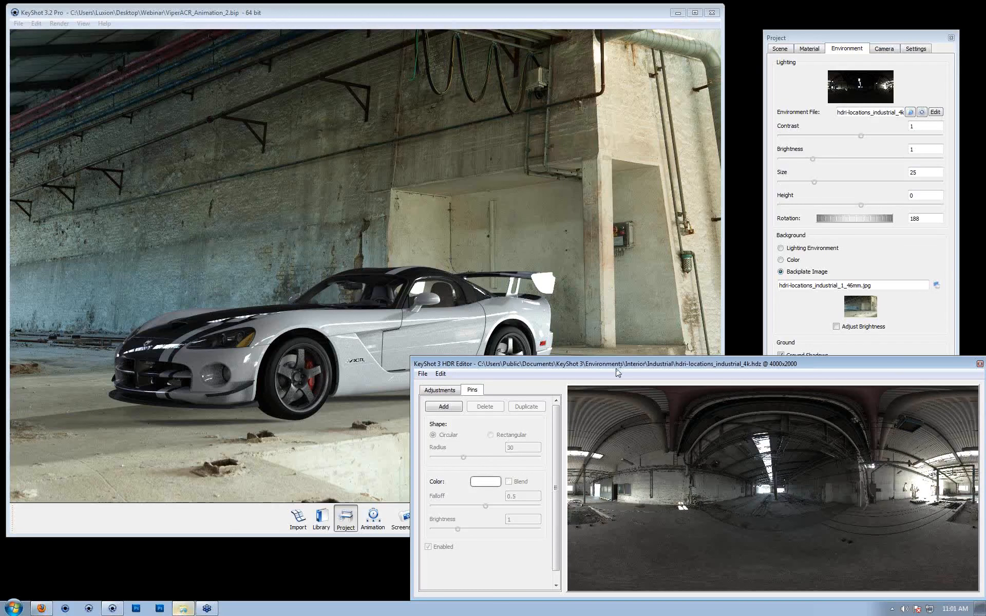
{"action": "left_click", "coordinate": [445, 407]}
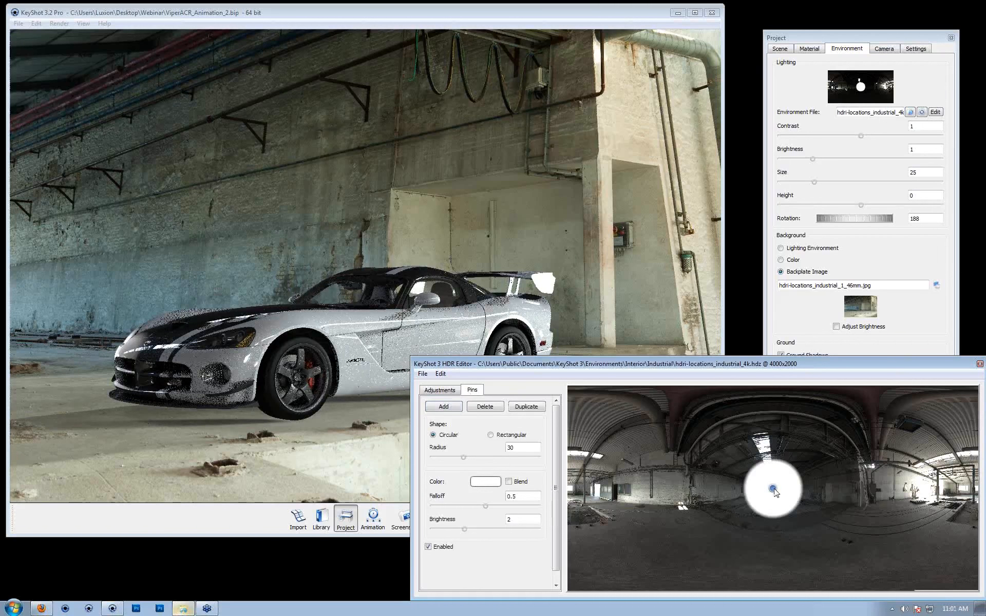
{"action": "left_click_drag", "start_coordinate": [773, 489], "coordinate": [769, 383]}
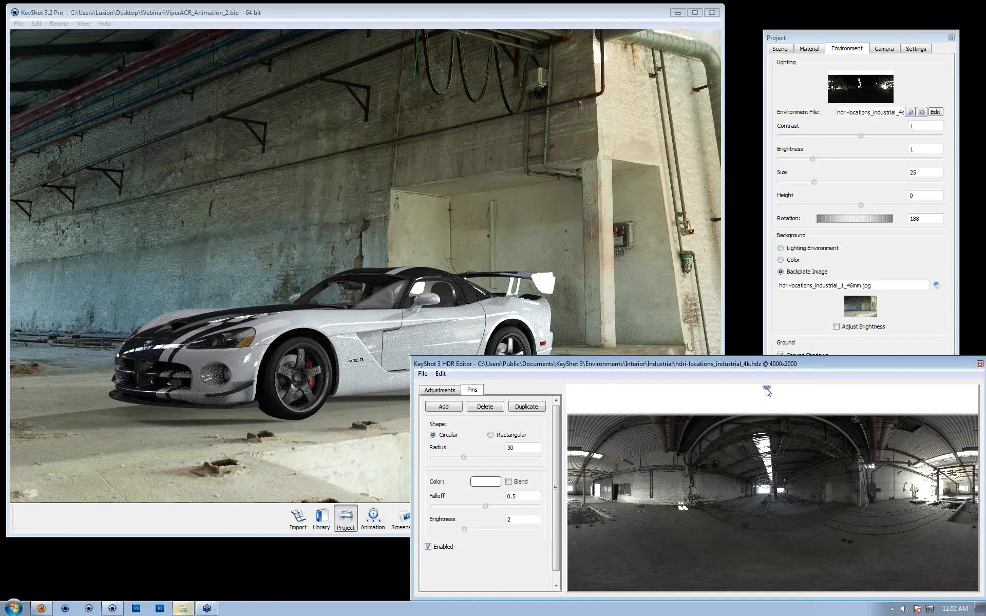
{"action": "left_click_drag", "start_coordinate": [767, 392], "coordinate": [787, 437]}
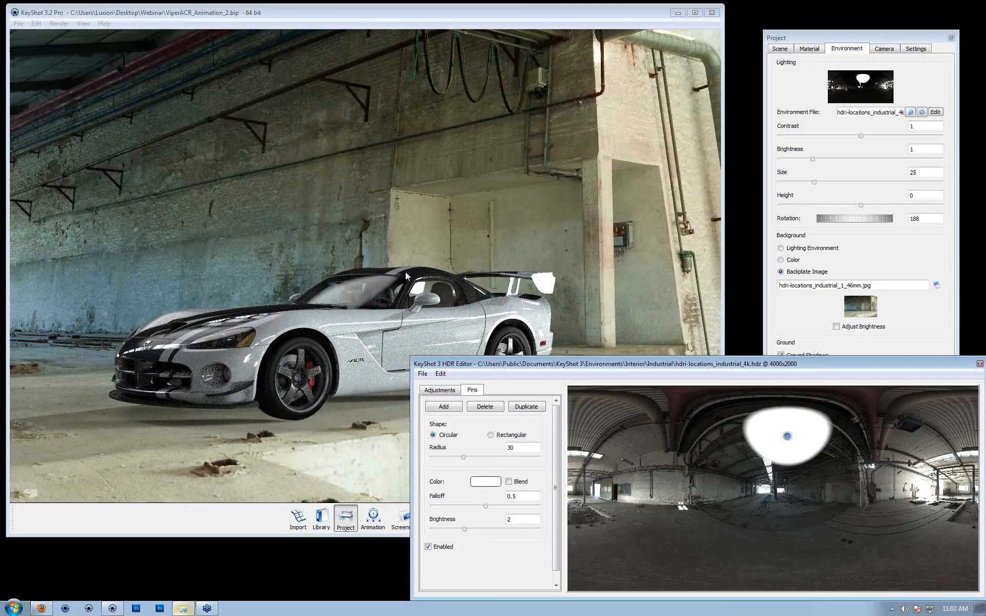
- Enlarge the ceiling pin's radius to about 51 and move it further right and closer to the HDR image's upper edge
{"action": "left_click", "coordinate": [473, 459]}
{"action": "left_click_drag", "start_coordinate": [477, 460], "coordinate": [487, 461]}
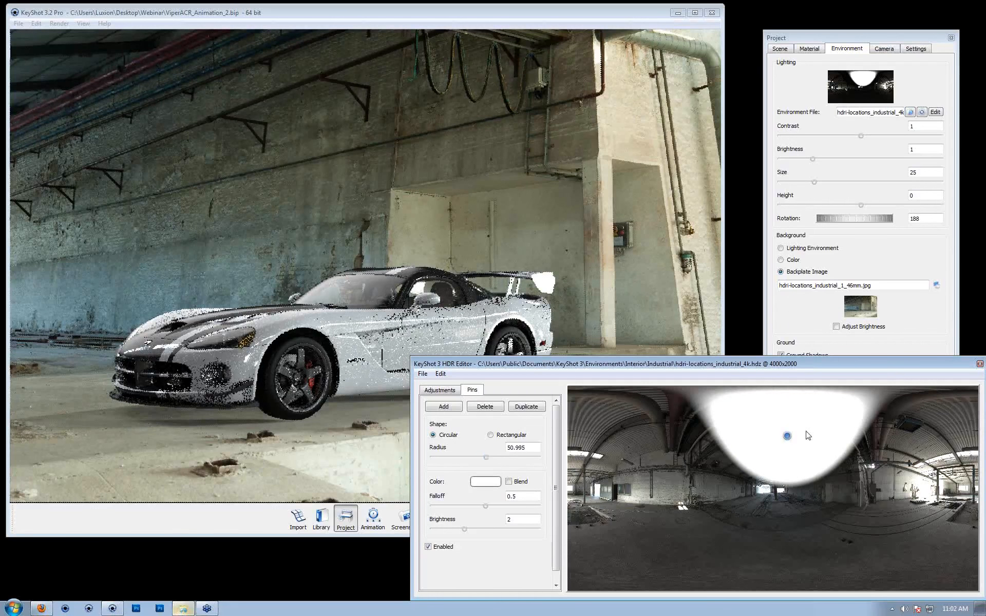
{"action": "left_click_drag", "start_coordinate": [815, 438], "coordinate": [829, 436]}
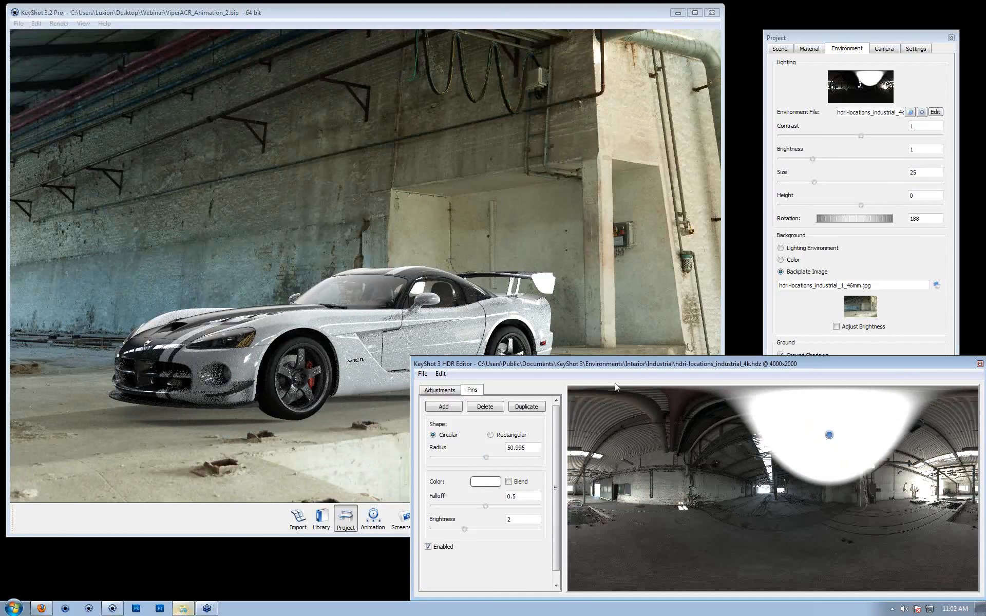
{"action": "left_click_drag", "start_coordinate": [828, 435], "coordinate": [825, 414]}
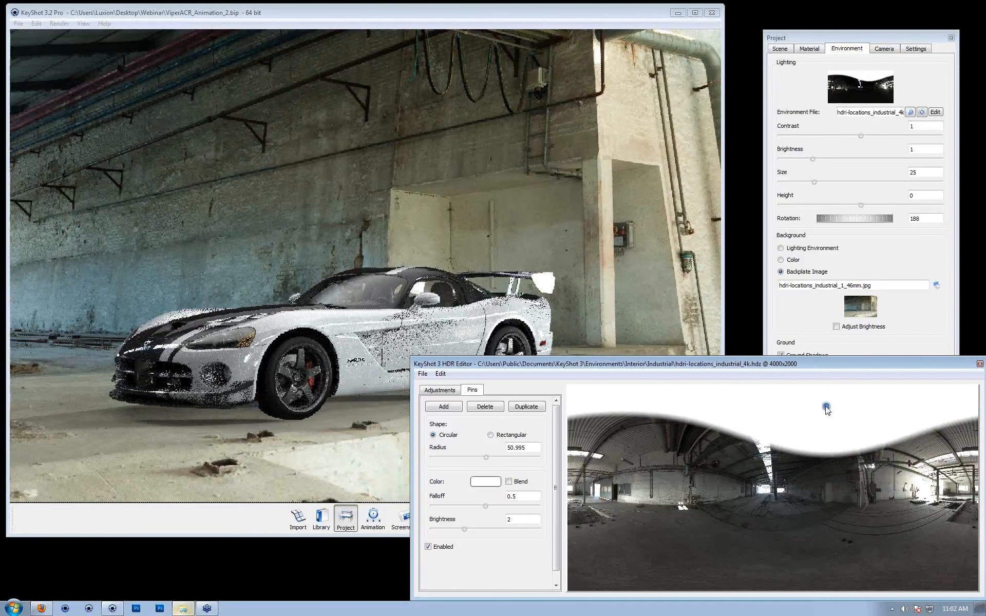
{"action": "left_click_drag", "start_coordinate": [826, 413], "coordinate": [825, 419]}
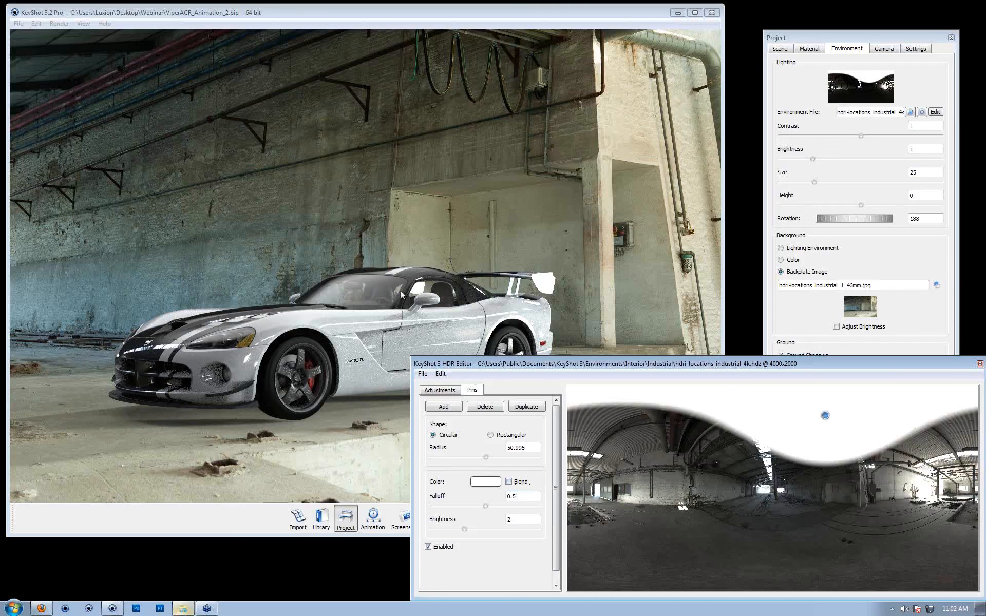
- Try turquoise and blue colors for the ceiling pin, and cancel the color choice
{"action": "left_click", "coordinate": [485, 482]}
{"action": "left_click", "coordinate": [755, 445]}
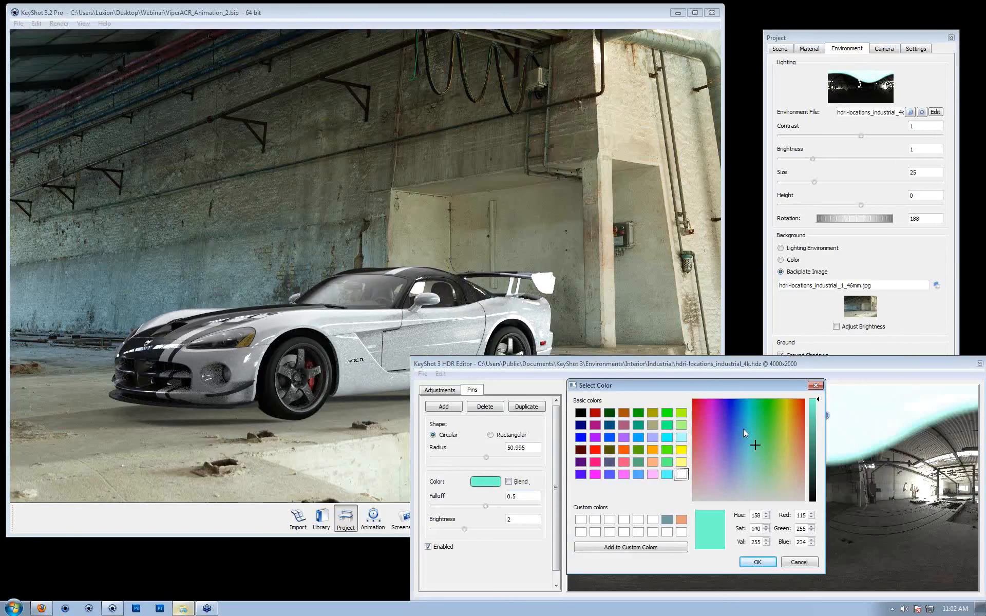
{"action": "left_click", "coordinate": [744, 429]}
{"action": "left_click", "coordinate": [737, 402]}
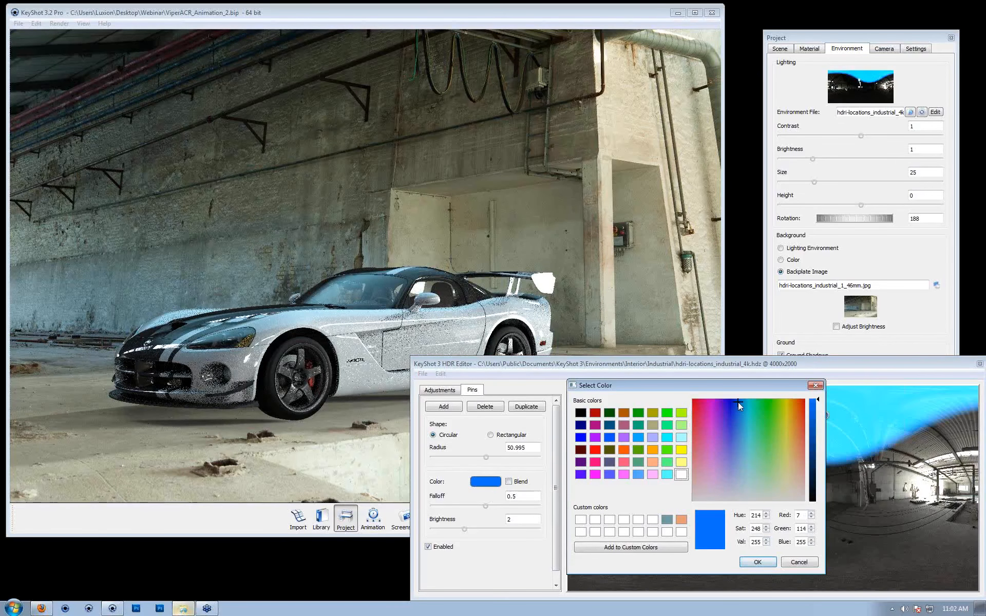
{"action": "left_click_drag", "start_coordinate": [738, 402], "coordinate": [680, 509]}
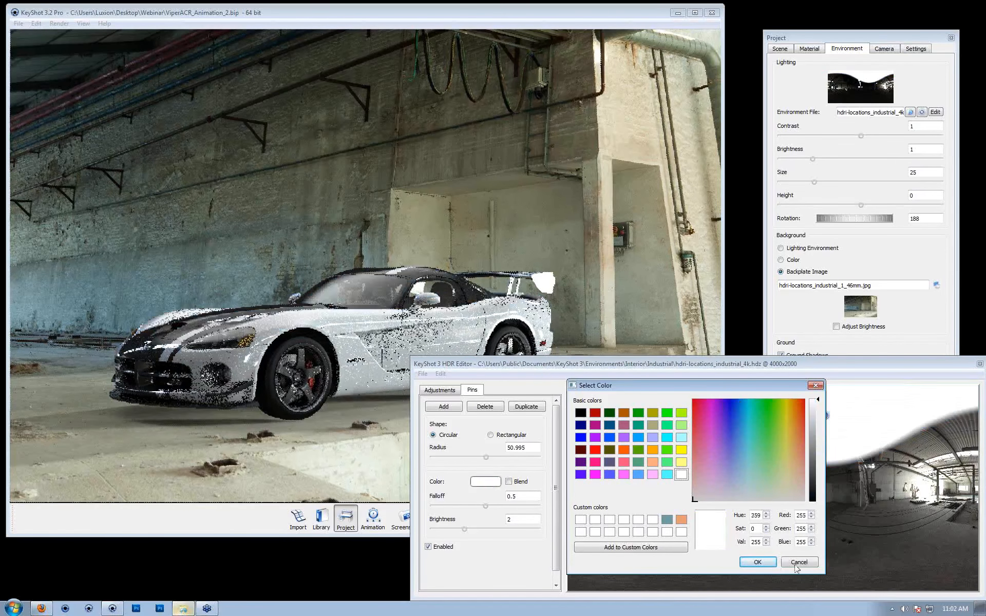
{"action": "left_click", "coordinate": [798, 562]}
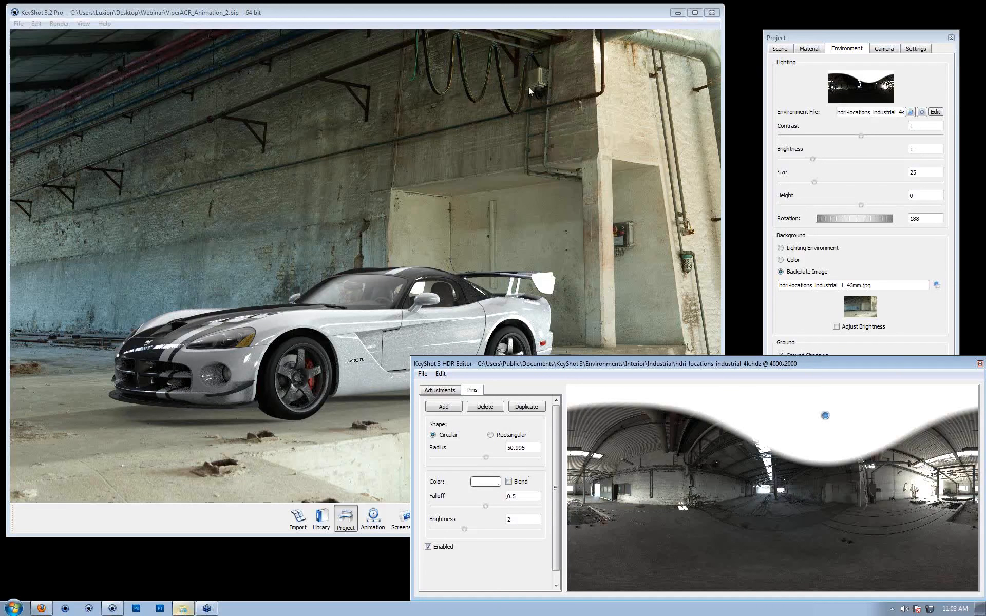
- Blend the ceiling pin with the HDR image, raise its brightness to about 31.15, and compare the car with the pin off and on
{"action": "left_click", "coordinate": [520, 484]}
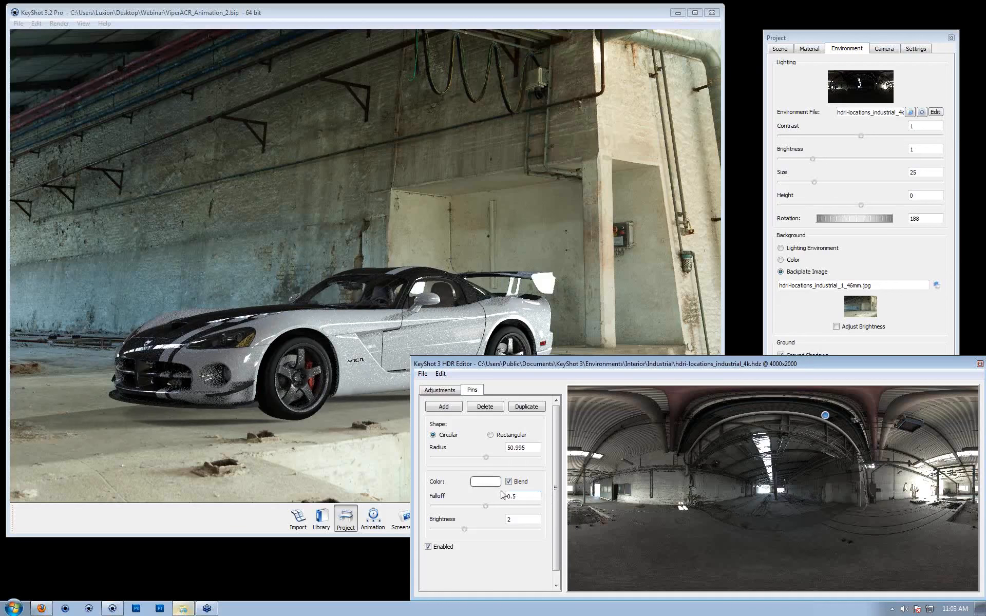
{"action": "left_click_drag", "start_coordinate": [467, 531], "coordinate": [515, 548]}
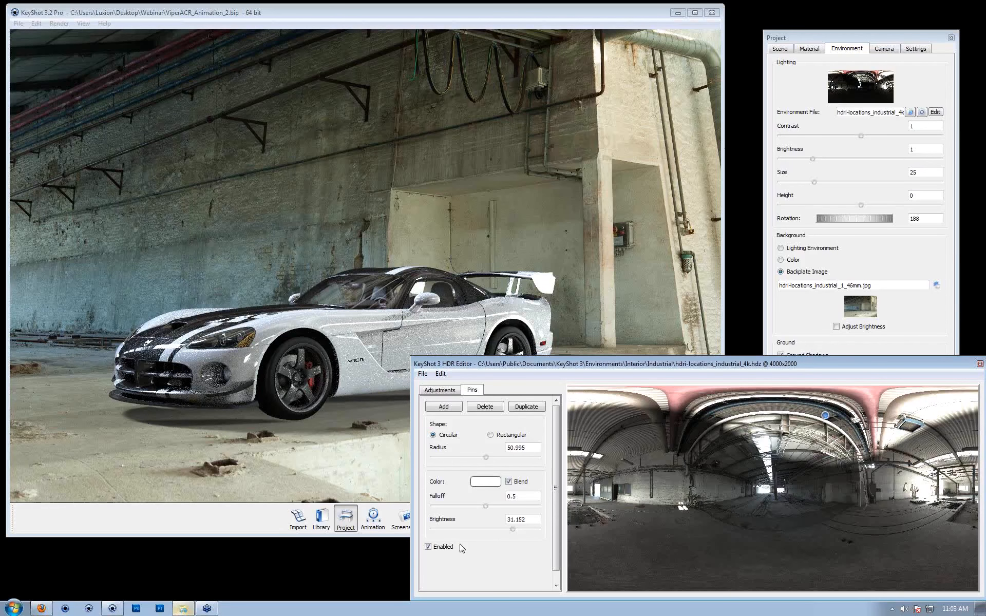
{"action": "left_click", "coordinate": [429, 547]}
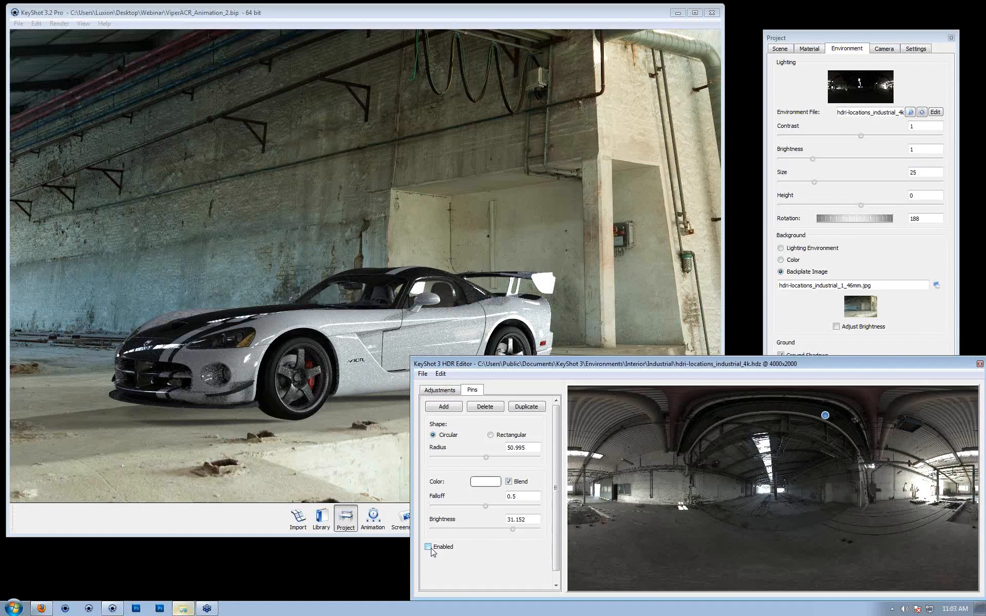
{"action": "left_click", "coordinate": [429, 547]}
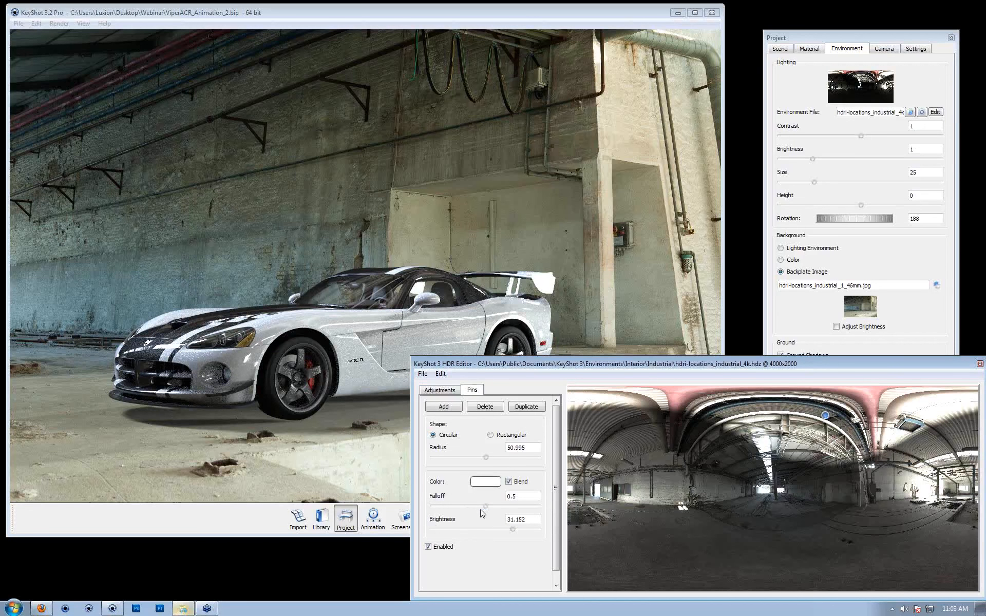
- Set the ceiling pin's falloff to 1 and shift the pin slightly lower on the HDR image
{"action": "left_click_drag", "start_coordinate": [486, 507], "coordinate": [559, 505]}
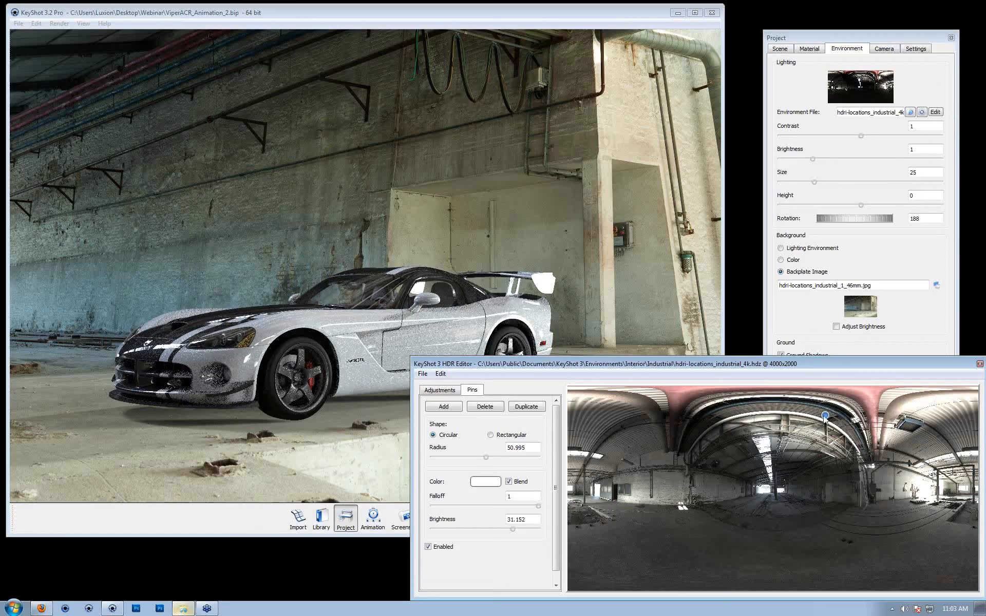
{"action": "left_click_drag", "start_coordinate": [825, 416], "coordinate": [823, 427]}
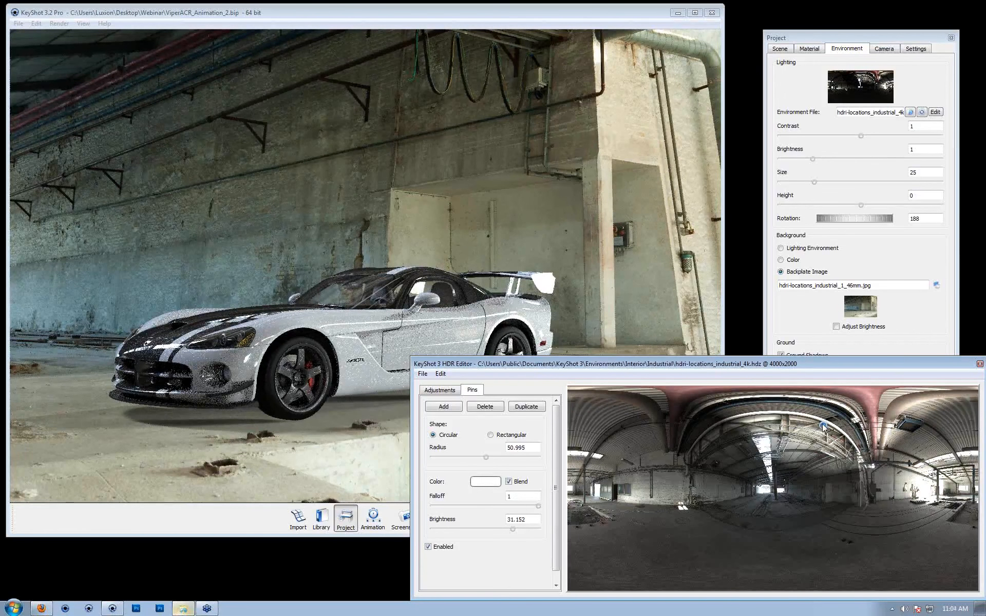
{"action": "left_click_drag", "start_coordinate": [823, 427], "coordinate": [827, 425]}
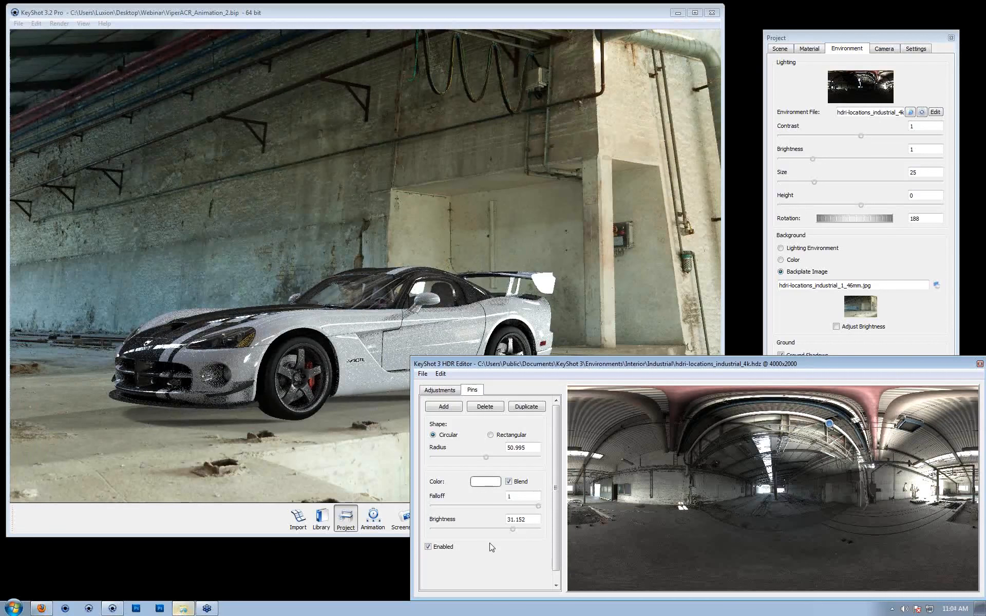
- Raise the ceiling pin's brightness to about 39.6 and compare the car's lighting with the pin disabled and enabled
{"action": "left_click_drag", "start_coordinate": [512, 528], "coordinate": [518, 529]}
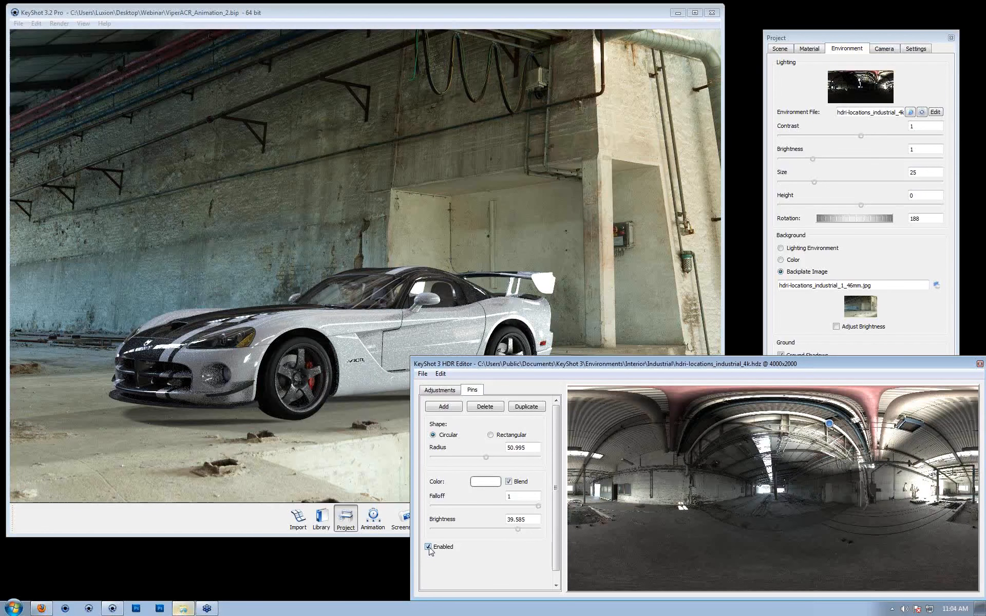
{"action": "left_click", "coordinate": [428, 547]}
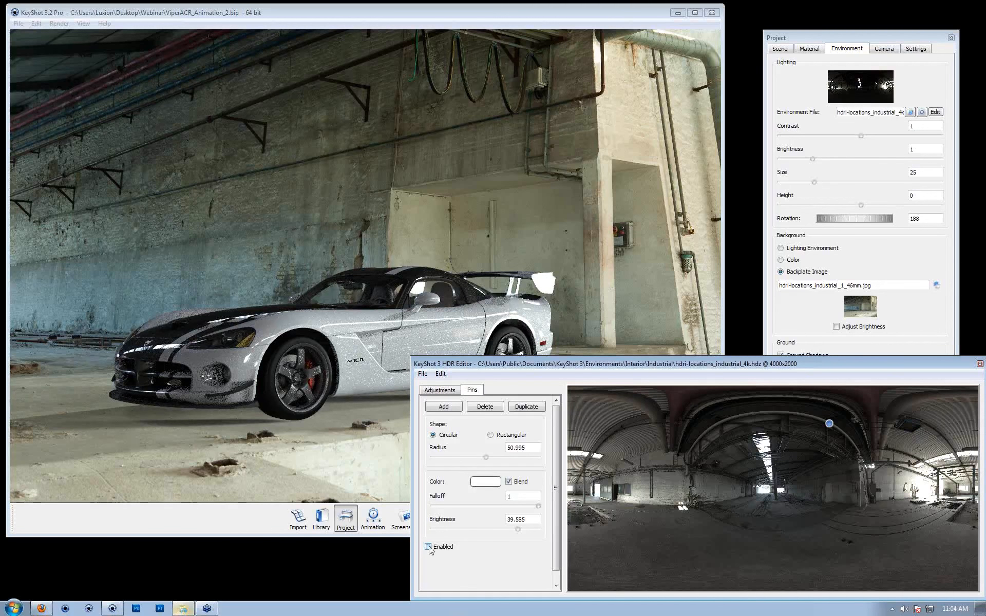
{"action": "left_click", "coordinate": [429, 547]}
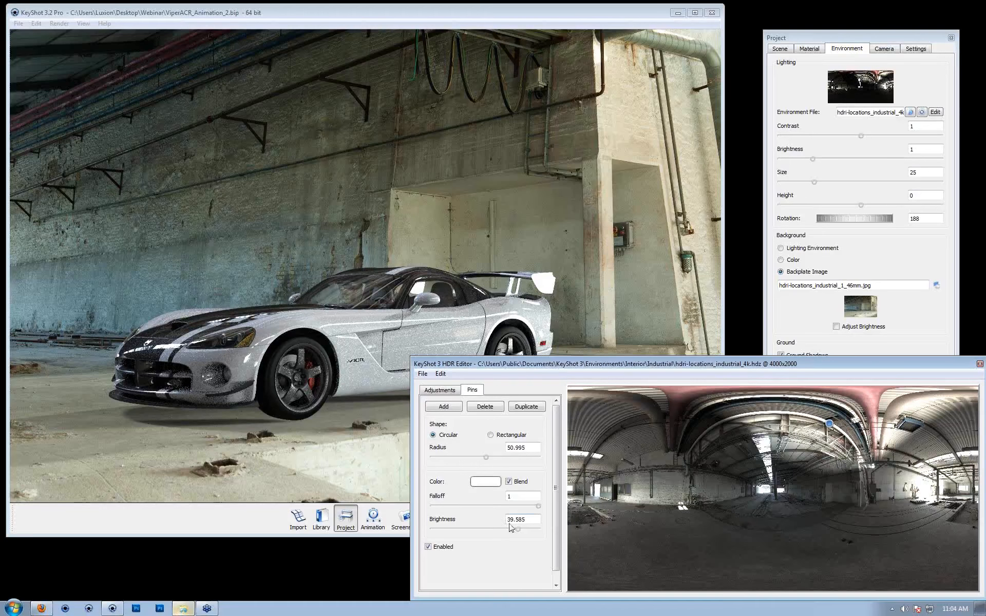
- Add a second circular pin over the HDR image's left wall, with a falloff of 1 and brightness of about 5.9
{"action": "left_click", "coordinate": [444, 406]}
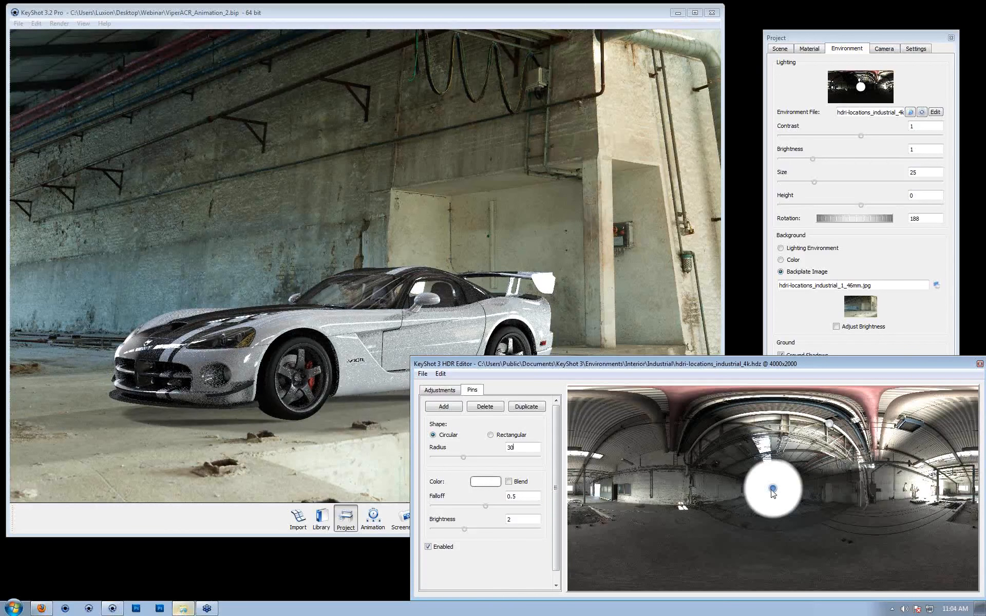
{"action": "left_click_drag", "start_coordinate": [772, 489], "coordinate": [652, 486]}
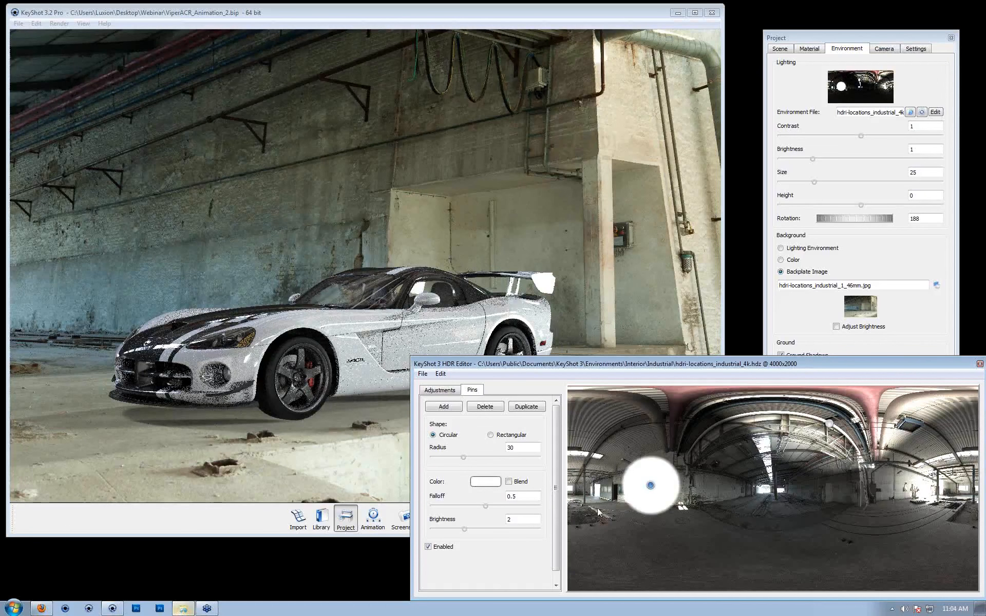
{"action": "left_click_drag", "start_coordinate": [488, 506], "coordinate": [549, 509]}
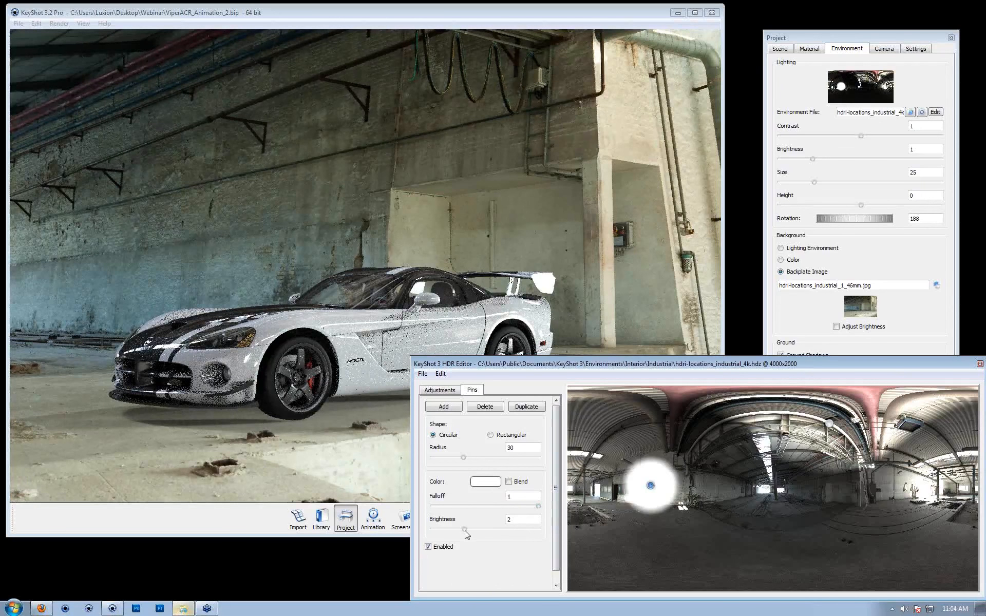
{"action": "left_click_drag", "start_coordinate": [465, 529], "coordinate": [481, 531]}
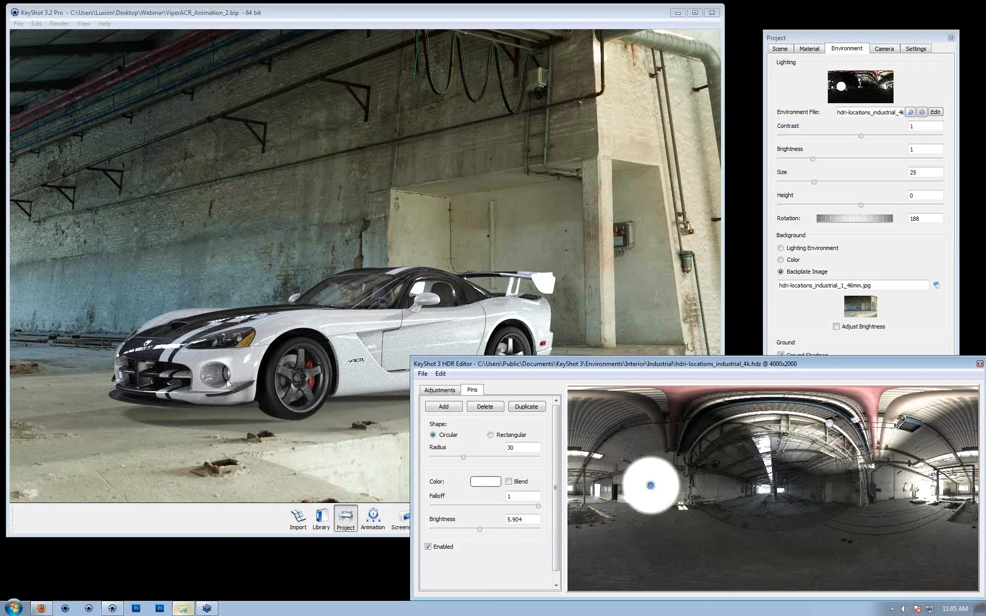
- Blend the left wall pin with the HDR image at a brightness of about 24.55, and move it slightly lower
{"action": "left_click", "coordinate": [518, 484]}
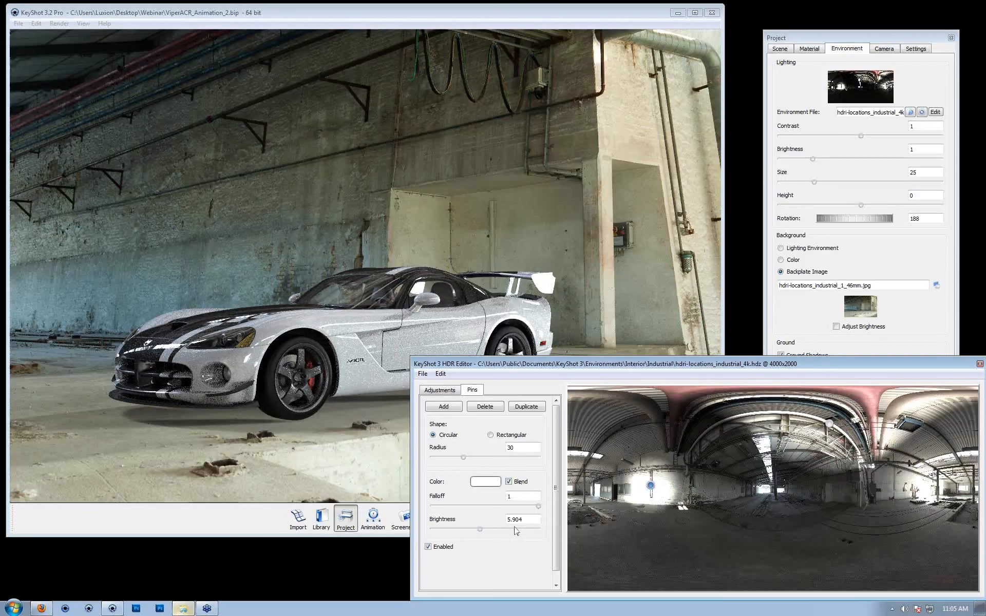
{"action": "left_click_drag", "start_coordinate": [482, 529], "coordinate": [507, 529]}
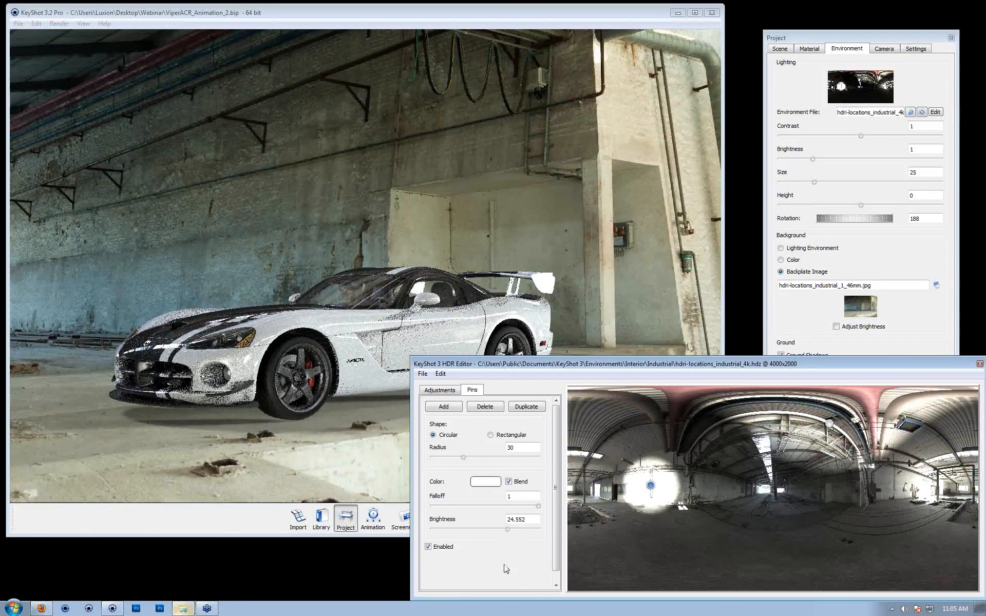
{"action": "mouse_move", "coordinate": [651, 486]}
{"action": "left_mouse_down"}
{"action": "mouse_move", "coordinate": [637, 497]}
{"action": "mouse_move", "coordinate": [666, 497]}
{"action": "mouse_move", "coordinate": [656, 500]}
{"action": "left_mouse_up"}
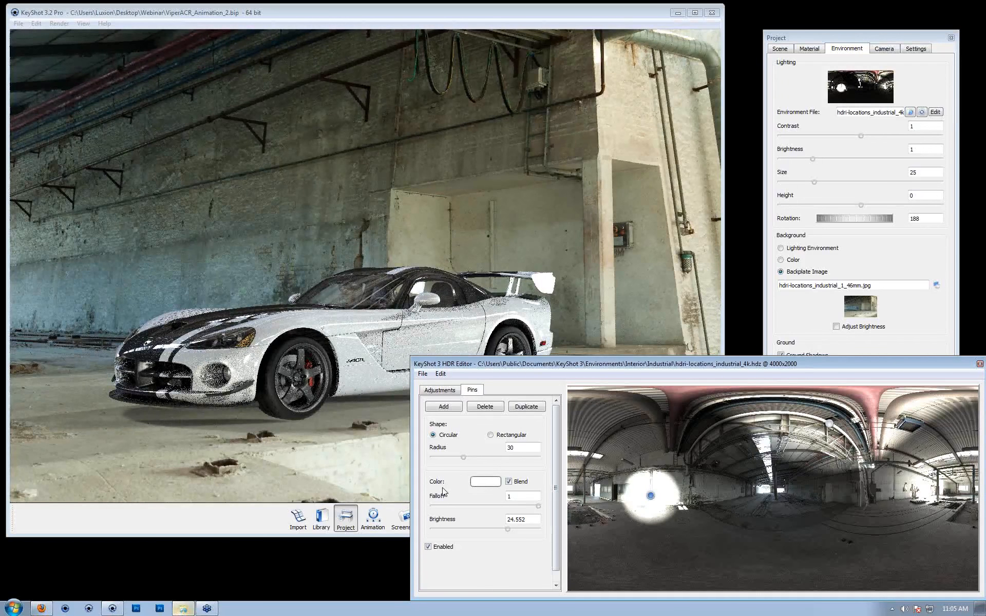
- Set the left wall pin's radius to about 46.1 and brightness to about 14.95, and compare the car with the pin off and on
{"action": "left_click_drag", "start_coordinate": [476, 462], "coordinate": [481, 462]}
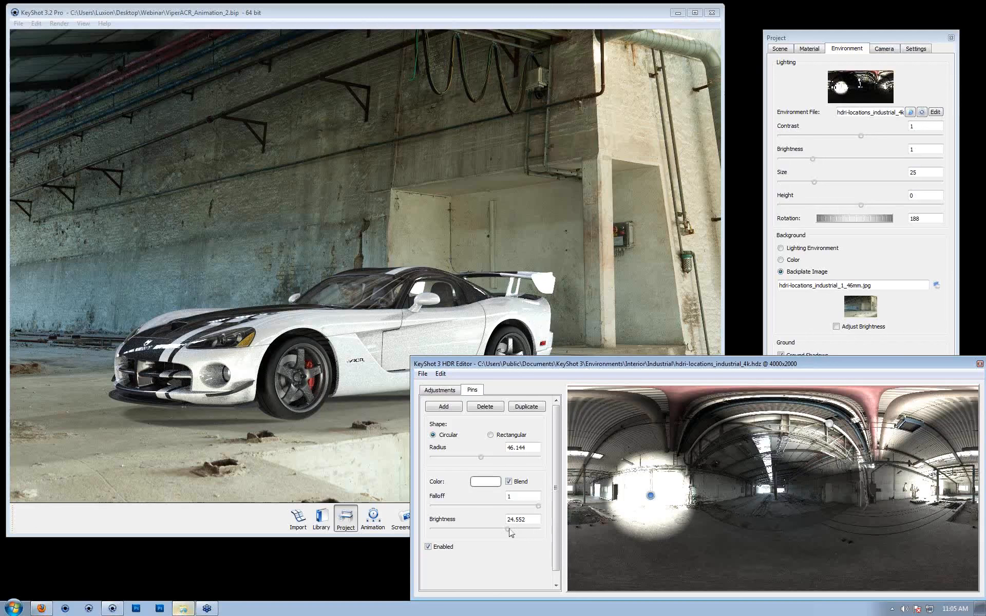
{"action": "mouse_move", "coordinate": [508, 529]}
{"action": "left_mouse_down"}
{"action": "mouse_move", "coordinate": [487, 530]}
{"action": "mouse_move", "coordinate": [497, 531]}
{"action": "left_mouse_up"}
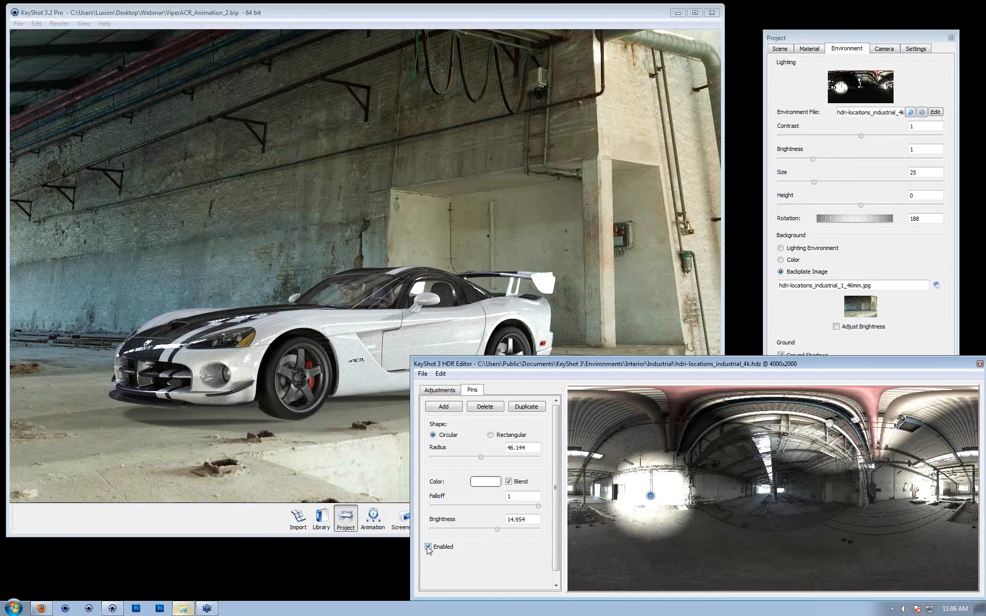
{"action": "left_click", "coordinate": [428, 547]}
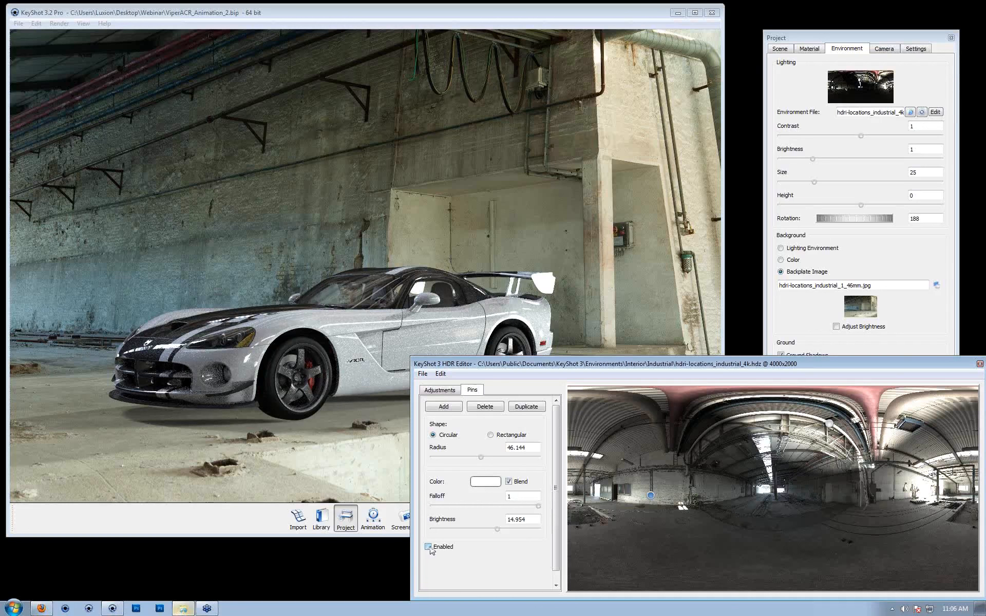
{"action": "left_click", "coordinate": [428, 547]}
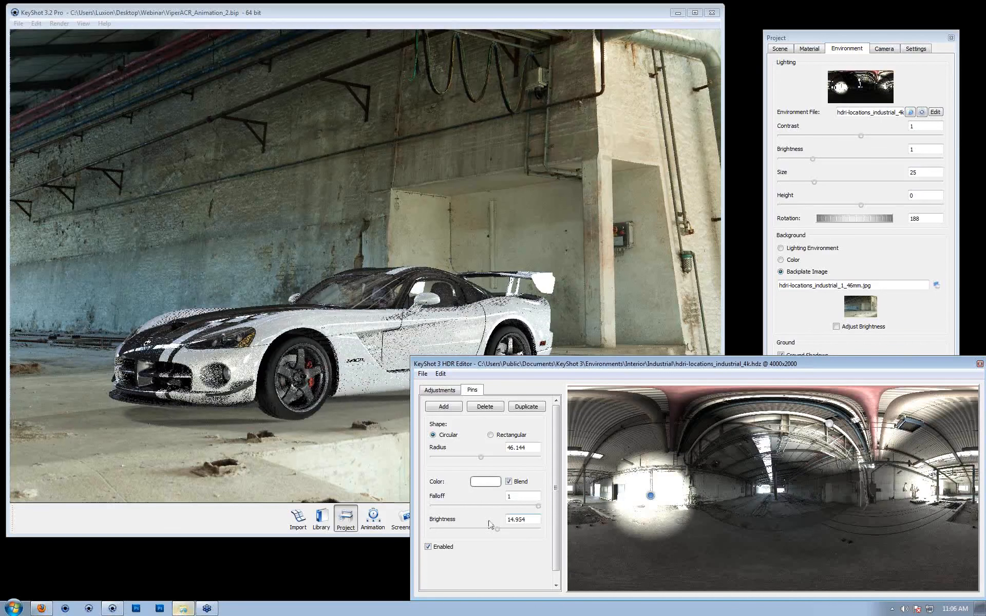
- Lower the left wall pin's brightness to about 5.55
{"action": "left_click_drag", "start_coordinate": [497, 529], "coordinate": [488, 529]}
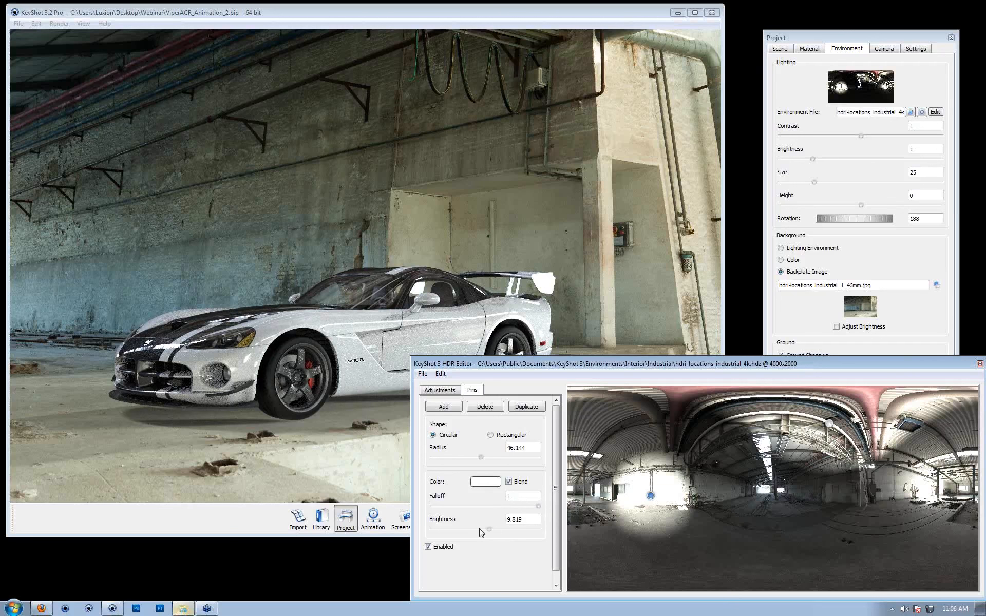
{"action": "left_click_drag", "start_coordinate": [480, 529], "coordinate": [481, 534]}
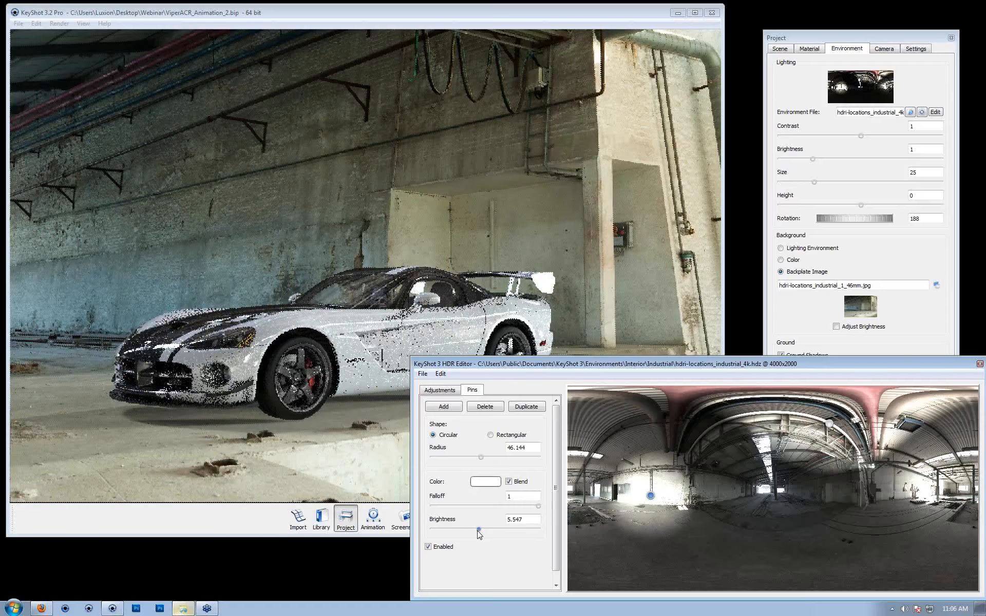
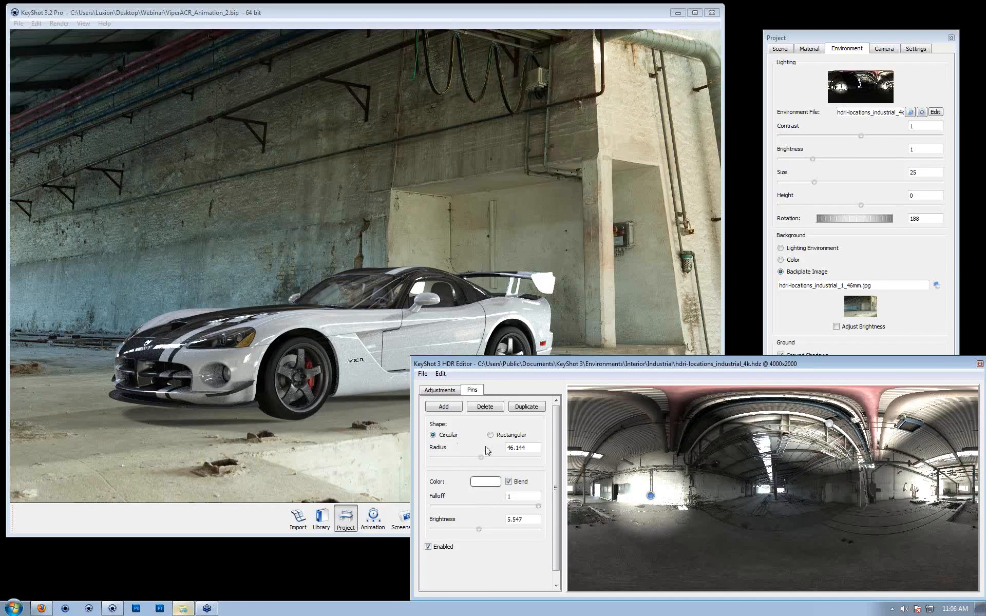
- Try a rectangular shape about 39.4 wide on the left wall pin, and return the pin to circular
{"action": "left_click", "coordinate": [490, 435]}
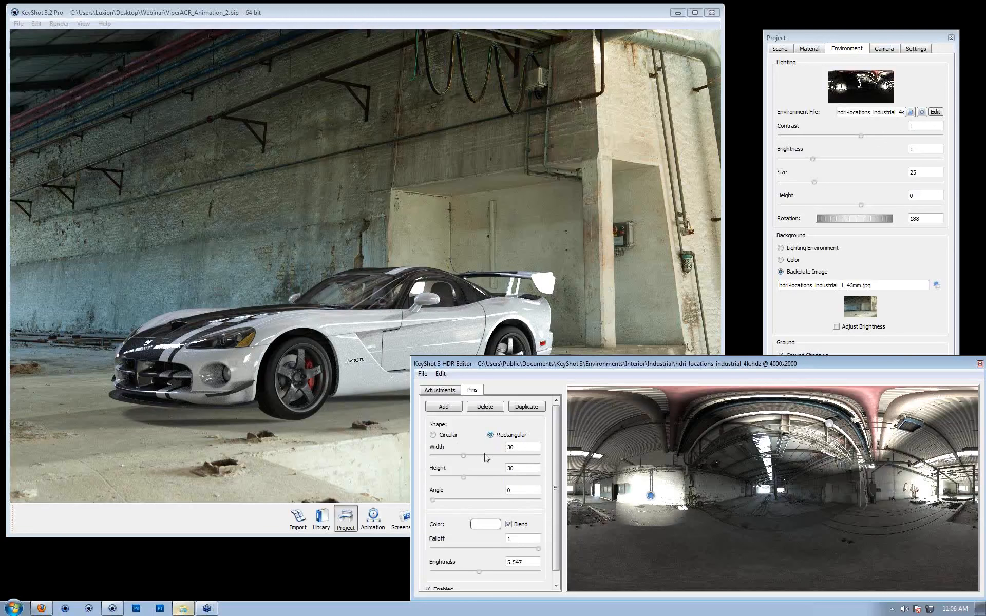
{"action": "mouse_move", "coordinate": [463, 456]}
{"action": "left_mouse_down"}
{"action": "mouse_move", "coordinate": [496, 452]}
{"action": "mouse_move", "coordinate": [475, 454]}
{"action": "left_mouse_up"}
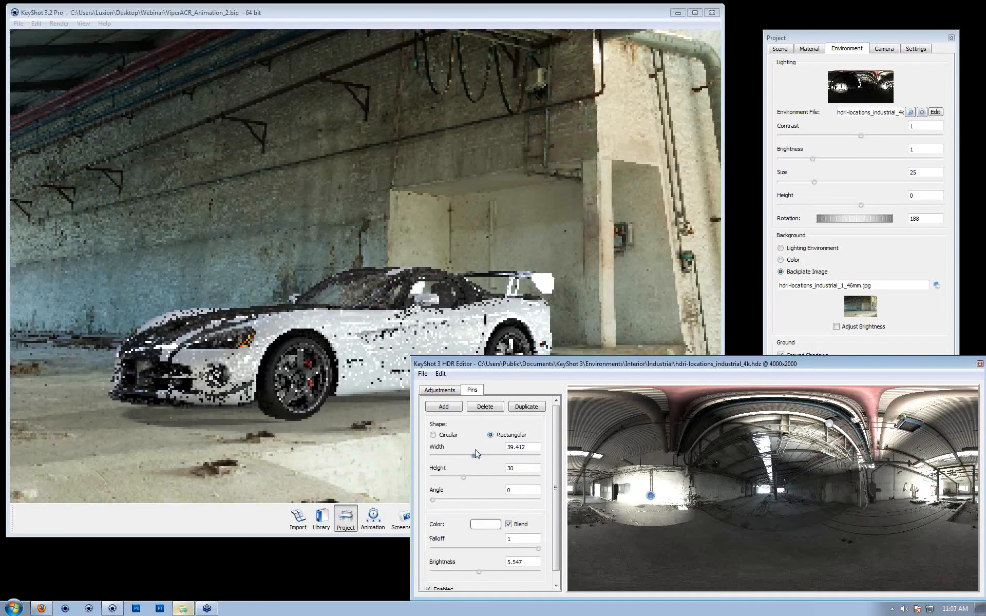
{"action": "left_click", "coordinate": [445, 435]}
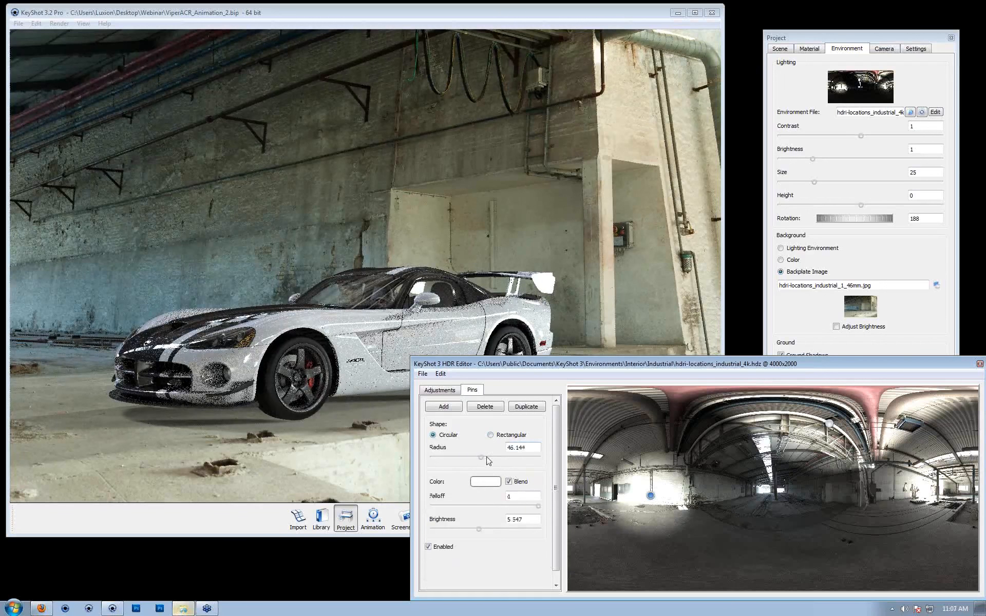
- Add a third pin with a rectangular shape and place it at the right edge of the HDR image
{"action": "left_click_drag", "start_coordinate": [516, 370], "coordinate": [483, 423]}
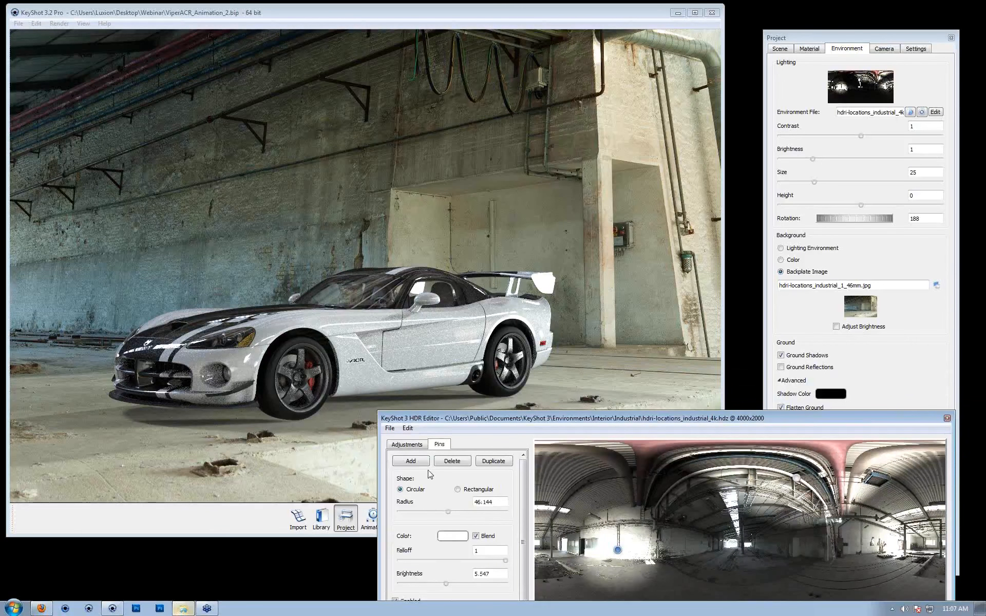
{"action": "left_click", "coordinate": [411, 461]}
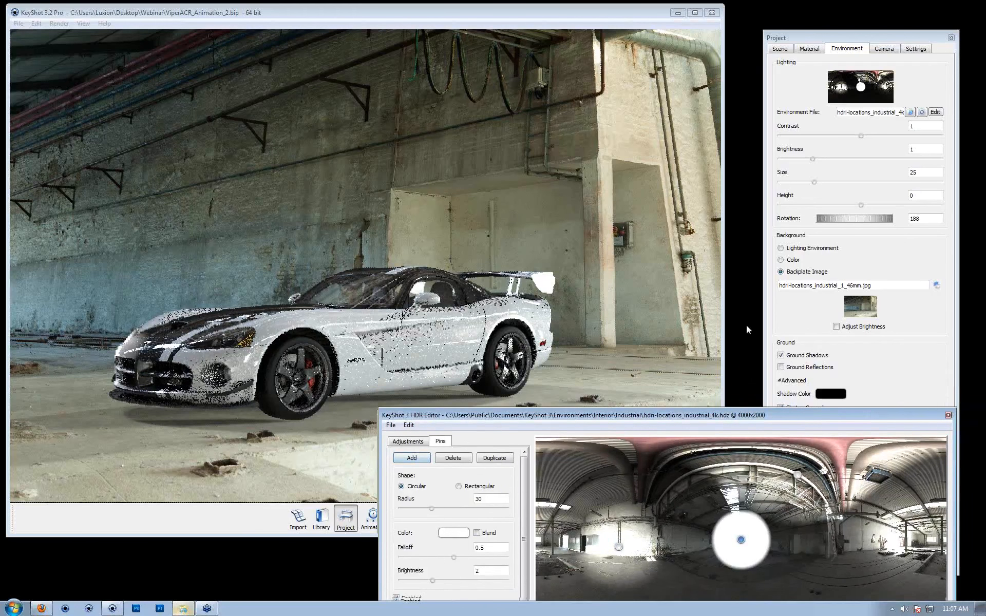
{"action": "left_click_drag", "start_coordinate": [751, 430], "coordinate": [737, 338]}
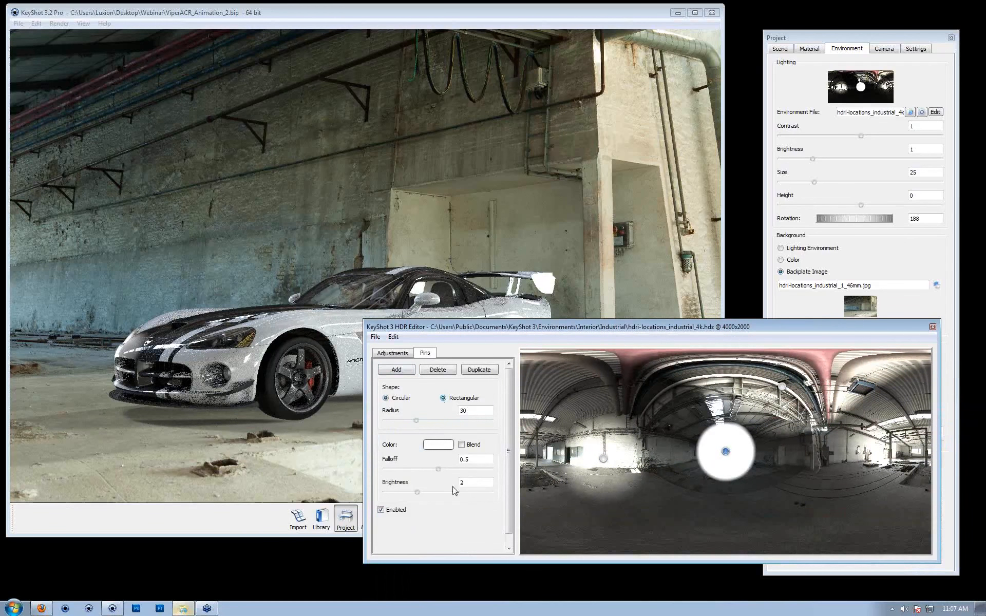
{"action": "left_click", "coordinate": [465, 398]}
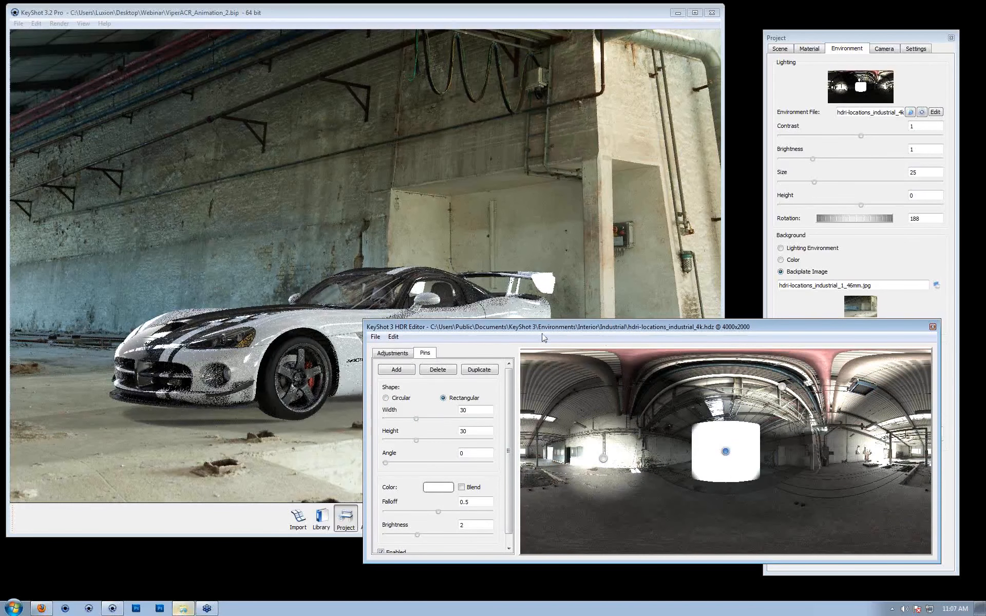
{"action": "left_click_drag", "start_coordinate": [541, 329], "coordinate": [566, 356]}
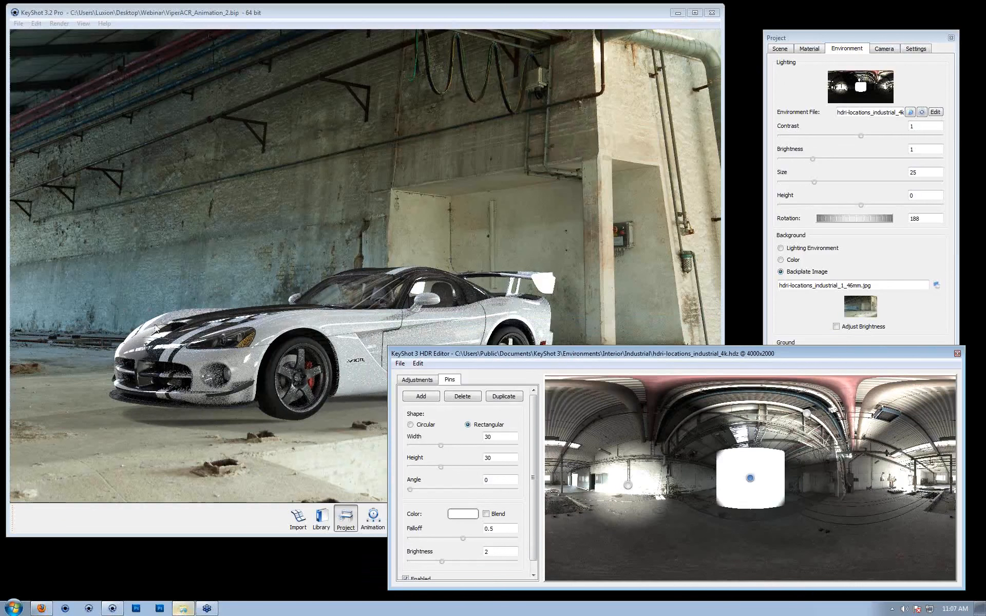
{"action": "left_click_drag", "start_coordinate": [749, 478], "coordinate": [960, 483]}
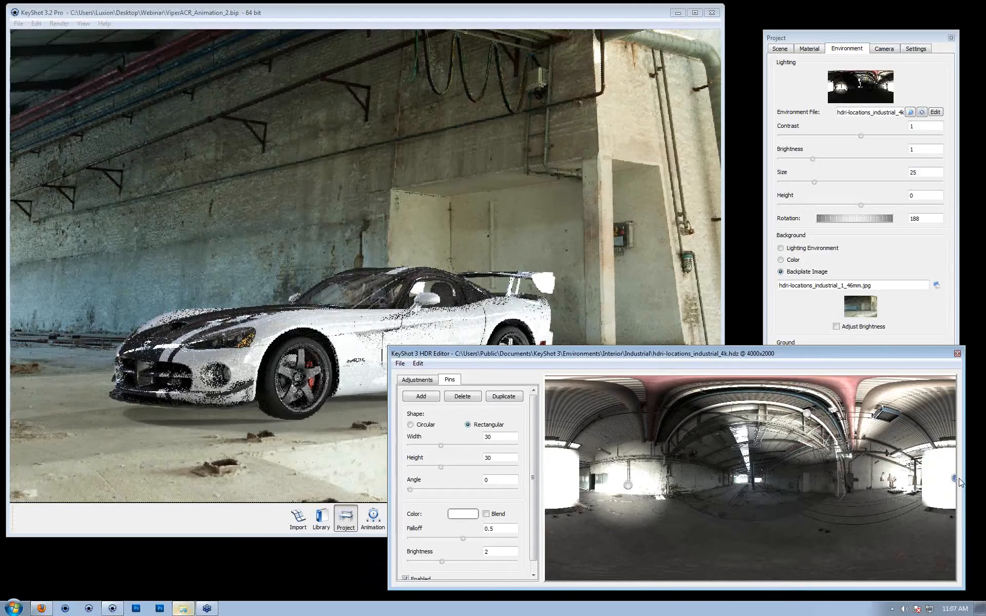
- Stretch the rectangular pin into a long strip about 7.7 high and 97.1 wide
{"action": "left_click_drag", "start_coordinate": [681, 353], "coordinate": [627, 387]}
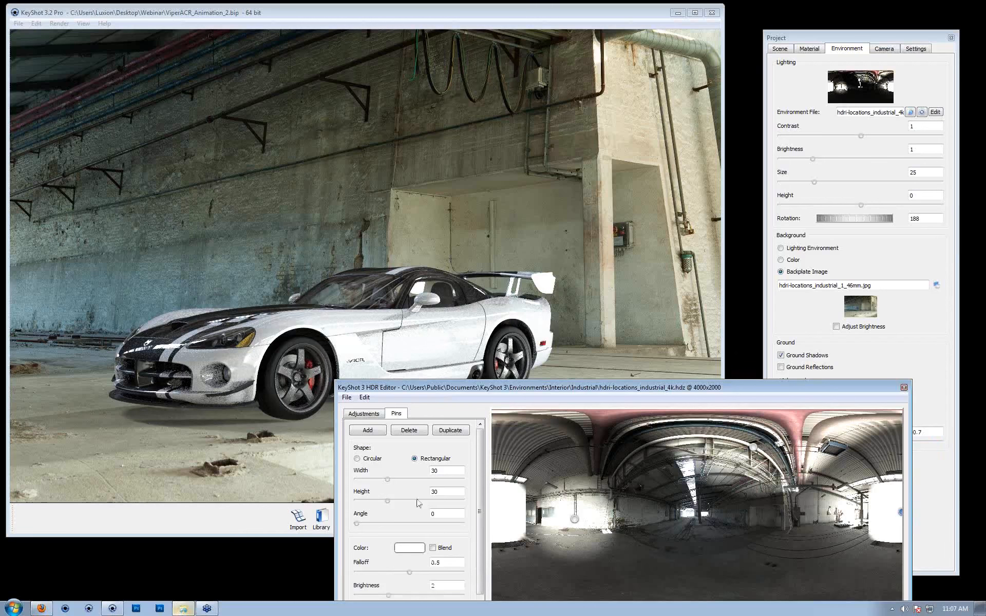
{"action": "left_click_drag", "start_coordinate": [383, 501], "coordinate": [364, 501]}
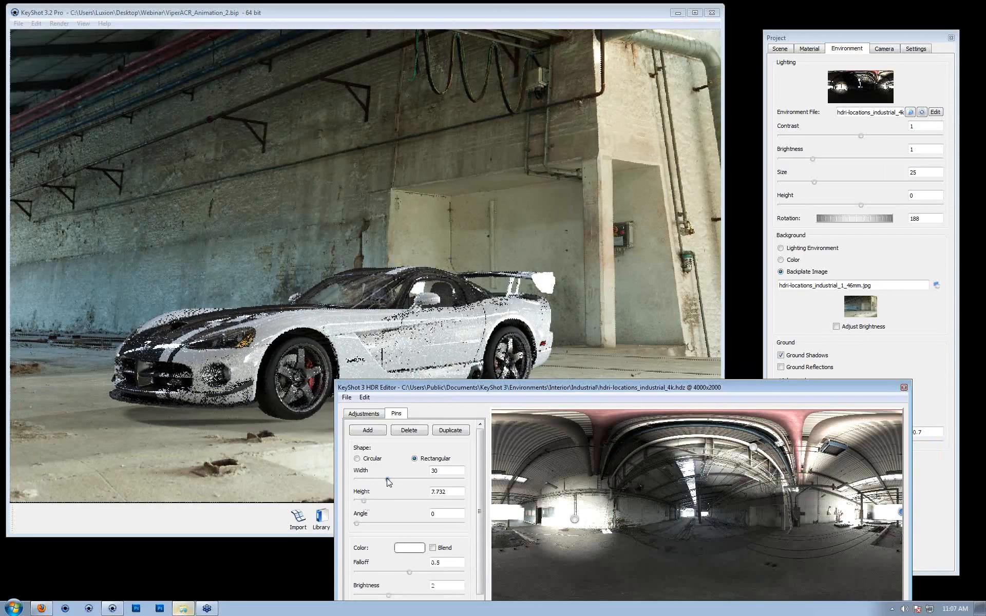
{"action": "left_click_drag", "start_coordinate": [396, 483], "coordinate": [460, 494]}
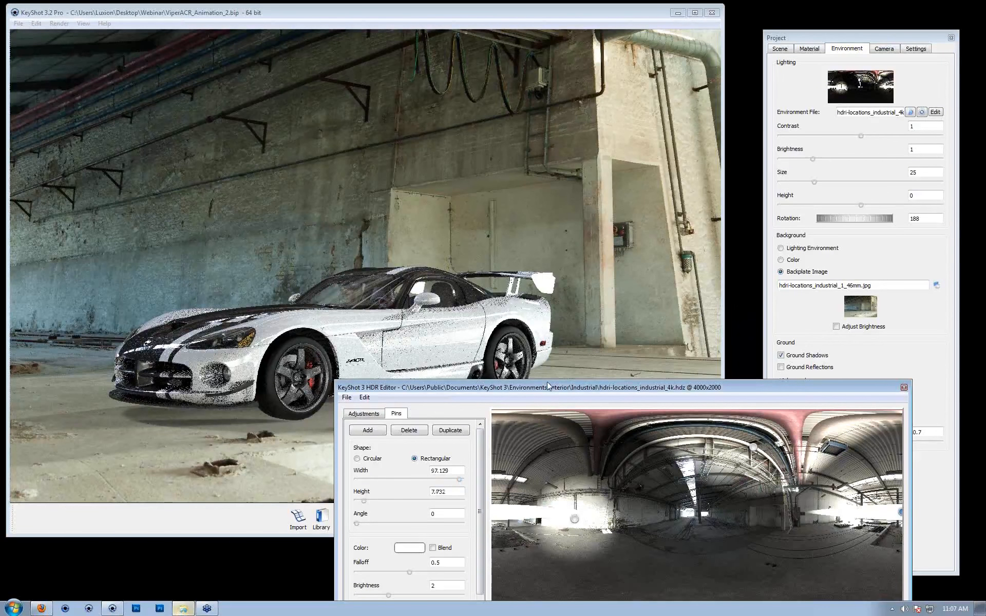
- Thin the strip pin to a height of about 2 and set its brightness to about 12.8
{"action": "left_click_drag", "start_coordinate": [548, 387], "coordinate": [577, 343]}
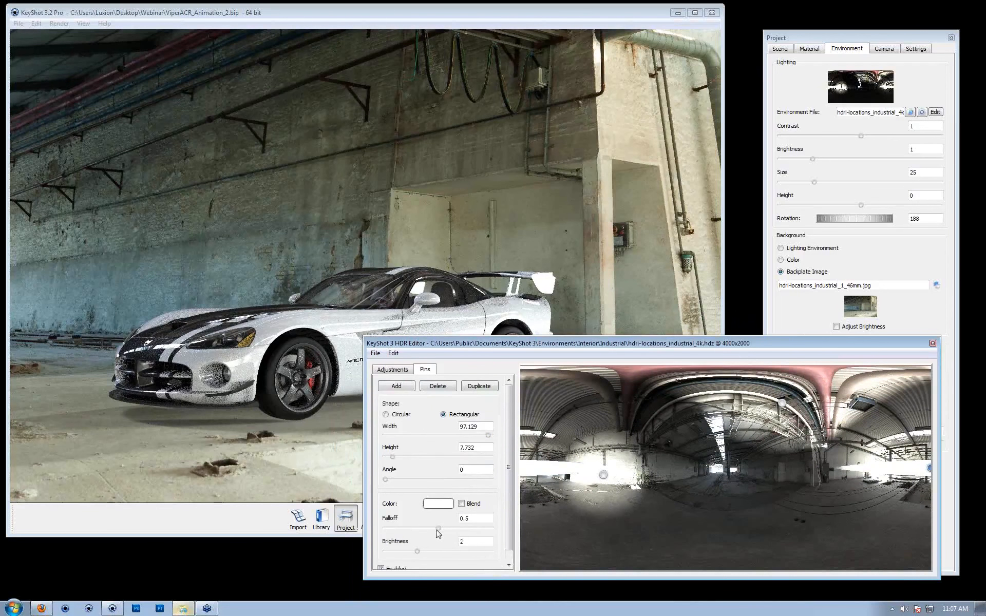
{"action": "scroll", "coordinate": [434, 537], "scroll_direction": "down", "scroll_amount": 1}
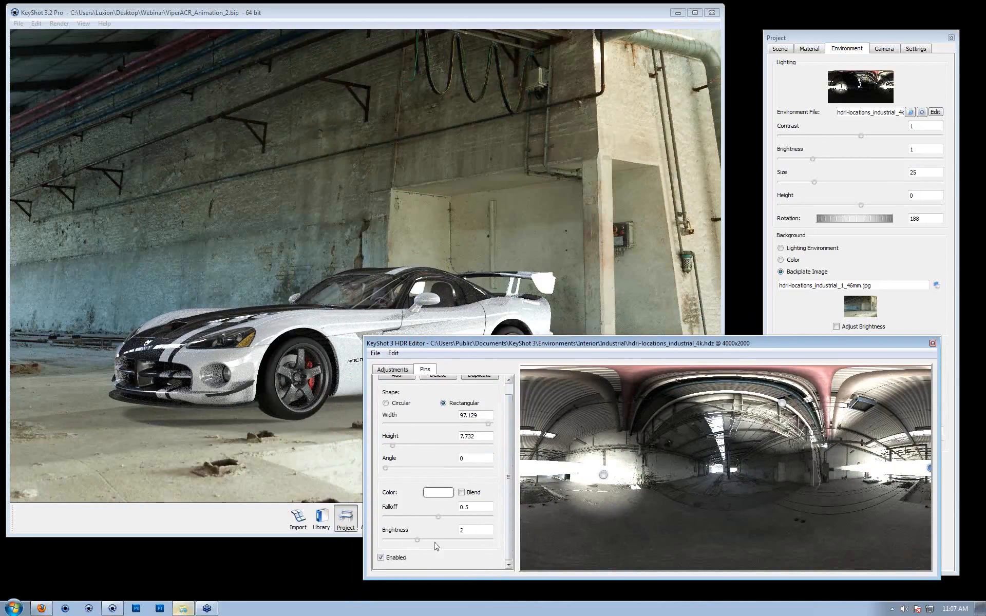
{"action": "left_click_drag", "start_coordinate": [424, 540], "coordinate": [457, 541]}
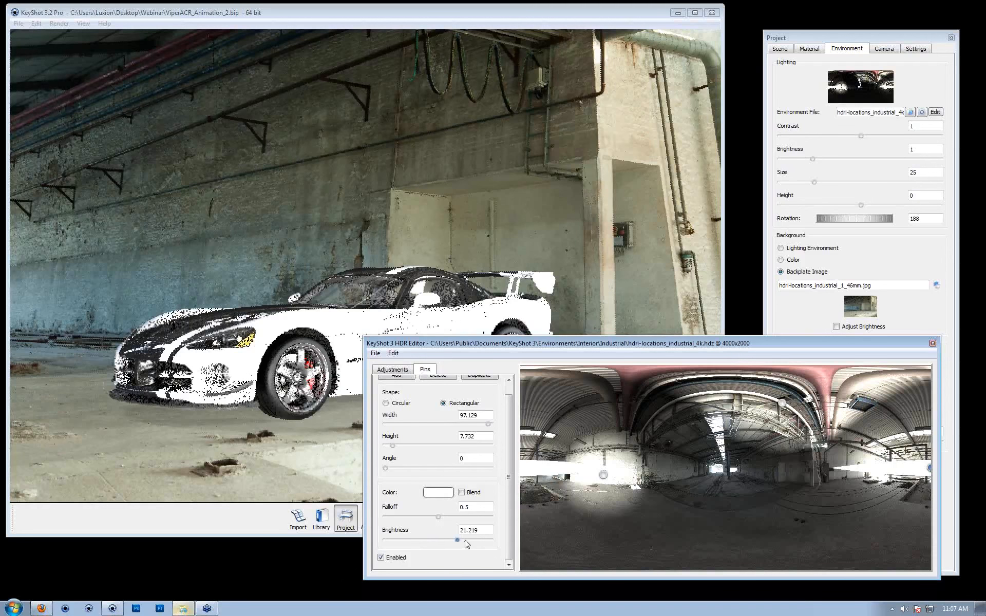
{"action": "left_click", "coordinate": [466, 541]}
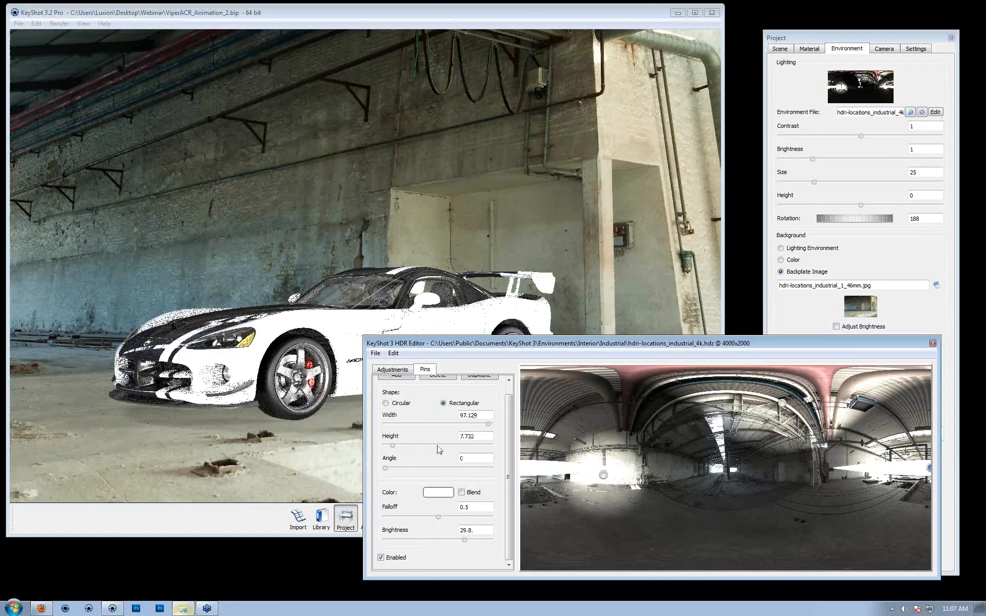
{"action": "left_click_drag", "start_coordinate": [392, 446], "coordinate": [387, 447]}
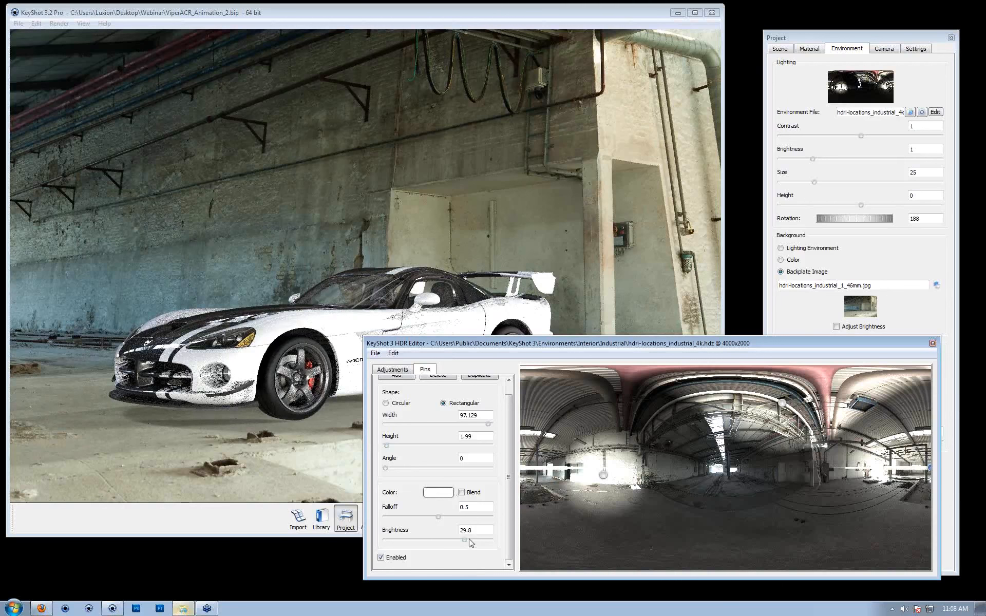
{"action": "left_click_drag", "start_coordinate": [465, 540], "coordinate": [461, 541]}
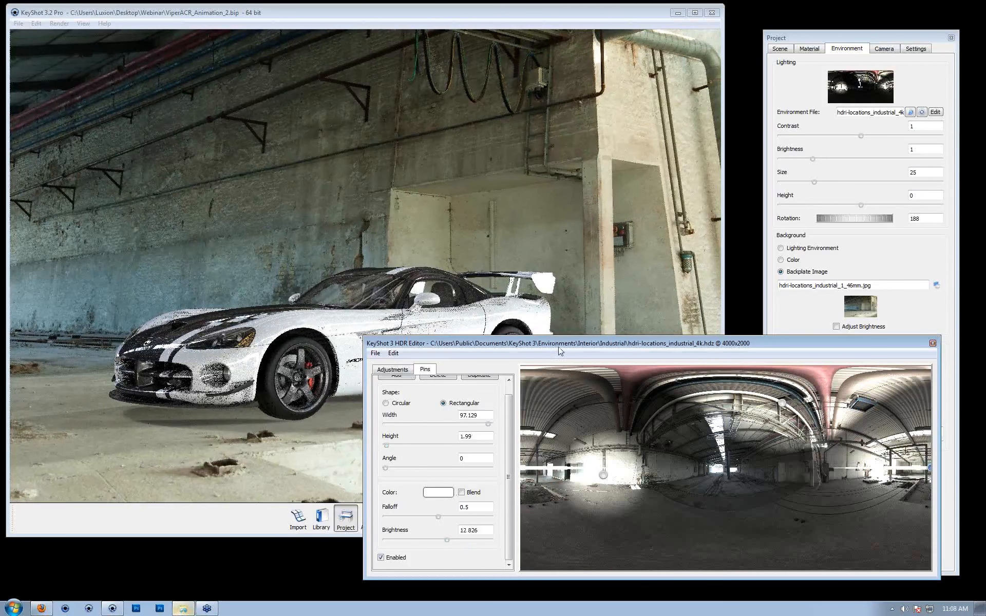
- Move the strip pin slightly higher and set the HDR image's overall brightness to 0 to isolate its reflection
{"action": "left_click_drag", "start_coordinate": [559, 348], "coordinate": [546, 418]}
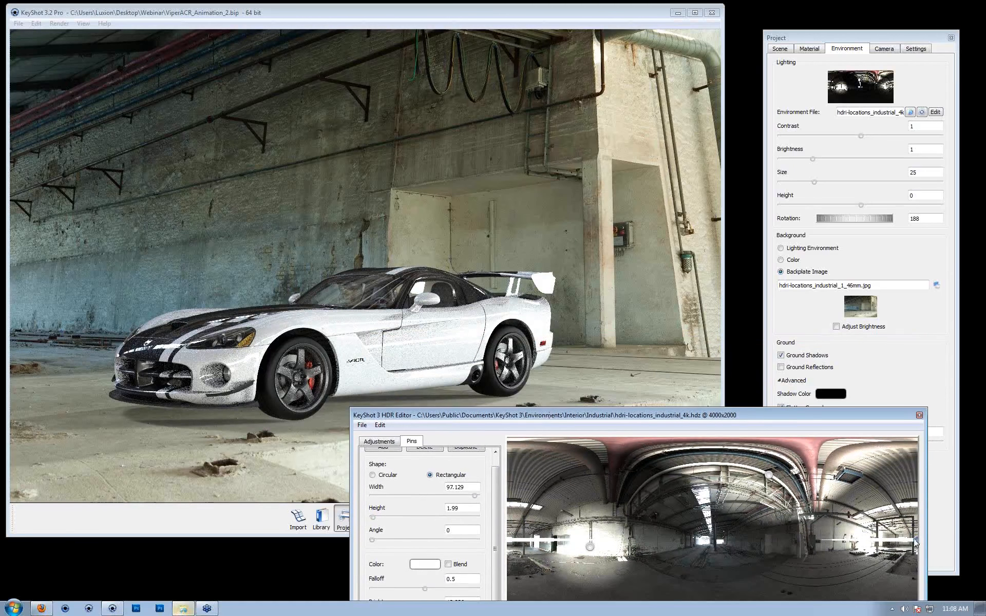
{"action": "left_click_drag", "start_coordinate": [917, 541], "coordinate": [918, 523]}
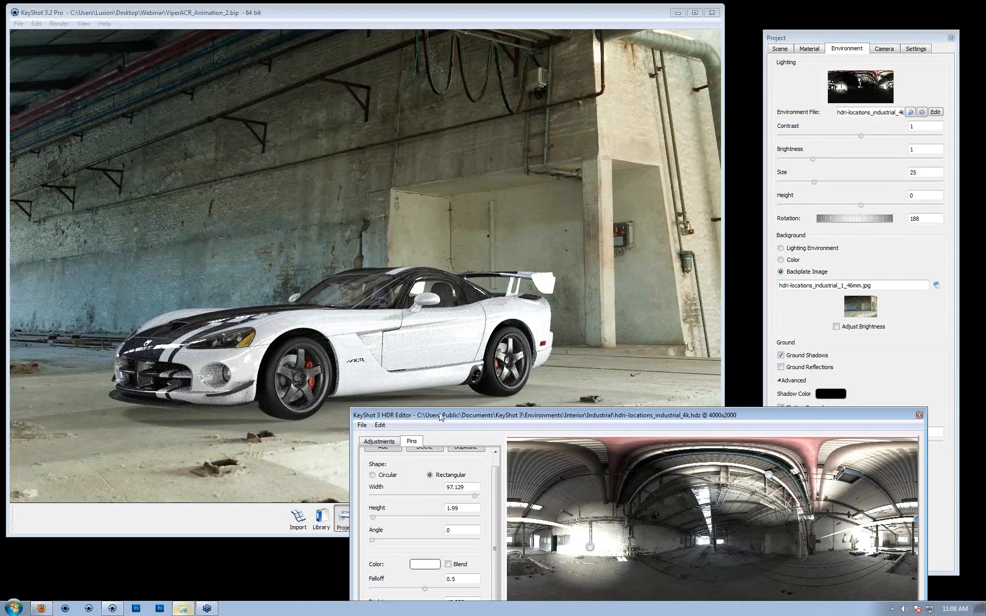
{"action": "left_click", "coordinate": [384, 440]}
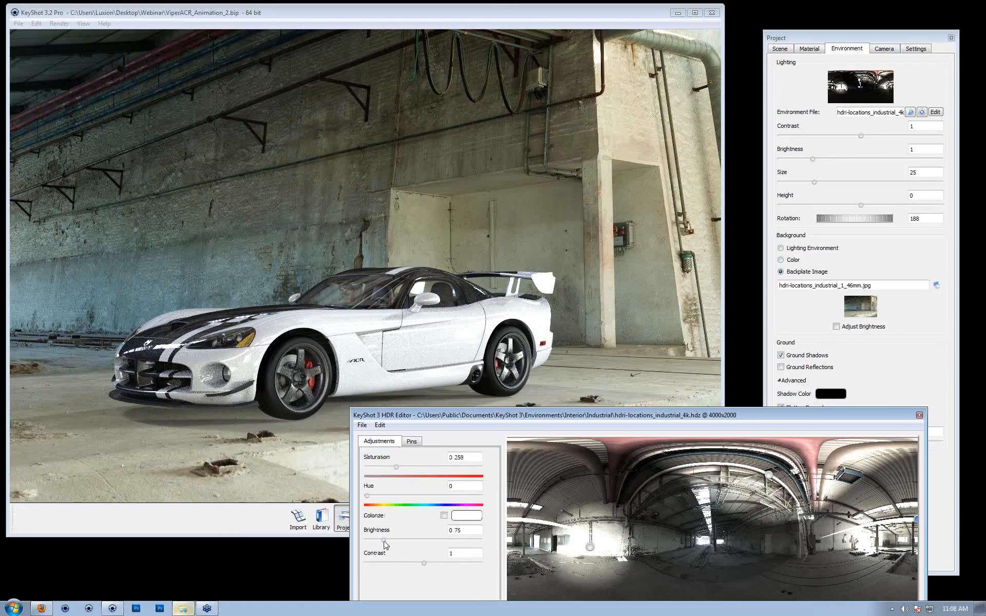
{"action": "left_click_drag", "start_coordinate": [383, 541], "coordinate": [365, 543]}
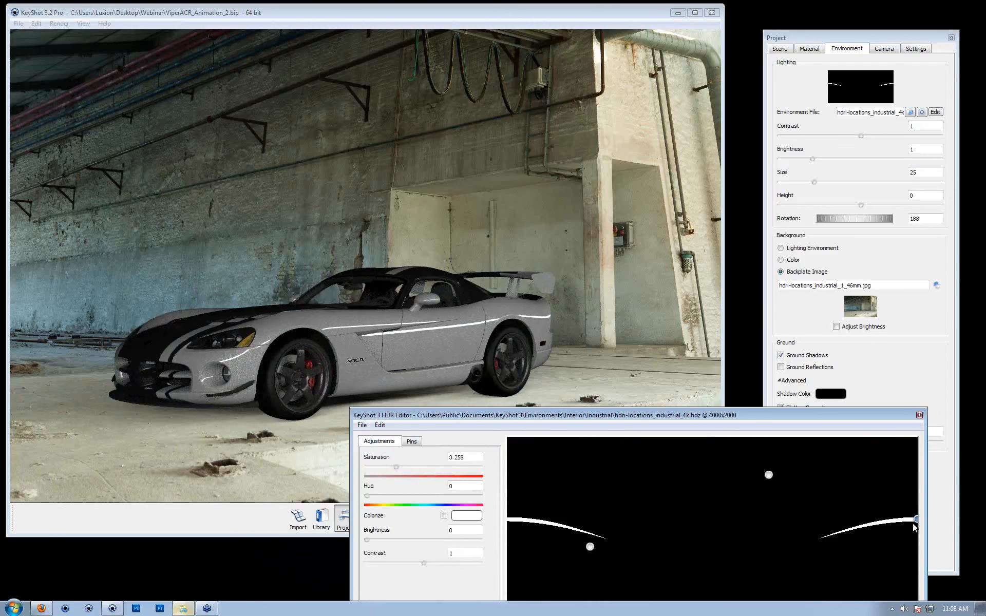
- Reposition the strip pin higher along the HDR image's right edge so its highlight follows the car's upper side line
{"action": "mouse_move", "coordinate": [918, 519]}
{"action": "left_mouse_down"}
{"action": "mouse_move", "coordinate": [919, 494]}
{"action": "mouse_move", "coordinate": [919, 507]}
{"action": "left_mouse_up"}
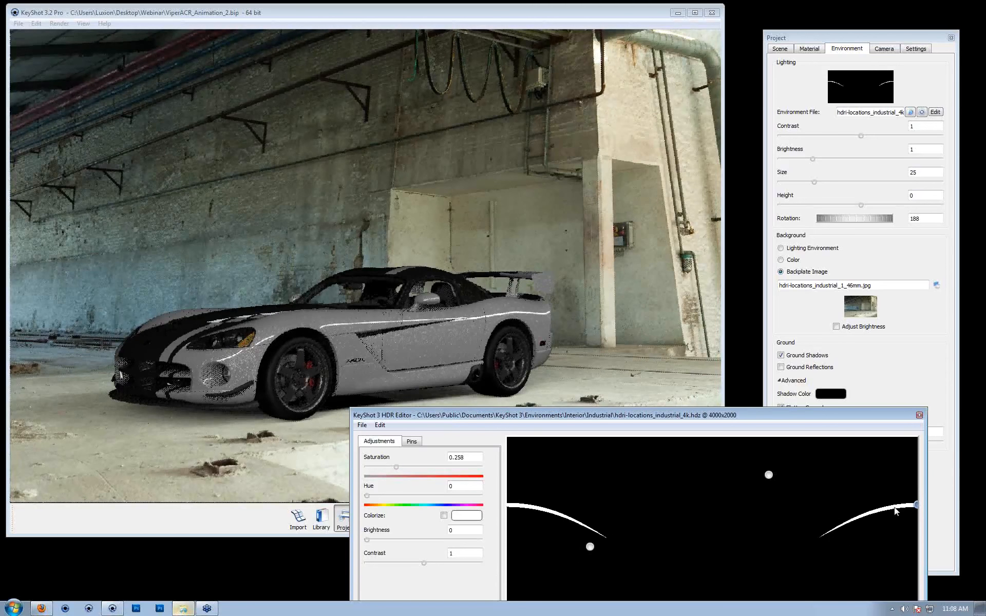
{"action": "left_click_drag", "start_coordinate": [919, 495], "coordinate": [919, 494]}
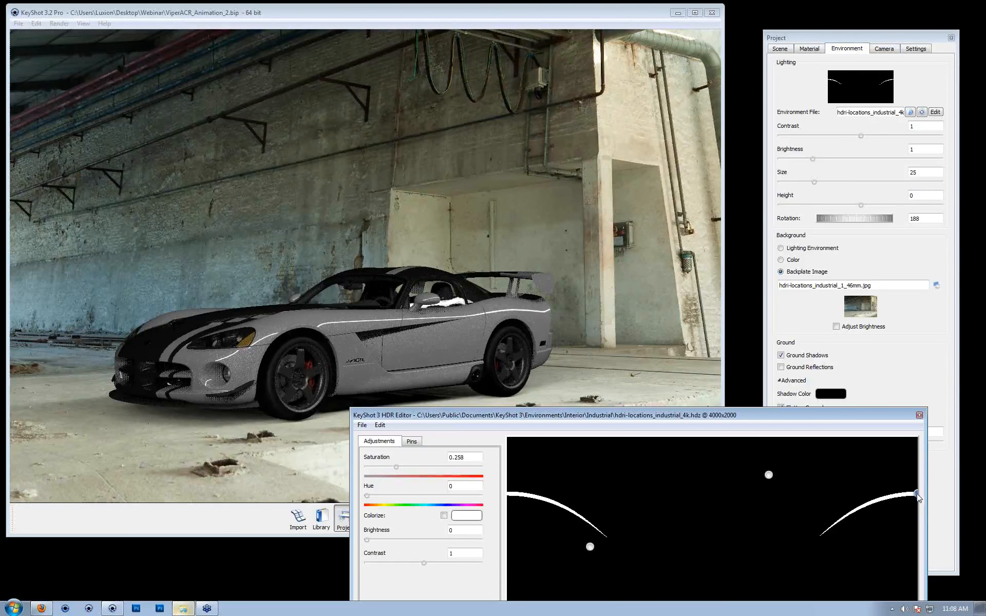
{"action": "left_click_drag", "start_coordinate": [917, 494], "coordinate": [919, 504]}
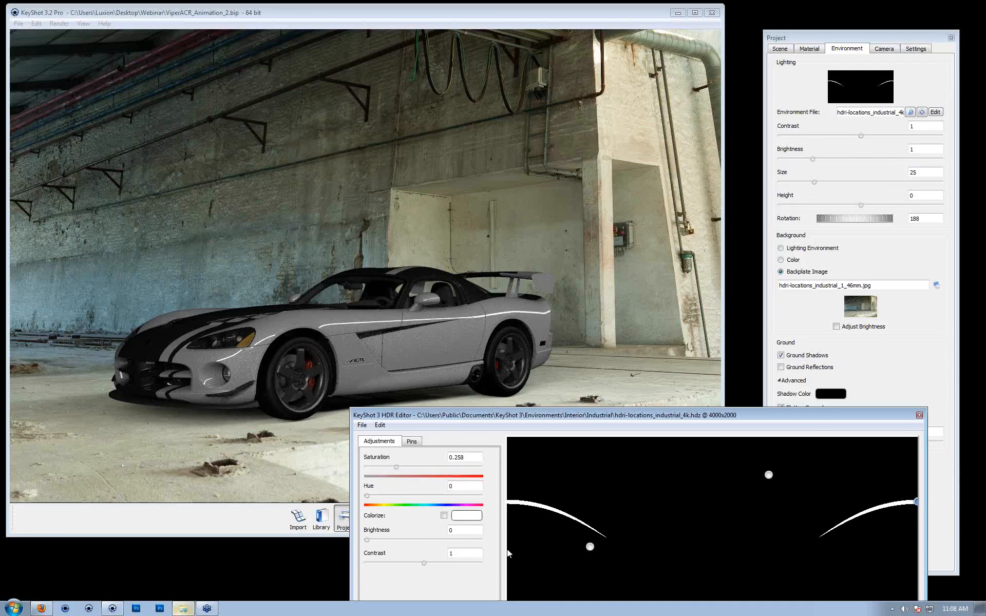
- Set the strip pin's height to about 4.9 and its brightness to about 5.55
{"action": "left_click", "coordinate": [411, 441]}
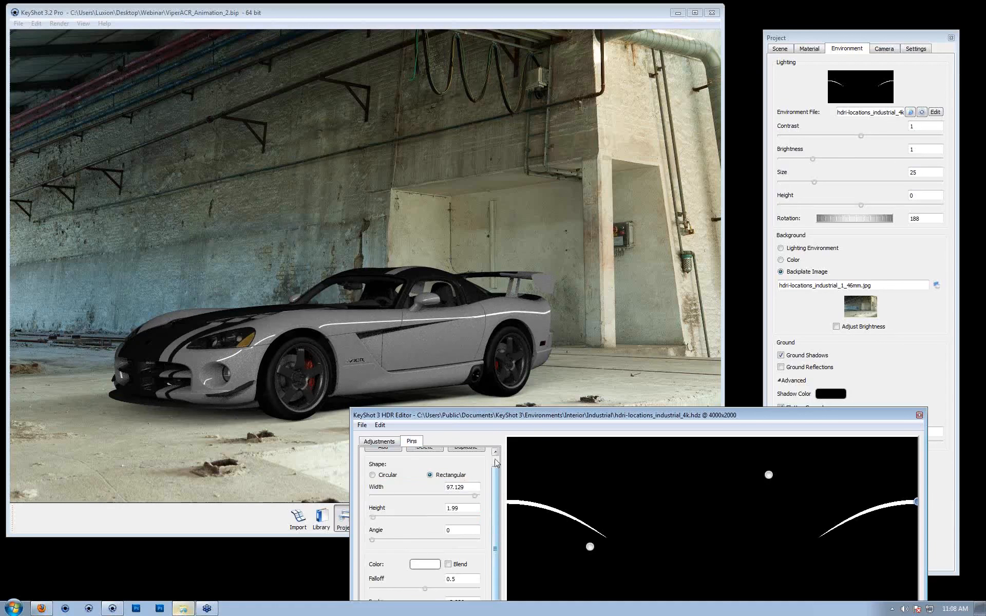
{"action": "left_click_drag", "start_coordinate": [534, 408], "coordinate": [555, 368]}
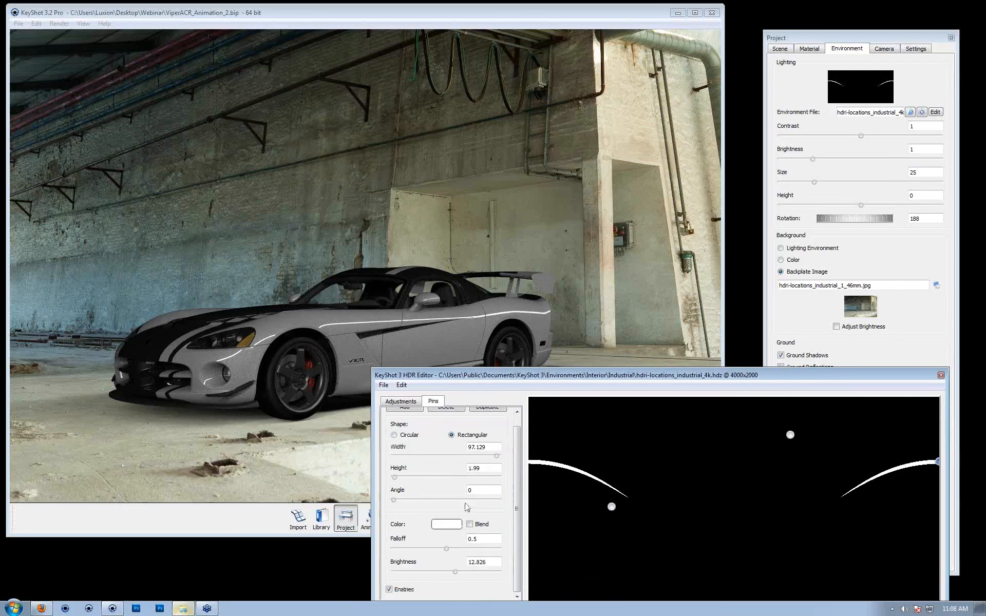
{"action": "left_click", "coordinate": [398, 478]}
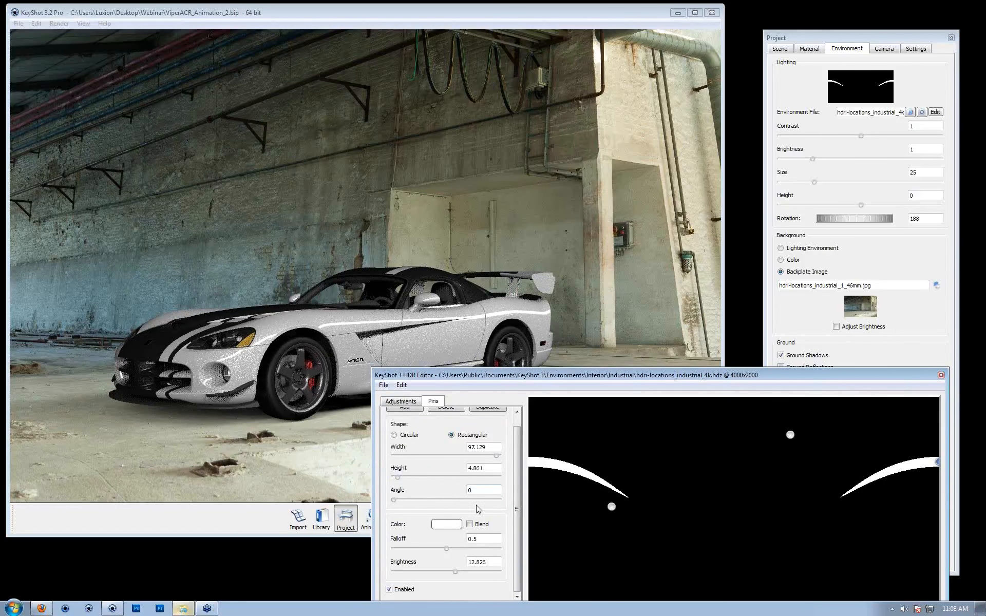
{"action": "left_click", "coordinate": [450, 573]}
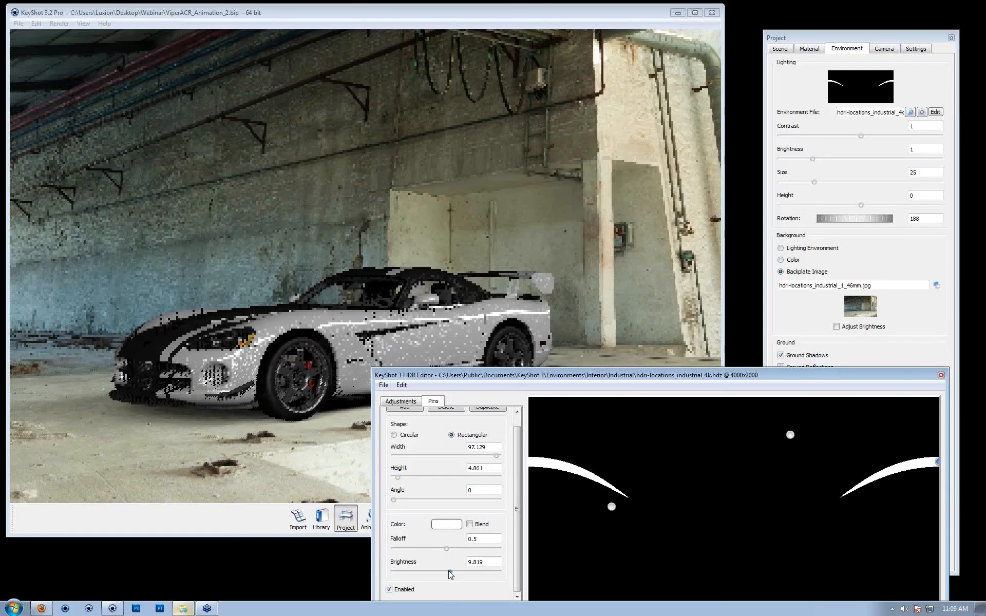
{"action": "left_click", "coordinate": [445, 572]}
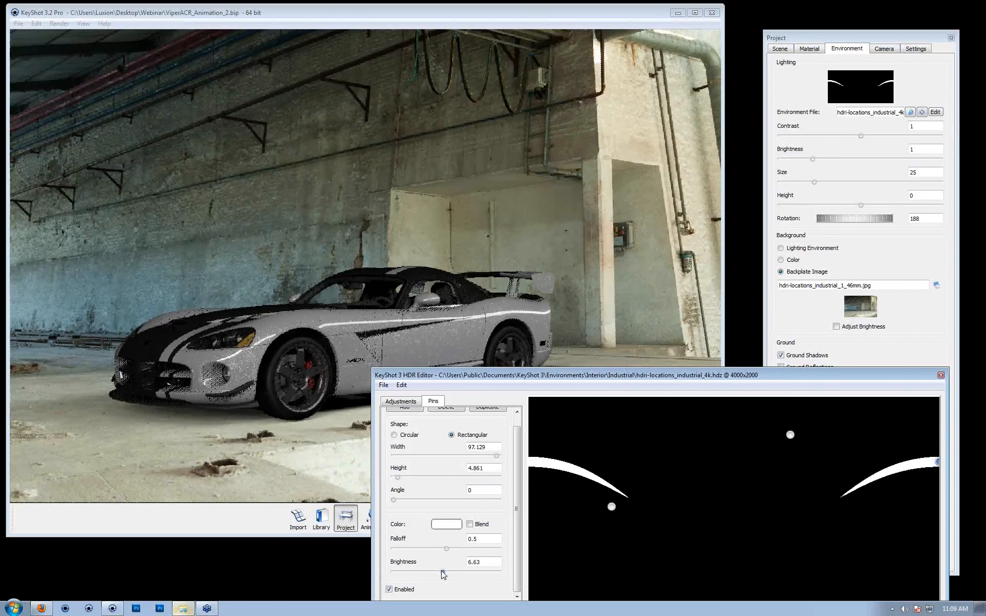
{"action": "left_click_drag", "start_coordinate": [444, 573], "coordinate": [440, 575]}
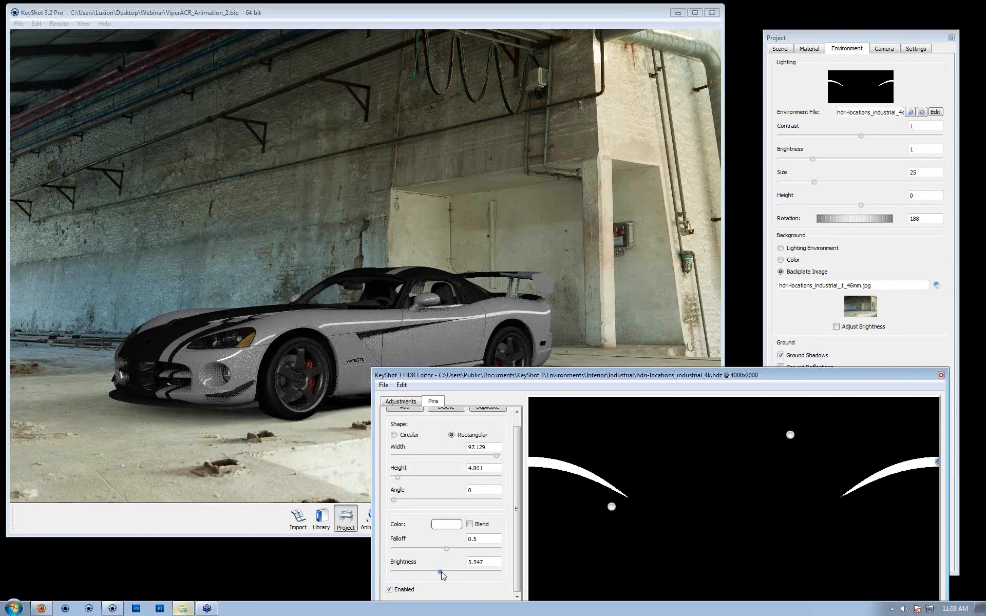
- Restore the HDR image's overall brightness to 0.75
{"action": "left_click", "coordinate": [419, 404]}
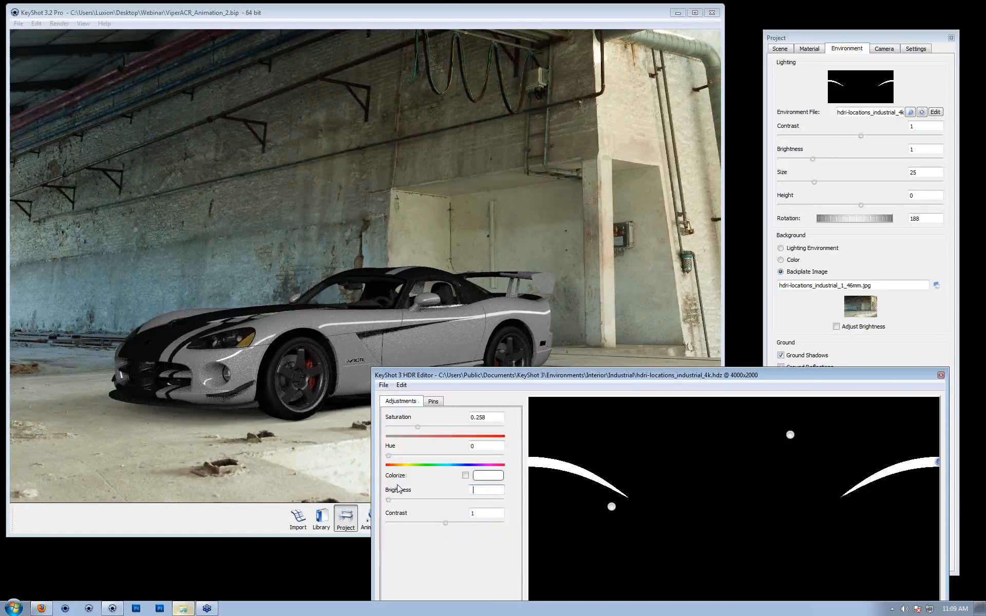
{"action": "type", "text": ".75"}
{"action": "key", "text": "Return"}
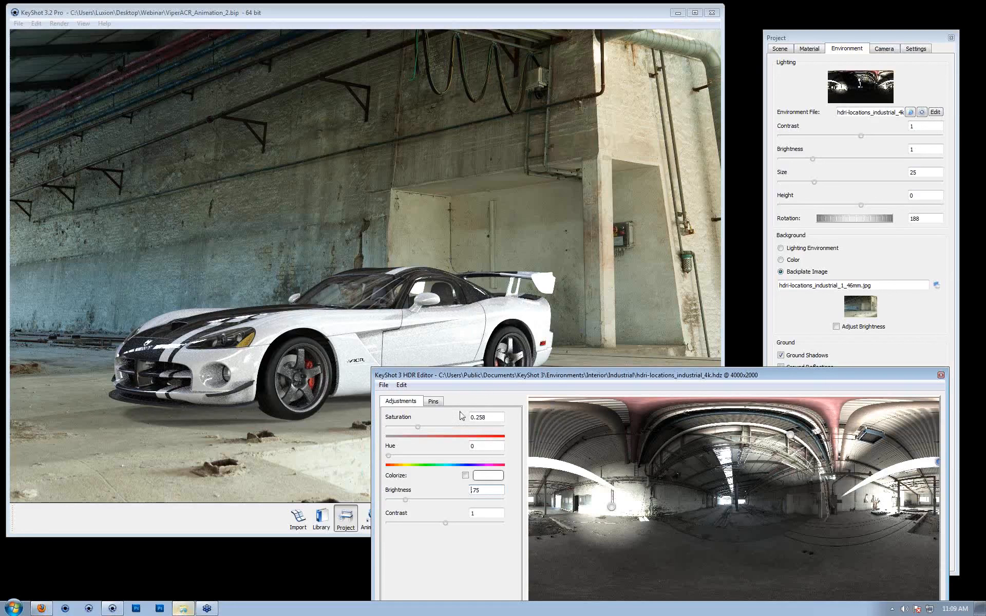
- Add a circular pin and place it over the bright windows near the right side of the HDR image
{"action": "left_click", "coordinate": [434, 402]}
{"action": "left_click_drag", "start_coordinate": [517, 430], "coordinate": [518, 439]}
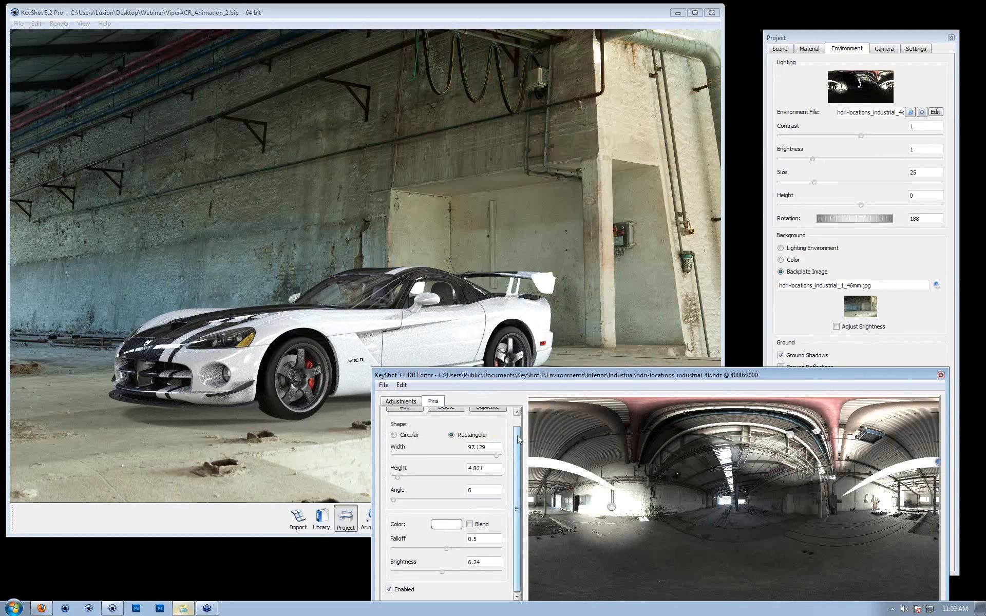
{"action": "scroll", "coordinate": [516, 436], "scroll_direction": "up", "scroll_amount": 1}
{"action": "left_click", "coordinate": [405, 417]}
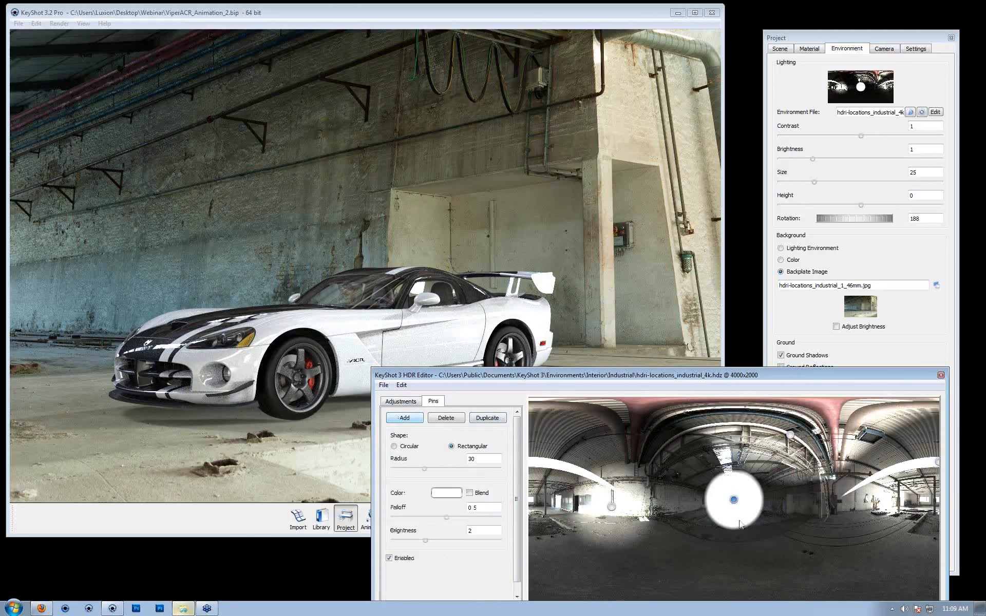
{"action": "left_click", "coordinate": [735, 501]}
{"action": "left_click_drag", "start_coordinate": [733, 500], "coordinate": [886, 499]}
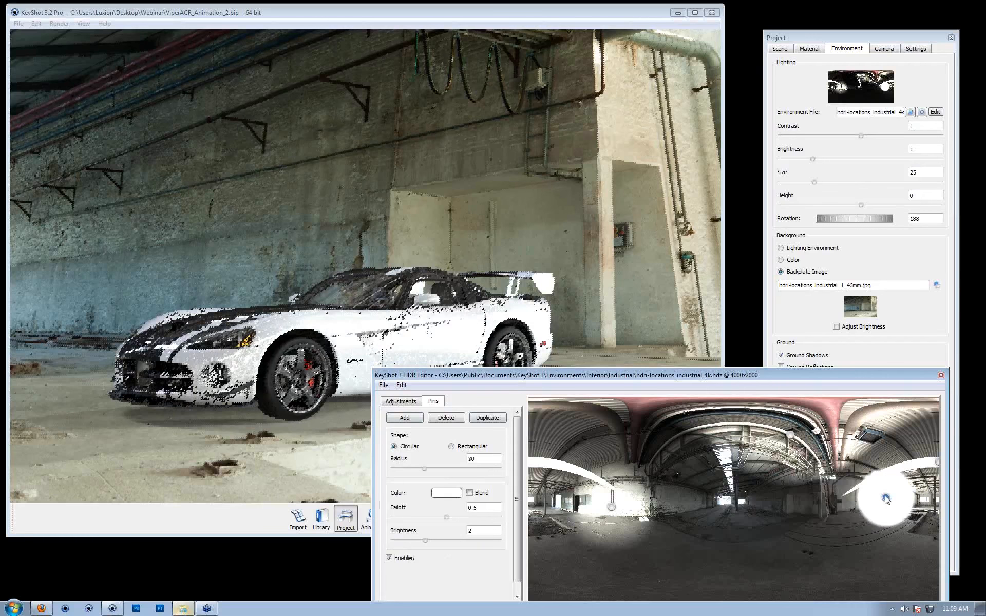
- Enable blending for the new circular pin, lower its brightness to -1, and toggle the pin off and on to compare
{"action": "left_click_drag", "start_coordinate": [424, 543], "coordinate": [396, 543]}
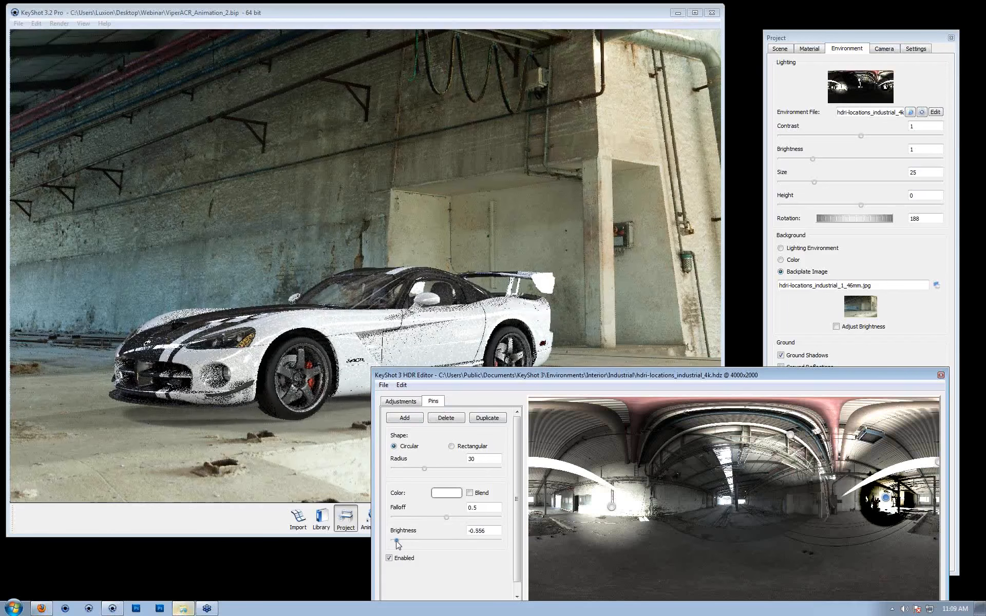
{"action": "left_click", "coordinate": [470, 493]}
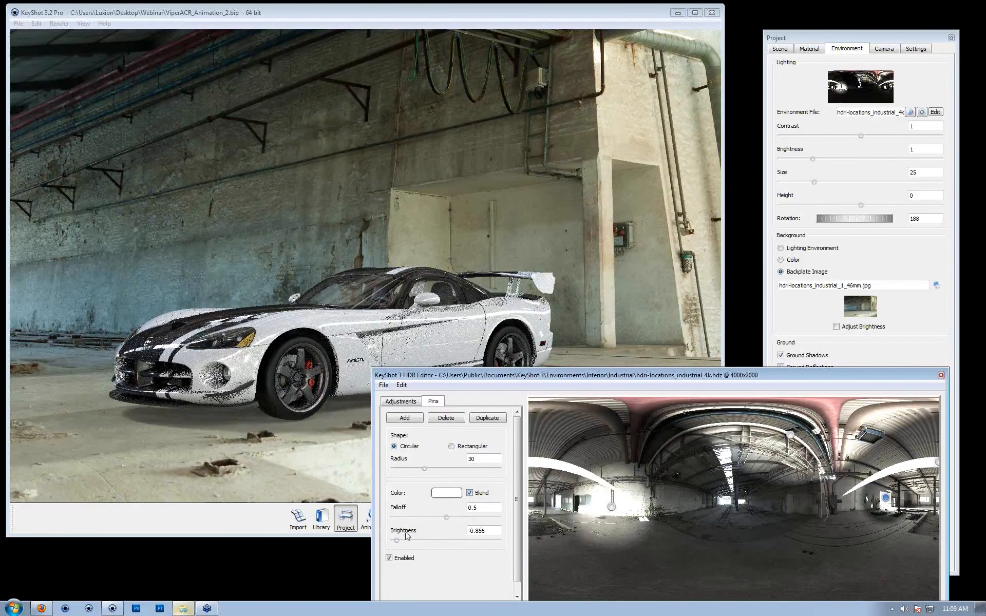
{"action": "left_click_drag", "start_coordinate": [392, 541], "coordinate": [387, 543]}
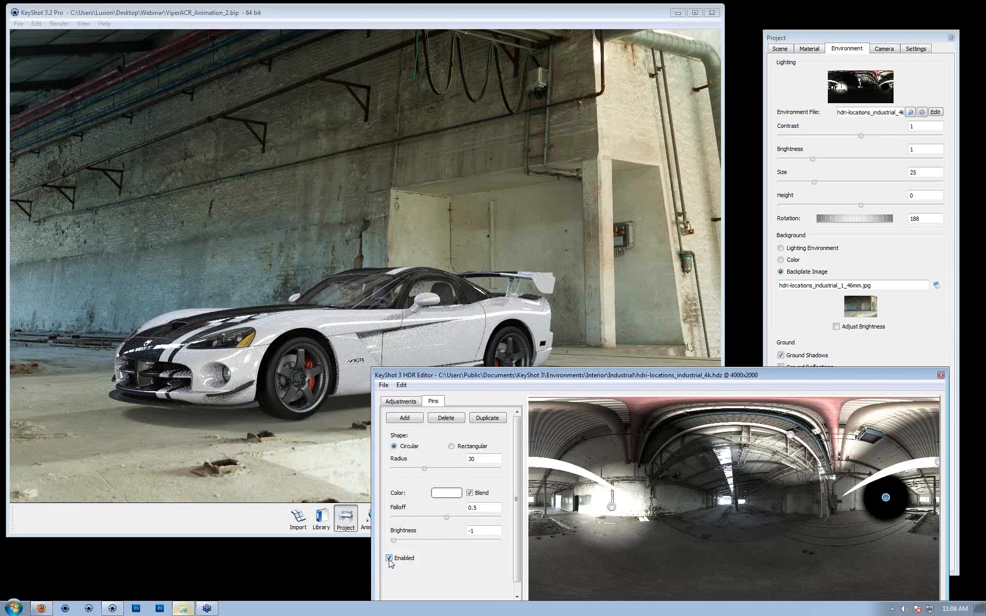
{"action": "left_click", "coordinate": [389, 560]}
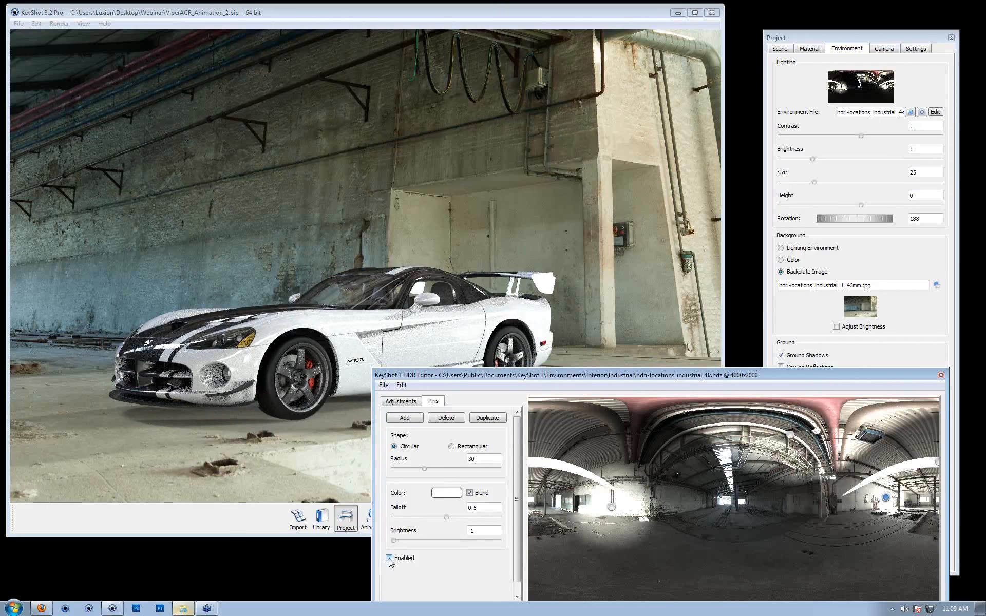
{"action": "left_click", "coordinate": [389, 558]}
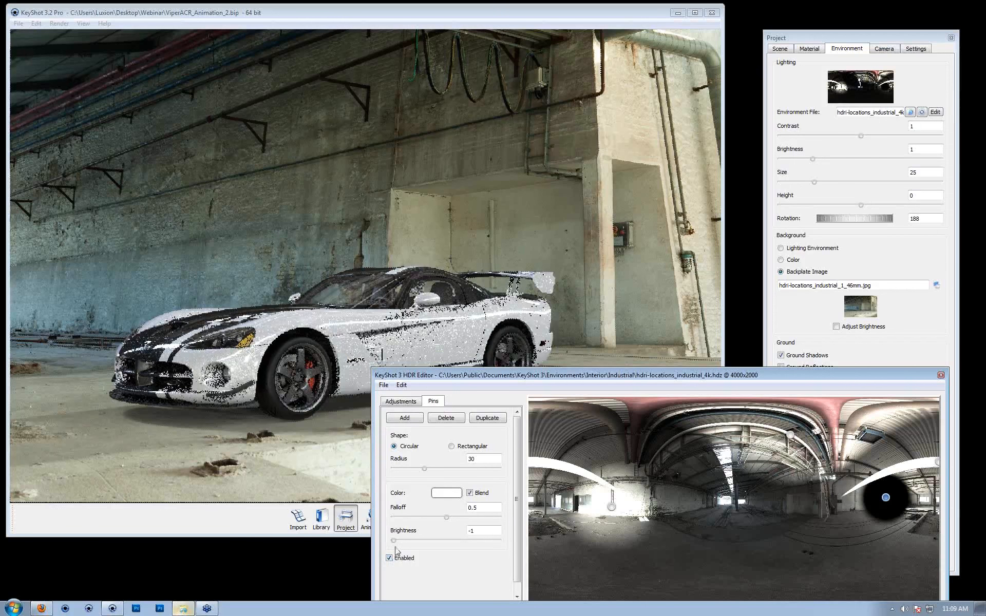
- Soften the darkening pin with a falloff of 1, a radius of about 52.9 and a brightness of about -0.5
{"action": "left_click_drag", "start_coordinate": [448, 517], "coordinate": [508, 521]}
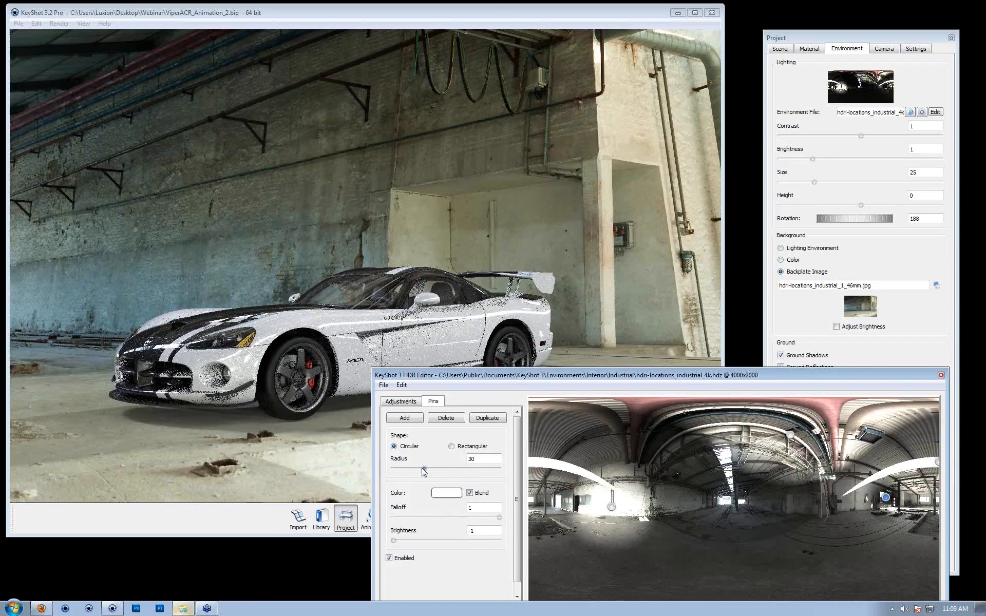
{"action": "left_click_drag", "start_coordinate": [433, 471], "coordinate": [449, 472]}
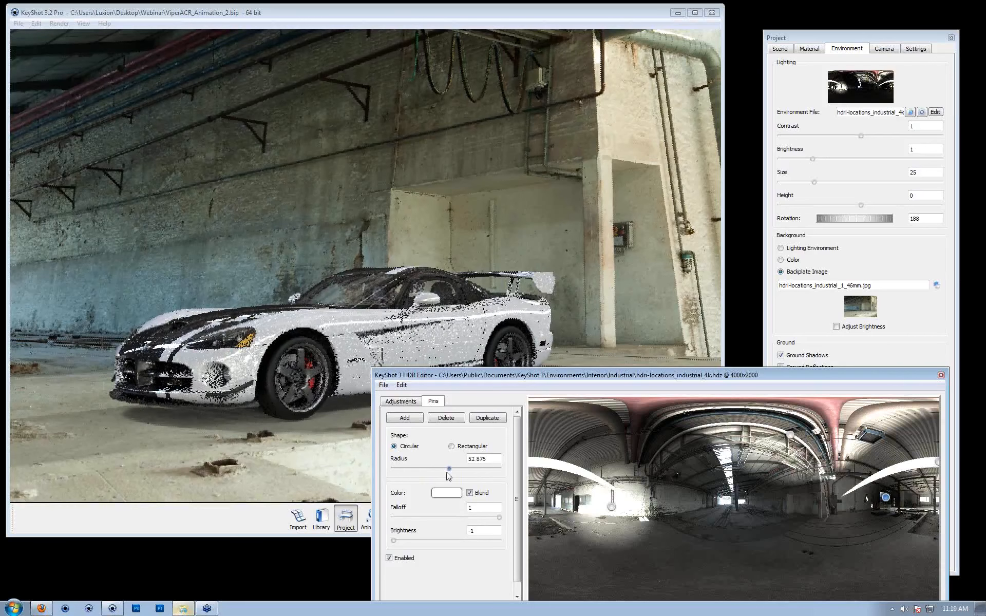
{"action": "left_click_drag", "start_coordinate": [393, 541], "coordinate": [399, 541]}
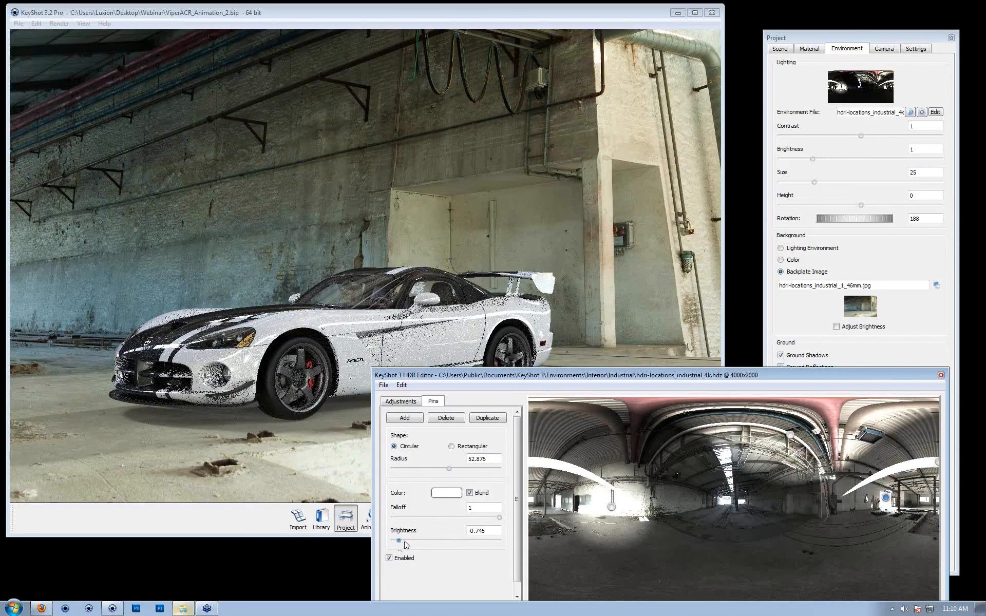
{"action": "left_click", "coordinate": [405, 541]}
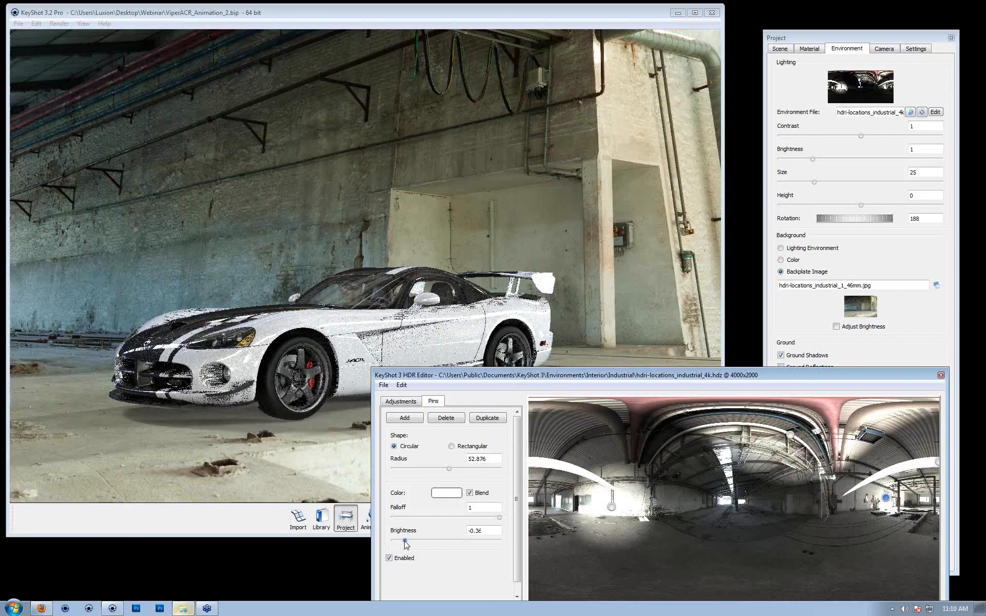
{"action": "left_click", "coordinate": [402, 540]}
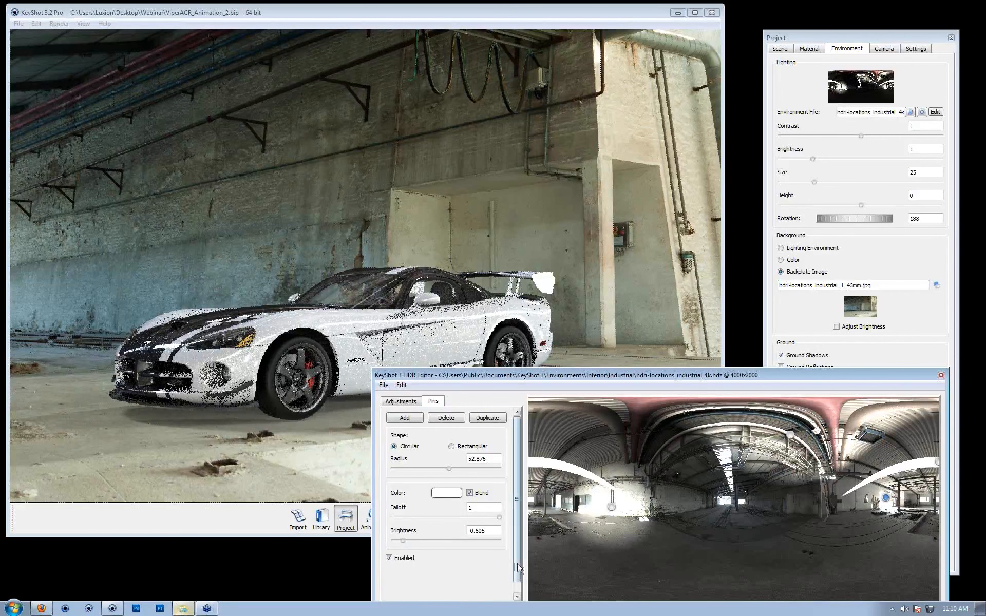
- Review the settings of the other circular pins and the strip pin, ending with the darkening pin selected
{"action": "left_click", "coordinate": [612, 507]}
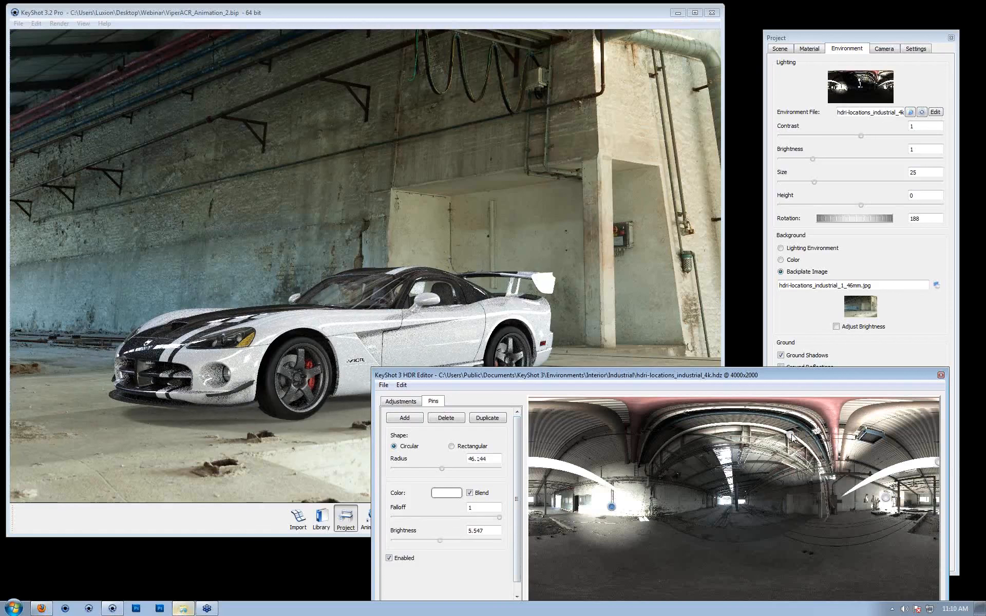
{"action": "left_click", "coordinate": [790, 436]}
{"action": "left_click", "coordinate": [937, 464]}
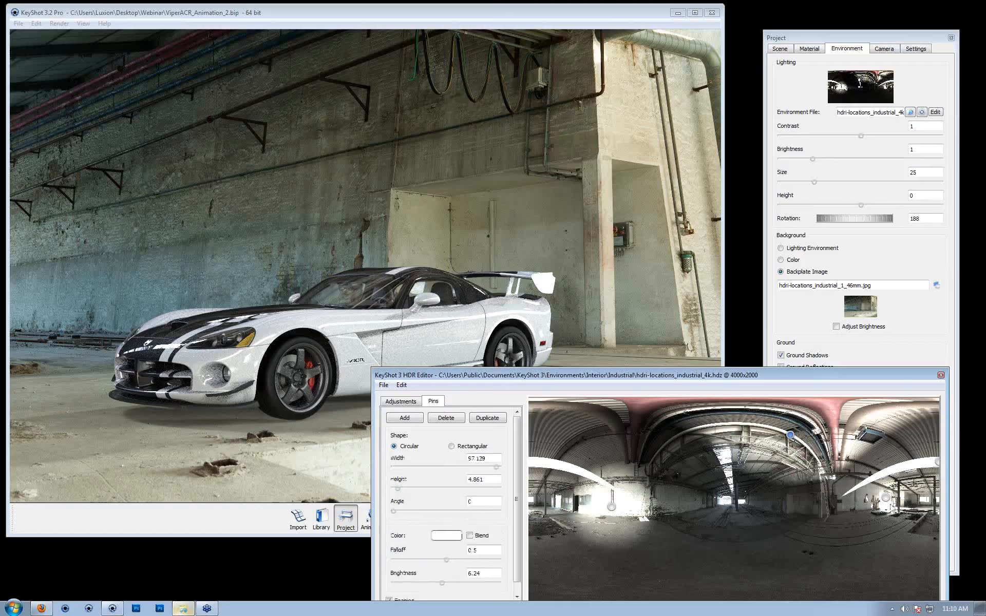
{"action": "left_click", "coordinate": [888, 503]}
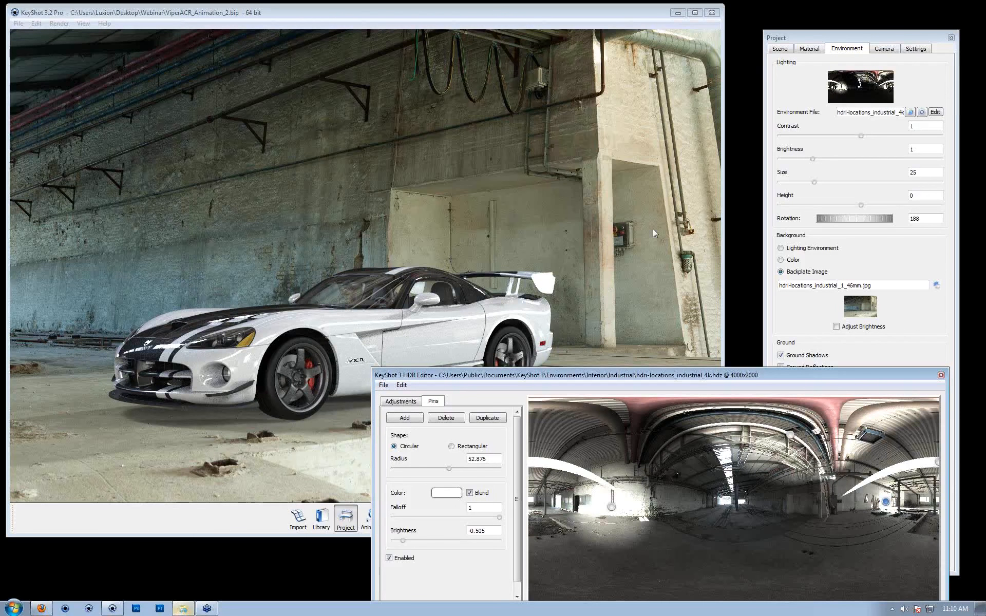
- Switch to Firefox, open keyshot.com in a new tab and go to its Webinars page
{"action": "left_click", "coordinate": [41, 608]}
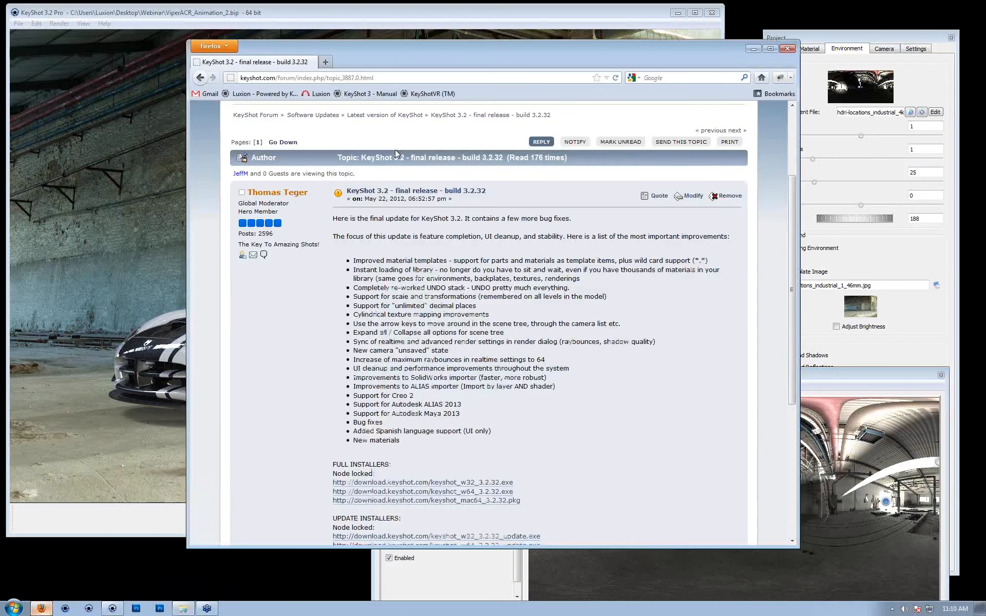
{"action": "key", "text": "ctrl+t"}
{"action": "type", "text": "k"}
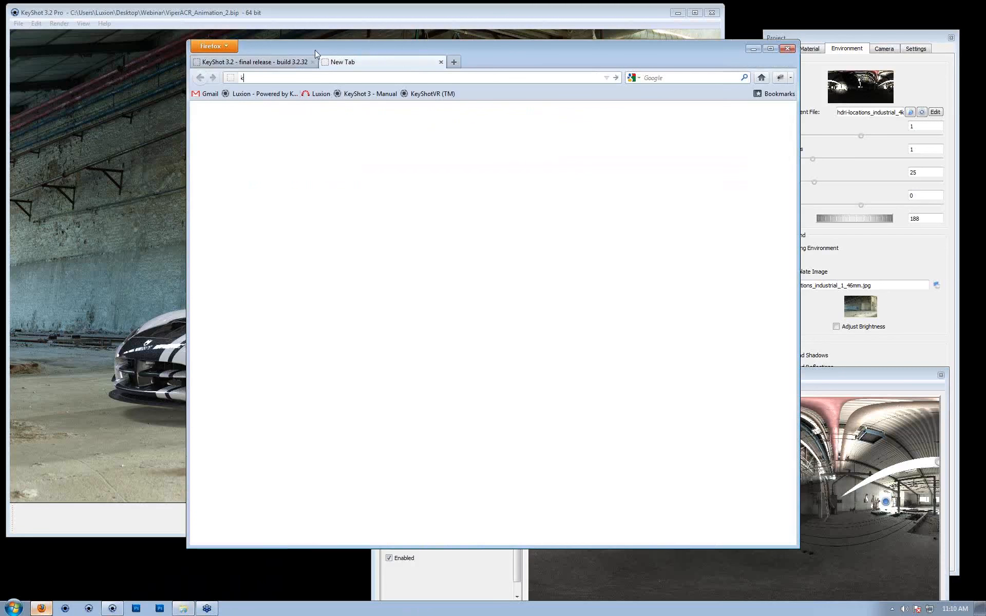
{"action": "type", "text": "eyshot.com"}
{"action": "key", "text": "Return"}
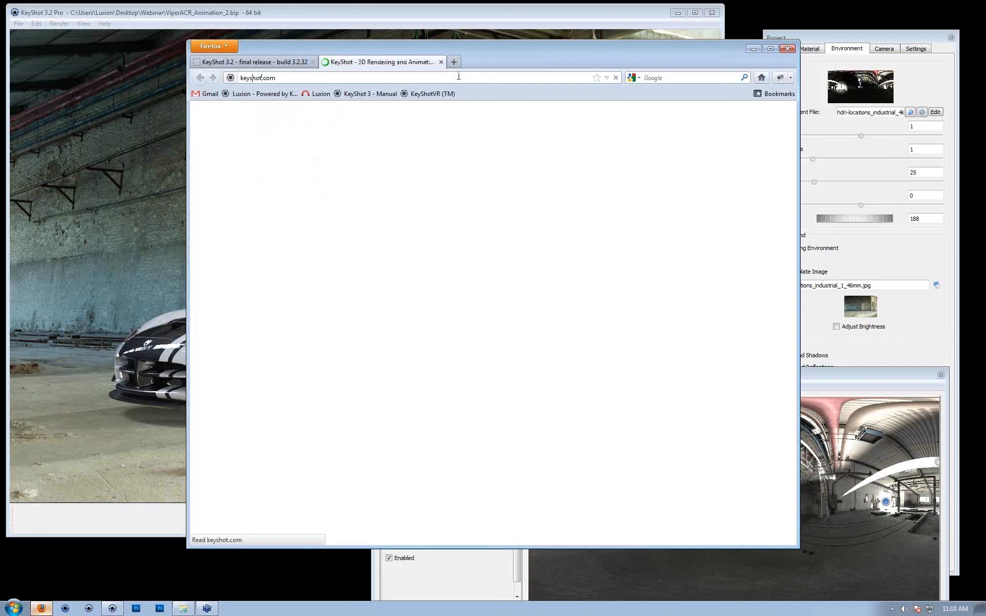
{"action": "mouse_move", "coordinate": [645, 126]}
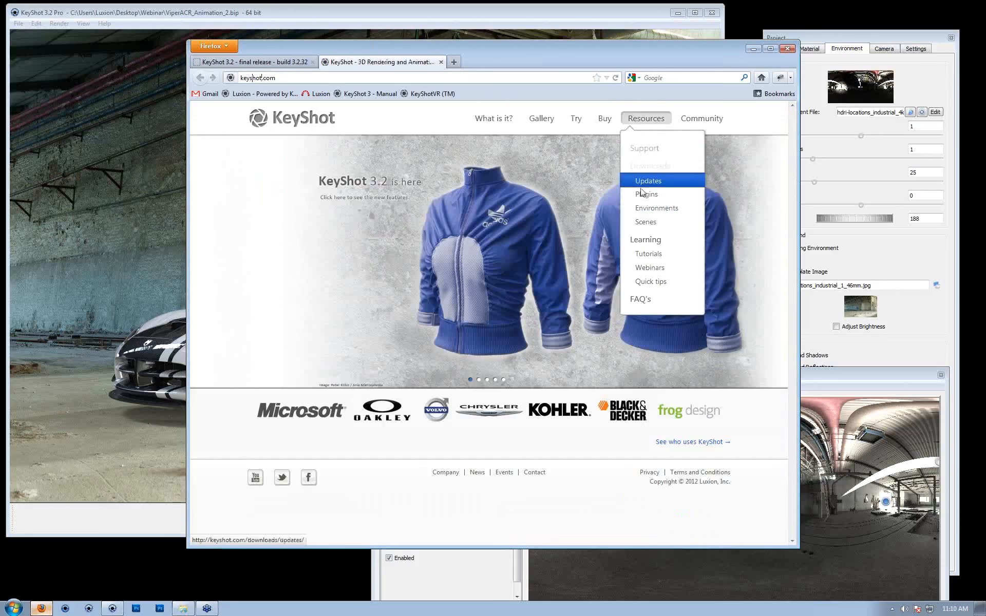
{"action": "left_click", "coordinate": [651, 269]}
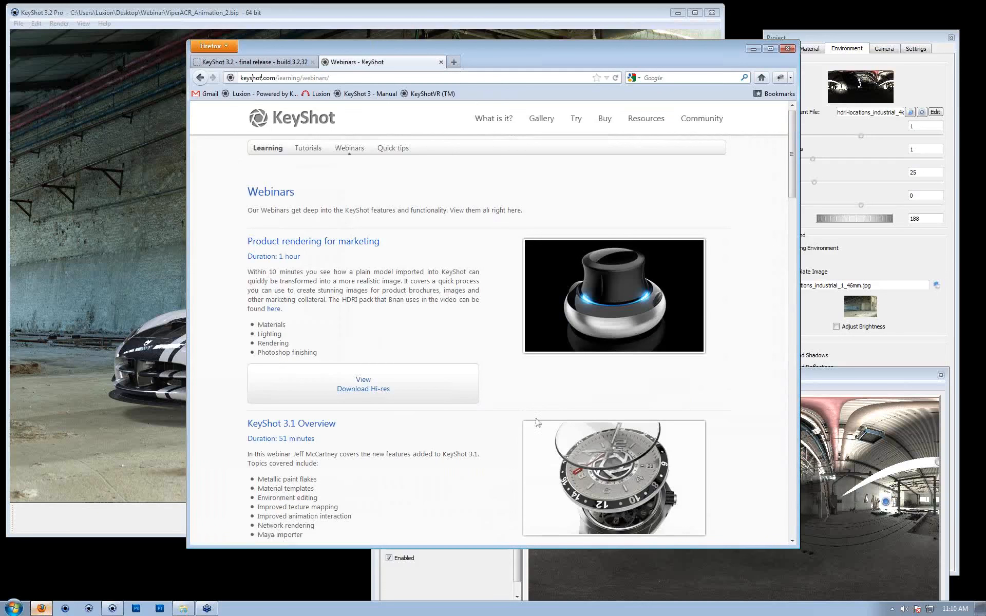
- Go from the KeyShot 3.2 release topic to the KeyShot forum's home page and open its Webinars board
{"action": "left_click", "coordinate": [288, 63]}
{"action": "scroll", "coordinate": [291, 121], "scroll_direction": "up", "scroll_amount": 3}
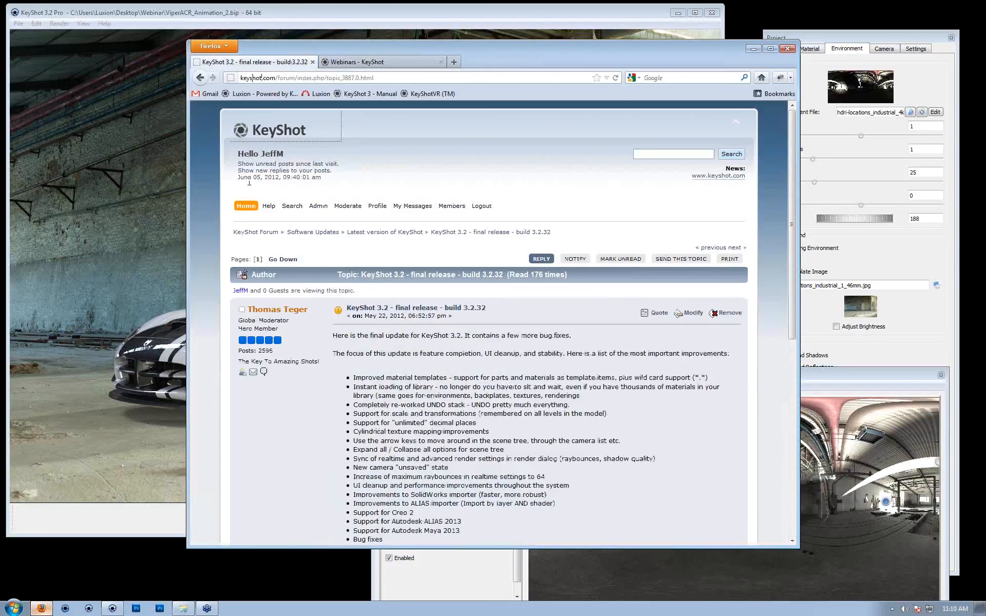
{"action": "left_click", "coordinate": [246, 205]}
{"action": "scroll", "coordinate": [284, 241], "scroll_direction": "down", "scroll_amount": 2}
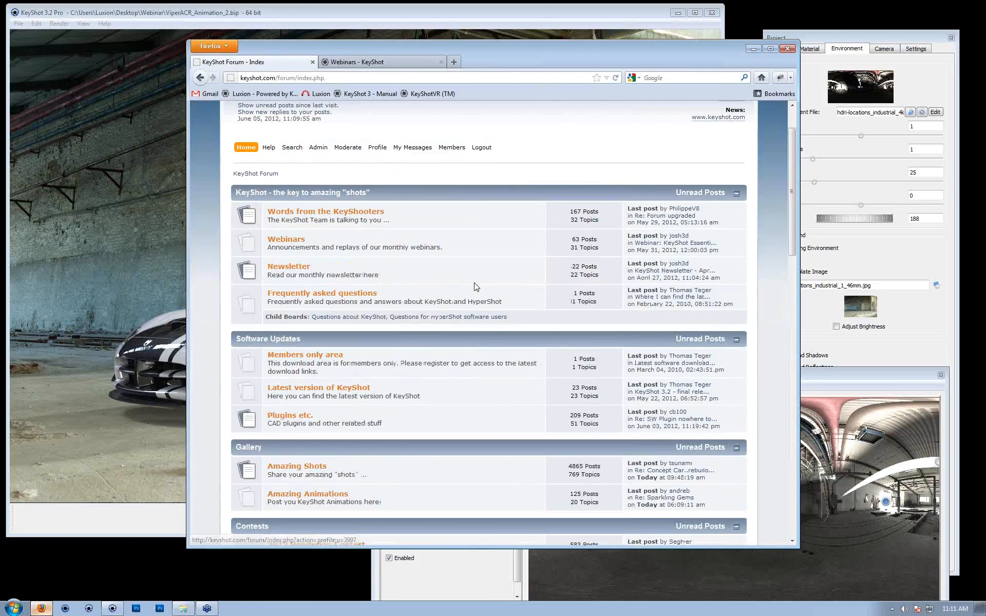
{"action": "left_click", "coordinate": [284, 240]}
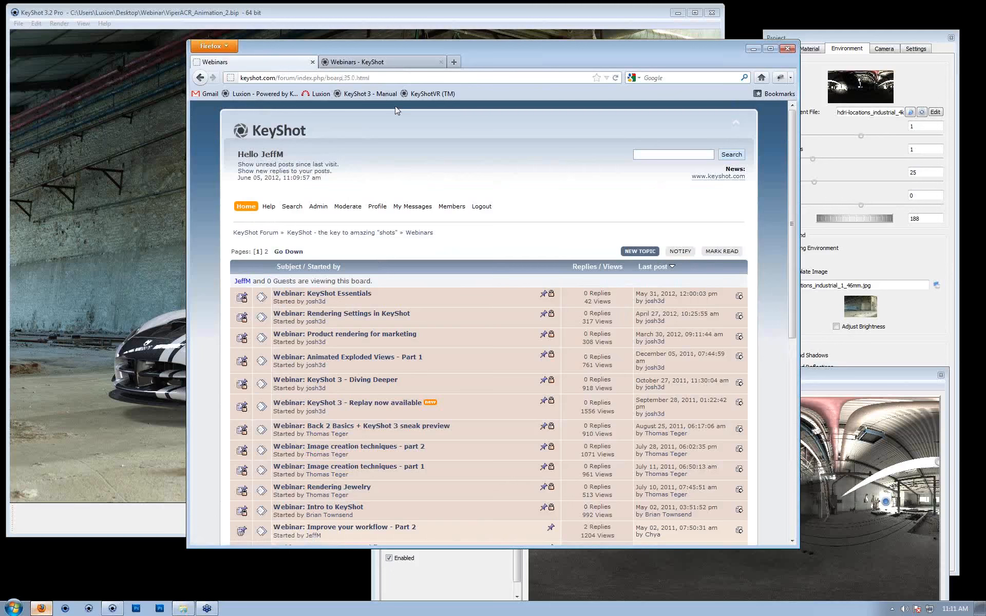
- Check the website's Webinars page, read the forum topic "Webinar: Rendering Settings in KeyShot", and return to the Webinars board
{"action": "left_click", "coordinate": [399, 65]}
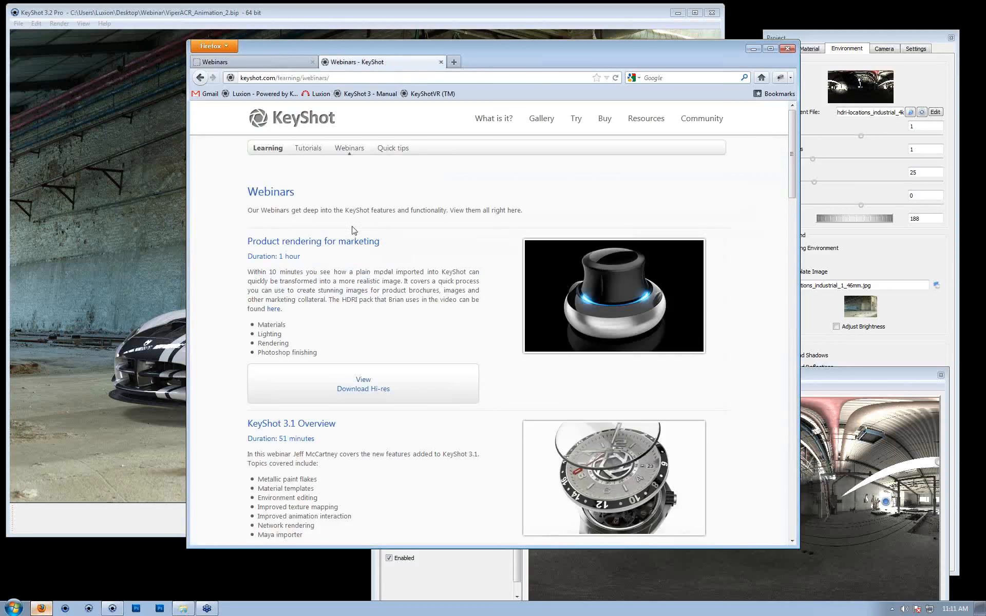
{"action": "left_click", "coordinate": [279, 62]}
{"action": "left_click", "coordinate": [342, 314]}
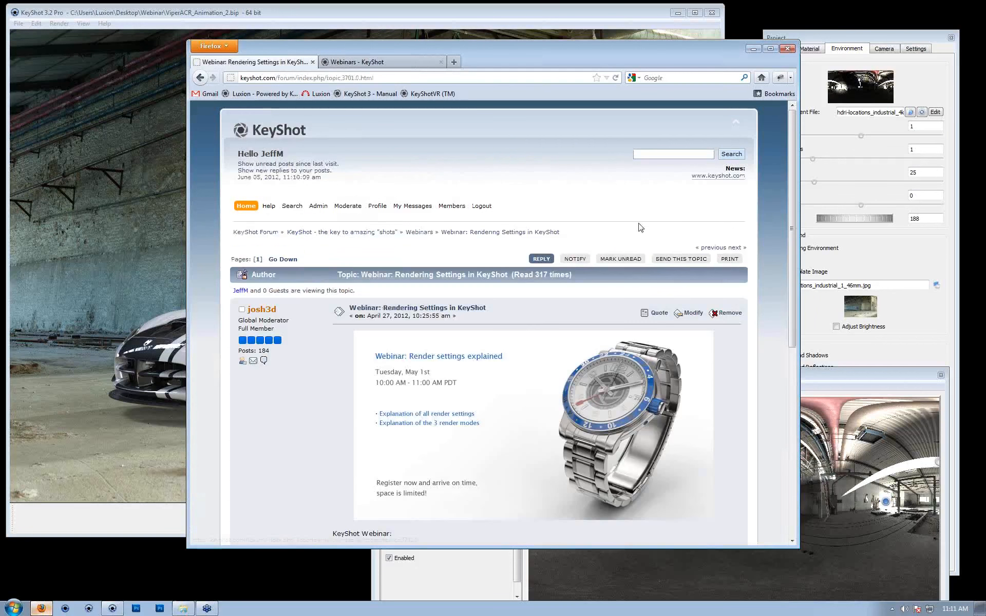
{"action": "scroll", "coordinate": [639, 225], "scroll_direction": "down", "scroll_amount": 10}
{"action": "scroll", "coordinate": [592, 210], "scroll_direction": "up", "scroll_amount": 10}
{"action": "scroll", "coordinate": [413, 189], "scroll_direction": "down", "scroll_amount": 10}
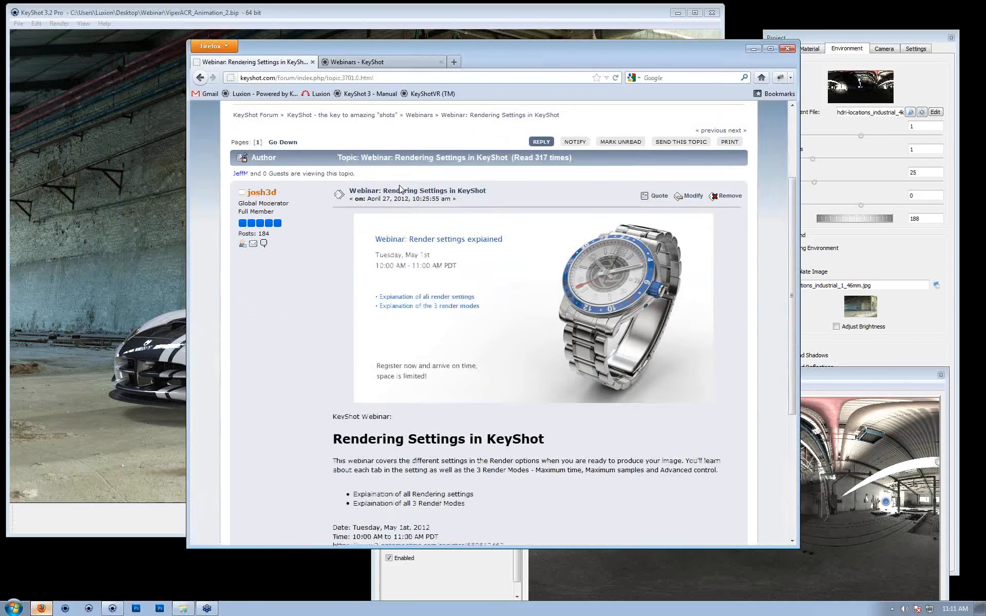
{"action": "scroll", "coordinate": [395, 192], "scroll_direction": "up", "scroll_amount": 10}
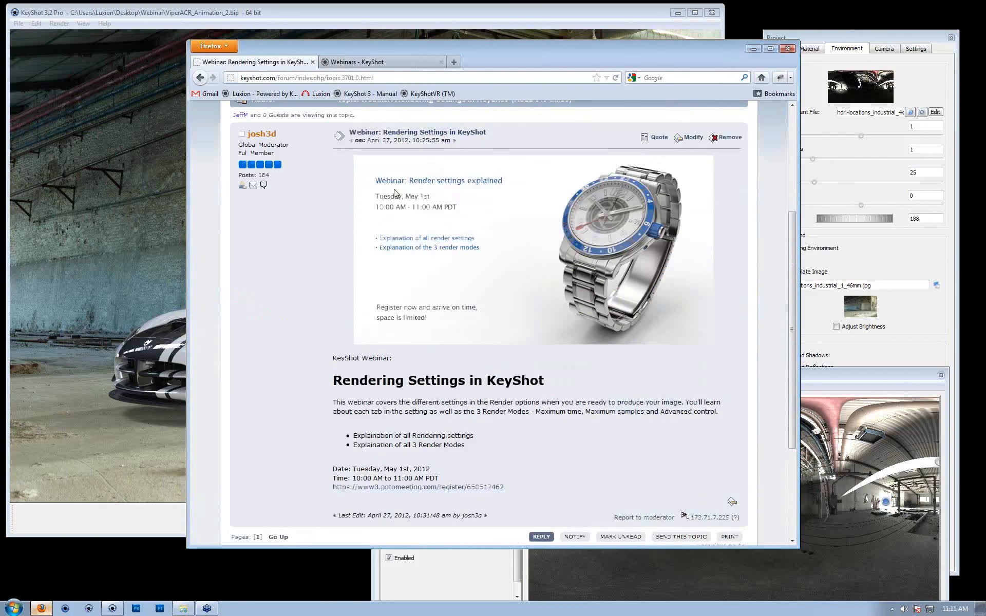
{"action": "key", "text": "alt+Left"}
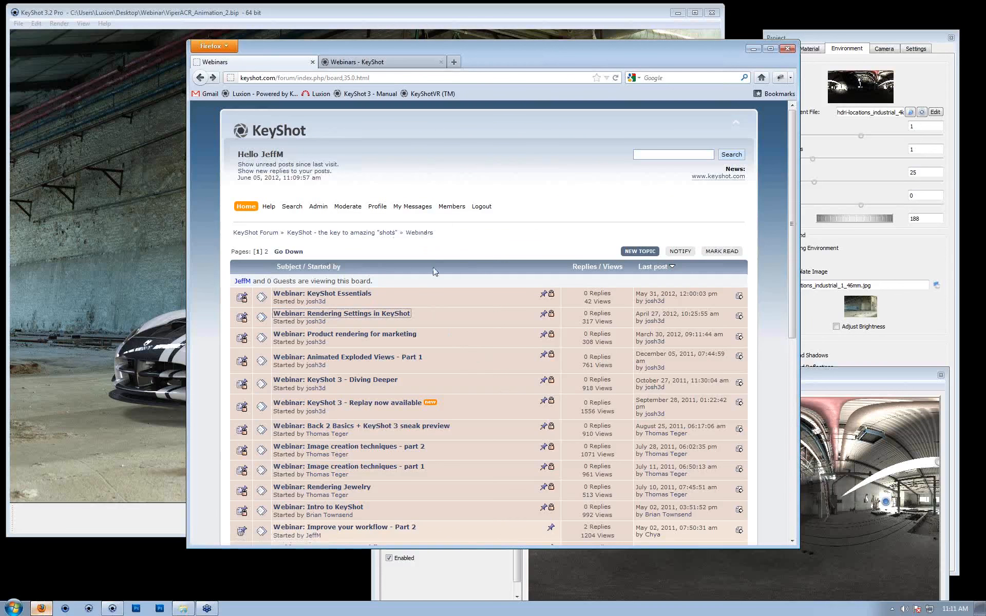
- Switch from Firefox back to KeyShot and bring the HDR Editor fully into view in front of the scene
{"action": "left_click", "coordinate": [752, 48]}
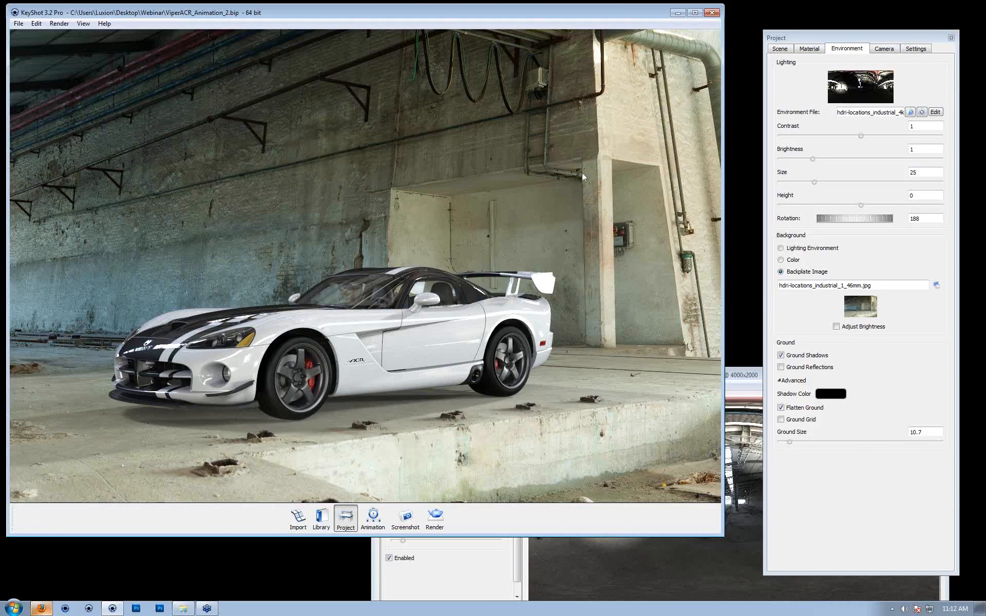
{"action": "left_click", "coordinate": [758, 380]}
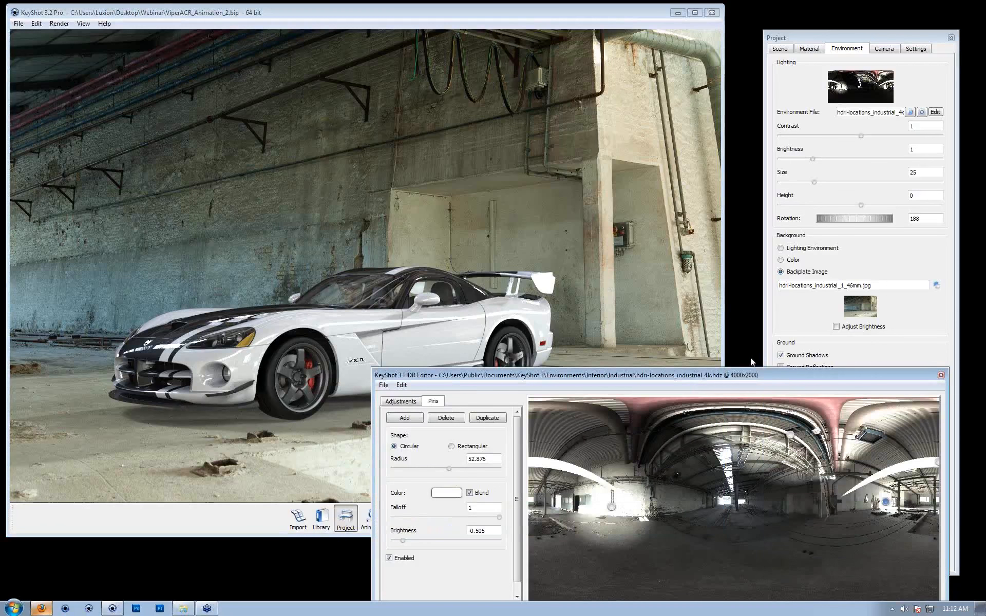
{"action": "left_click_drag", "start_coordinate": [752, 375], "coordinate": [773, 351]}
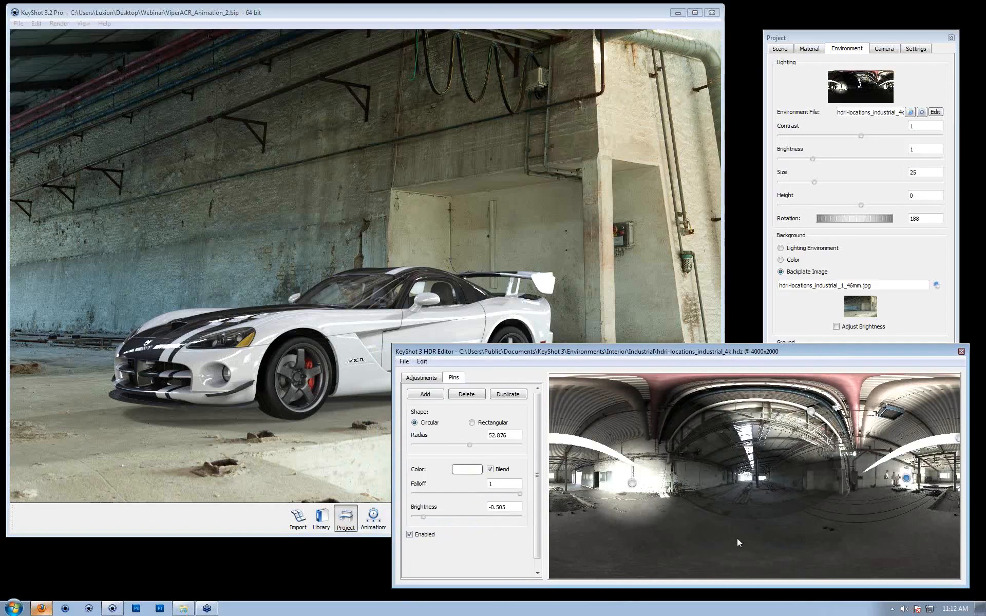
- Save the pinned HDR image as a separate copy named hdri-locations_industrial_4k_EDIT.hdz in the Industrial environments folder
{"action": "left_click", "coordinate": [404, 361]}
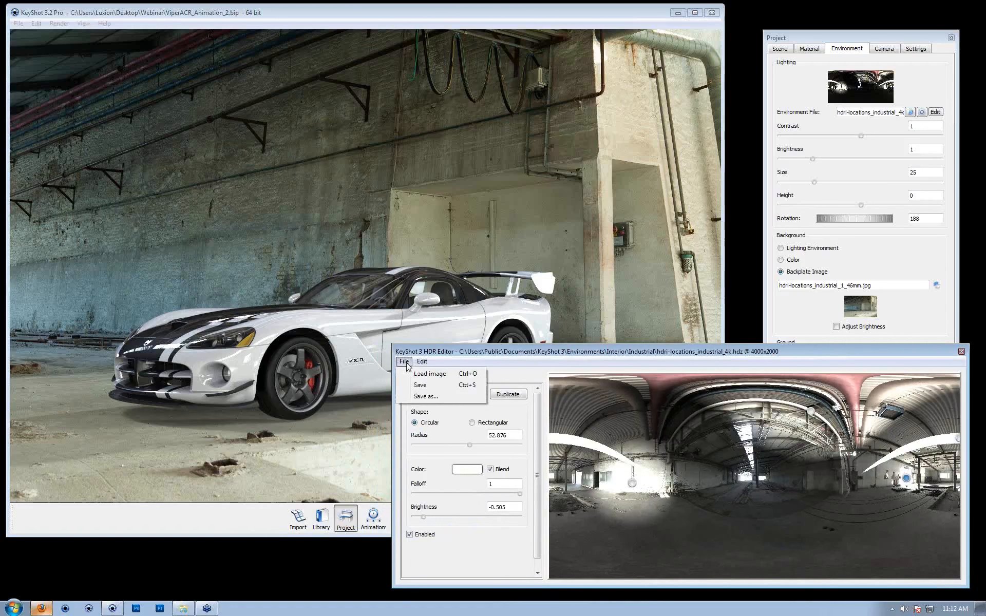
{"action": "left_click", "coordinate": [431, 396]}
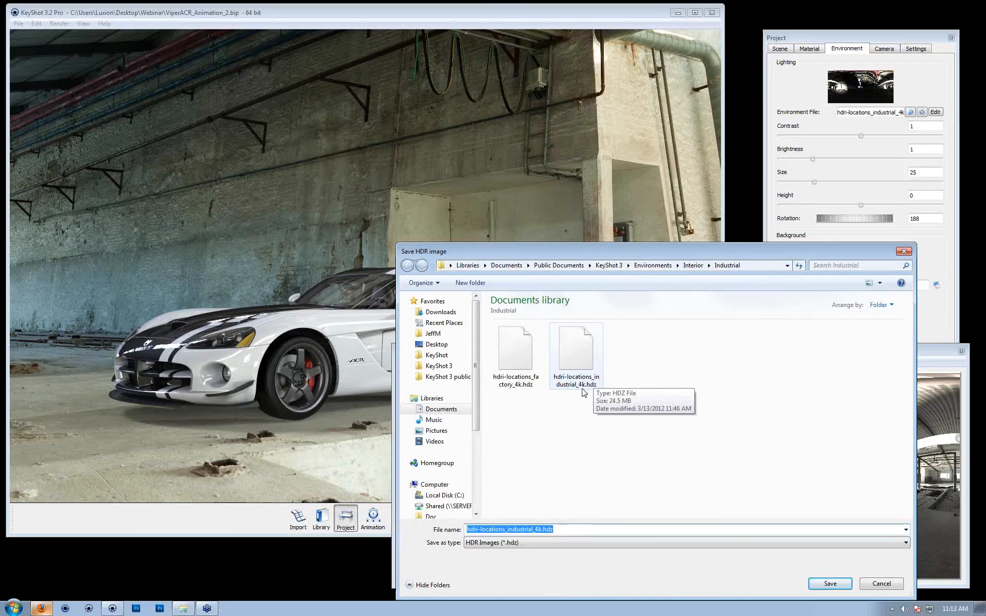
{"action": "left_click", "coordinate": [584, 392]}
{"action": "left_click", "coordinate": [530, 532]}
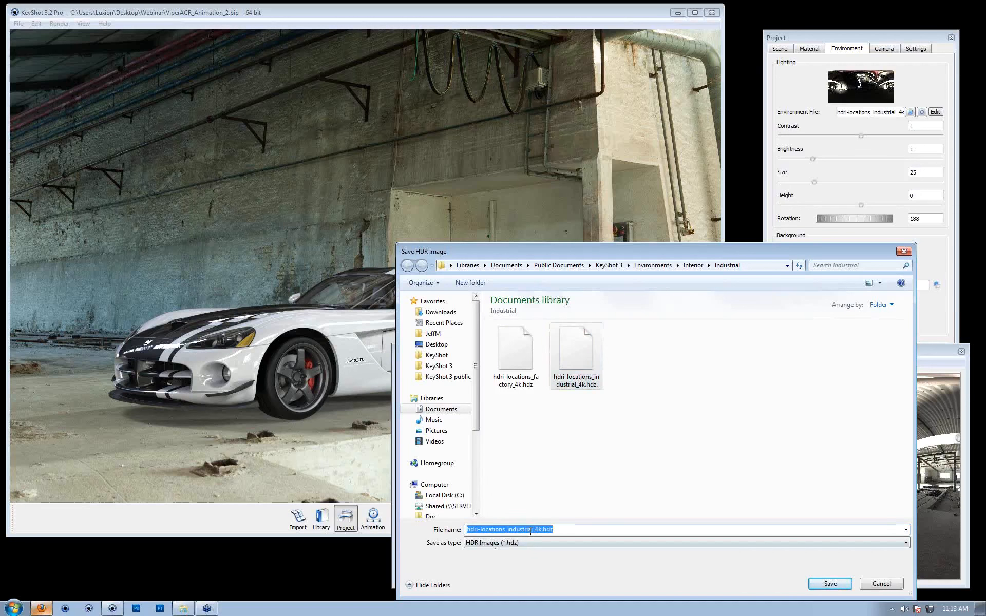
{"action": "left_click", "coordinate": [542, 529]}
{"action": "type", "text": "_EDI"}
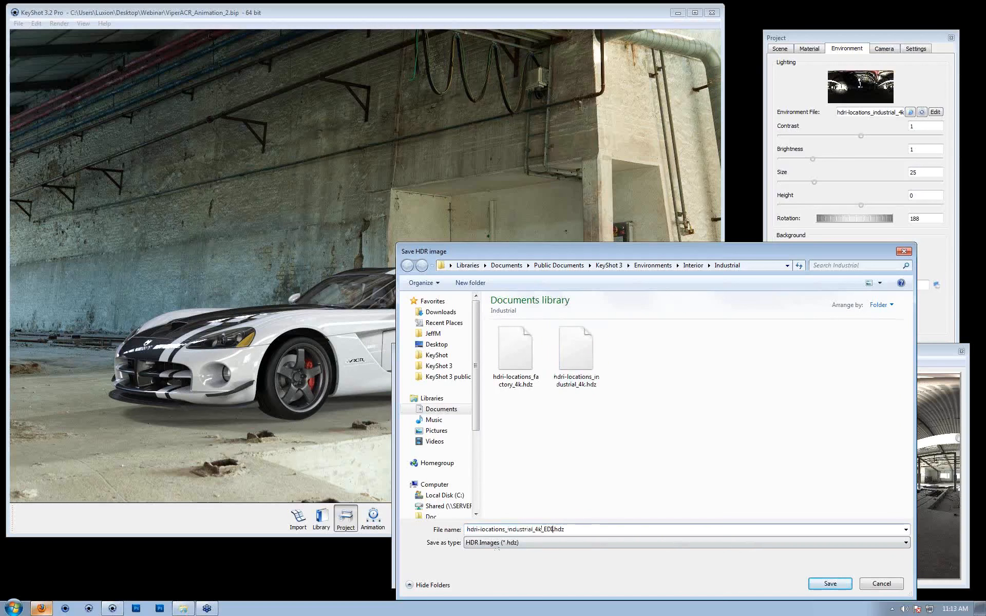
{"action": "type", "text": "T"}
{"action": "key", "text": "Return"}
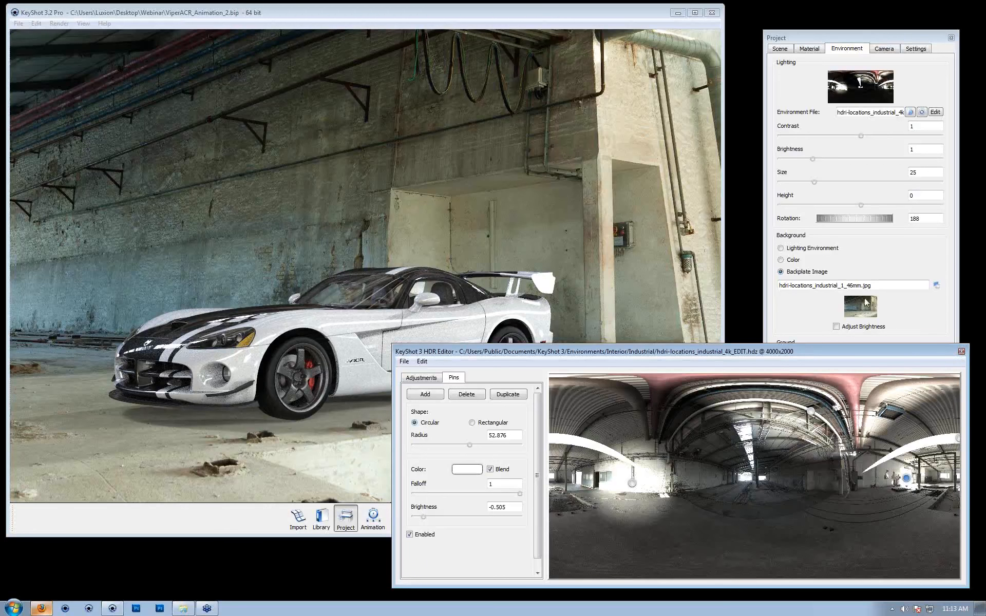
- Close the HDR Editor, preview the lighting environment as the background, and switch back to the backplate image
{"action": "left_click", "coordinate": [961, 352]}
{"action": "key", "text": "e"}
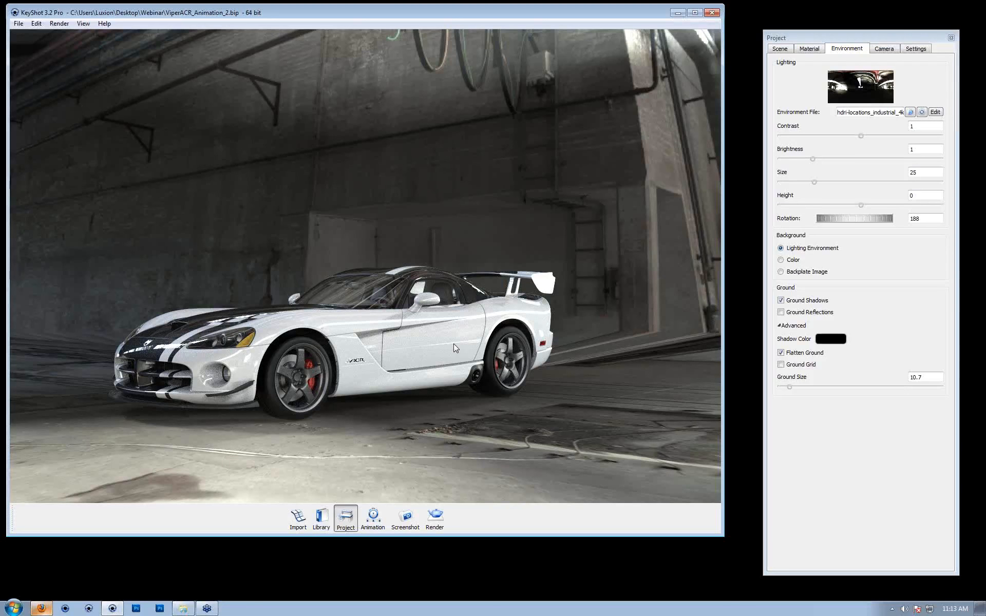
{"action": "left_click", "coordinate": [781, 271]}
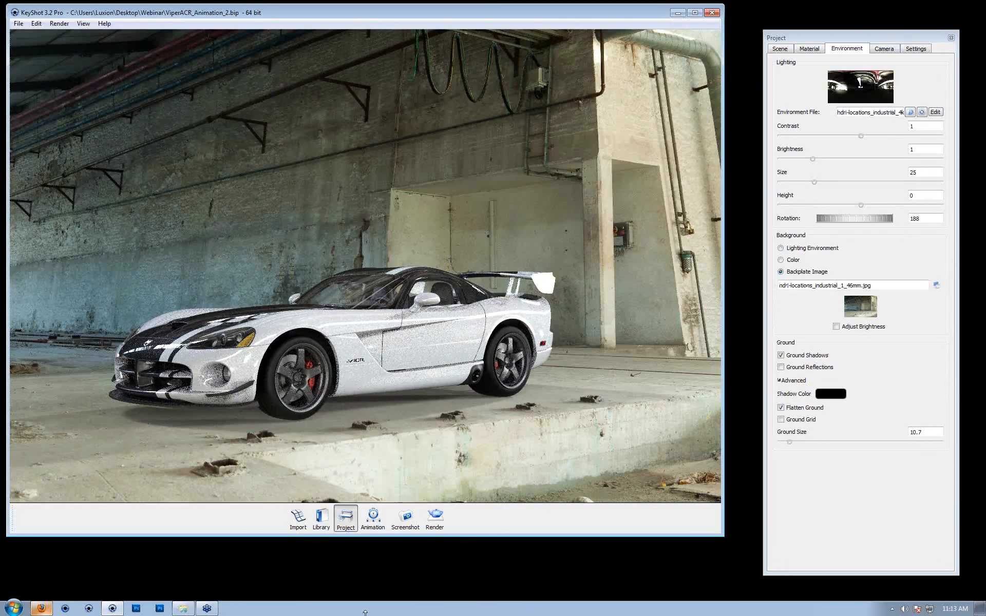
- Apply the original hdri-locations_industrial_4k environment from the library's Interior environments to the scene
{"action": "left_click", "coordinate": [321, 517]}
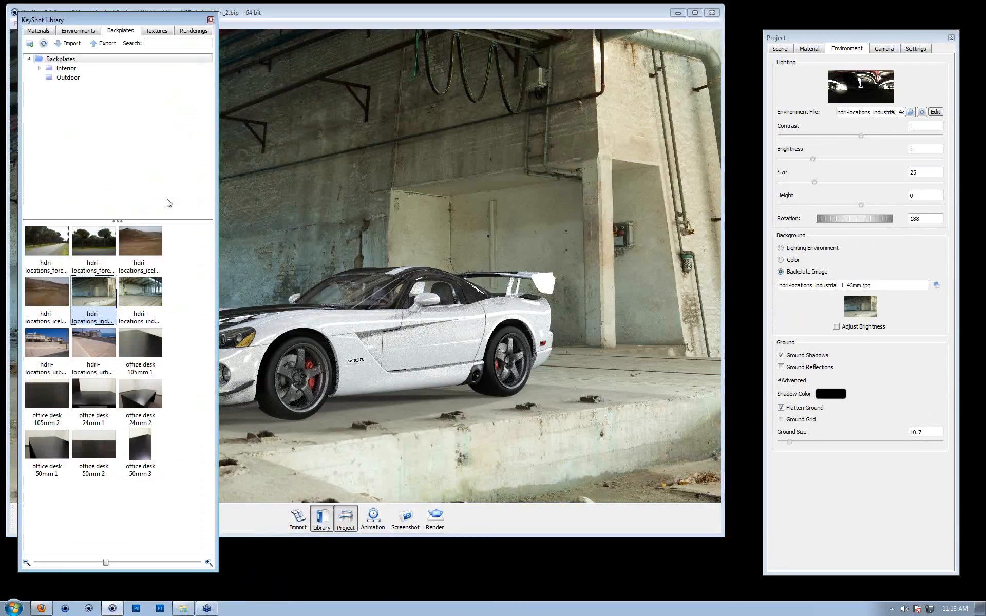
{"action": "left_click", "coordinate": [72, 31]}
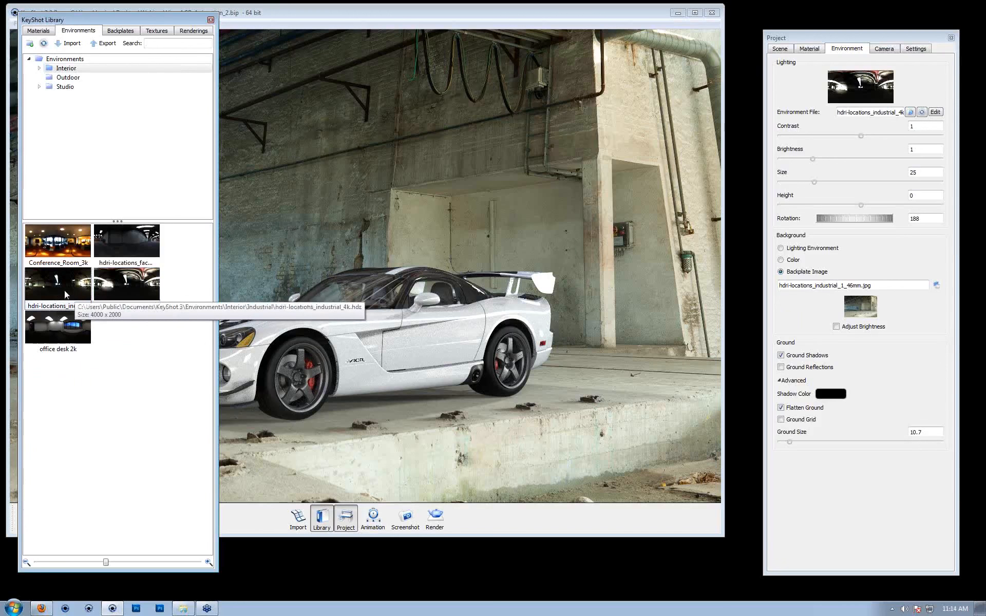
{"action": "left_click_drag", "start_coordinate": [64, 291], "coordinate": [495, 140]}
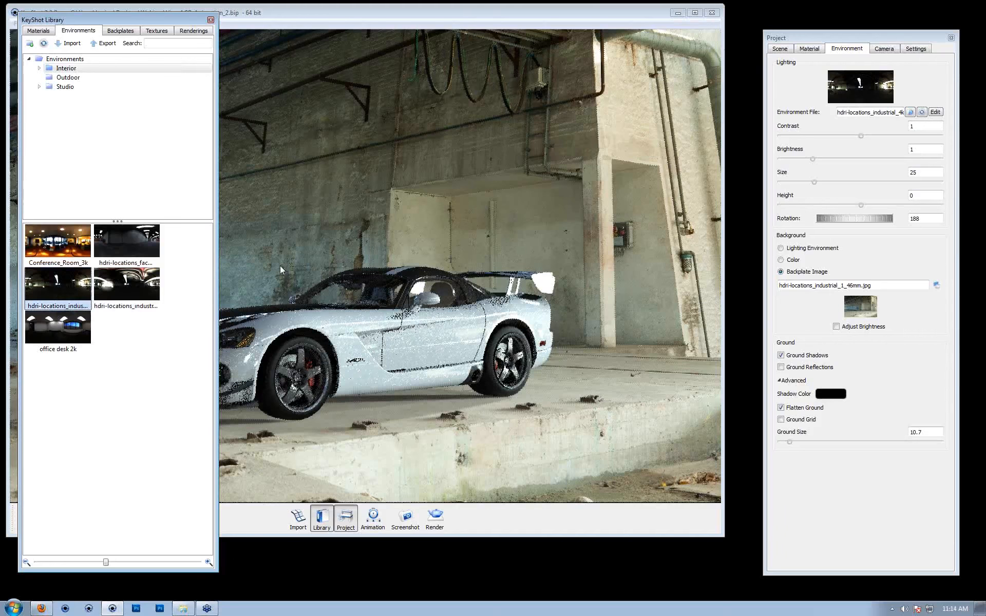
- Close the Project window, move the main window clear of the library, and apply the hdri-locations_industrial_4k_EDIT environment
{"action": "left_click", "coordinate": [951, 37]}
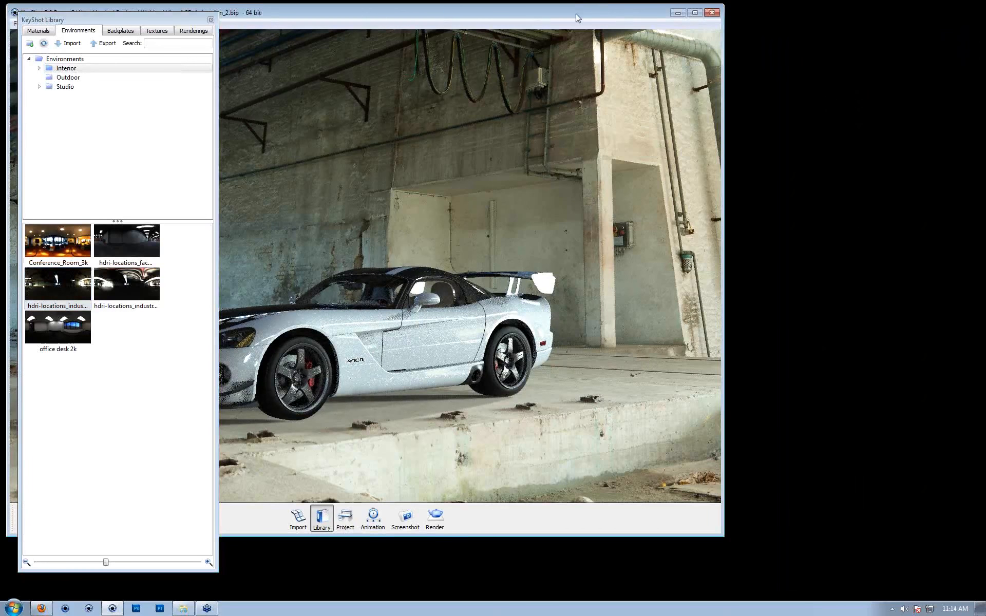
{"action": "left_click_drag", "start_coordinate": [575, 14], "coordinate": [769, 40]}
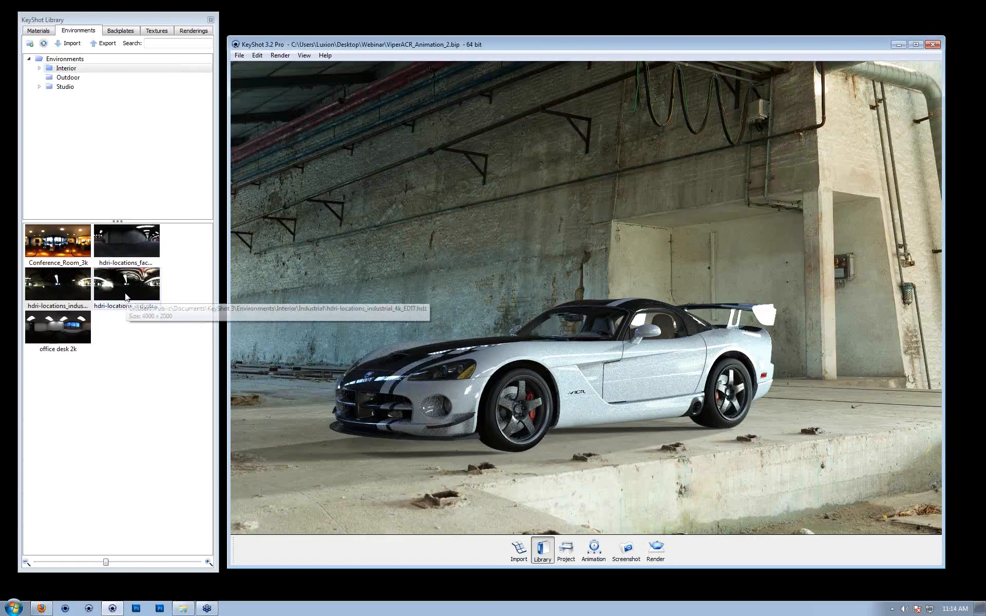
{"action": "left_click_drag", "start_coordinate": [126, 297], "coordinate": [547, 184]}
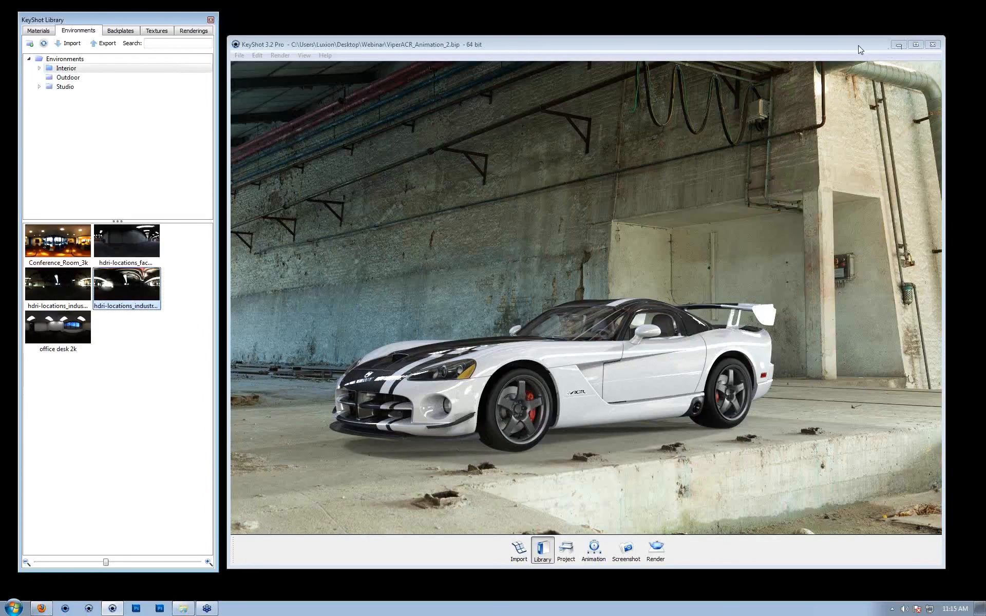
{"action": "left_click", "coordinate": [977, 31]}
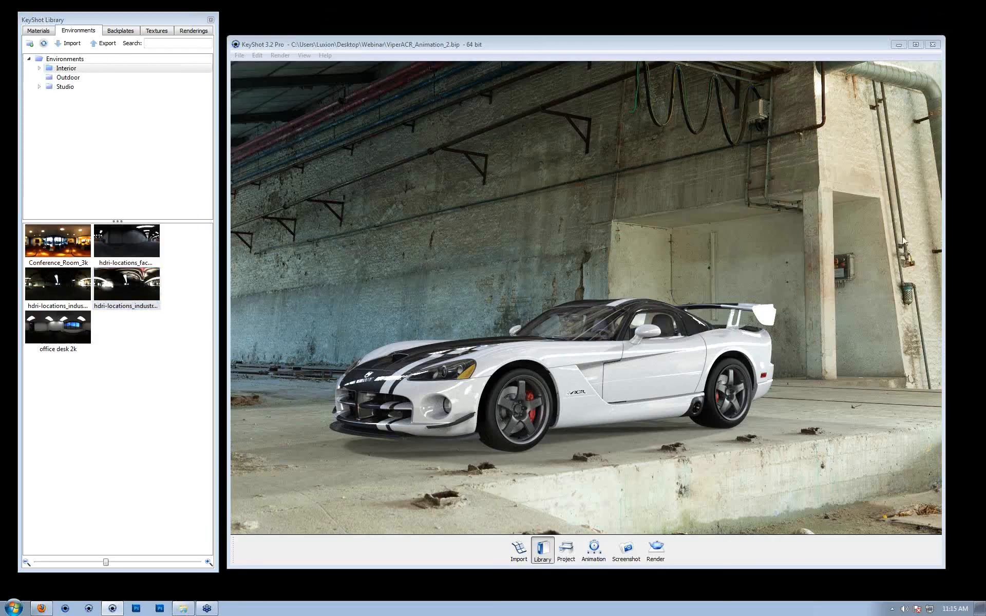